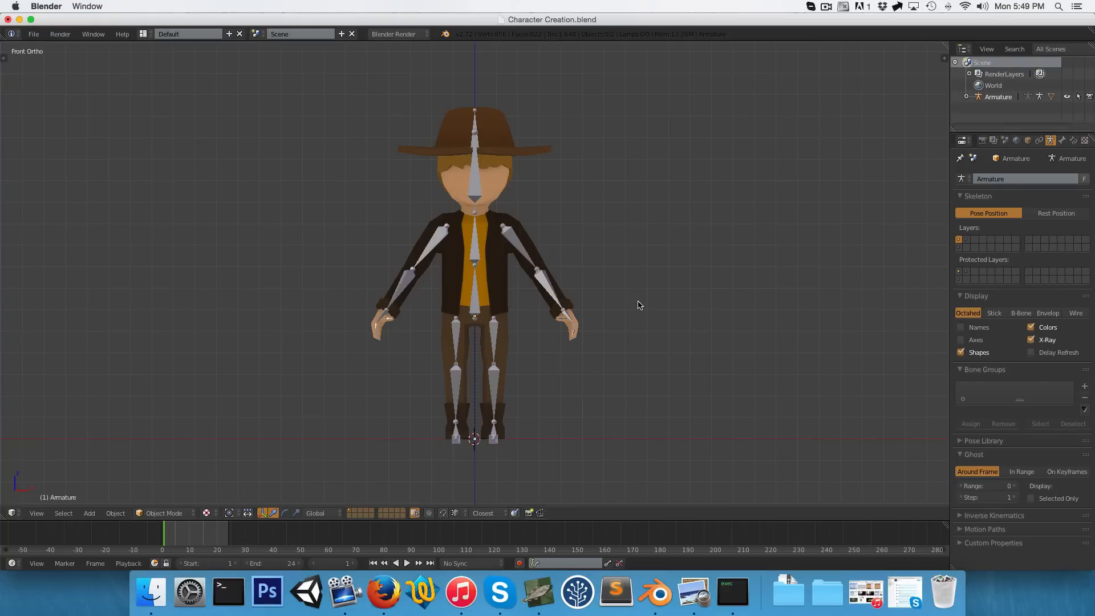
Enter Edit Mode on the character mesh and circle-select the faces of both arms and hands in wireframe with face selection
right_click(502, 191)
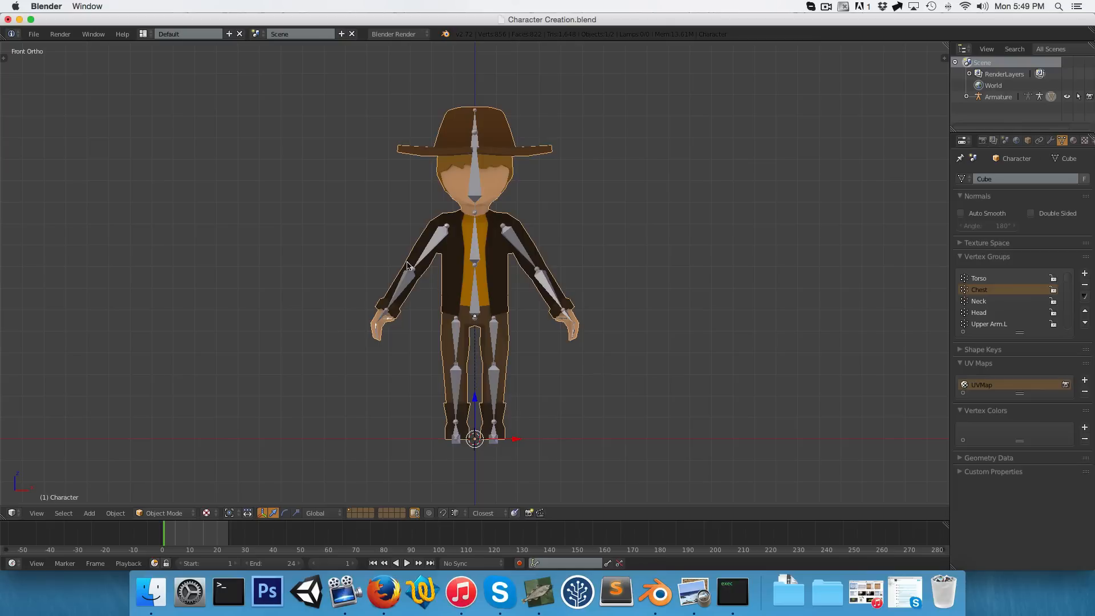
key("Tab")
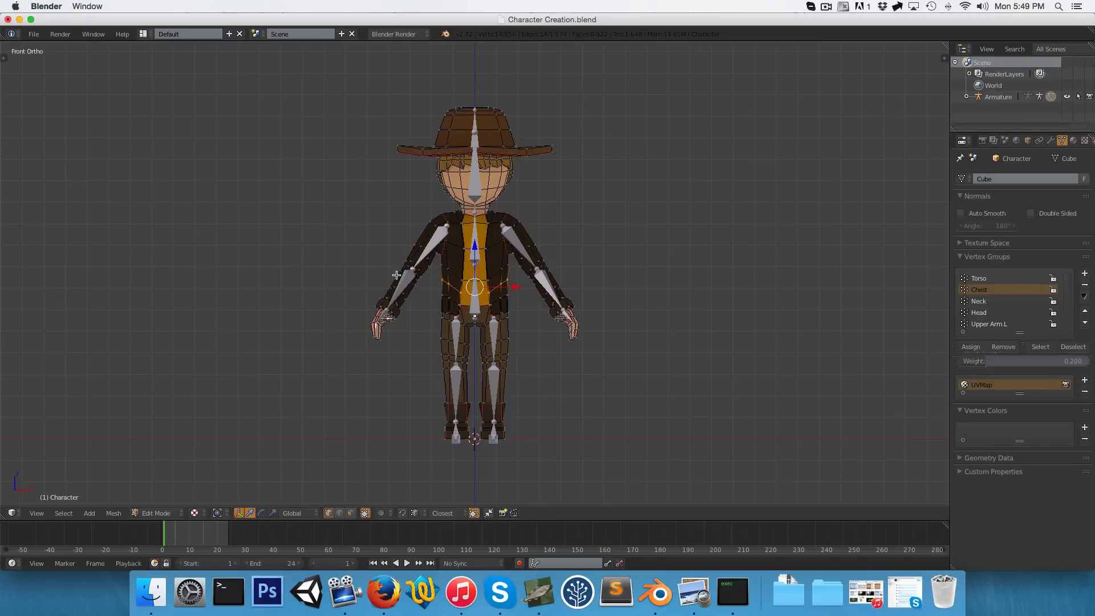
key("z")
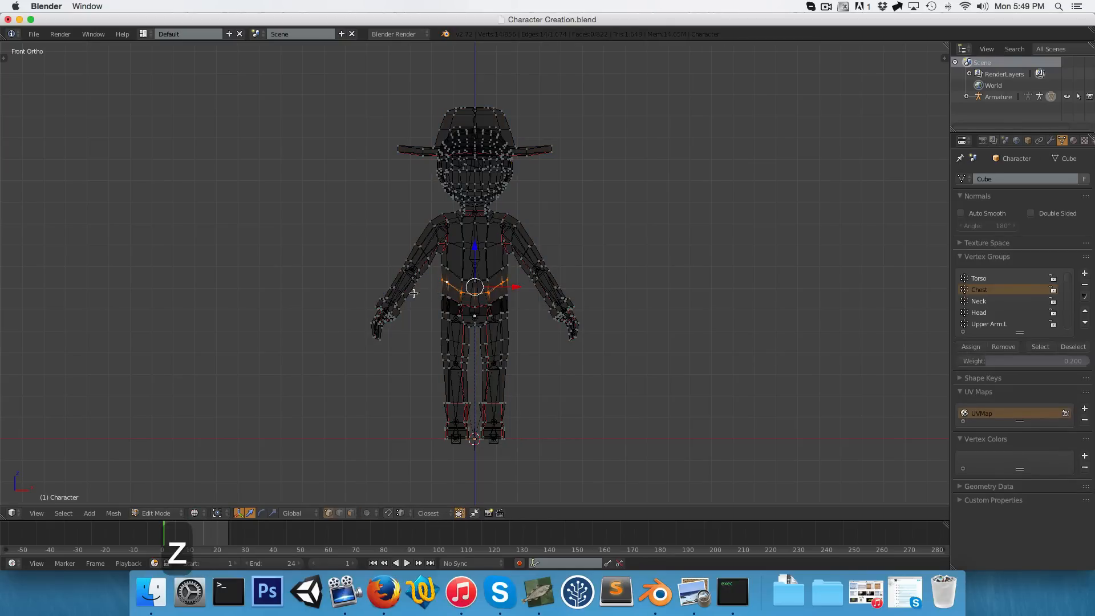
scroll(399, 288, "up", 1)
key("ctrl+Tab")
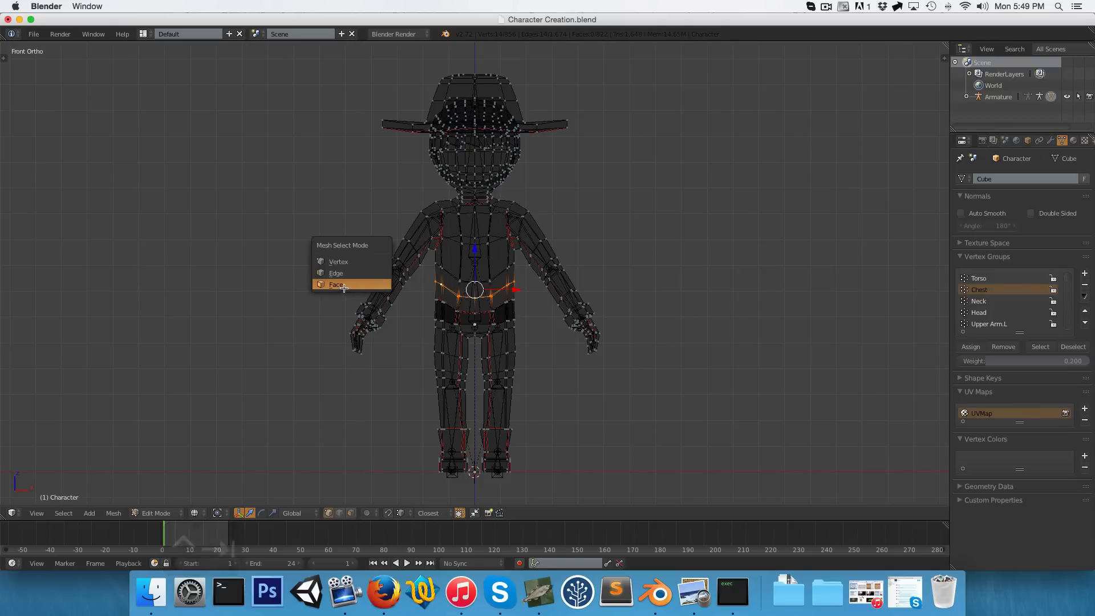
left_click(349, 284)
key("c")
left_click_drag(341, 352, 399, 223)
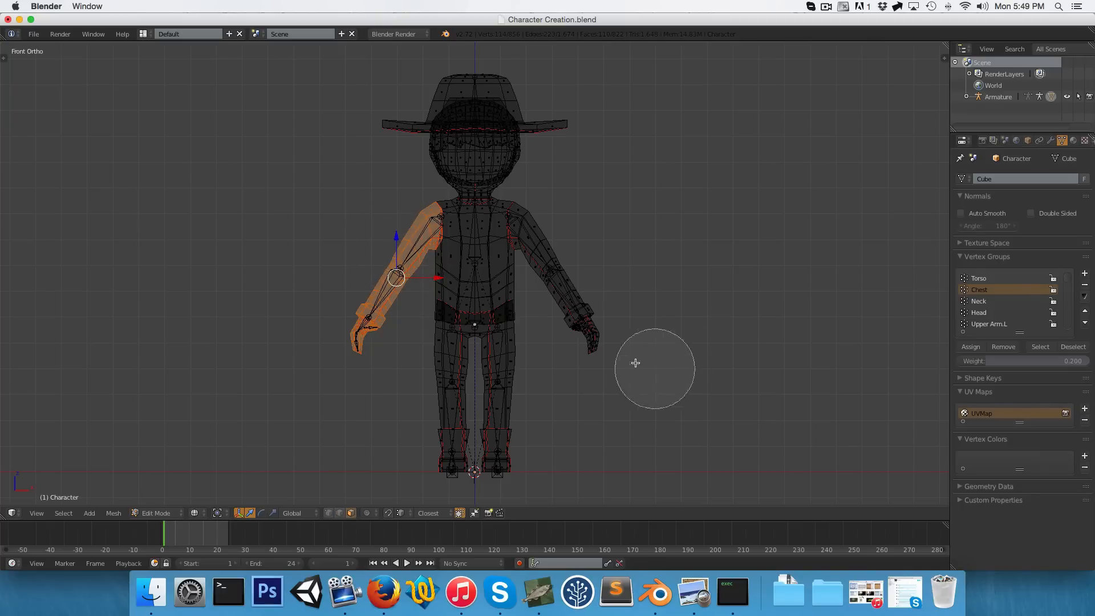
left_click_drag(635, 364, 551, 222)
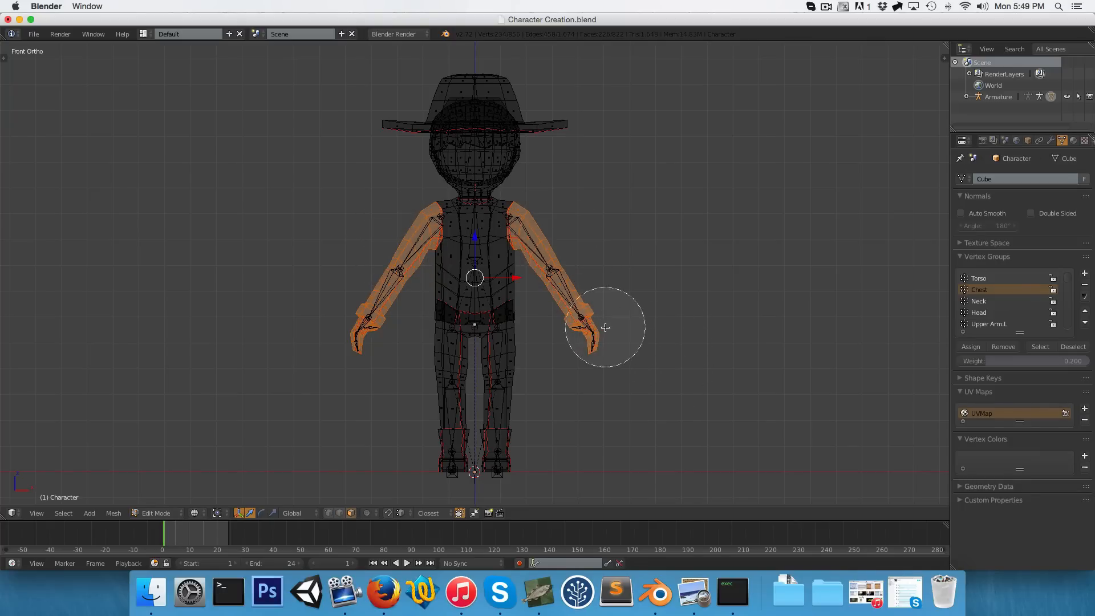
Add the linked hat geometry to the arm selection and separate the selection into its own object, returning to Object Mode
key("z")
mouse_move(486, 159)
middle_mouse_down()
mouse_move(471, 176)
mouse_move(453, 145)
middle_mouse_up()
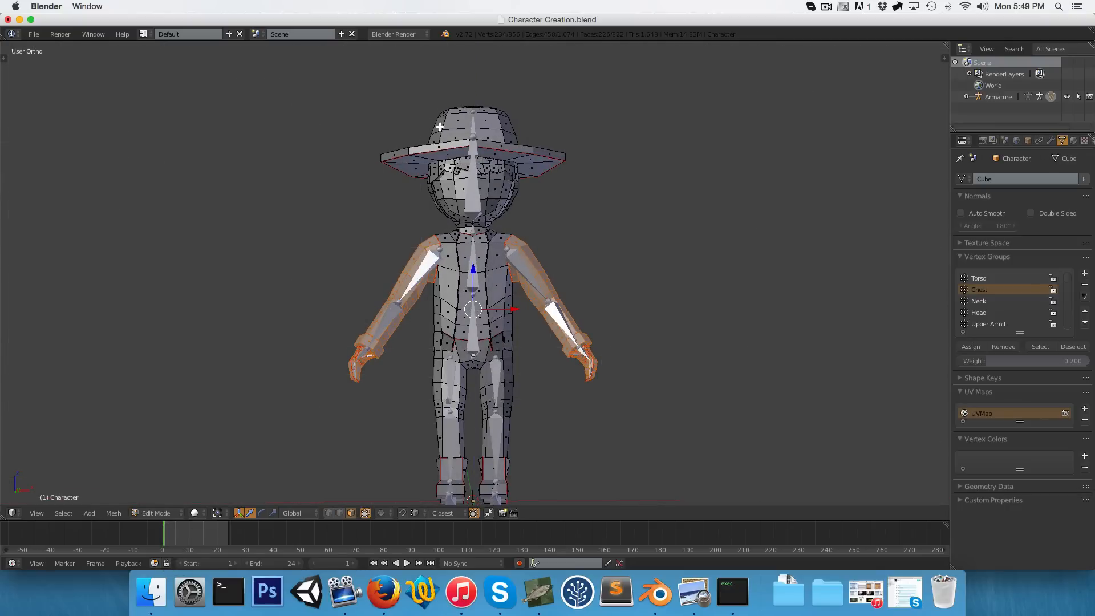
key("l")
key("l")
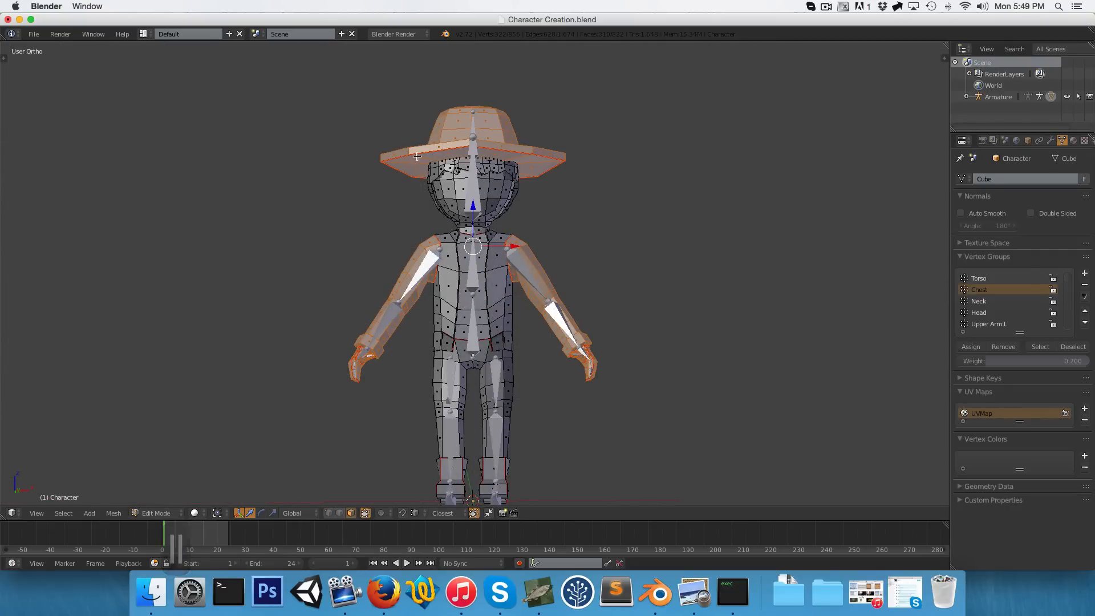
key("p")
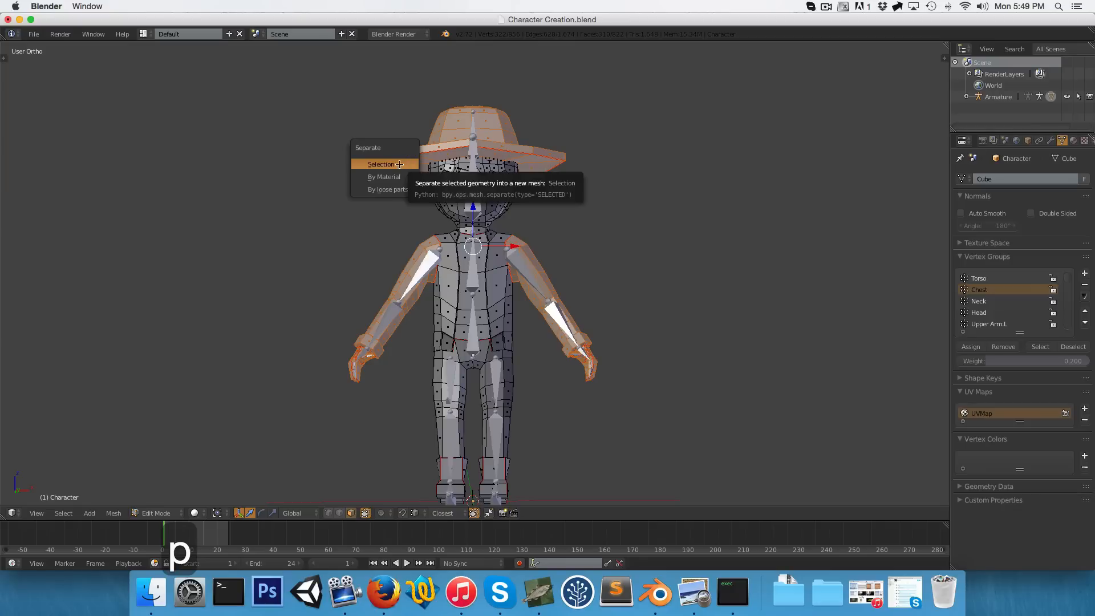
left_click(390, 165)
key("Tab")
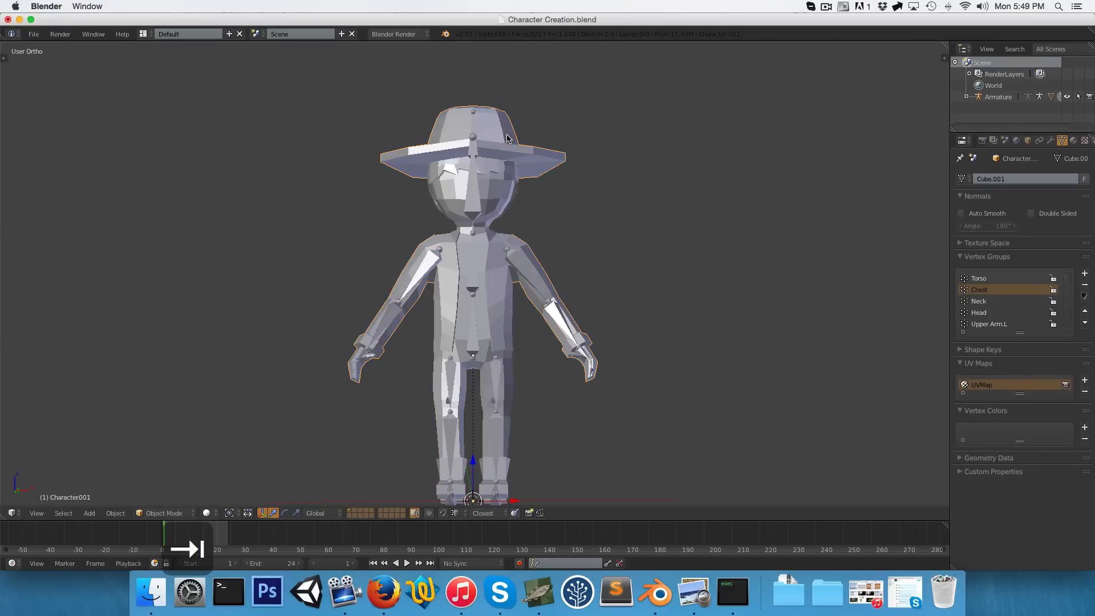
Test-move the separated hat and arms object in front view, cancel the move, and hide the object
right_click(513, 148)
key("1")
key("g")
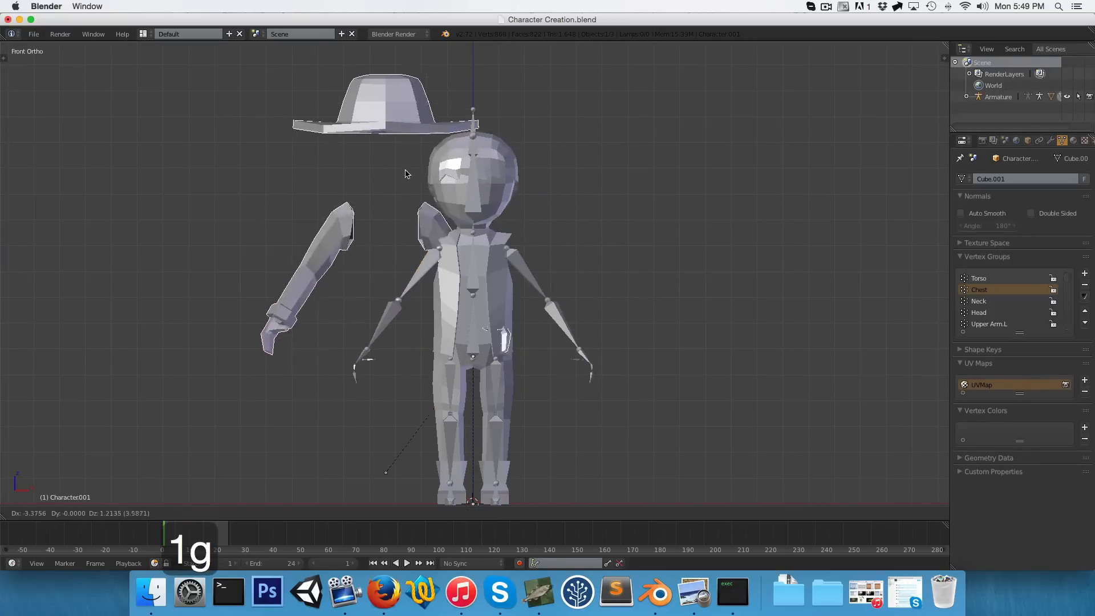
left_click(473, 194)
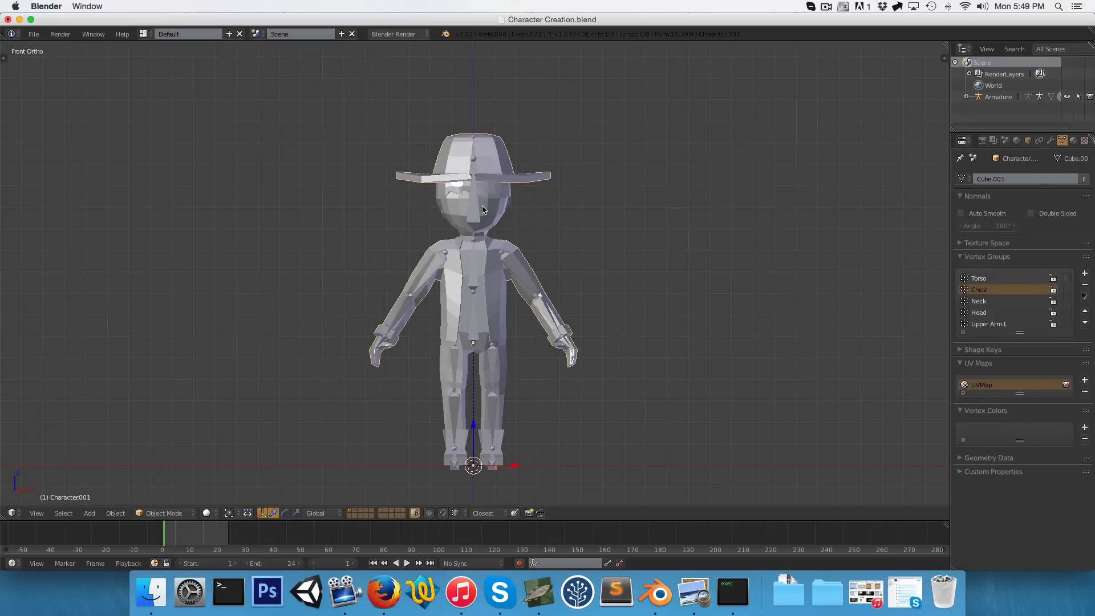
key("h")
Put the armature in Pose Mode and hide both arms' bones together with the hat bone
right_click(423, 282)
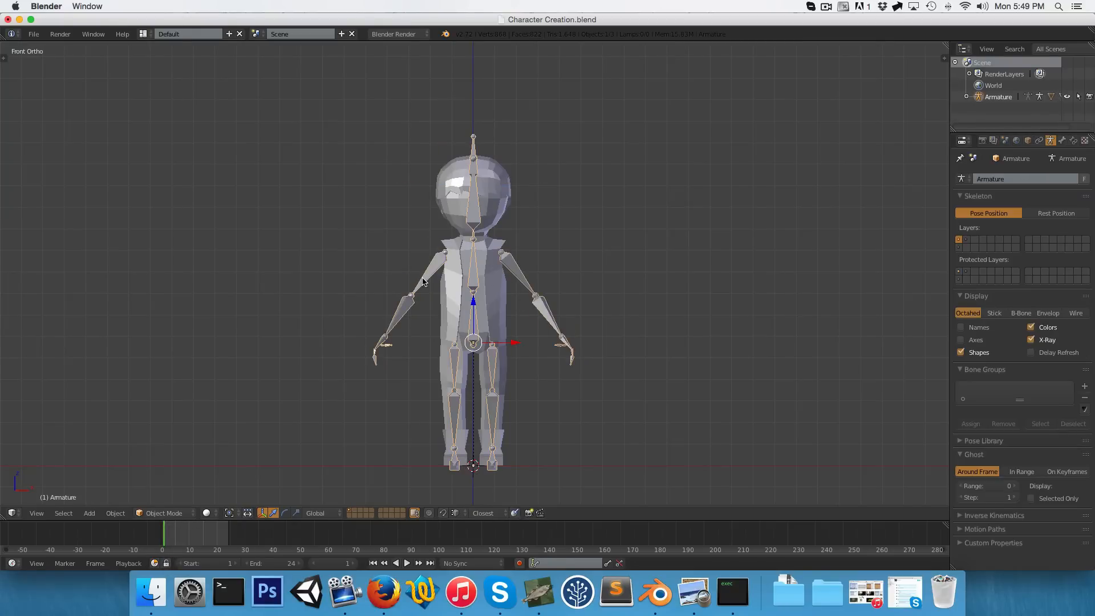
key("ctrl+Tab")
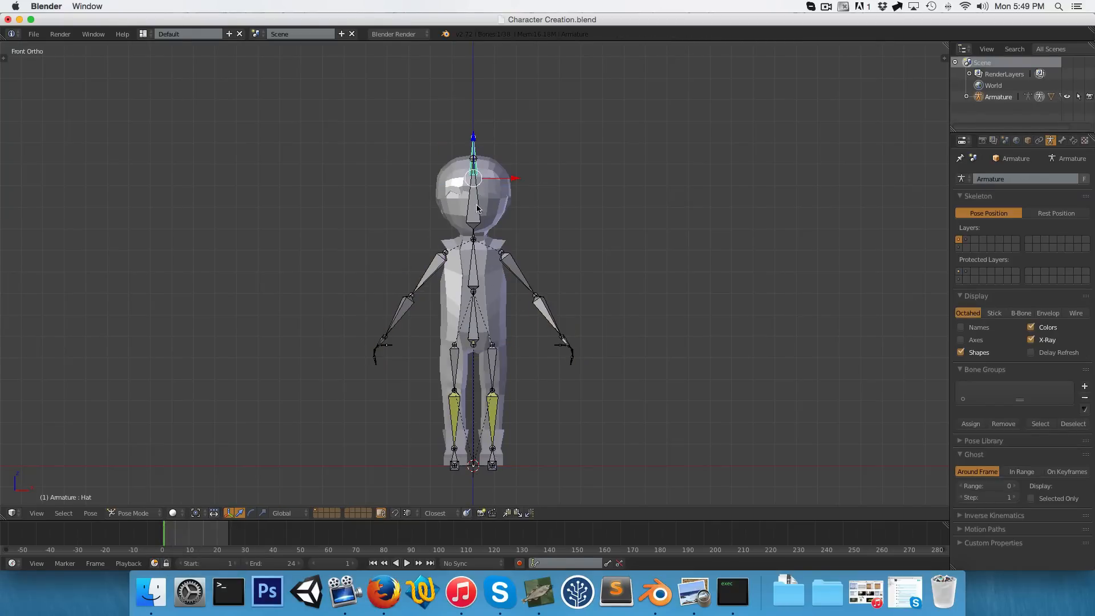
key("a")
key("b")
left_click_drag(315, 226, 448, 385)
key("b")
left_click_drag(501, 238, 622, 383)
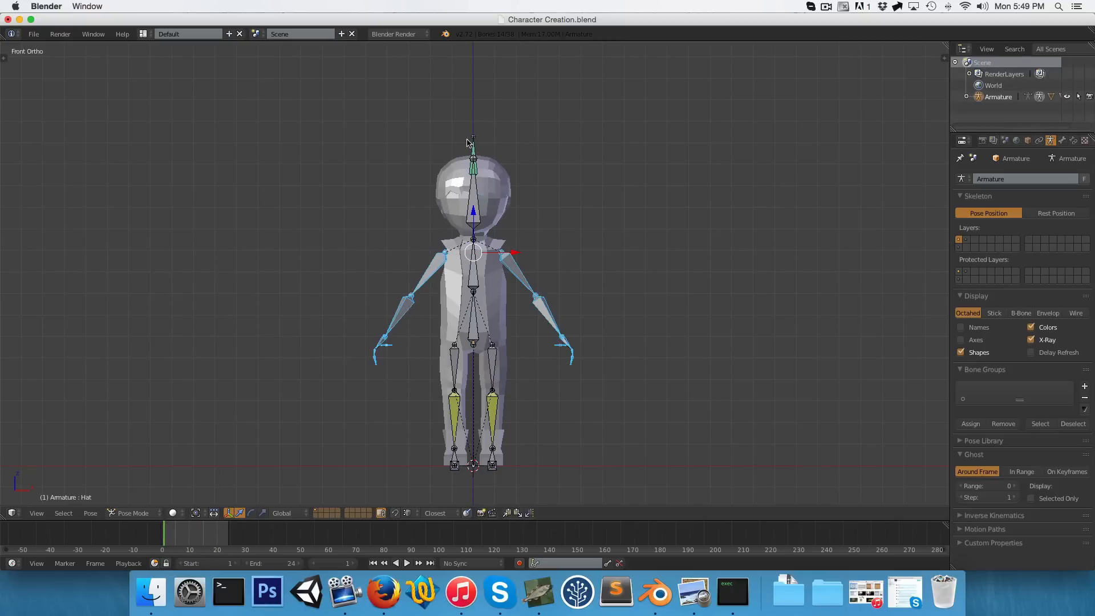
key("b")
left_click_drag(443, 112, 492, 144)
key("h")
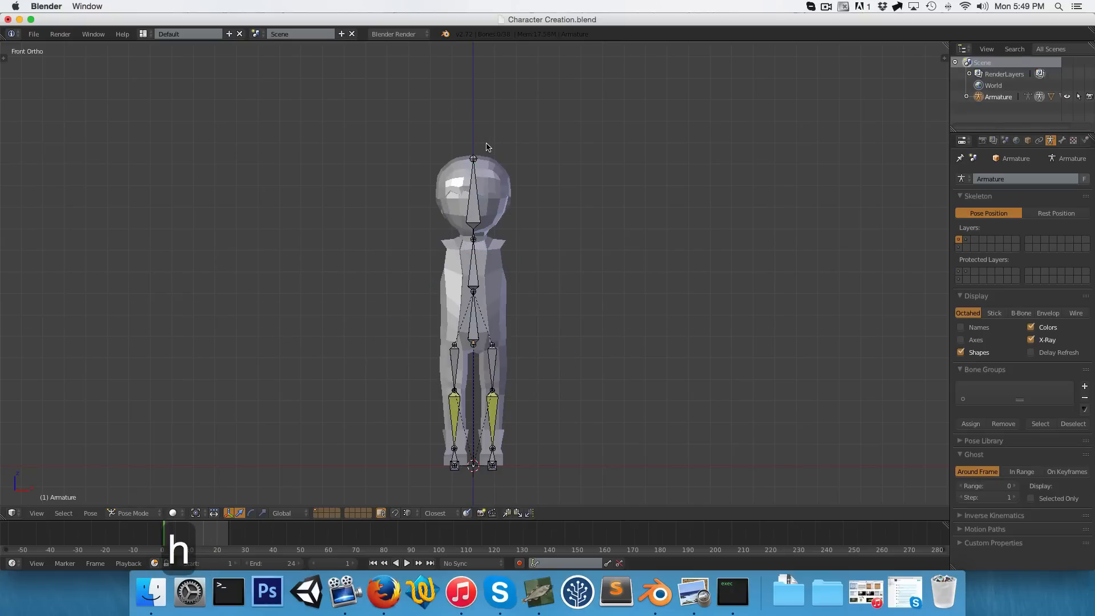
Show the character from the right side, split the 3D view in two, and make the second area a Dope Sheet in Action Editor mode
key("3")
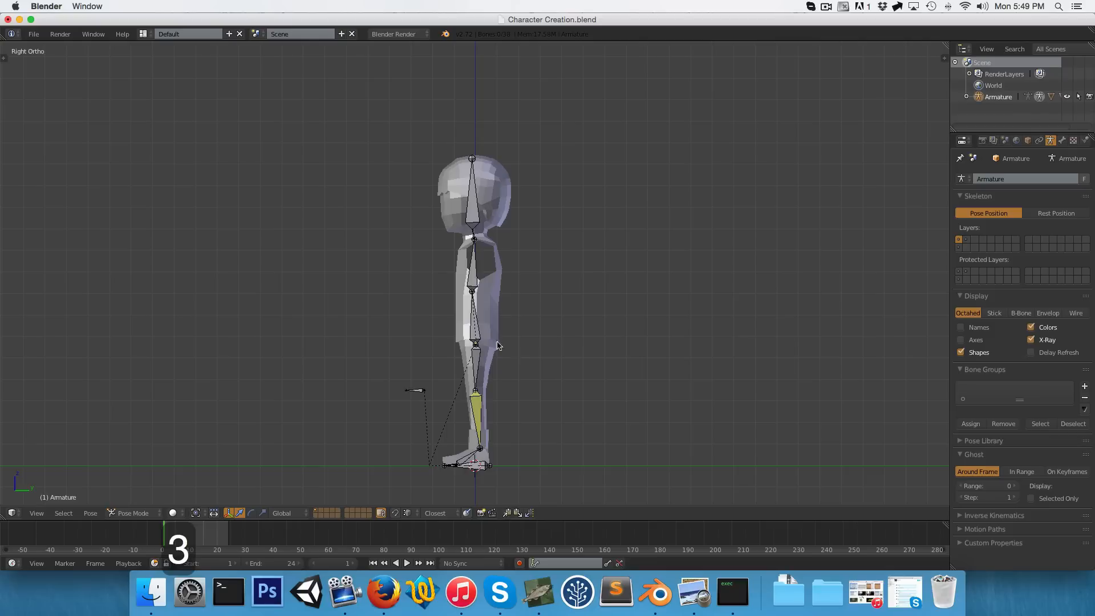
scroll(492, 342, "up", 3)
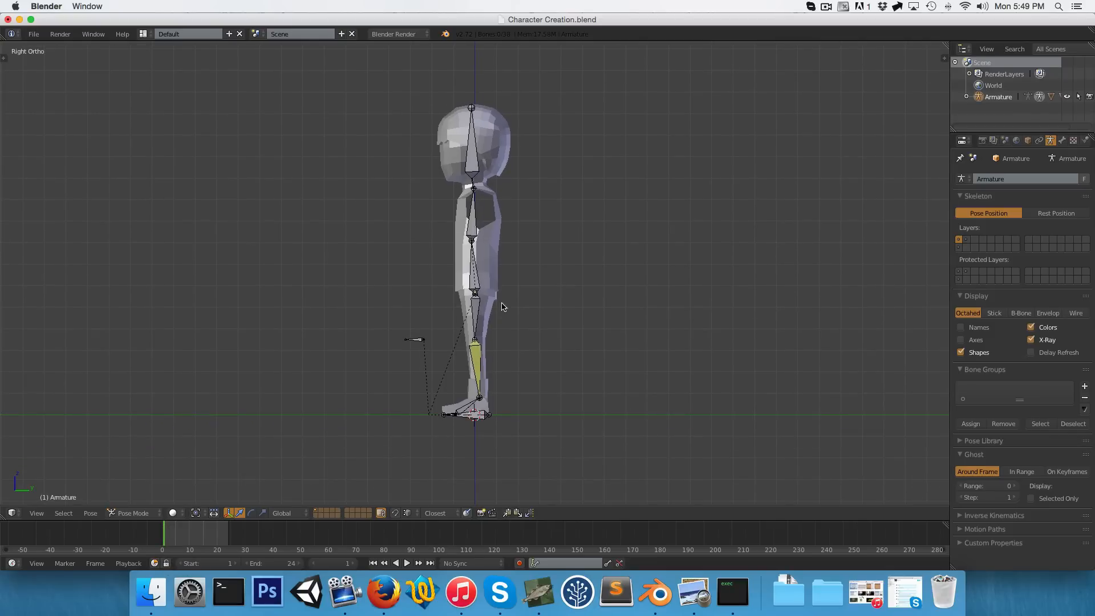
scroll(501, 329, "down", 3)
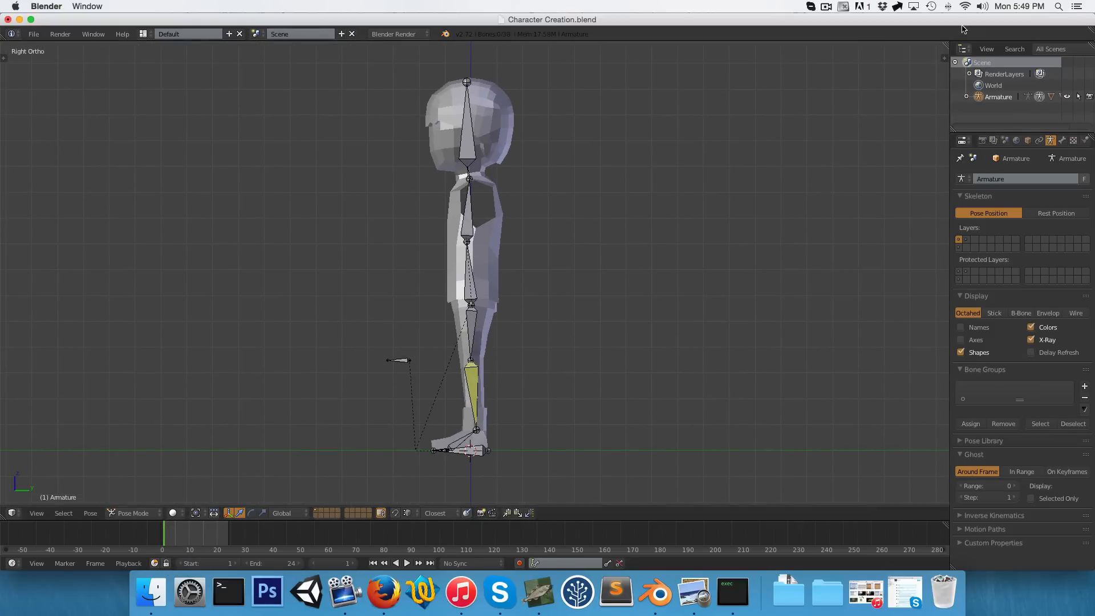
left_click_drag(946, 45, 506, 107)
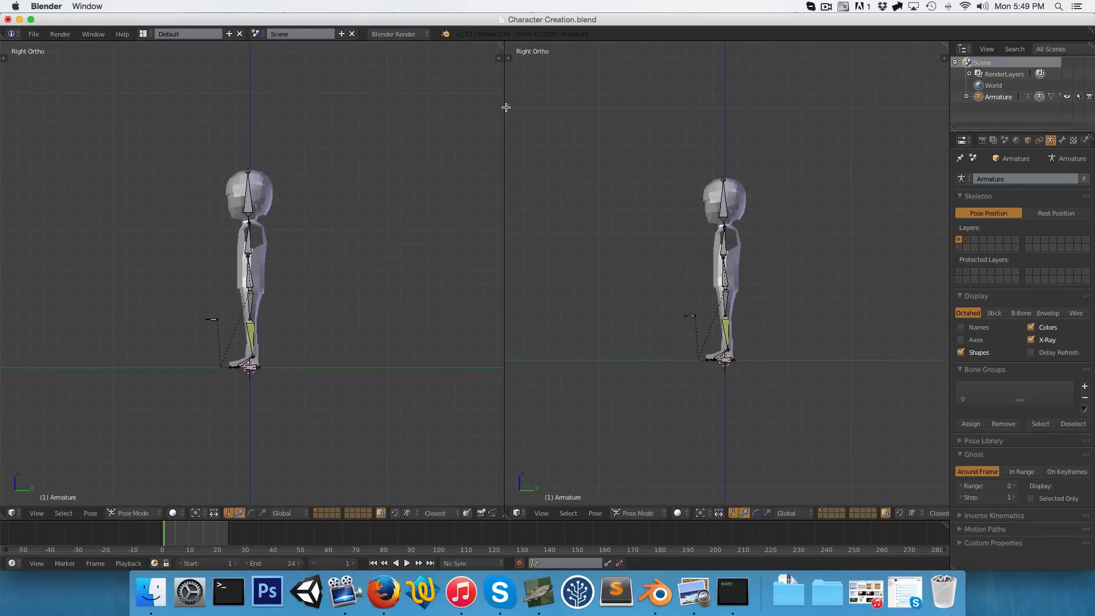
left_click(517, 513)
left_click(542, 456)
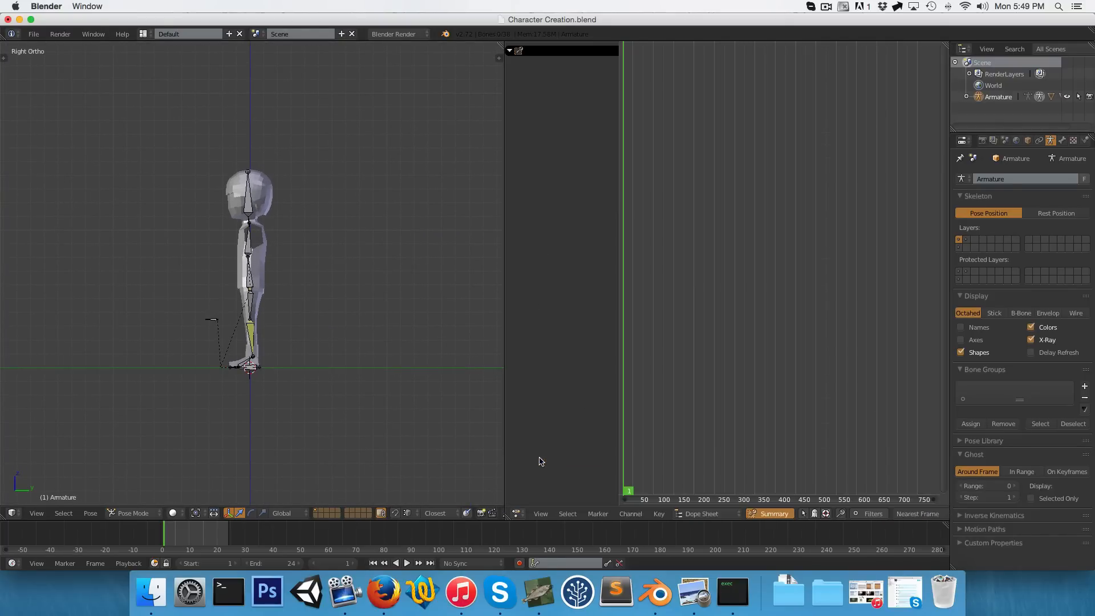
left_click(707, 514)
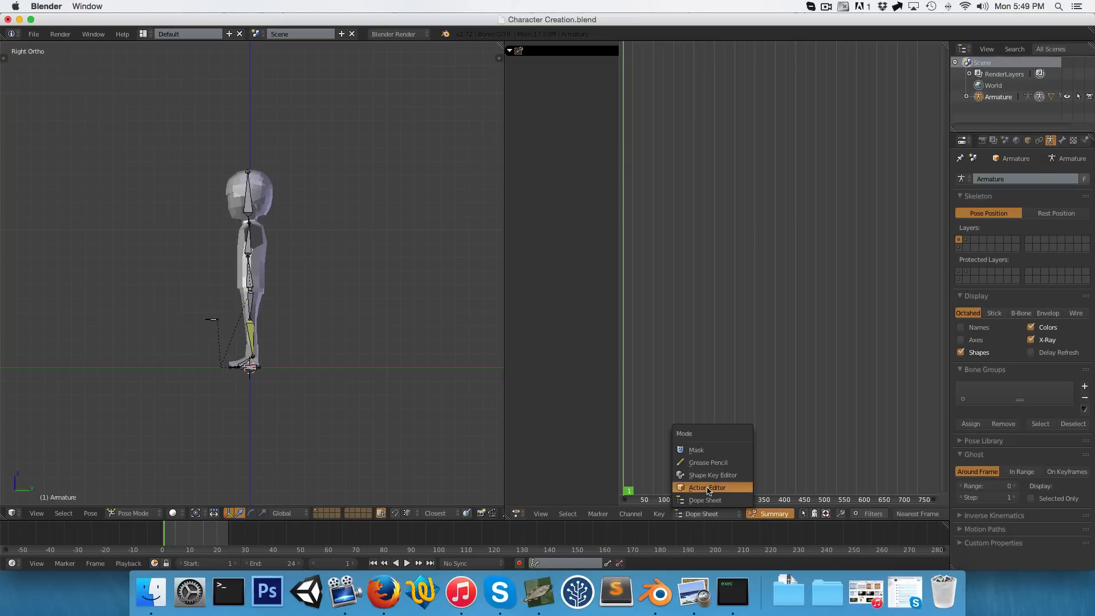
left_click(707, 488)
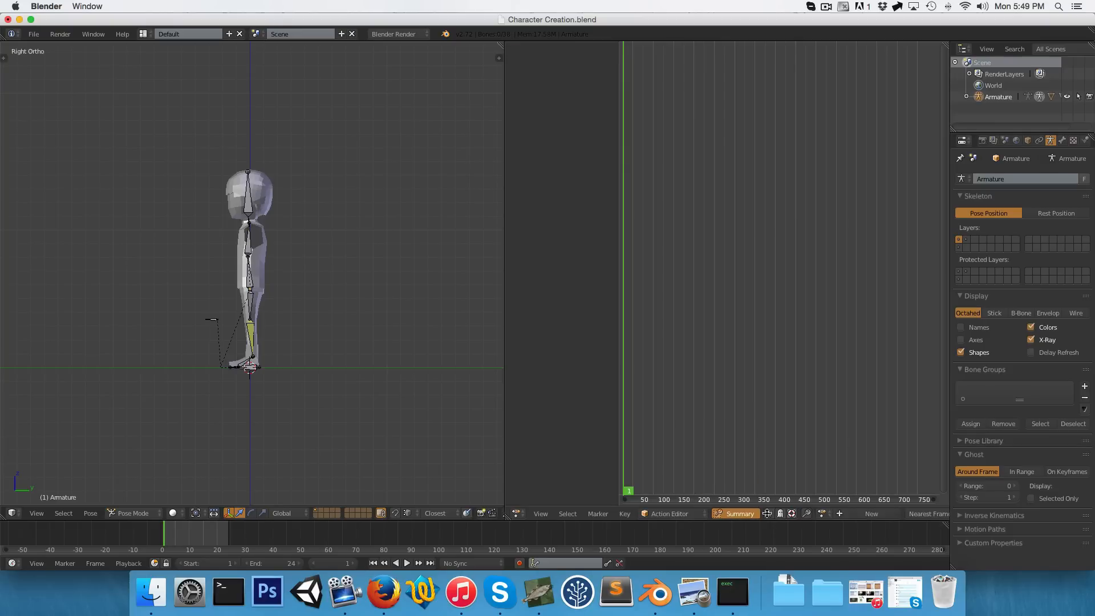
Create a new action named Walk_blocking, widen the Action Editor area, and give the action a fake user
left_click(855, 515)
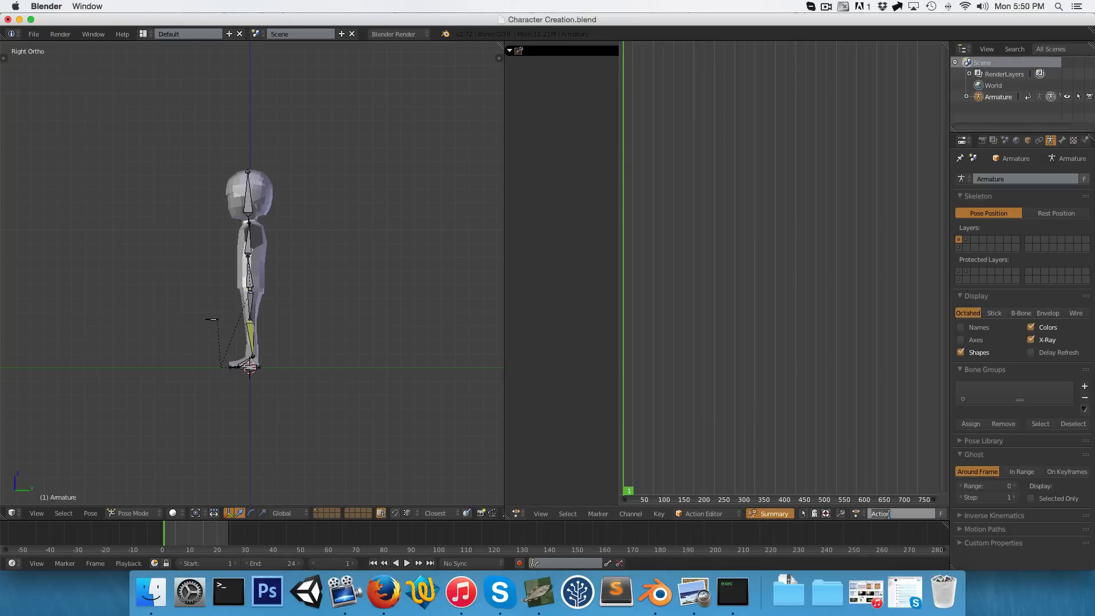
type("Walk)")
key("shift+BackSpace")
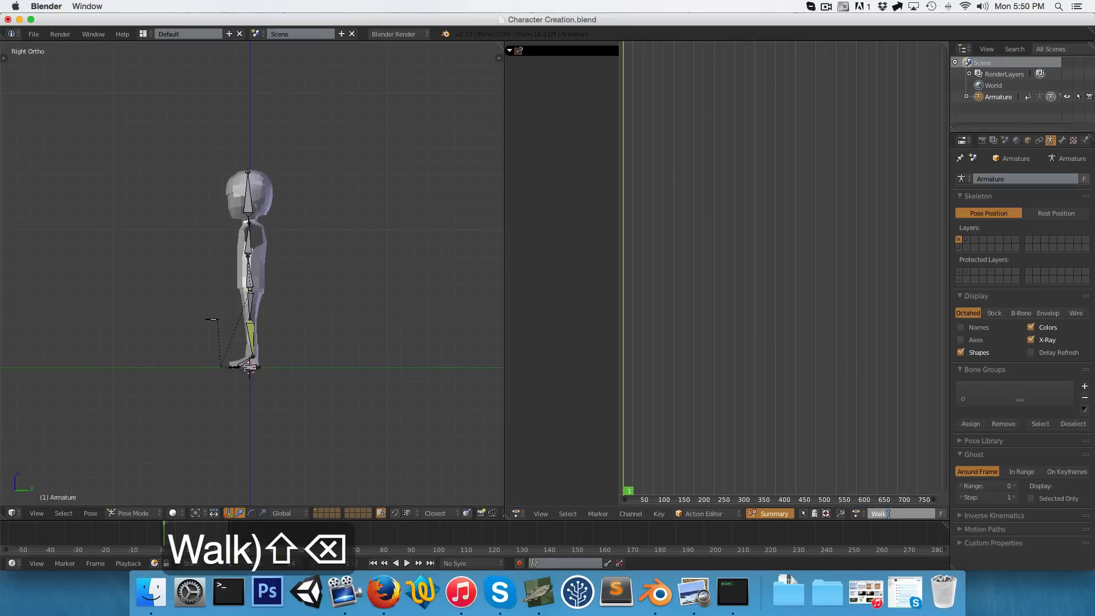
type("_blocking")
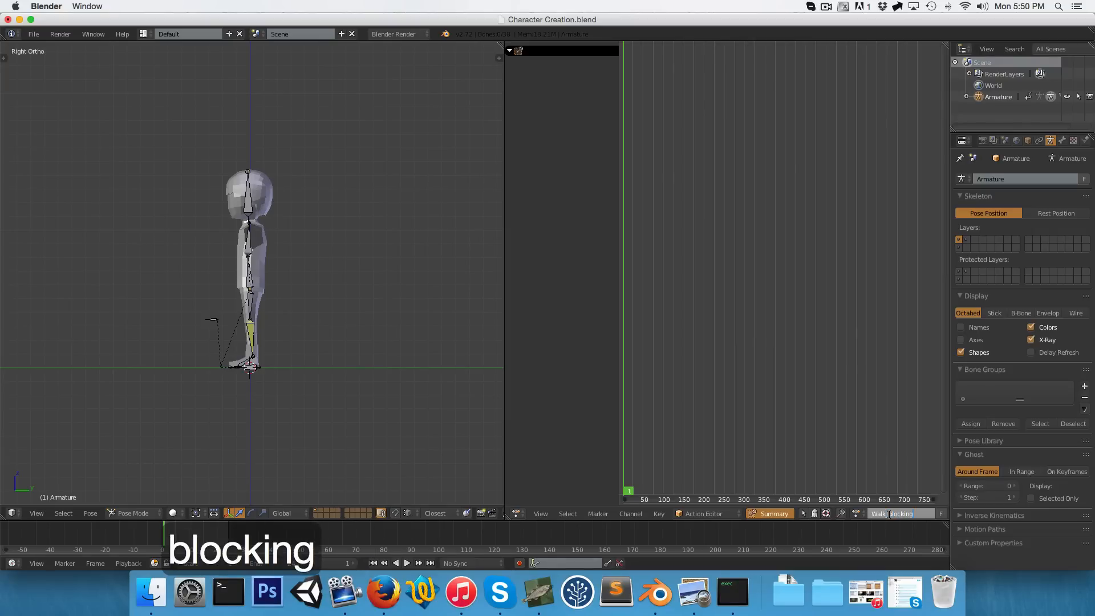
key("Return")
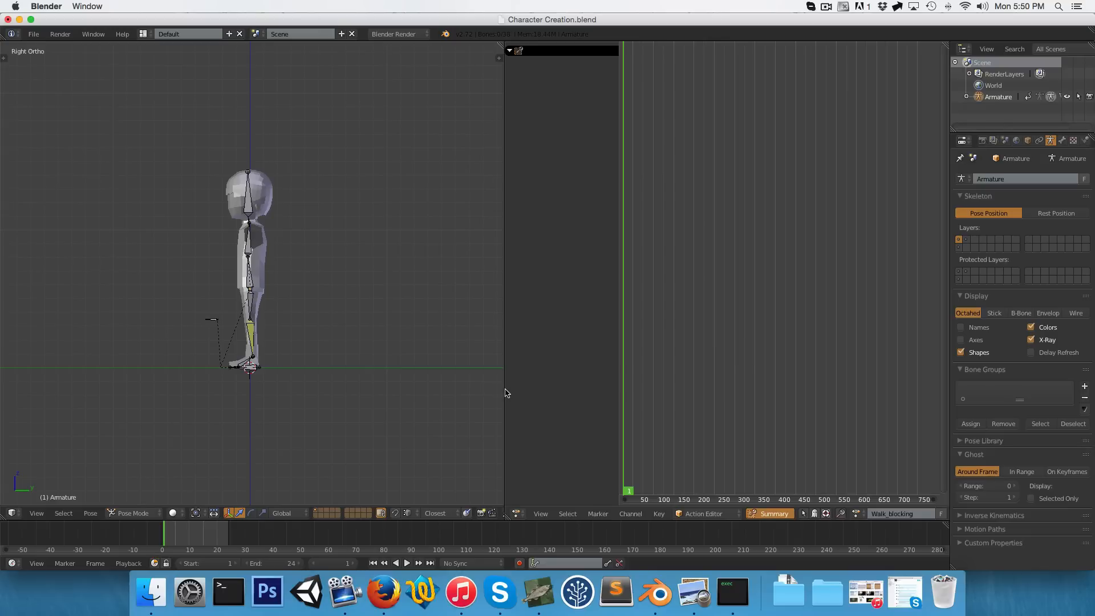
left_click_drag(506, 393, 462, 390)
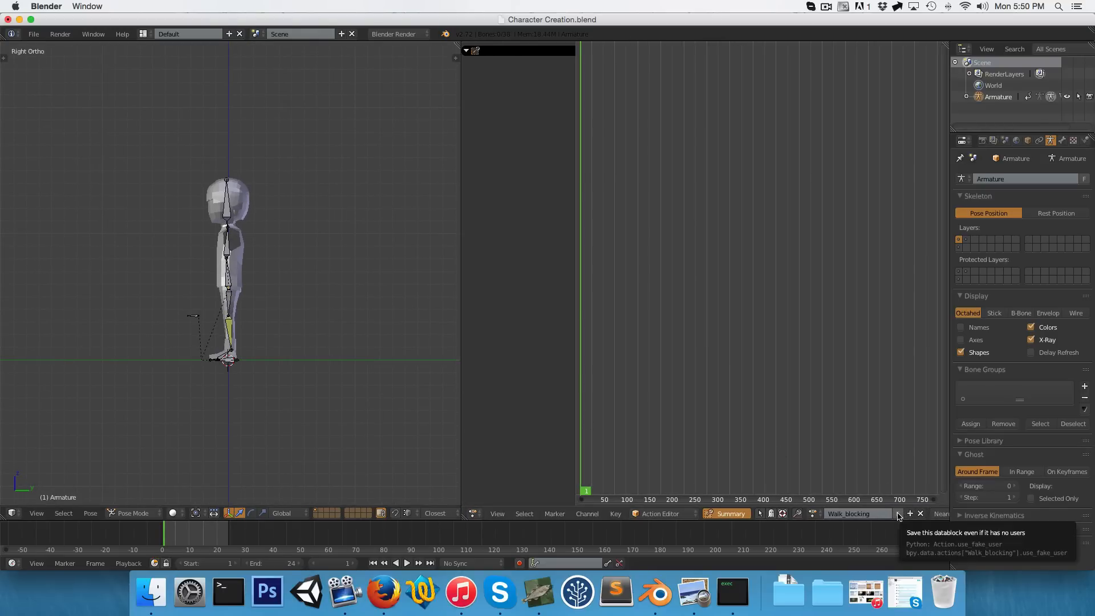
left_click(897, 515)
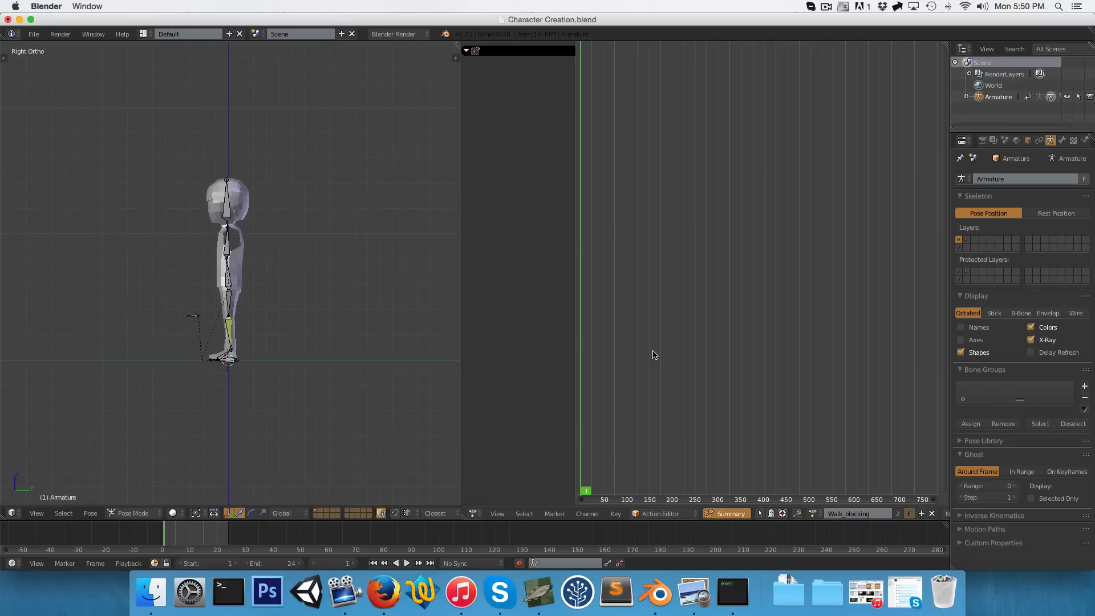
Magnify the Action Editor's first frames up to about frame 40 and set the active keying set to LocRot
scroll(627, 351, "up", 5)
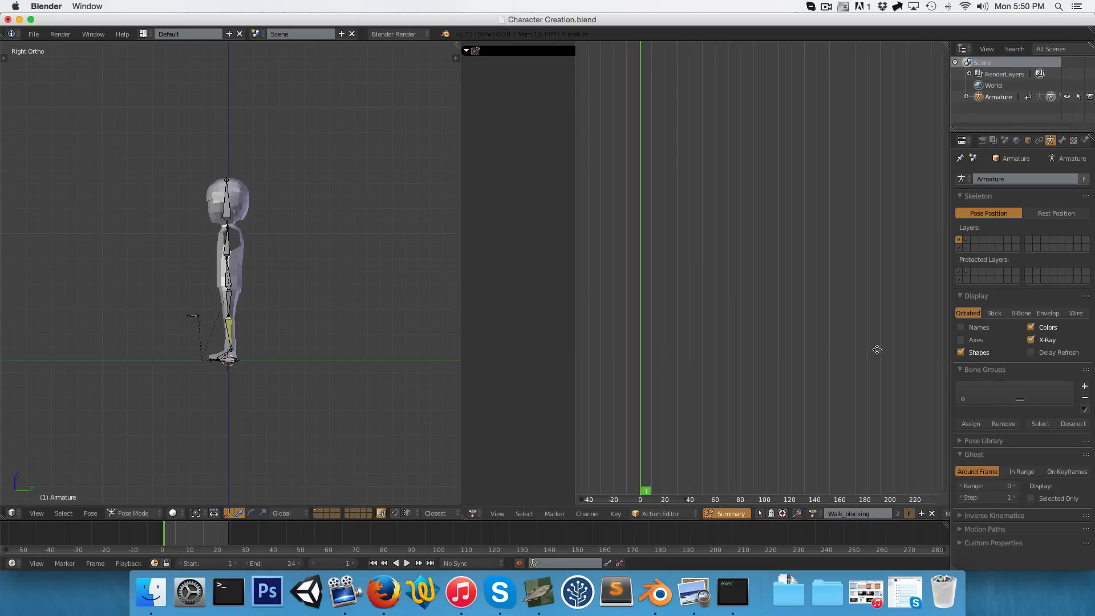
scroll(720, 345, "up", 5)
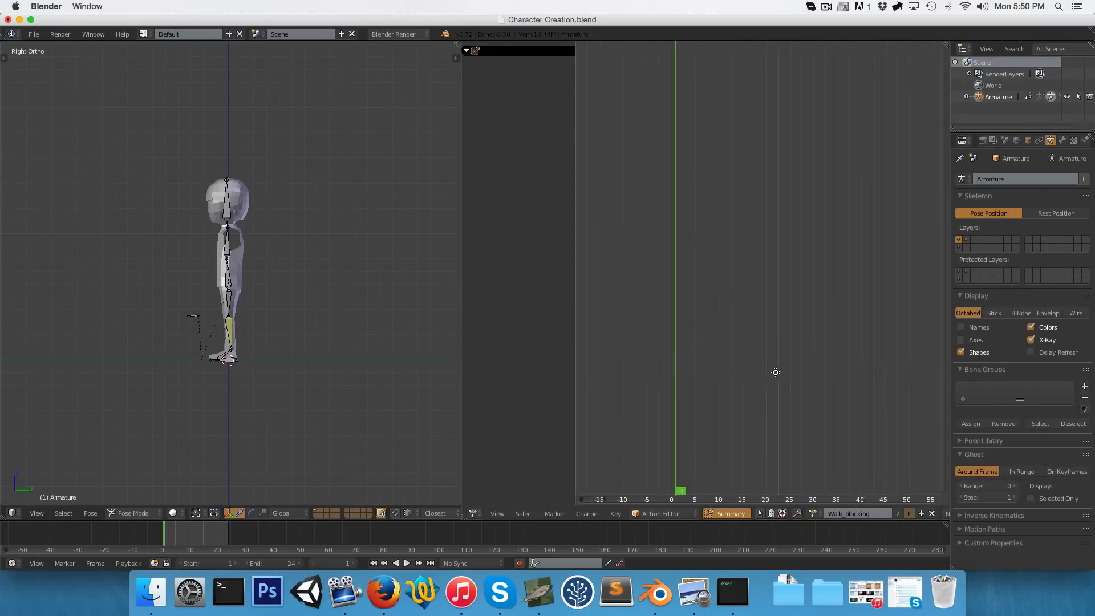
scroll(684, 366, "right", 2)
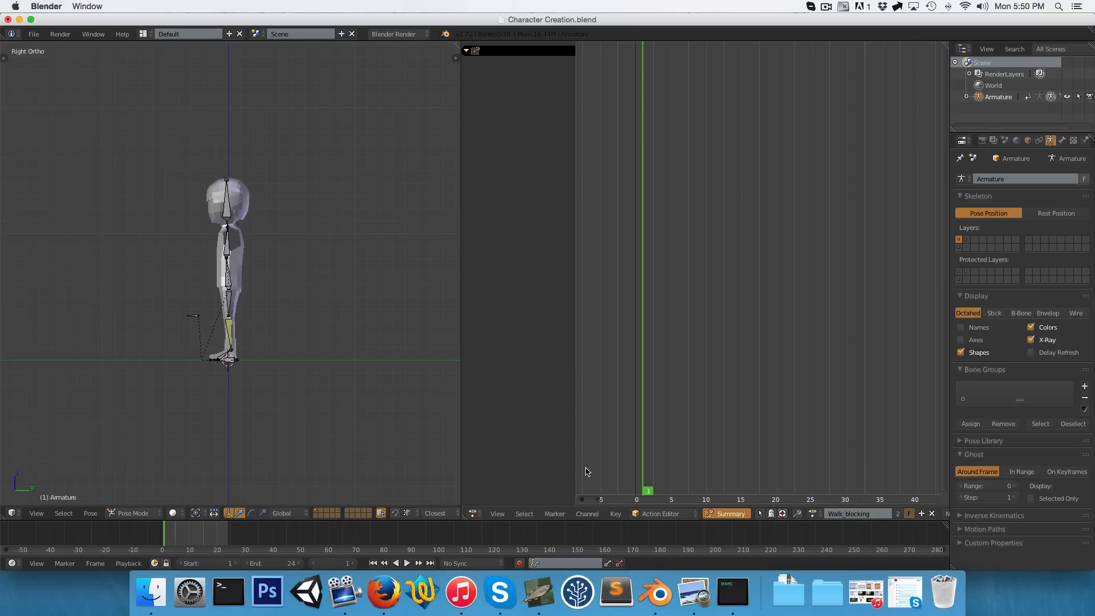
left_click(551, 564)
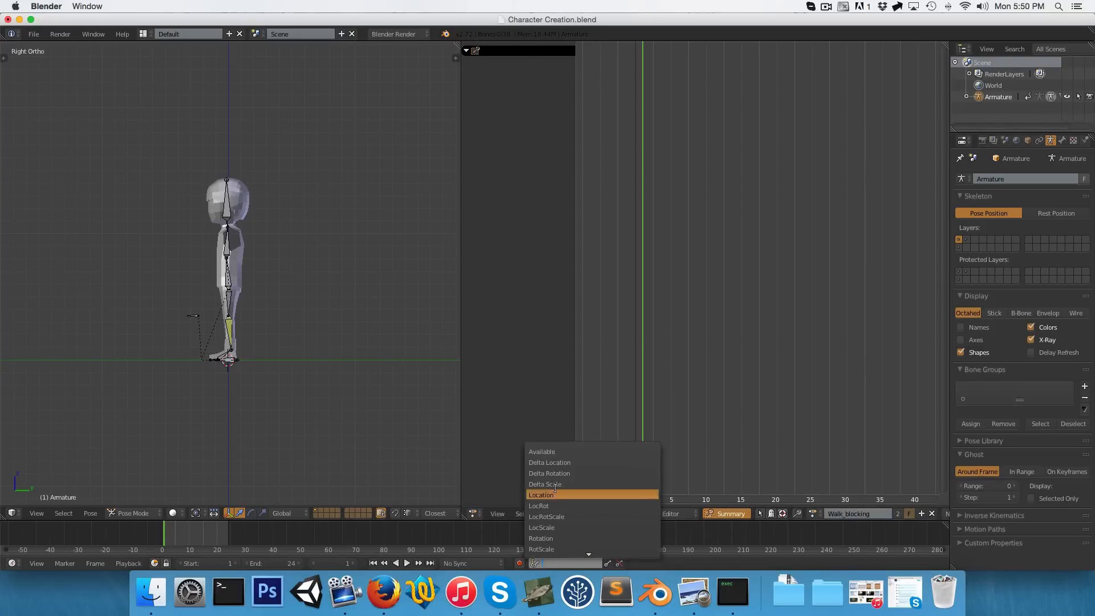
left_click(557, 506)
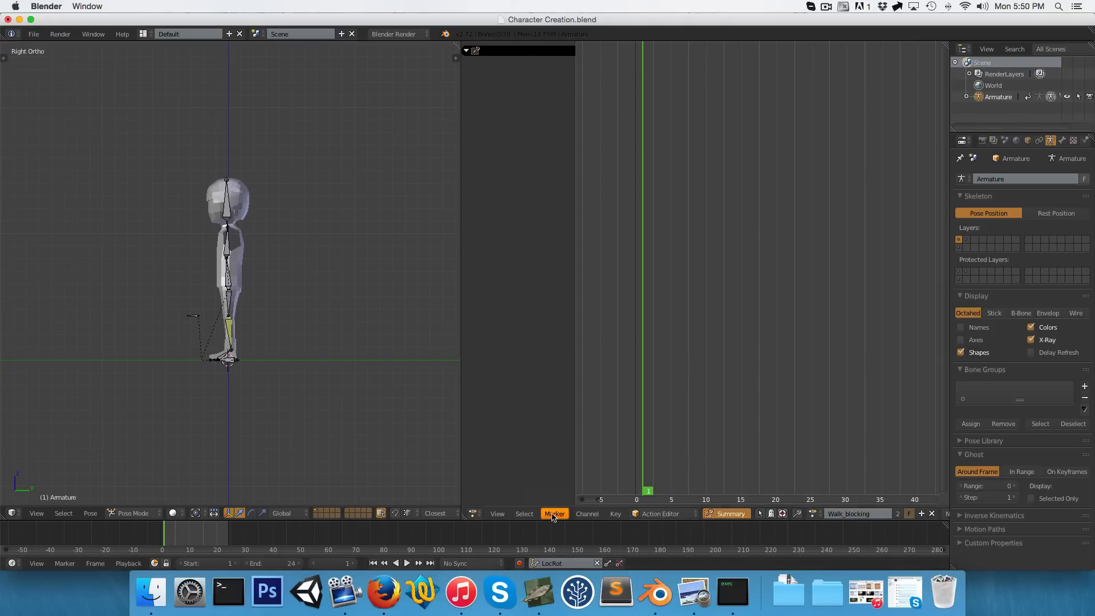
scroll(166, 286, "up", 4)
middle_click_drag(166, 286, 310, 293)
key("KP_1")
scroll(305, 293, "up", 1)
key("KP_3")
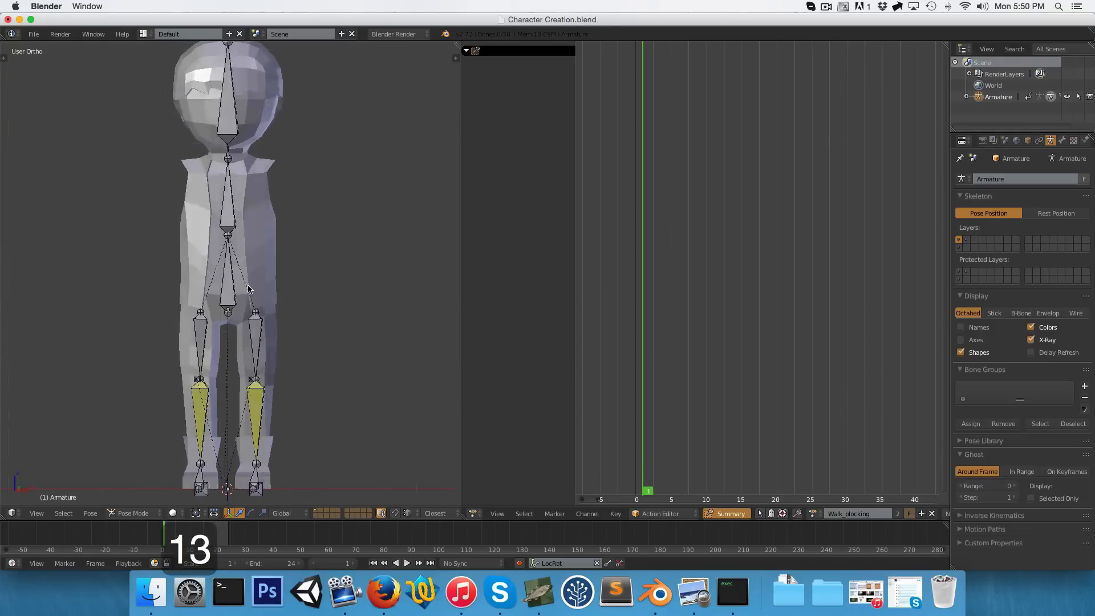
Lower the Torso bone slightly along global Z so that both knees bend
middle_click_drag(309, 334, 353, 337, "shift")
right_click(282, 437)
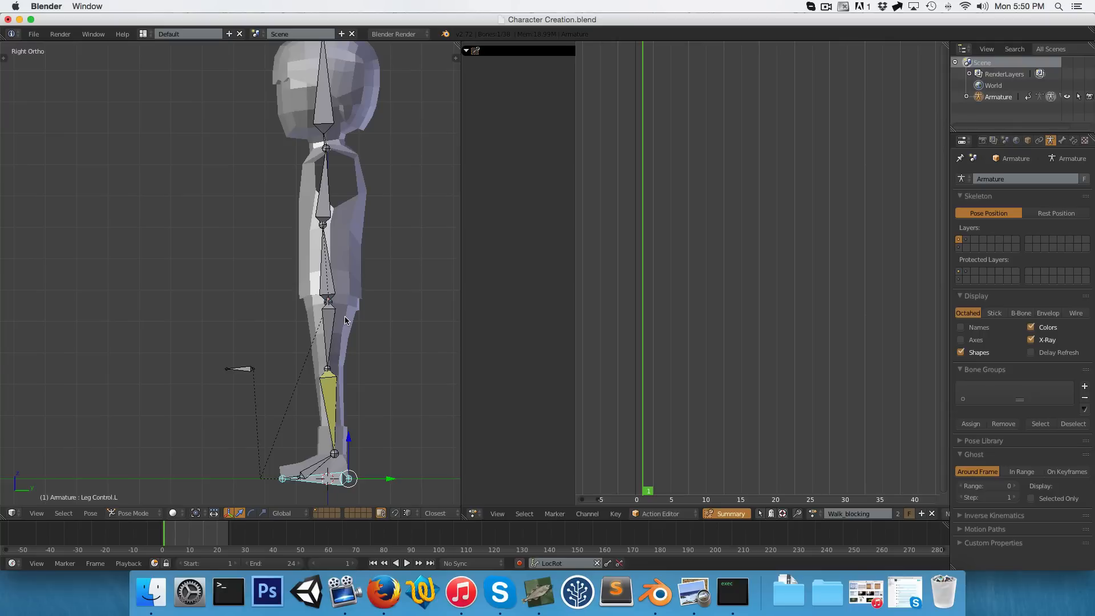
right_click(327, 265)
key("g")
key("z")
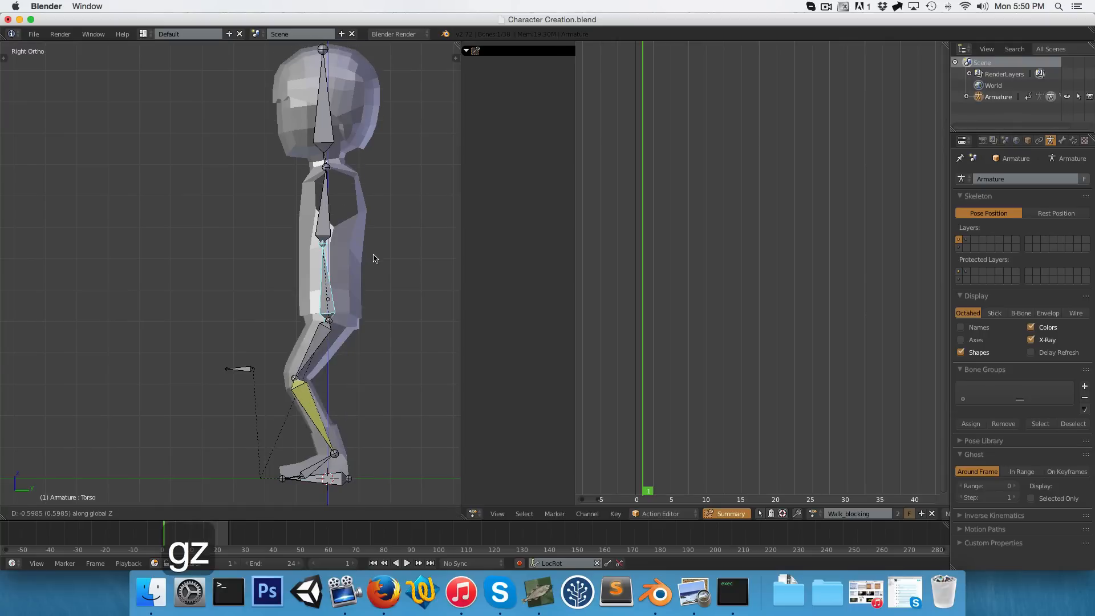
left_click(373, 242)
Move Leg Control.L forward and rotate it so the left foot lands on its heel with raised toes
right_click(328, 477)
key("g")
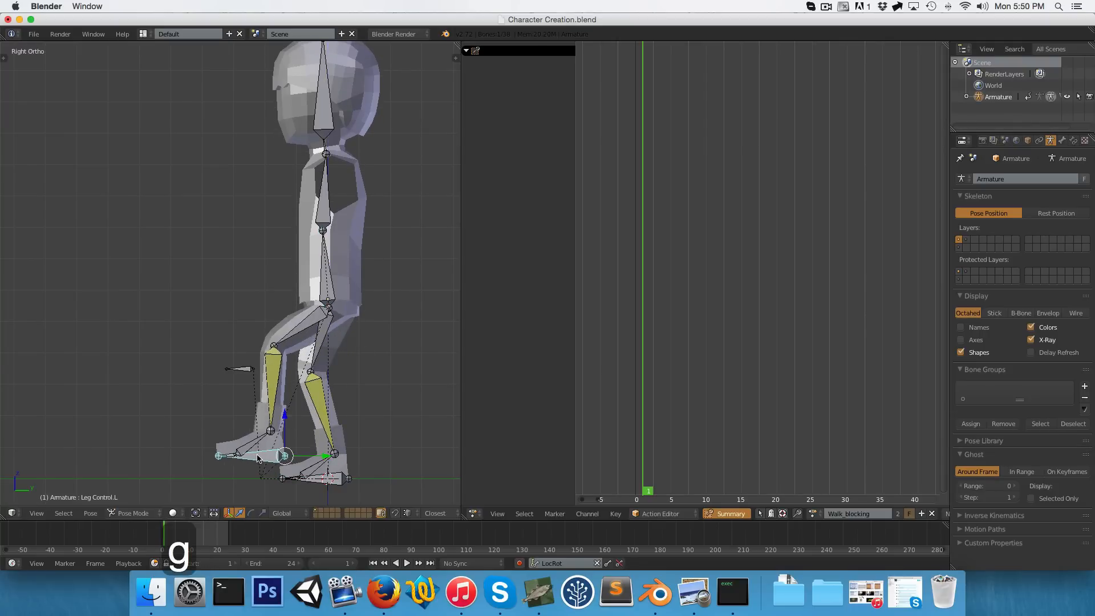
key("r")
key("g")
left_click(287, 493)
Fine-tune the position of Leg Control.L so the left heel rests on the ground line
middle_click_drag(282, 487, 277, 350, "shift")
scroll(276, 382, "up", 3)
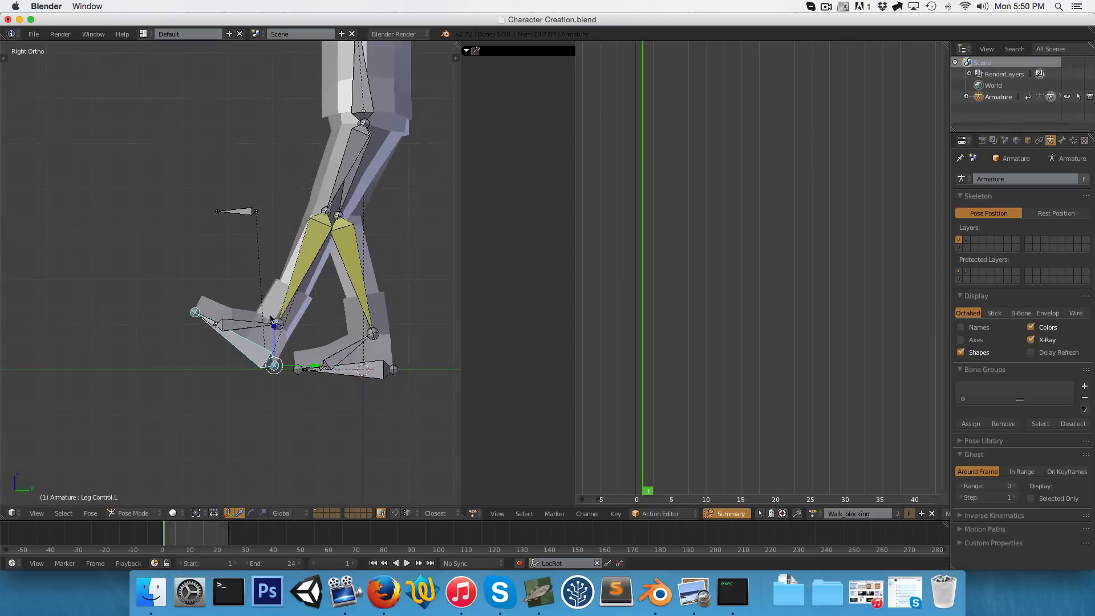
middle_click_drag(276, 389, 223, 294, "shift")
scroll(223, 293, "up", 5)
key("g")
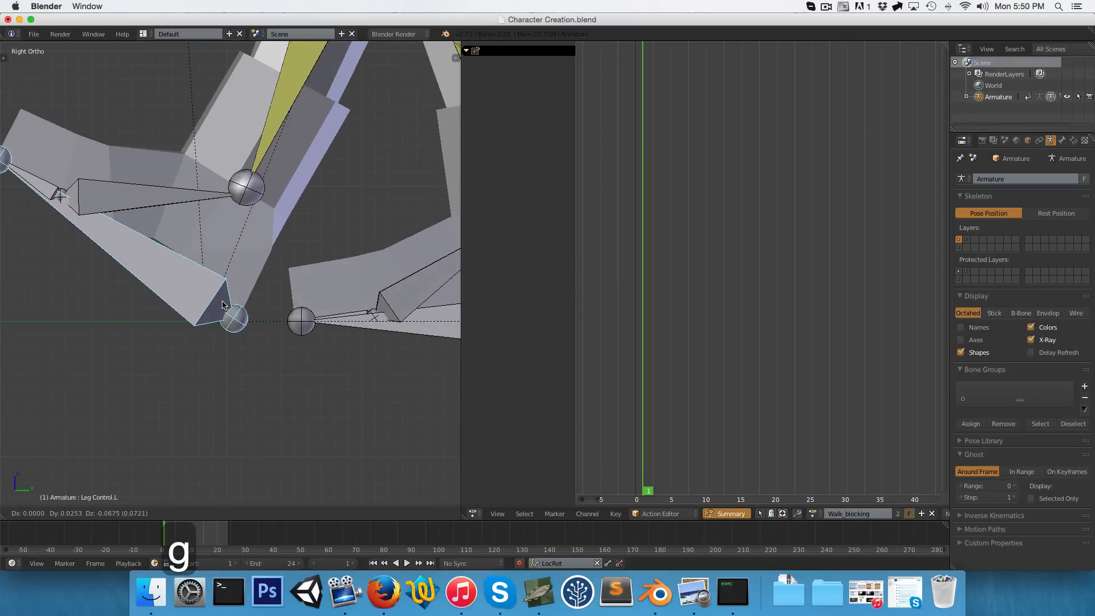
left_click(228, 303)
Lower the Torso bone a little more along global Z to suit the stride
scroll(228, 303, "down", 9)
middle_click_drag(308, 193, 296, 234, "shift")
right_click(268, 151)
key("g")
key("z")
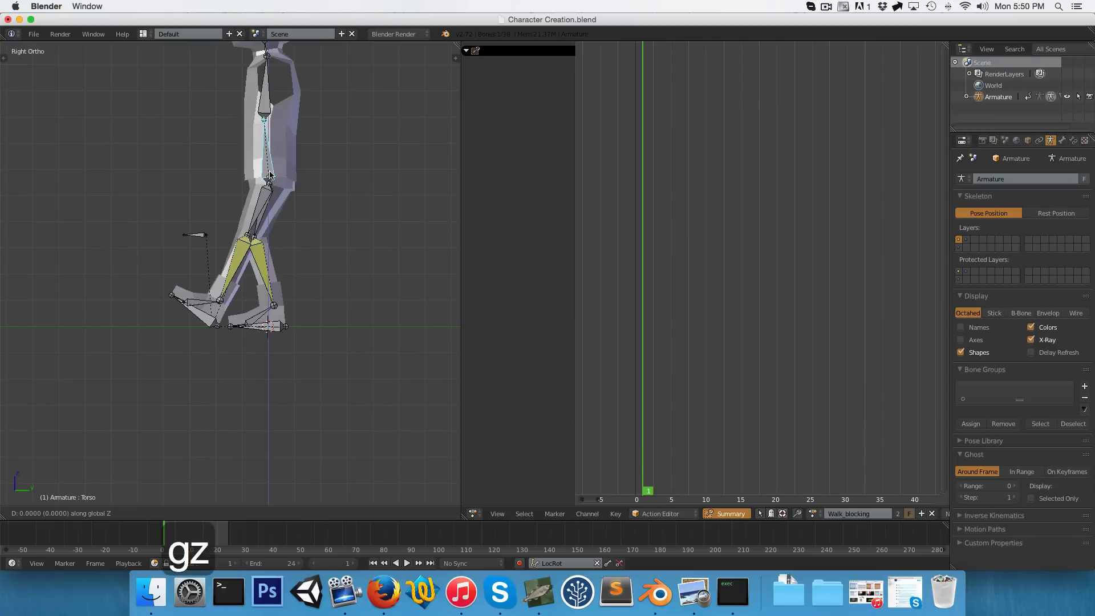
left_click(274, 261)
Move Leg Control.R backward along global Y to place the right foot behind the body
right_click(265, 328)
key("g")
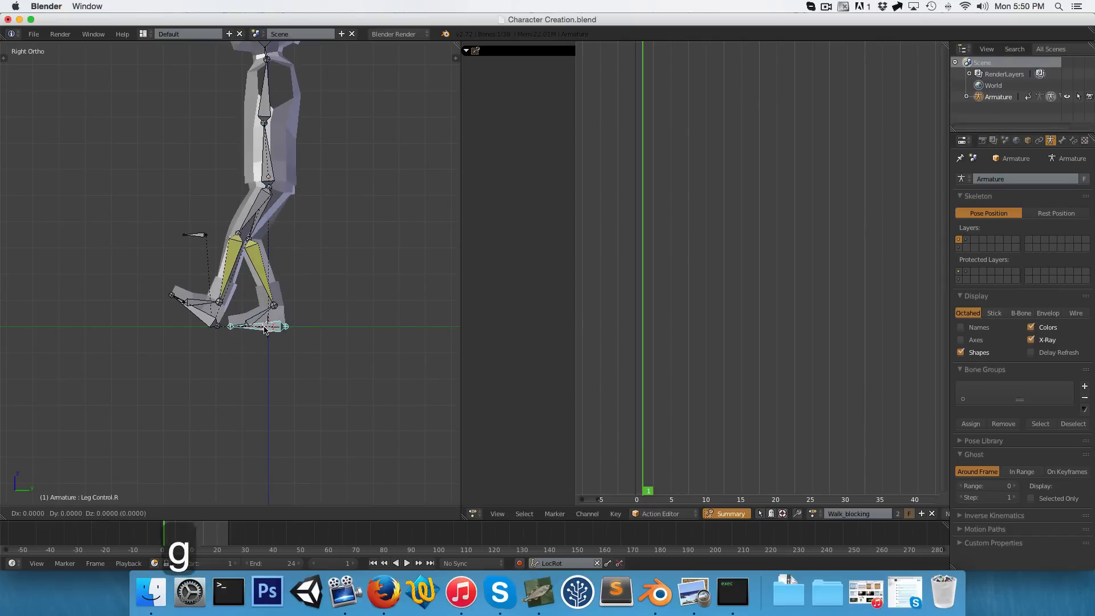
key("y")
left_click(306, 319)
Rotate the Foot Roll.R bone to lift the right heel while the toes stay on the ground
right_click(306, 319)
scroll(308, 319, "up", 3)
key("r")
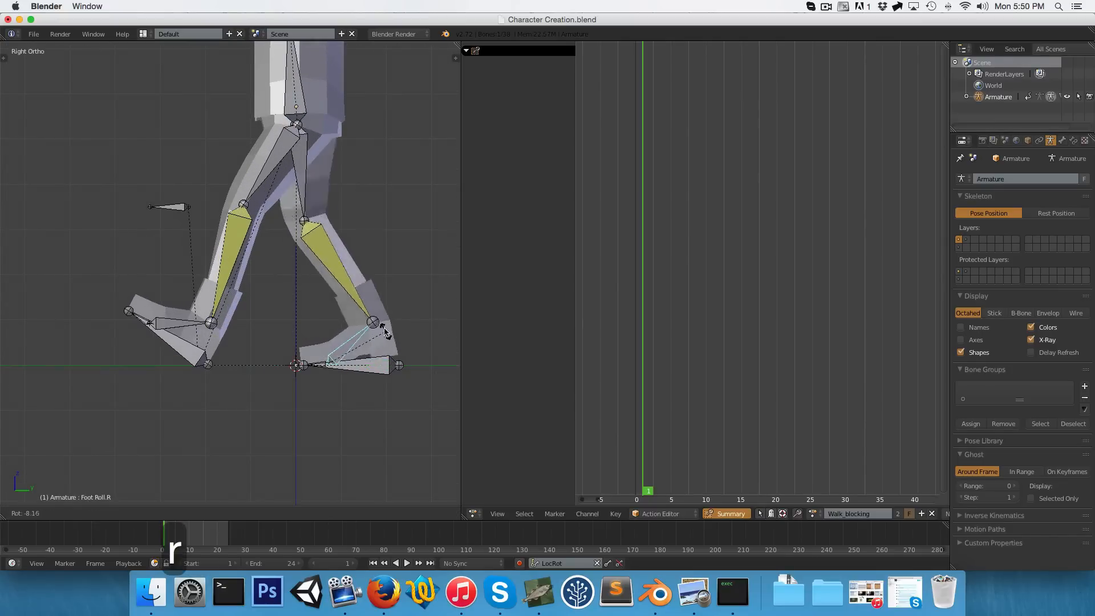
left_click(362, 304)
scroll(361, 303, "down", 1)
middle_click_drag(363, 334, 318, 340, "shift")
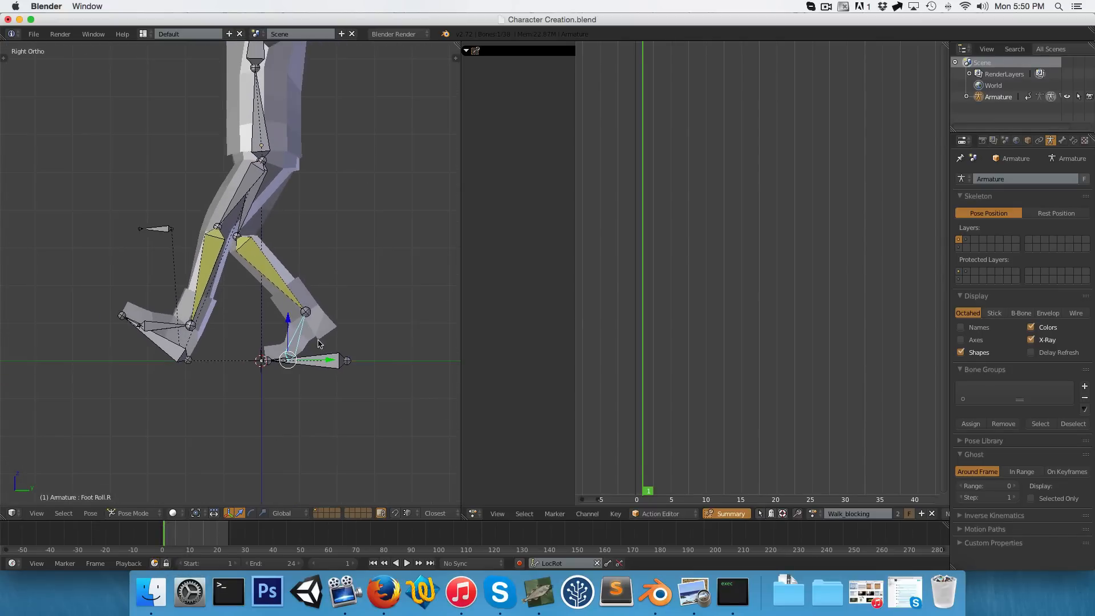
Move Leg Control.R about 1.4 units farther back along global Y to lengthen the stride
right_click(312, 369)
key("g")
key("y")
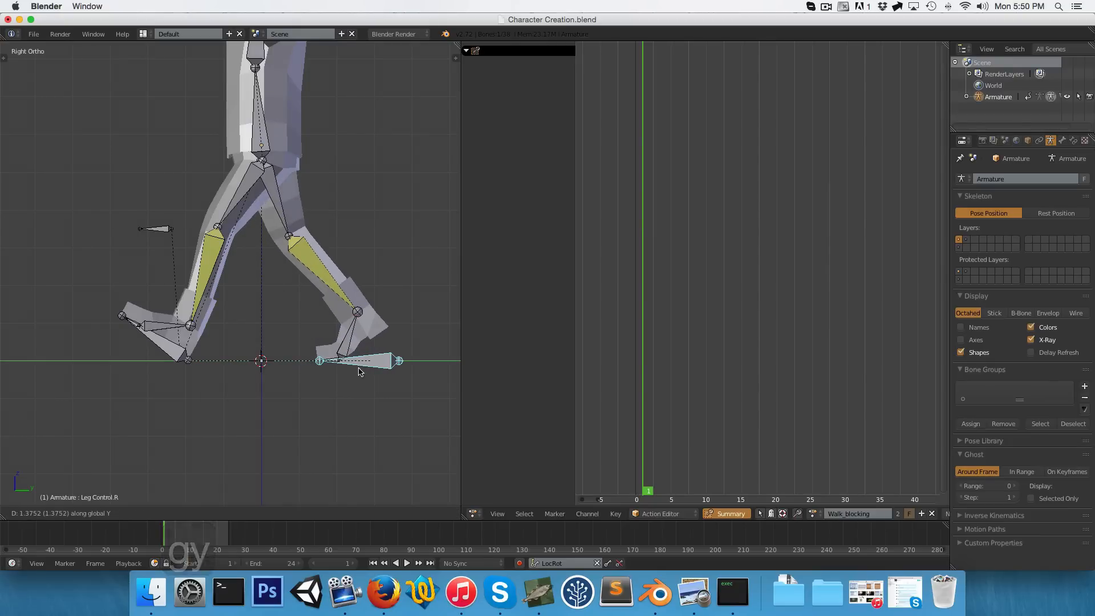
left_click(366, 370)
scroll(337, 337, "down", 2)
middle_click_drag(283, 313, 277, 357, "shift")
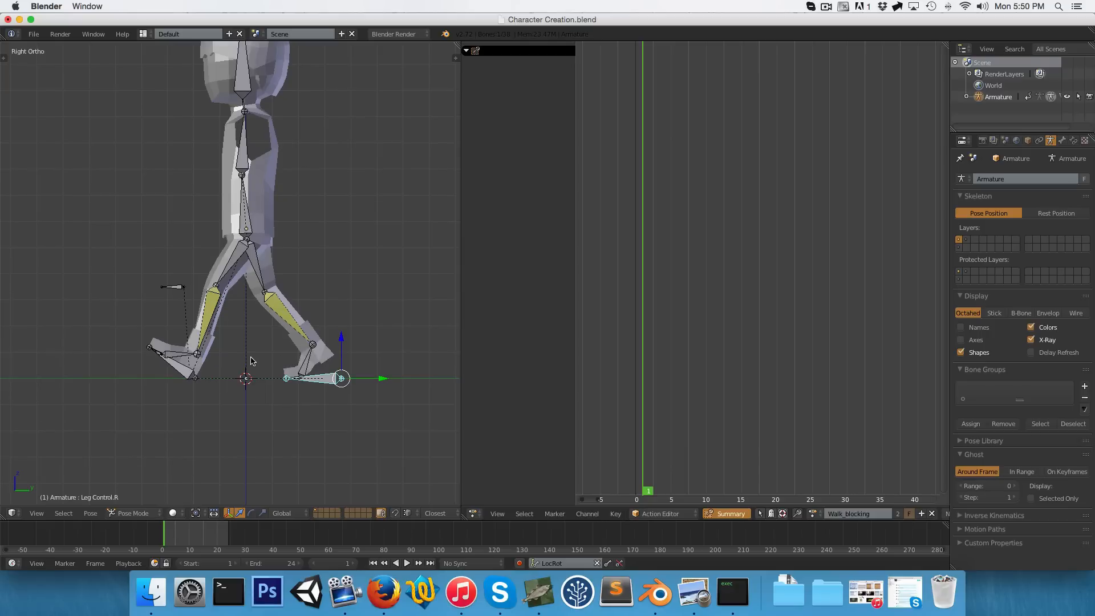
Select Leg Control.L and show the character's legs from the front
right_click(179, 356)
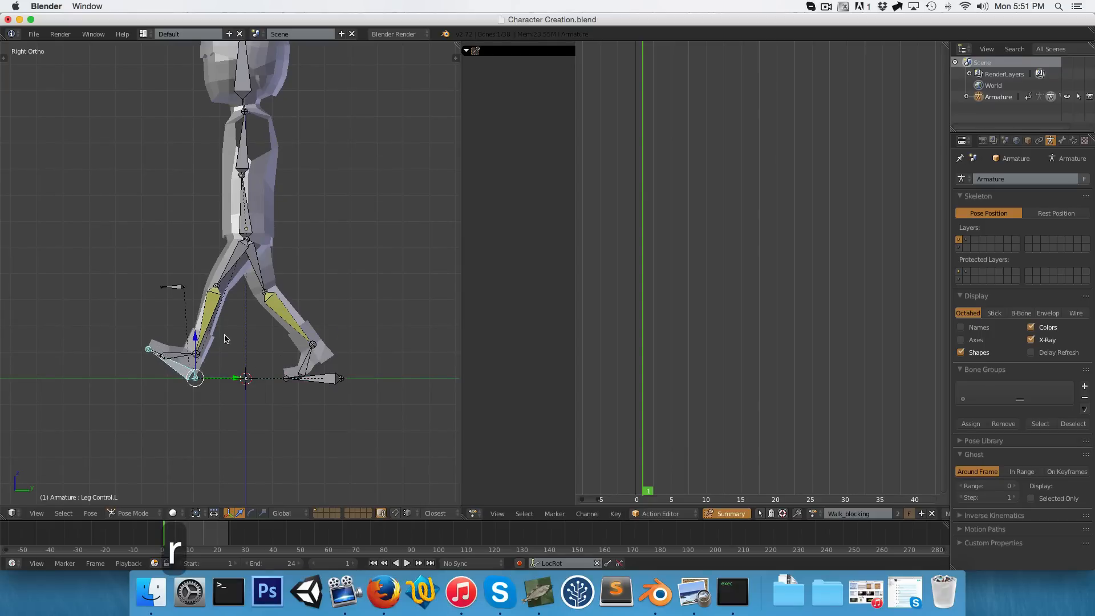
key("KP_1")
scroll(252, 358, "up", 2)
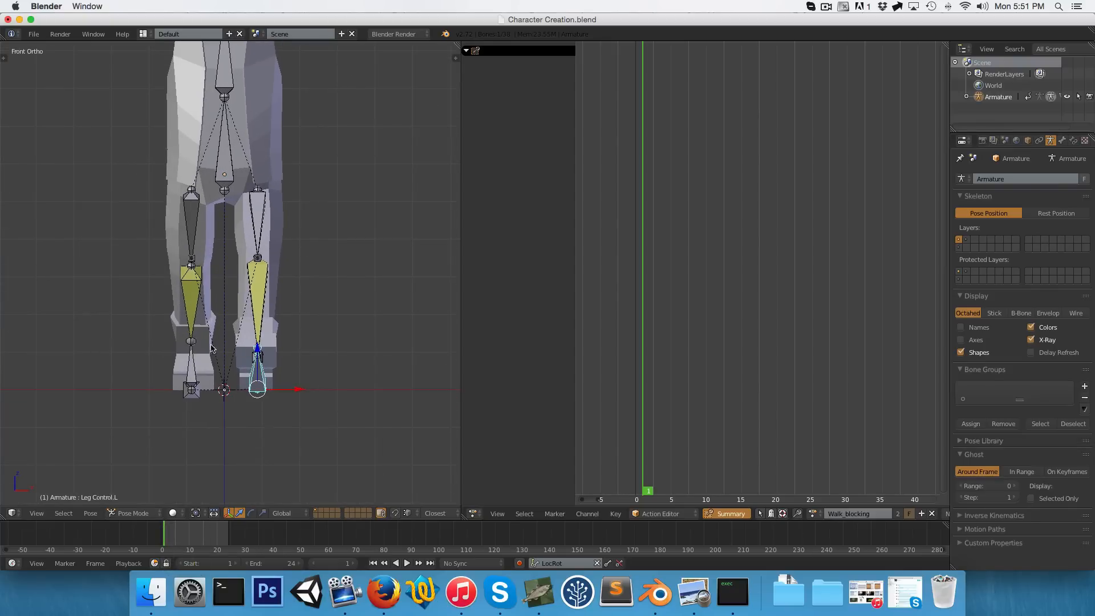
key("r")
key("z")
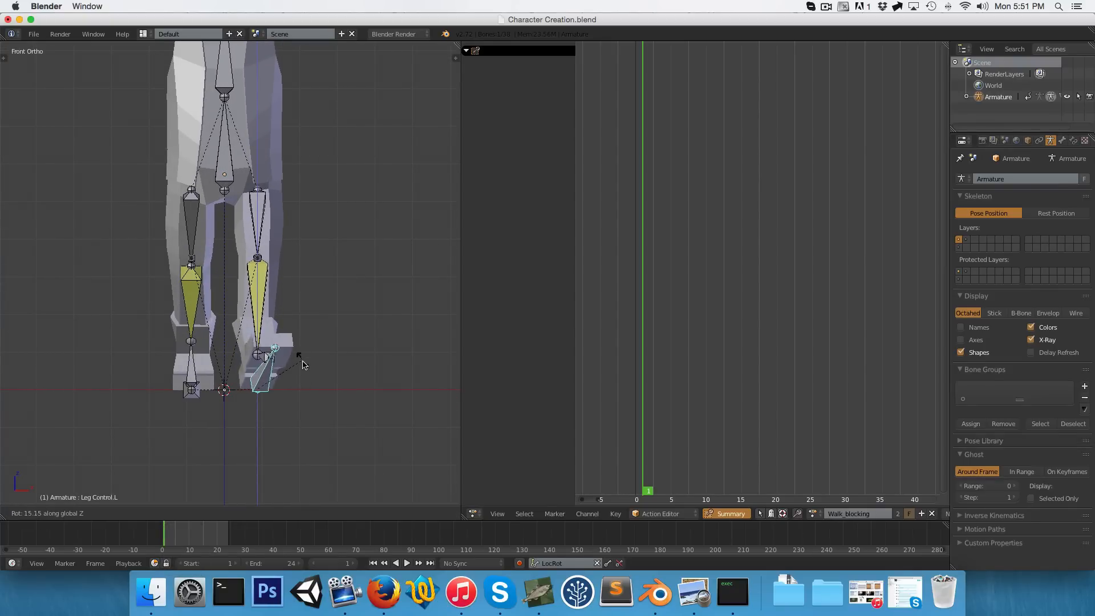
key("Escape")
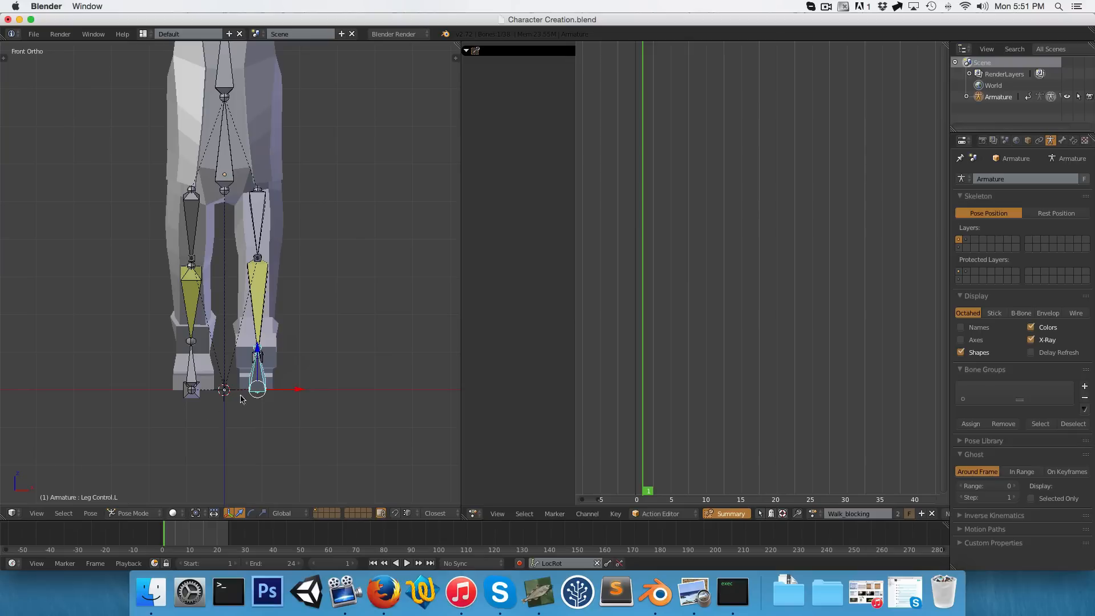
Rotate Leg Control.L by 7 degrees about global Z to turn the left foot outward
key("r")
key("z")
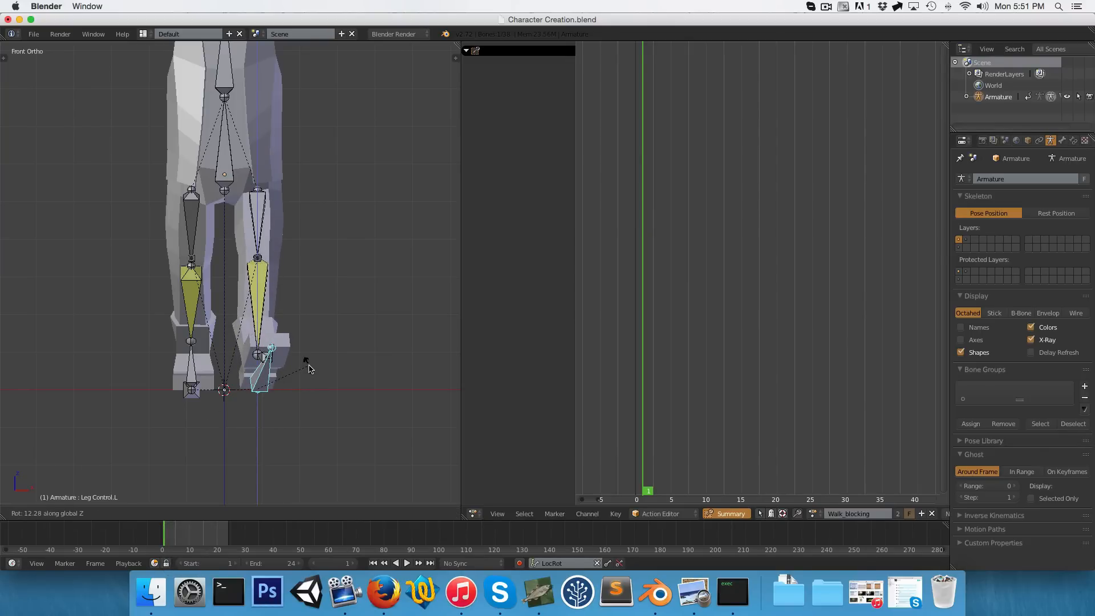
type("7")
key("Return")
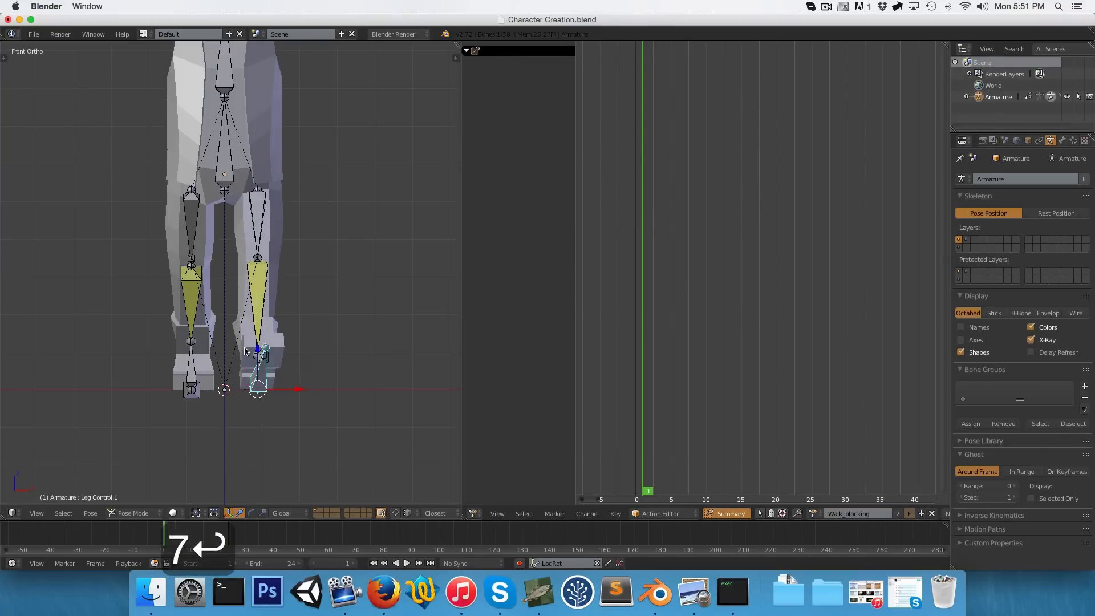
Rotate Leg Control.R by -7 degrees about global Z to turn the right foot outward
middle_click_drag(221, 383, 179, 410)
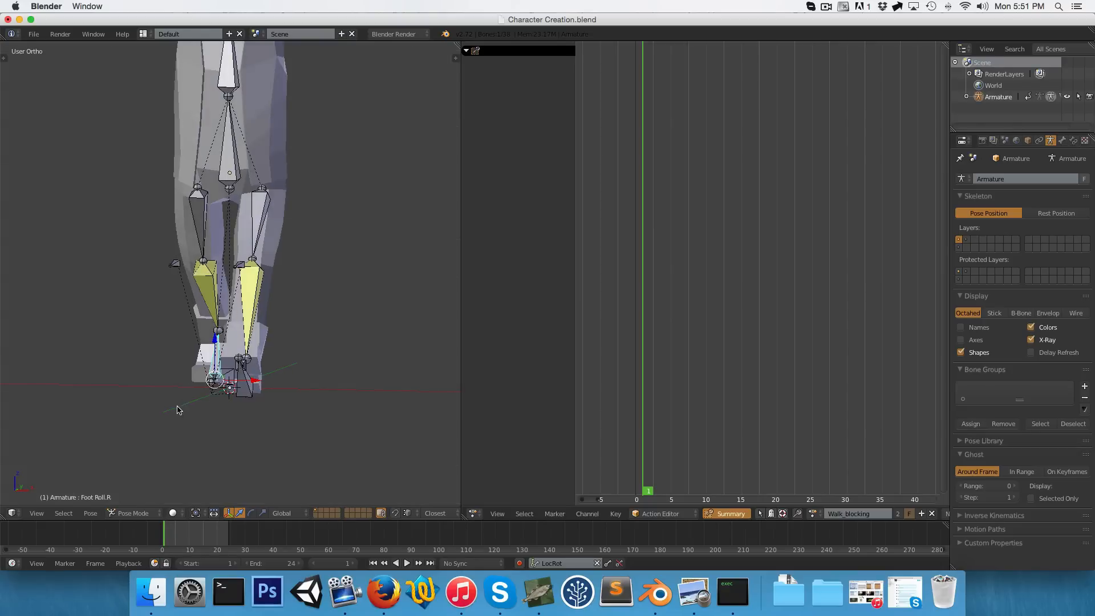
right_click(226, 381)
key("1")
key("r")
key("z")
key("minus")
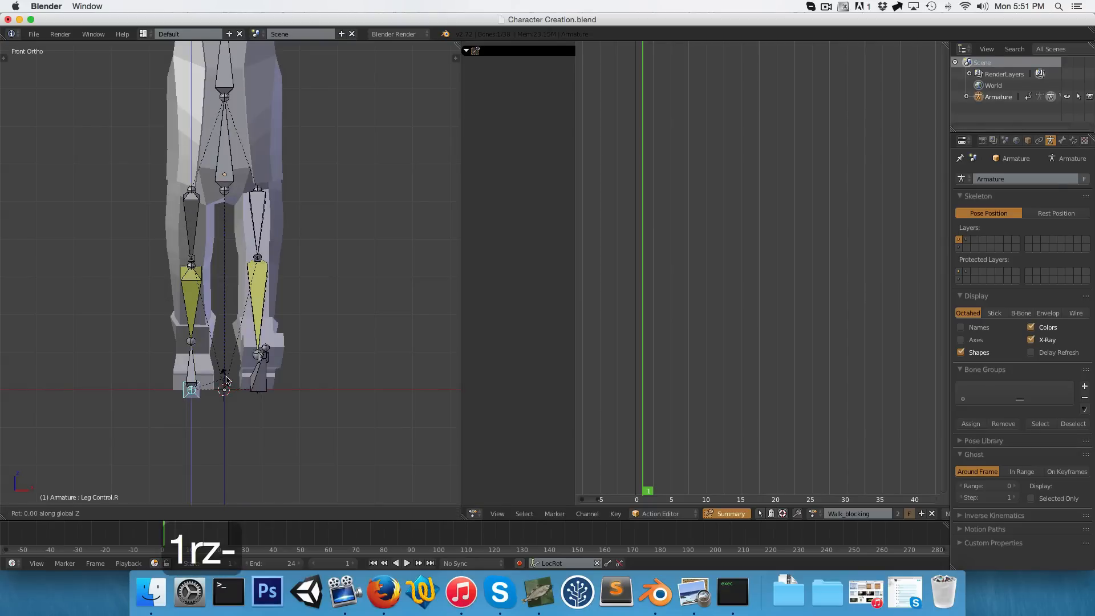
key("7")
key("Return")
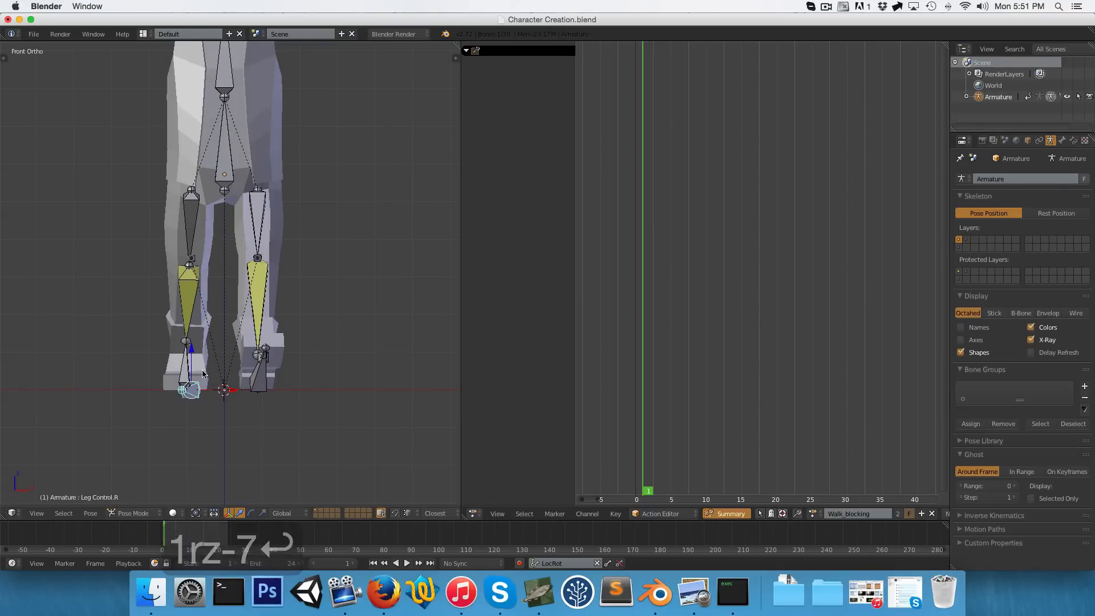
Move Leg Control.R and Leg Control.L slightly inward along global X so the feet stand closer together
key("g")
key("x")
left_click(204, 396)
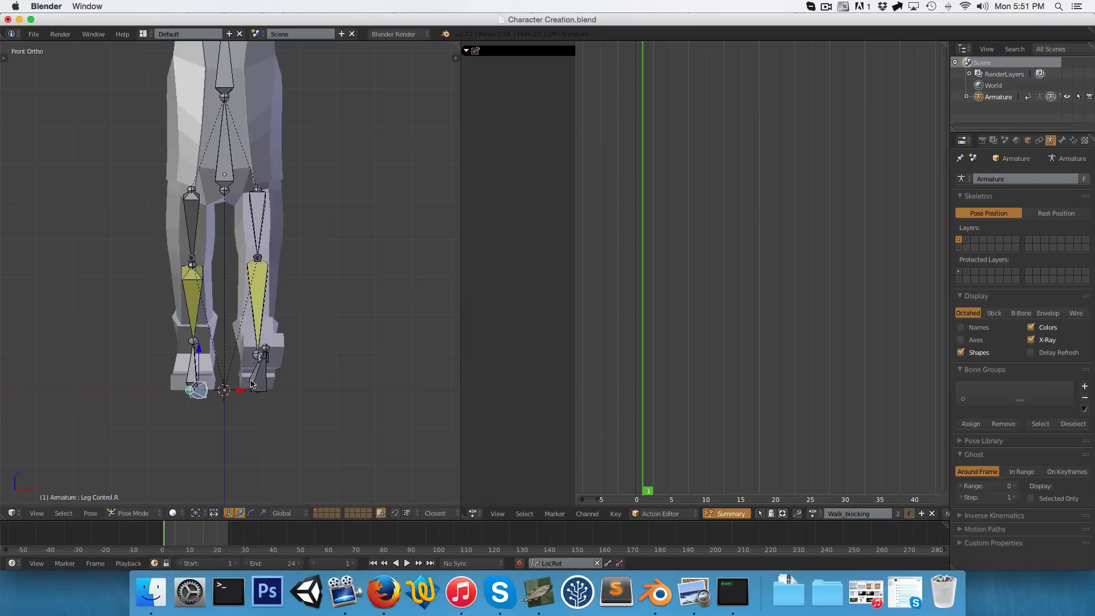
right_click(252, 381)
key("g")
key("x")
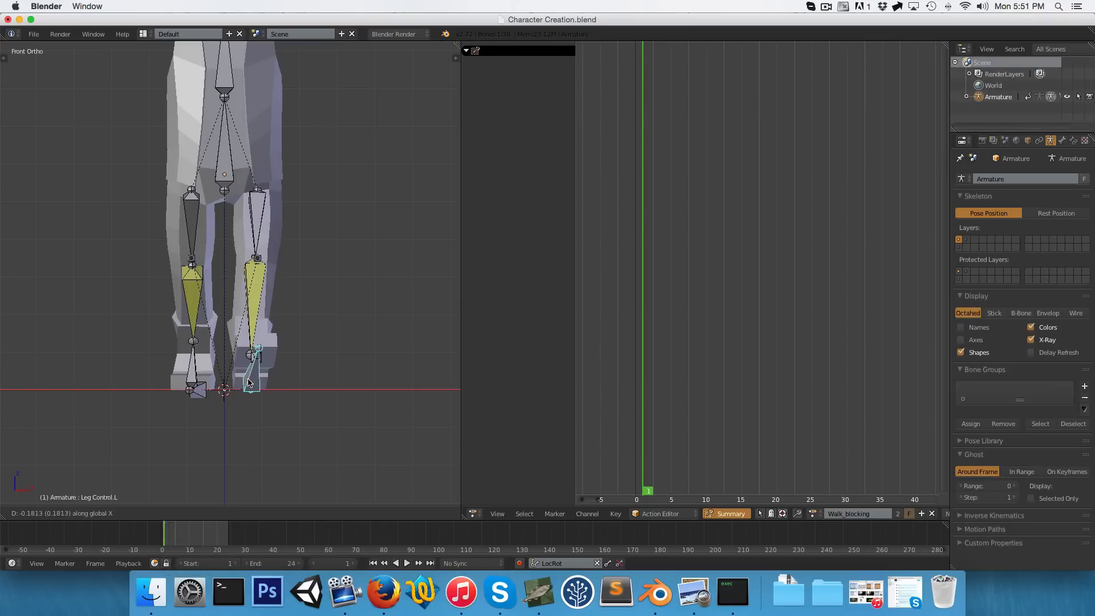
left_click(251, 383)
key("g")
key("x")
left_click(205, 391)
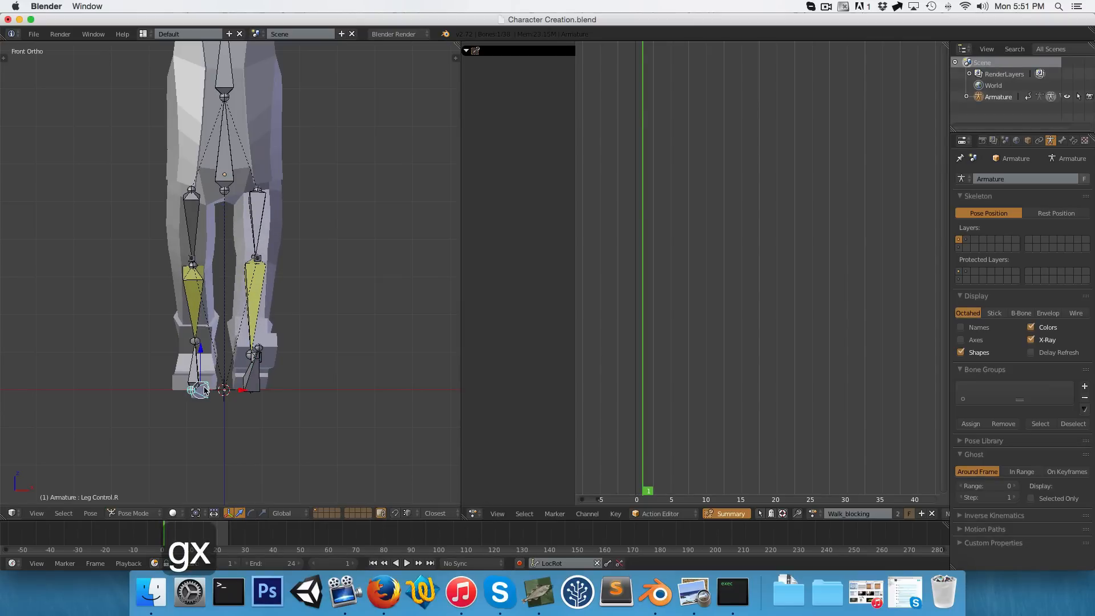
Try a wider stance with both leg controls moved outward along global X, and bring the feet back inward
key("g")
key("x")
left_click(190, 391)
right_click(253, 383)
key("g")
key("x")
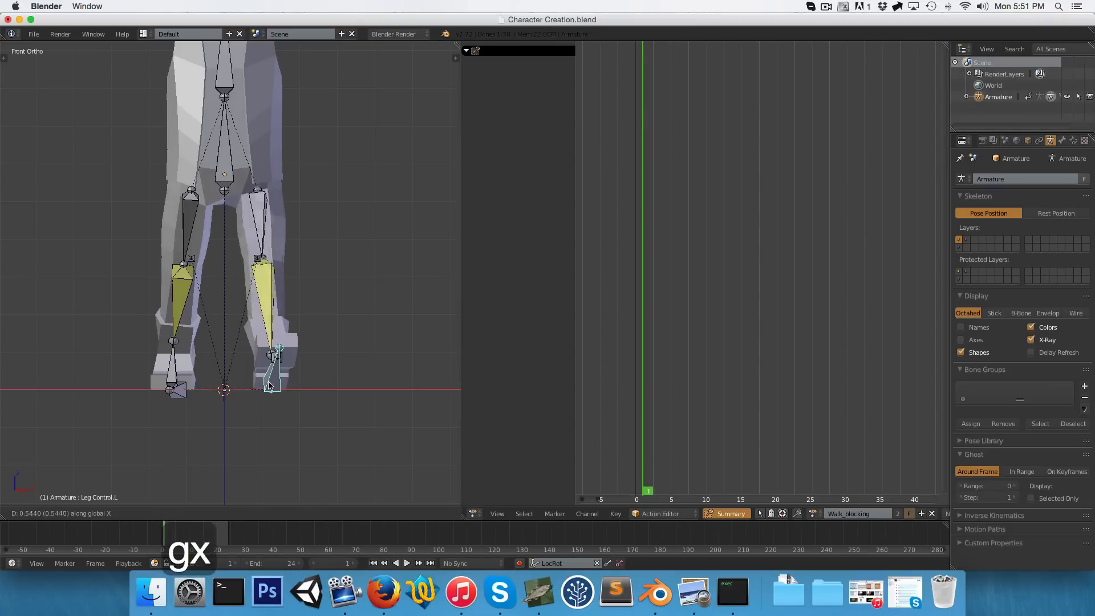
right_click(290, 385)
right_click(183, 390)
key("g")
key("x")
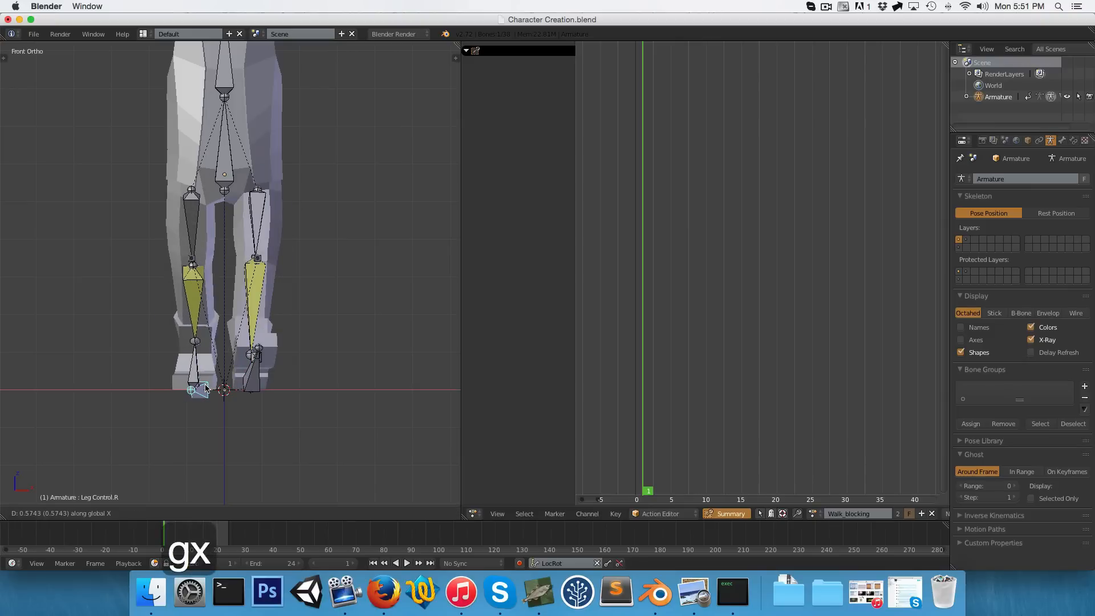
left_click(206, 389)
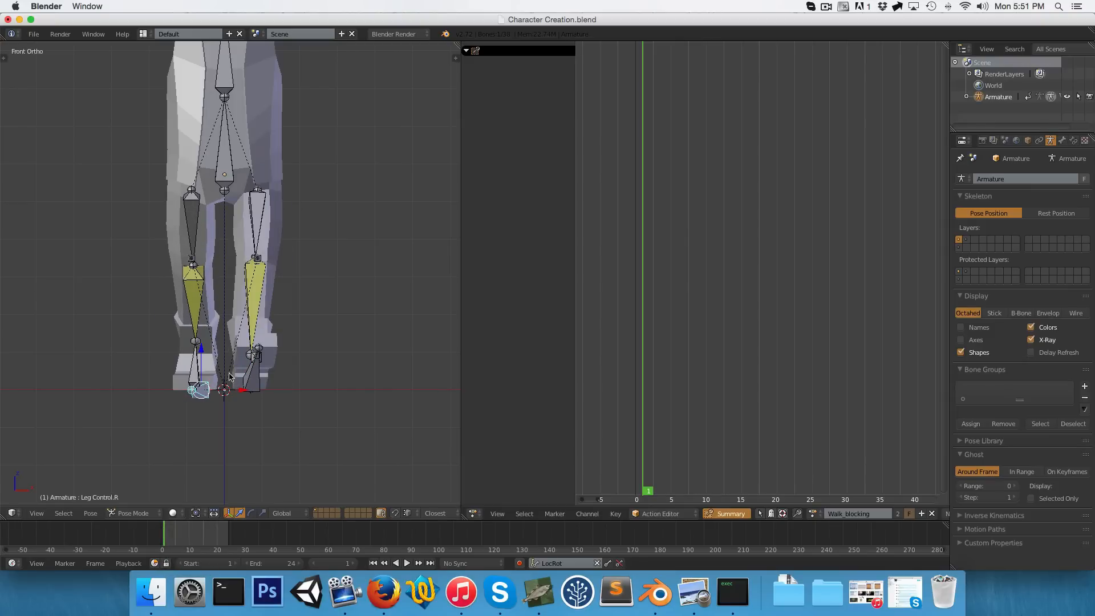
scroll(221, 381, "down", 2)
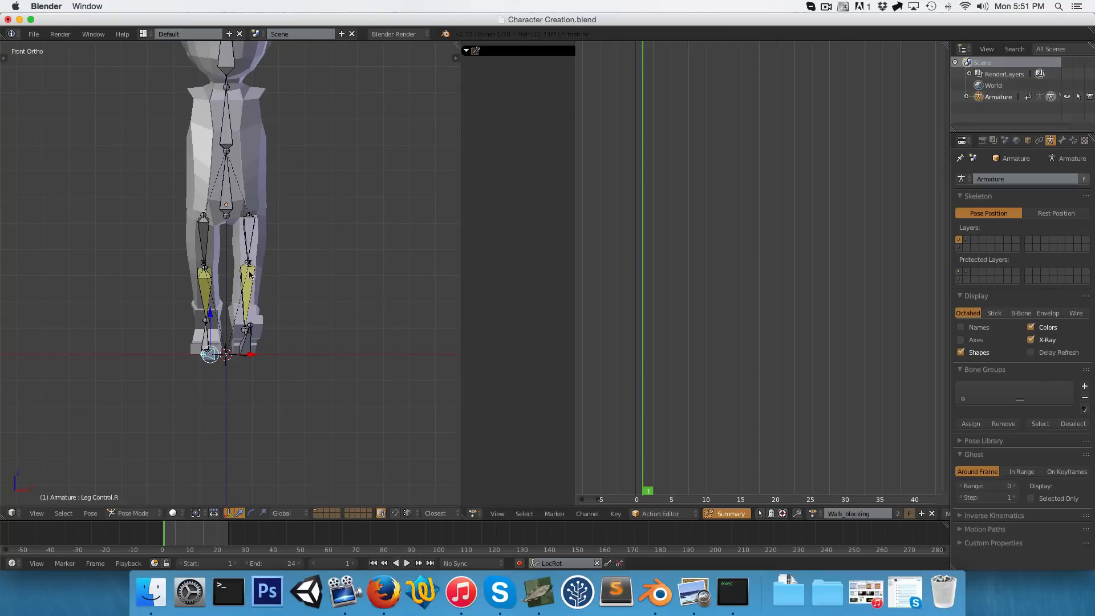
scroll(250, 275, "up", 1)
scroll(223, 239, "down", 3)
mouse_move(217, 233)
middle_mouse_down()
mouse_move(208, 208)
mouse_move(220, 218)
middle_mouse_up()
right_click(220, 218)
key("1")
key("r")
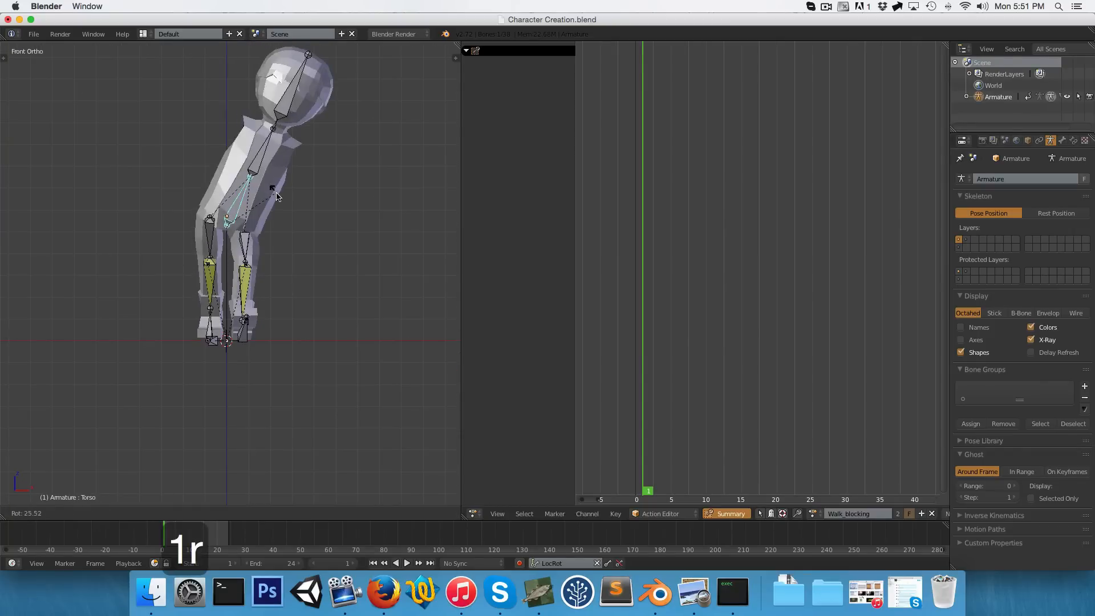
key("Escape")
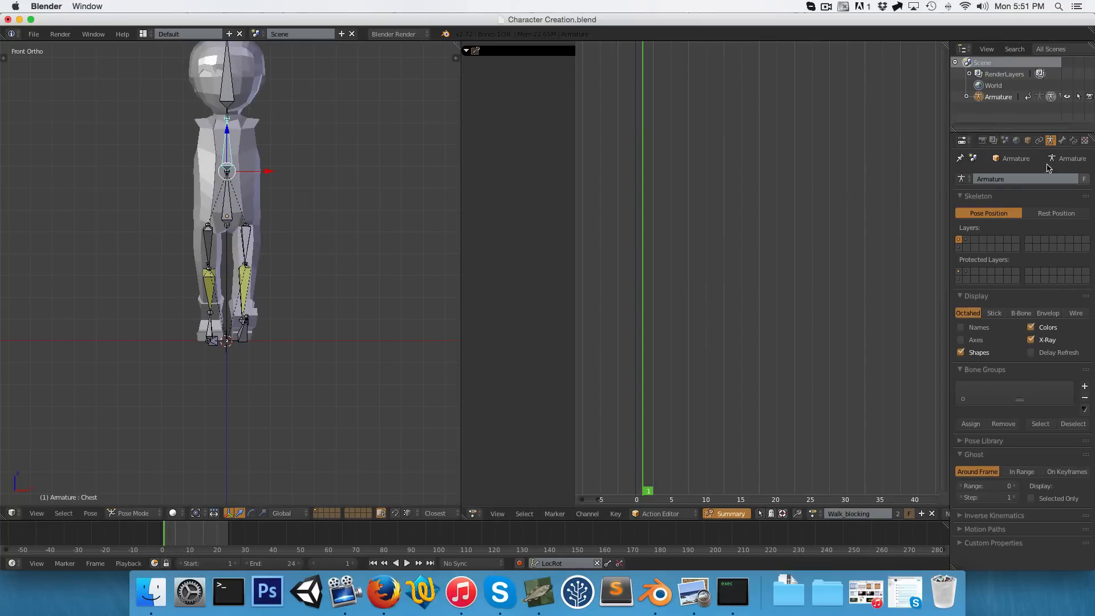
Show the Chest bone's properties to examine its rotation inheritance, and test it by tilting the Torso bone sideways
left_click(1064, 141)
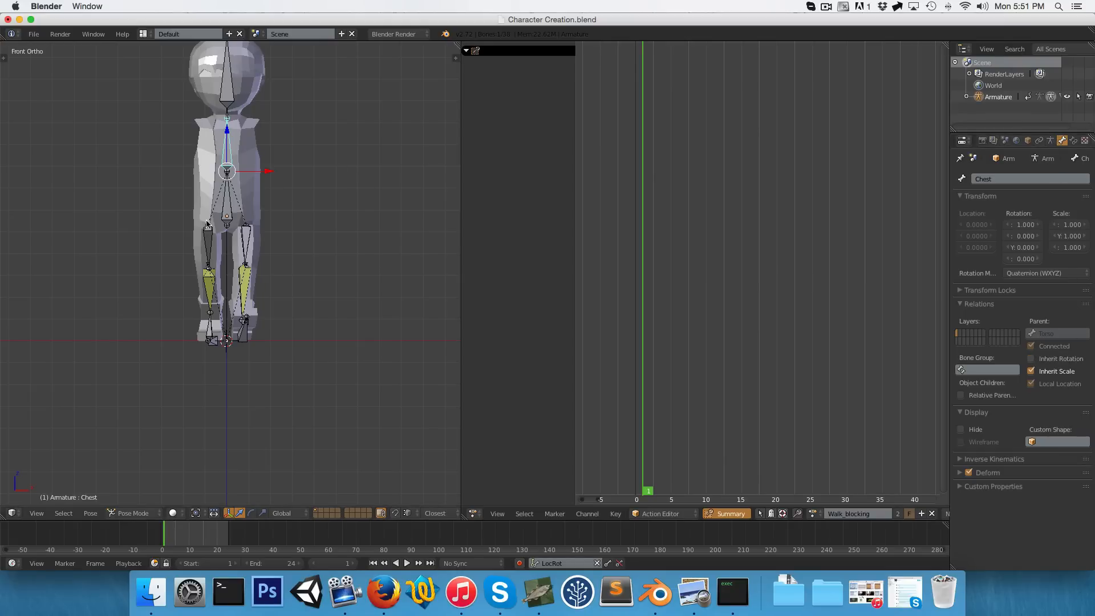
right_click(227, 197)
key("r")
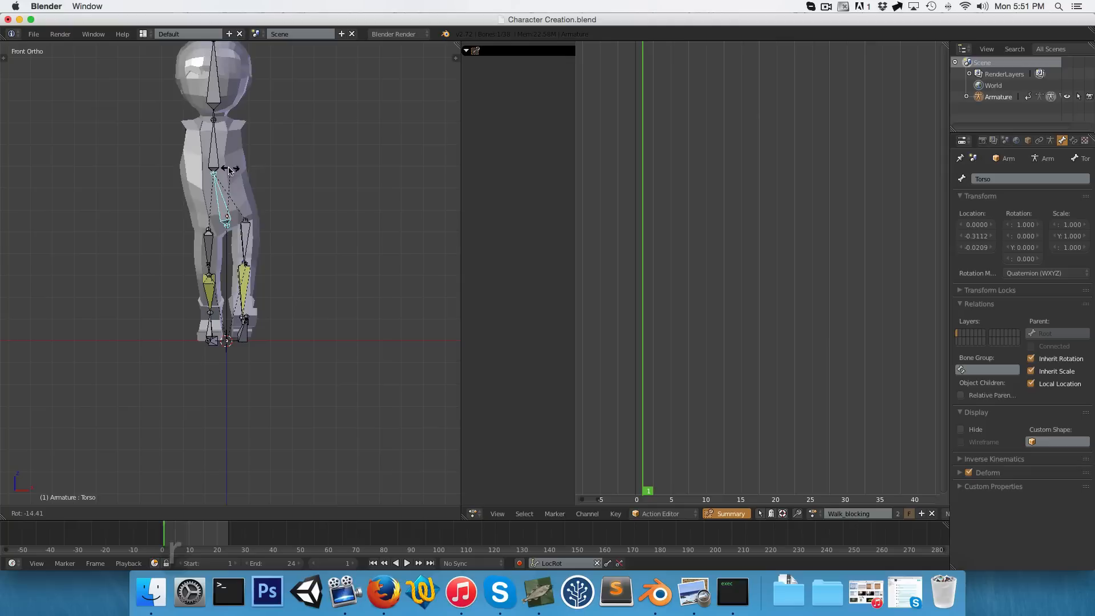
right_click(258, 188)
Tilt the Torso bone slightly sideways in the front view and select the Chest bone
scroll(253, 191, "up", 2)
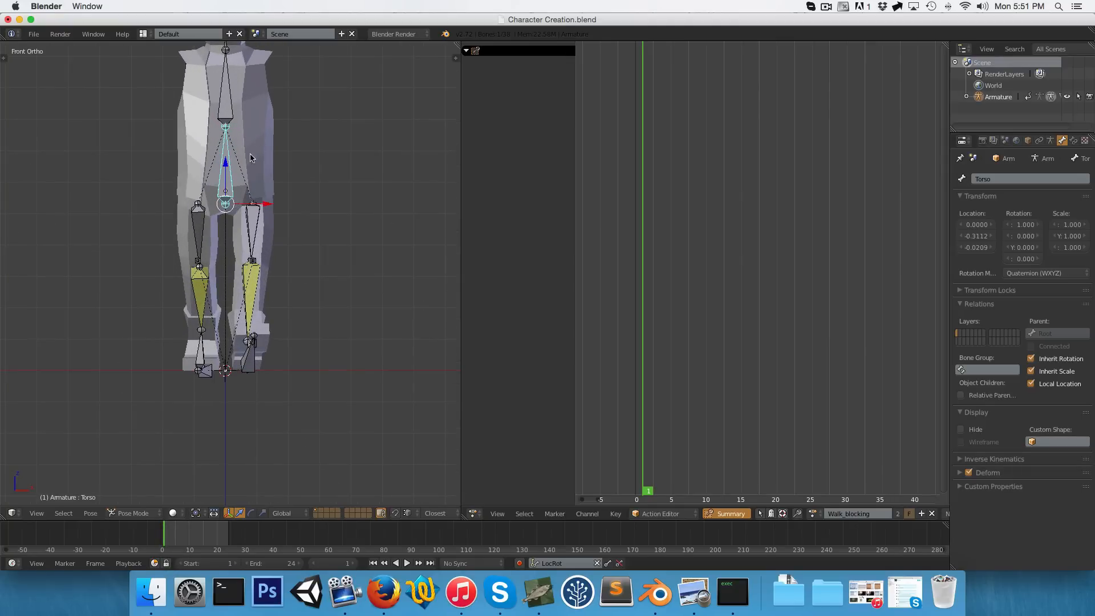
middle_click_drag(251, 158, 235, 264, "shift")
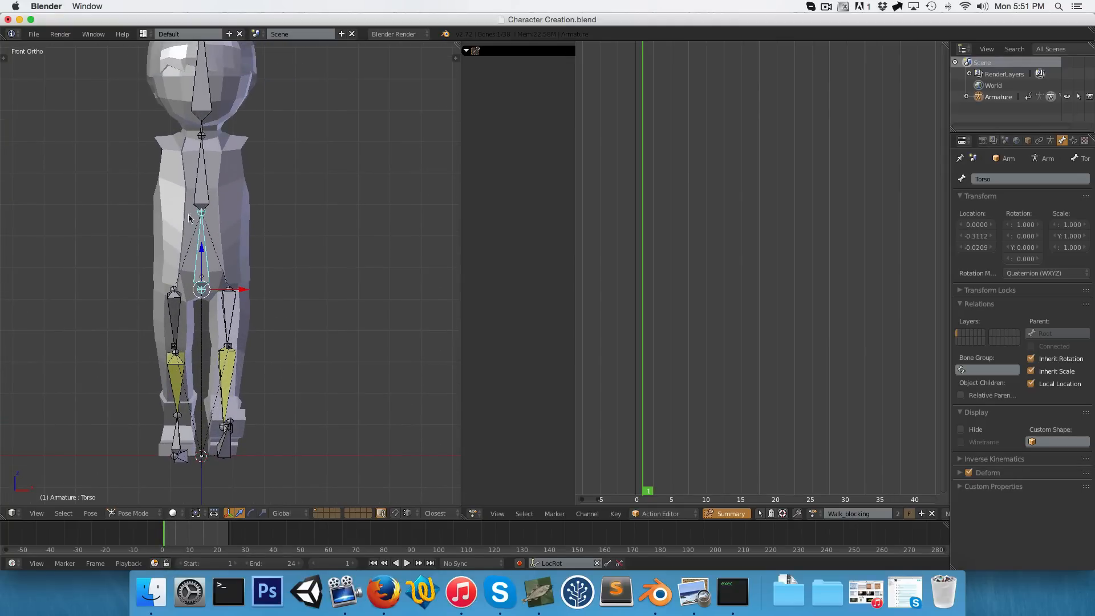
key("r")
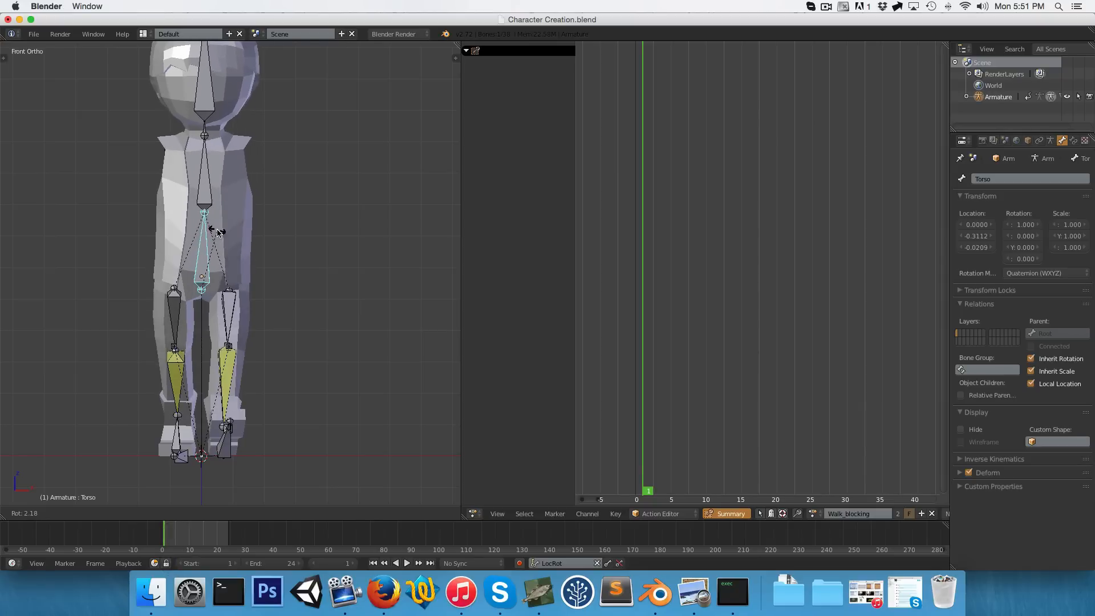
right_click(217, 228)
right_click(217, 193)
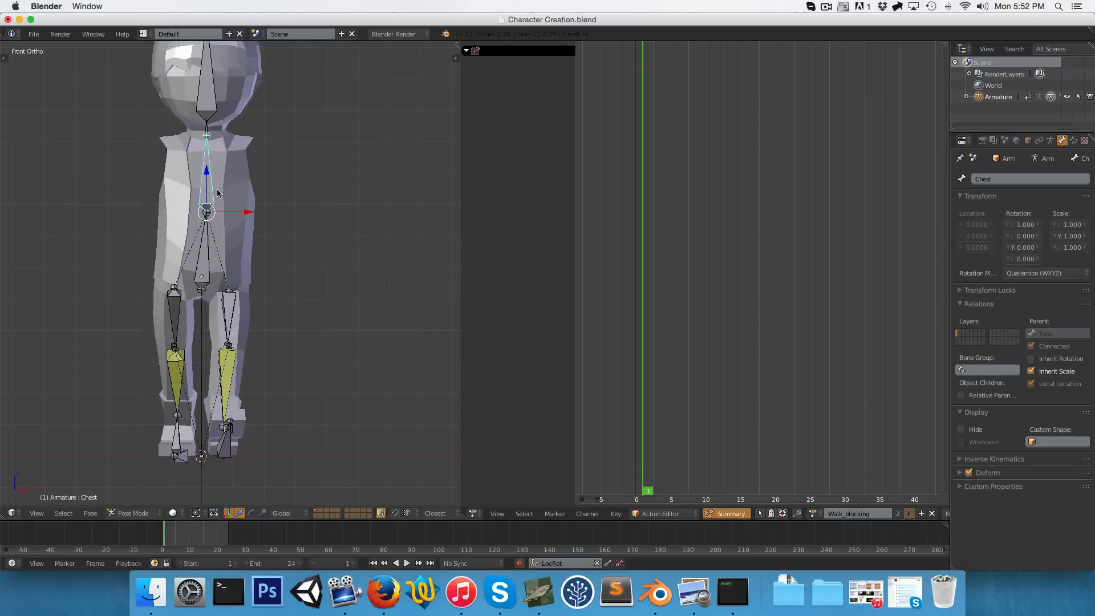
Clear the Torso bone's rotation and twist it about 9.6° in the top view
key("r")
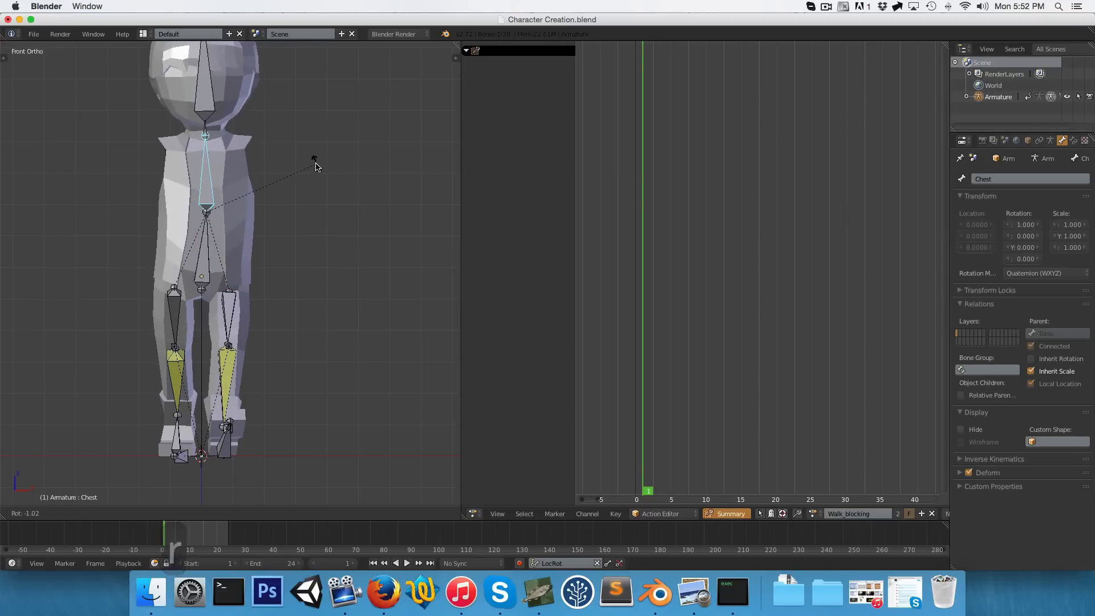
right_click(304, 158)
right_click(206, 240)
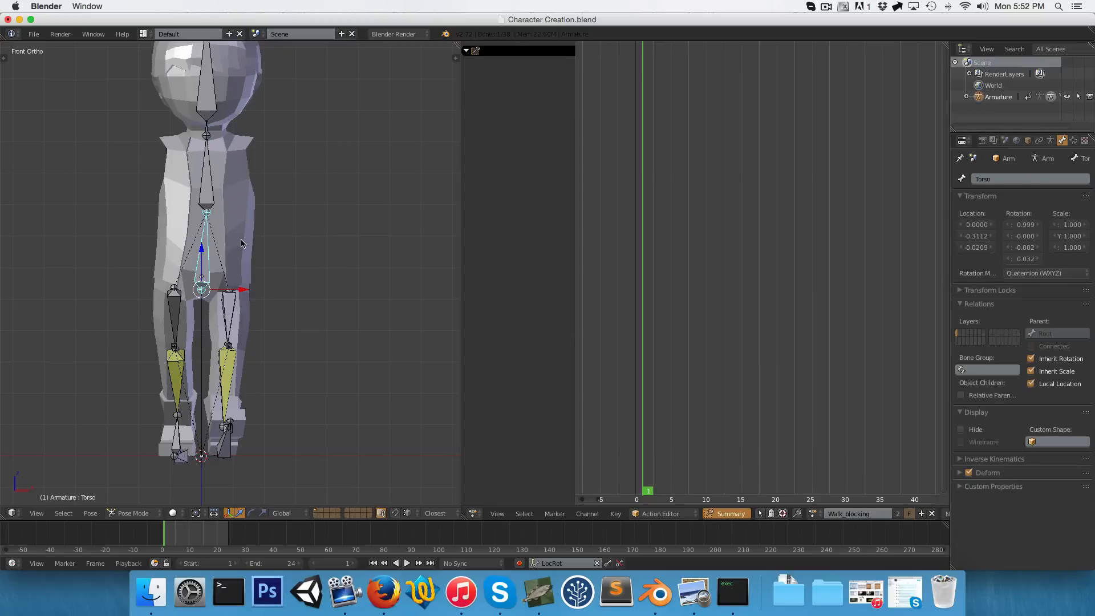
key("alt+r")
key("7")
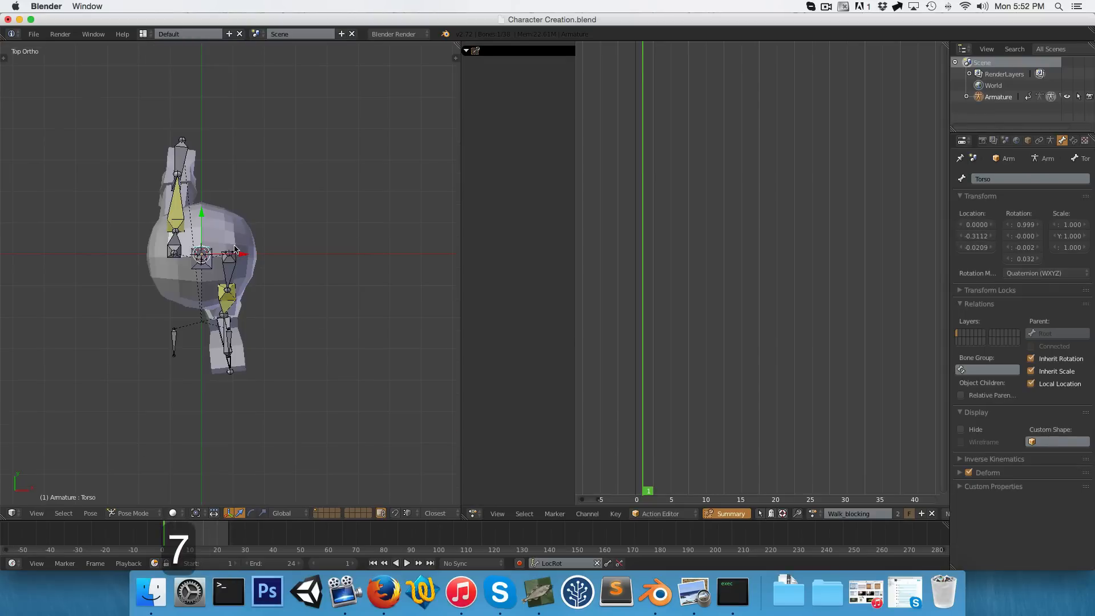
key("z")
key("z")
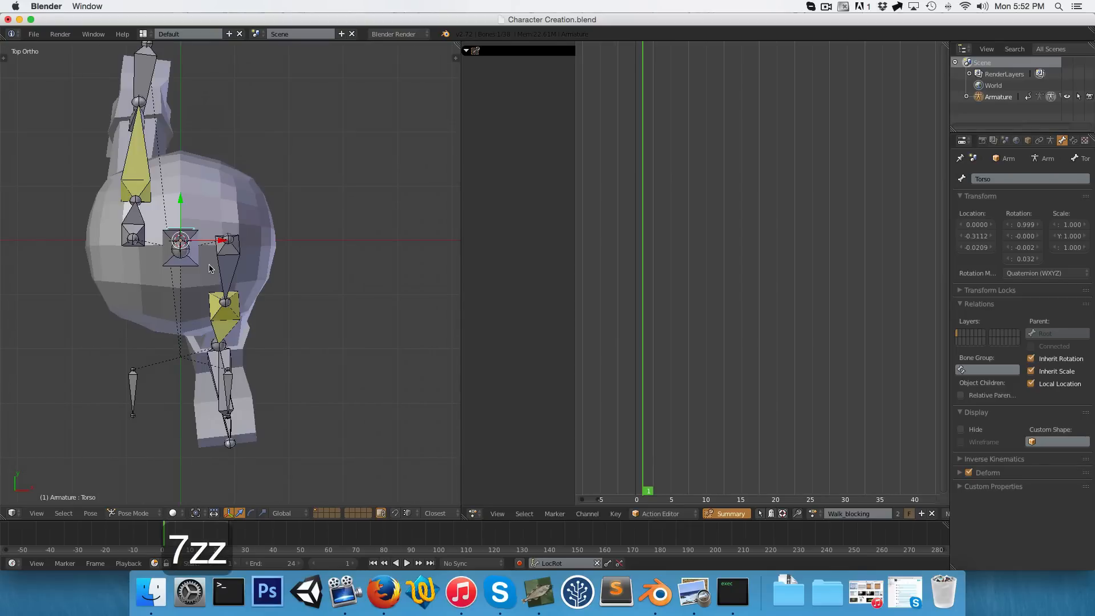
key("r")
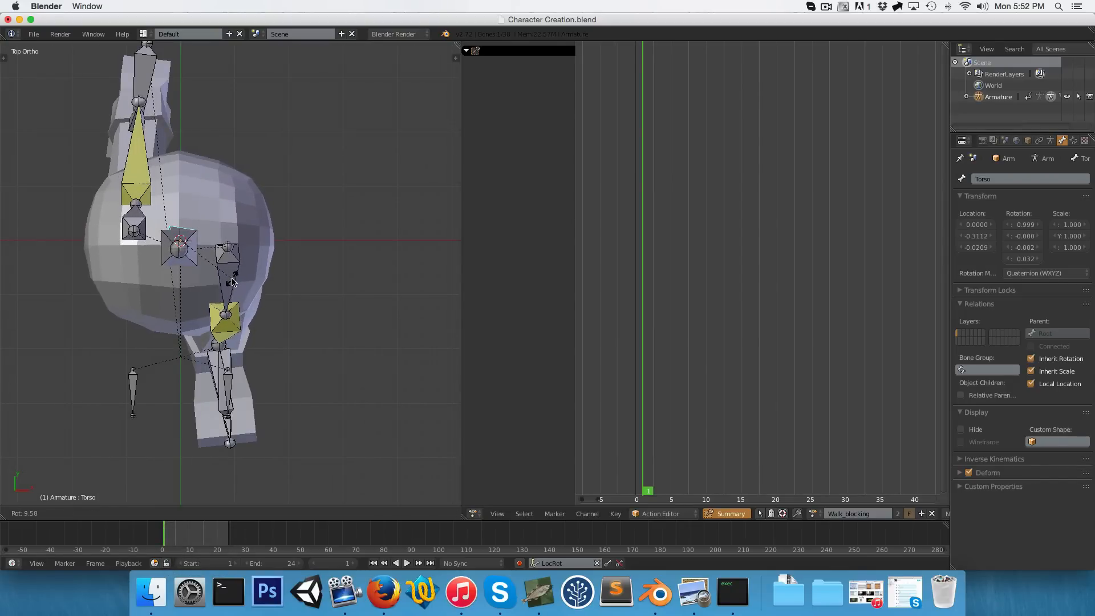
left_click(232, 282)
Tilt the Torso bone slightly sideways in the front view
key("KP_1")
key("z")
key("z")
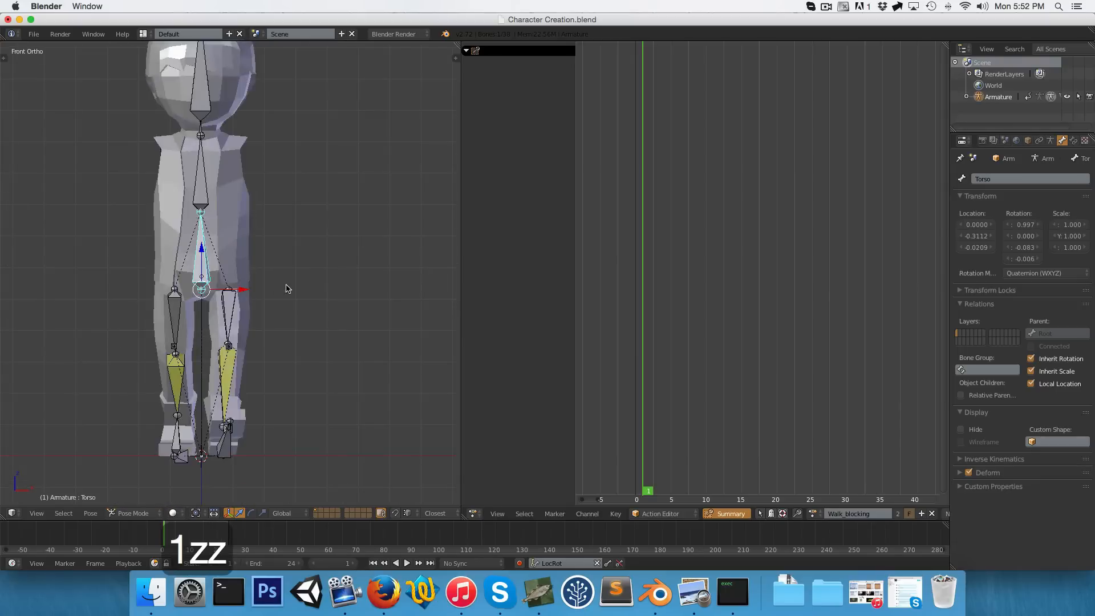
middle_click_drag(286, 289, 206, 331)
key("KP_1")
key("KP_3")
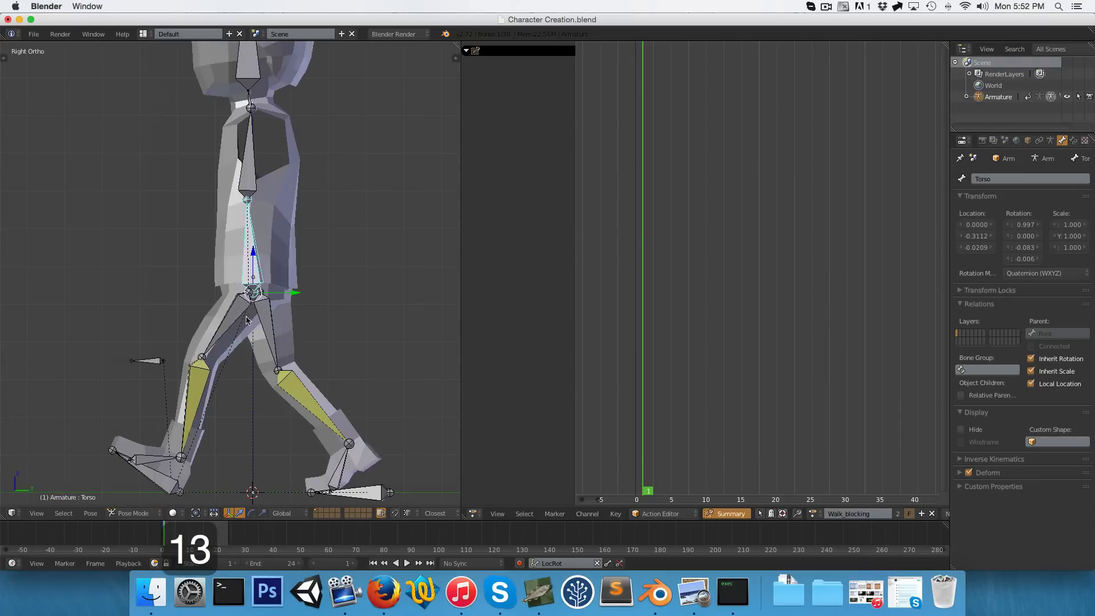
key("KP_1")
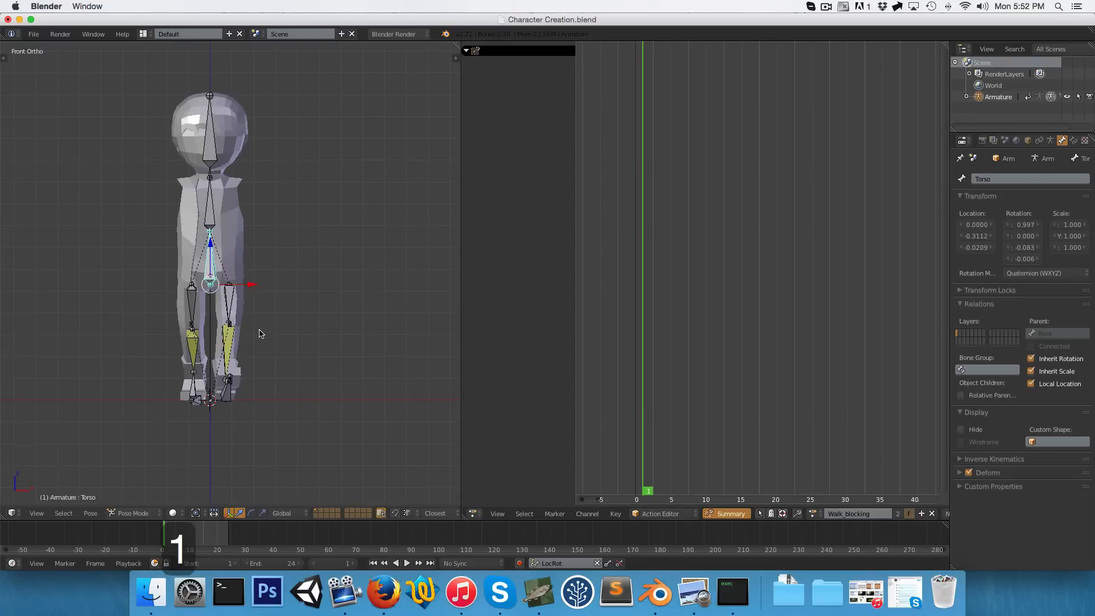
scroll(242, 300, "up", 1)
scroll(239, 303, "up", 1)
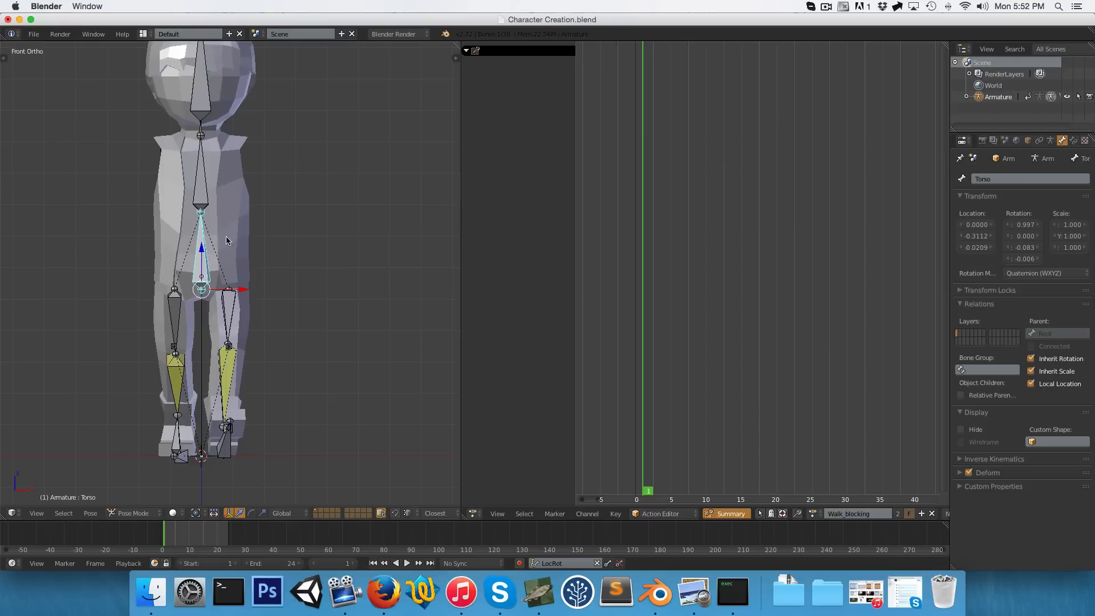
key("r")
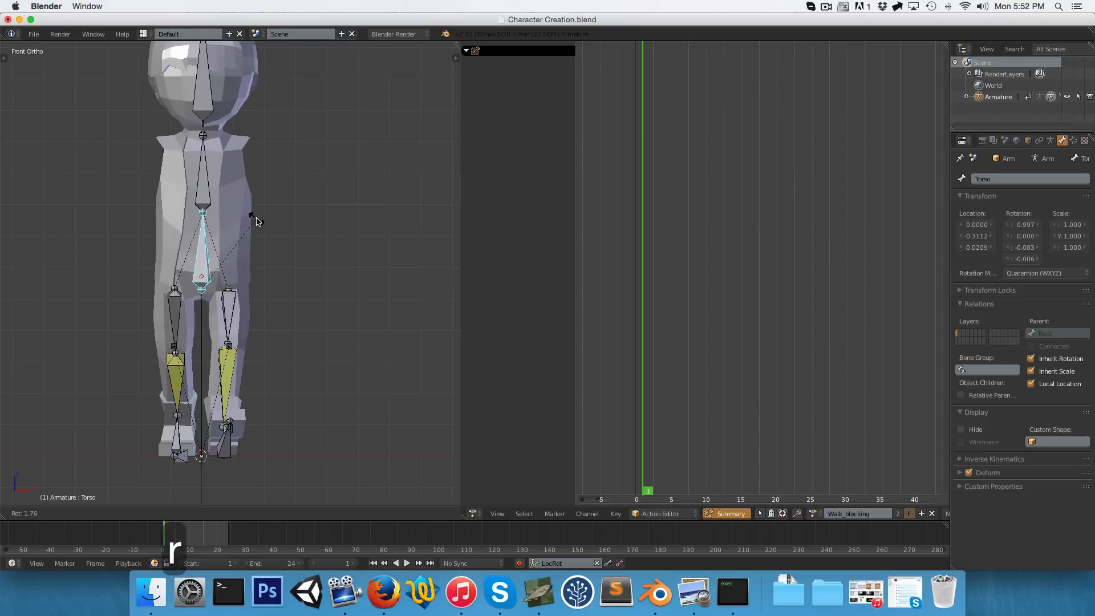
left_click(262, 220)
Rotate the Chest bone about -1.5° in the front view to counter the Torso tilt, and deselect all bones
right_click(206, 187)
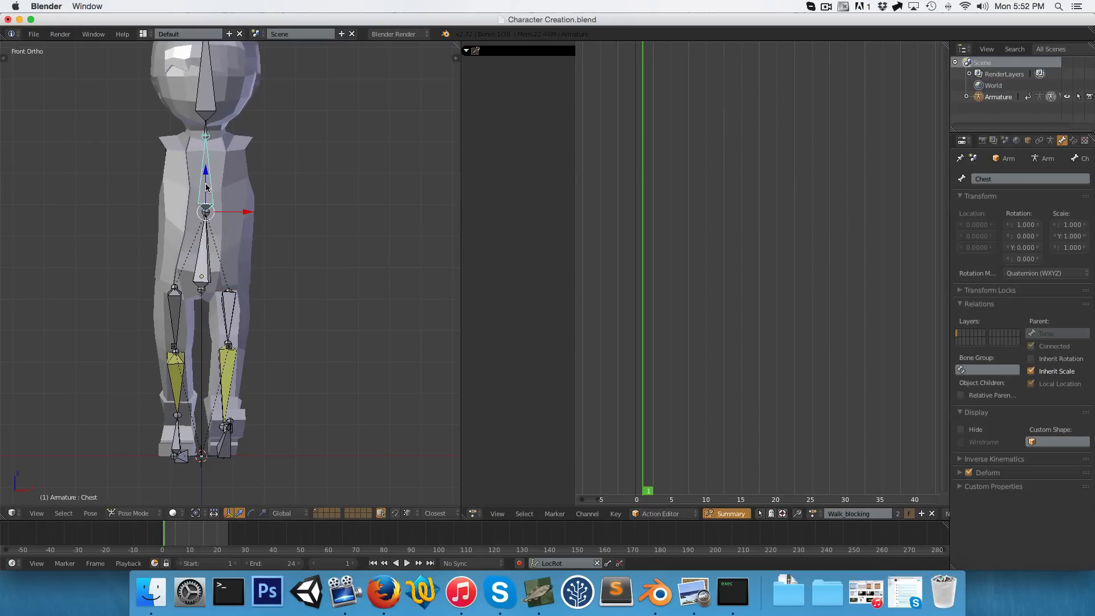
key("r")
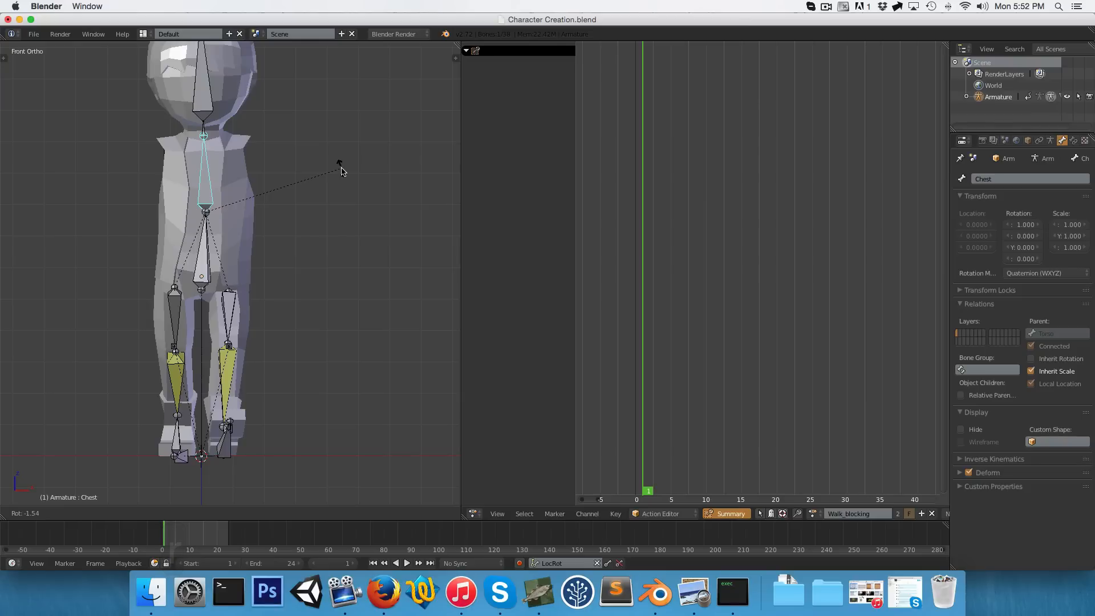
left_click(343, 171)
scroll(342, 171, "down", 2)
key("a")
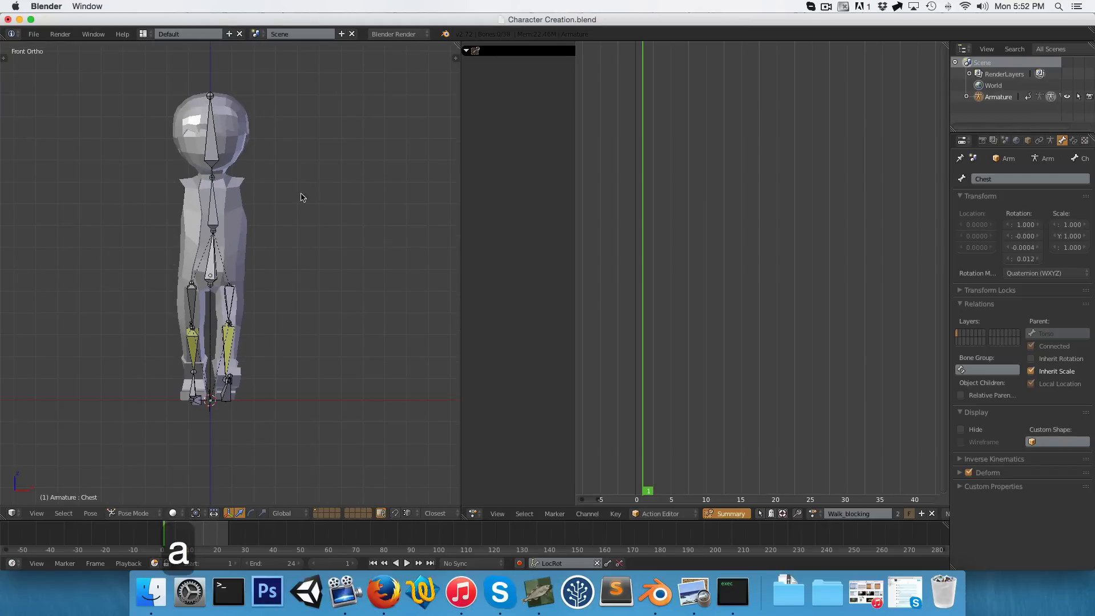
Lean the Torso and Chest bones forward together by about 4.5° in the right side view
key("3")
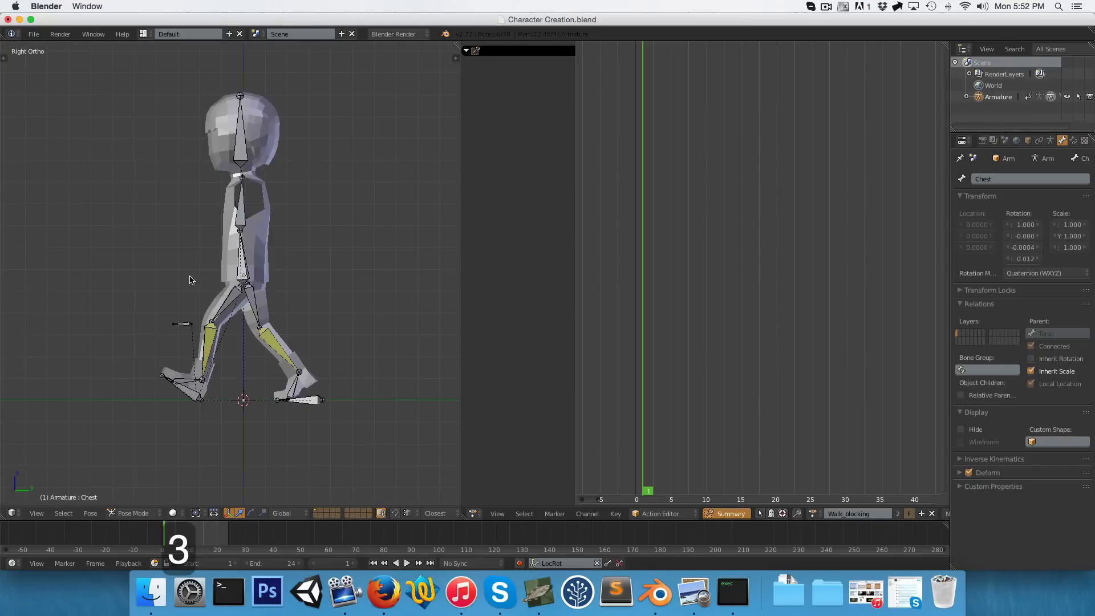
right_click(243, 267)
scroll(244, 271, "up", 2)
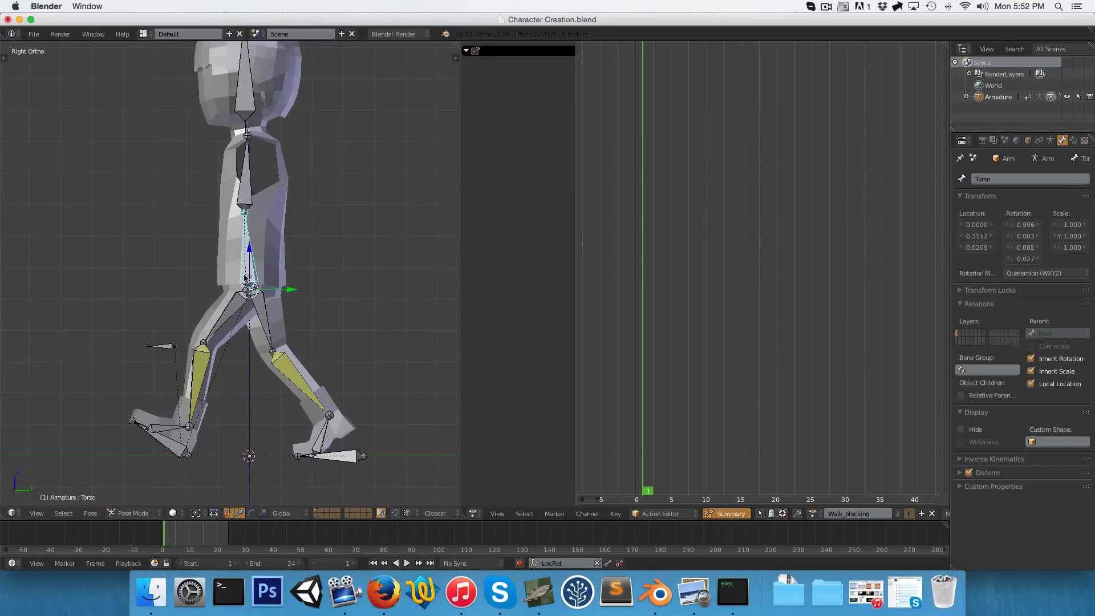
scroll(288, 217, "down", 1)
scroll(312, 187, "down", 1)
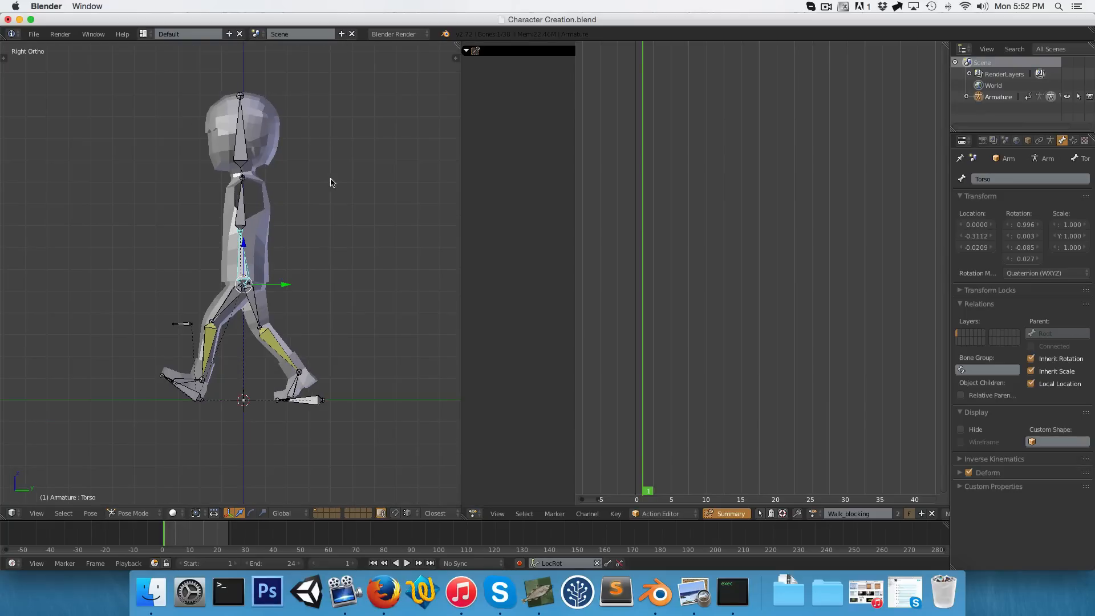
key("r")
right_click(330, 174)
right_click(238, 213)
key("r")
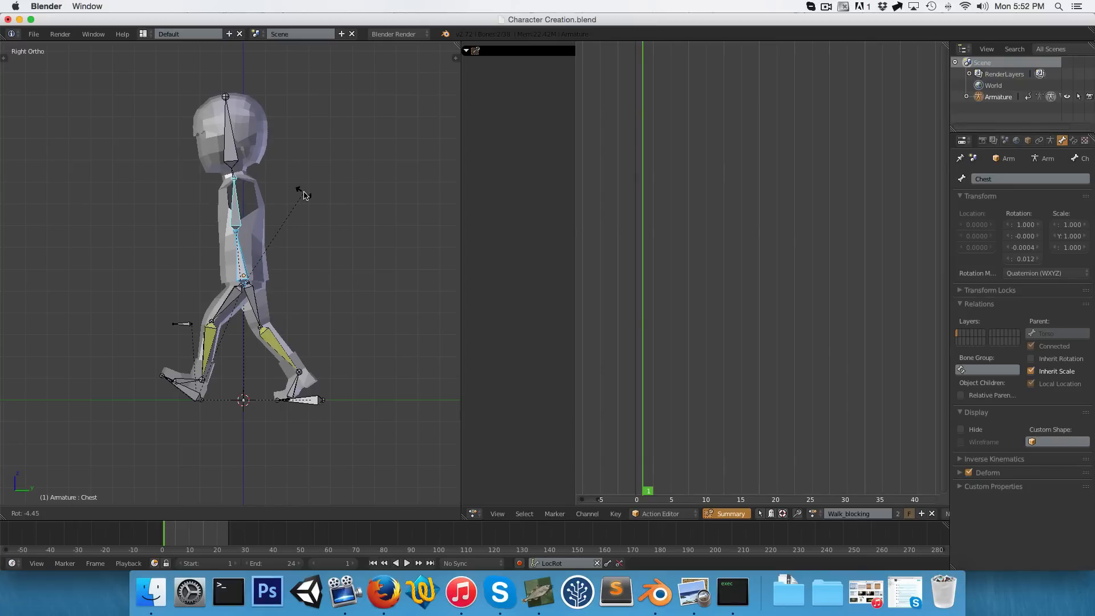
left_click(304, 195)
Rotate the Head bone slightly in the side view to offset the forward lean, and clear the selection
right_click(238, 166)
key("r")
left_click(278, 145)
key("a")
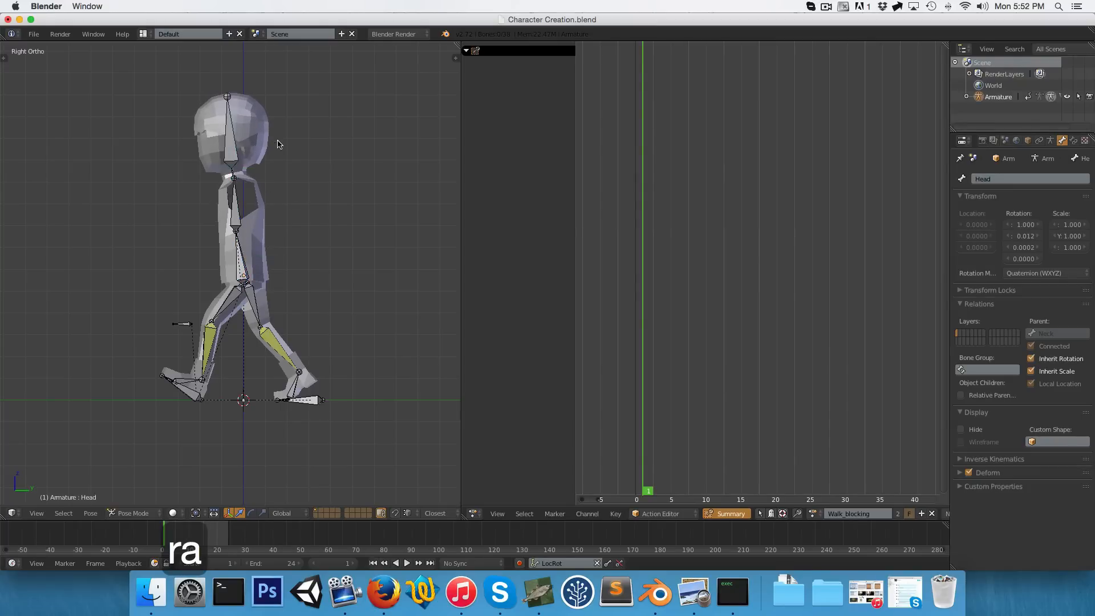
Insert LocRot keyframes for all bones at frame 1 and check the contact pose from the front and side
key("a")
key("i")
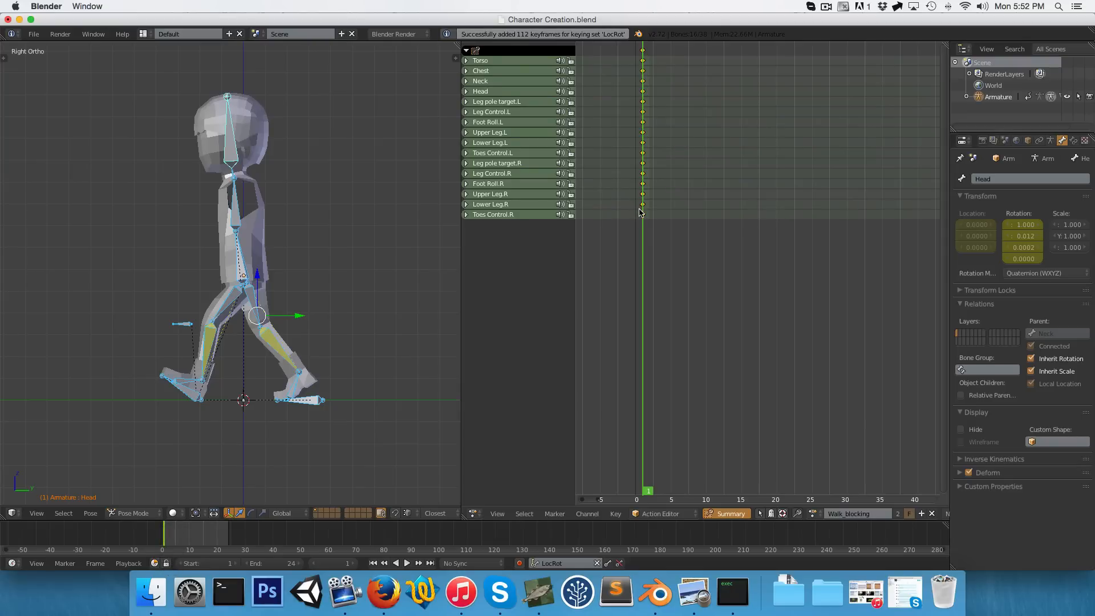
middle_click_drag(154, 265, 296, 272)
key("1")
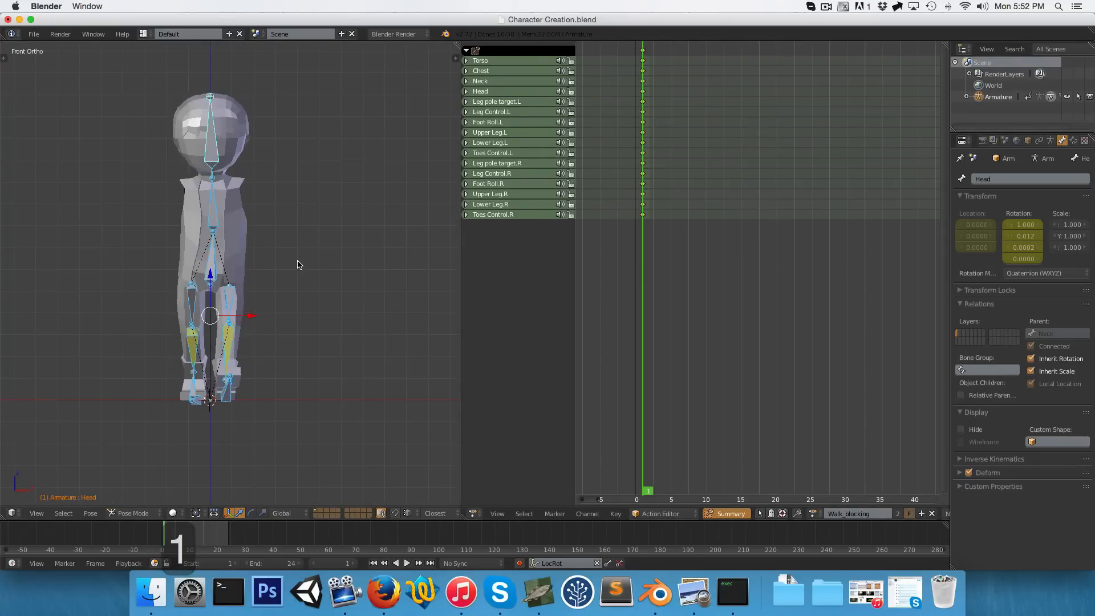
key("3")
Set the current frame to 9 in the Action Editor
left_click_drag(690, 366, 703, 364)
scroll(266, 346, "up", 3)
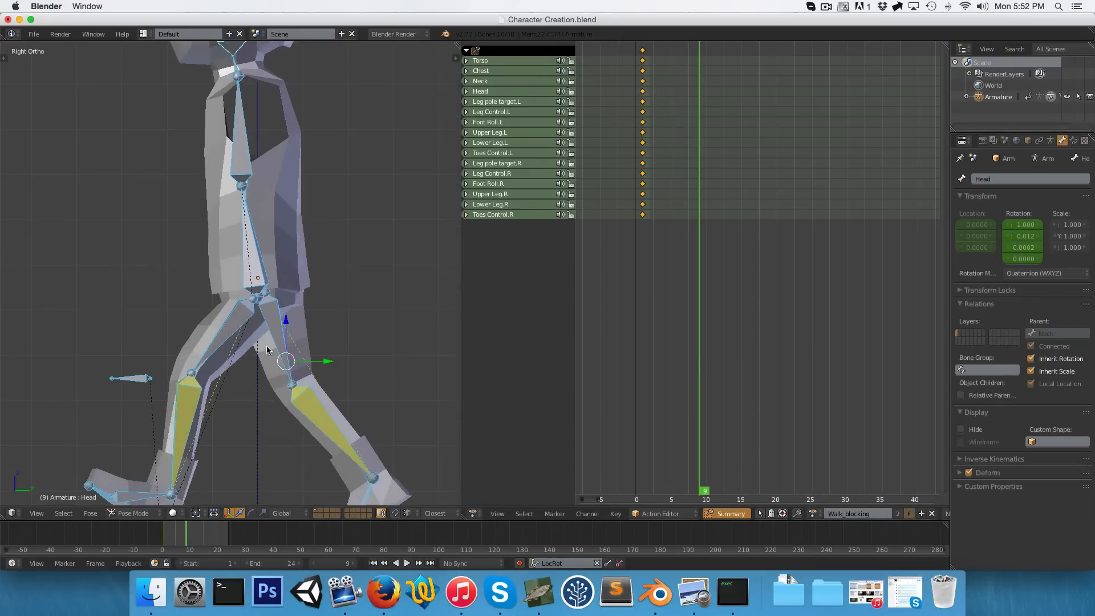
scroll(266, 346, "down", 2)
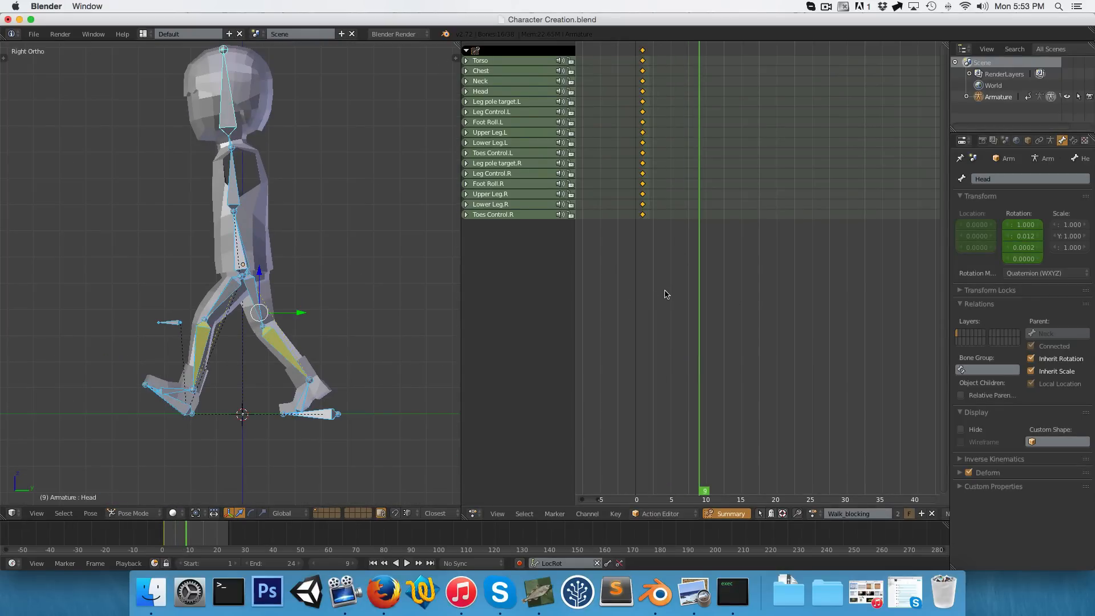
left_click(642, 217)
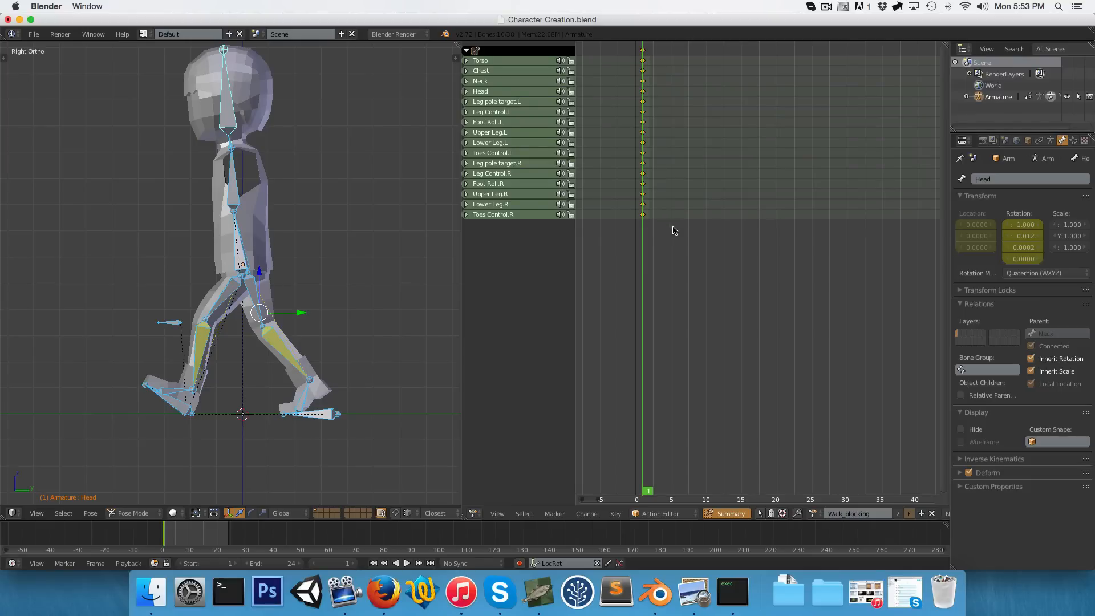
left_click_drag(775, 226, 699, 226)
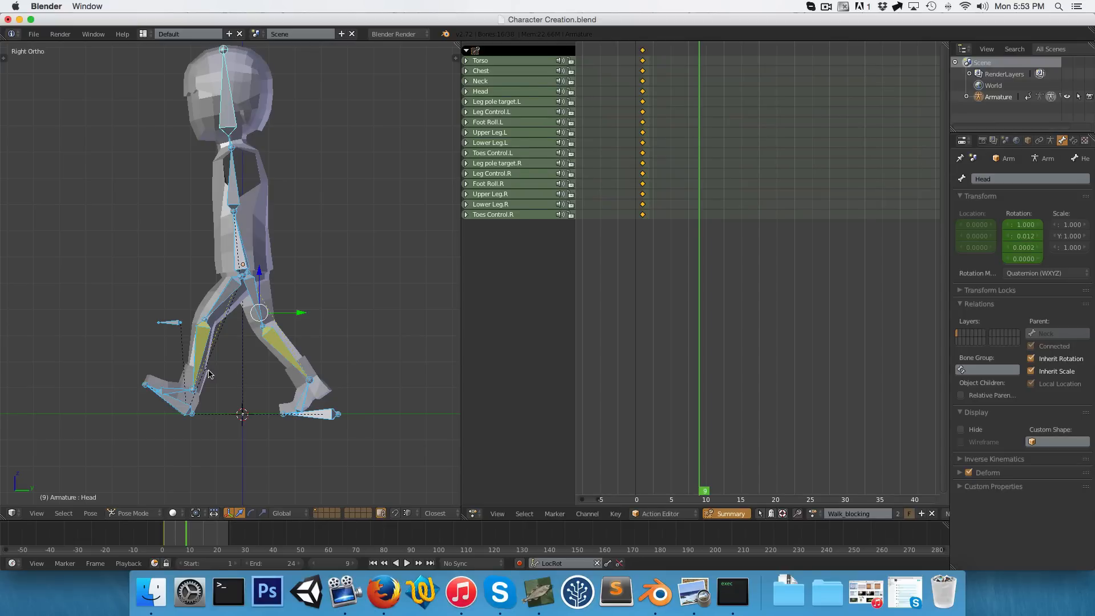
Clear Leg Control.L's rotation and move it about 2.79 along global Y so the foot lies flat beneath the body
right_click(174, 404)
key("alt+r")
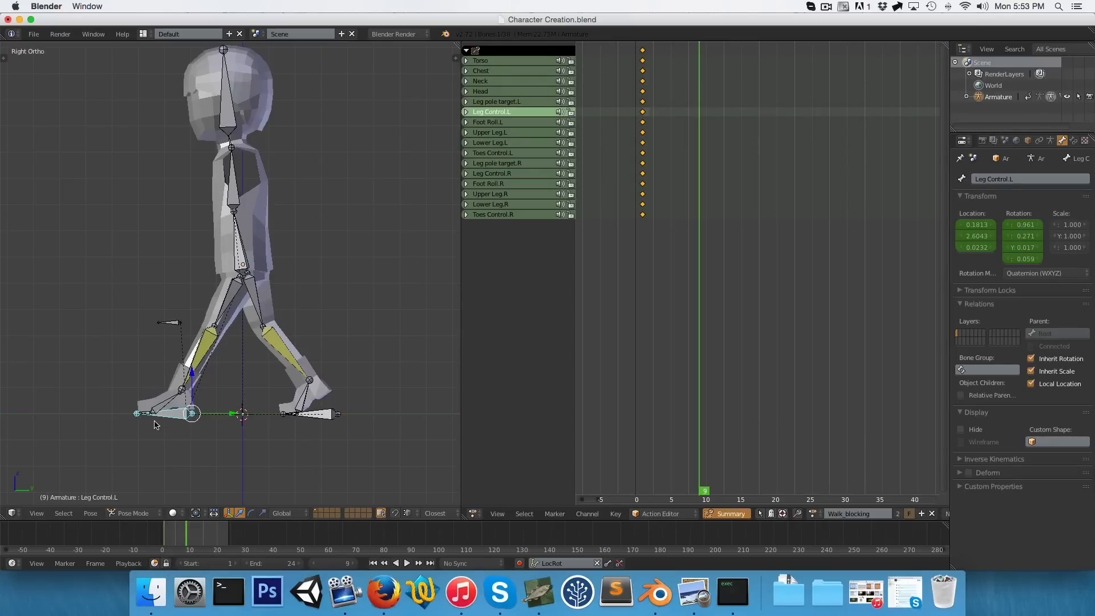
key("g")
key("y")
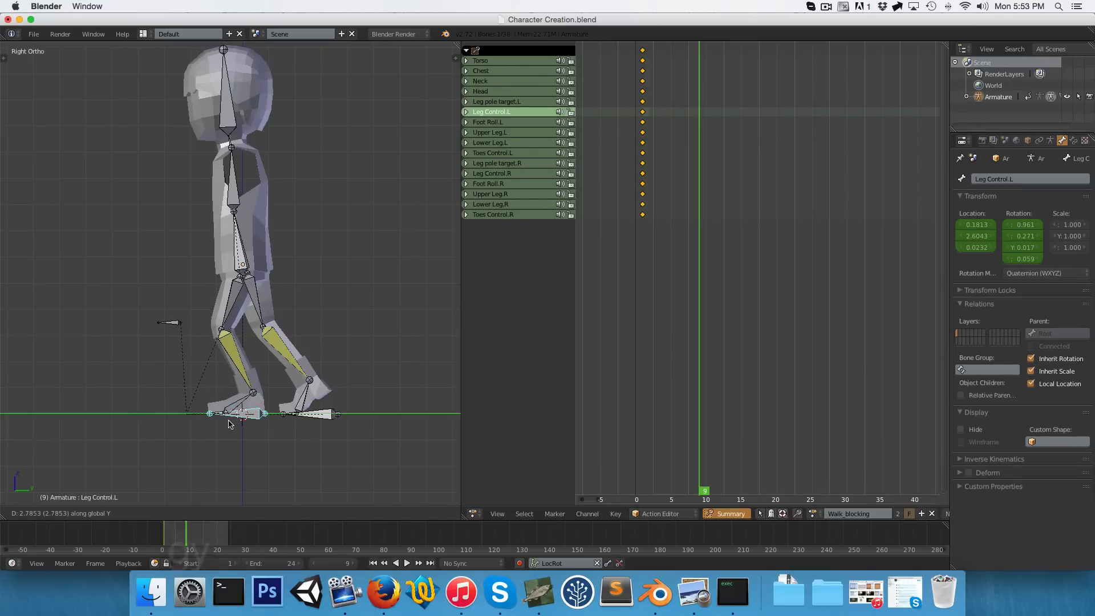
left_click(247, 411)
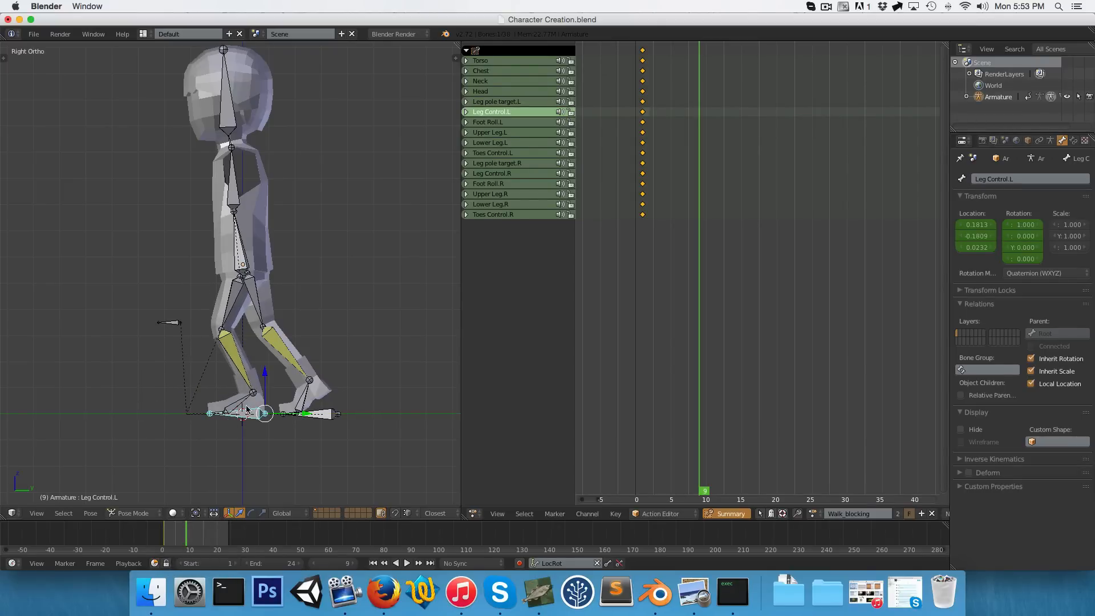
Clear Foot Roll.R's rotation, and rotate and move Leg Control.R so the right foot lifts just behind the standing foot
right_click(319, 415)
scroll(332, 409, "up", 2)
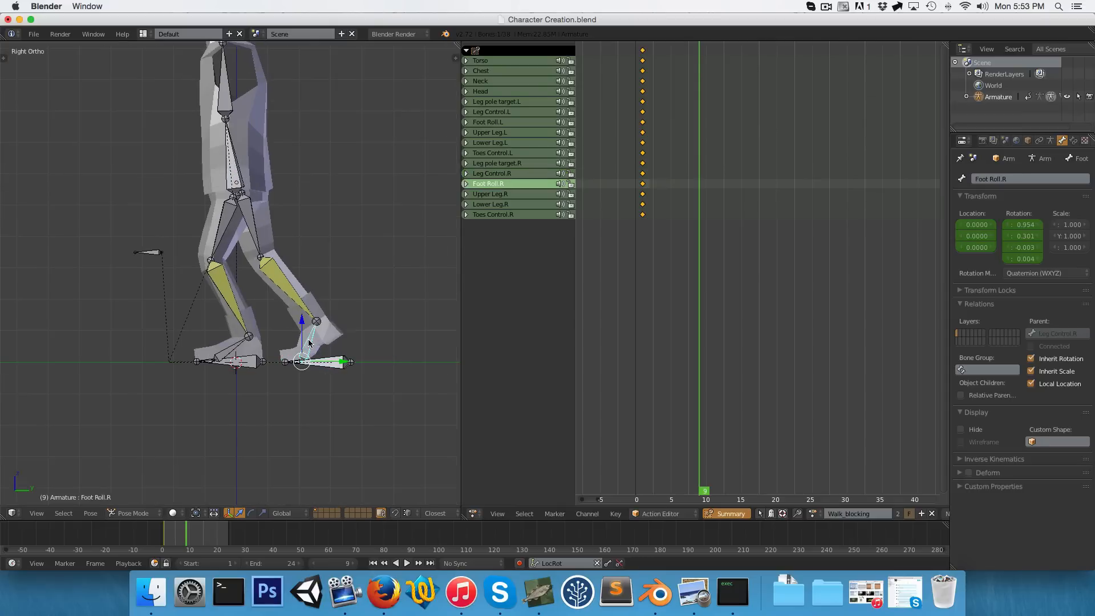
key("alt+r")
key("r")
key("g")
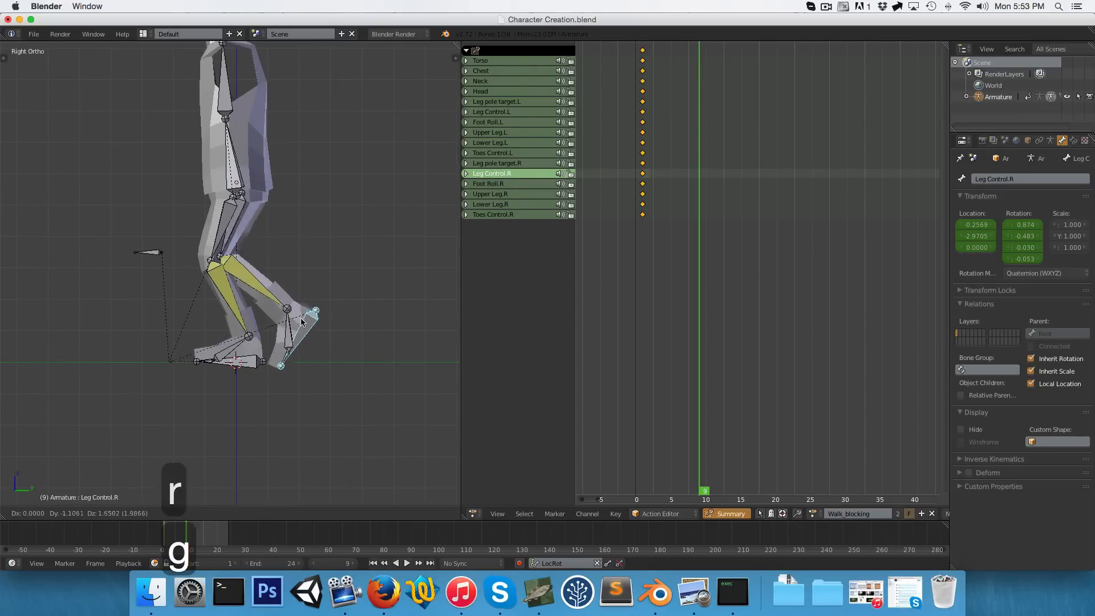
left_click(311, 354)
scroll(230, 201, "down", 1)
Raise the Torso bone about 0.3 along global Z
right_click(230, 202)
key("g")
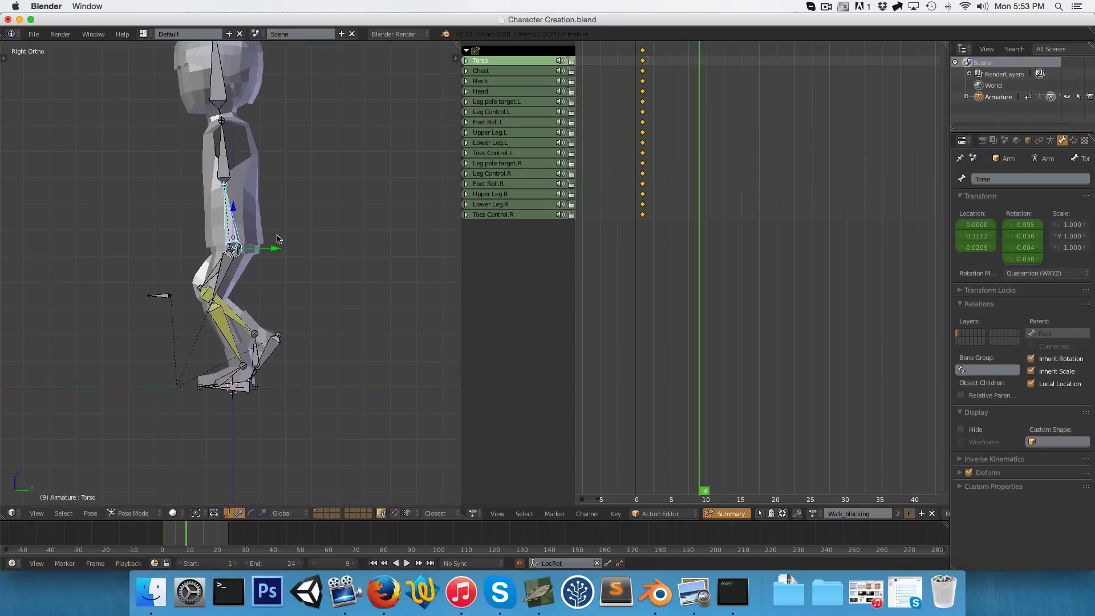
key("z")
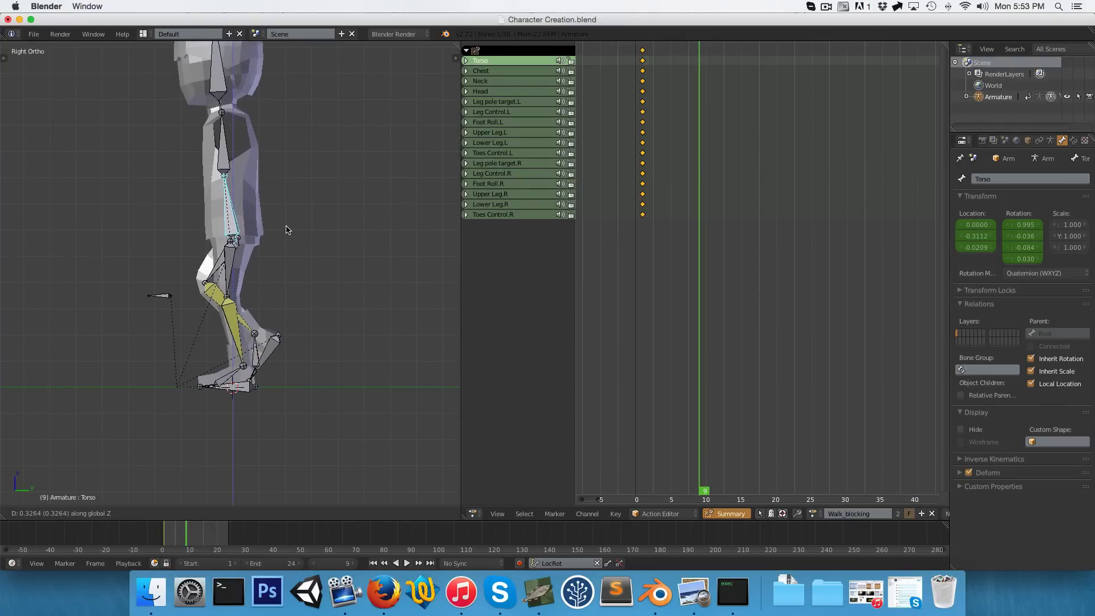
left_click(288, 230)
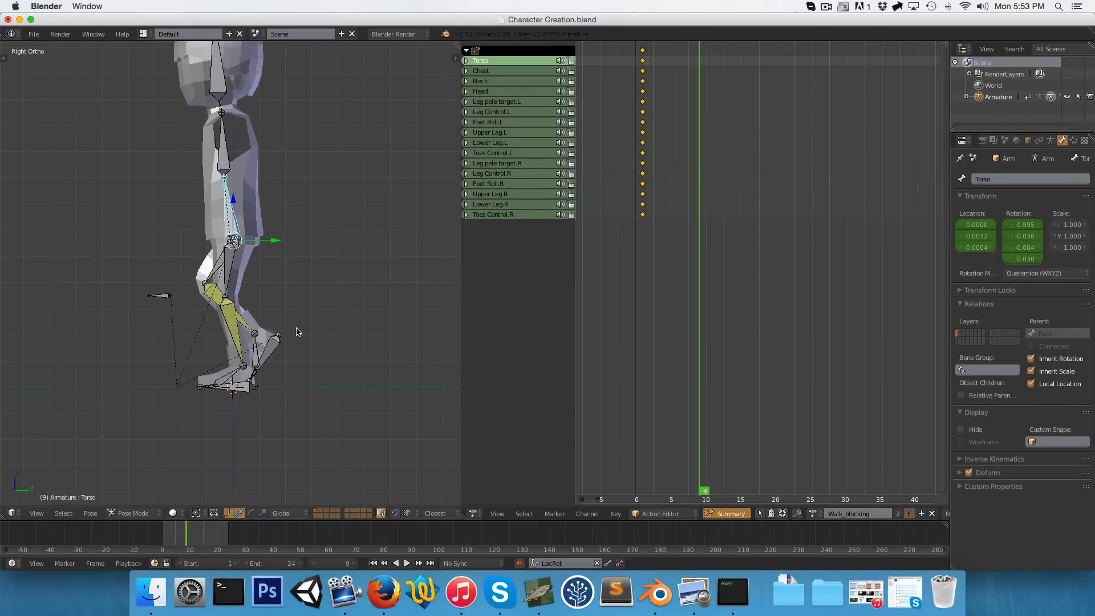
Rotate Leg Control.L by 7° about the Z axis to turn the standing foot outward
key("KP_1")
scroll(239, 400, "up", 3)
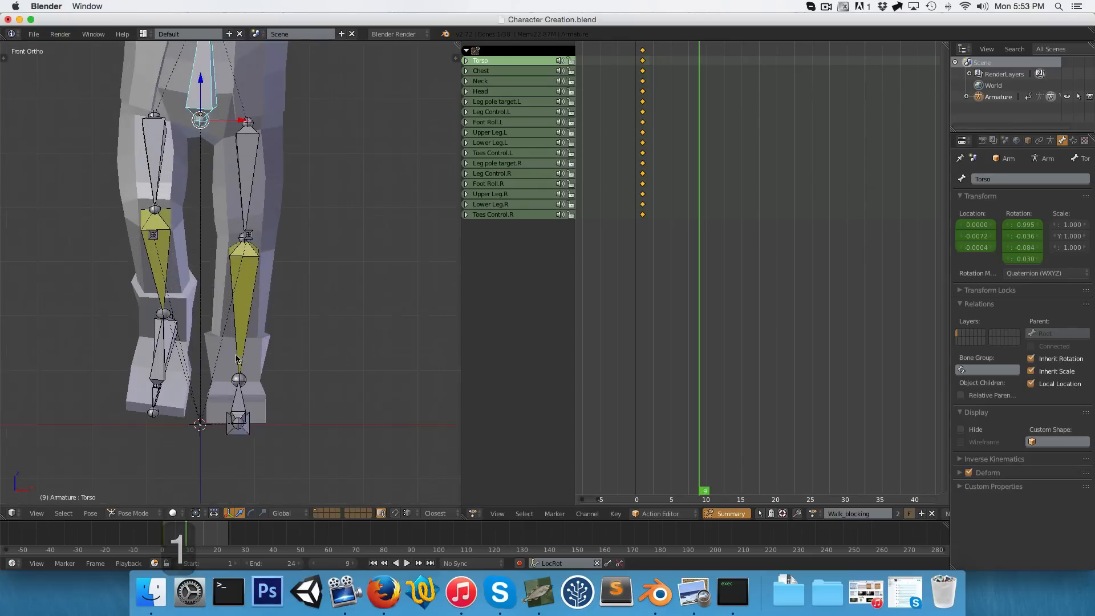
right_click(239, 422)
key("r")
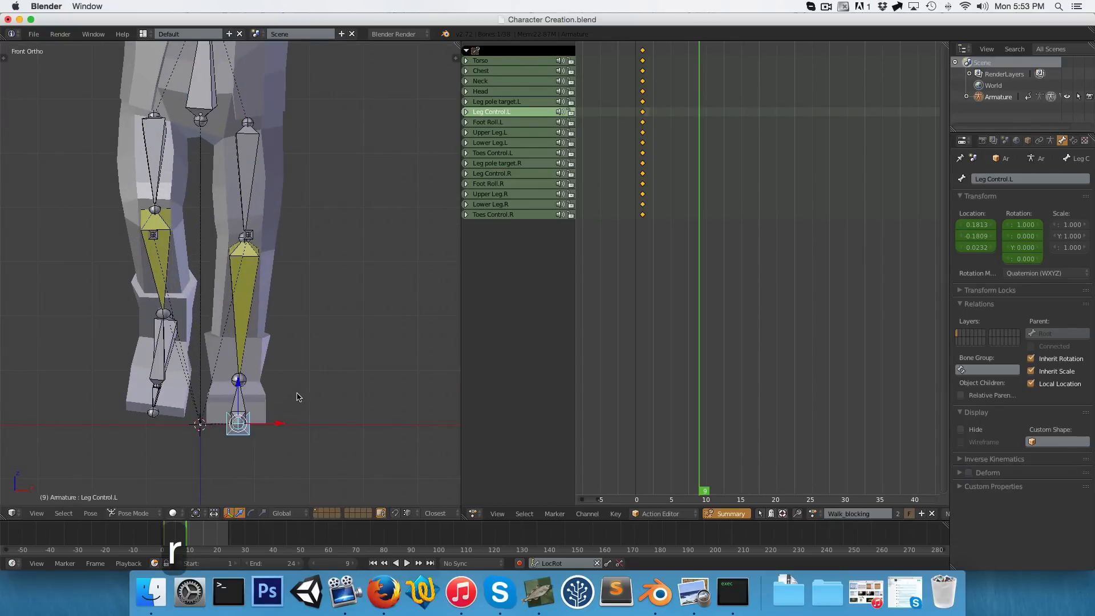
key("r")
key("z")
key("7")
key("Return")
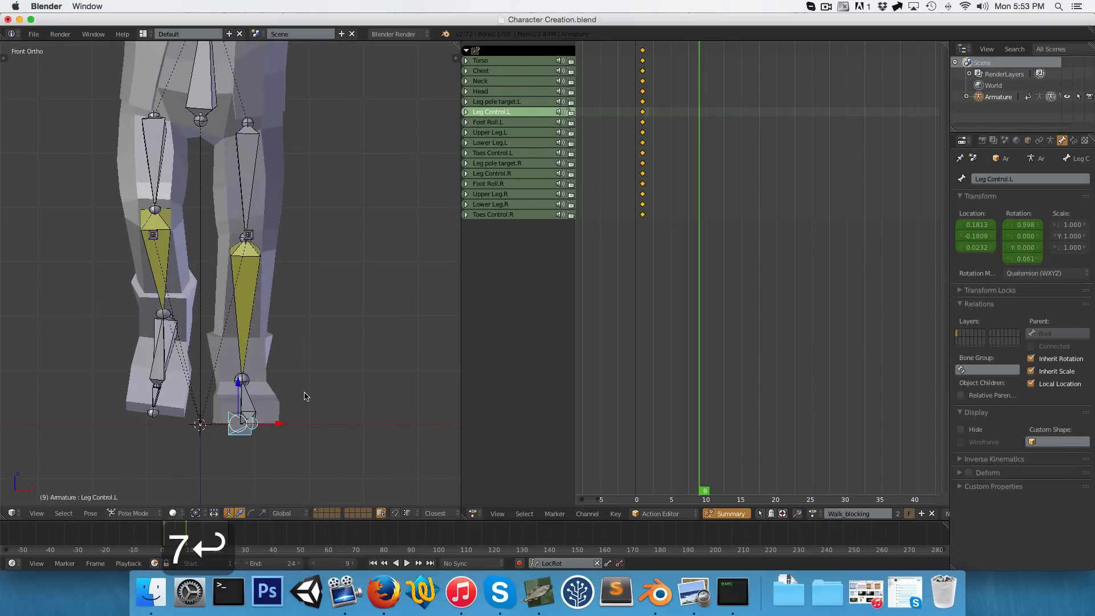
Rotate the Torso and Chest bones together slightly in the side view to straighten the upper body
scroll(268, 303, "down", 3)
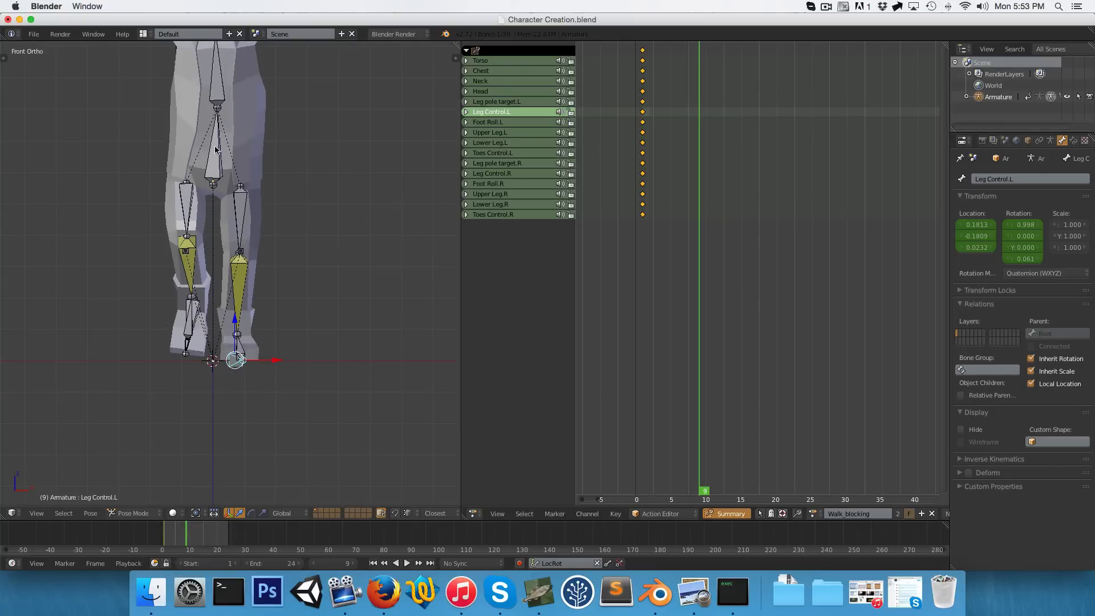
key("KP_3")
right_click(224, 193)
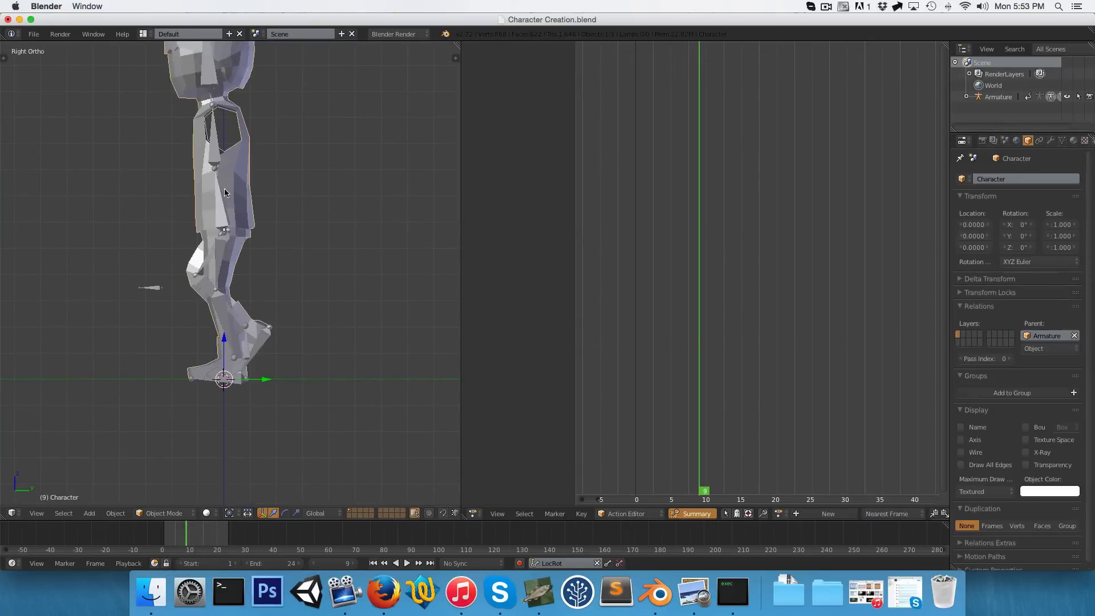
right_click(221, 168)
right_click(216, 159)
key("r")
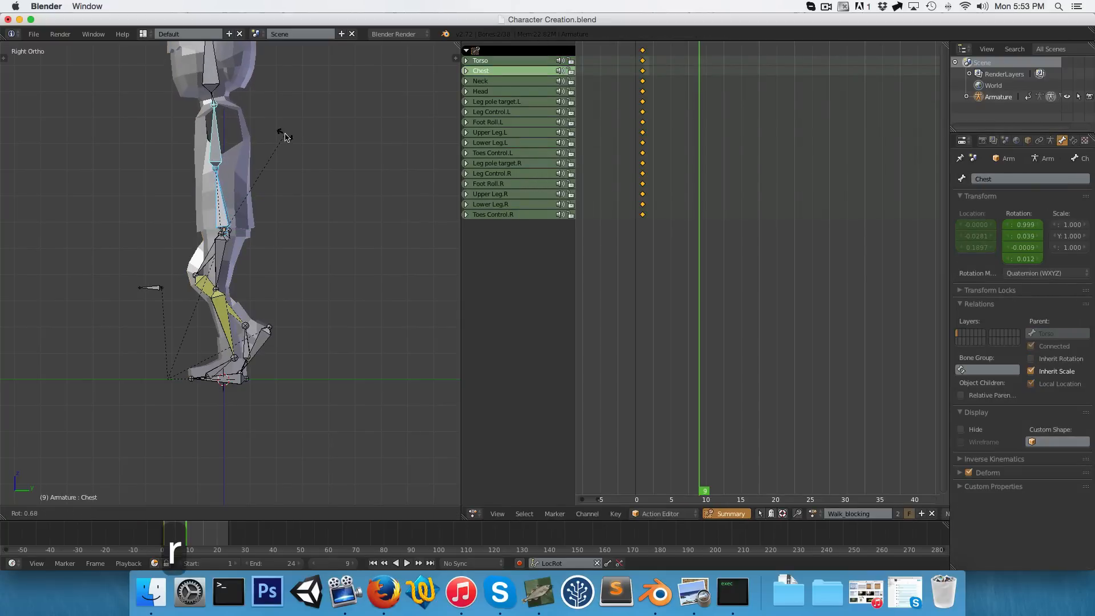
left_click(285, 138)
Move the Torso bone along global X toward the standing leg, to an X location of about -0.07
key("KP_1")
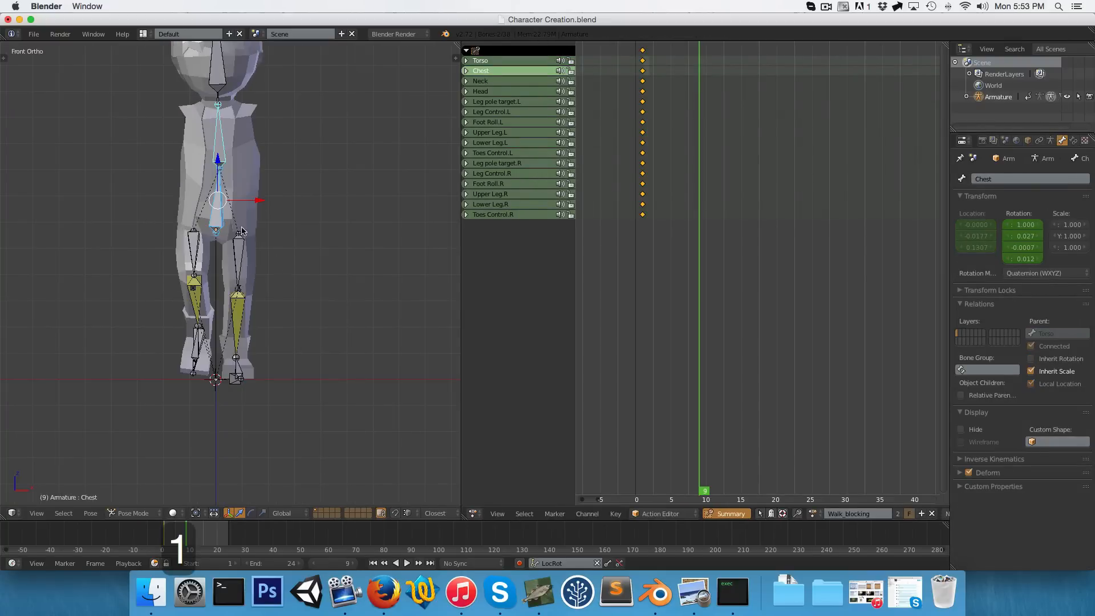
right_click(224, 217)
scroll(231, 218, "up", 1)
scroll(234, 227, "up", 2)
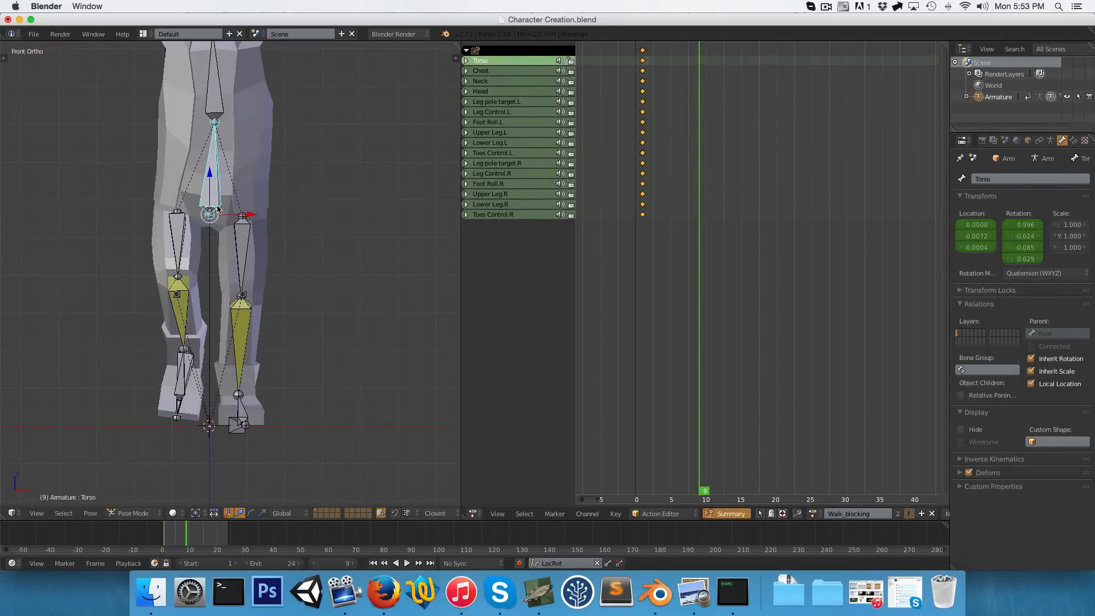
key("g")
key("x")
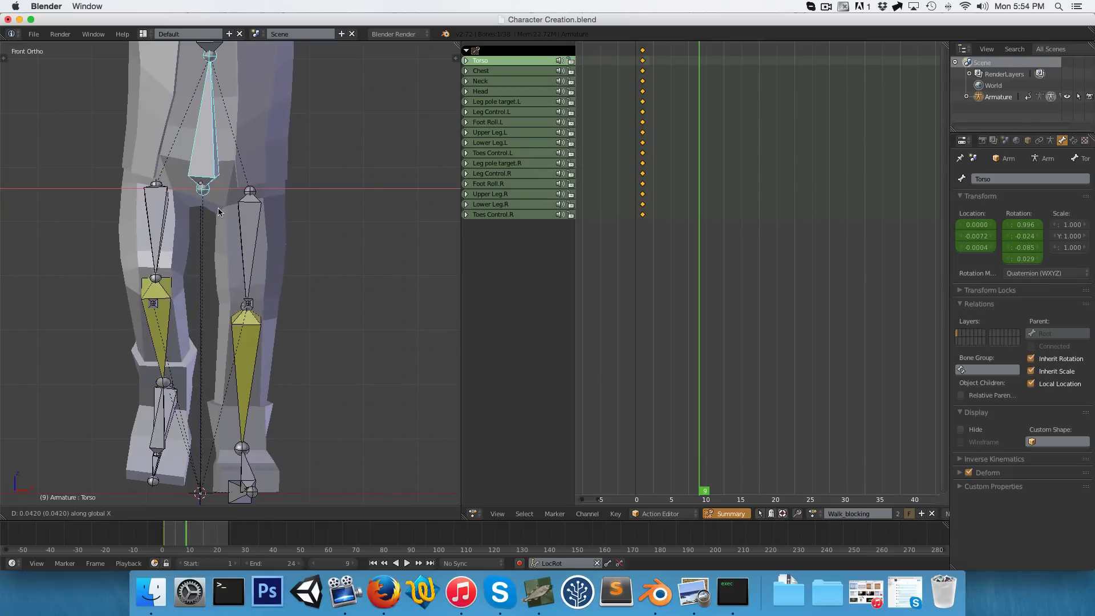
left_click(219, 212)
scroll(245, 205, "down", 2)
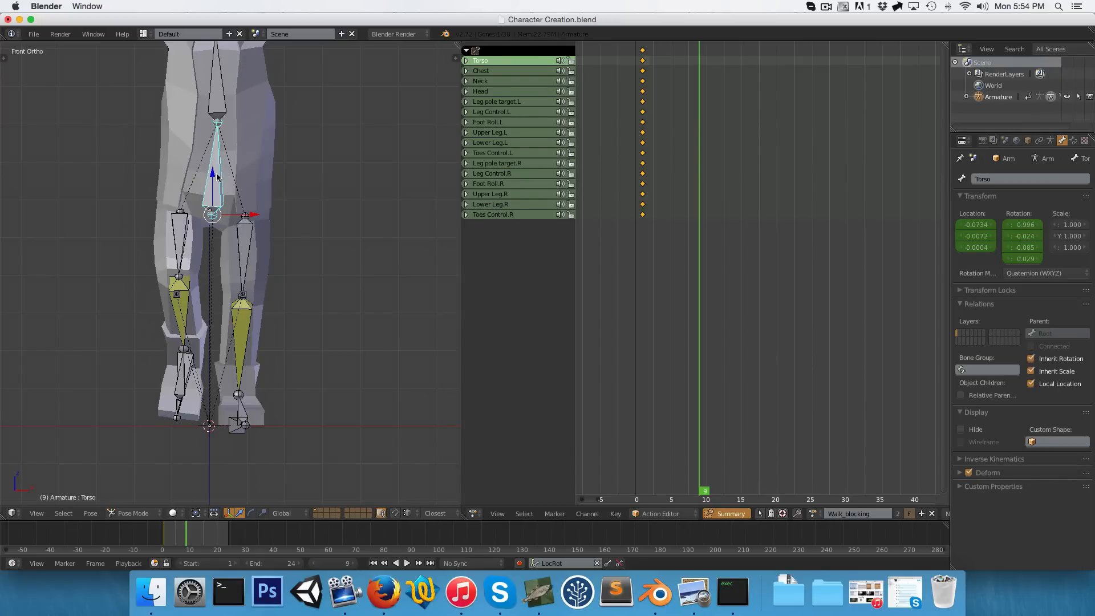
Rotate the Torso bone by about -8.5° in the top view to square the hips
middle_click_drag(217, 176, 216, 208, "shift")
key("KP_7")
key("z")
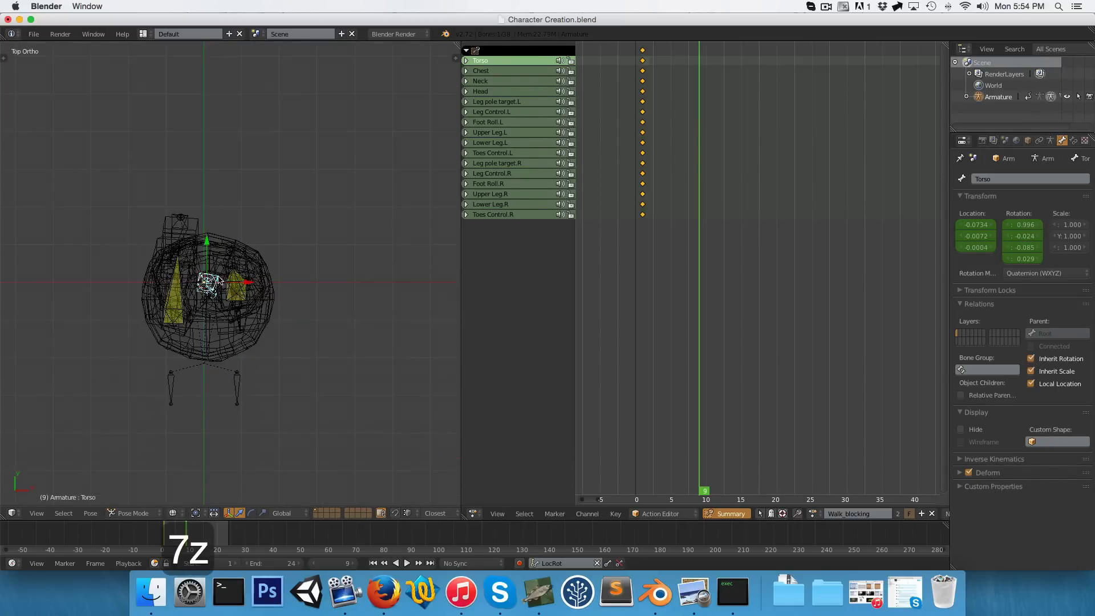
key("r")
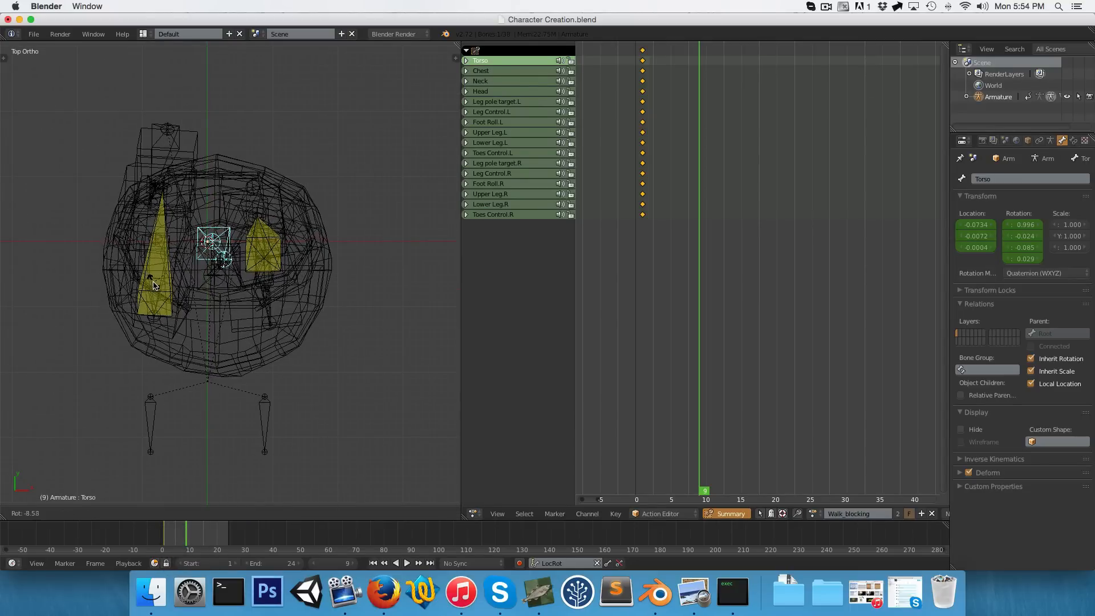
left_click(152, 286)
key("KP_1")
key("z")
mouse_move(249, 265)
middle_mouse_down()
mouse_move(174, 276)
mouse_move(178, 255)
mouse_move(238, 273)
middle_mouse_up()
key("KP_3")
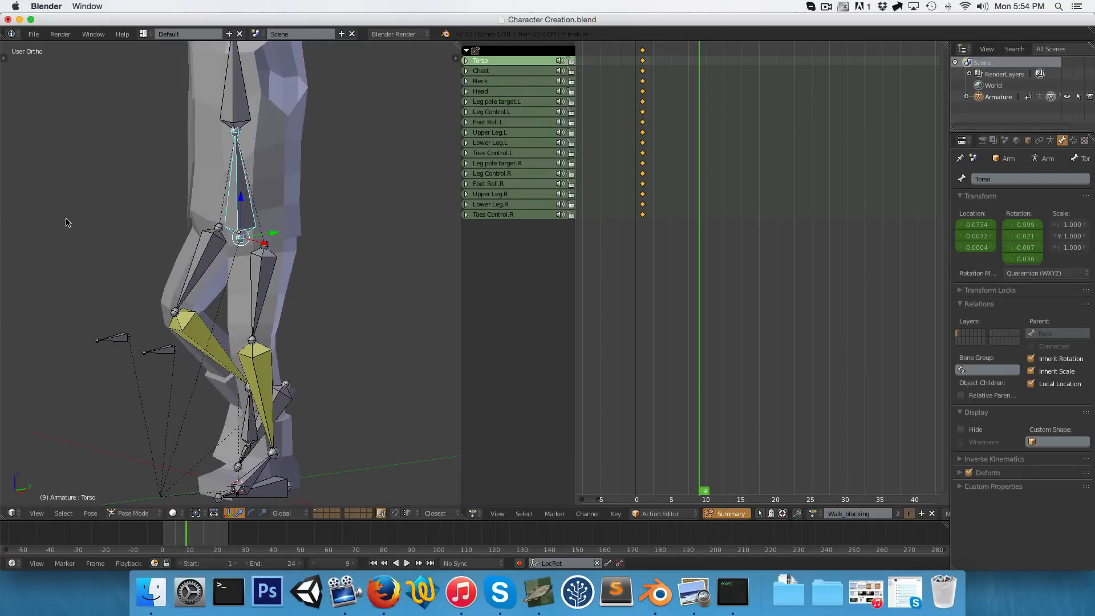
Rotate the Torso bone a further -2.2° or so in the top view
key("KP_7")
key("z")
key("r")
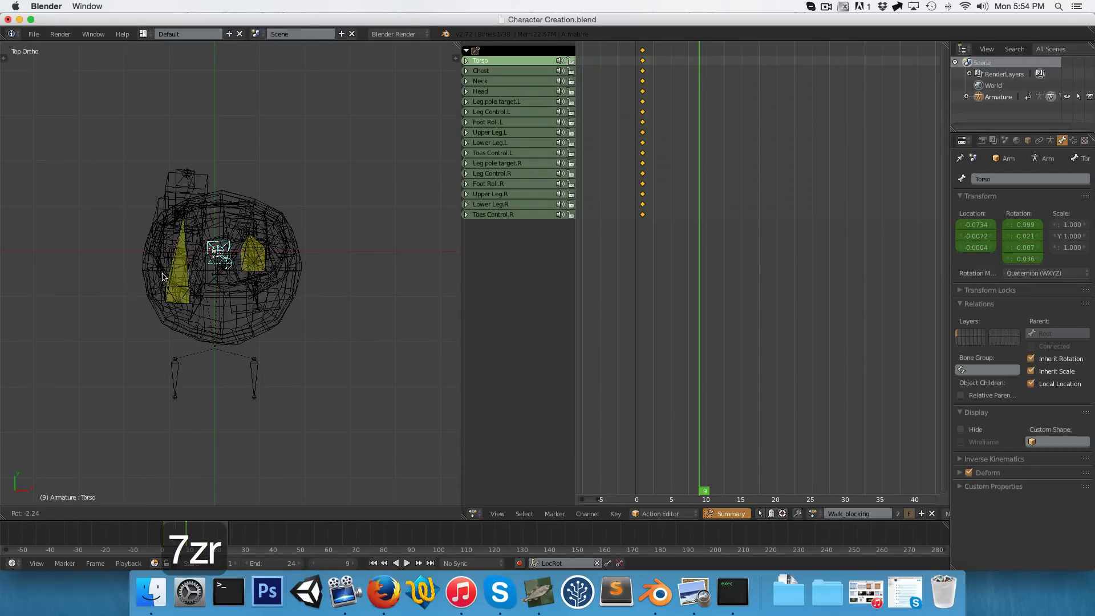
left_click(162, 277)
key("z")
Rotate the Torso bone in the front view until the hips are level and the spine stands upright
key("KP_1")
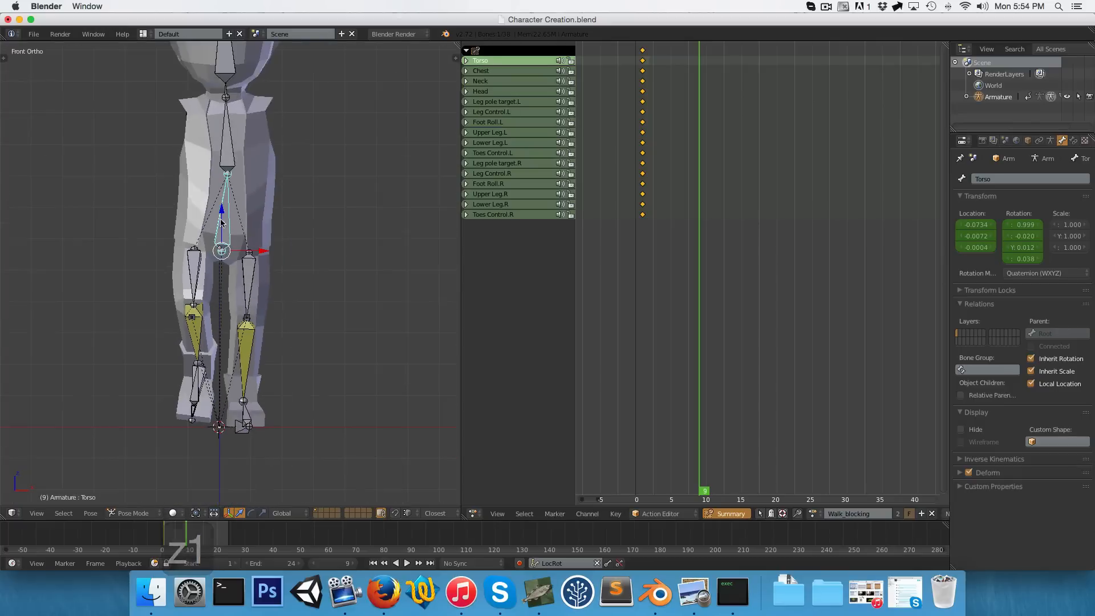
key("r")
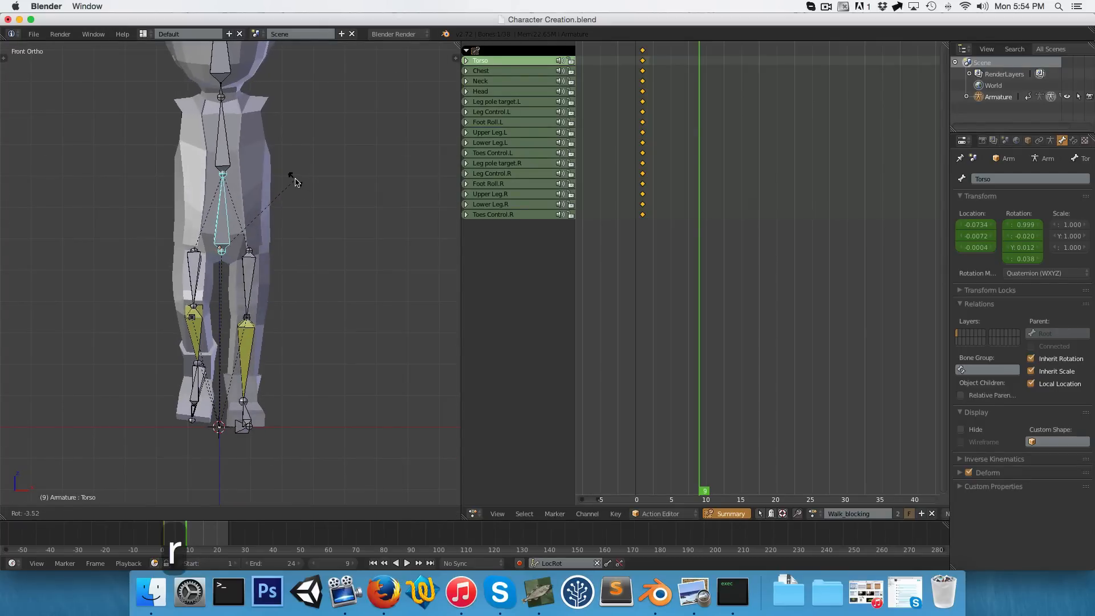
right_click(287, 178)
key("r")
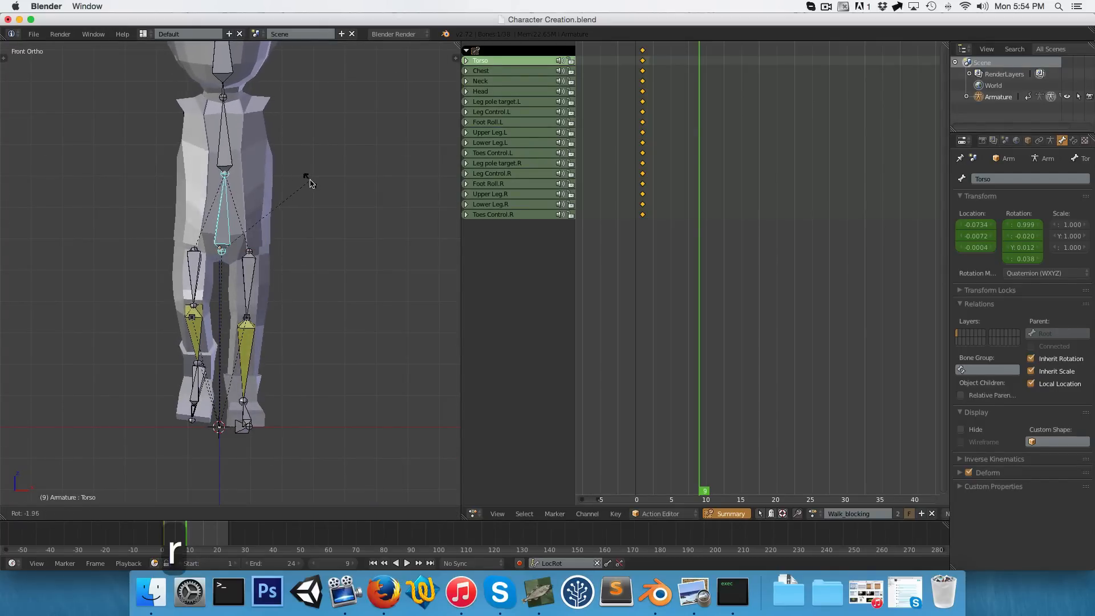
right_click(301, 177)
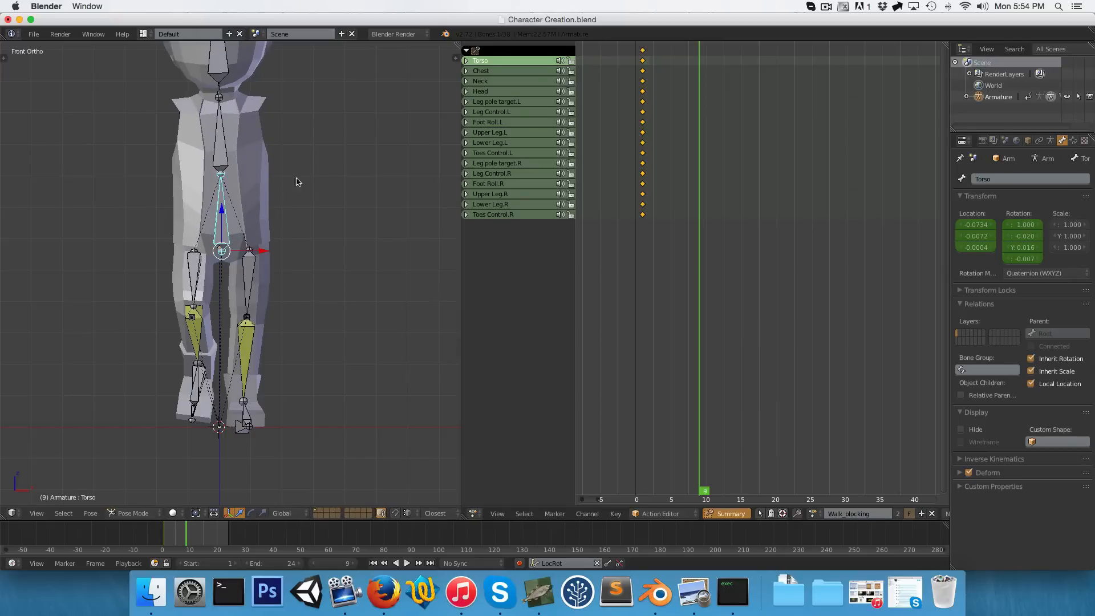
scroll(296, 180, "up", 3)
key("r")
right_click(251, 178)
Rotate the Chest bone by about 2.3° in the front view to balance the upper body over the hips
middle_click_drag(251, 180, 247, 222, "shift")
scroll(248, 222, "down", 1)
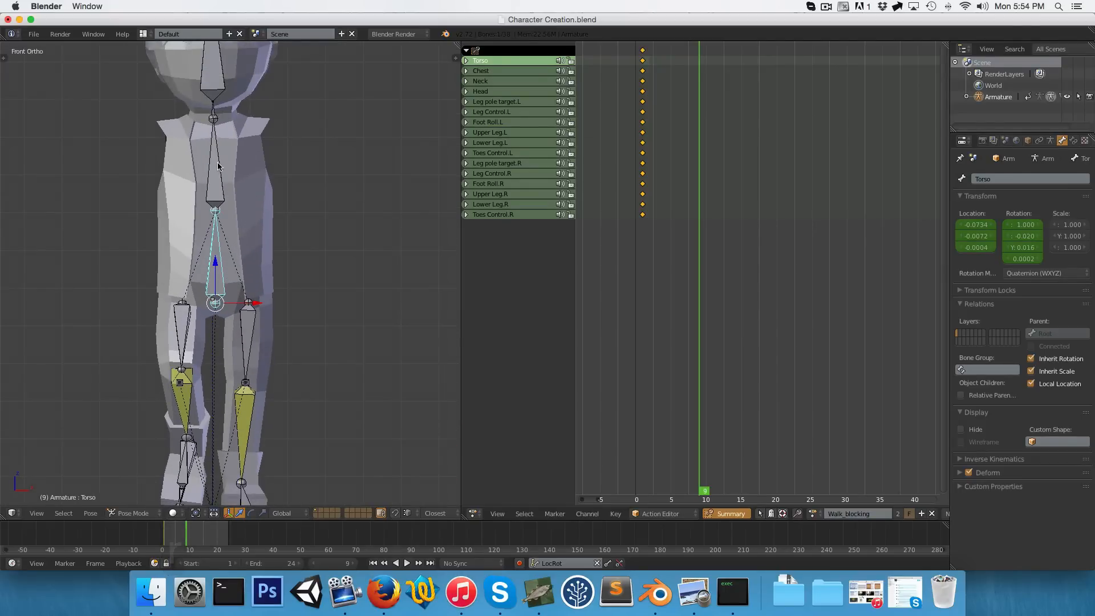
right_click(225, 176)
key("r")
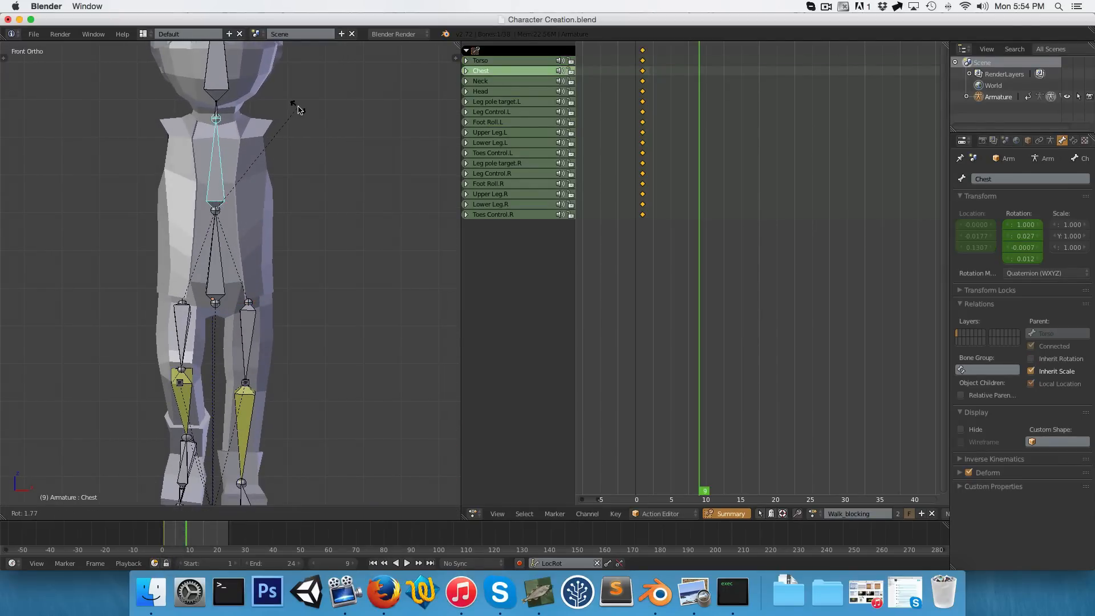
left_click(298, 108)
key("r")
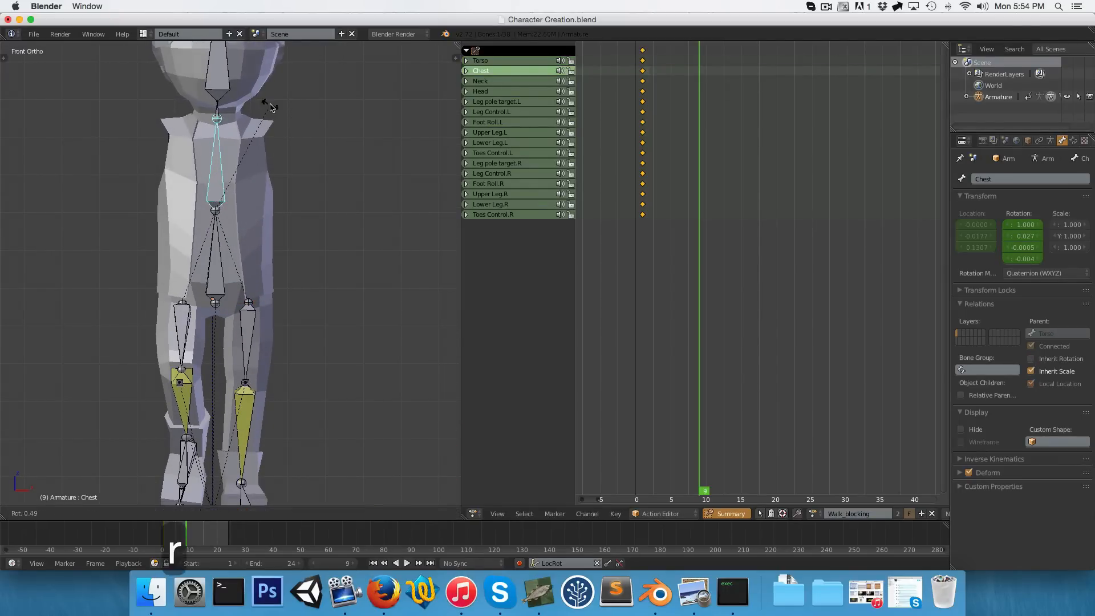
left_click(270, 105)
Select all bones and insert LocRot keyframes for the passing pose at frame 9
scroll(230, 240, "down", 2)
key("a")
key("a")
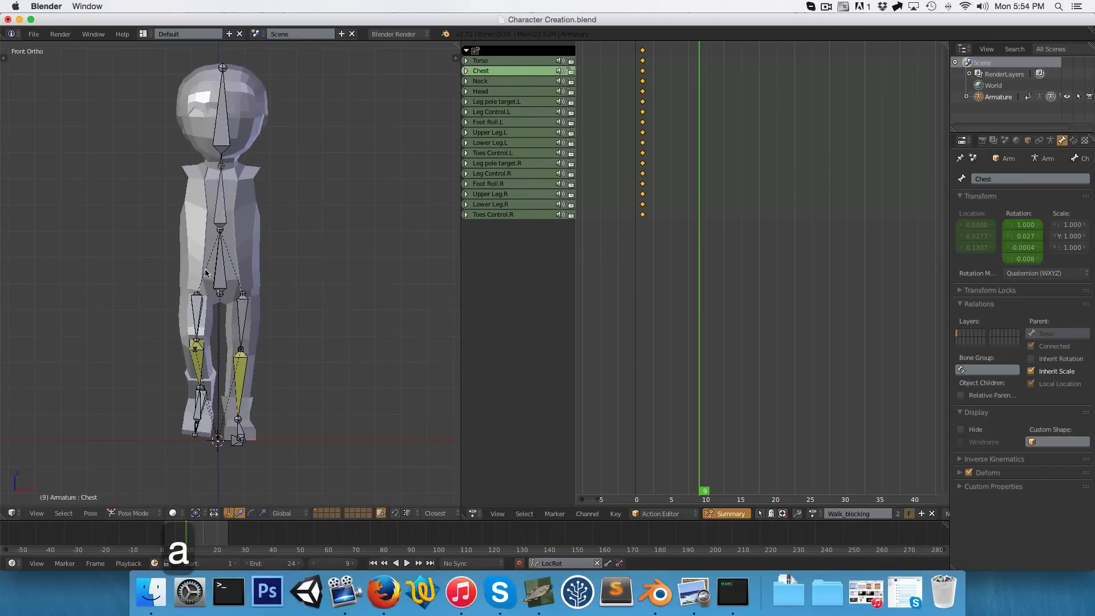
key("i")
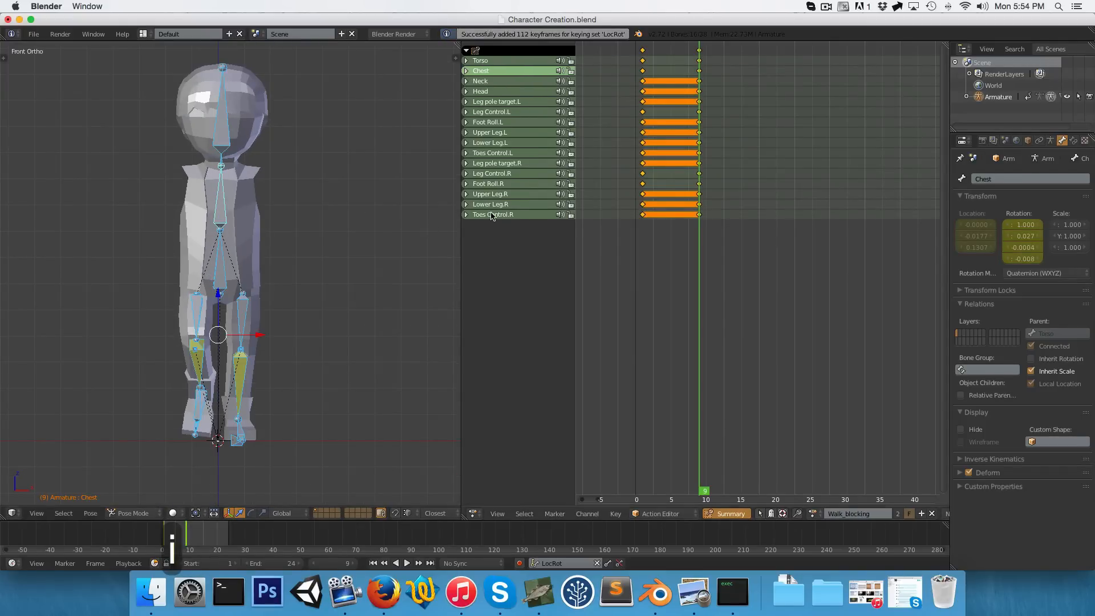
Copy the contact pose from frame 1, paste it mirrored at frame 17 and key all bones there
left_click_drag(679, 196, 643, 191)
right_click(643, 133, "alt")
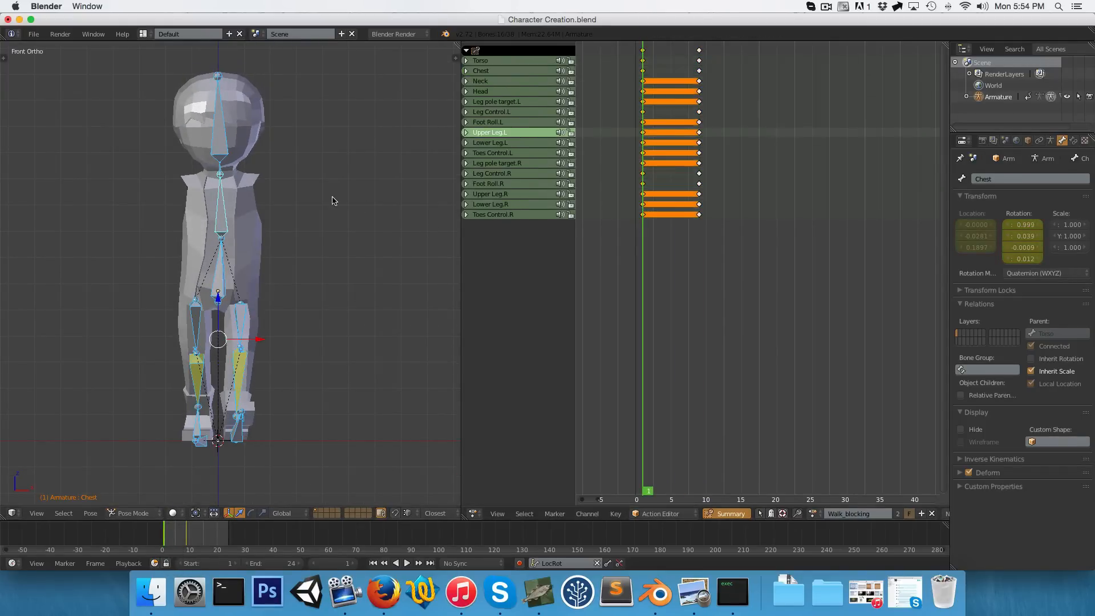
key("ctrl+c")
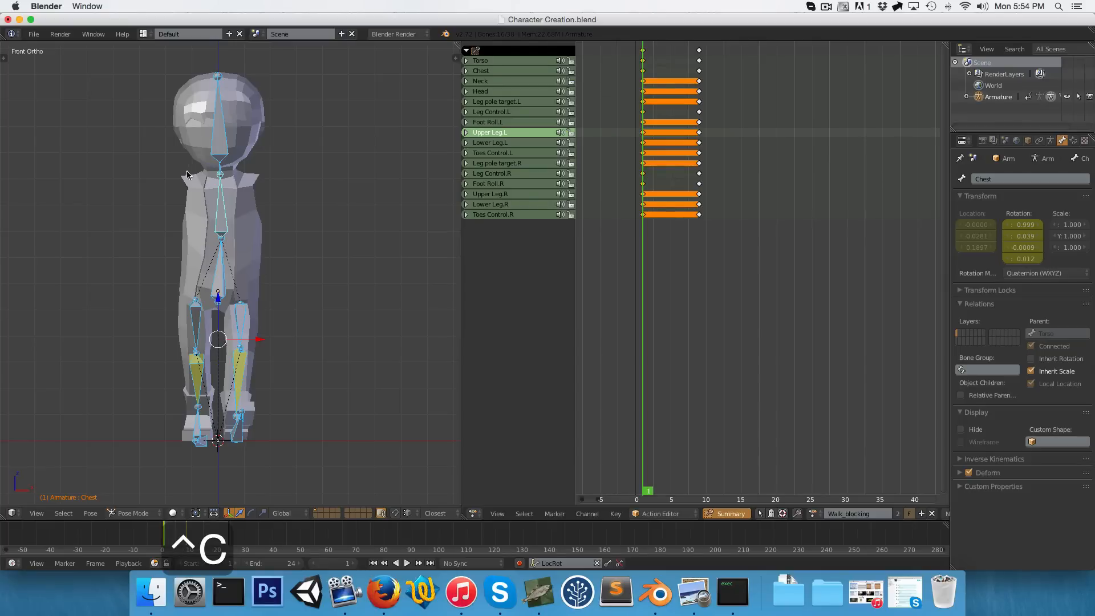
left_click_drag(650, 206, 757, 213)
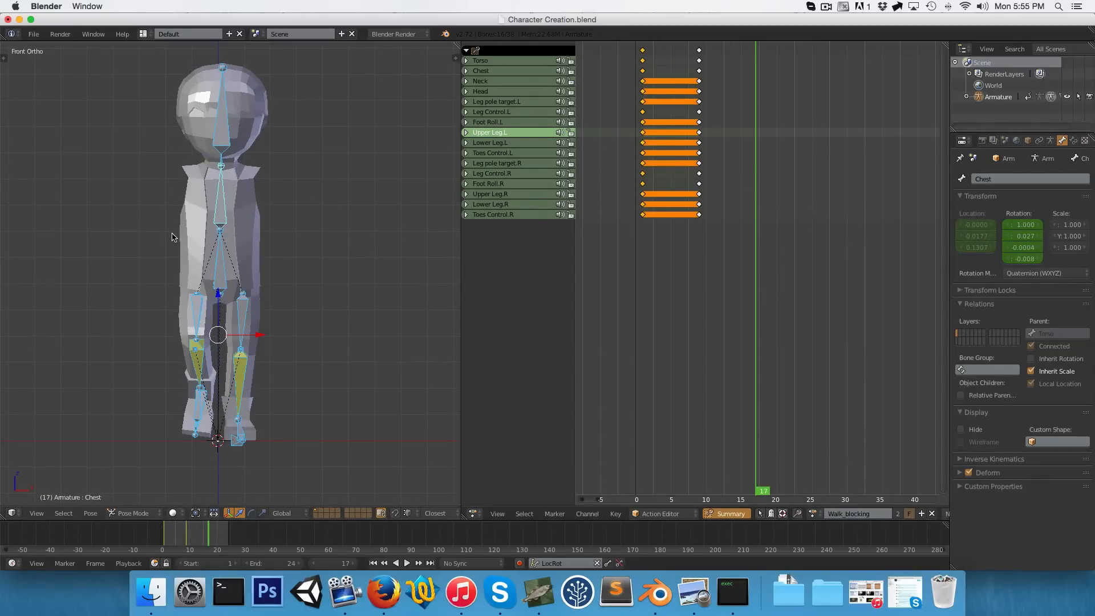
key("ctrl+shift+v")
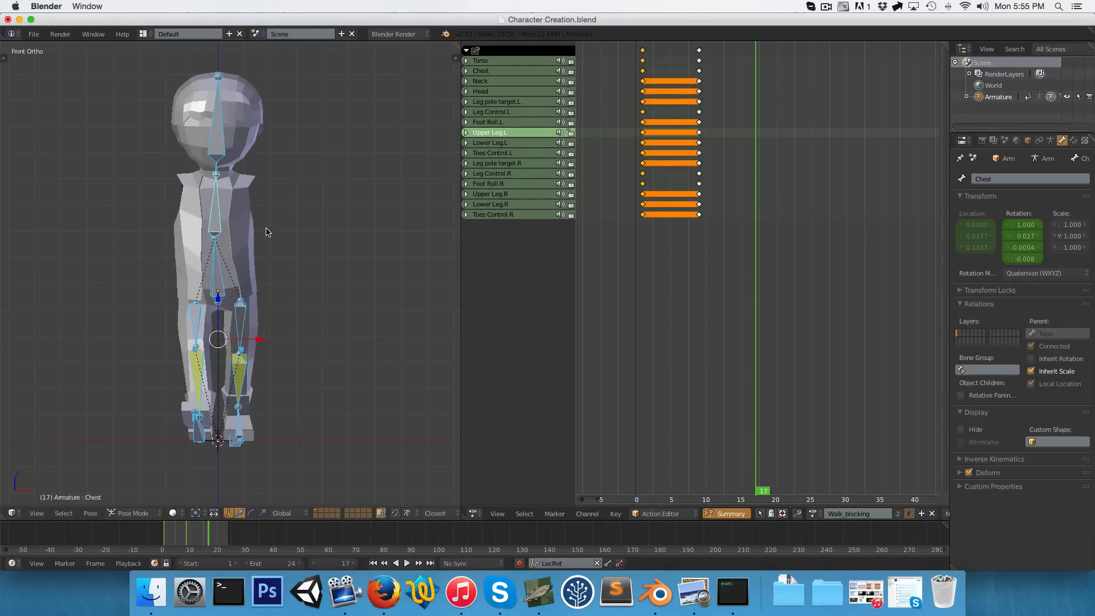
key("i")
Play and scrub the walk animation in the side view to check the motion between the poses
left_click_drag(756, 216, 636, 229)
key("KP_3")
key("KP_3")
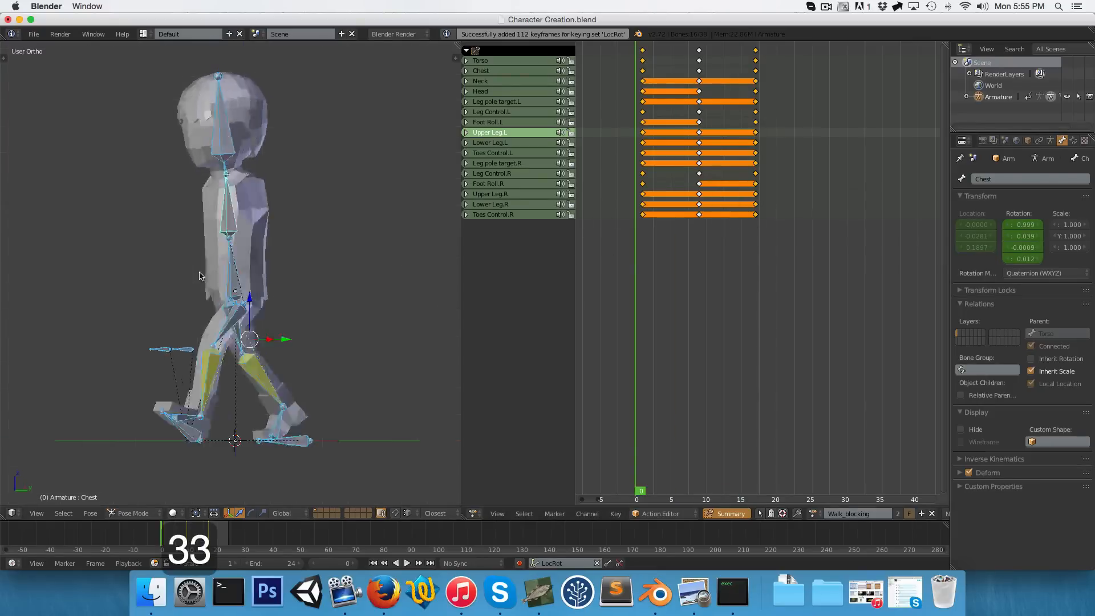
key("alt+a")
key("alt+a")
left_click_drag(771, 180, 681, 180)
Set the interpolation of all keyframes to Constant
key("a")
key("a")
key("a")
key("t")
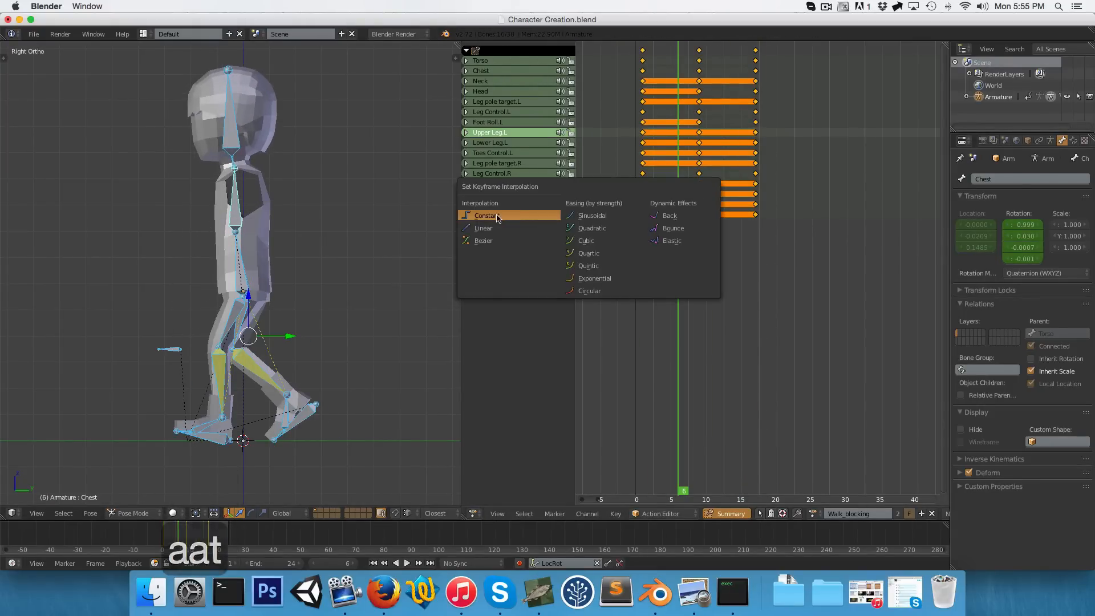
left_click(669, 216)
key("t")
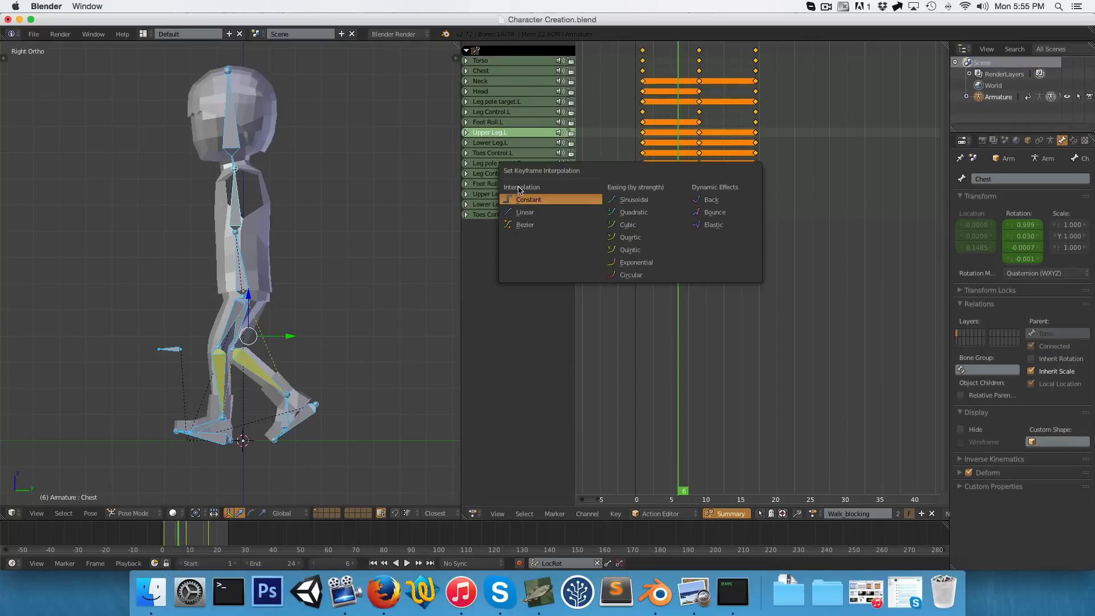
left_click(531, 200)
Scrub and play the stepped animation to check the contact and passing poses
left_click_drag(674, 182, 697, 205)
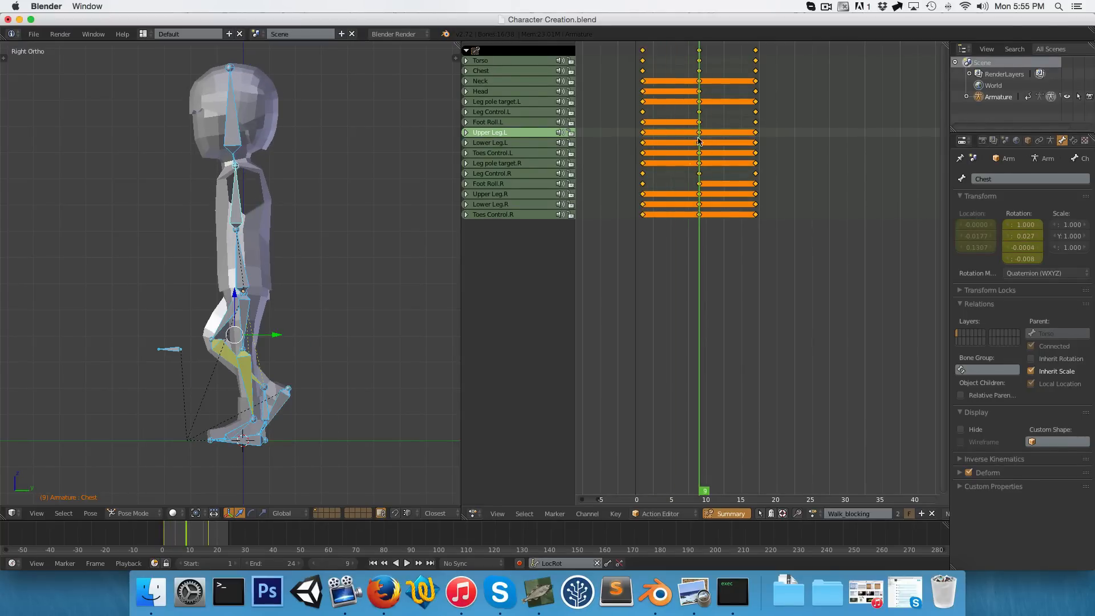
left_click_drag(698, 141, 634, 198)
key("alt+a")
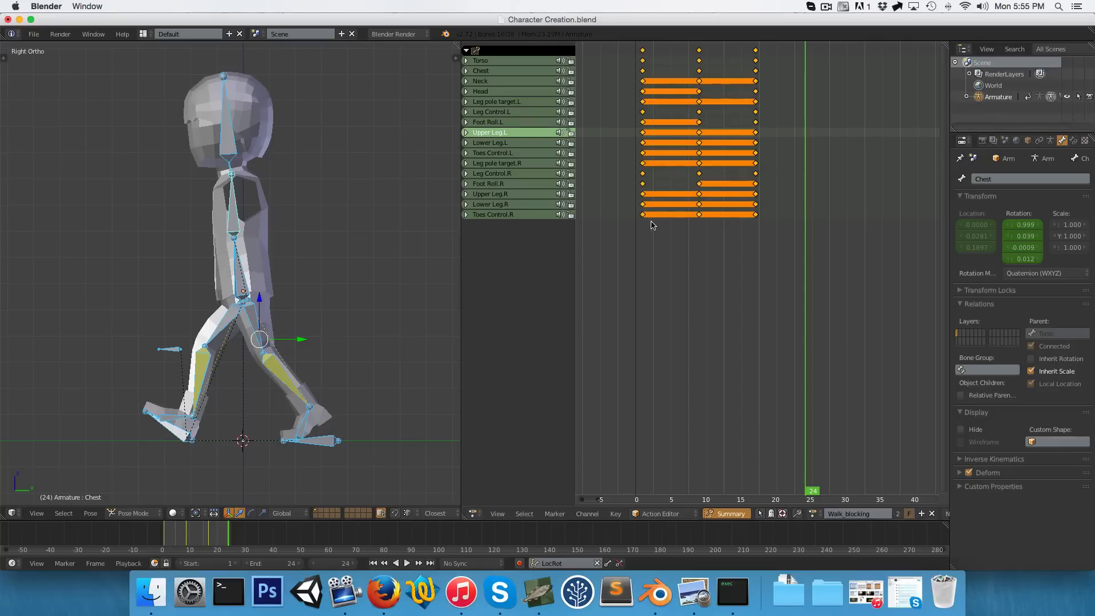
left_click_drag(648, 222, 671, 219)
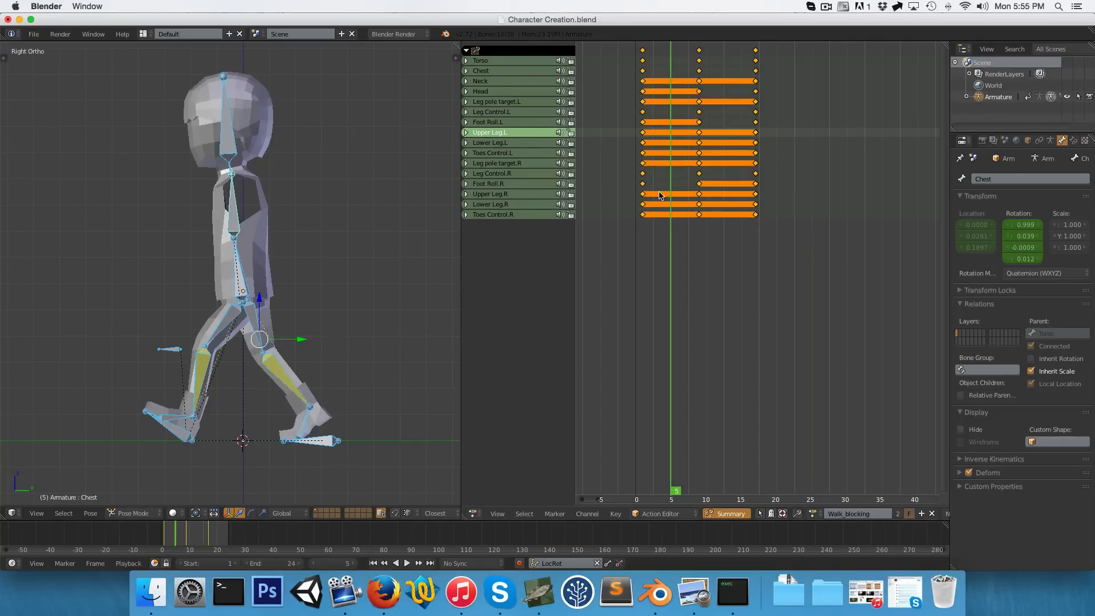
left_click(728, 184)
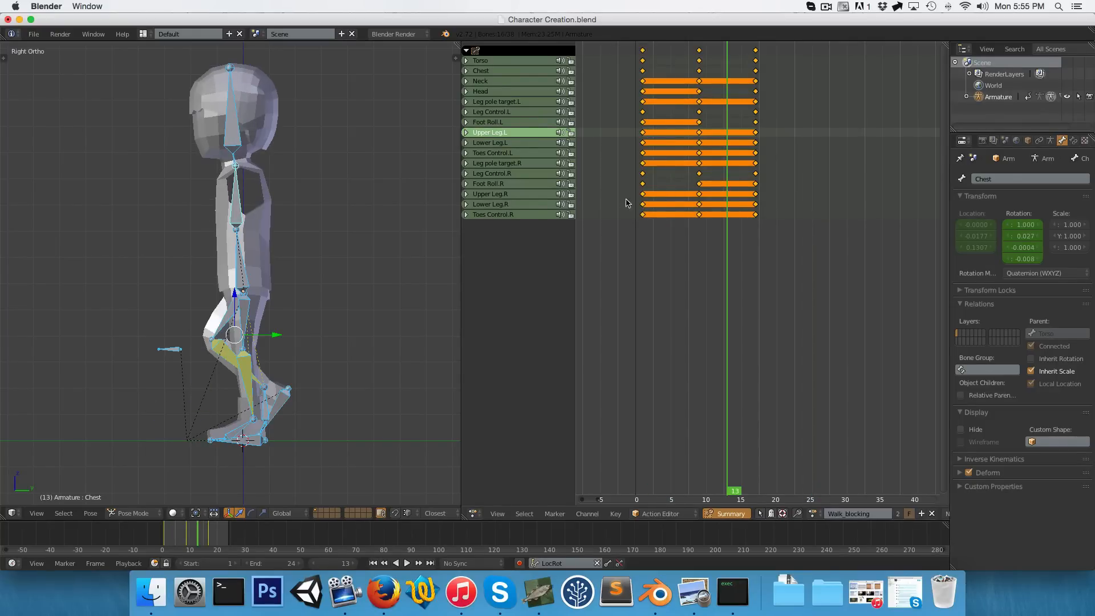
Try moving the Torso bone along global Z at frame 5 and at frame 13
left_click(672, 215)
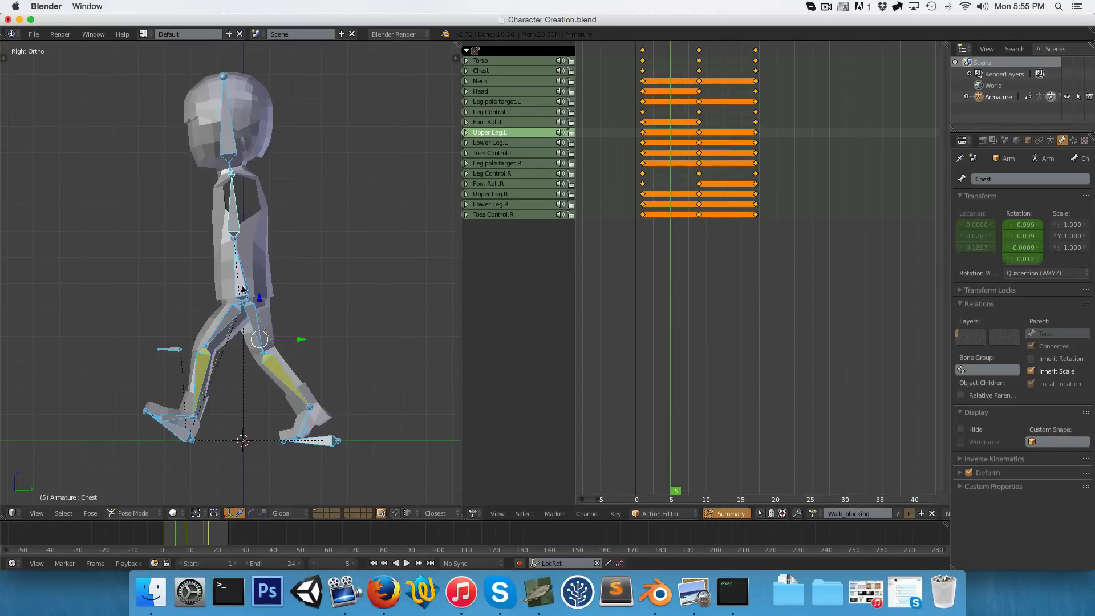
right_click(235, 276)
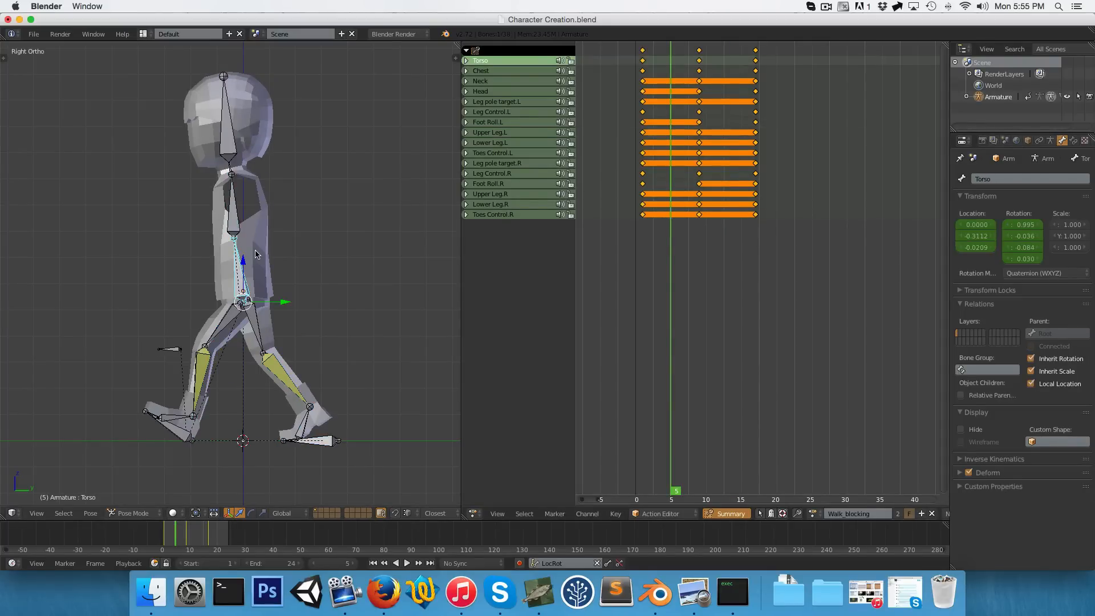
key("g")
key("z")
left_click(267, 268)
left_click(731, 208)
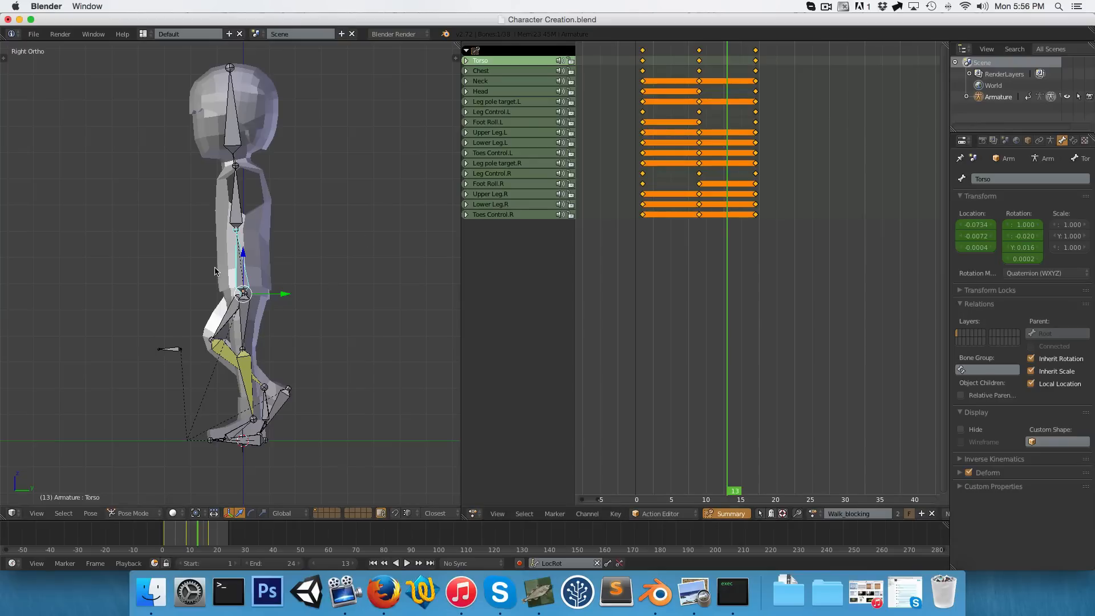
key("g")
key("z")
right_click(288, 266)
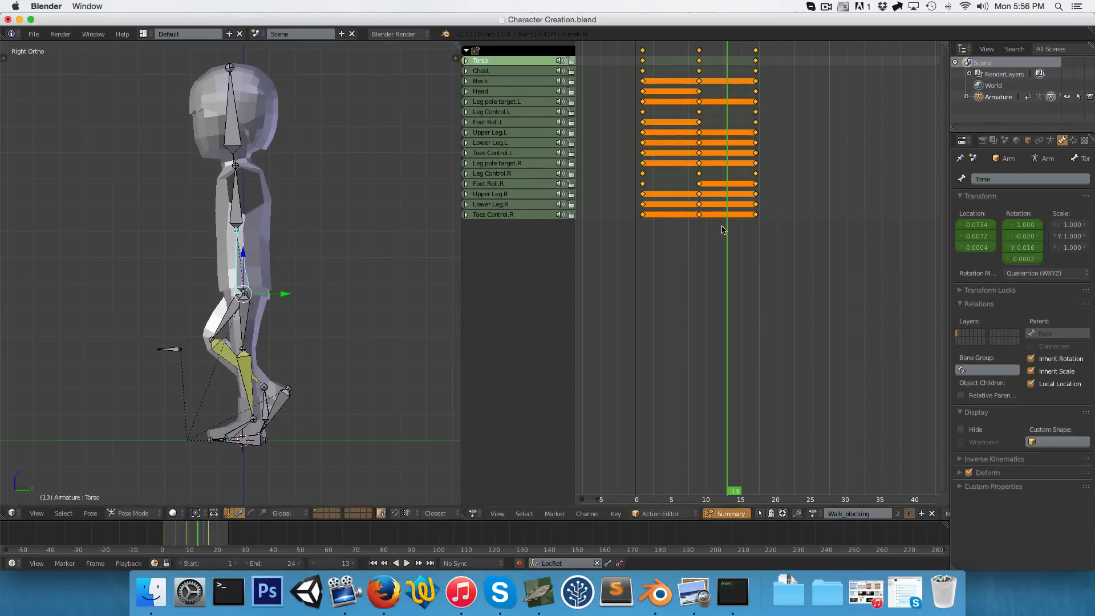
At frame 5, clear the rotation of the Leg Control.L bone and move it back about 1.13 along global Y
left_click(670, 190)
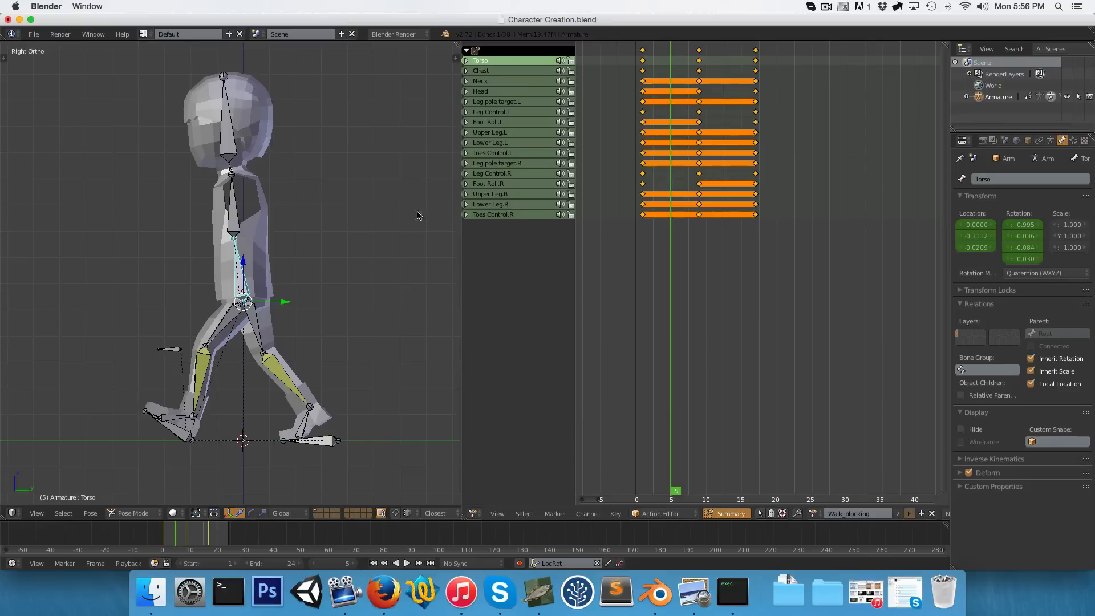
middle_click_drag(292, 251, 296, 239, "shift")
right_click(172, 419)
key("alt+r")
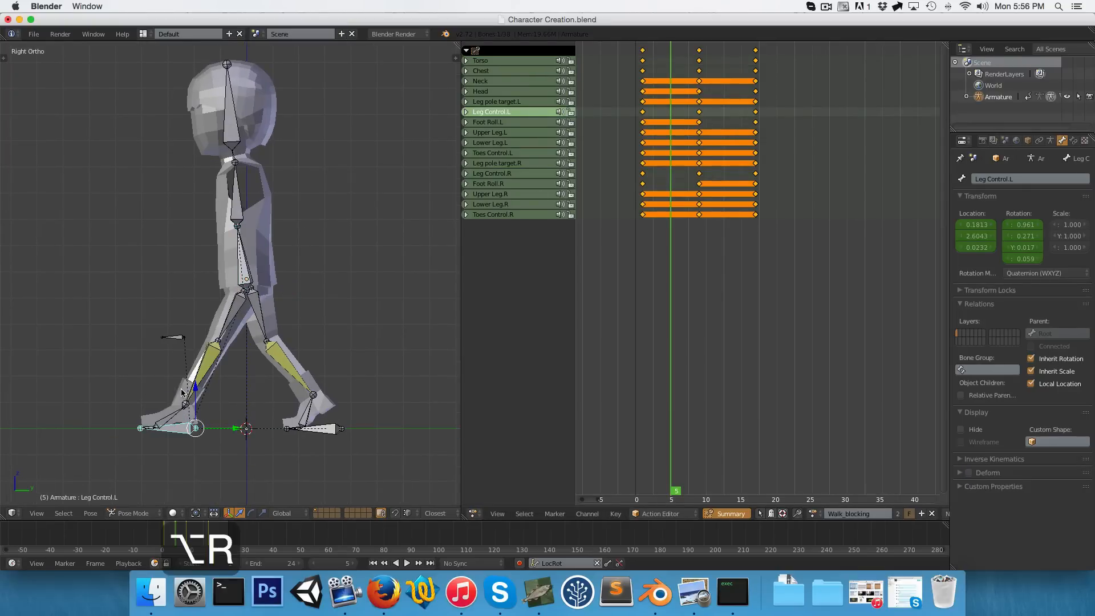
key("g")
key("y")
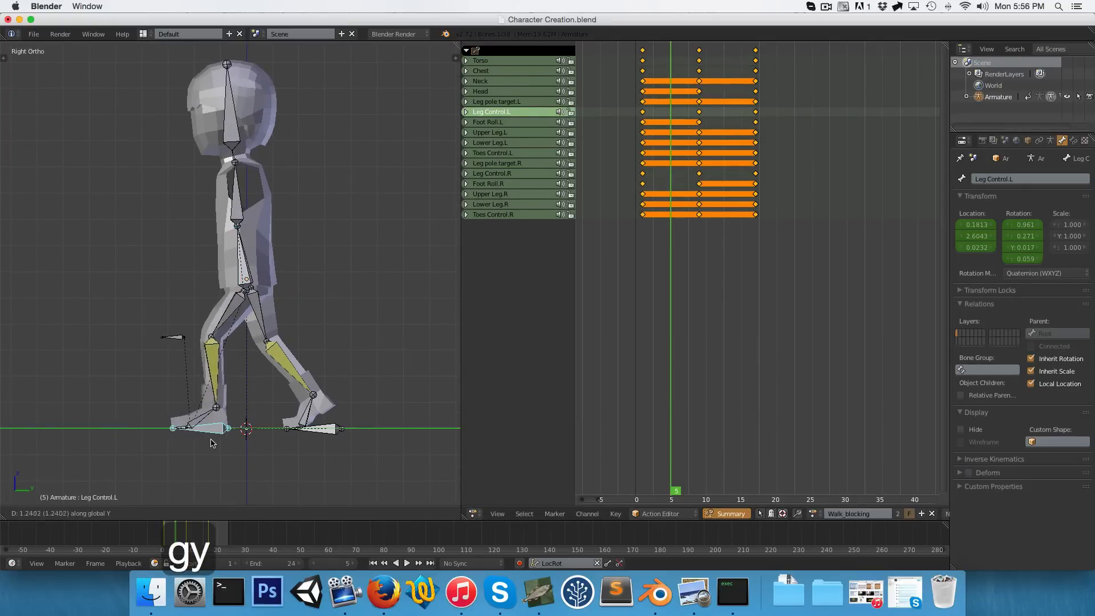
left_click(208, 443)
Lower the Torso bone about 0.24 along global Z at frame 5
right_click(239, 274)
key("g")
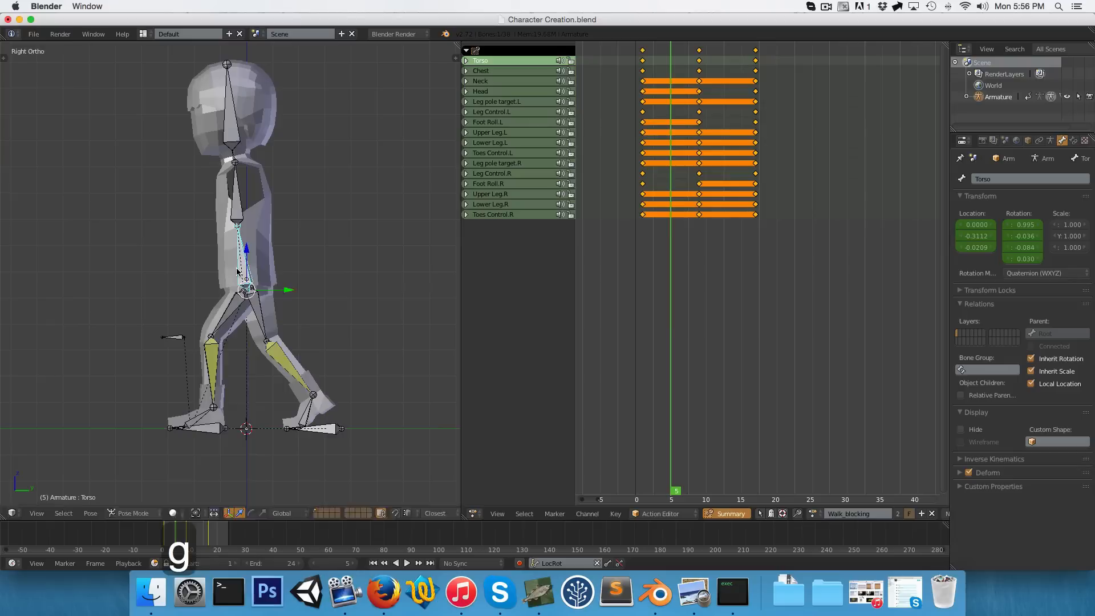
key("z")
left_click(244, 282)
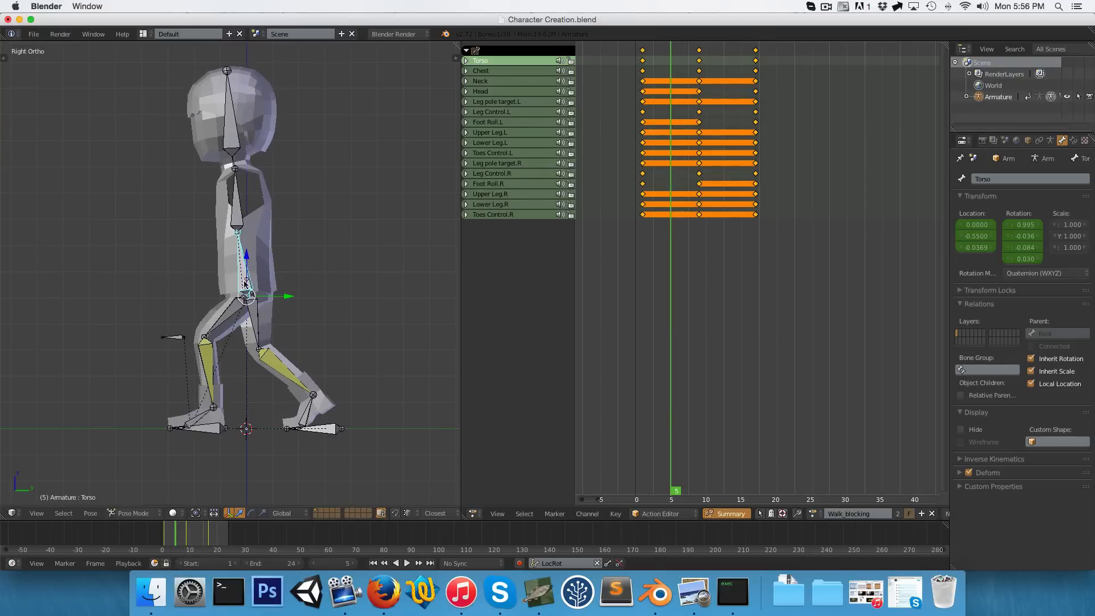
In the front view, rotate the Leg Control.L bone 7 degrees around the Z axis
key("KP_1")
scroll(284, 410, "up", 6)
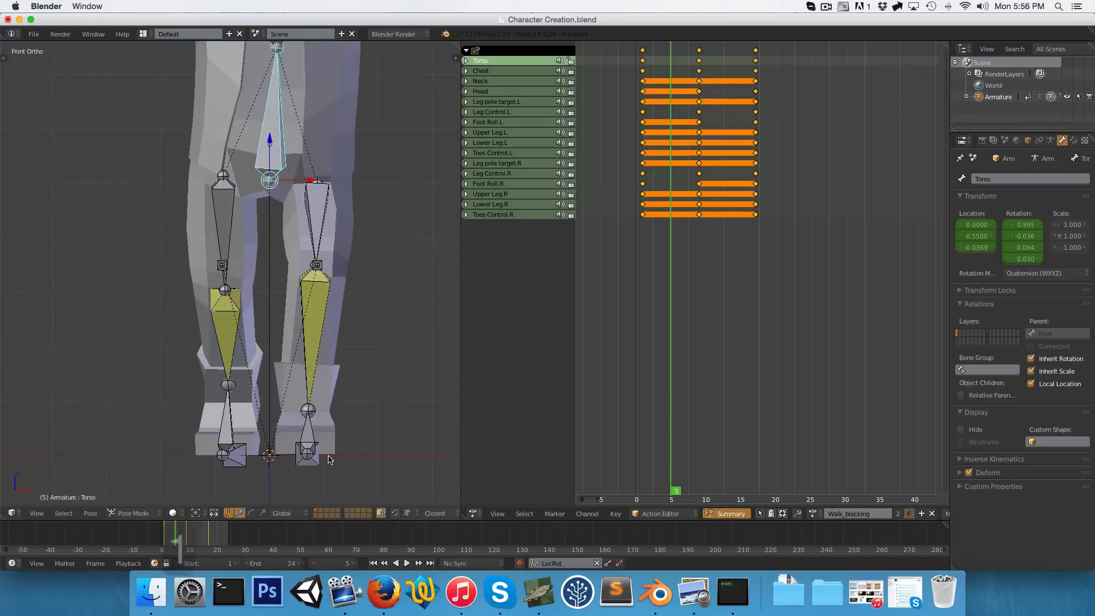
right_click(313, 455)
key("r")
key("z")
key("7")
key("Return")
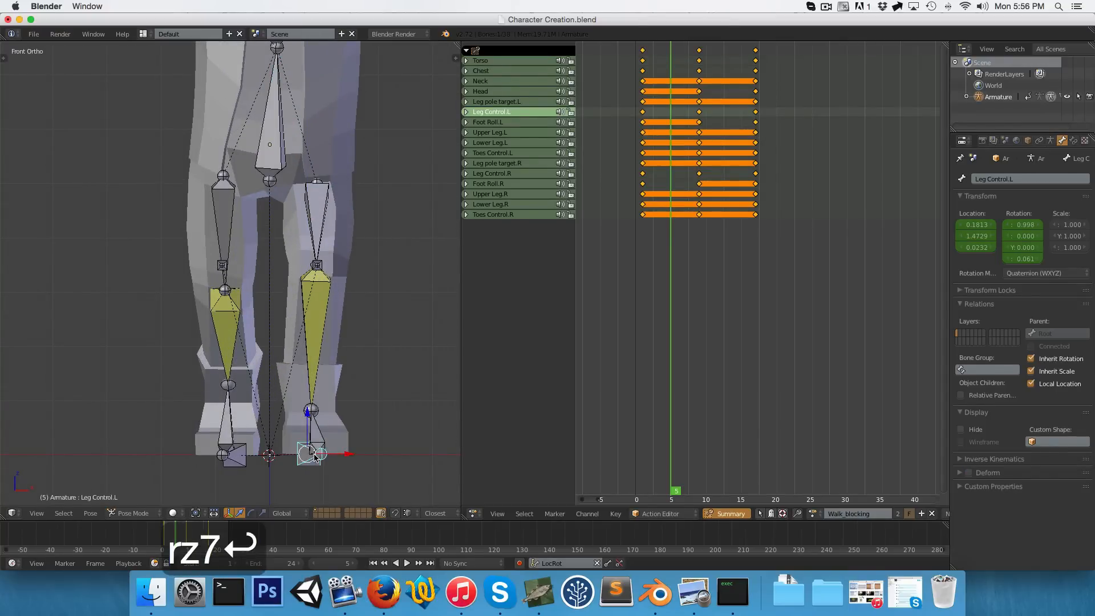
Shift the Torso bone about 0.07 along global X toward the planted left leg in the front view
scroll(315, 404, "down", 1)
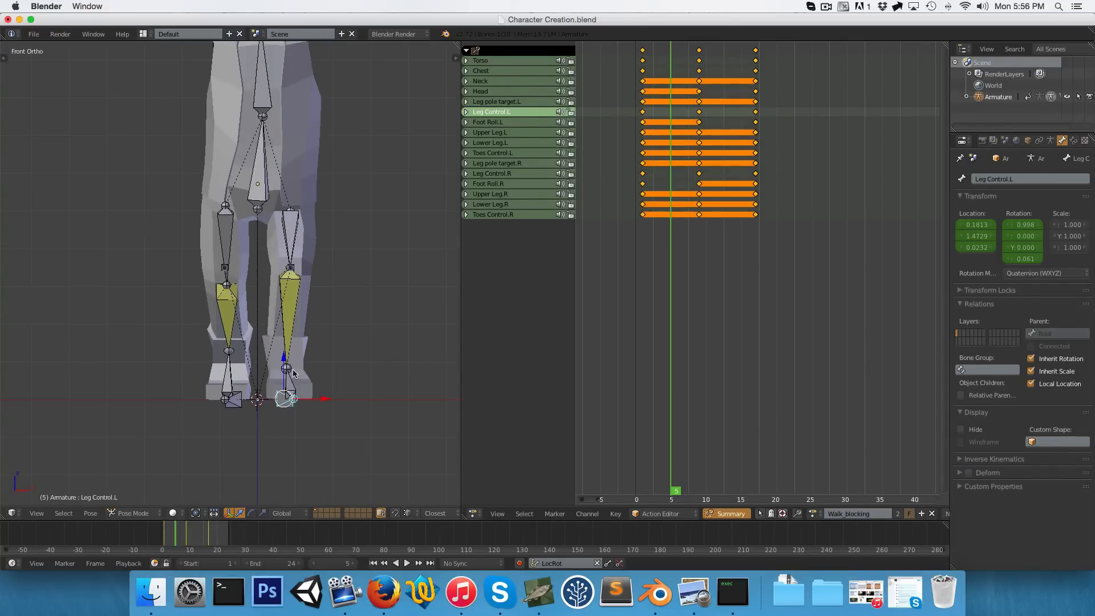
key("3")
key("1")
scroll(265, 183, "up", 2)
right_click(267, 175)
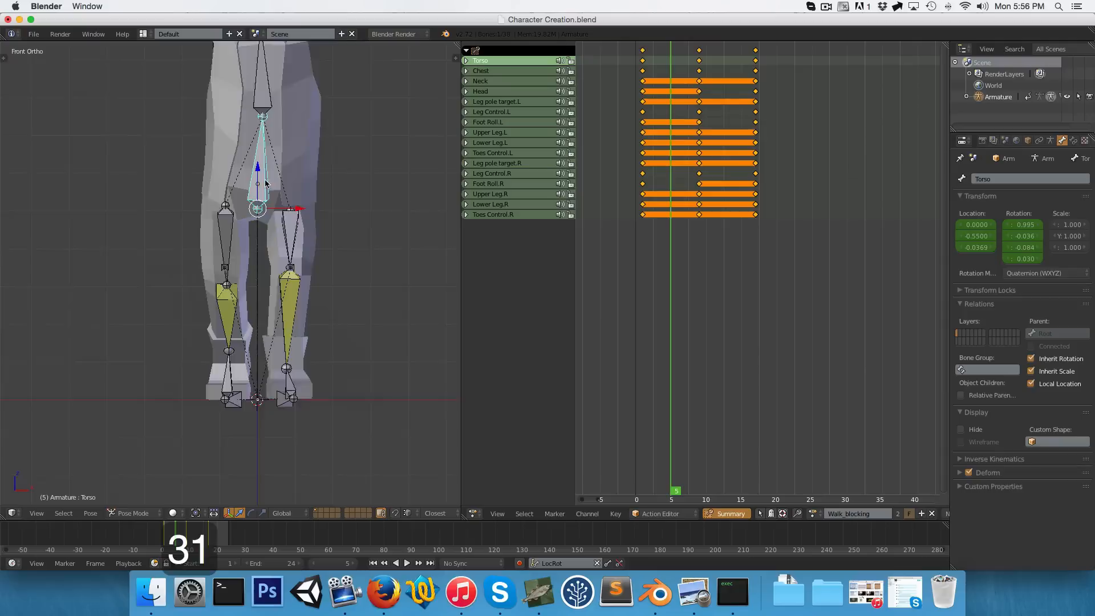
key("g")
key("x")
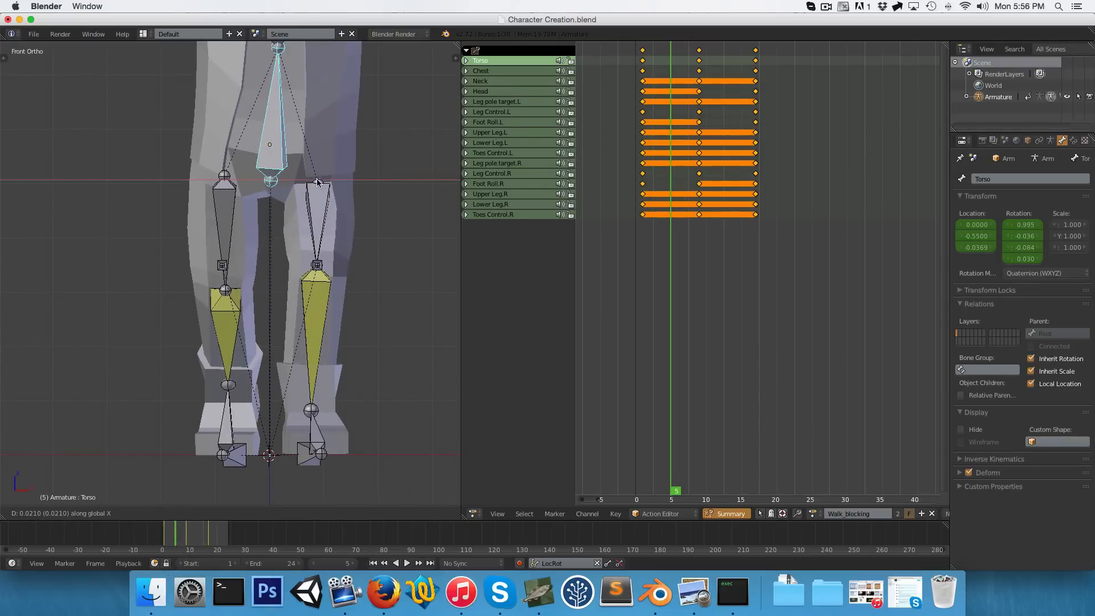
left_click(319, 179)
scroll(314, 294, "down", 3)
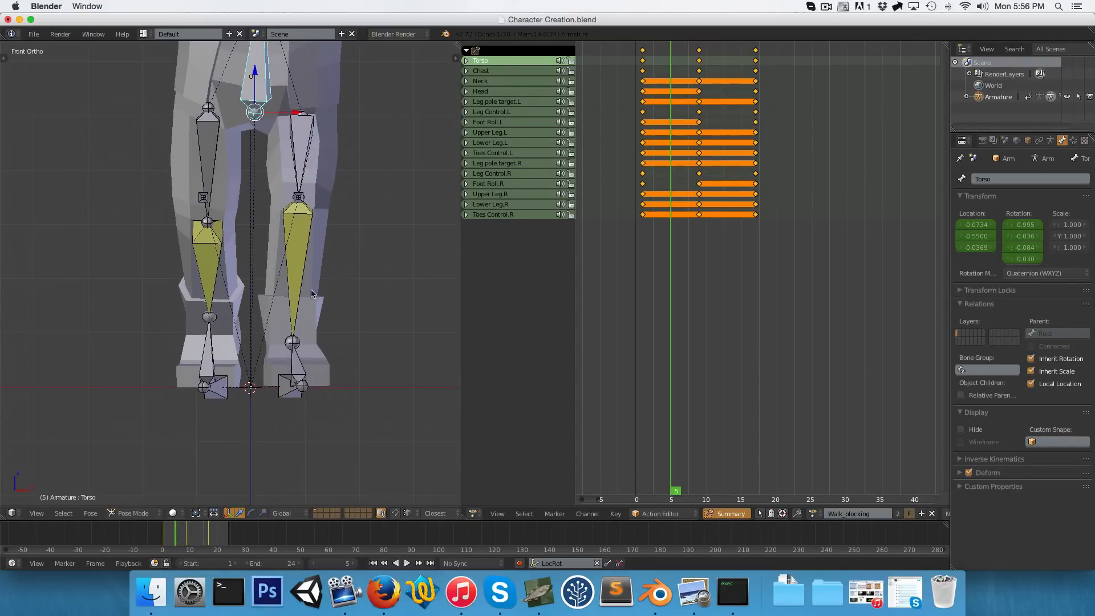
Rotate the Torso bone about 4 degrees in the top wireframe view to reduce the hip twist, then restore solid shading
scroll(304, 308, "down", 1)
key("7")
key("z")
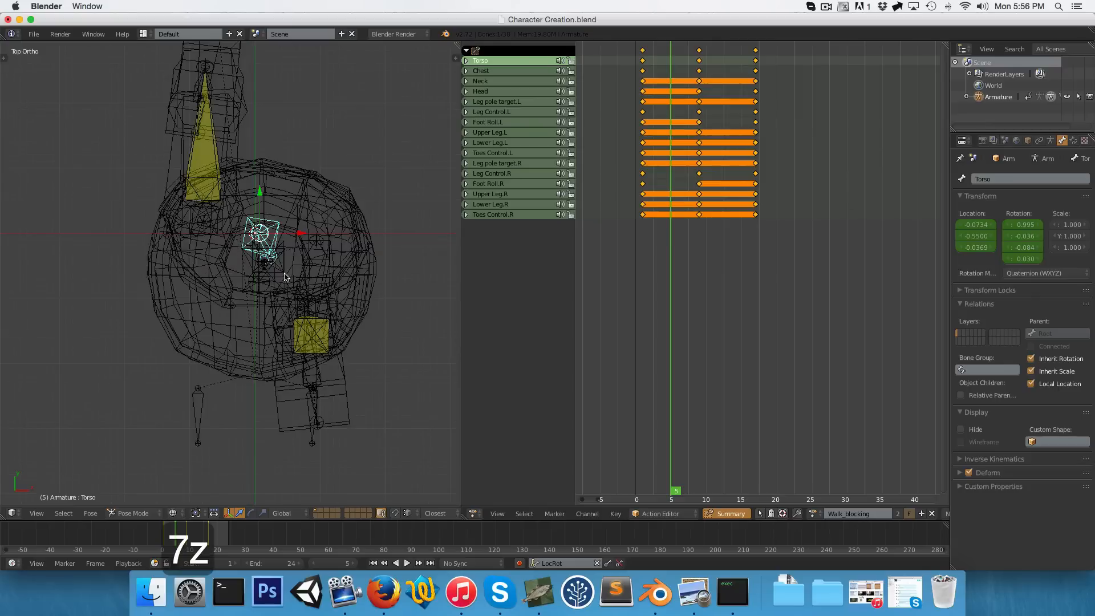
key("r")
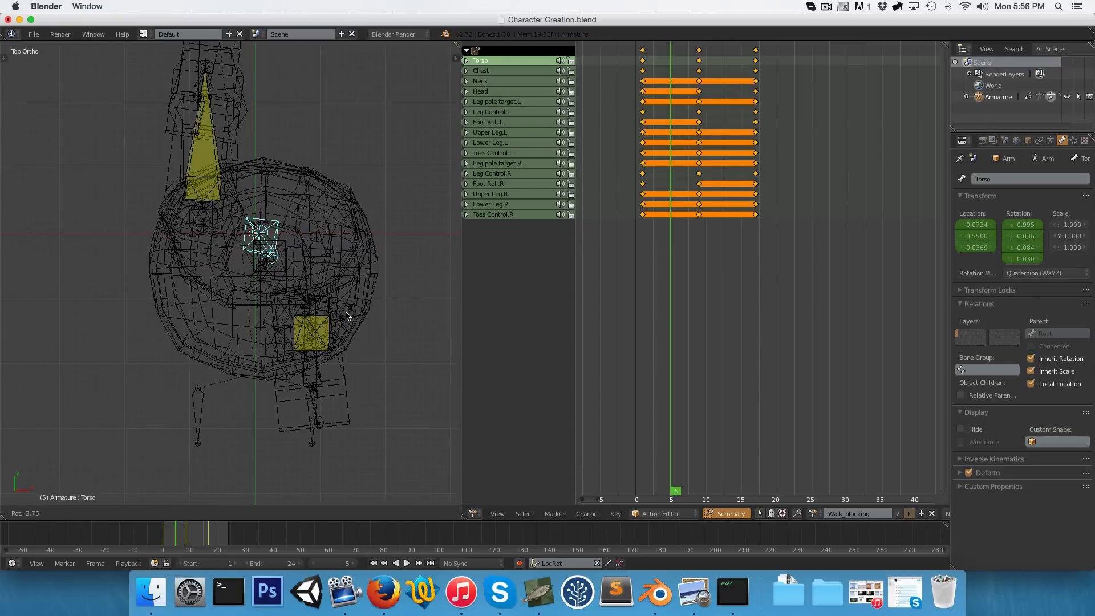
right_click(347, 315)
key("1")
key("z")
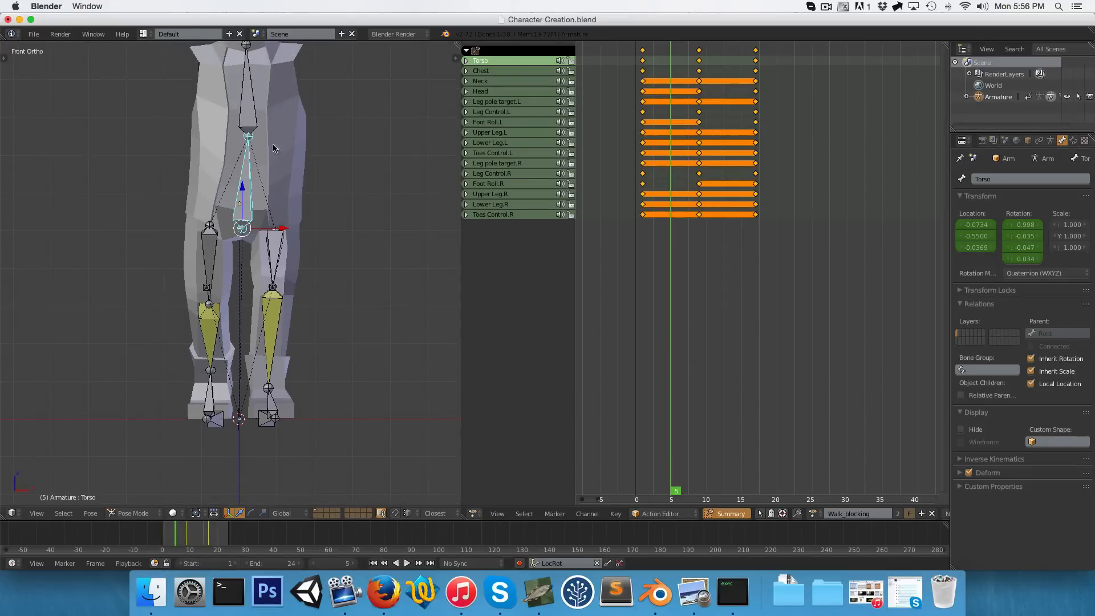
Tilt the Torso bone slightly in the front view and rotate the Chest bone slightly to balance it
key("r")
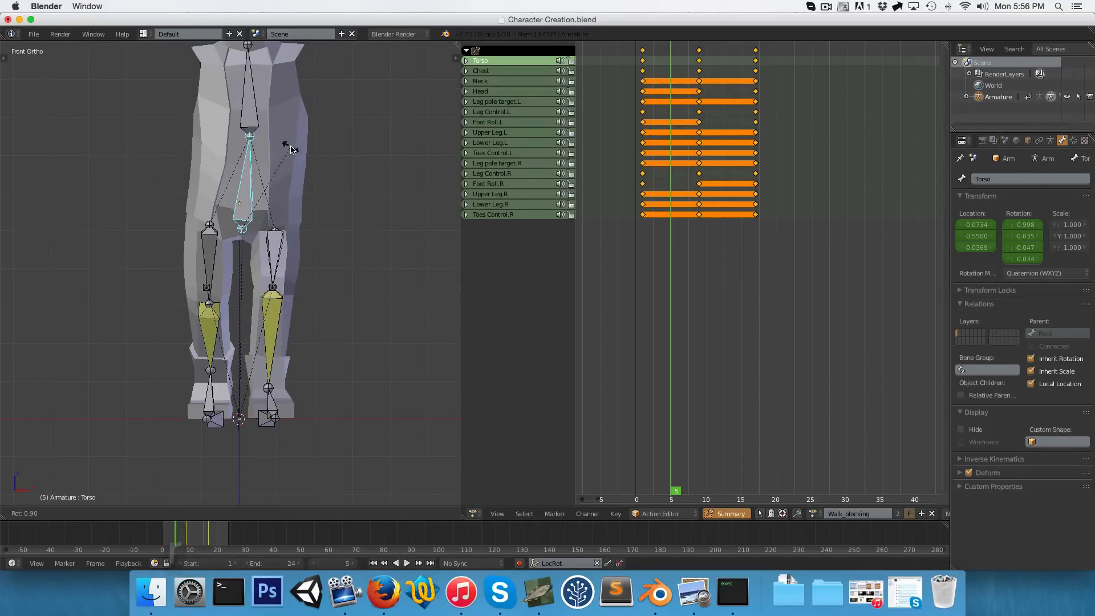
right_click(291, 149)
right_click(249, 91)
key("r")
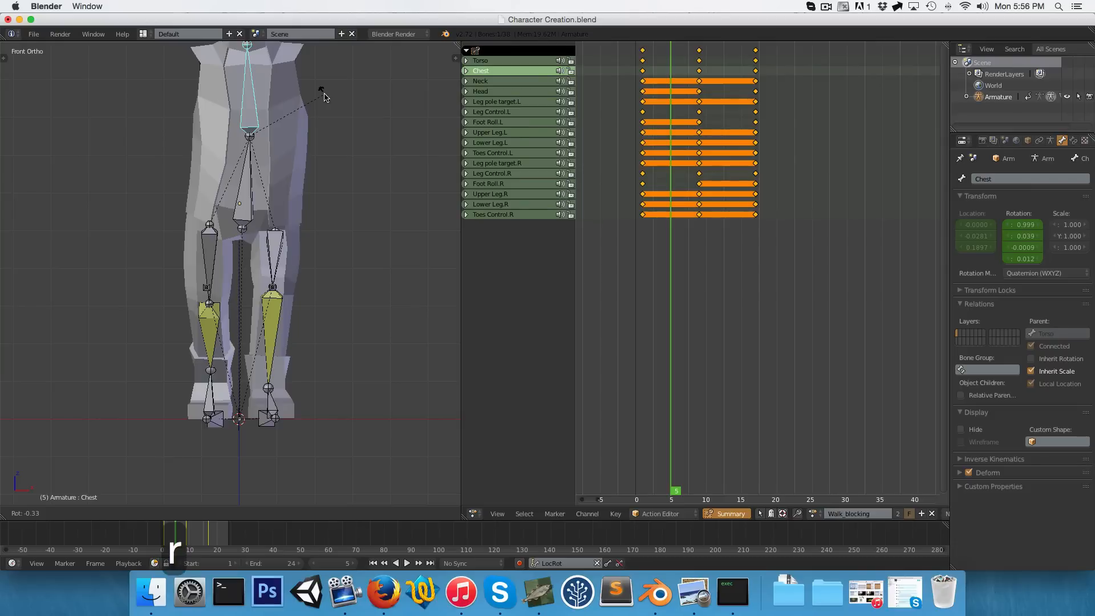
left_click(324, 97)
scroll(285, 260, "up", 3)
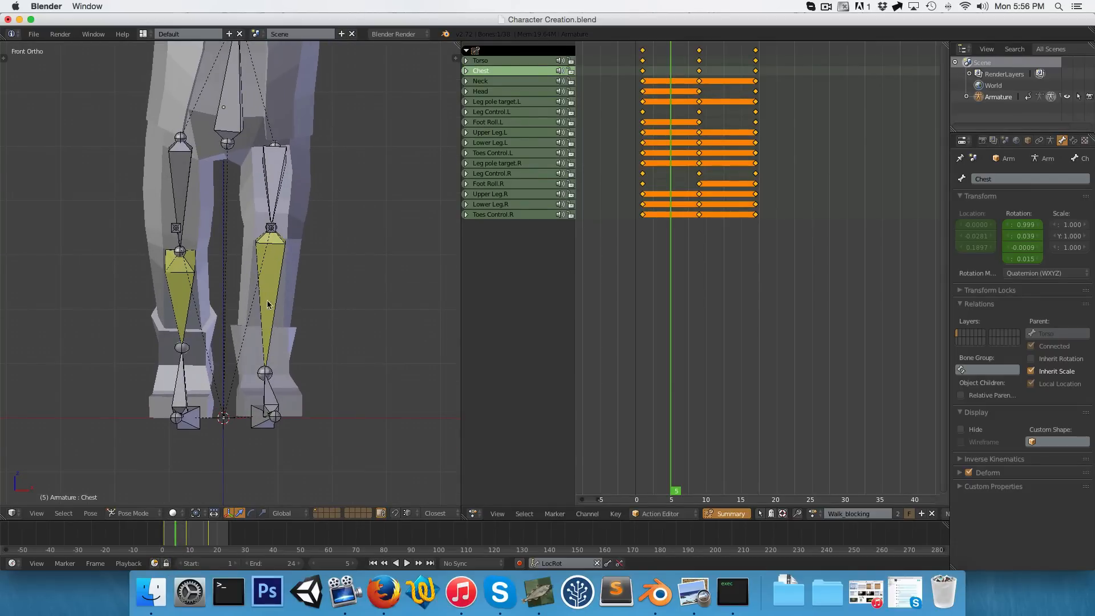
In the side view, rotate the Foot Roll.R bone to lift the heel of the trailing right foot
key("KP_3")
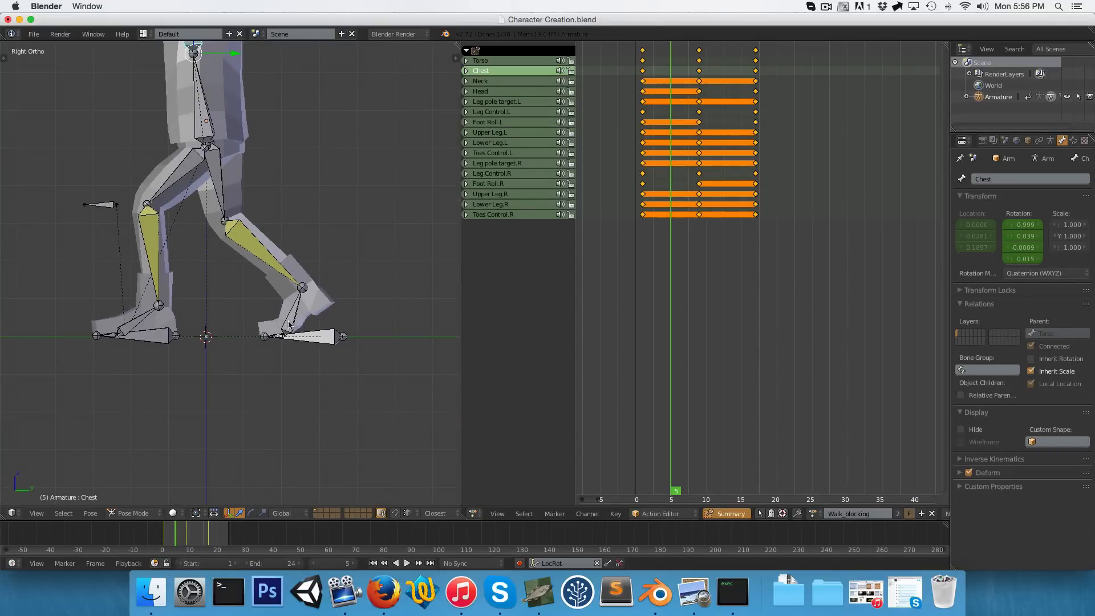
right_click(289, 325)
key("r")
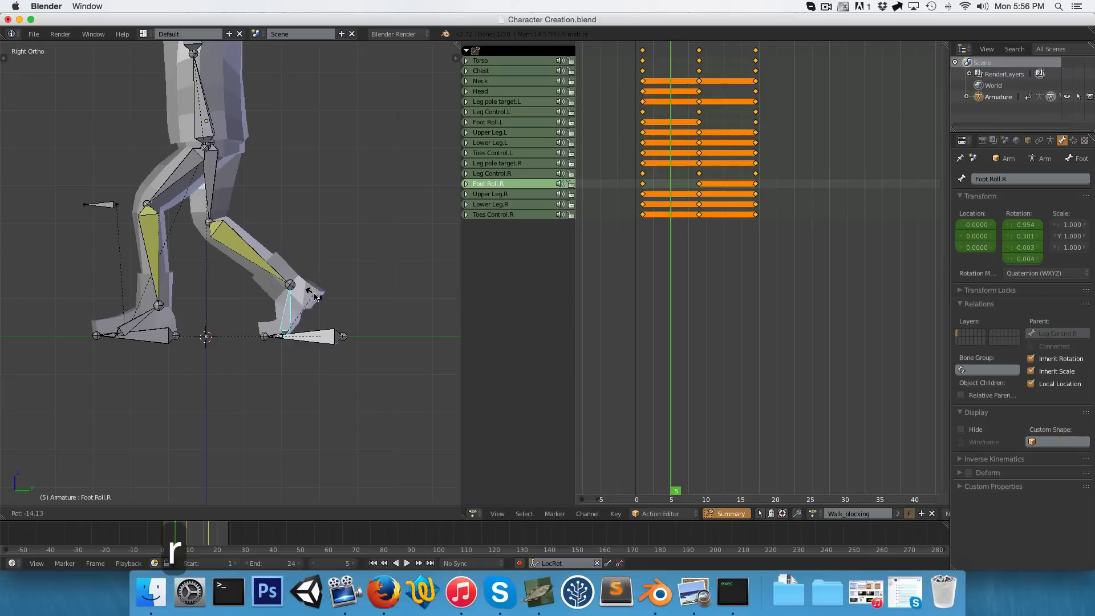
left_click(314, 296)
Move the Leg Control.R bone backward about 0.57 along global Y
right_click(325, 341)
key("g")
key("y")
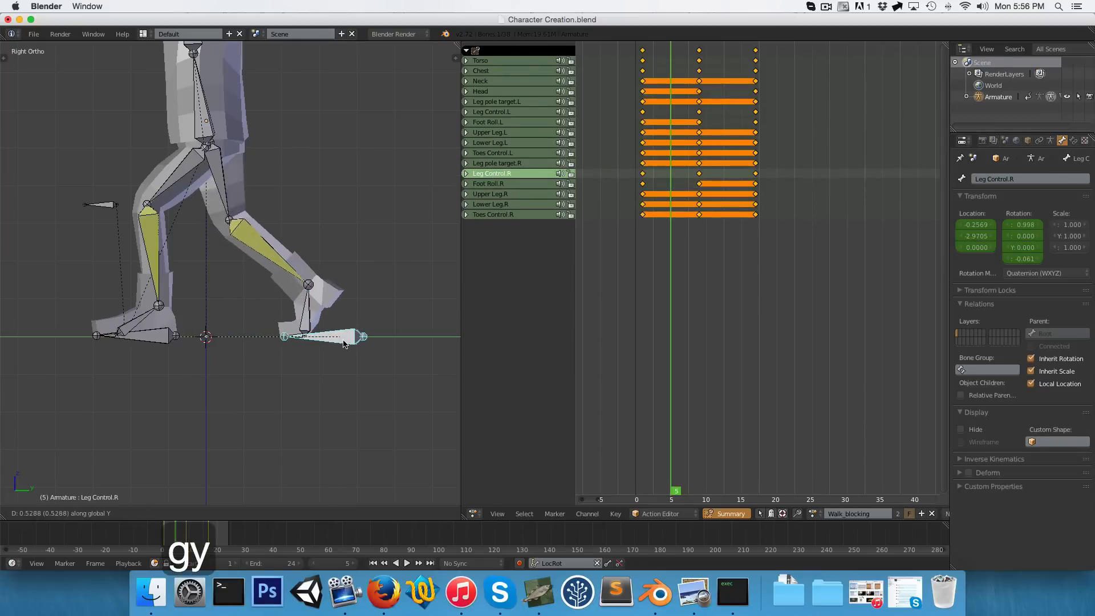
left_click(325, 341)
scroll(288, 350, "down", 4)
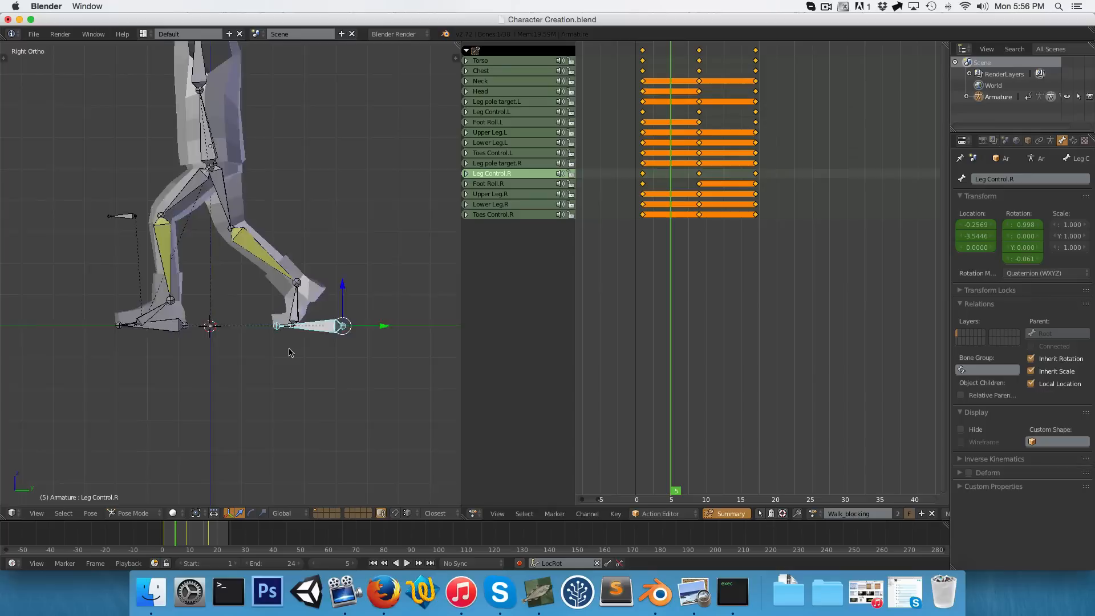
Select all bones and insert LocRot keyframes for the pose at frame 5
key("a")
key("a")
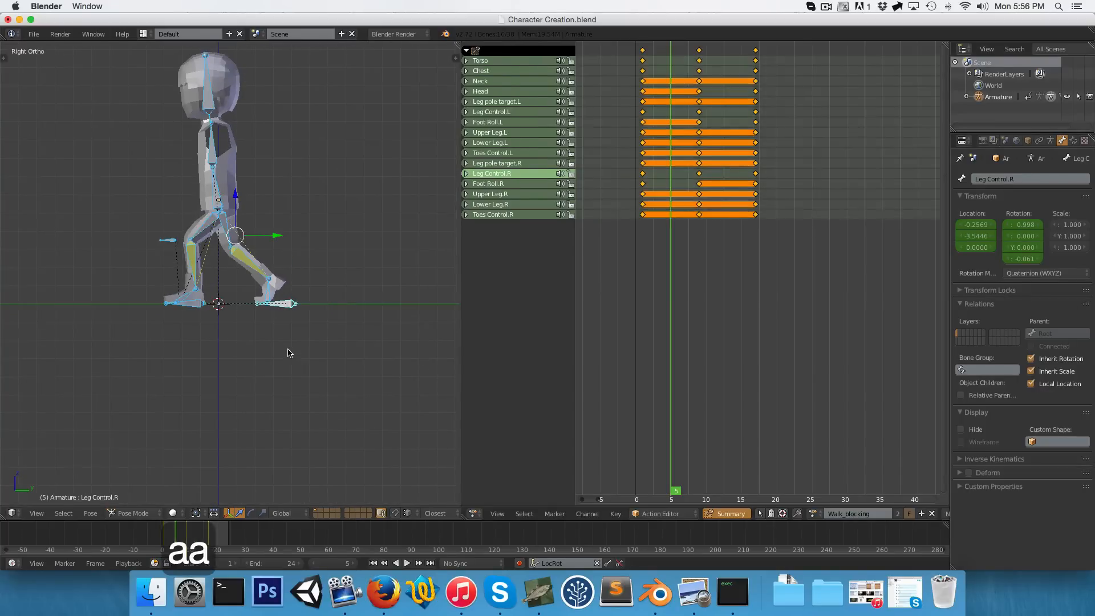
key("i")
Play the walk animation in the front view to check the new frame 5 pose
key("KP_1")
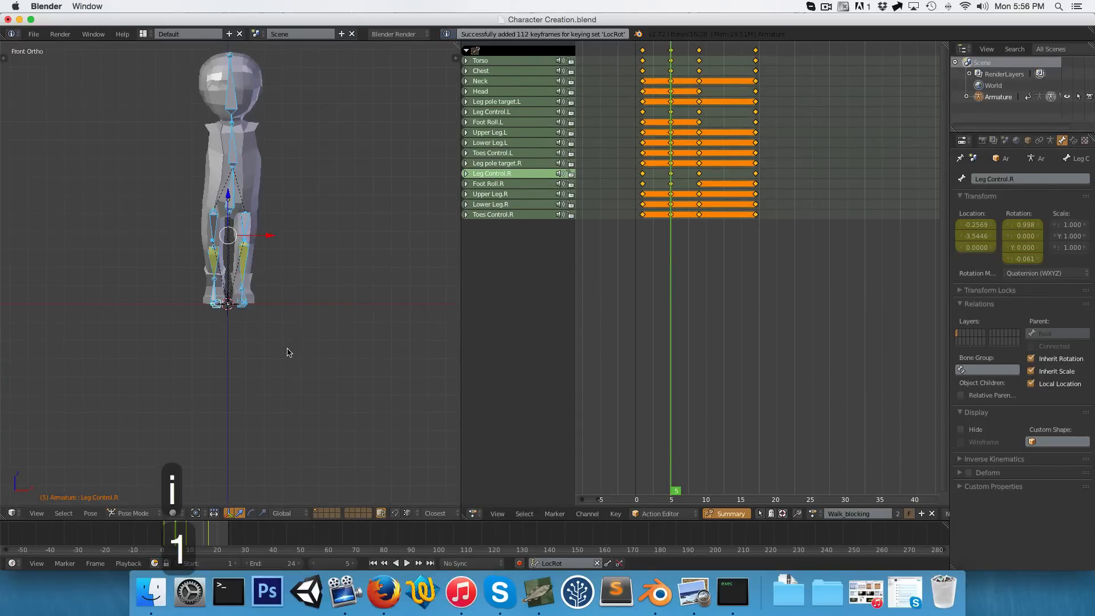
left_click(646, 215)
key("alt+a")
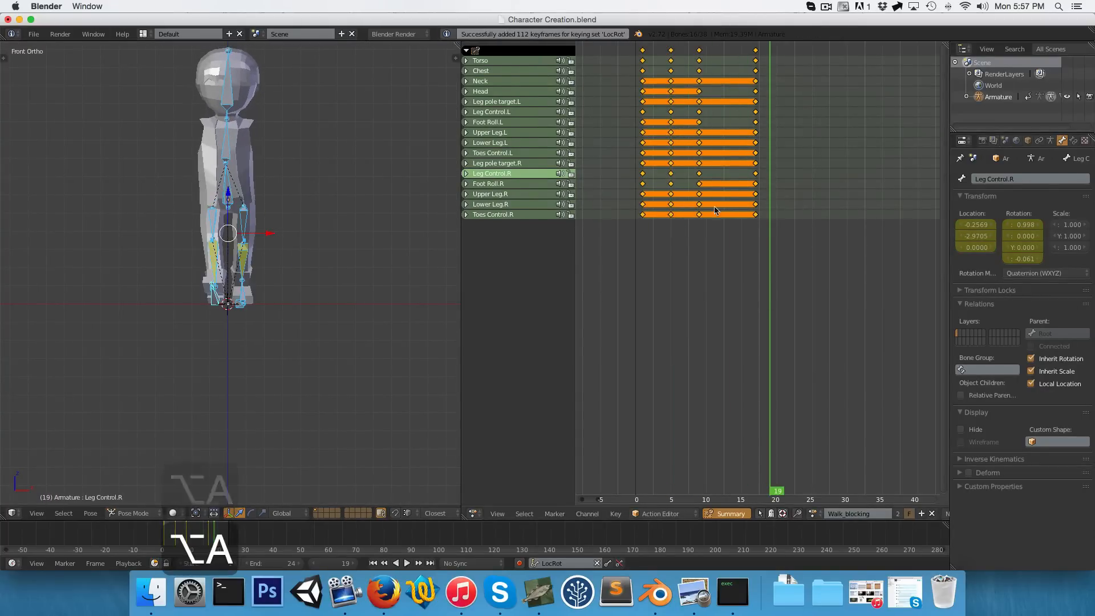
At frame 13, swing the Leg Control.R bone forward in the side view and rotate it to flatten the raised foot
left_click_drag(734, 209, 726, 209)
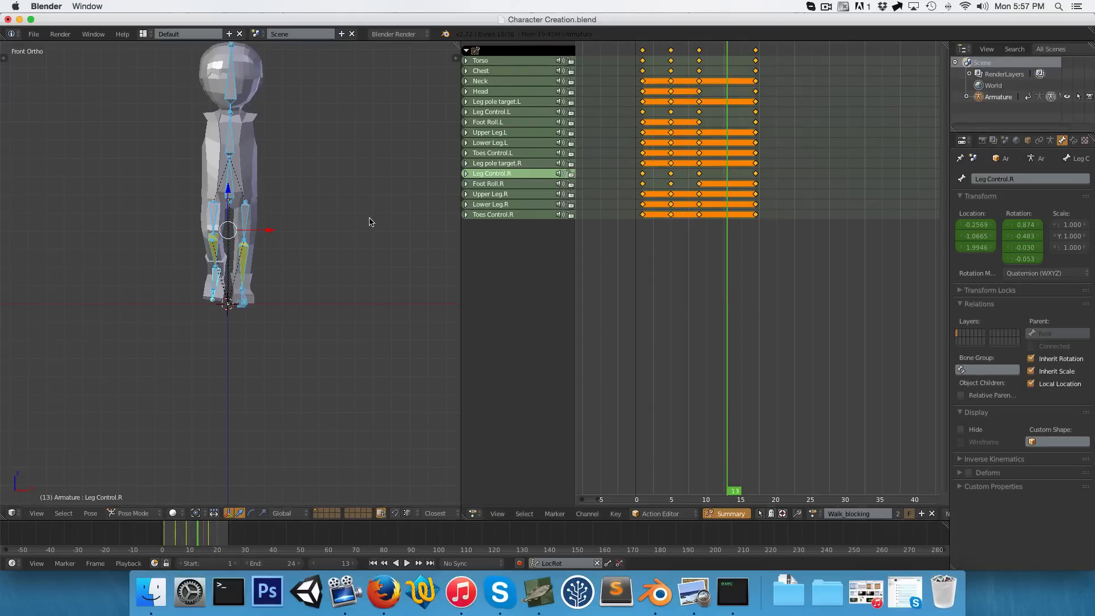
key("KP_3")
scroll(284, 245, "up", 3)
key("a")
scroll(247, 190, "down", 2)
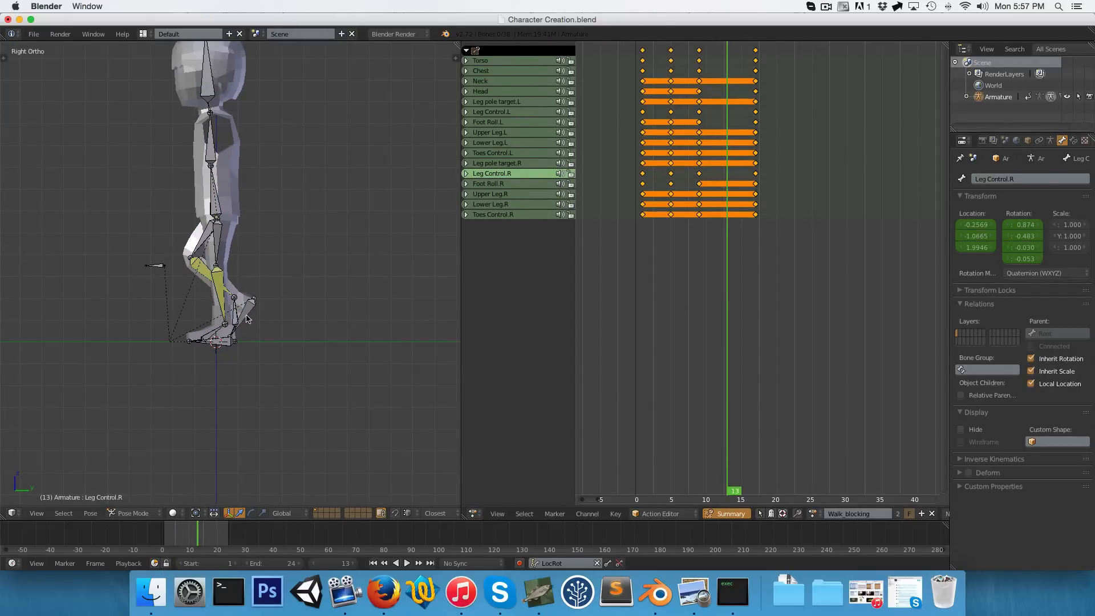
key("g")
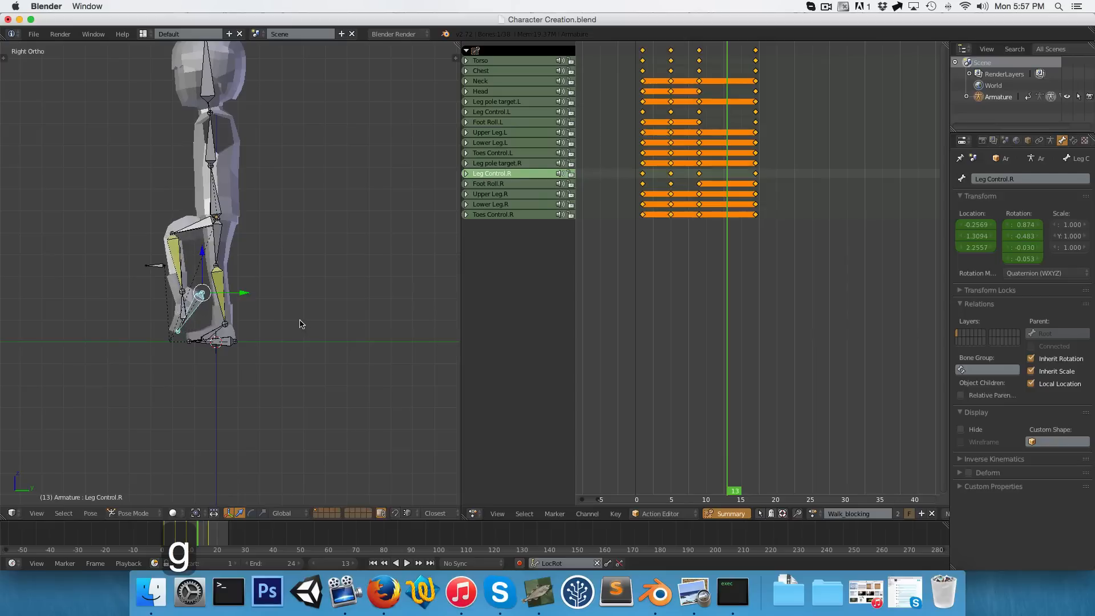
left_click(300, 323)
key("r")
left_click(259, 274)
Lower the Leg Control.R bone about 1.1 toward the ground and fine-tune its forward position
key("g")
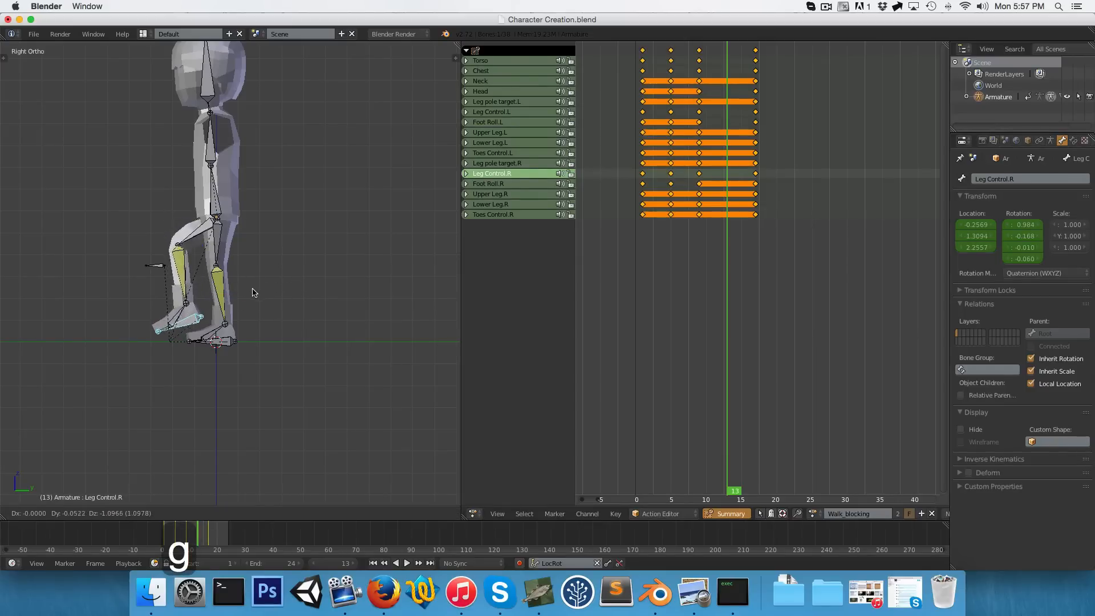
left_click(255, 293)
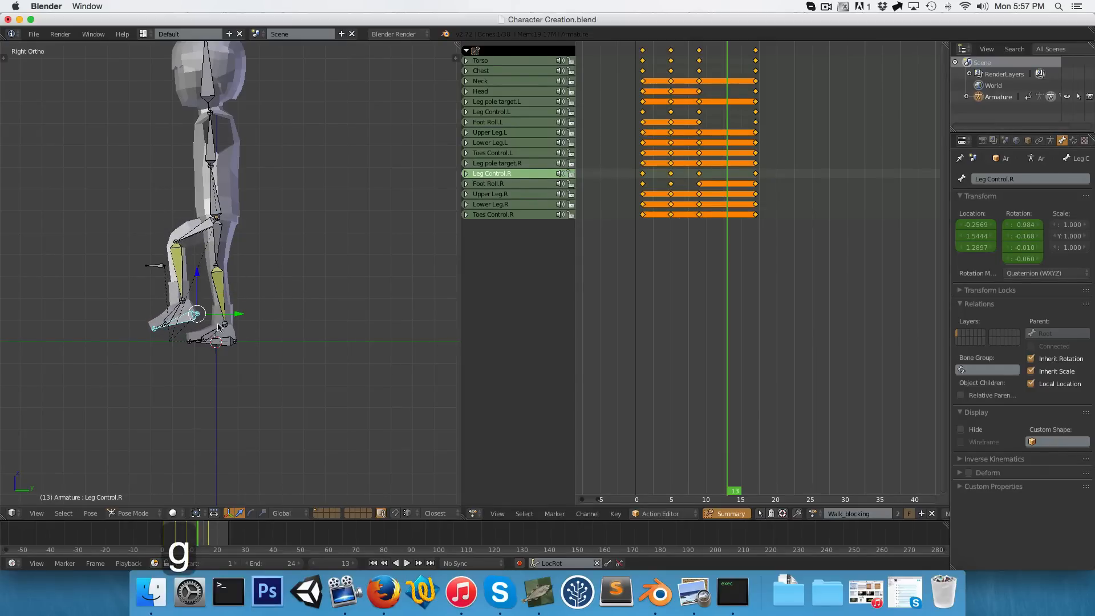
key("g")
left_click(172, 309)
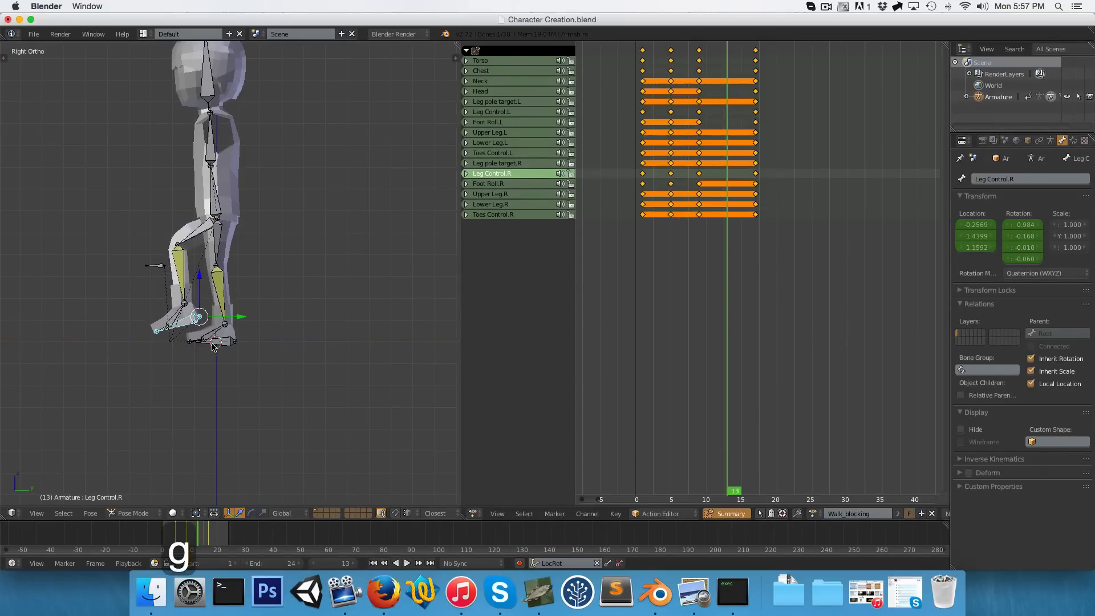
Move the Leg Control.L bone backward along global Y to a Y location of about -1.09
right_click(227, 343)
key("g")
key("y")
left_click(228, 344)
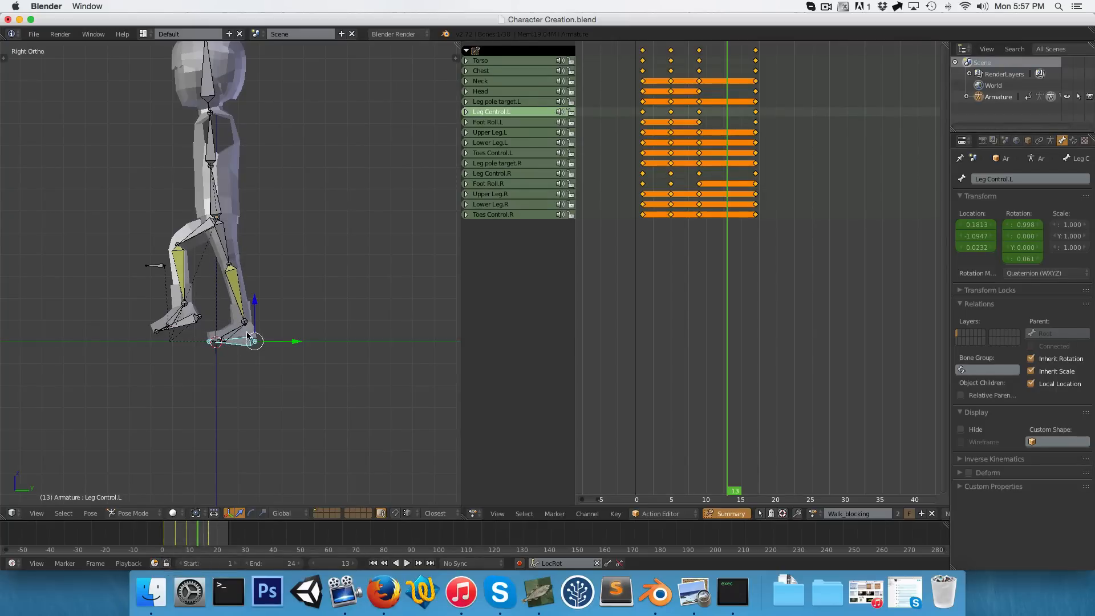
Rotate the Foot Roll.L bone about 16 degrees to lift the heel of the supporting left foot
scroll(236, 345, "up", 2)
right_click(242, 350)
key("r")
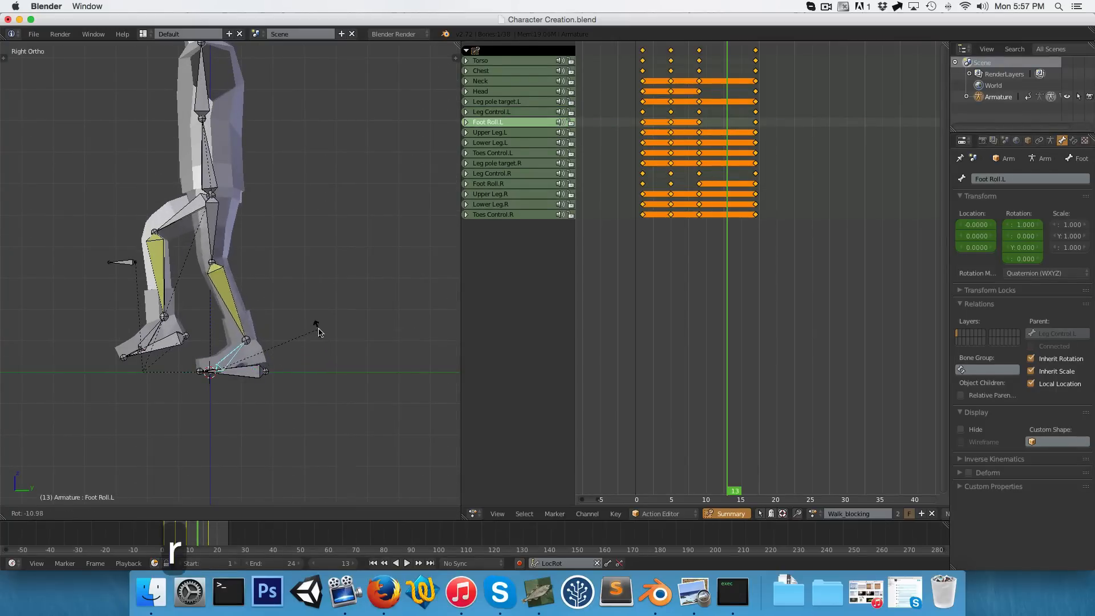
left_click(313, 323)
scroll(313, 323, "down", 2)
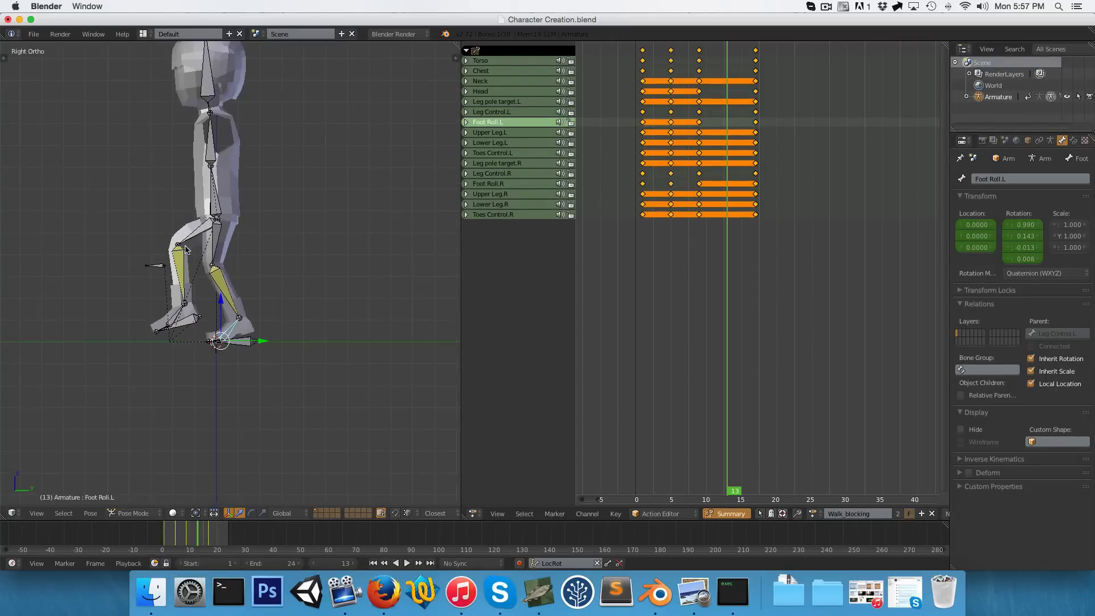
Raise the Torso bone along global Z to a Y location of about 0.185
right_click(216, 197)
key("g")
key("z")
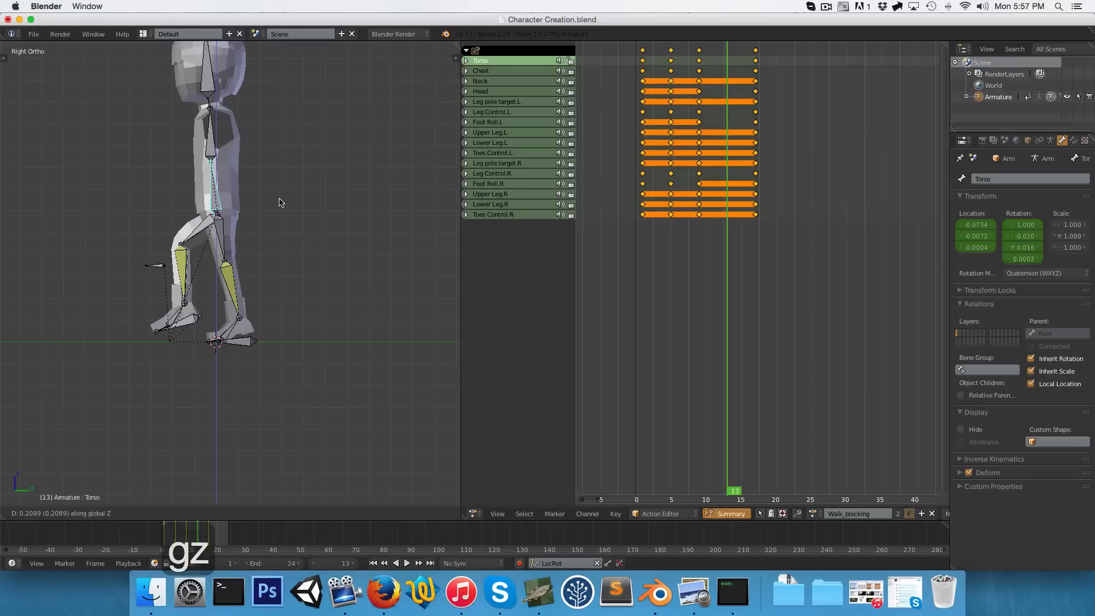
left_click(279, 204)
scroll(268, 212, "up", 2)
key("g")
key("z")
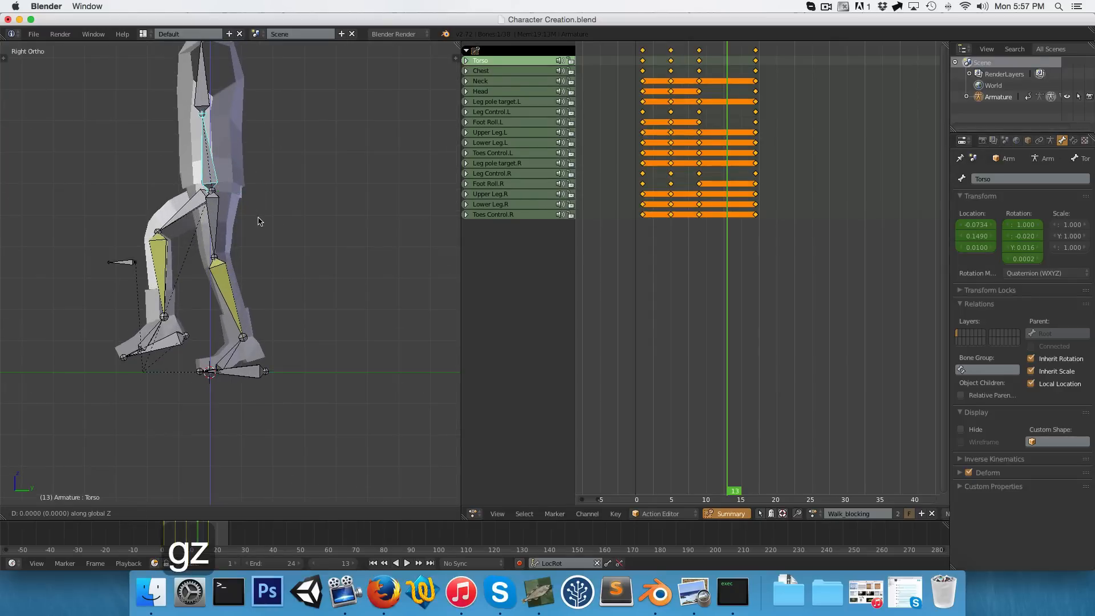
left_click(232, 368)
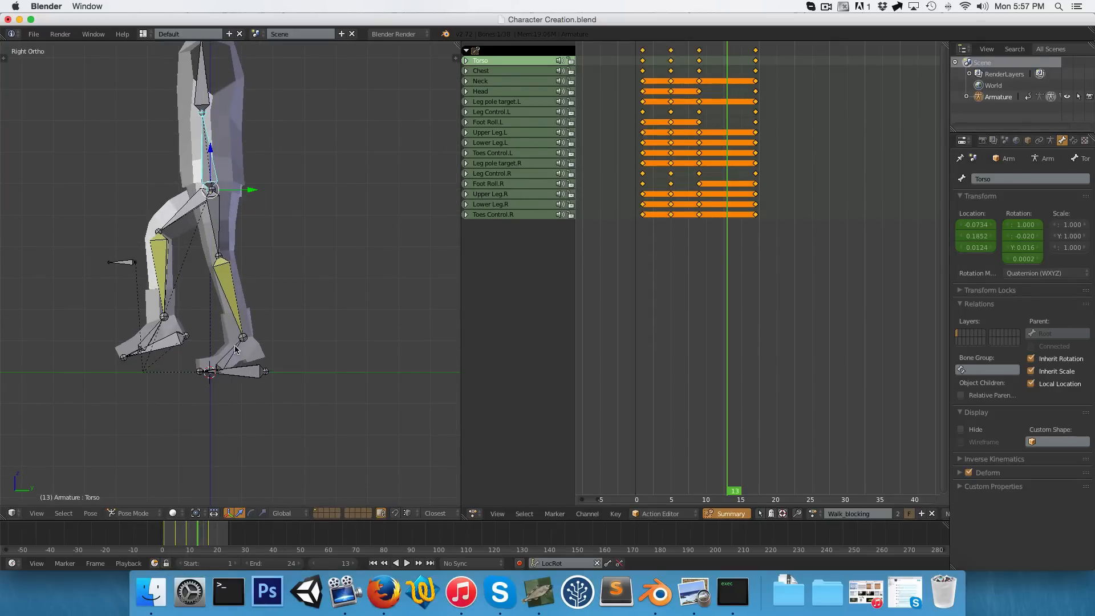
Slide the Leg Control.L bone farther back along global Y and rotate Foot Roll.L to lift the supporting heel slightly more
right_click(235, 350)
right_click(251, 373)
key("g")
key("y")
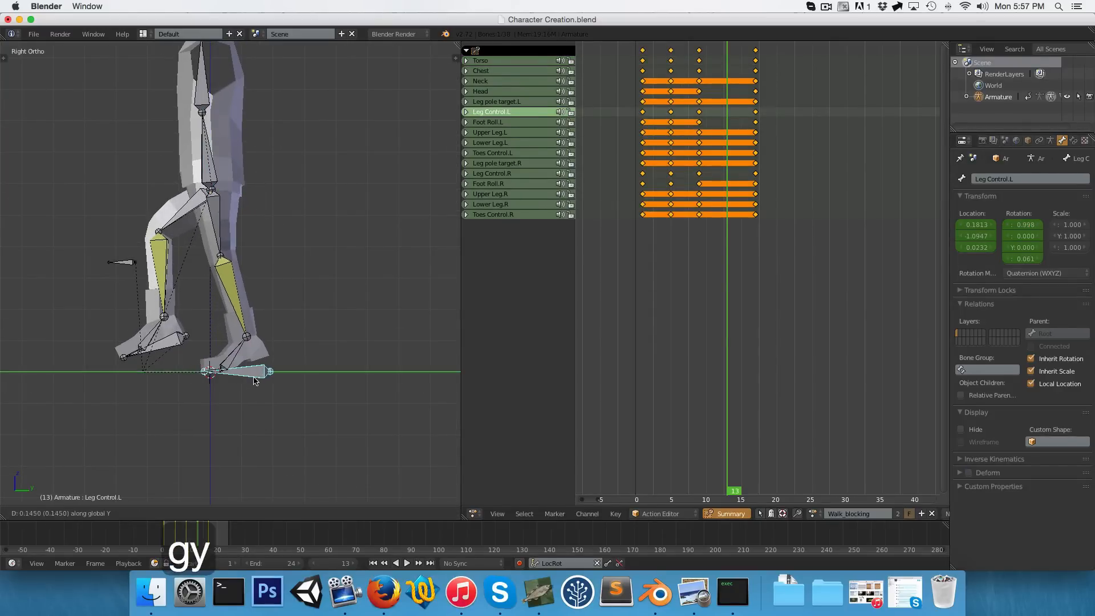
left_click(256, 381)
right_click(236, 349)
key("r")
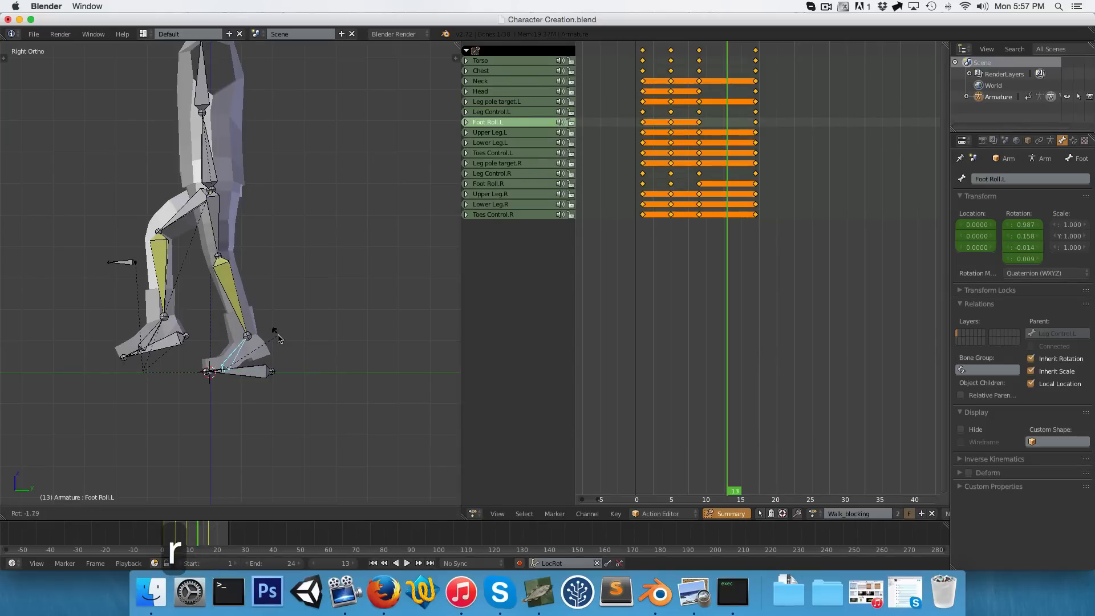
left_click(247, 381)
right_click(249, 374)
key("g")
key("y")
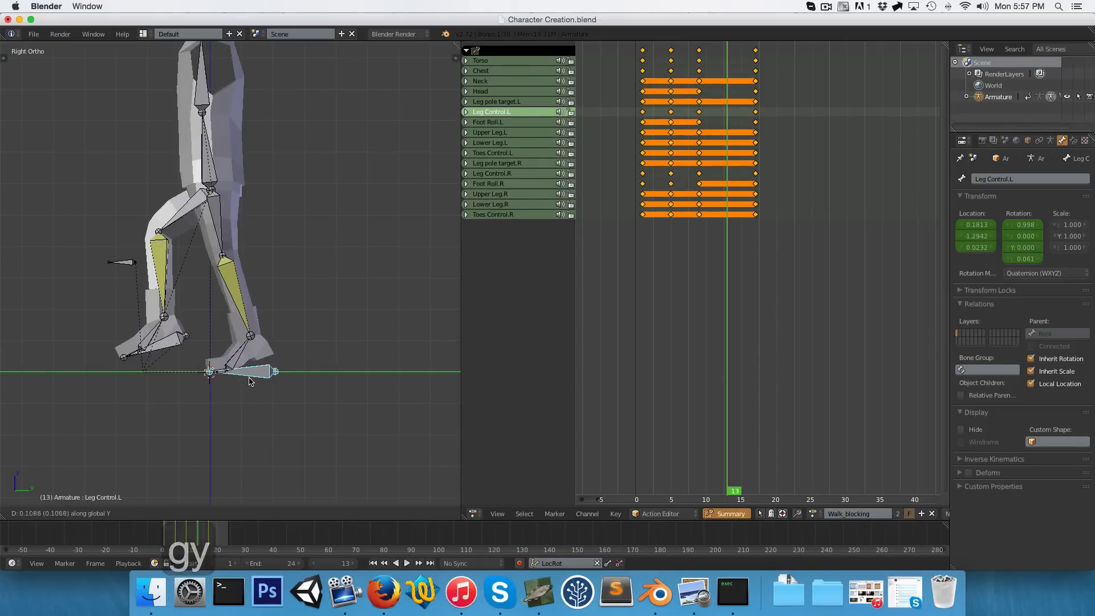
left_click(204, 327)
Move the Leg Control.R bone back and down to a location of about Y 1.26 and Z 1.08
scroll(204, 326, "down", 1, "shift")
right_click(197, 318)
key("g")
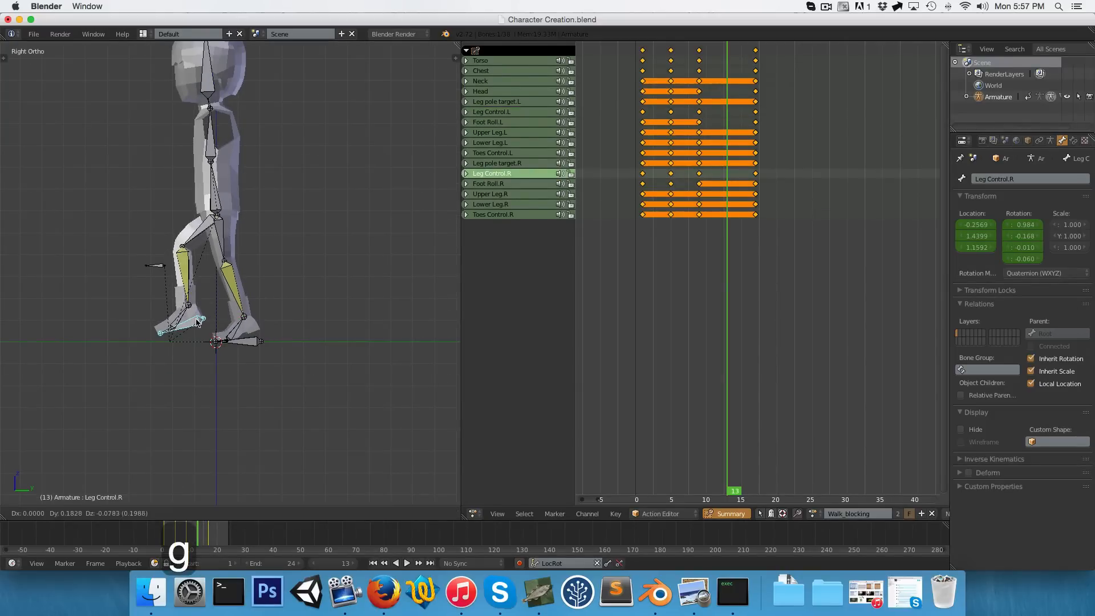
left_click(194, 328)
Tilt the Torso bone slightly sideways in the front view
key("KP_1")
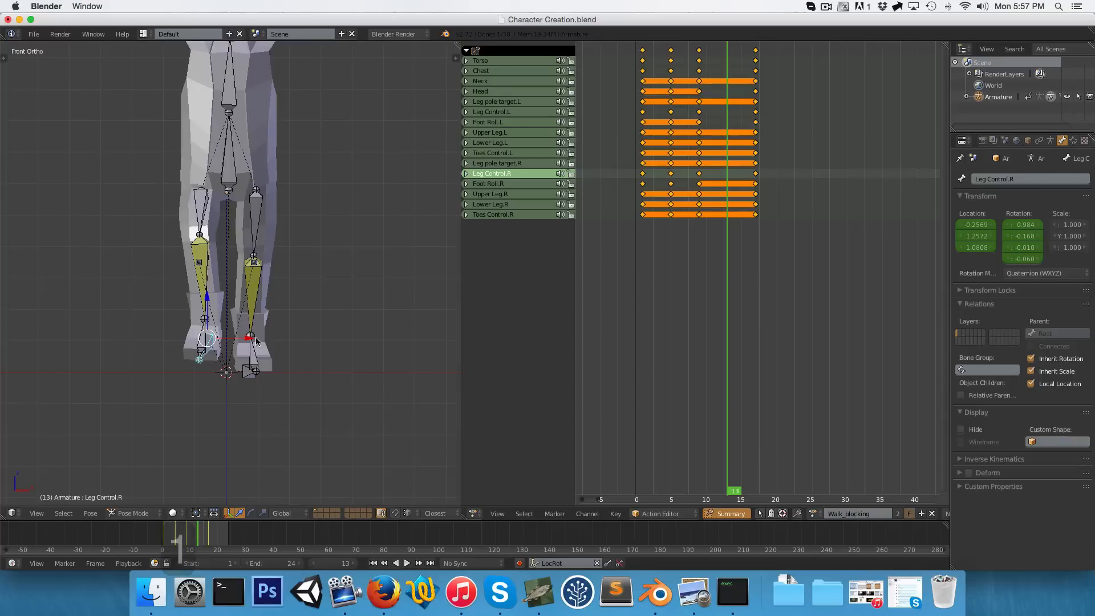
right_click(228, 165)
scroll(274, 222, "up", 3, "shift")
key("r")
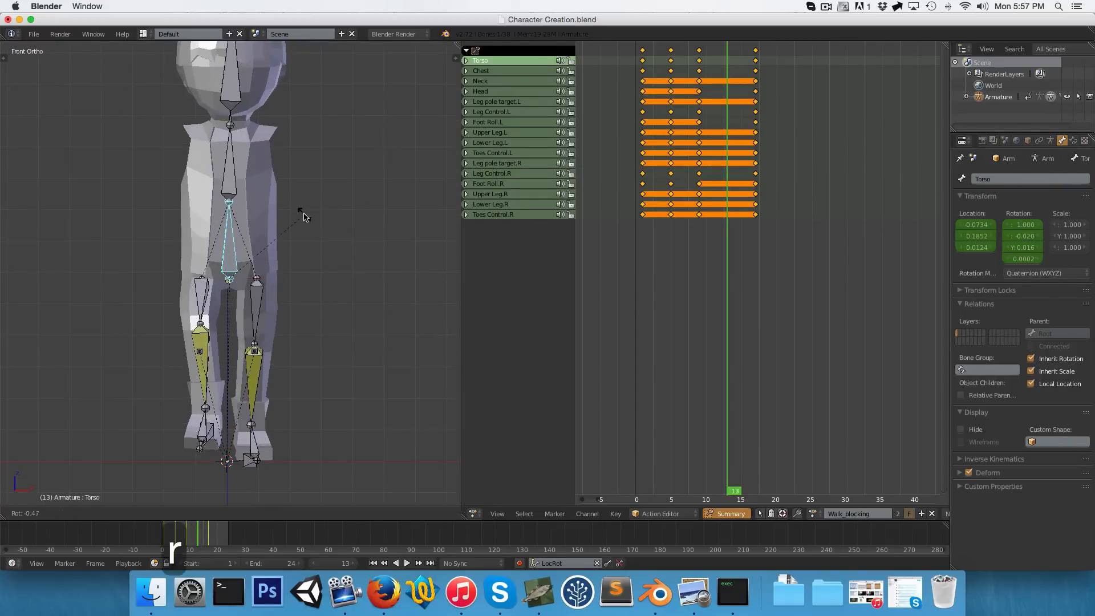
right_click(304, 216)
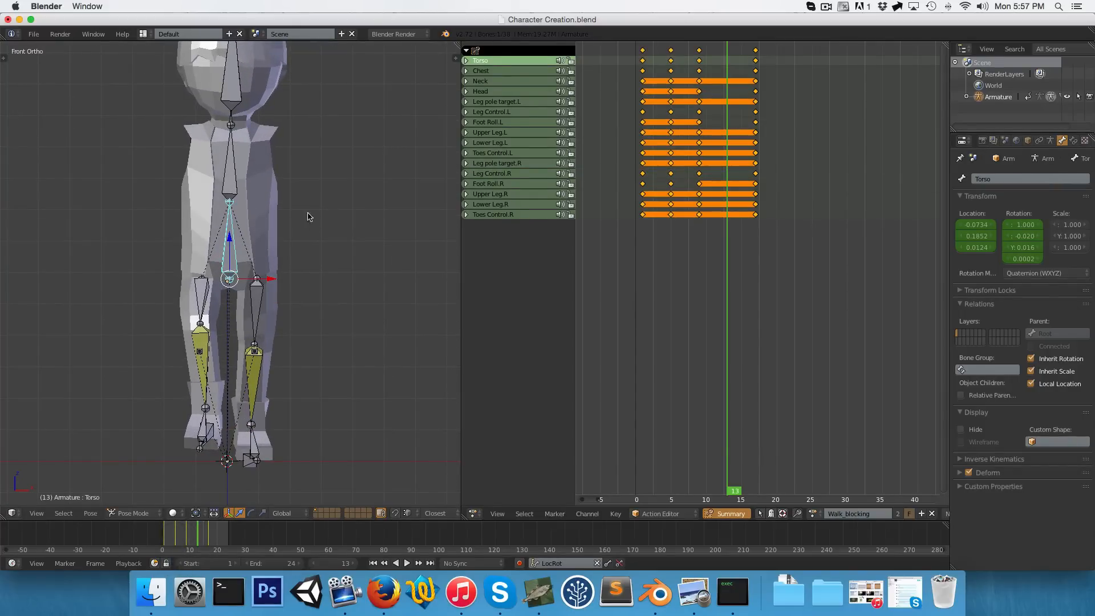
key("r")
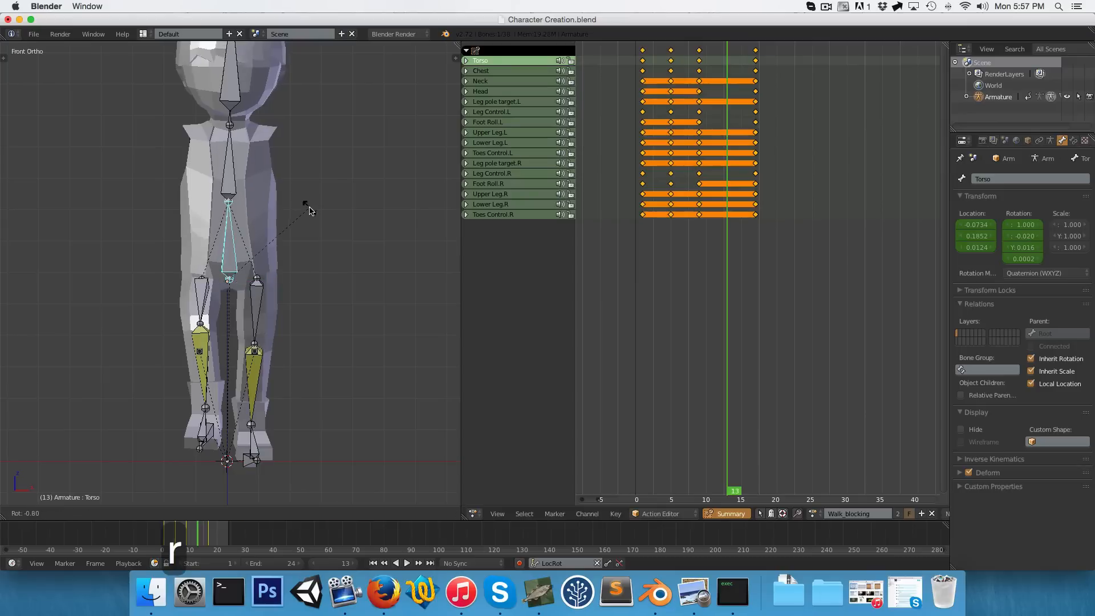
left_click(306, 210)
Twist the Torso bone by about -3.65 degrees in the top view
key("KP_3")
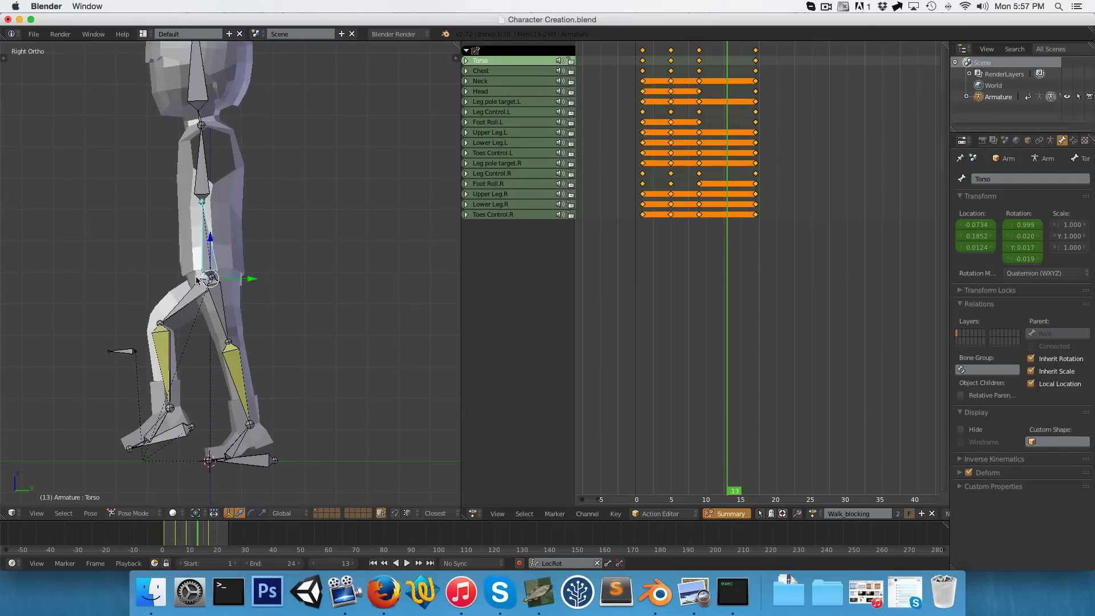
key("KP_7")
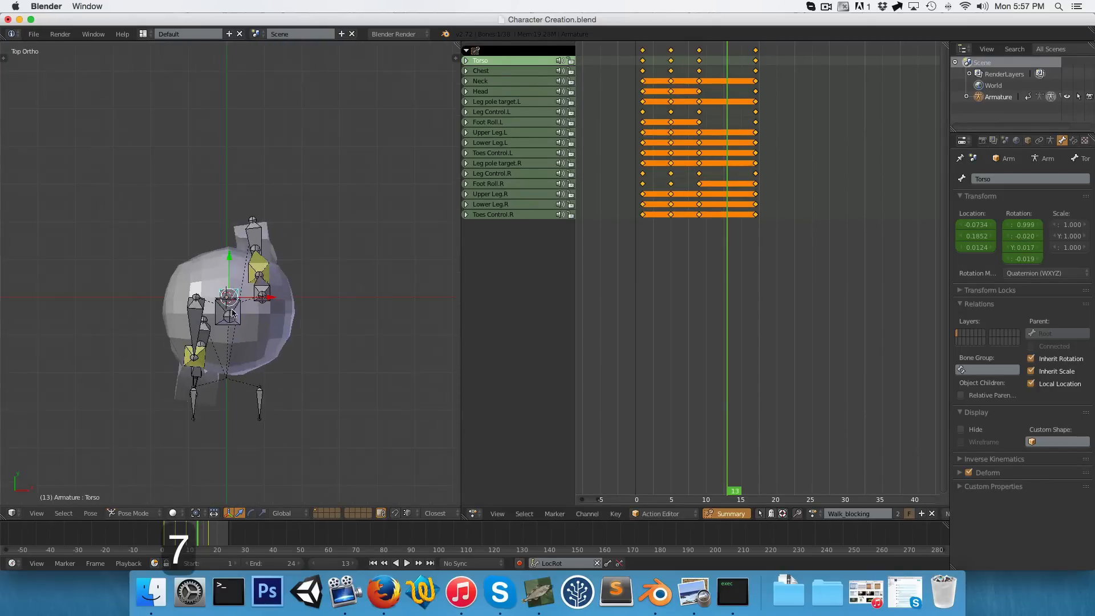
key("r")
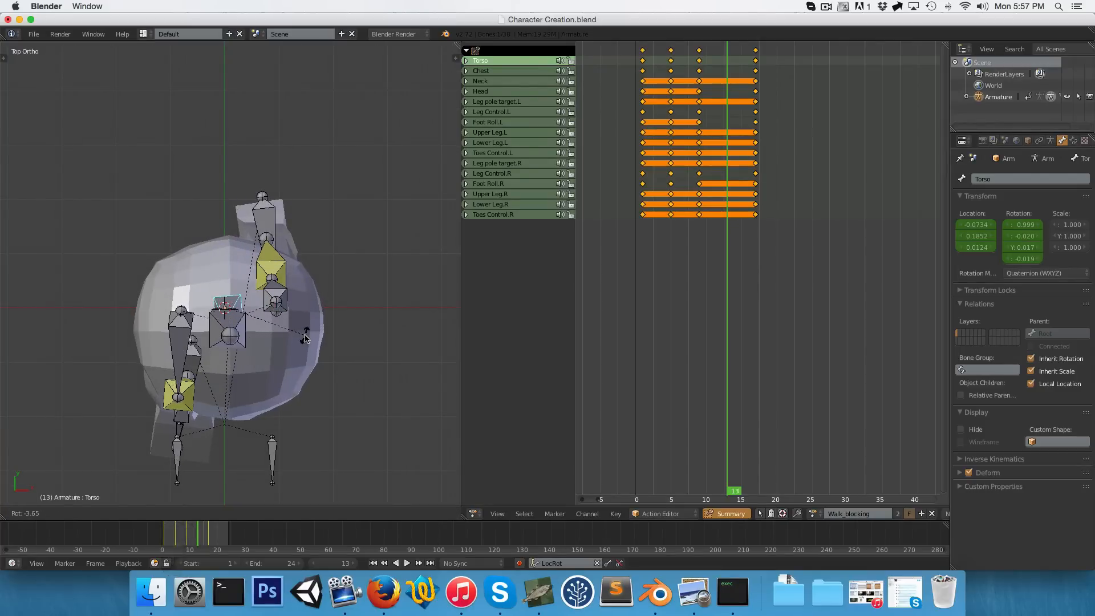
left_click(305, 338)
Rotate the Chest bone slightly in the front view to counter the torso's tilt
key("KP_1")
right_click(213, 119)
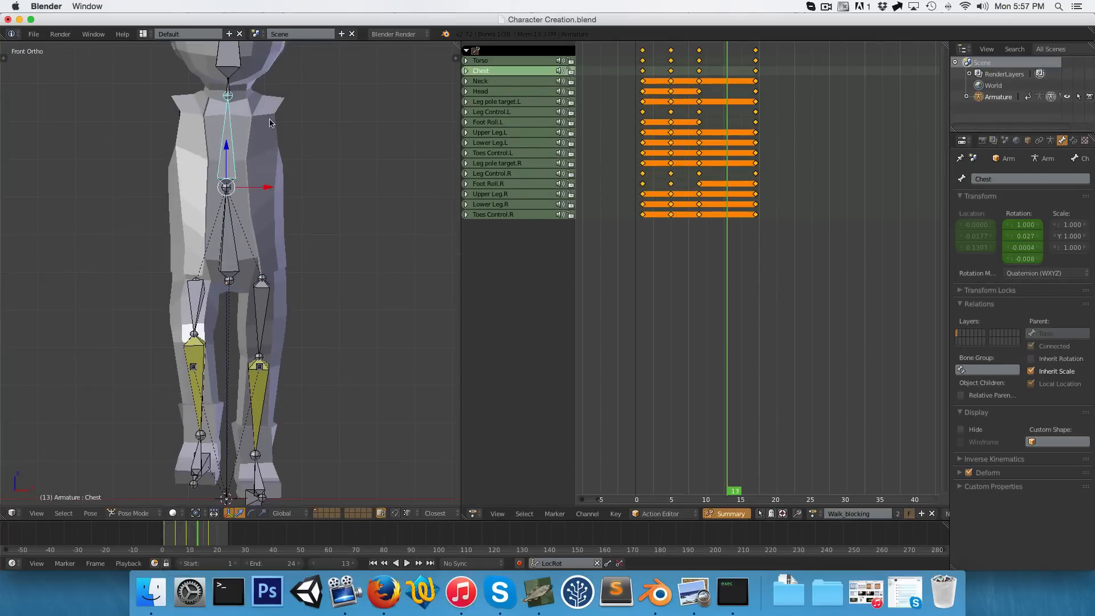
key("r")
left_click(302, 122)
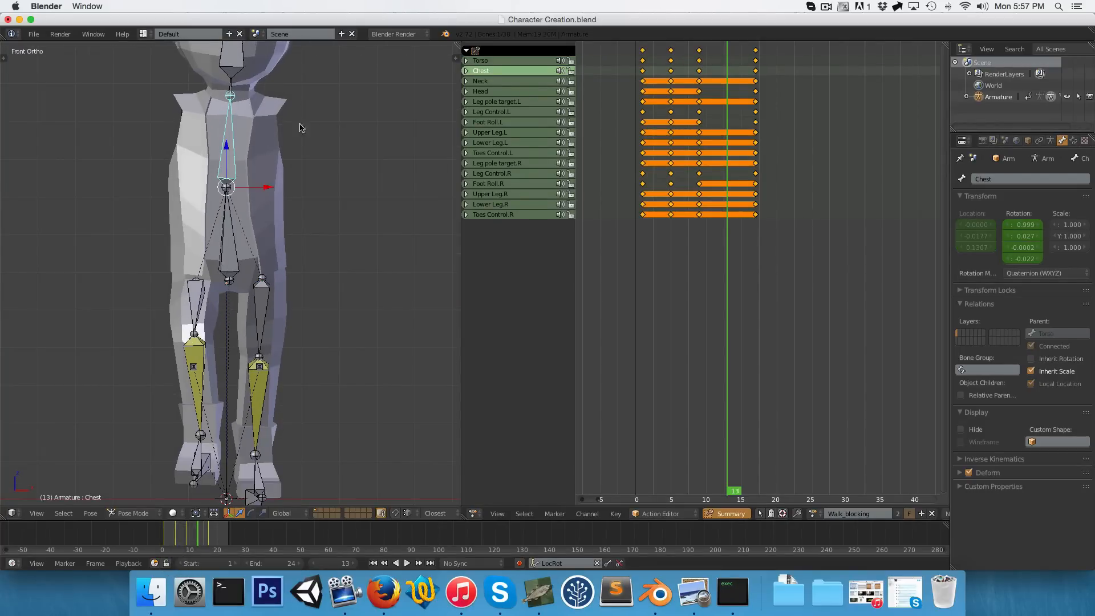
In the side view, rotate the Foot Roll.L bone slightly further to raise the supporting left heel
key("KP_3")
scroll(238, 275, "up", 3)
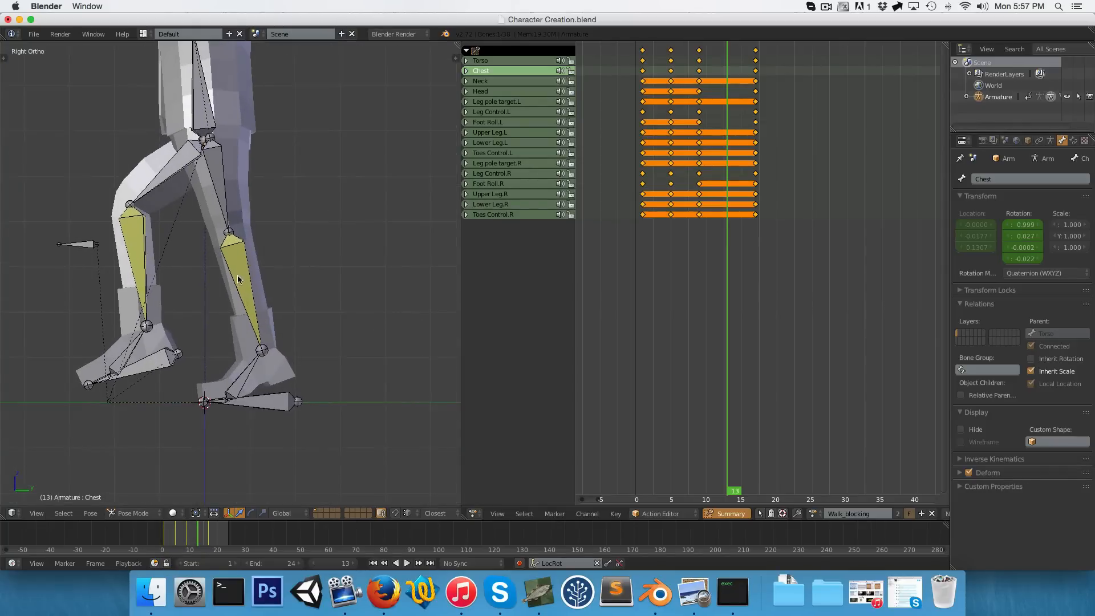
right_click(271, 376)
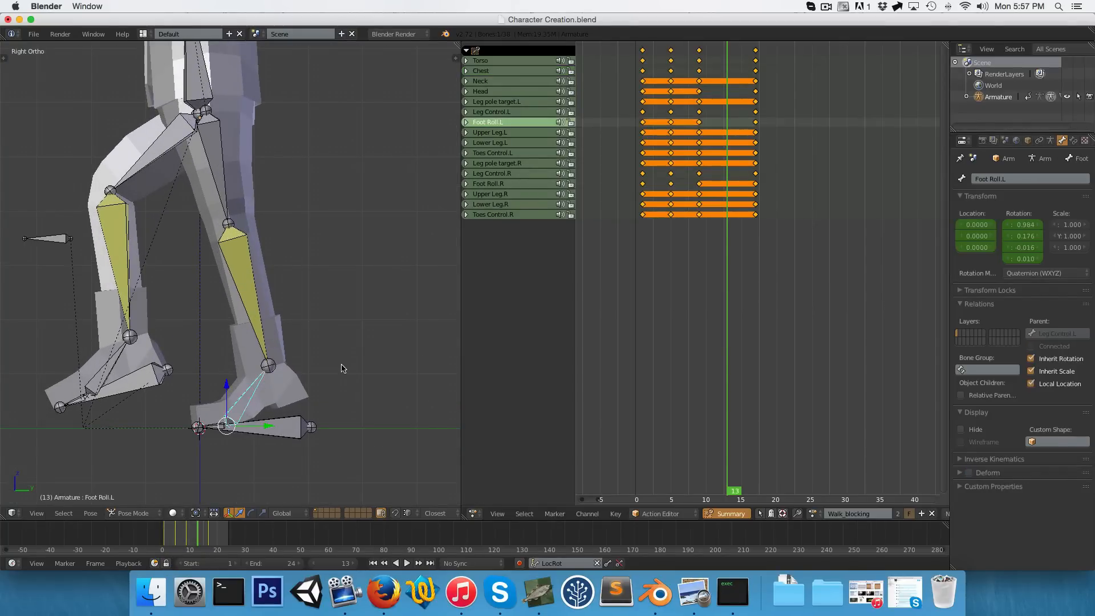
key("r")
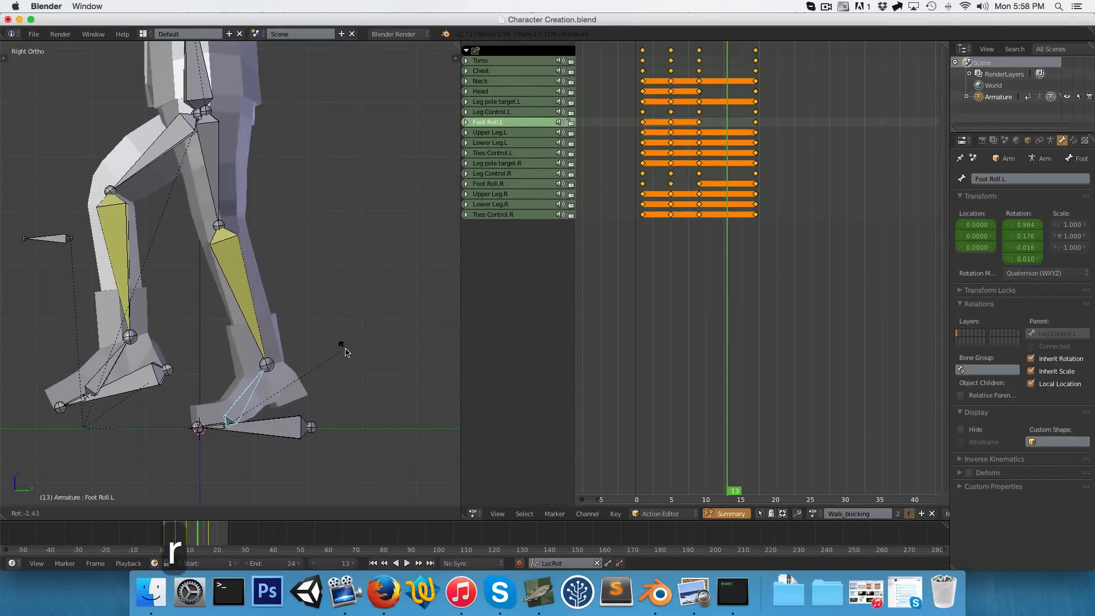
left_click(376, 362)
scroll(323, 373, "down", 5)
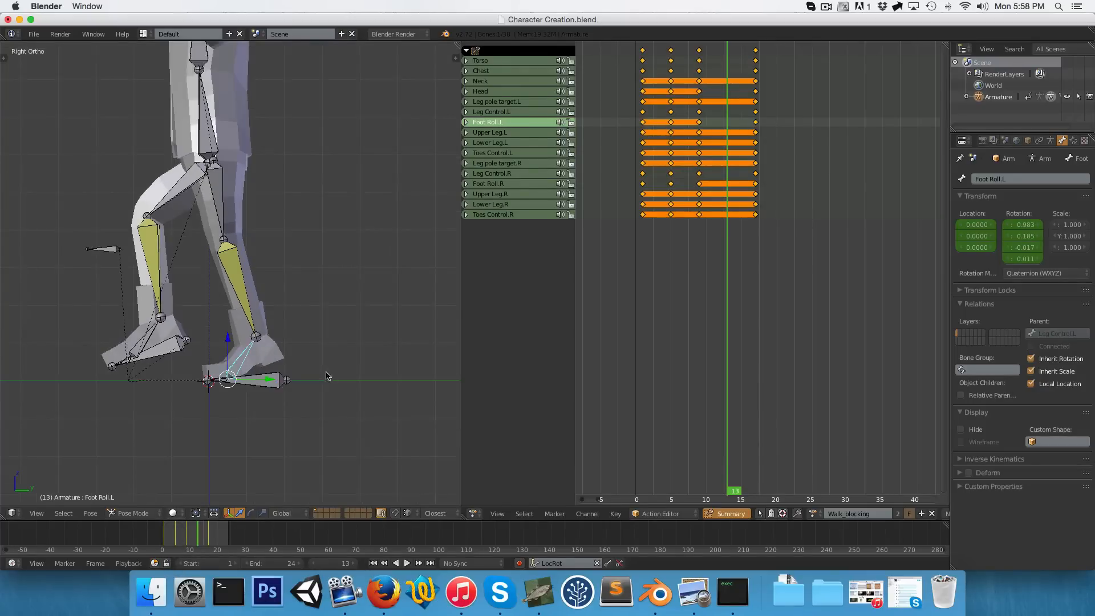
Select all bones and insert LocRot keyframes for the high pose at frame 13
key("a")
key("a")
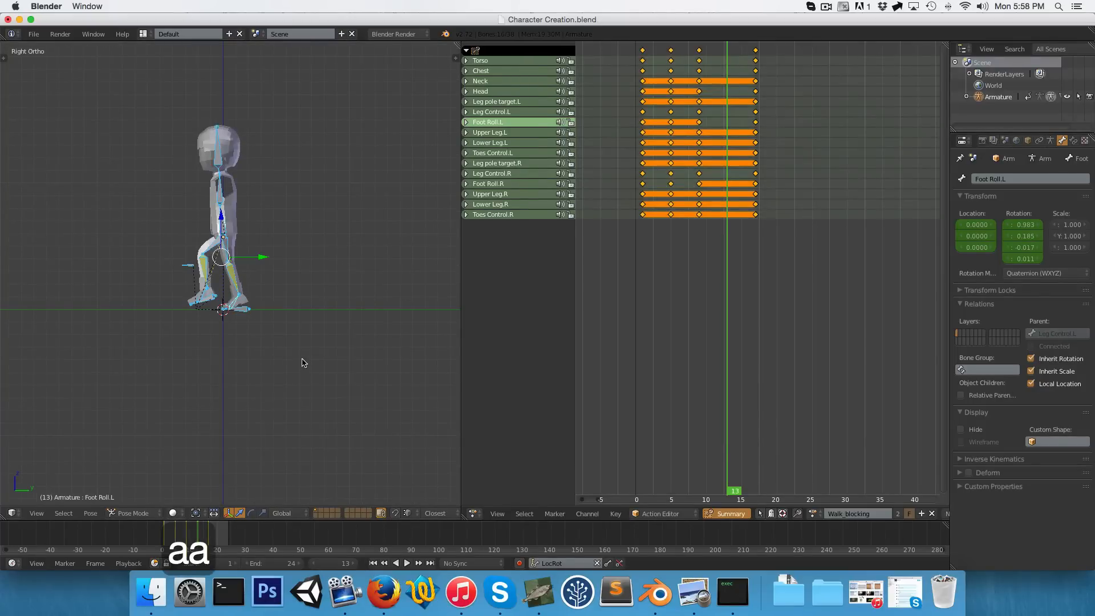
key("i")
Play and scrub the walk animation from the side and front views to check the motion between the blocked poses
left_click(756, 229)
left_click_drag(756, 229, 580, 225)
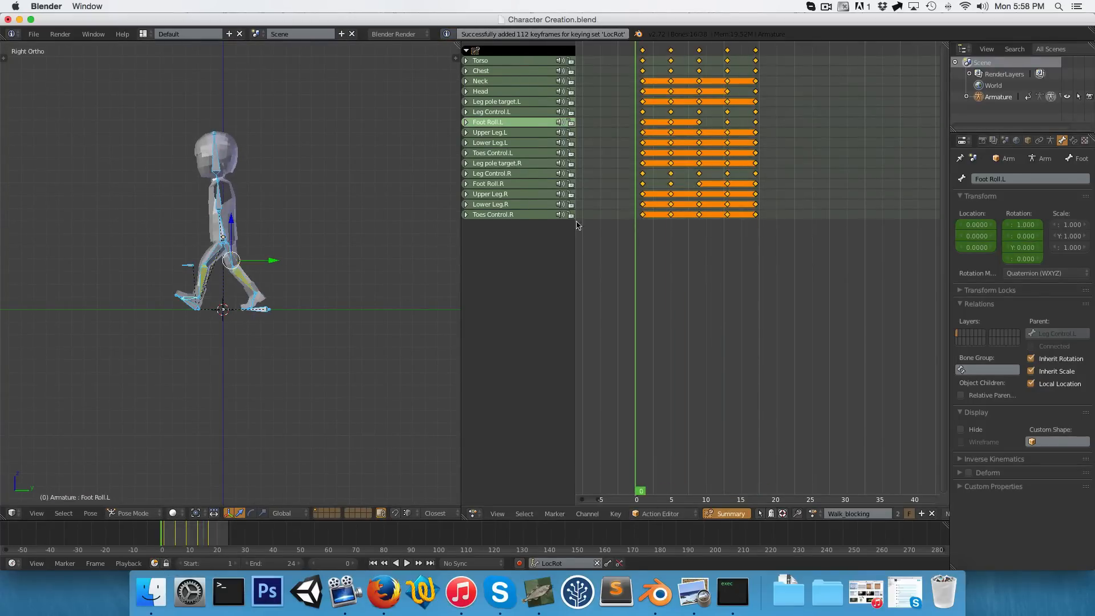
scroll(254, 313, "up", 4)
key("a")
key("alt+a")
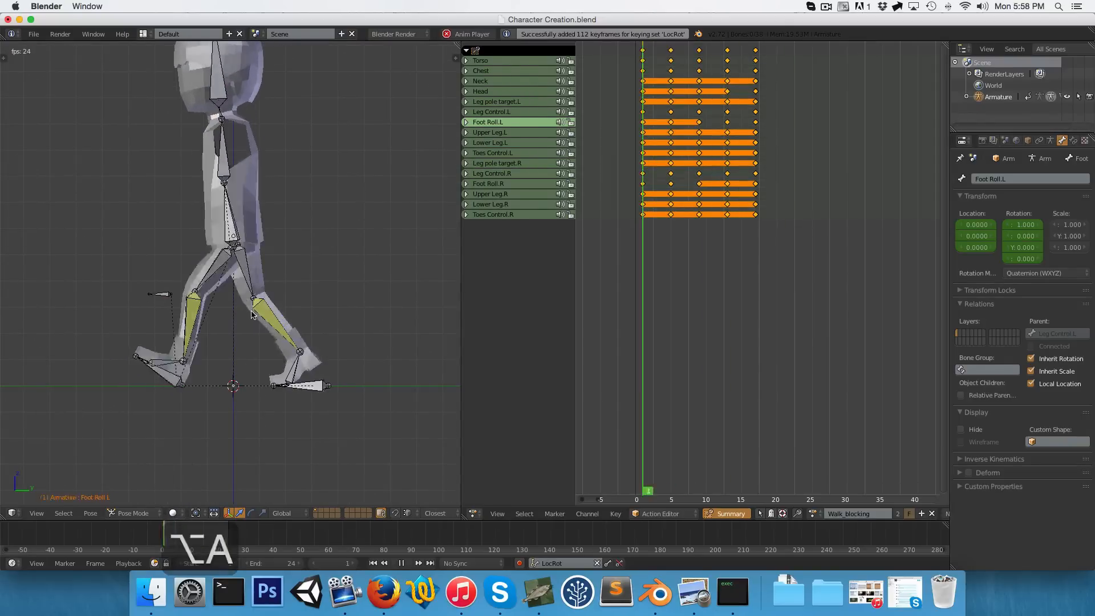
key("KP_1")
key("alt+a")
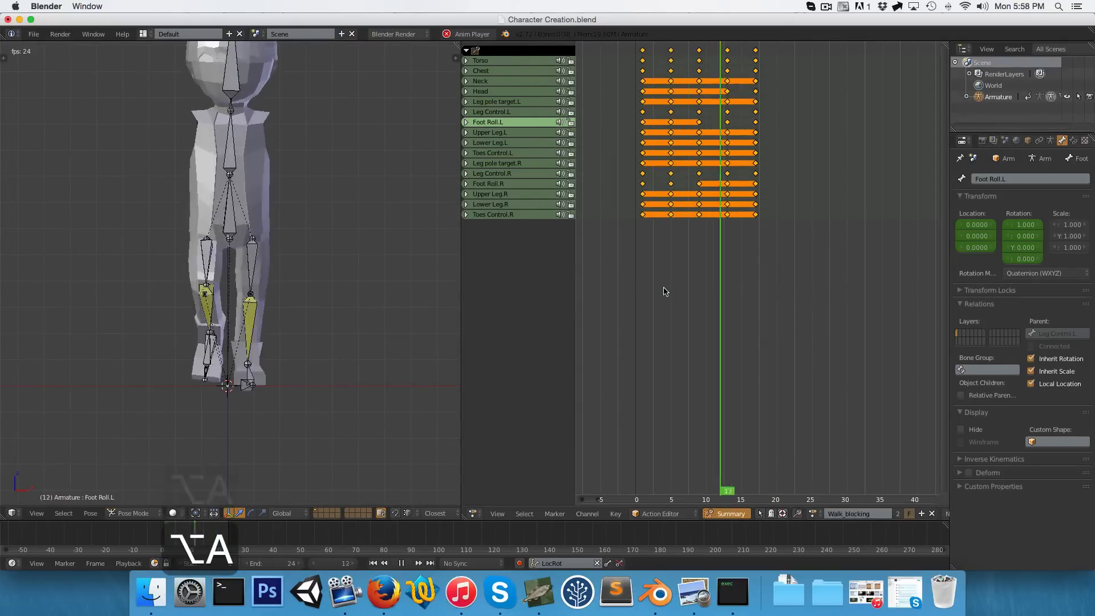
key("alt+a")
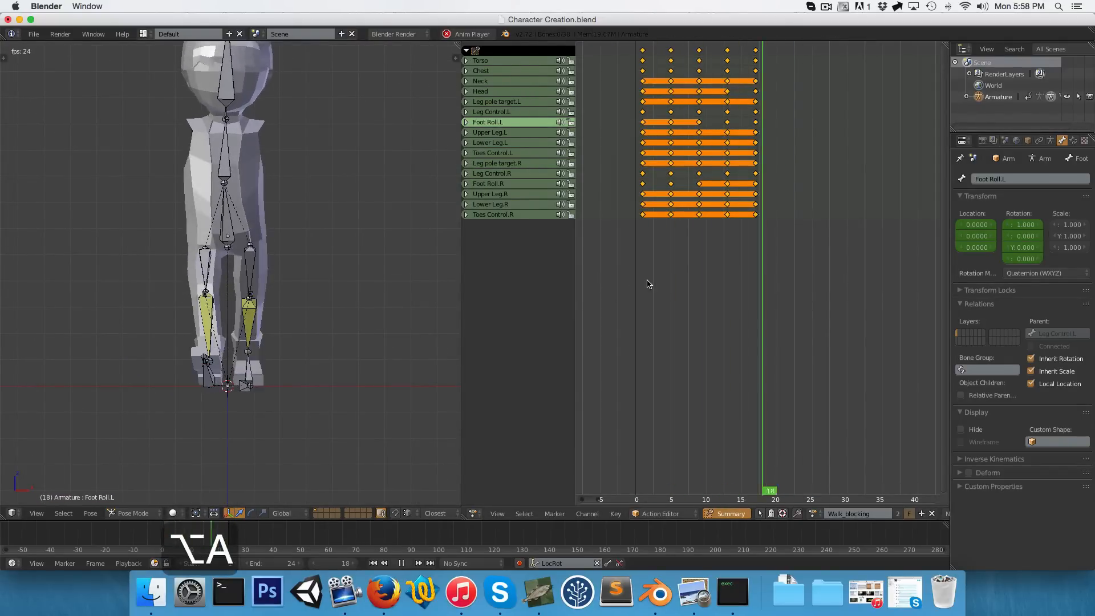
key("alt+a")
key("alt+a")
key("KP_3")
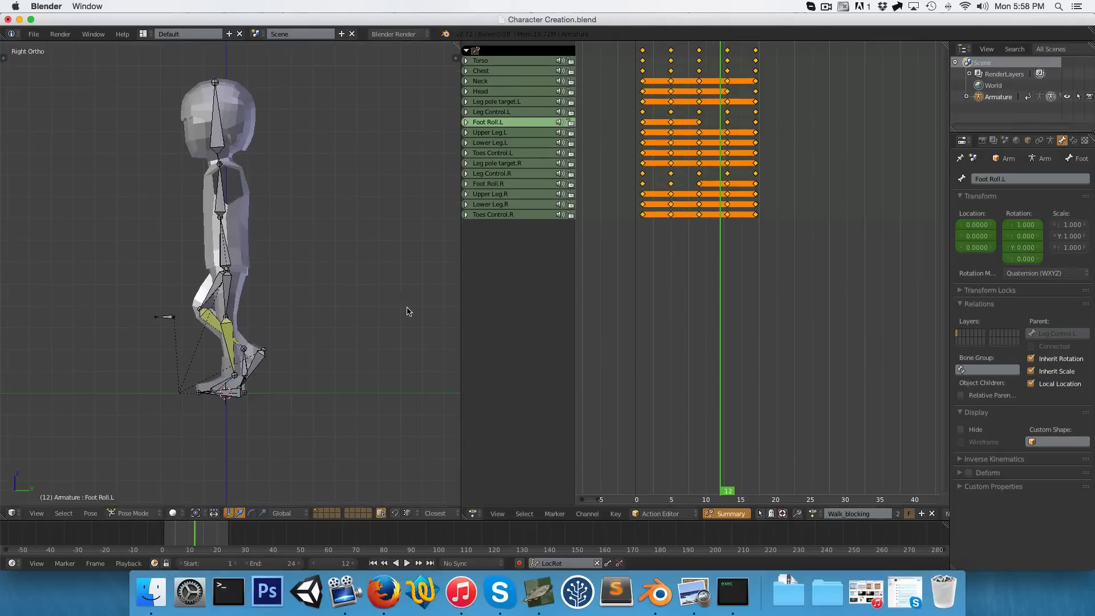
middle_click_drag(715, 233, 694, 225)
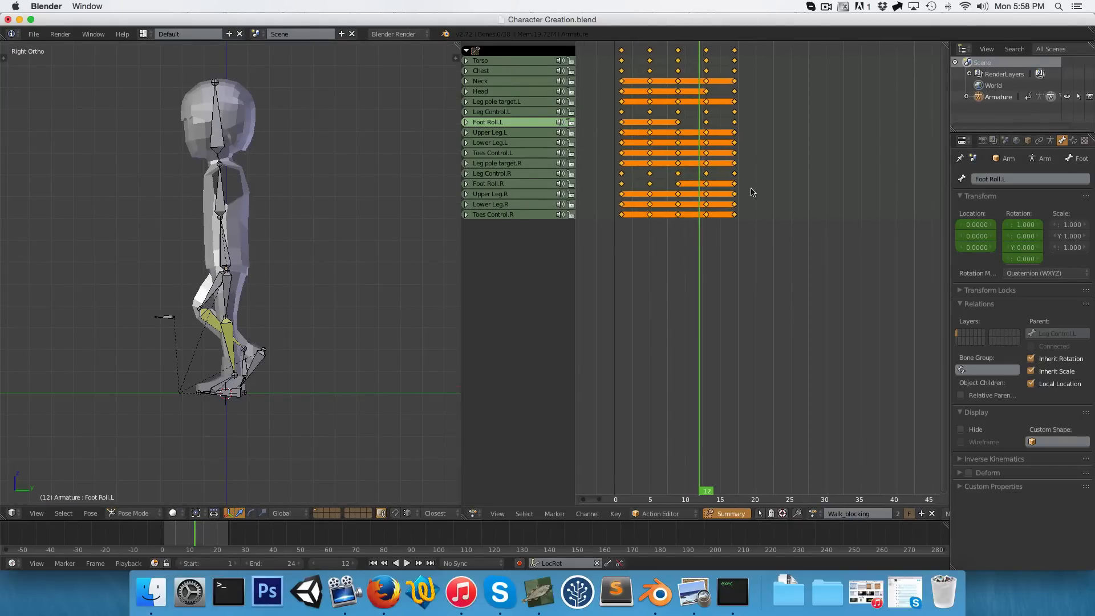
left_click_drag(808, 191, 631, 214)
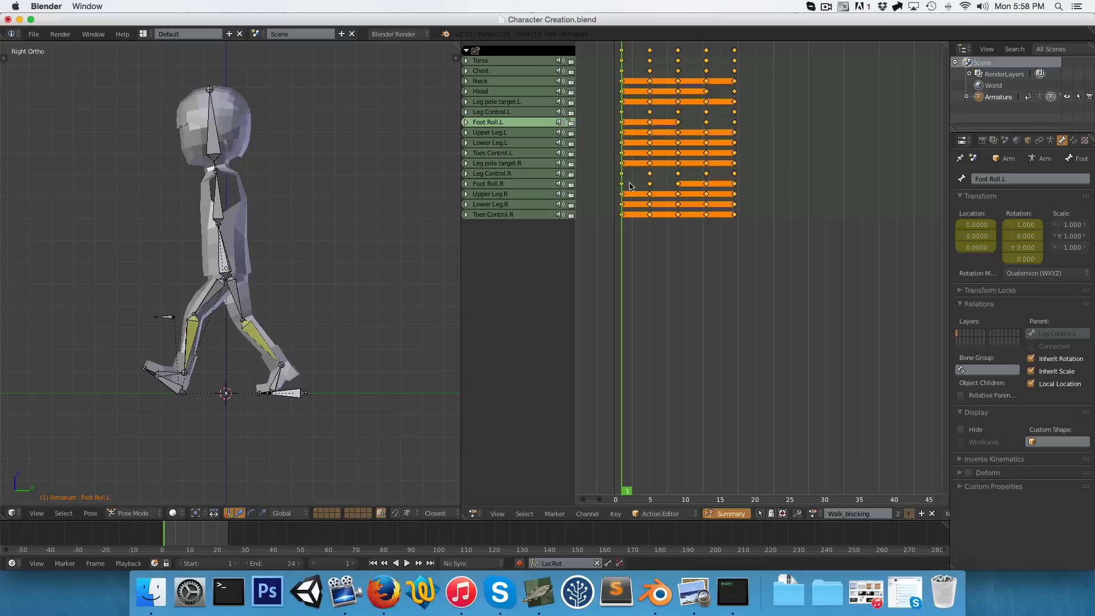
Duplicate the keyframes at frames 5 to 17 and place the copies 16 frames later, at frames 21 to 33
key("a")
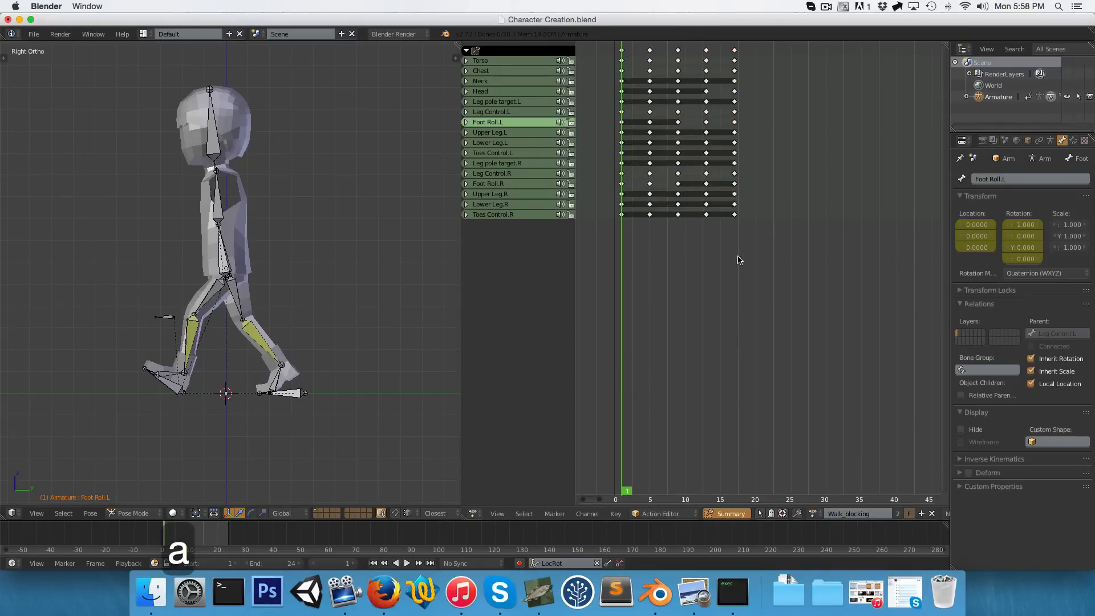
left_click_drag(774, 287, 632, 31)
middle_click_drag(626, 102, 615, 76)
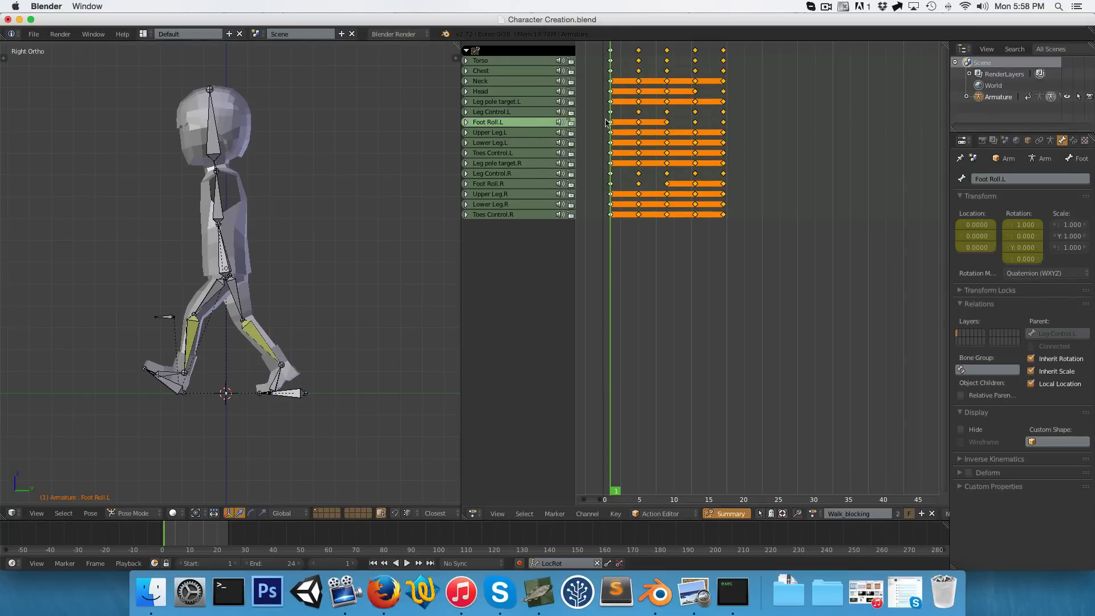
key("shift+d")
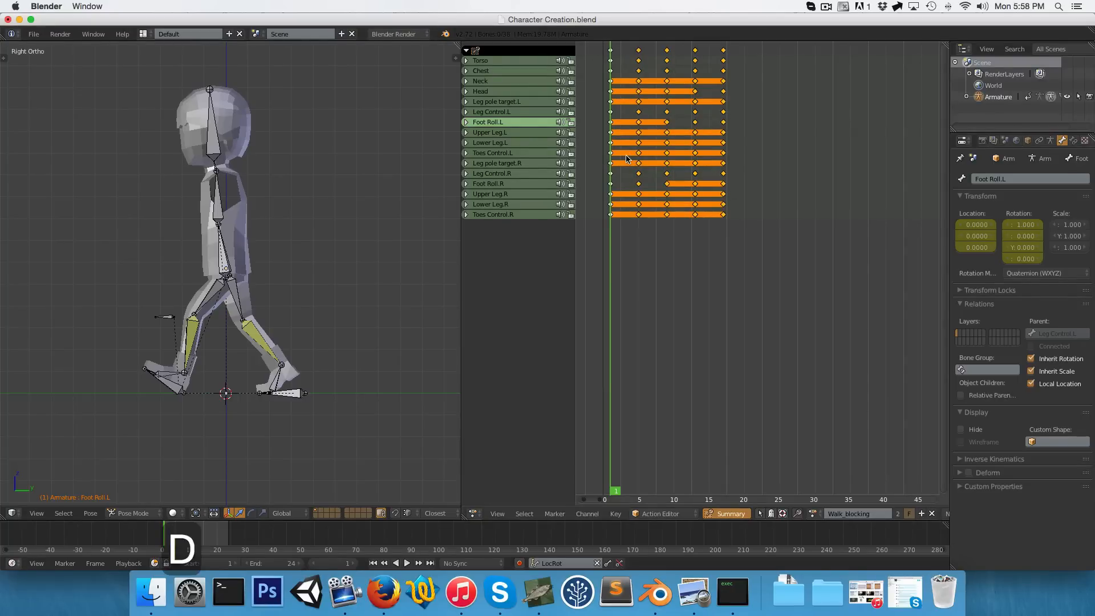
left_click(742, 158)
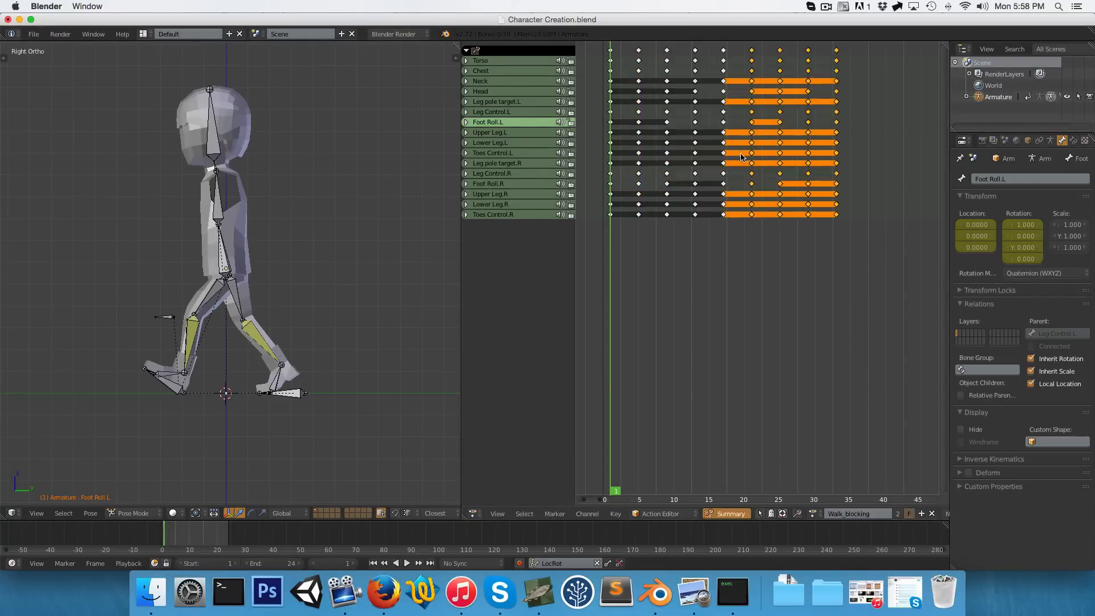
At frame 21, select all bones, copy the pose, paste it mirrored and insert LocRot keyframes
left_click(752, 187)
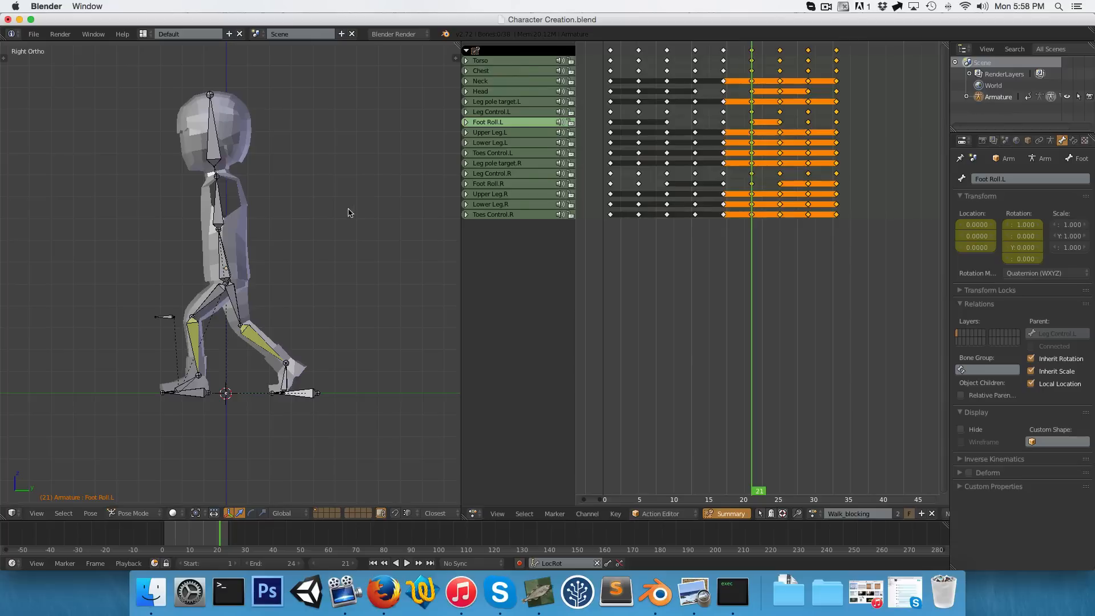
key("a")
key("a")
key("a")
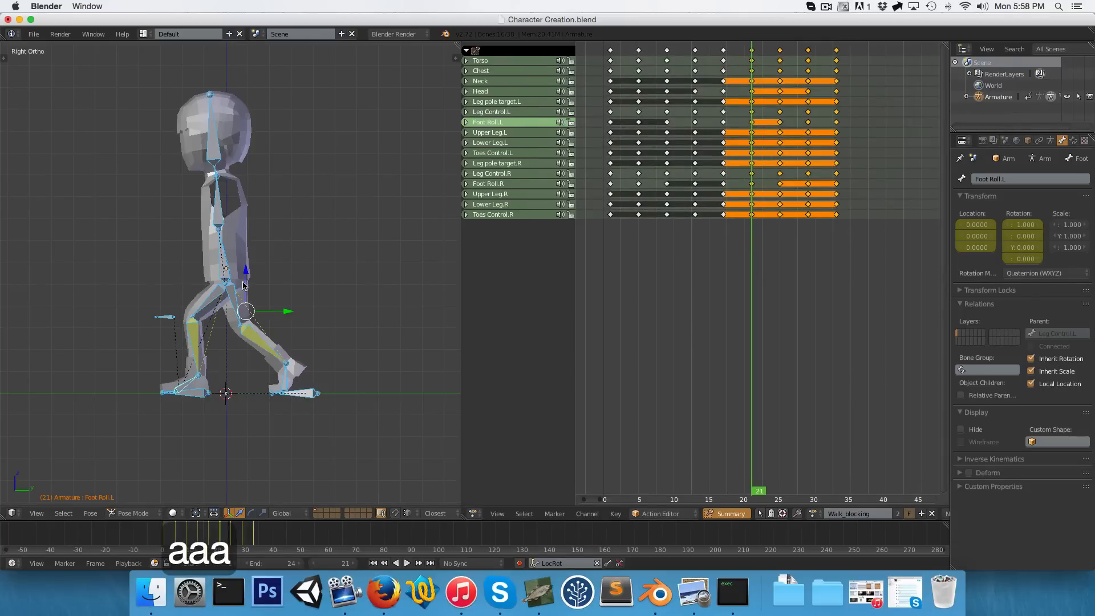
key("ctrl+c")
key("ctrl+shift+v")
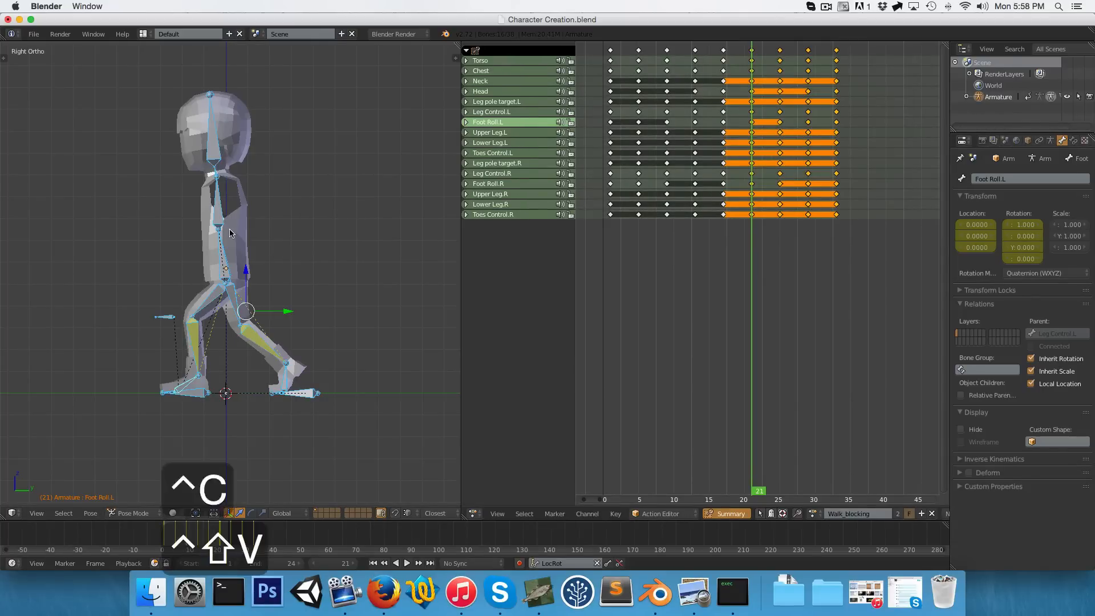
key("i")
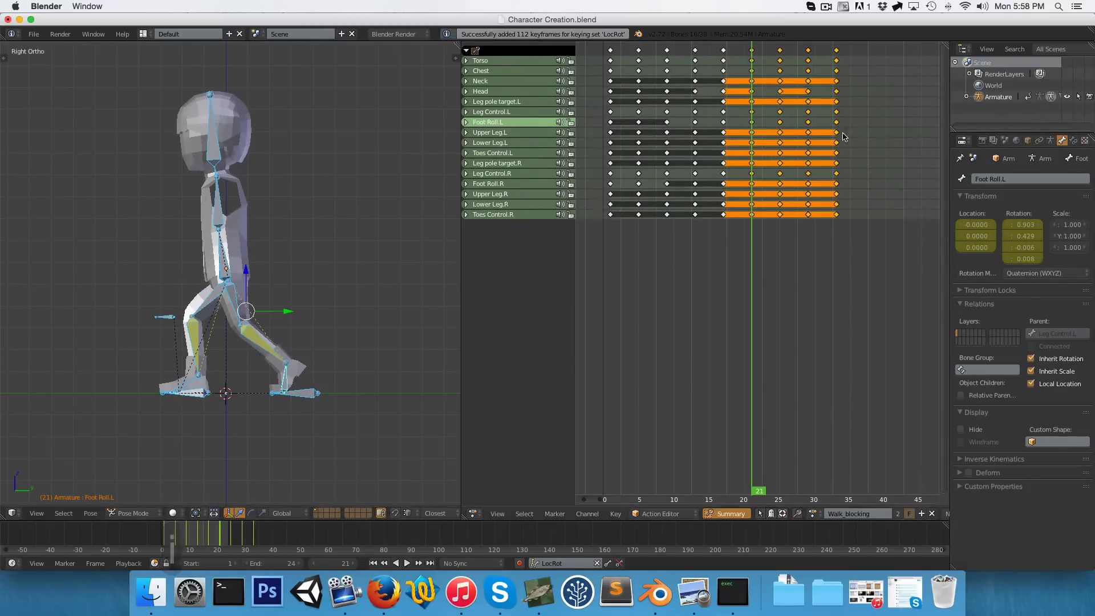
At frame 25, replace the pose of all bones with its mirrored copy and key LocRot
left_click_drag(761, 185, 783, 183)
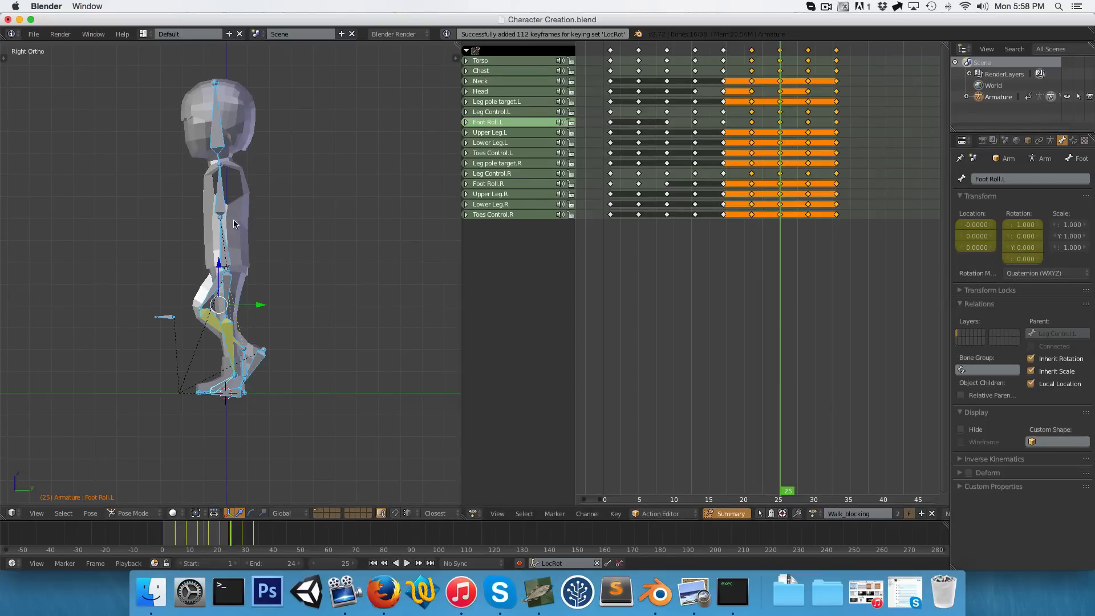
key("ctrl+c")
key("ctrl+shift+v")
key("i")
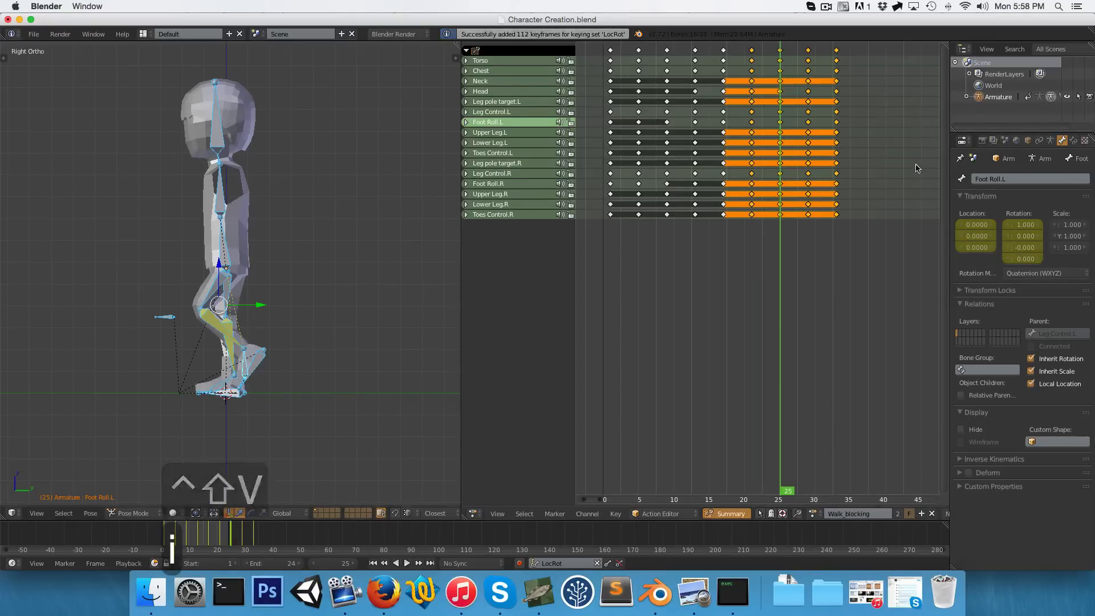
Copy the pose at frame 29, paste it flipped onto all bones and insert LocRot keyframes
key("Up")
key("ctrl+c")
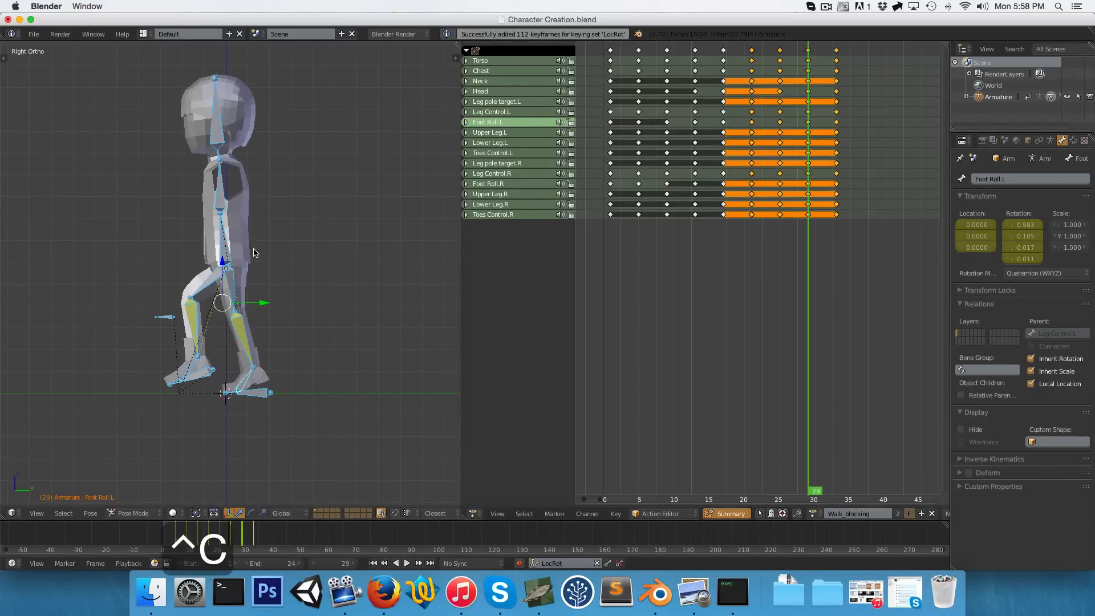
key("ctrl+shift+v")
key("o")
key("i")
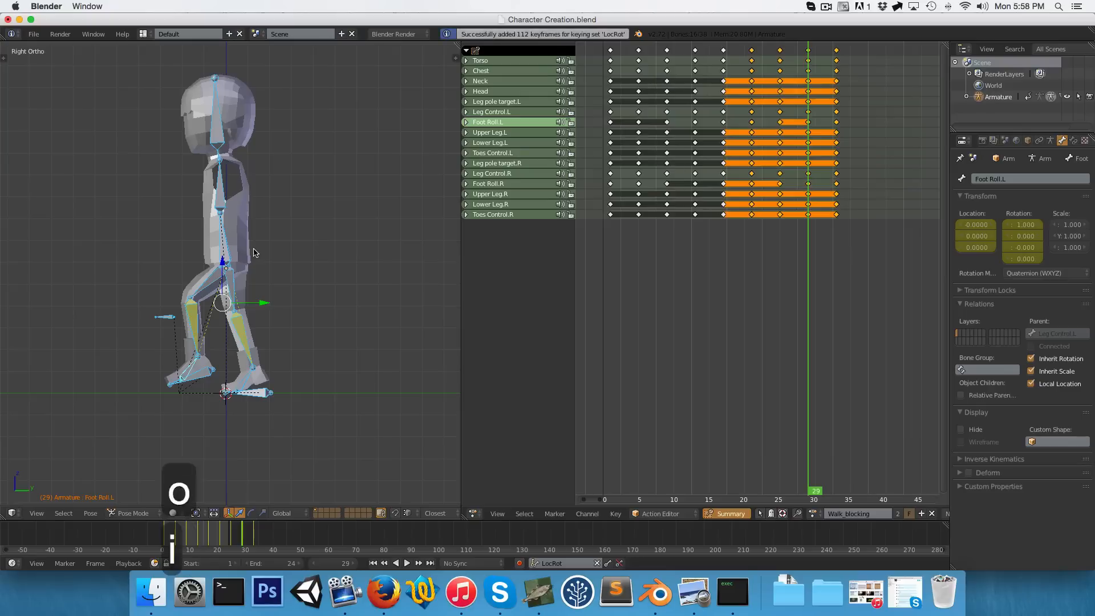
Mirror the full-body pose at frame 33 by pasting its flipped copy, and key it with LocRot
key("Up")
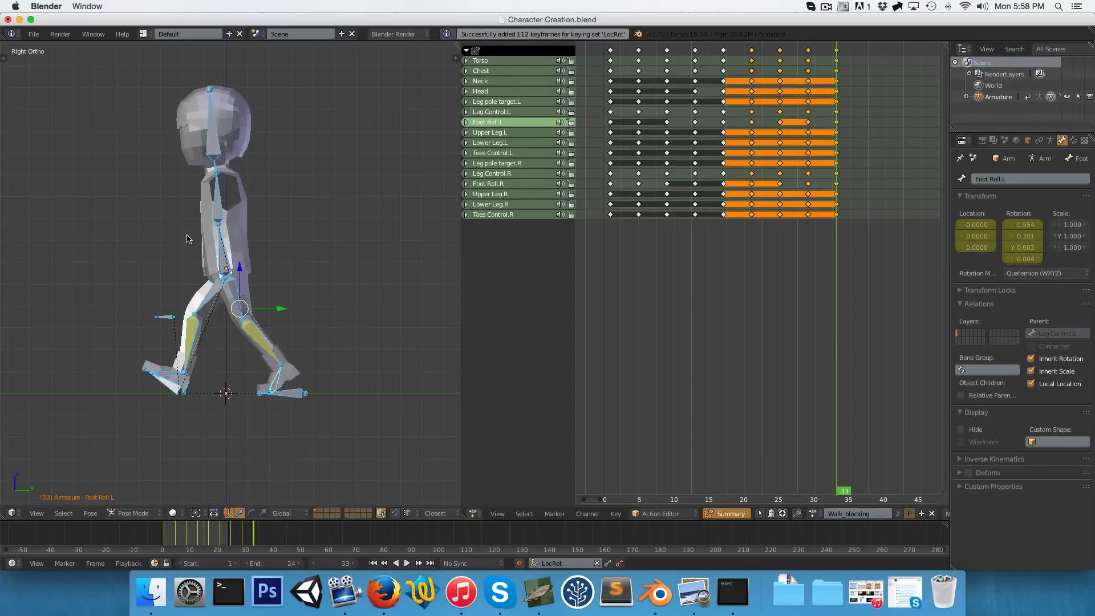
key("ctrl+c")
key("ctrl+shift+v")
key("i")
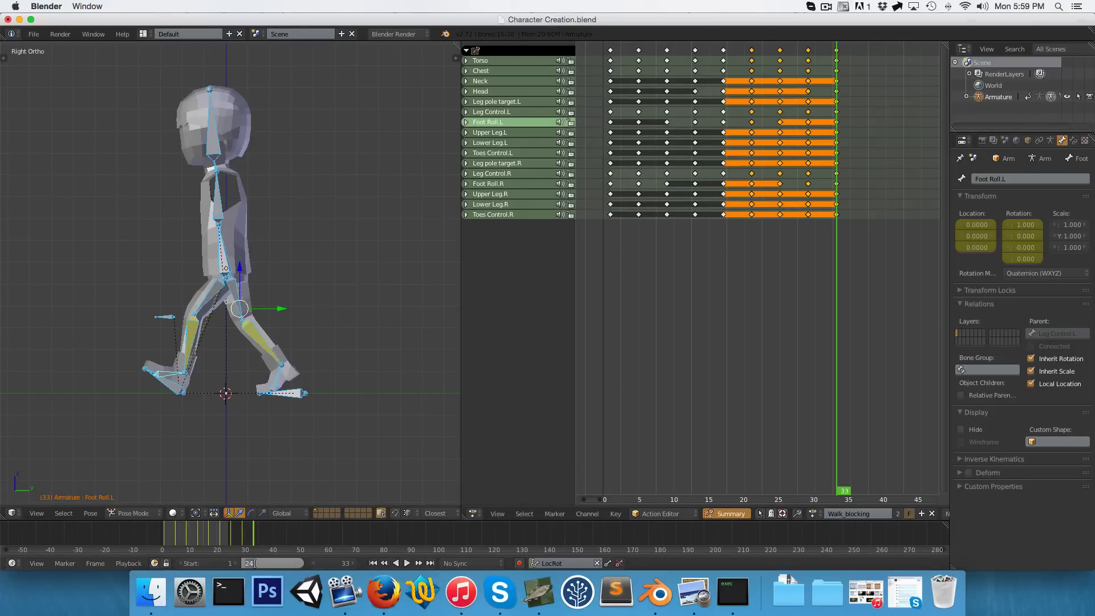
Set the animation's end frame to 32 and play the walk cycle
type("32")
key("Return")
left_click(661, 222)
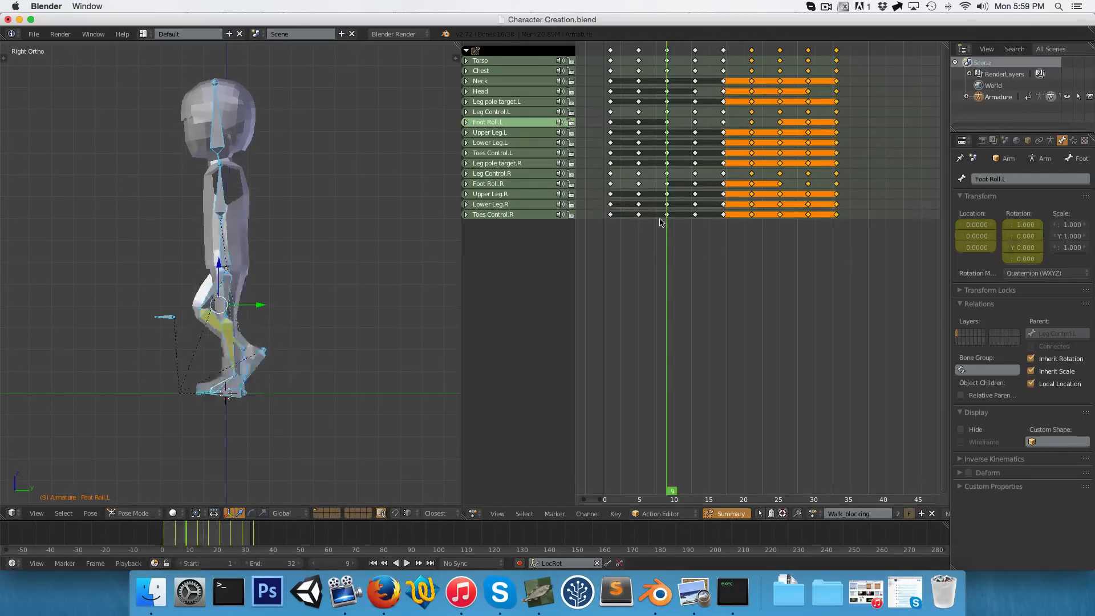
key("alt+a")
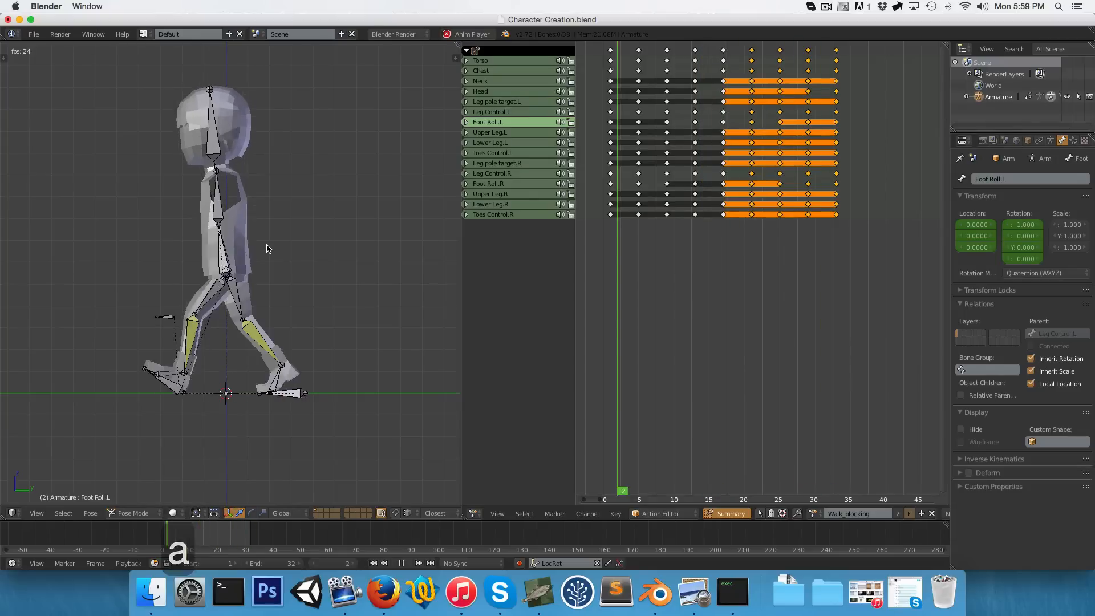
Hide the armature in Object Mode, watch the looping walk from the front and right side views, and return to frame 1
key("ctrl+Tab")
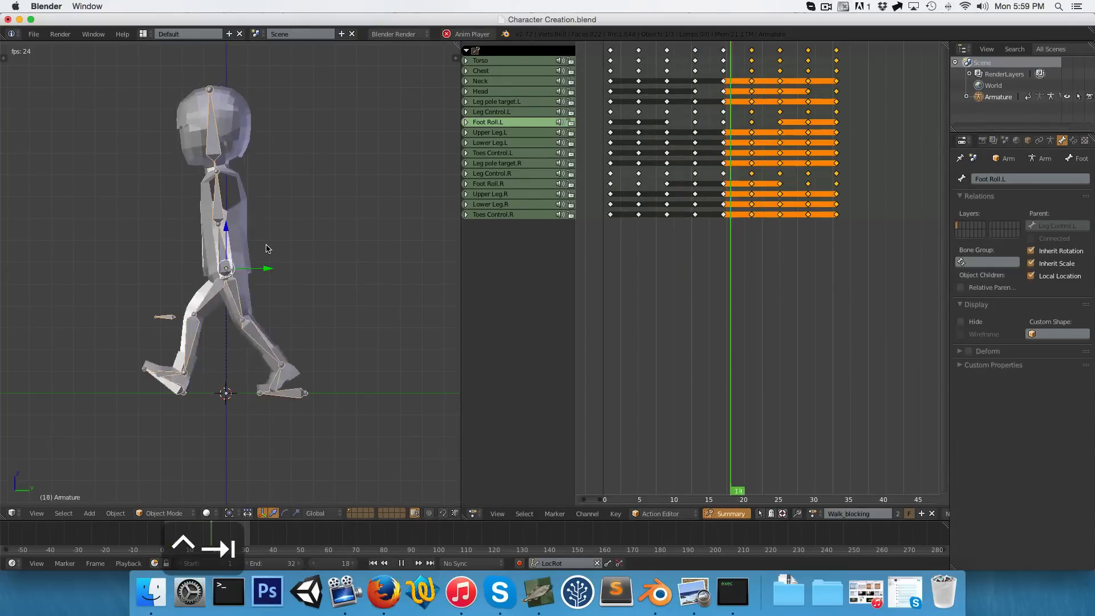
key("h")
key("1")
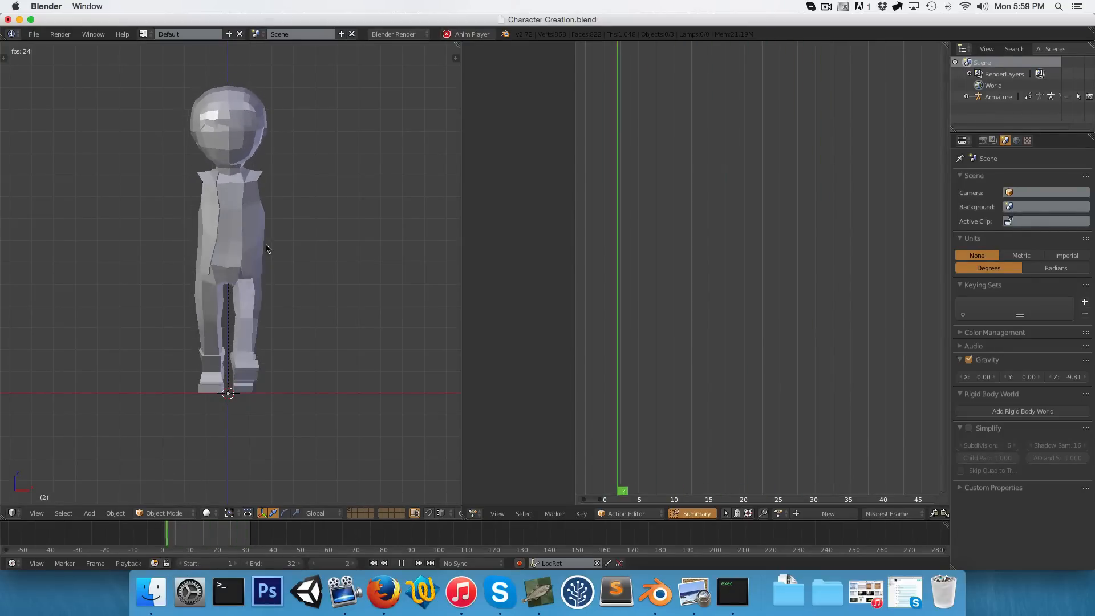
scroll(251, 393, "up", 5)
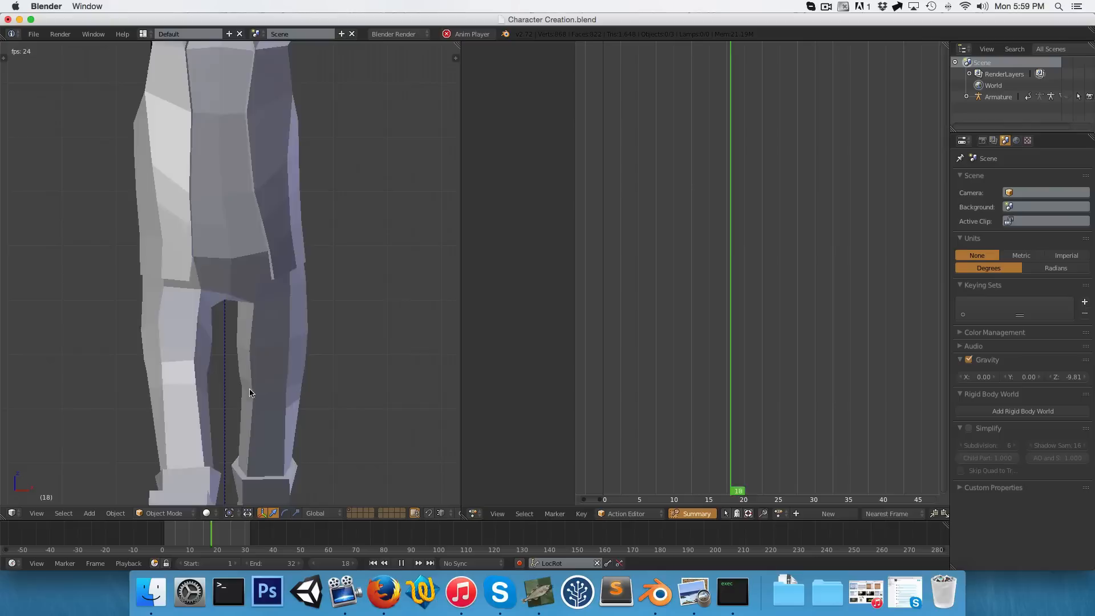
middle_click_drag(251, 393, 292, 345, "shift")
key("KP_3")
scroll(258, 267, "down", 5)
key("alt+a")
key("shift+Left")
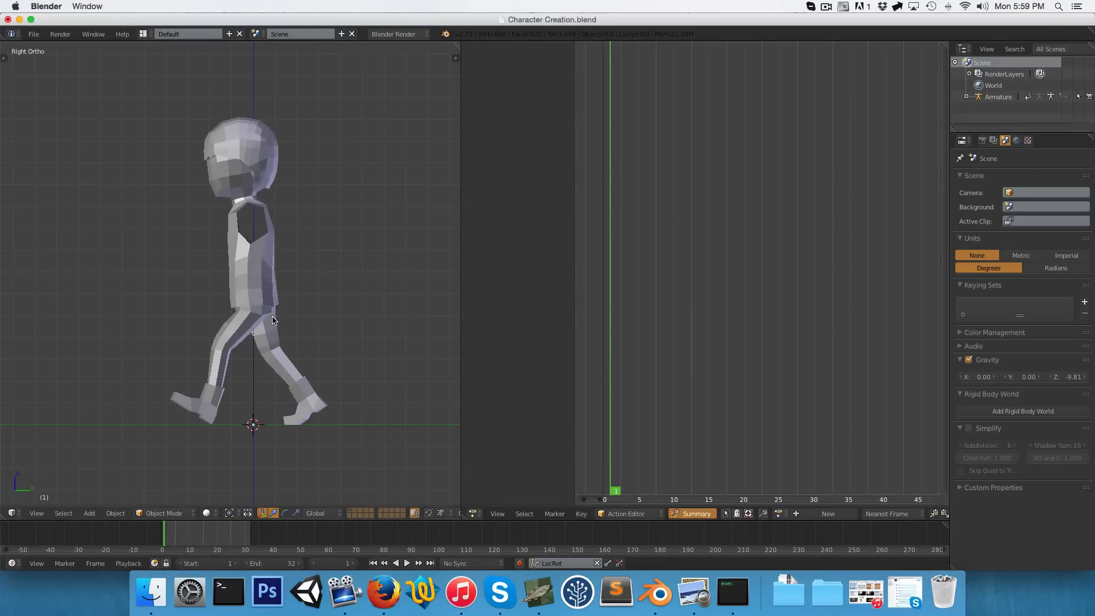
Undo hiding the armature and put it back into Pose Mode
key("super+z")
key("super+z")
key("super+z")
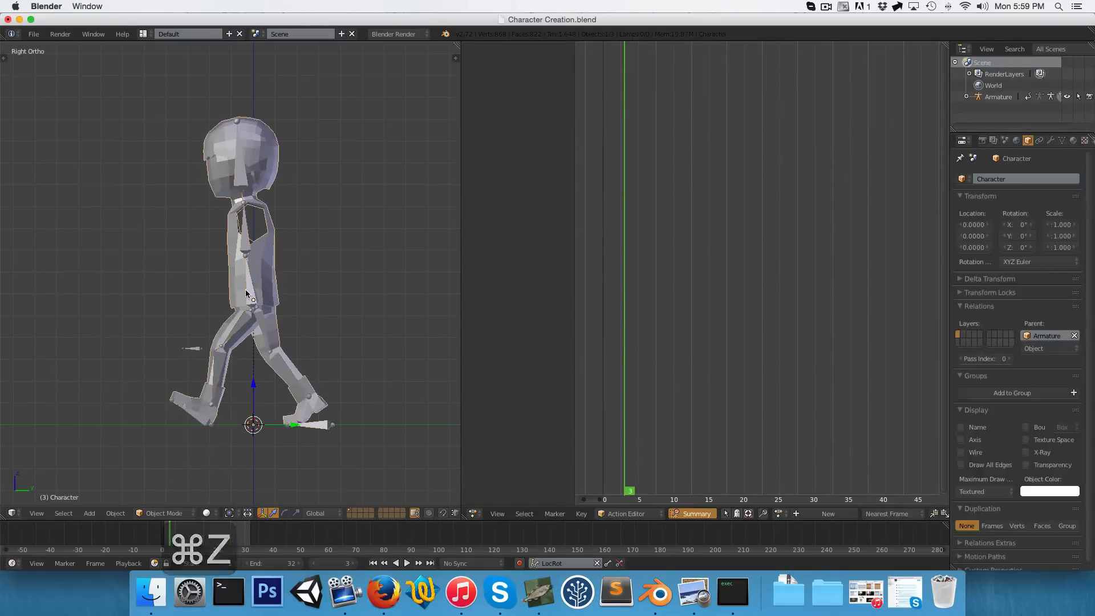
key("ctrl+Tab")
scroll(280, 370, "up", 3)
scroll(280, 370, "up", 3)
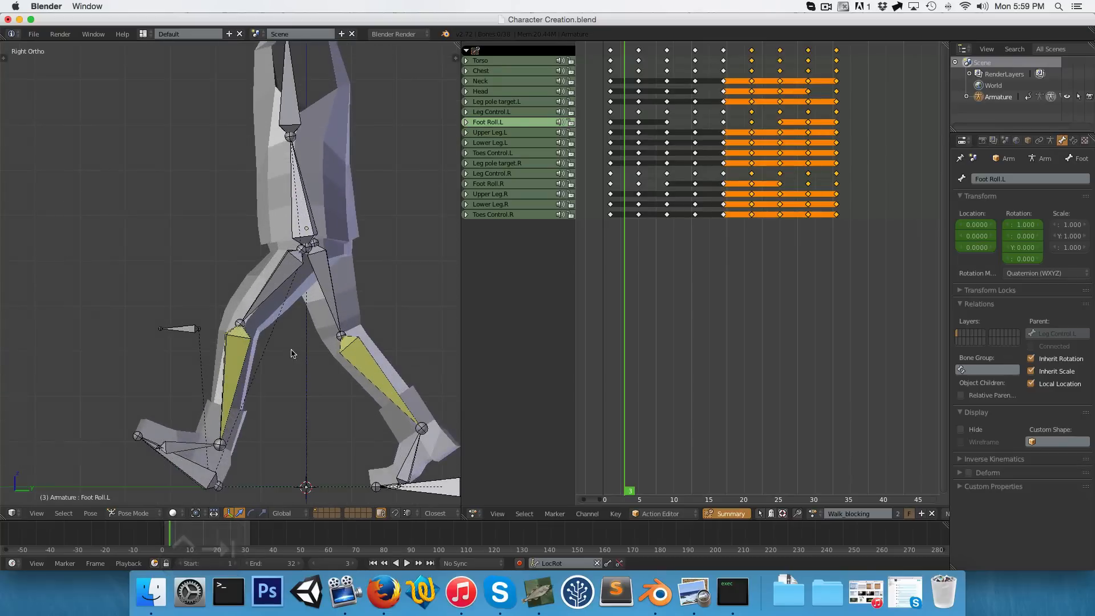
At frame 17, rotate the Toes Control.R bone to bend the leading right foot's toes upward, and insert a LocRot keyframe
left_click(653, 303)
left_click_drag(655, 303, 727, 327)
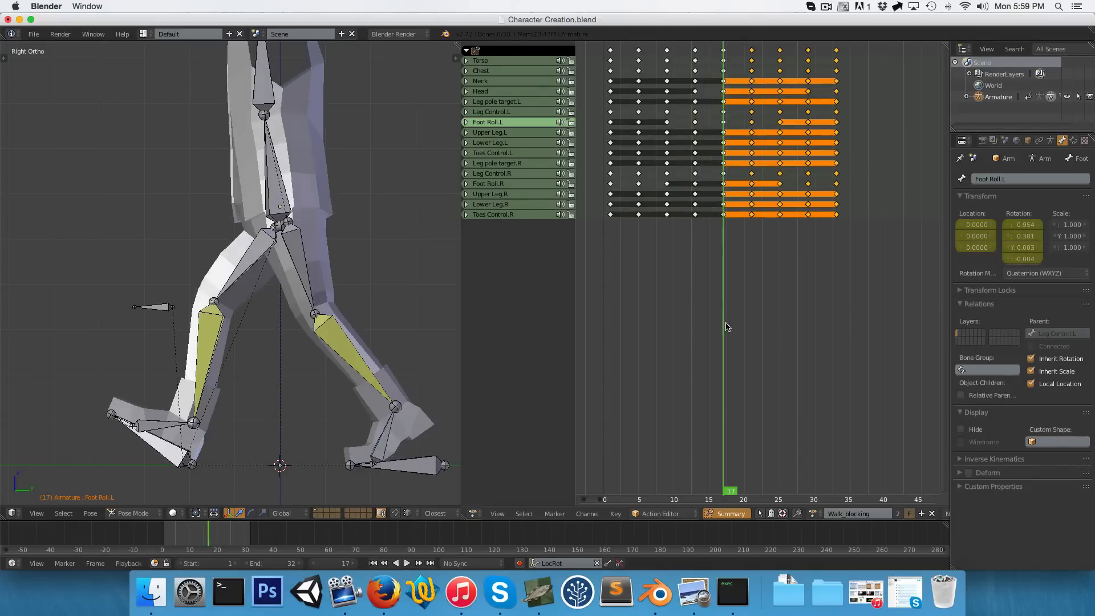
scroll(308, 361, "down", 3)
middle_click_drag(277, 364, 279, 303, "shift")
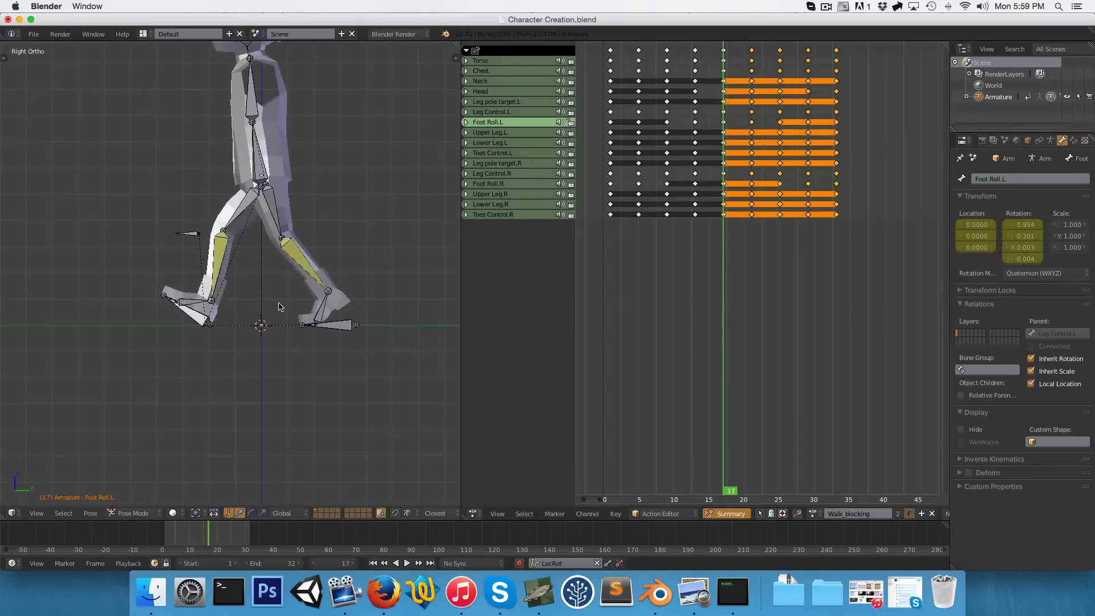
scroll(243, 320, "down", 2)
scroll(212, 317, "up", 5)
scroll(143, 323, "up", 2)
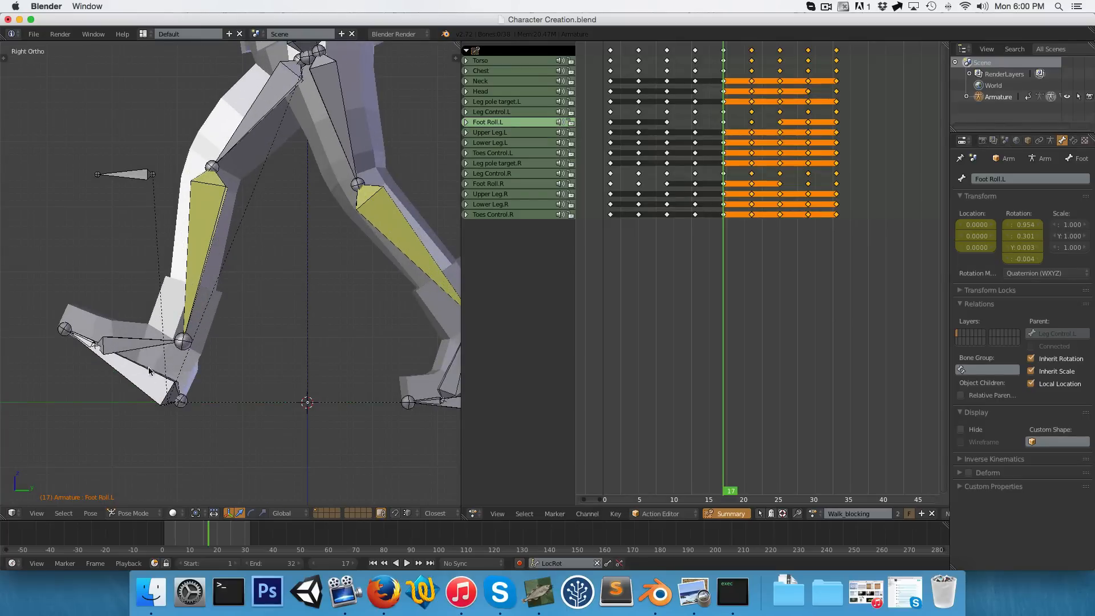
right_click(81, 331)
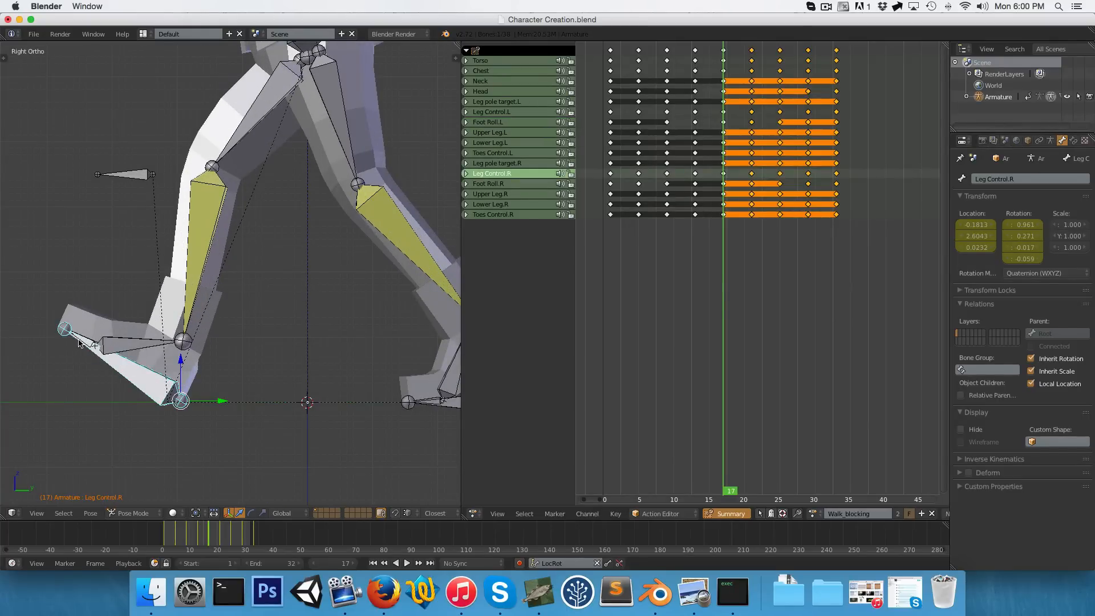
right_click(79, 343)
scroll(114, 342, "up", 4)
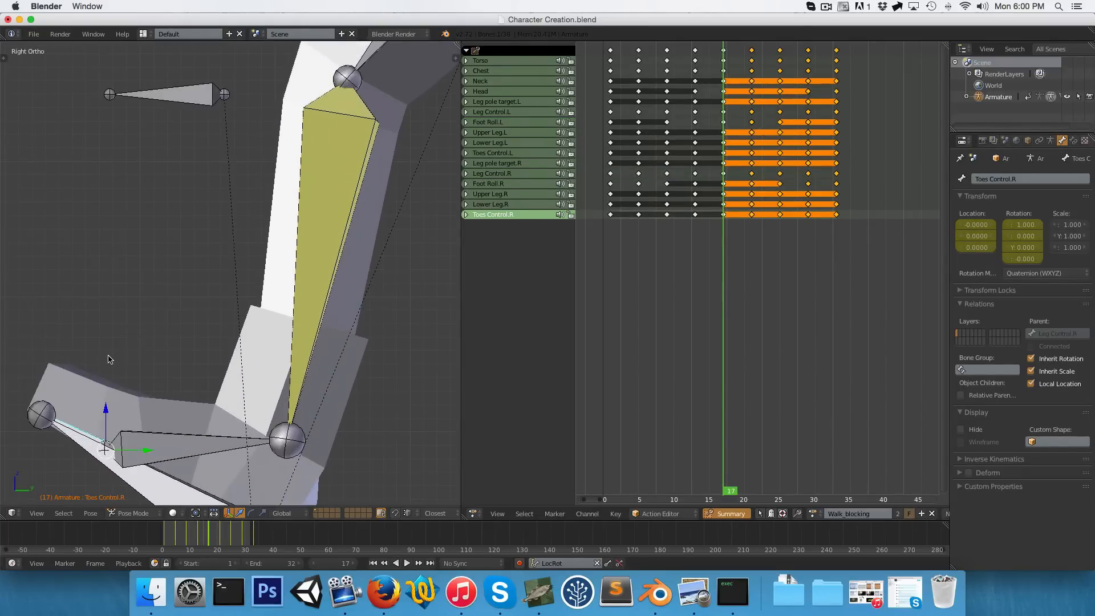
scroll(147, 325, "down", 4)
key("r")
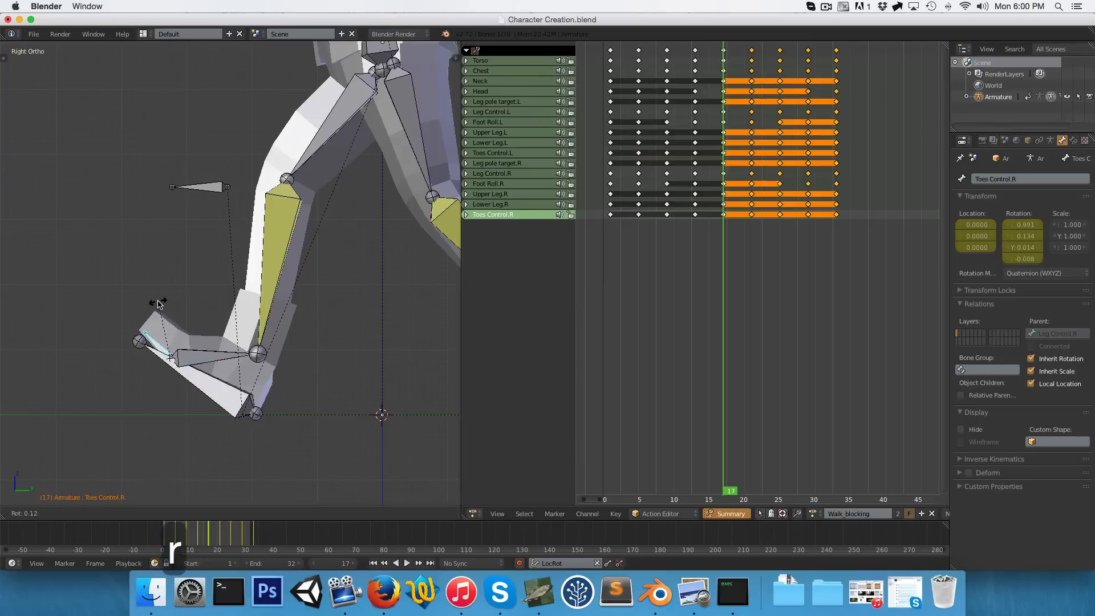
left_click(155, 311)
scroll(153, 314, "down", 3)
scroll(171, 297, "up", 2)
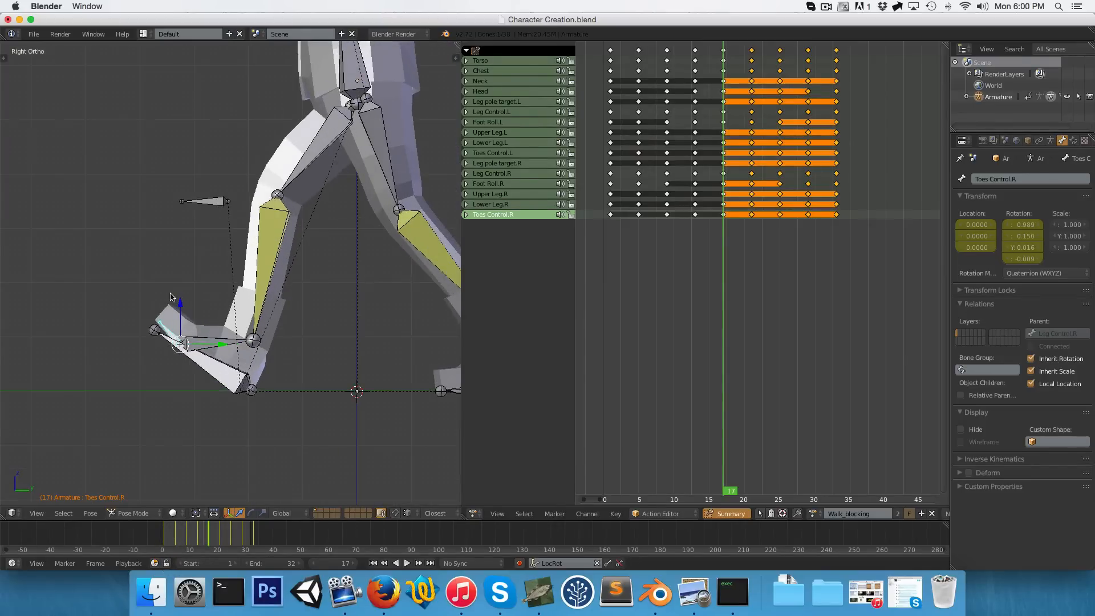
key("i")
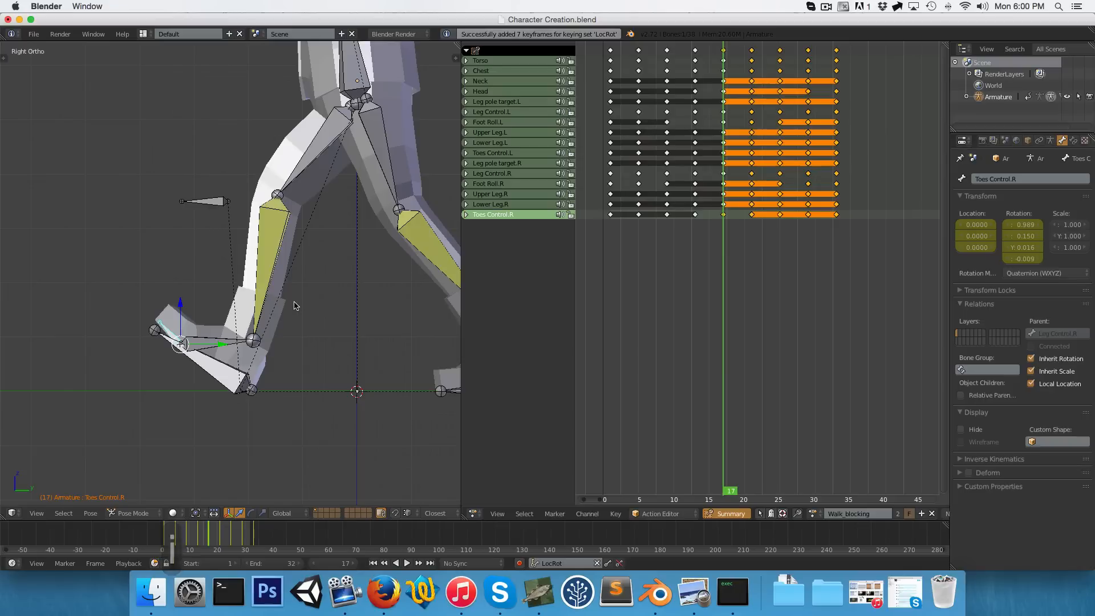
Copy the raised toe pose, paste it mirrored onto Toes Control.L at frame 1 and key that bone with LocRot
key("ctrl+c")
key("shift+Left")
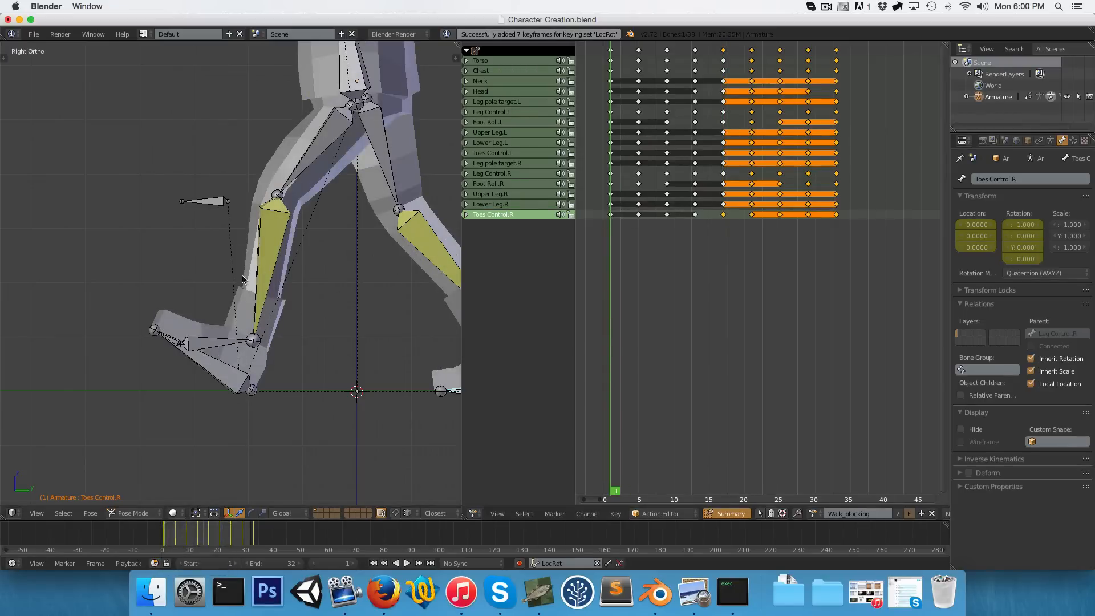
key("ctrl+shift+v")
right_click(172, 334)
right_click(171, 334)
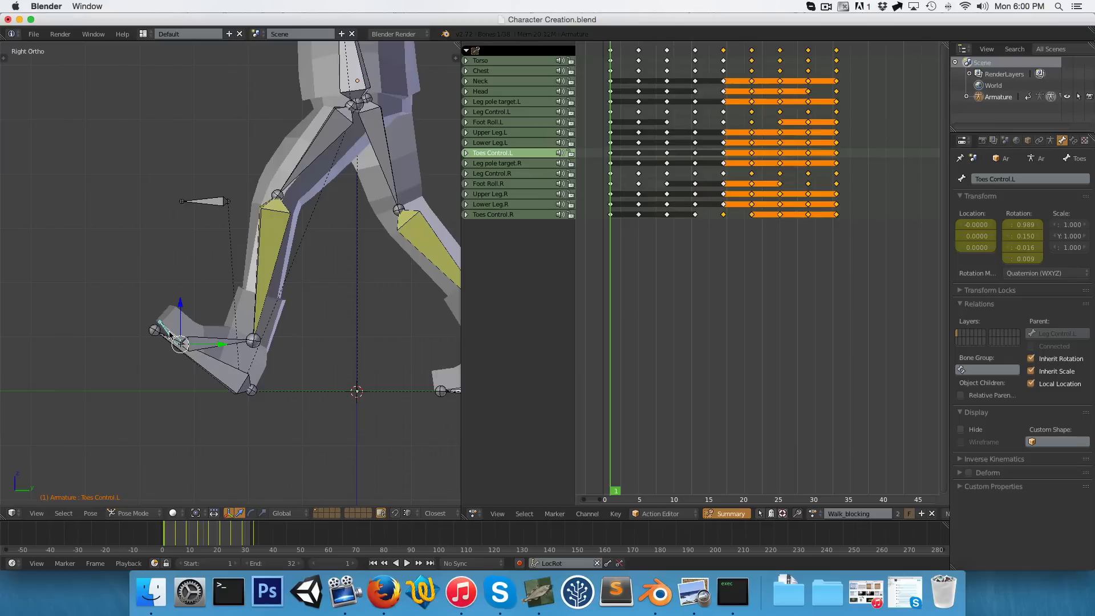
key("i")
Paste the mirrored toe pose onto Toes Control.L at frame 33 and insert a LocRot keyframe
left_click(836, 181)
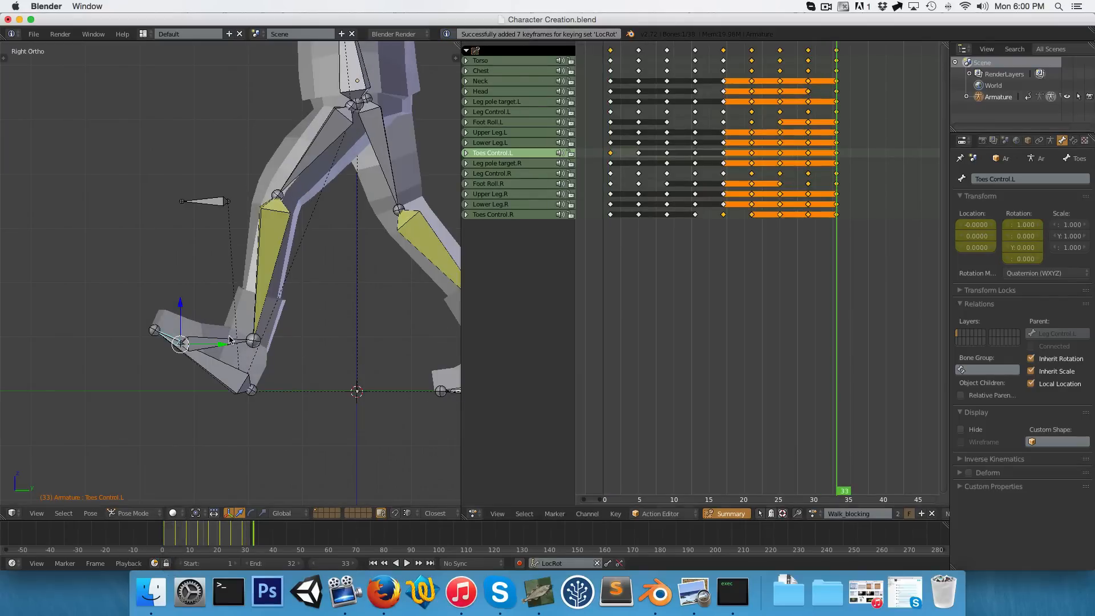
key("ctrl+v")
key("super+z")
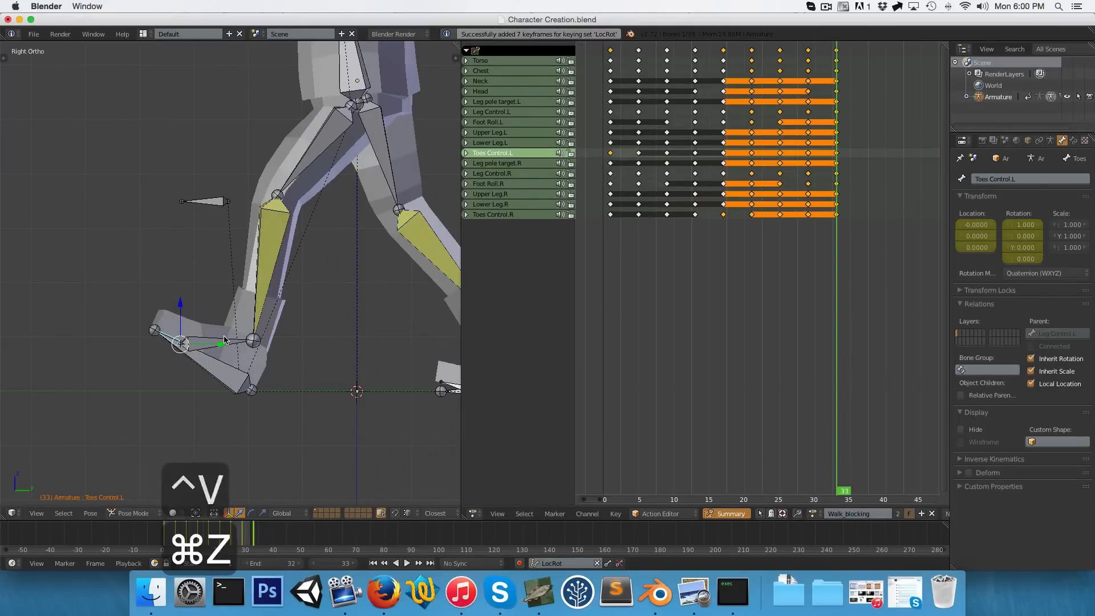
key("ctrl+shift+v")
scroll(224, 335, "down", 2)
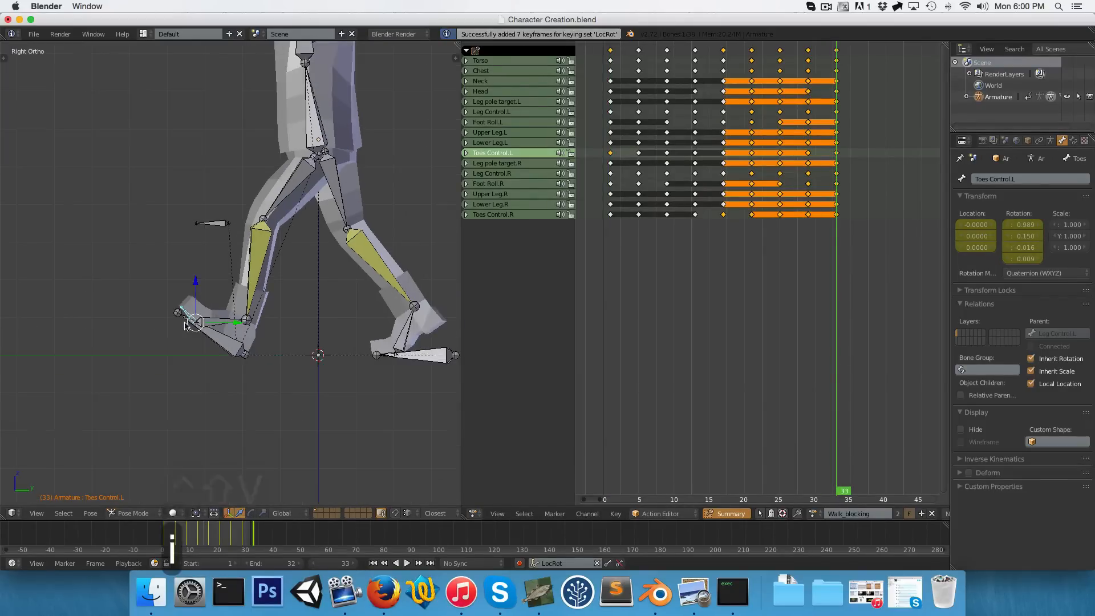
At frame 9, rotate the Toes Control.R bone to bend the raised foot's toes slightly downward, and insert a LocRot keyframe
key("a")
left_click_drag(609, 249, 669, 237)
key("z")
scroll(223, 265, "up", 2)
scroll(222, 264, "up", 2)
key("z")
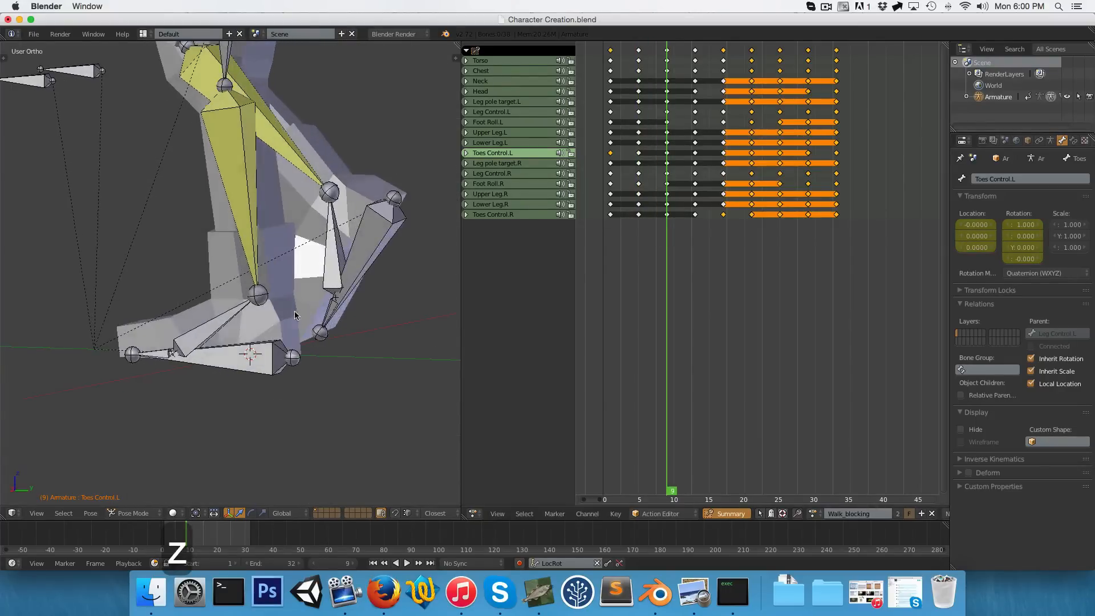
right_click(318, 315)
right_click(322, 315)
key("z")
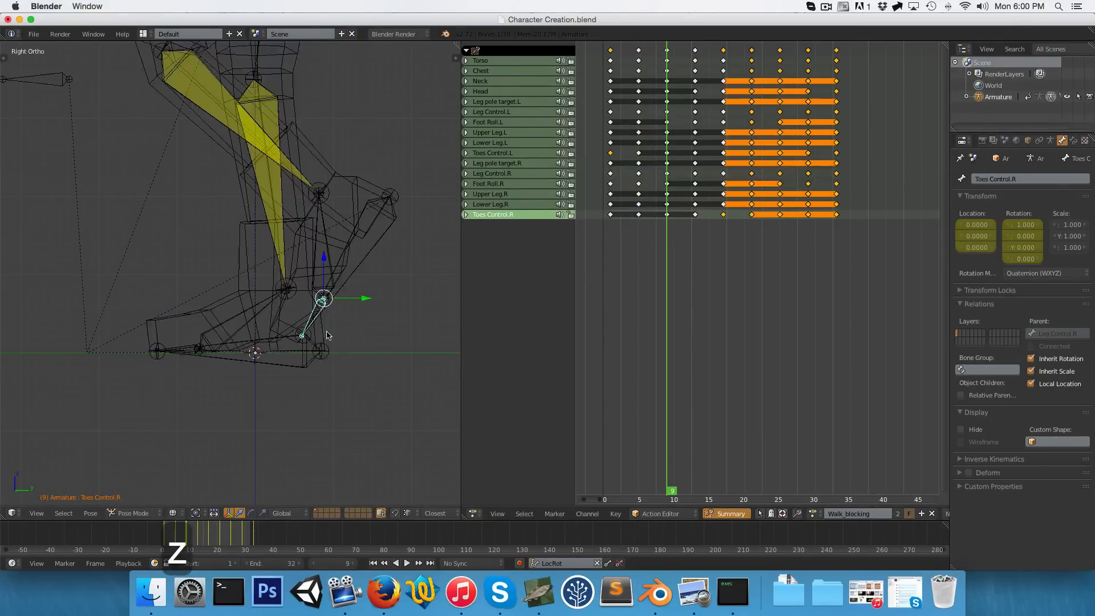
scroll(223, 308, "up", 2)
key("r")
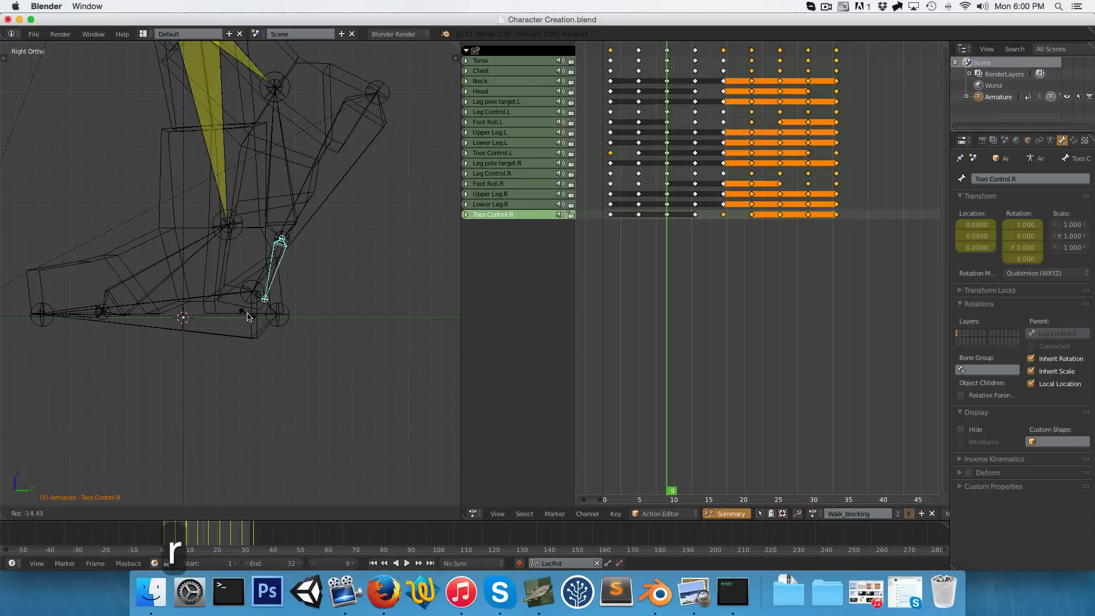
left_click(249, 317)
key("r")
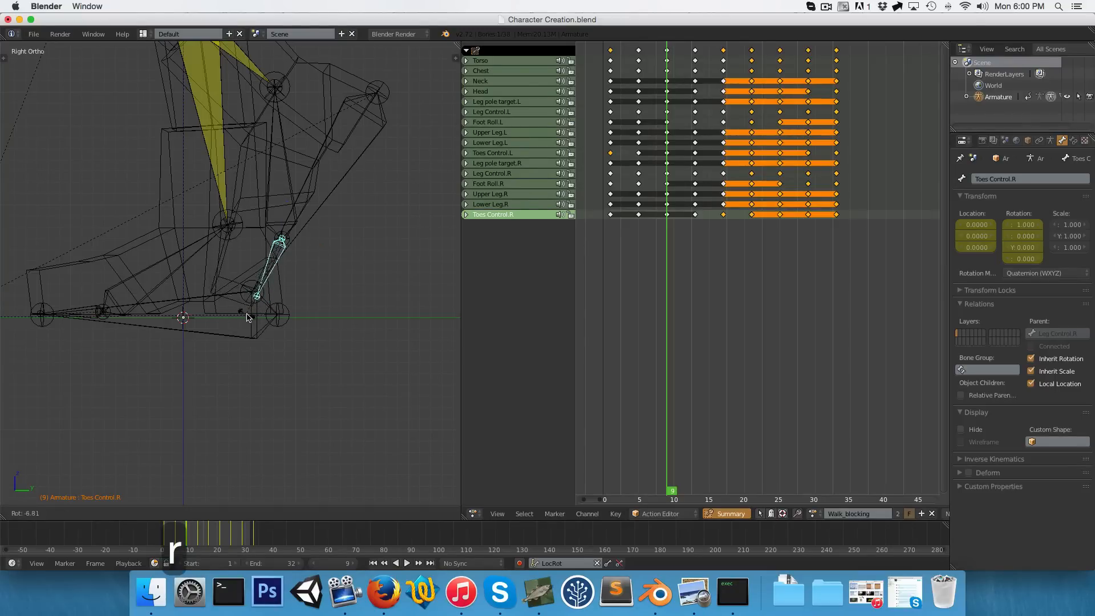
left_click(247, 267)
scroll(246, 263, "down", 2)
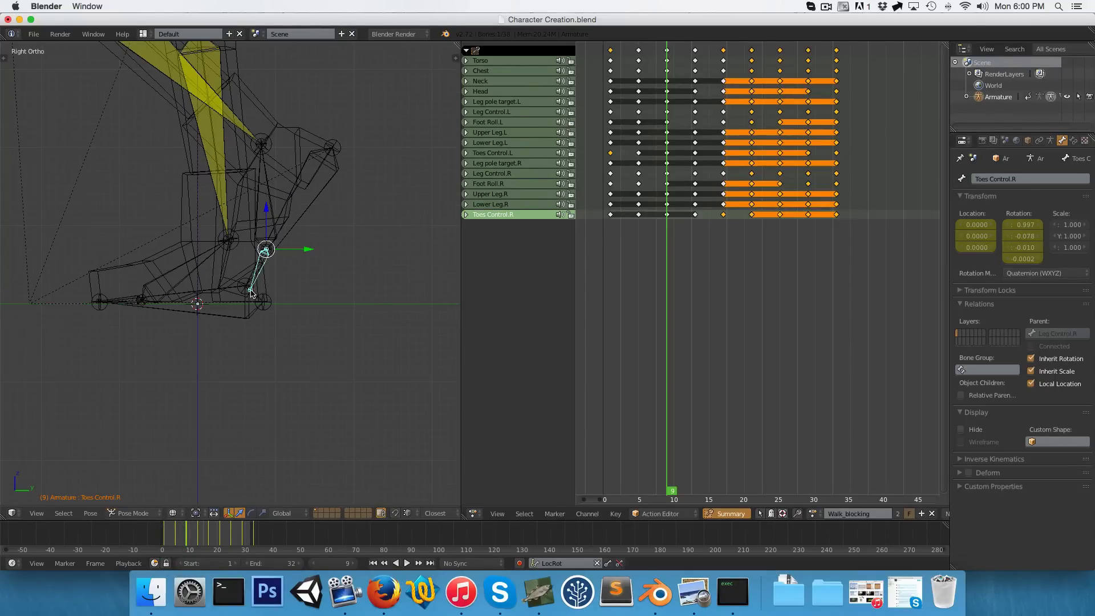
key("i")
At frame 13, return to solid shading, bend Toes Control.R downward on the forward-swinging foot, and key it with LocRot
left_click_drag(682, 213, 695, 214)
key("z")
scroll(268, 292, "up", 2)
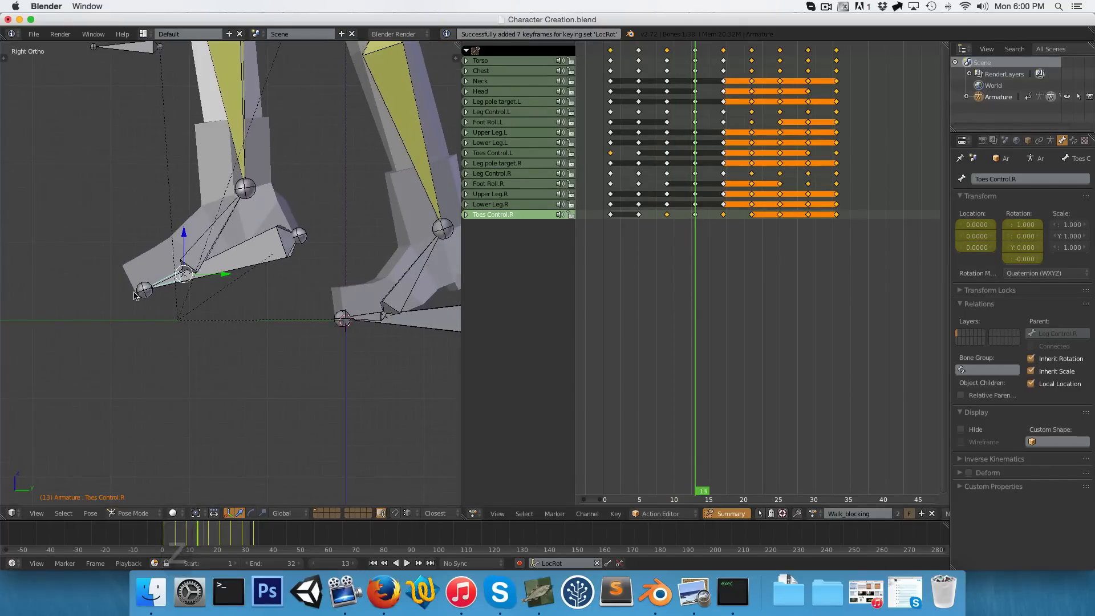
key("r")
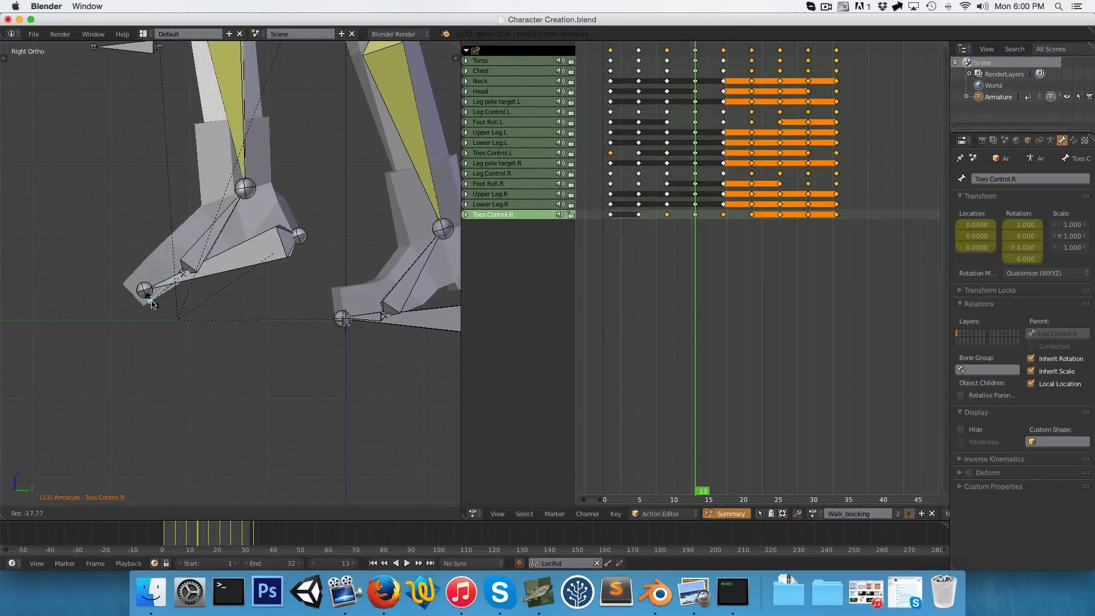
left_click(153, 304)
scroll(142, 308, "down", 2)
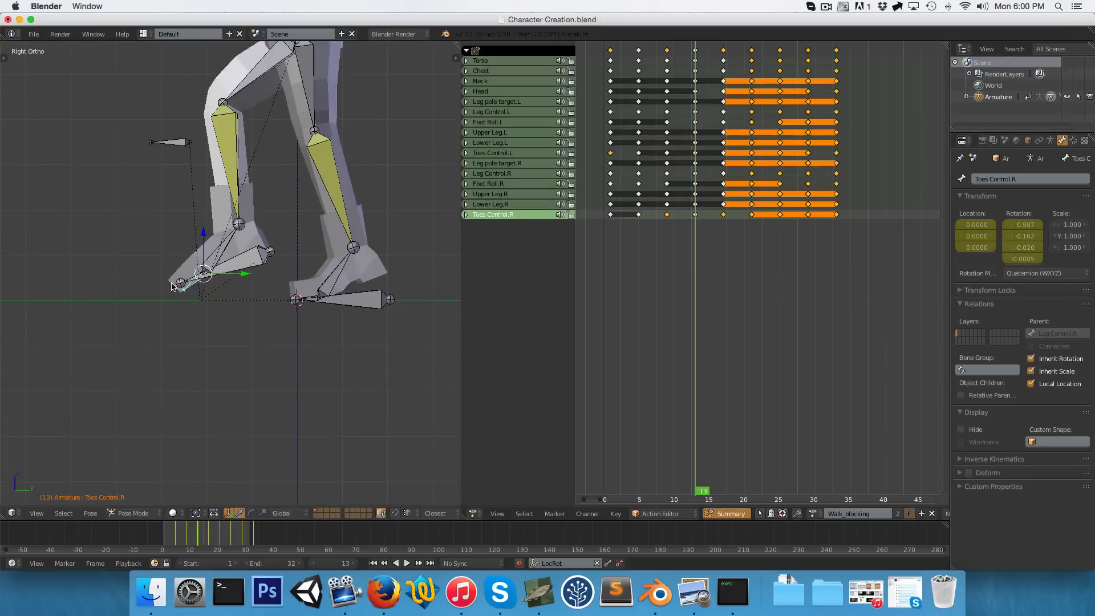
key("i")
At frame 25, rotate Toes Control.L to bend the passing left foot's toes downward, and insert a LocRot keyframe
key("Right")
key("Right")
key("Right")
key("Right")
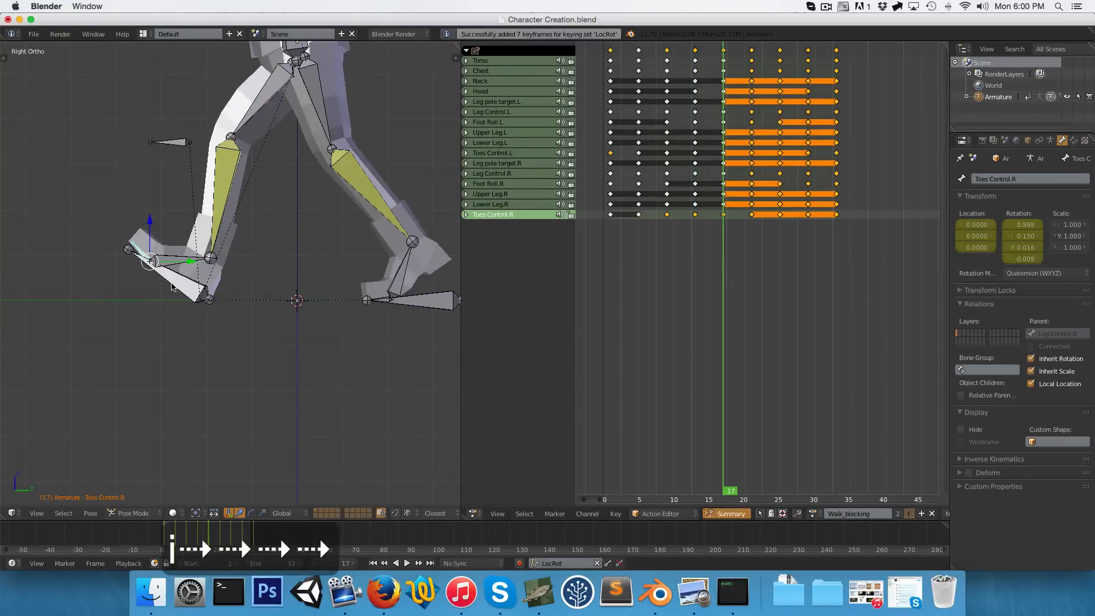
left_click_drag(726, 231, 780, 226)
right_click(333, 283)
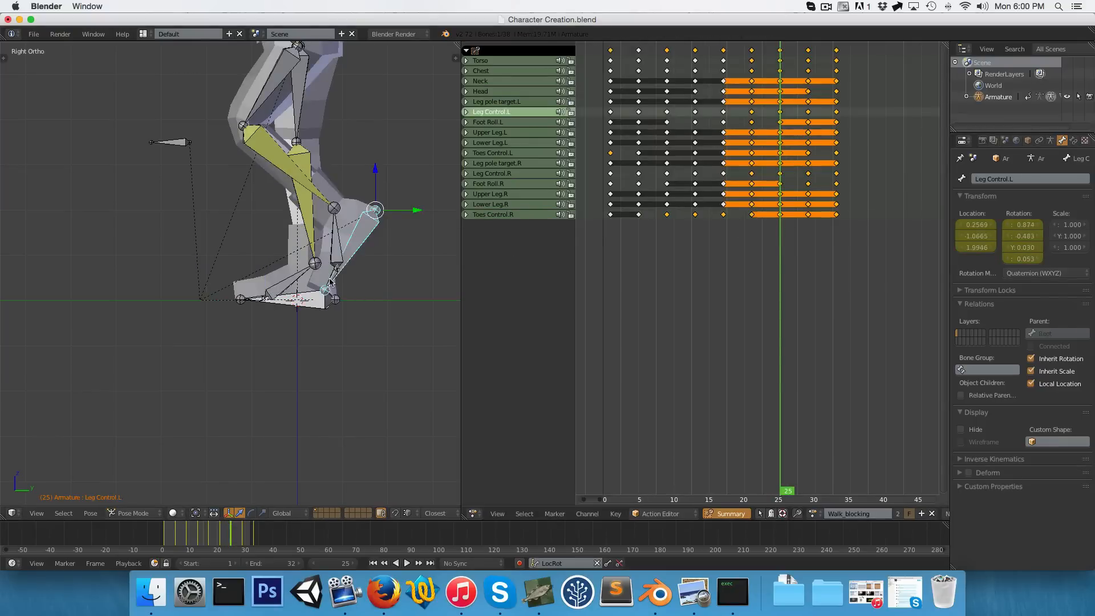
right_click(332, 280)
key("r")
left_click(339, 293)
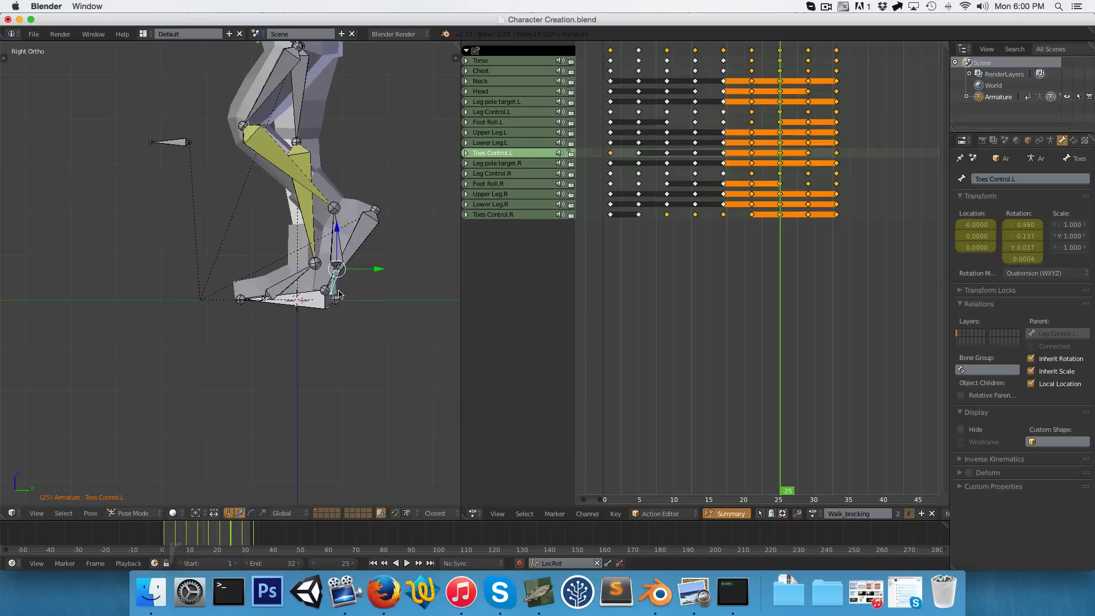
key("i")
At frame 29, rotate Toes Control.L to droop the forward-swinging left foot's toes, and insert a LocRot keyframe
left_click_drag(804, 226, 807, 227)
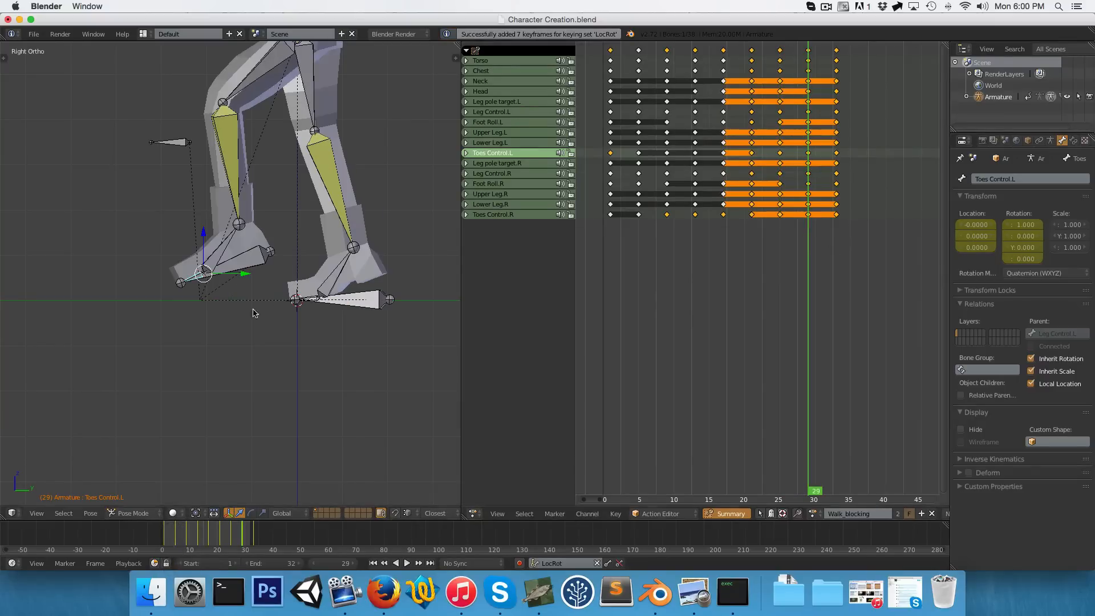
key("r")
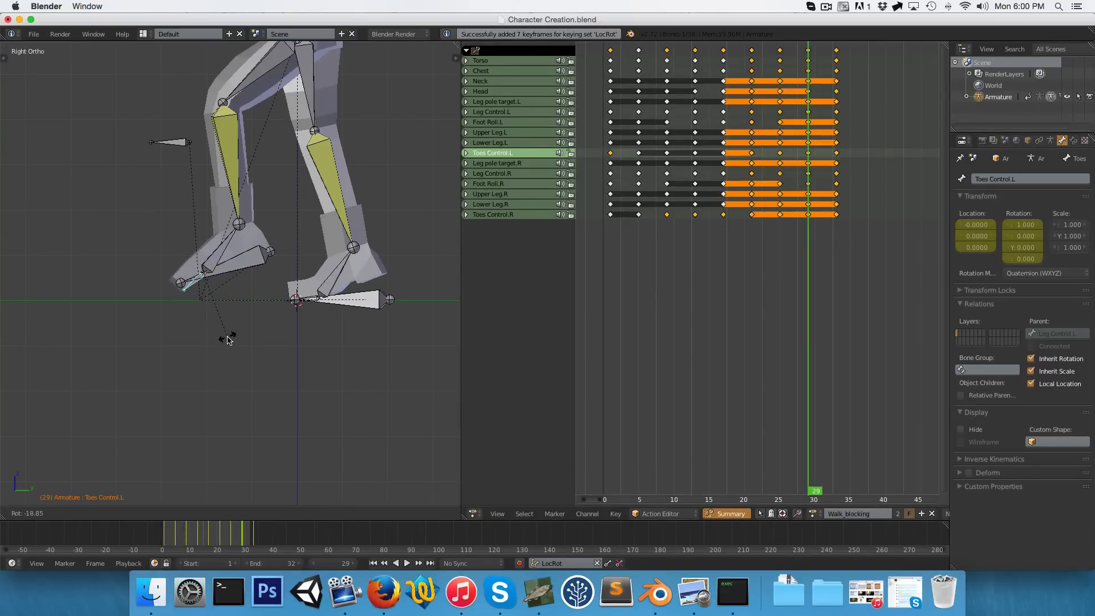
left_click(227, 340)
key("i")
Play back the walk cycle from the side with the whole character in view to check the toe motion
key("alt+a")
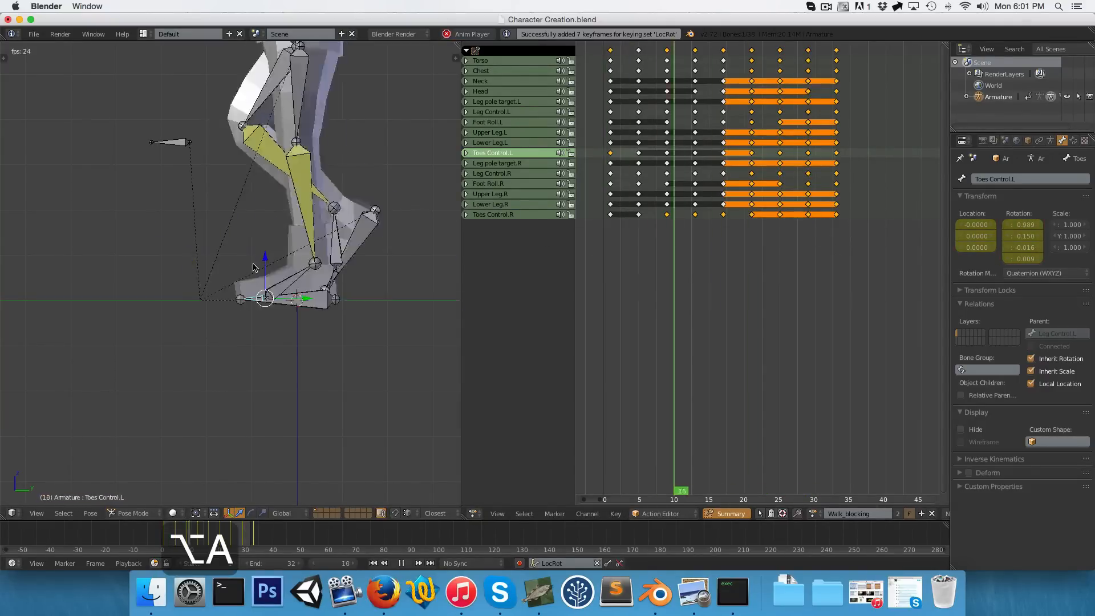
middle_click_drag(253, 270, 157, 376, "shift")
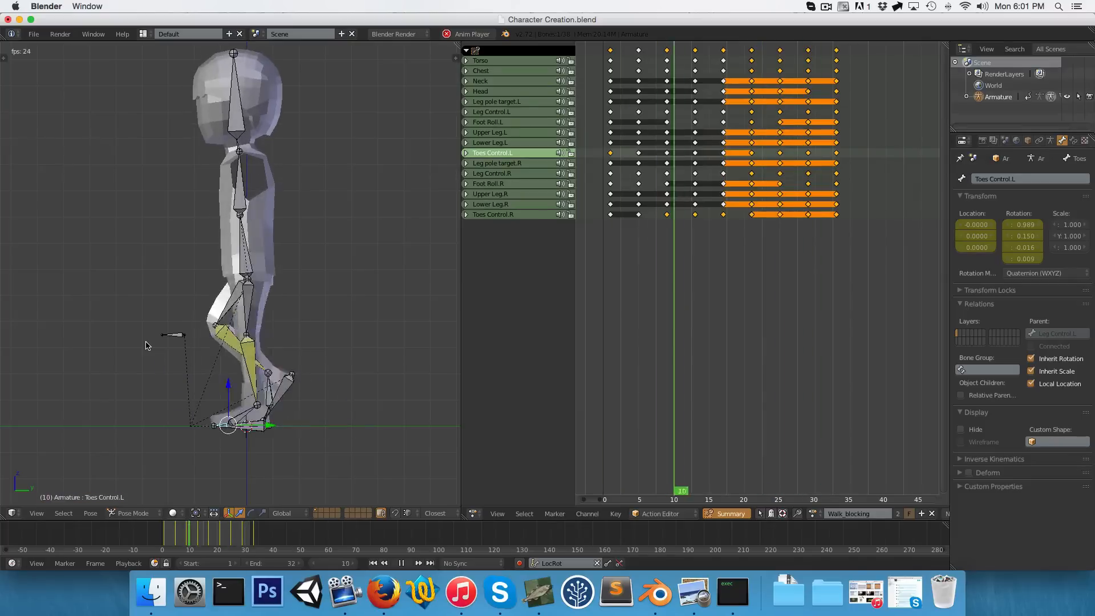
key("alt+a")
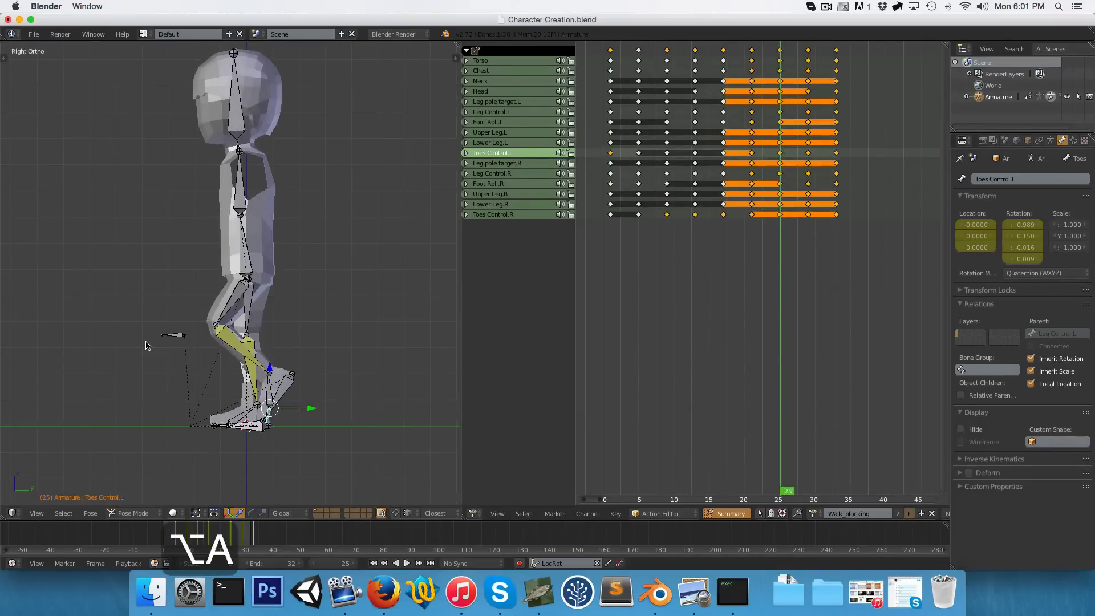
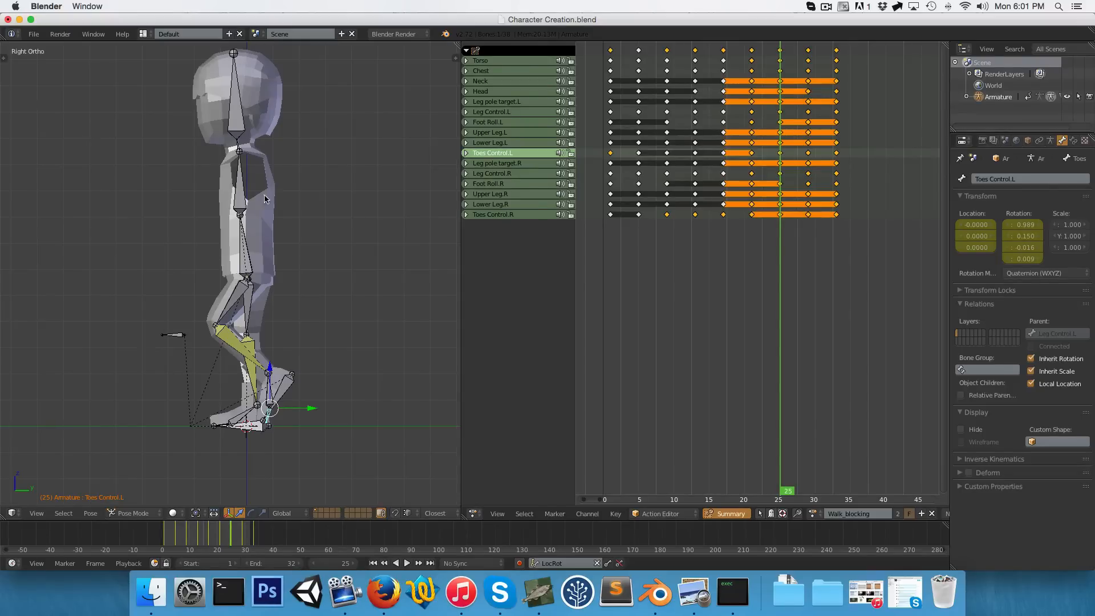
From the front view, reveal the hidden arm bones, then unhide the hat and arm mesh in Object Mode
key("KP_1")
key("alt+h")
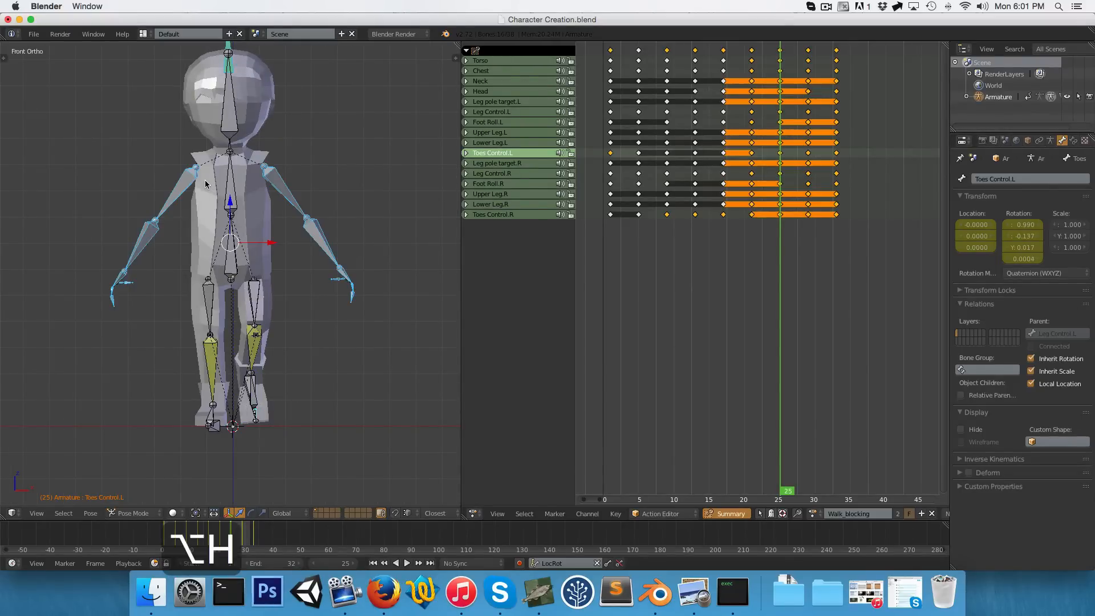
scroll(205, 188, "down", 2)
right_click(206, 199)
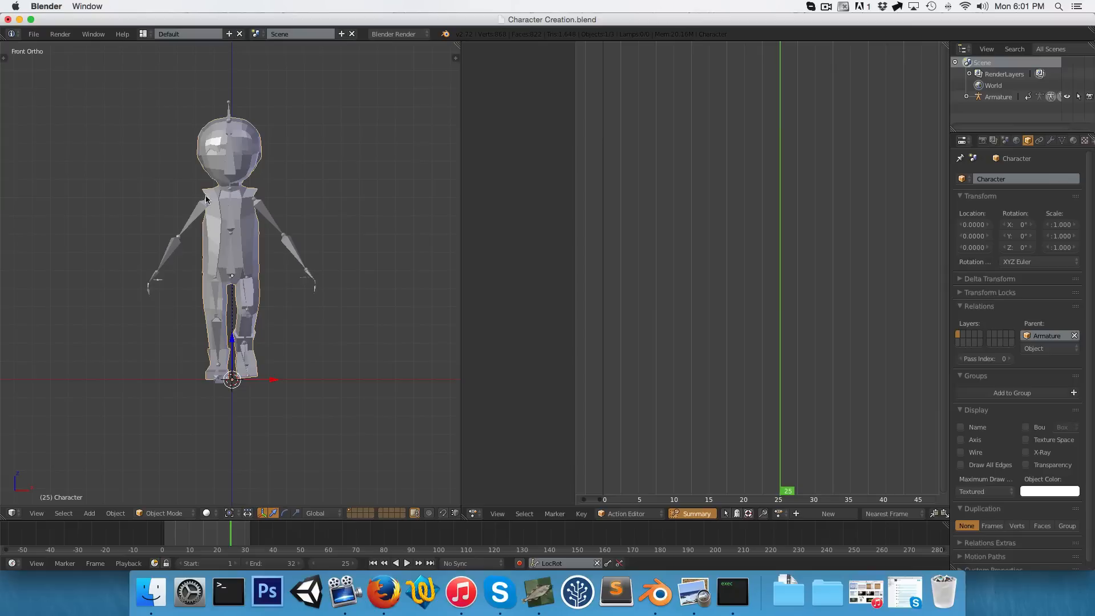
key("alt+h")
key("a")
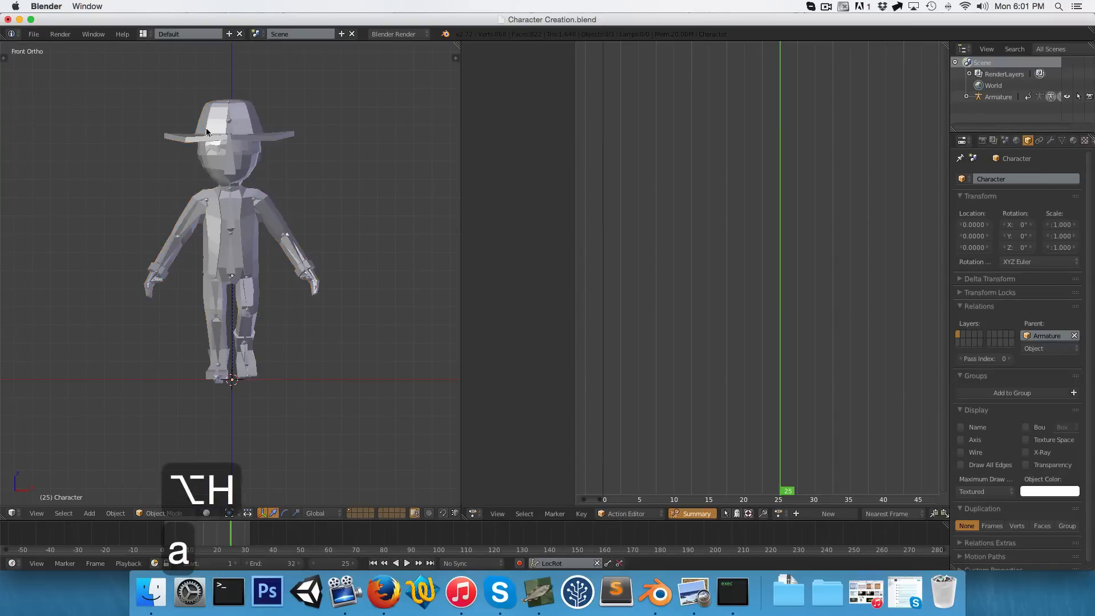
Join the hat and arms object Character.001 into the Character body mesh
right_click(196, 137)
scroll(201, 165, "up", 2)
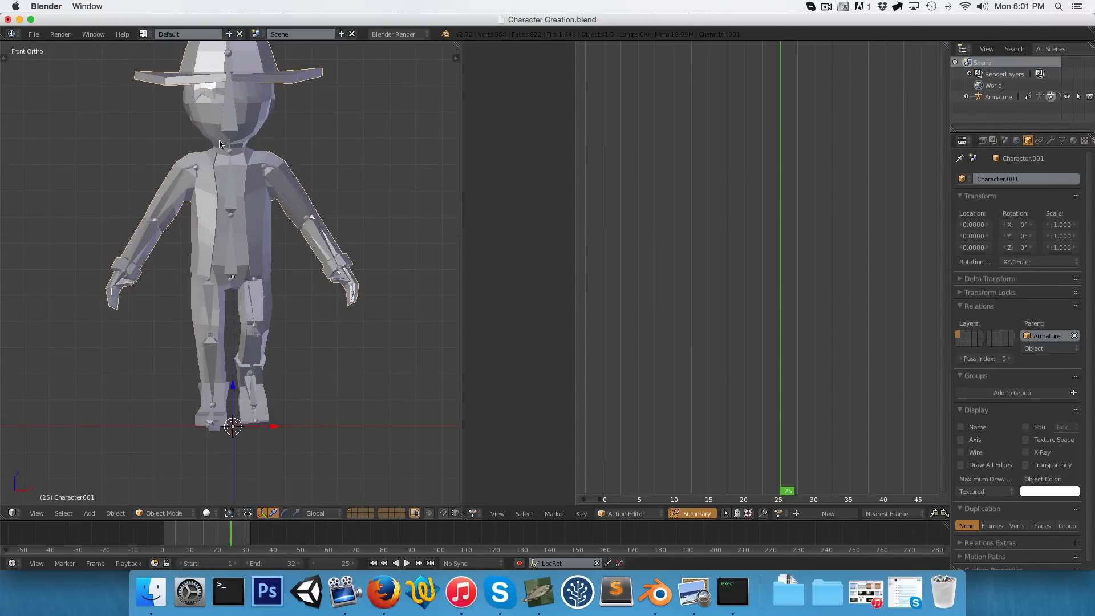
middle_click_drag(220, 144, 212, 218, "shift")
key("g")
right_click(213, 219)
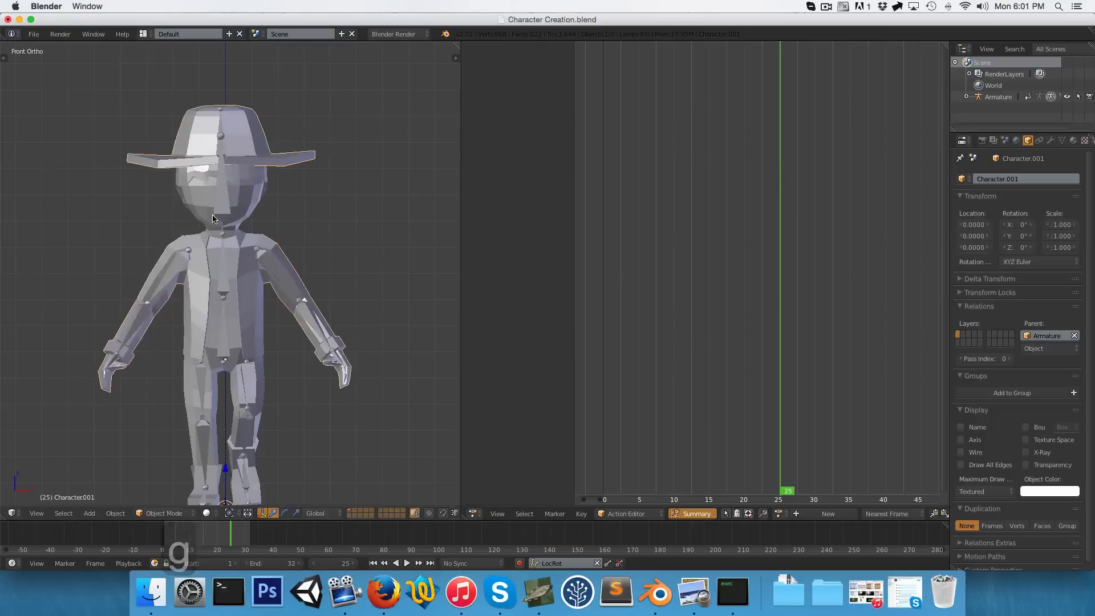
right_click(197, 324, "shift")
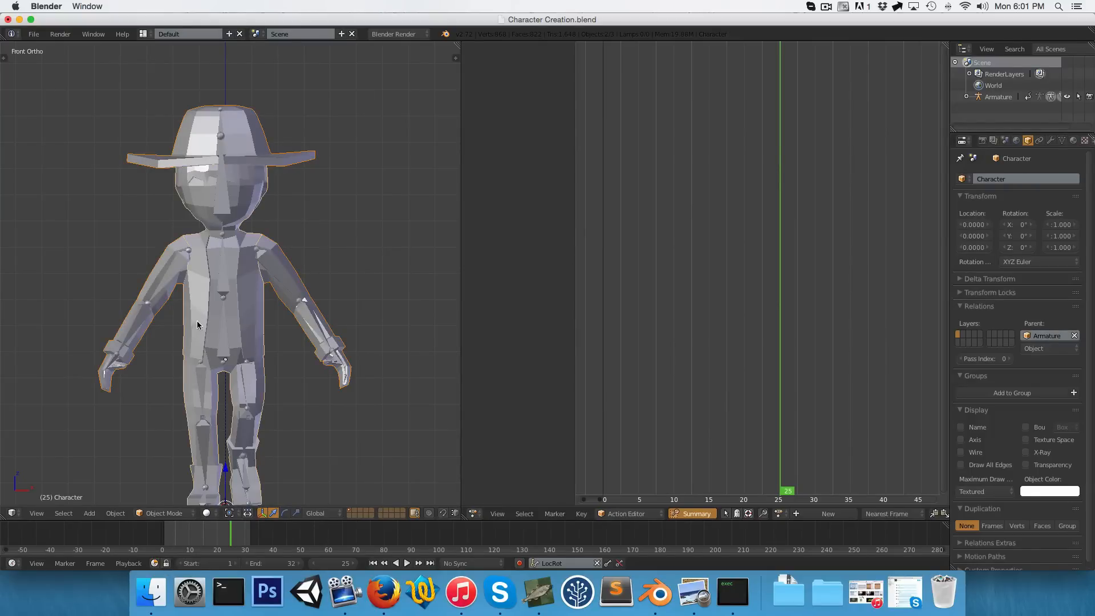
key("ctrl+j")
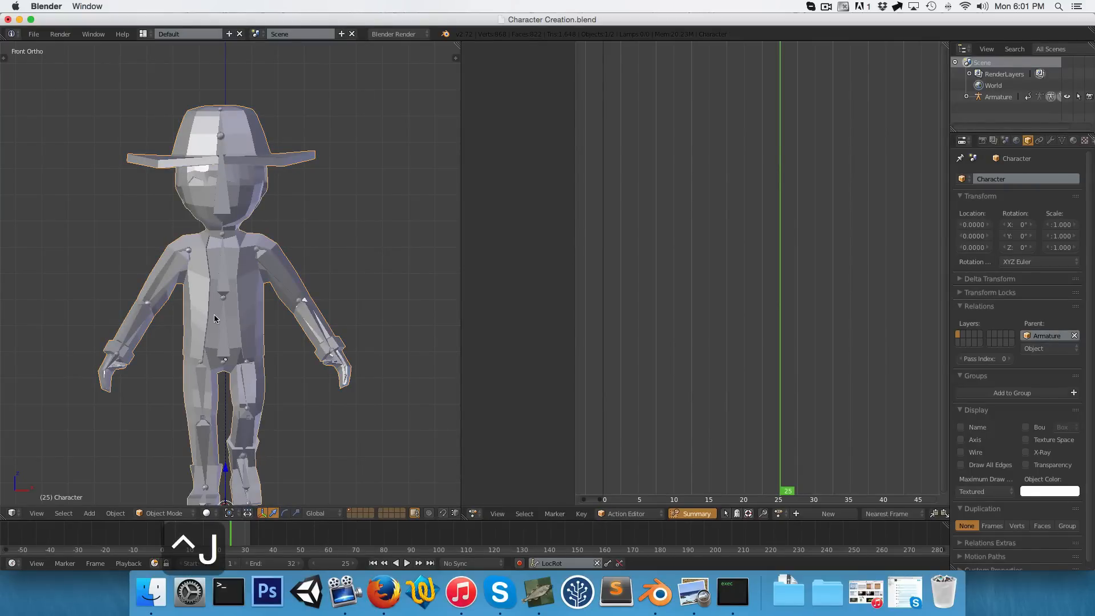
Remove doubles across all vertices of the joined Character mesh in Edit Mode, and return to Object Mode
key("Tab")
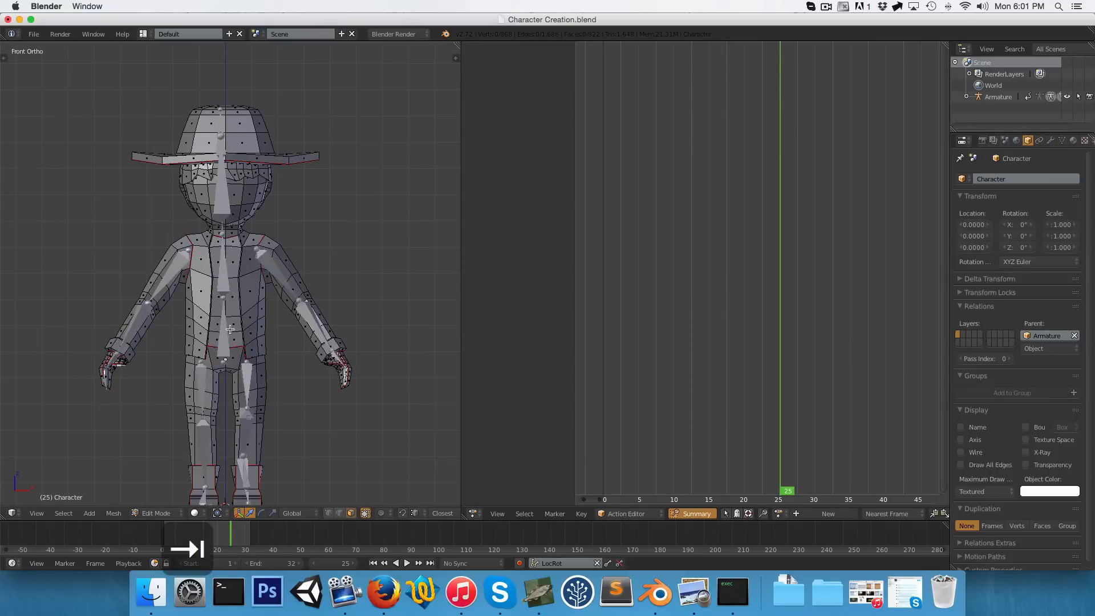
key("a")
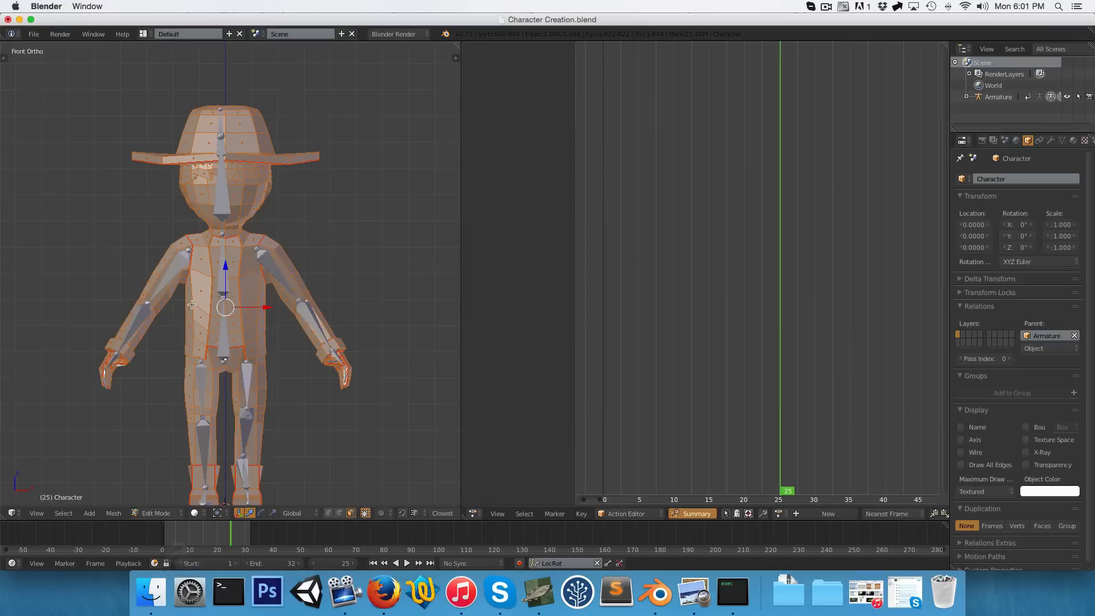
key("w")
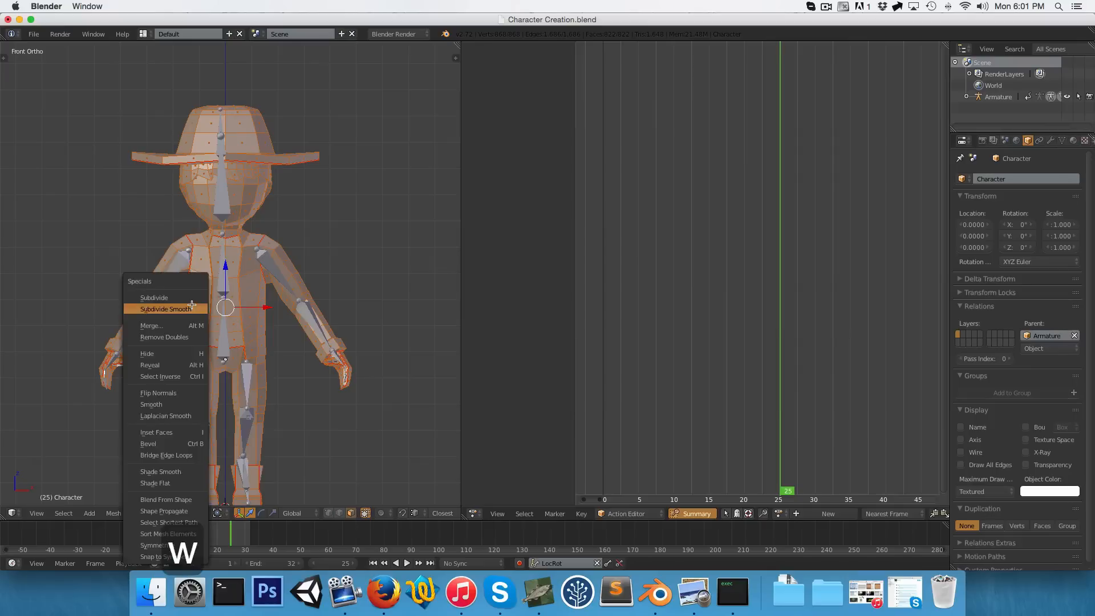
left_click(182, 338)
key("Tab")
Play back the walk animation on the complete character from the side and front views
scroll(198, 293, "down", 2)
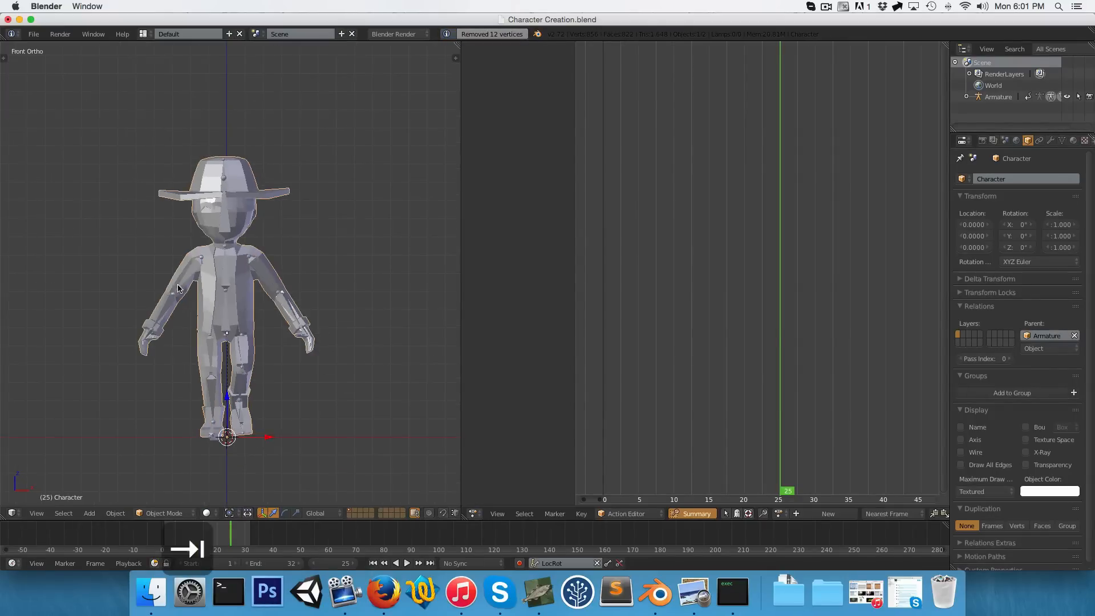
key("alt+a")
key("3")
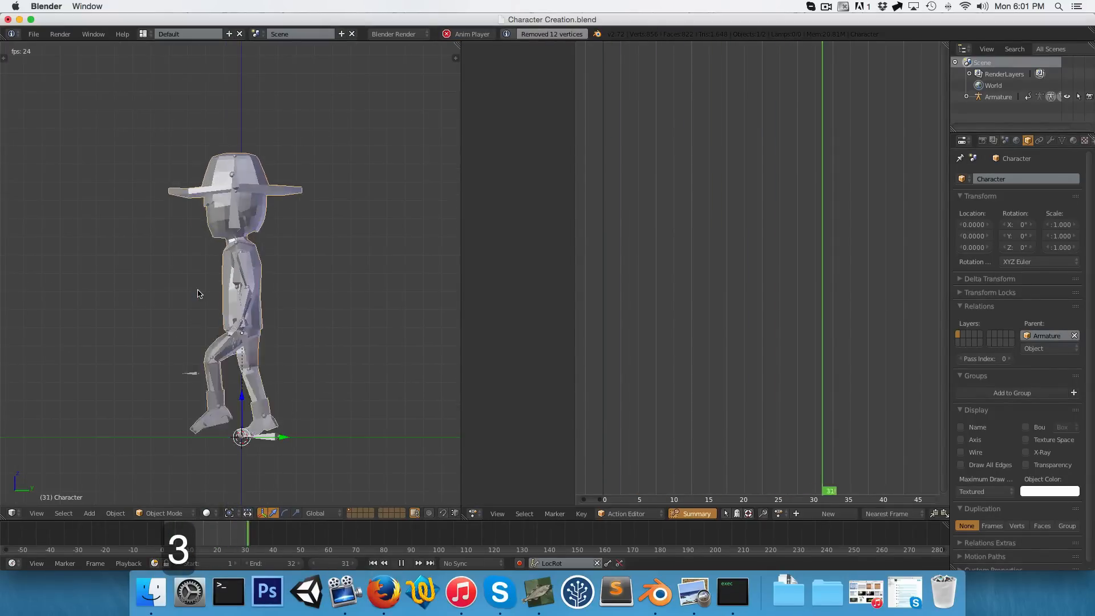
key("1")
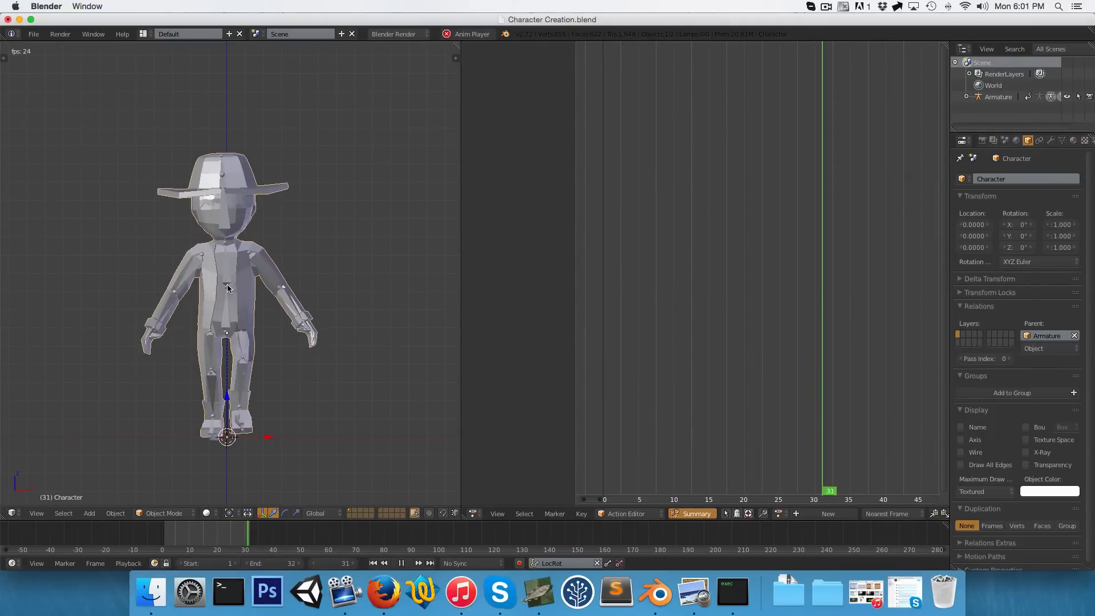
key("alt+a")
Enter Edit Mode on the Character mesh, deselect everything, and show it in wireframe from the front view
key("Tab")
scroll(220, 306, "up", 3)
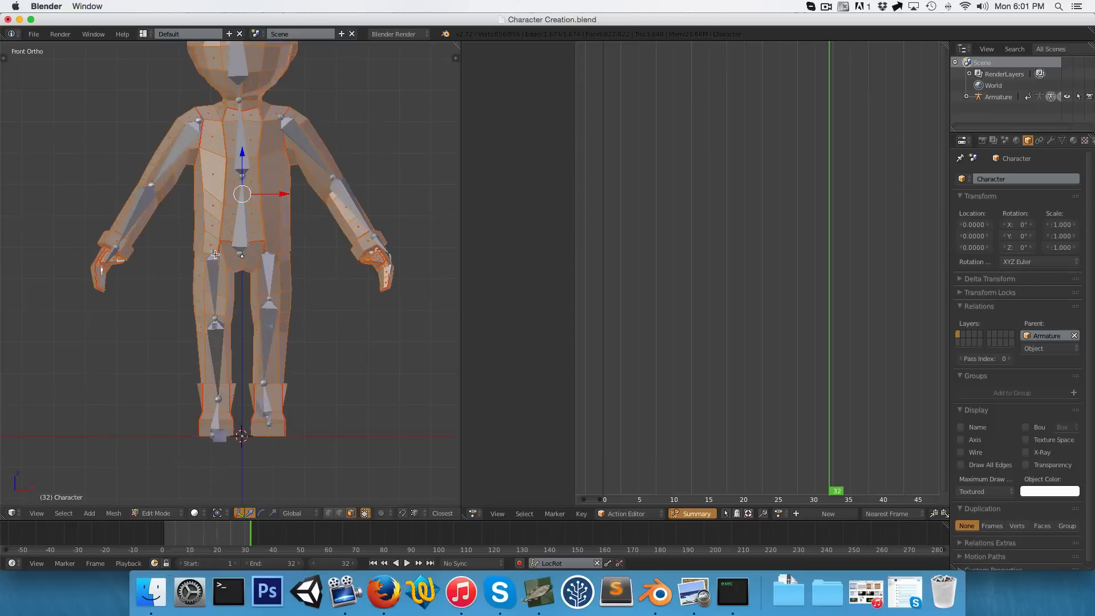
scroll(213, 245, "down", 3)
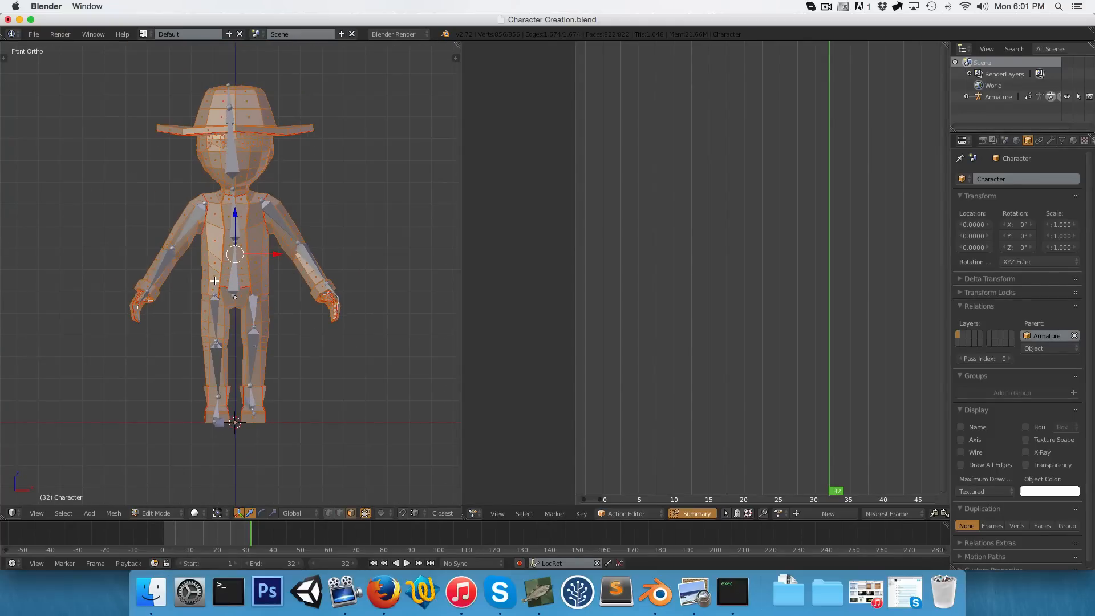
key("a")
scroll(171, 286, "up", 3)
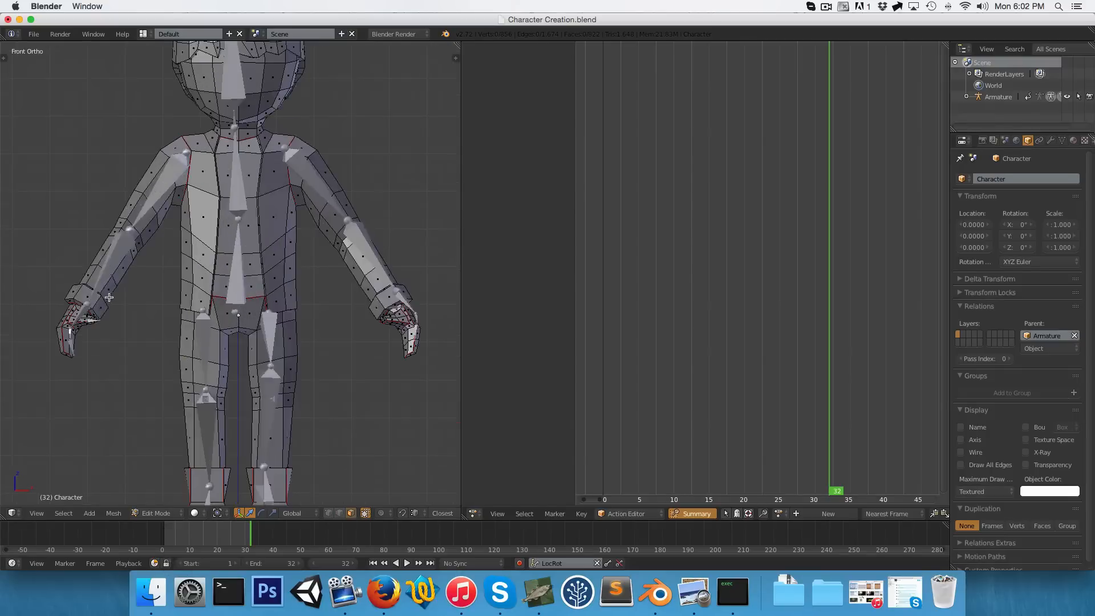
scroll(113, 294, "down", 3)
key("z")
scroll(125, 297, "up", 3)
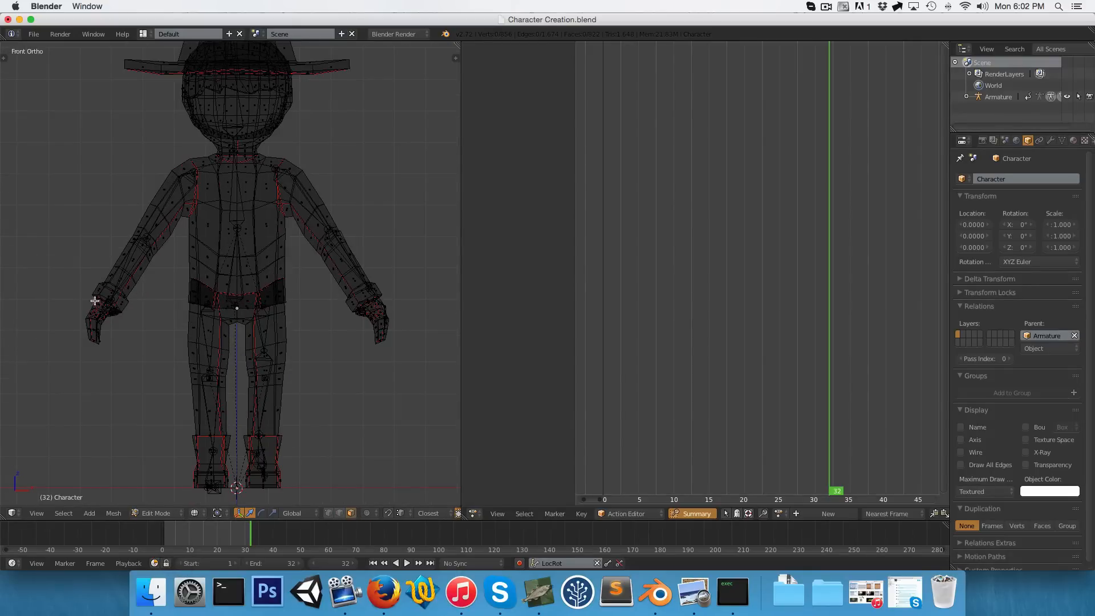
scroll(114, 296, "down", 2)
Circle-select all faces of the character's right arm and hand up to the shoulder, through the mesh
key("c")
right_click(130, 309)
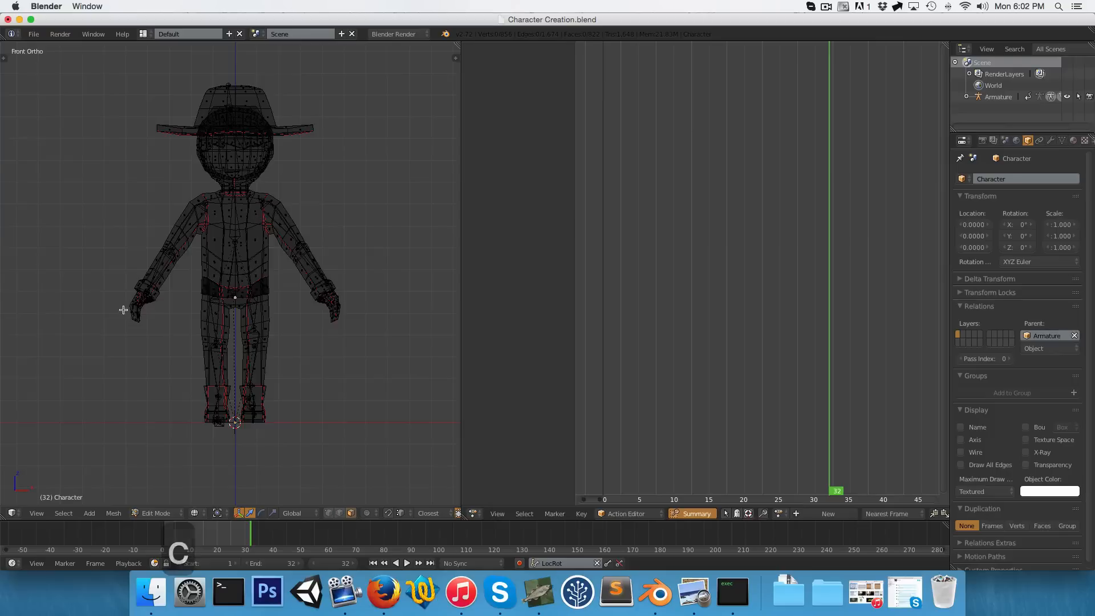
scroll(121, 311, "up", 2)
key("c")
left_click_drag(99, 330, 156, 188)
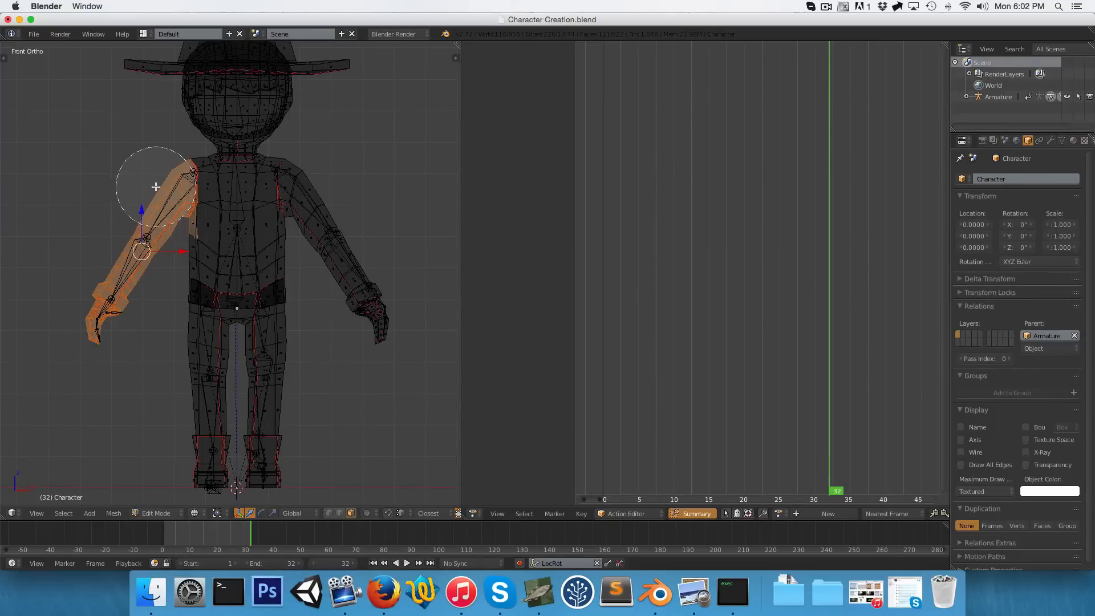
right_click(170, 223)
key("c")
right_click(218, 247)
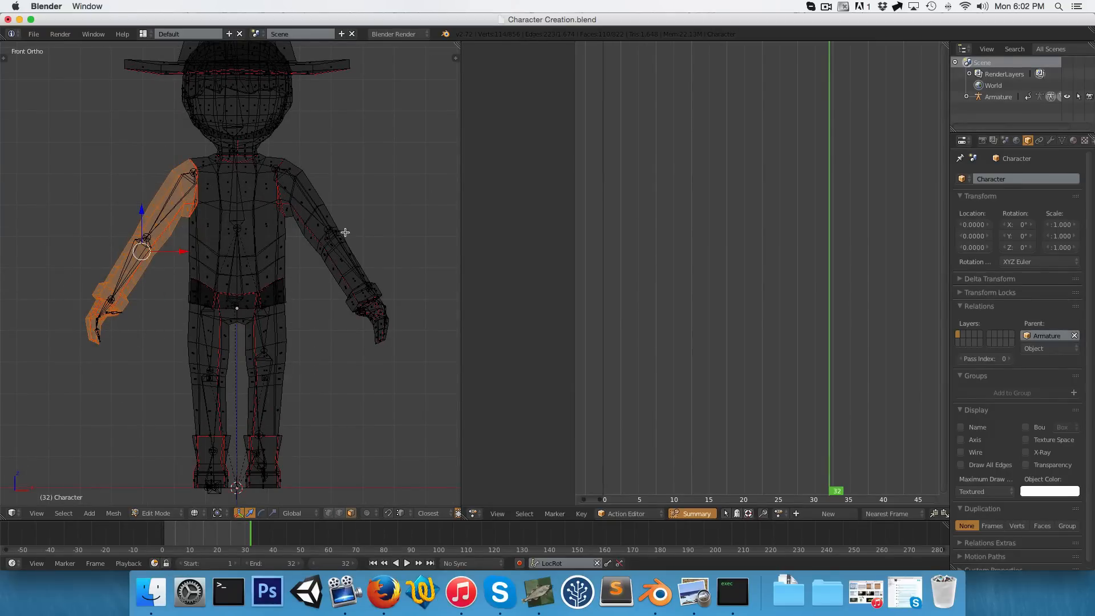
Restore solid shading and add the linked hat geometry to the right arm selection
scroll(319, 212, "down", 2)
middle_click_drag(289, 211, 283, 259, "shift")
key("z")
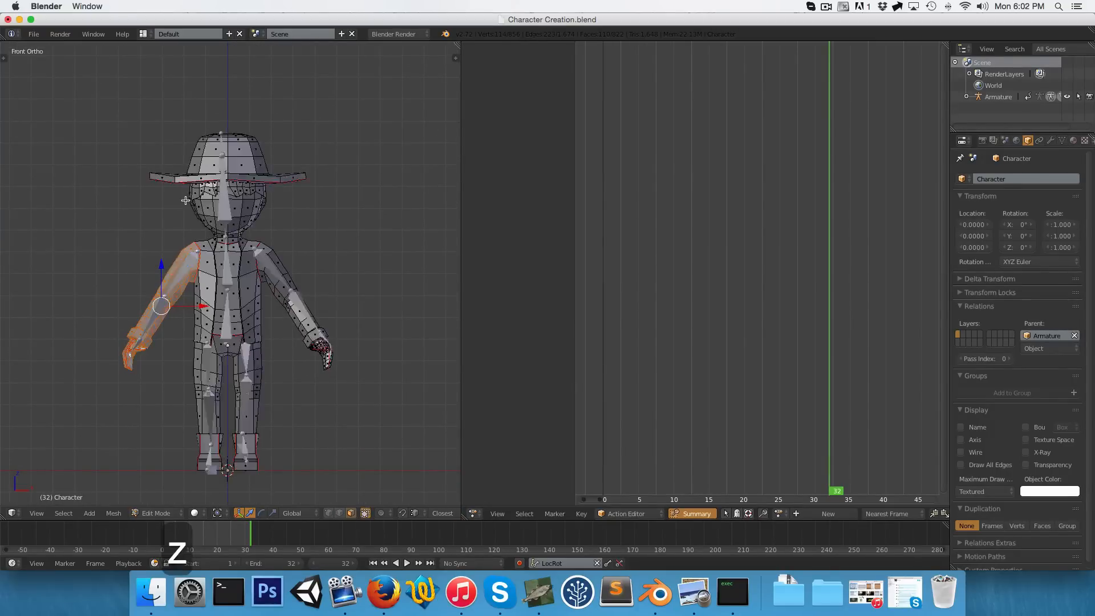
middle_click_drag(183, 181, 201, 152)
key("l")
key("l")
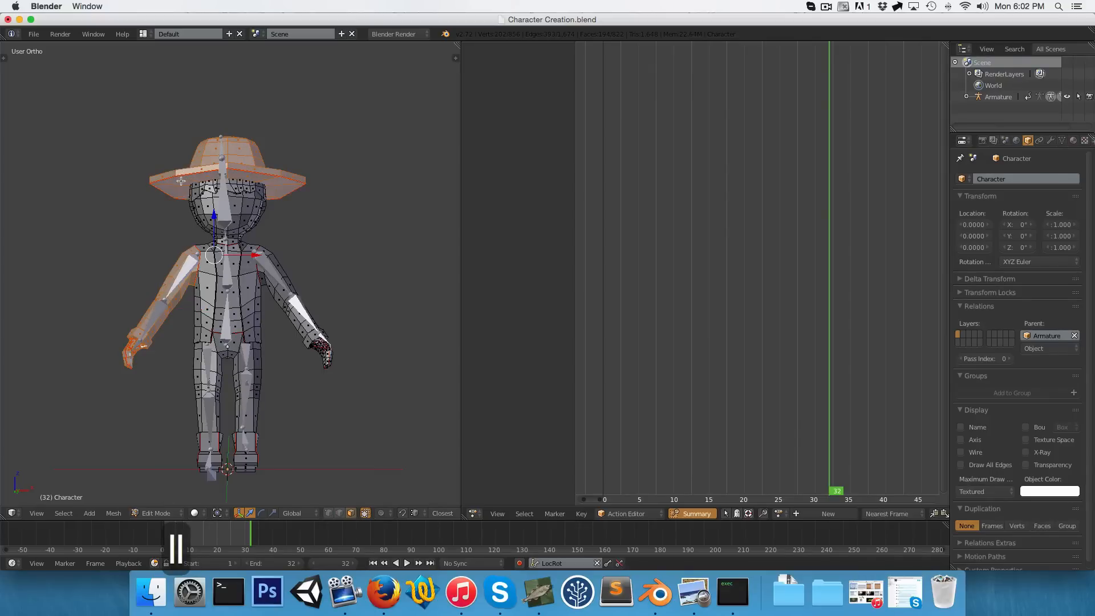
Separate the selected hat and right arm into their own object, then hide that object in Object Mode
key("p")
left_click(179, 182)
key("Tab")
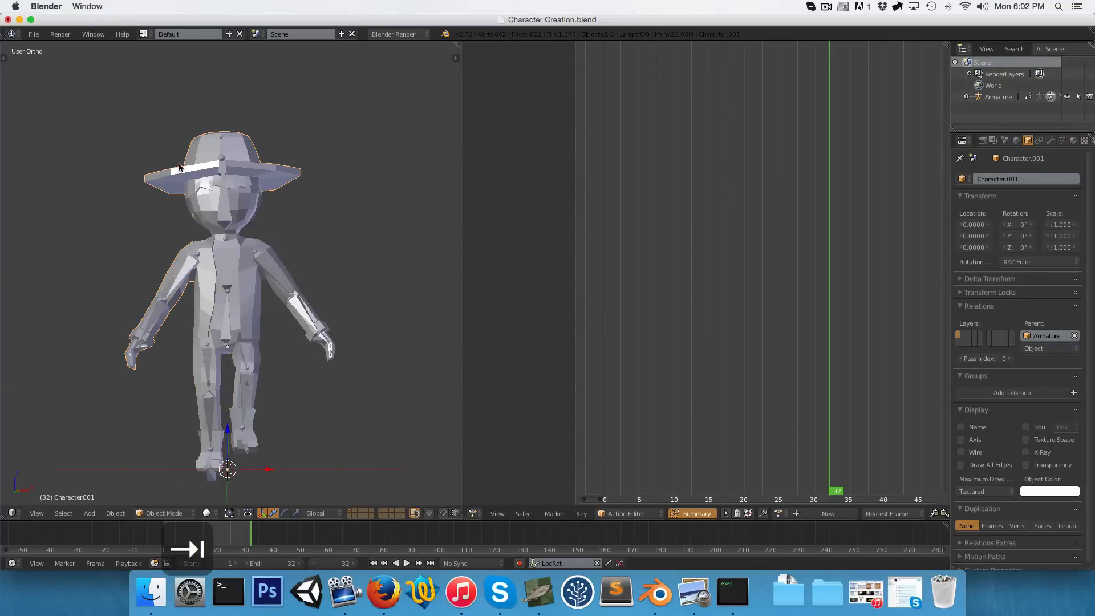
key("KP_1")
key("h")
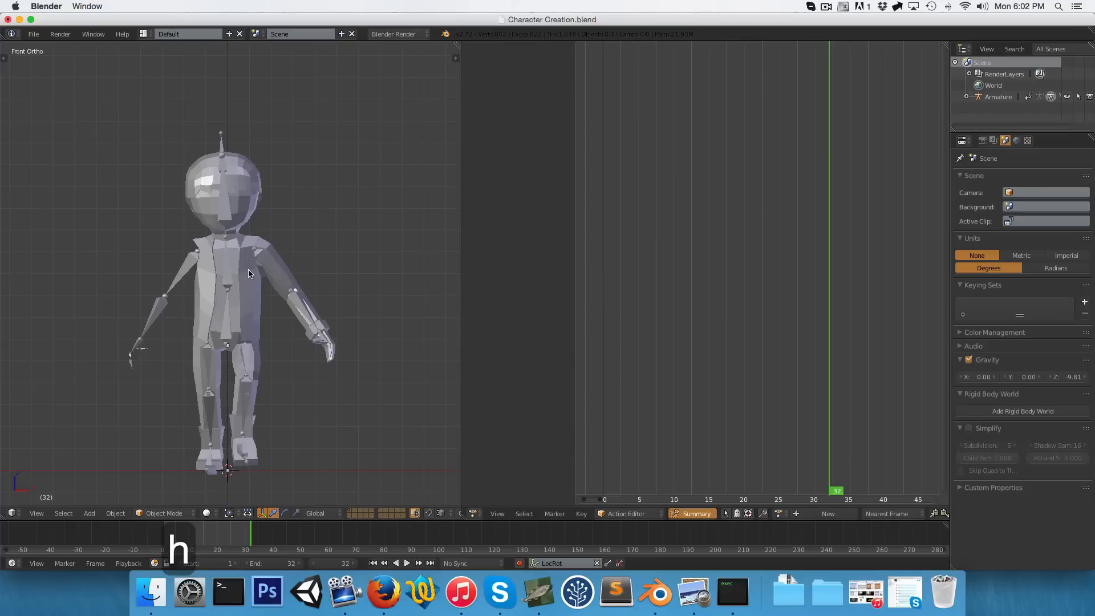
Select the armature and select all of its bones in Pose Mode
right_click(189, 272)
key("a")
key("b")
left_click_drag(85, 239, 293, 440)
key("a")
key("a")
Deselect the left upper arm, lower arm and hand bones and the Torso, then hide all the other bones
scroll(227, 378, "up", 4)
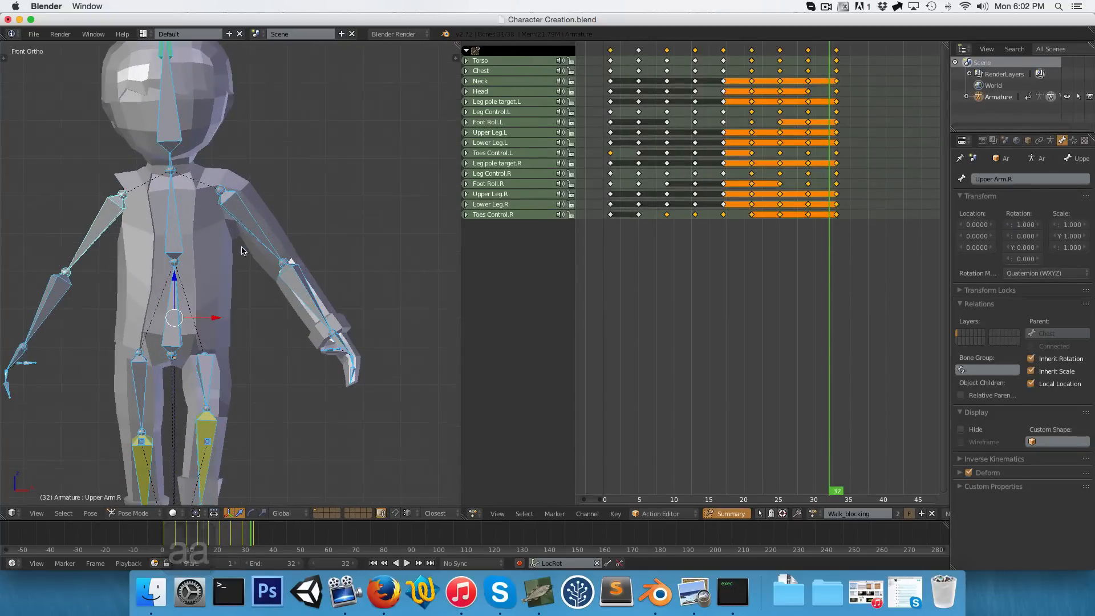
key("b")
middle_click_drag(275, 268, 276, 269)
scroll(335, 320, "up", 4)
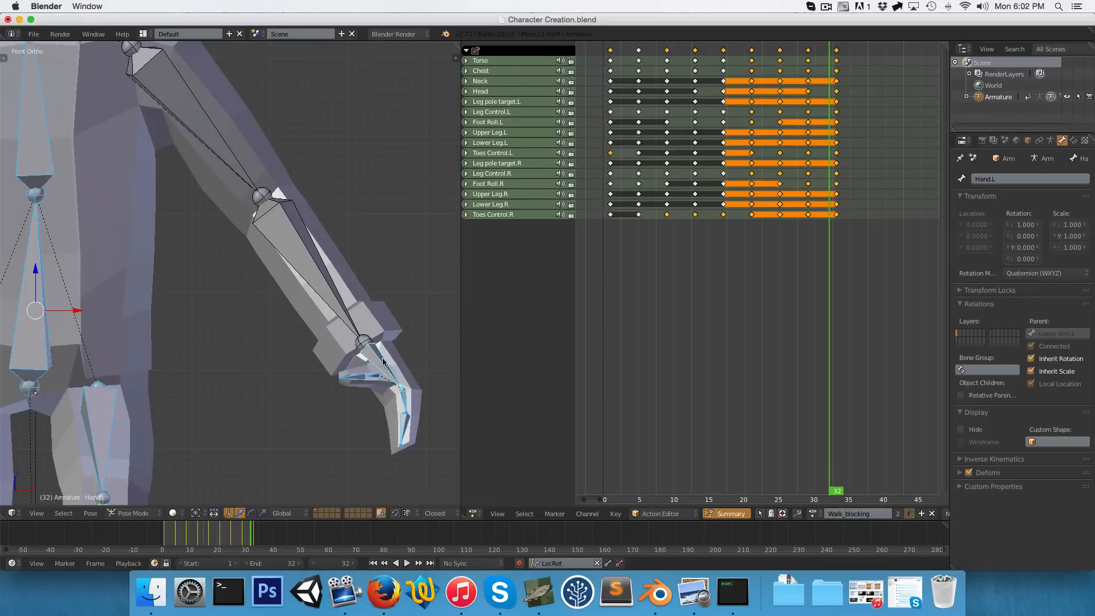
scroll(369, 335, "down", 4)
right_click(129, 321, "shift")
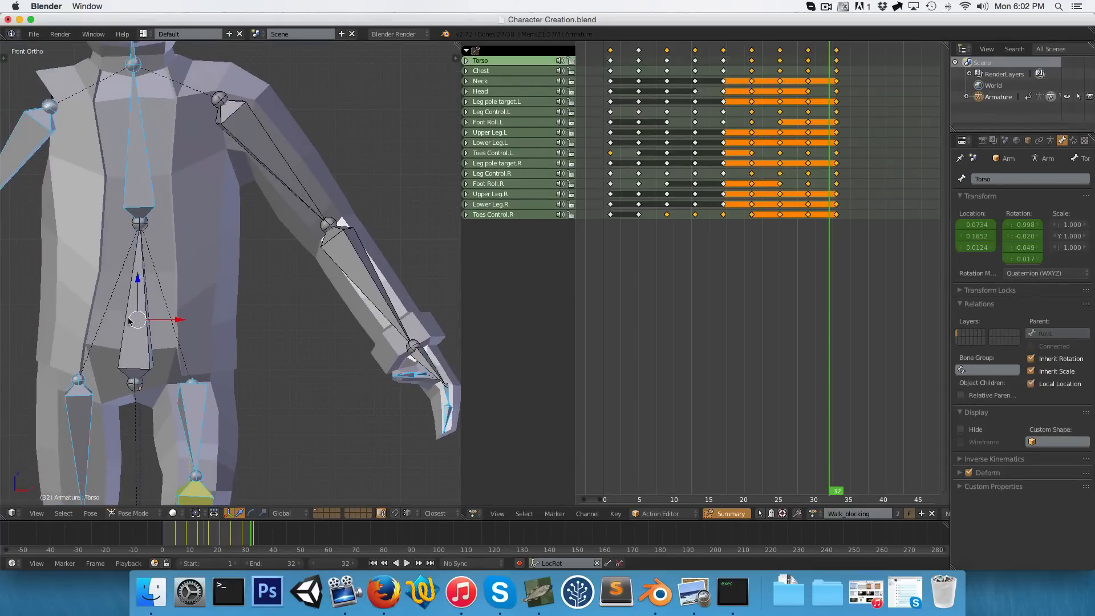
scroll(122, 255, "down", 4)
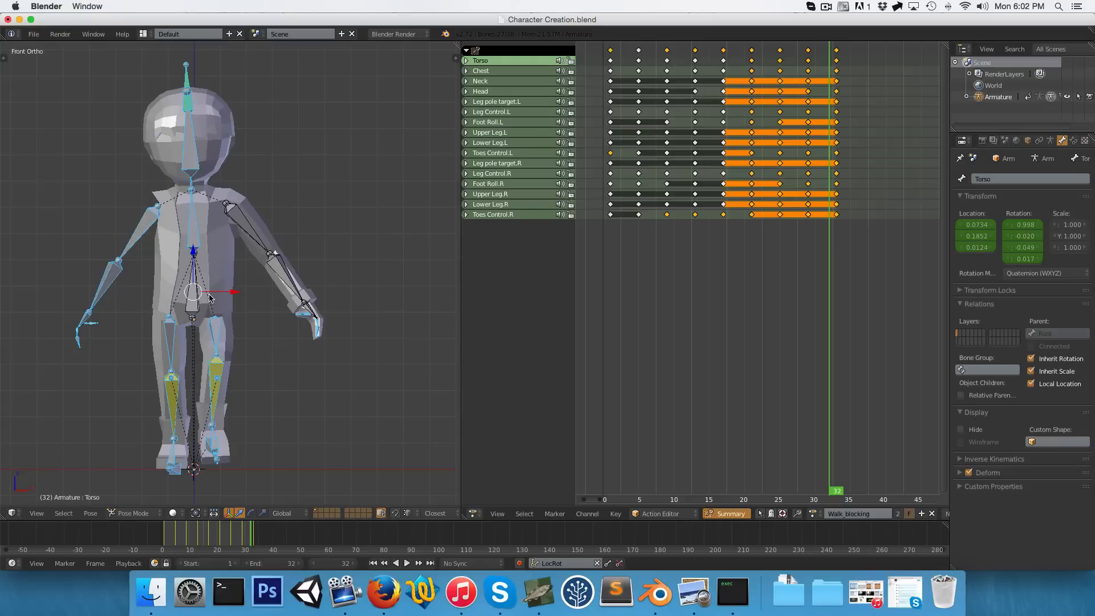
key("h")
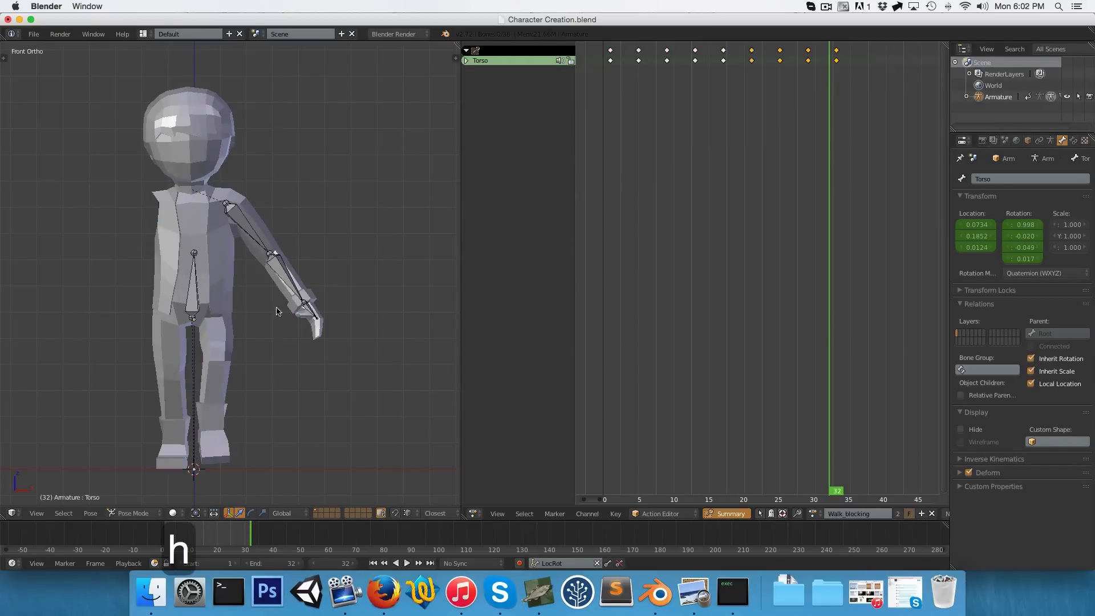
At frame 1 in the side view, rotate the left upper arm bone backward to start the arm swing
key("3")
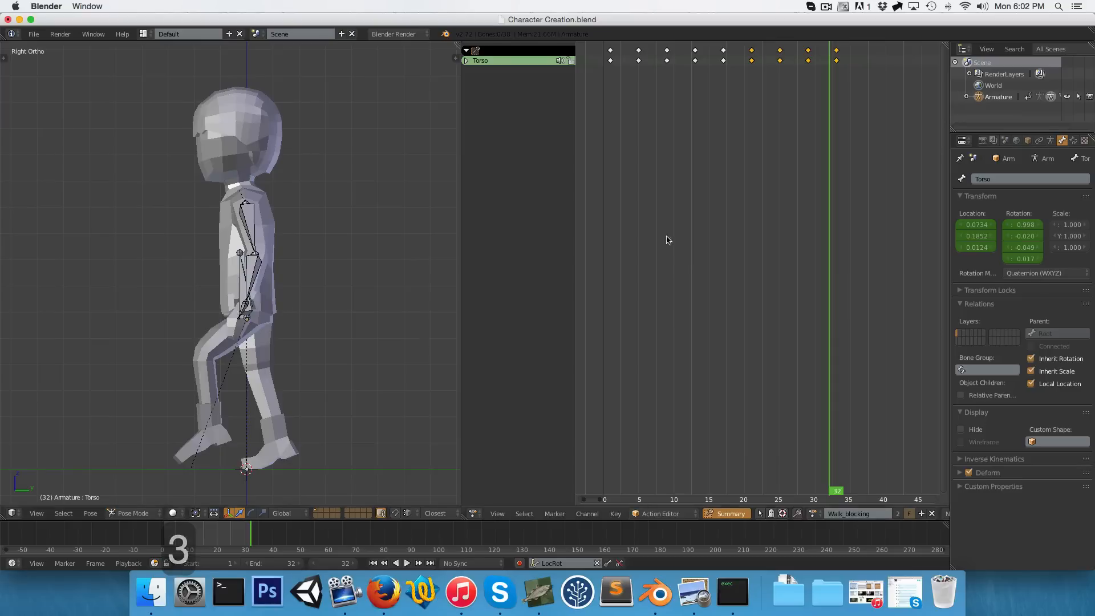
left_click_drag(669, 239, 612, 240)
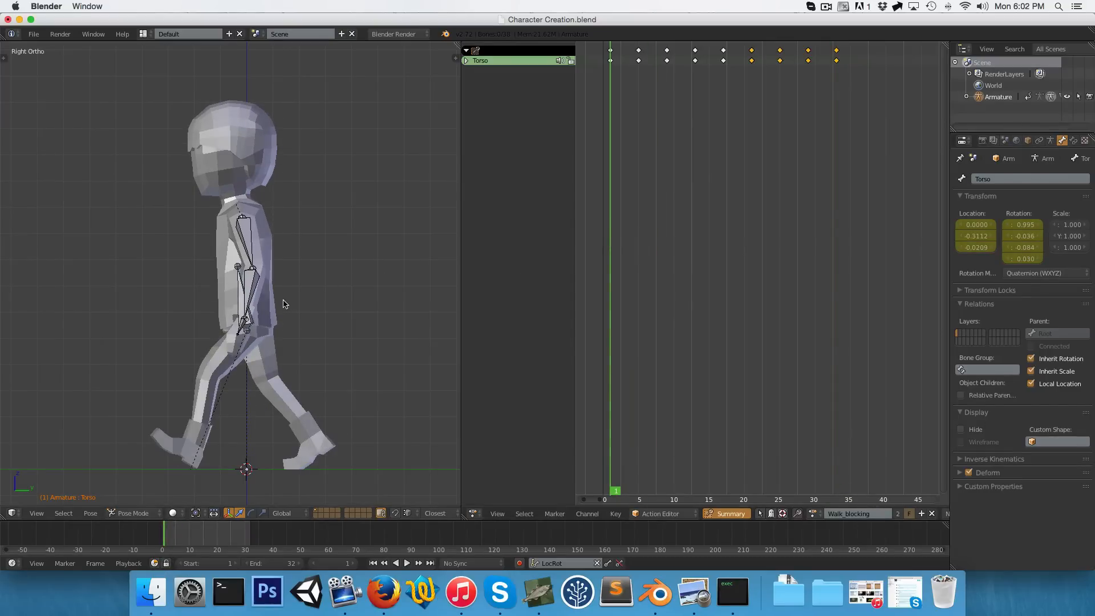
key("1")
key("3")
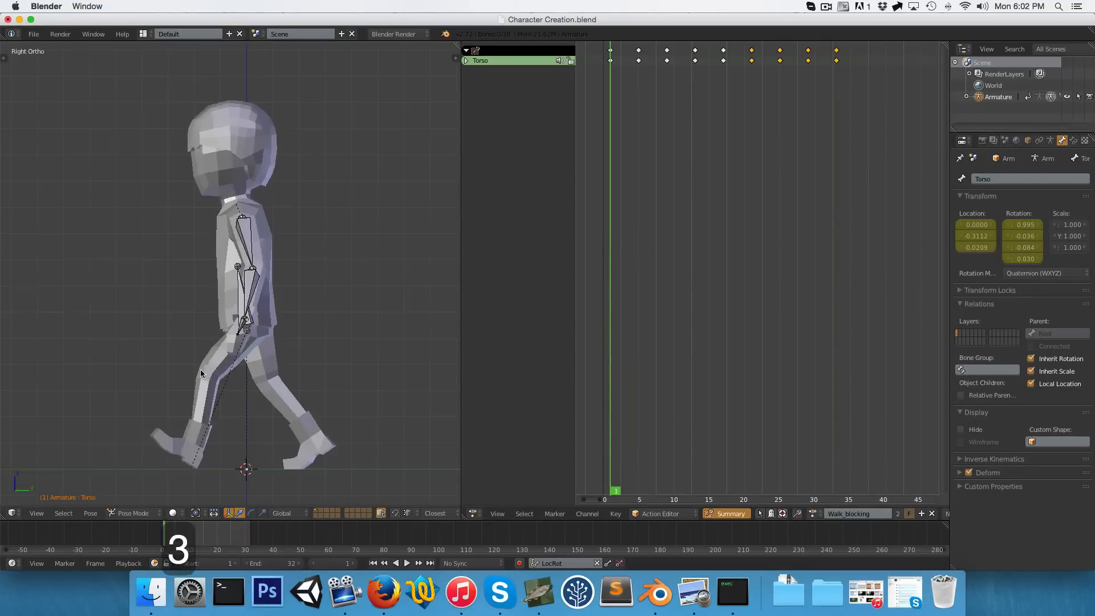
right_click(241, 246)
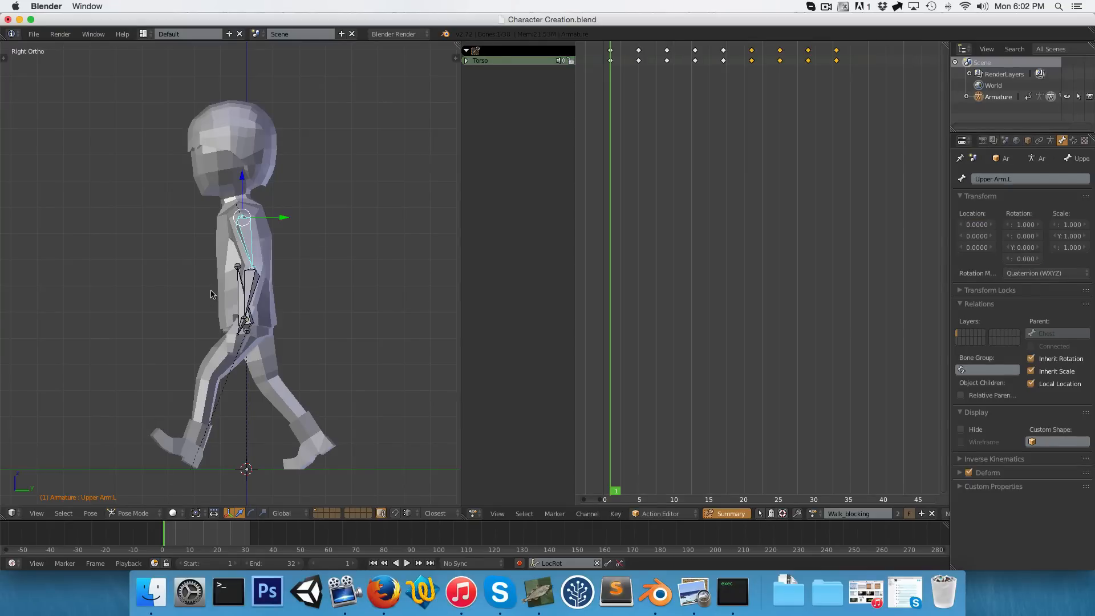
key("r")
right_click(255, 293)
middle_click_drag(213, 309, 336, 325)
key("3")
key("r")
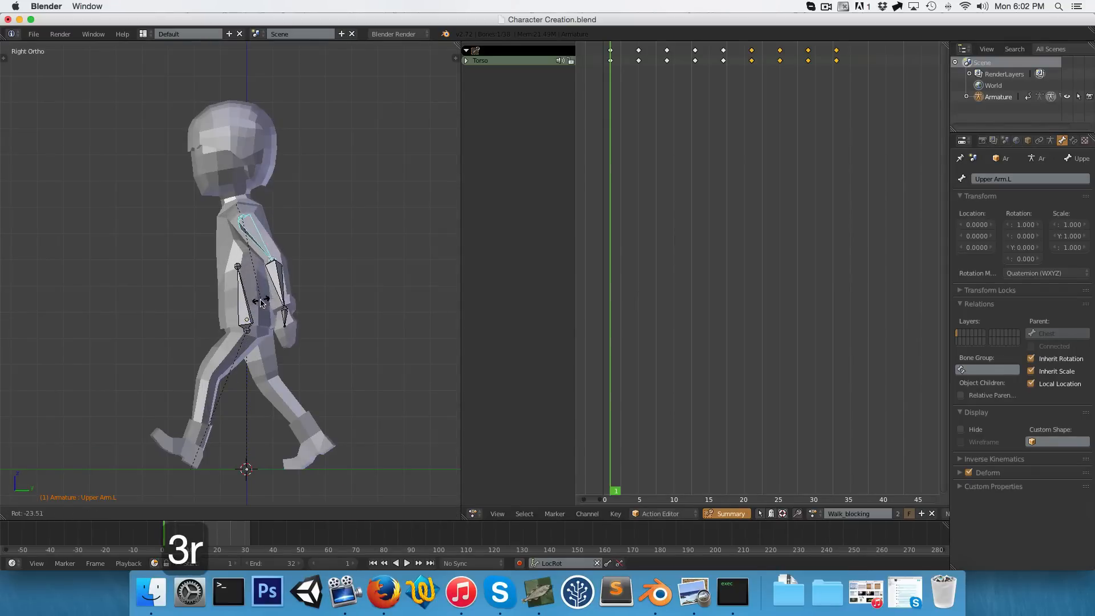
left_click(265, 278)
Rotate the left lower arm bone slightly backward at the elbow in the side view
right_click(268, 293)
key("r")
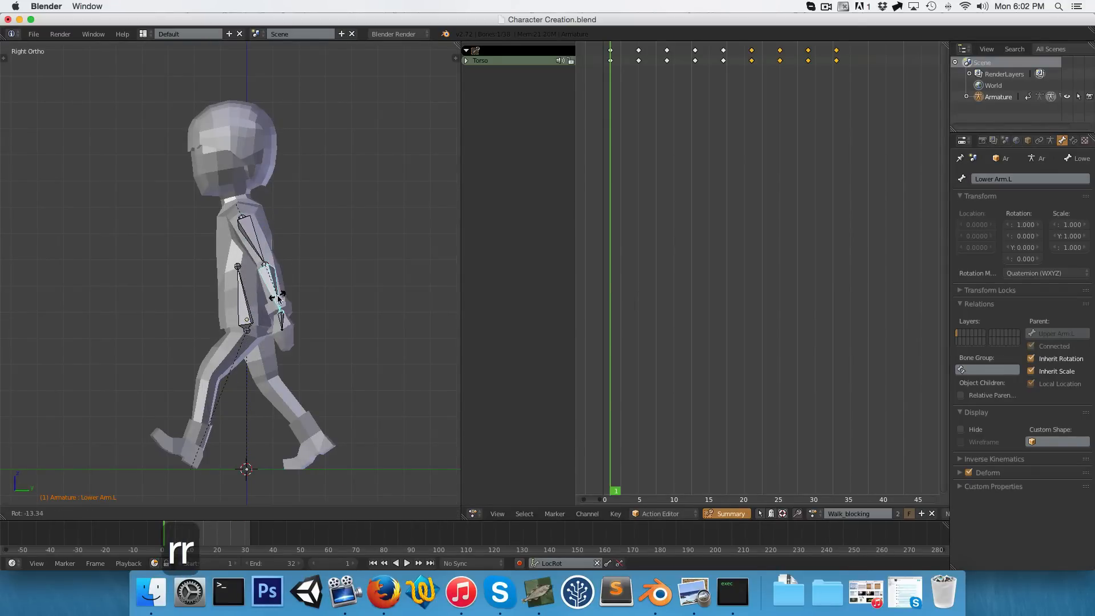
left_click(280, 296)
From the front view, rotate the left upper arm in toward the body and the lower arm until it hangs nearly vertical
key("1")
scroll(317, 346, "up", 4)
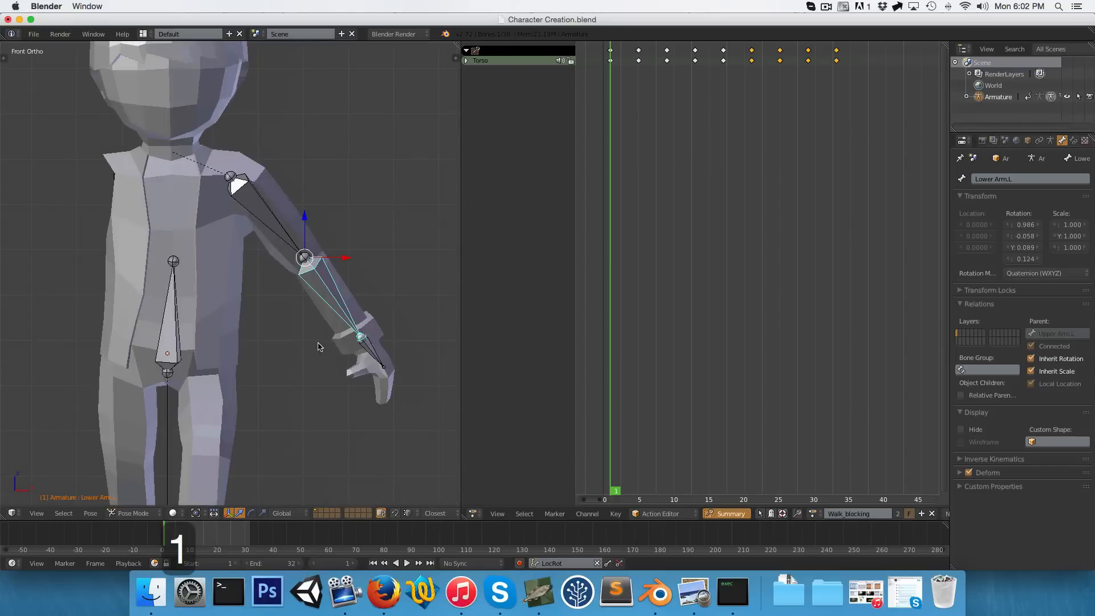
right_click(305, 257)
key("r")
left_click(284, 313)
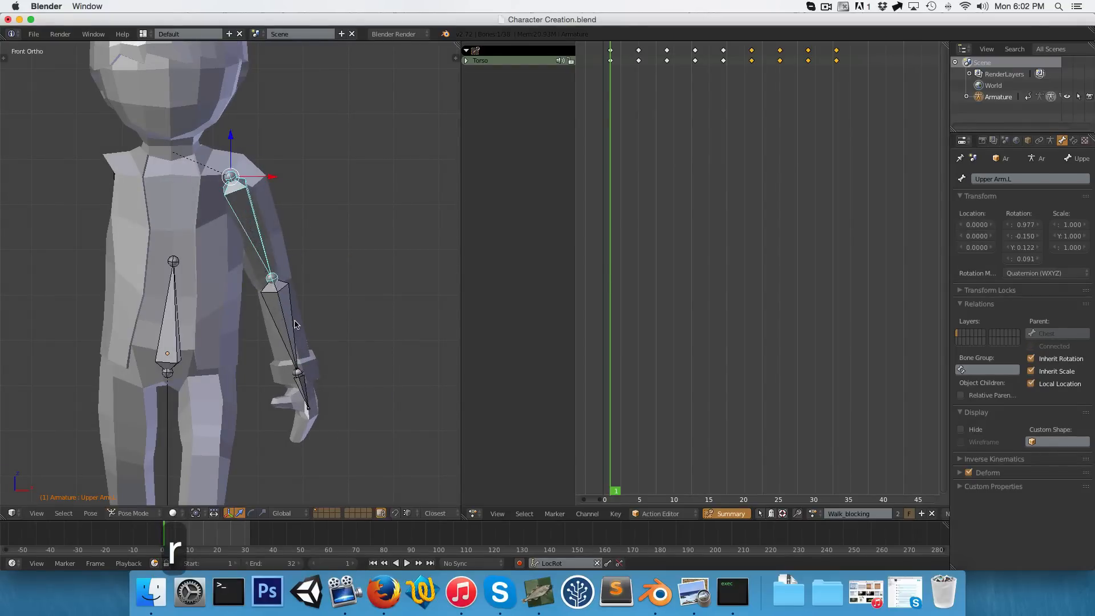
right_click(296, 325)
key("r")
left_click(289, 333)
right_click(274, 264)
key("r")
left_click(272, 308)
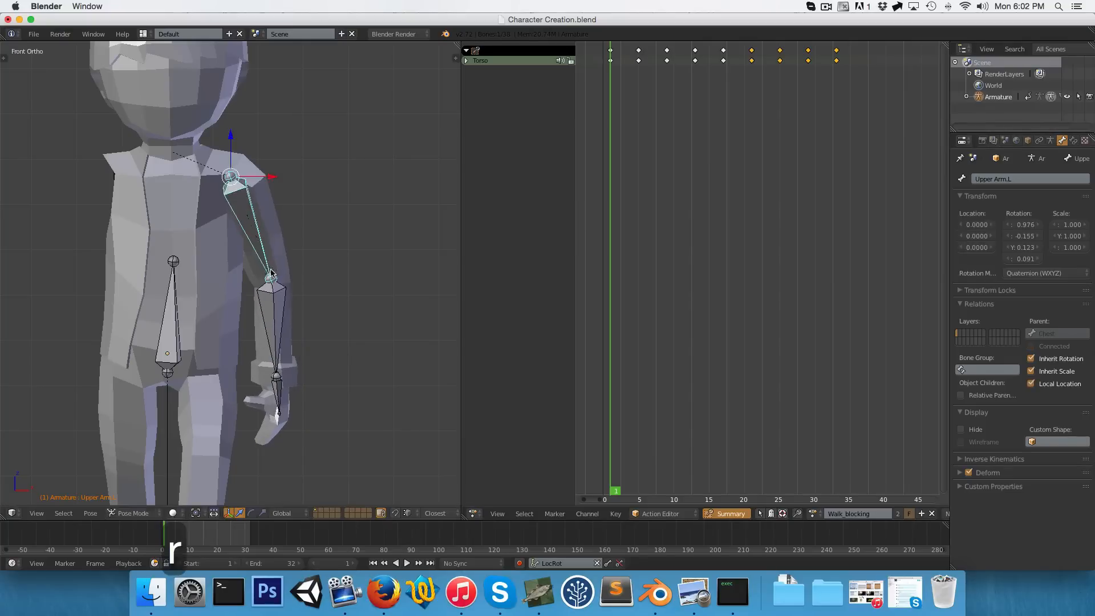
From the side view, readjust the left lower arm rotation and rotate the upper arm forward by about 4.5 degrees
key("3")
middle_click_drag(268, 305, 241, 267, "shift")
right_click(287, 297)
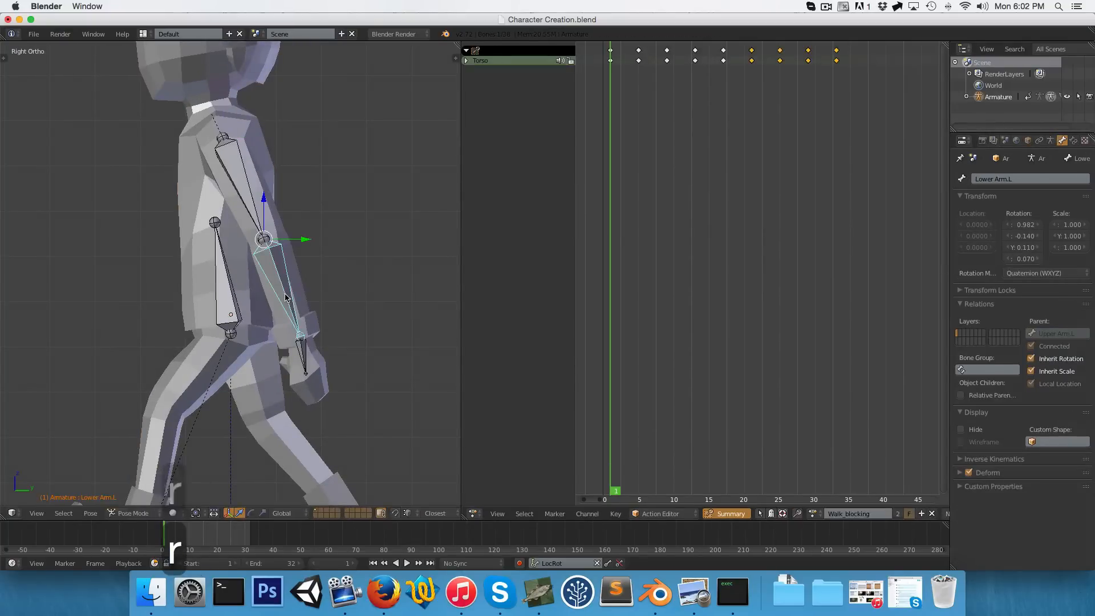
key("r")
left_click(287, 296)
scroll(284, 291, "down", 4)
right_click(235, 245)
right_click(236, 246)
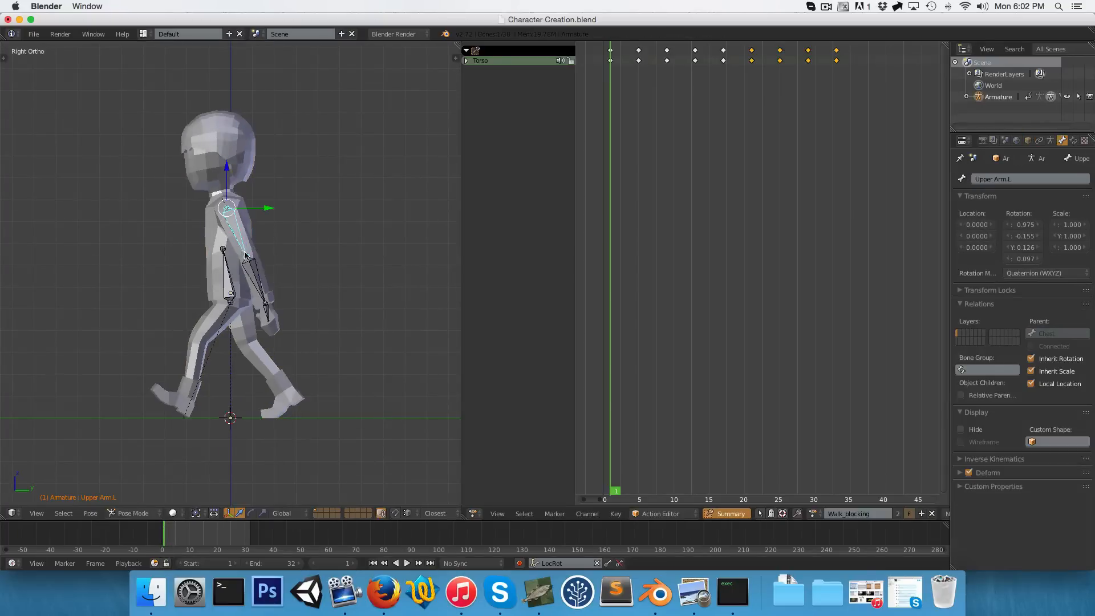
key("r")
scroll(267, 263, "up", 2)
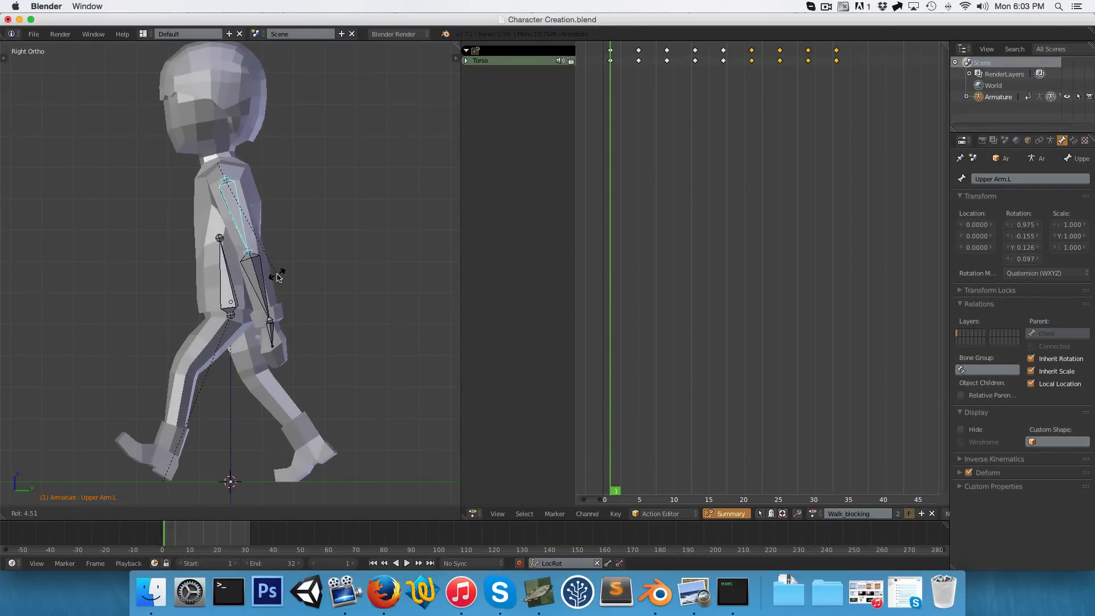
left_click(278, 277)
scroll(323, 330, "up", 2)
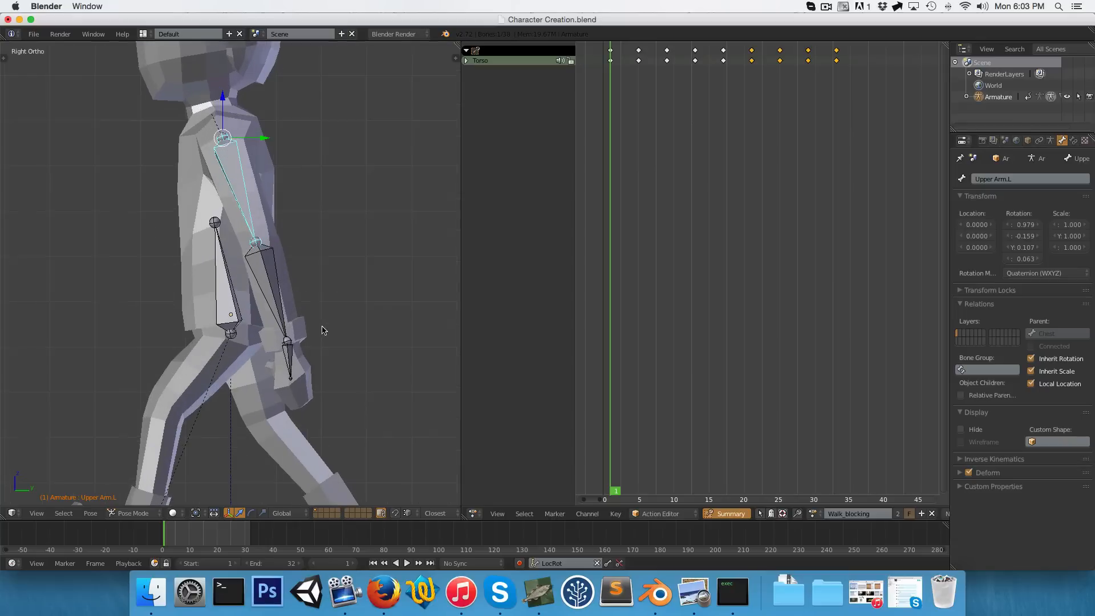
Rotate the Hand.L bone backward by about 11.6 degrees in the side view
key("KP_1")
right_click(278, 362)
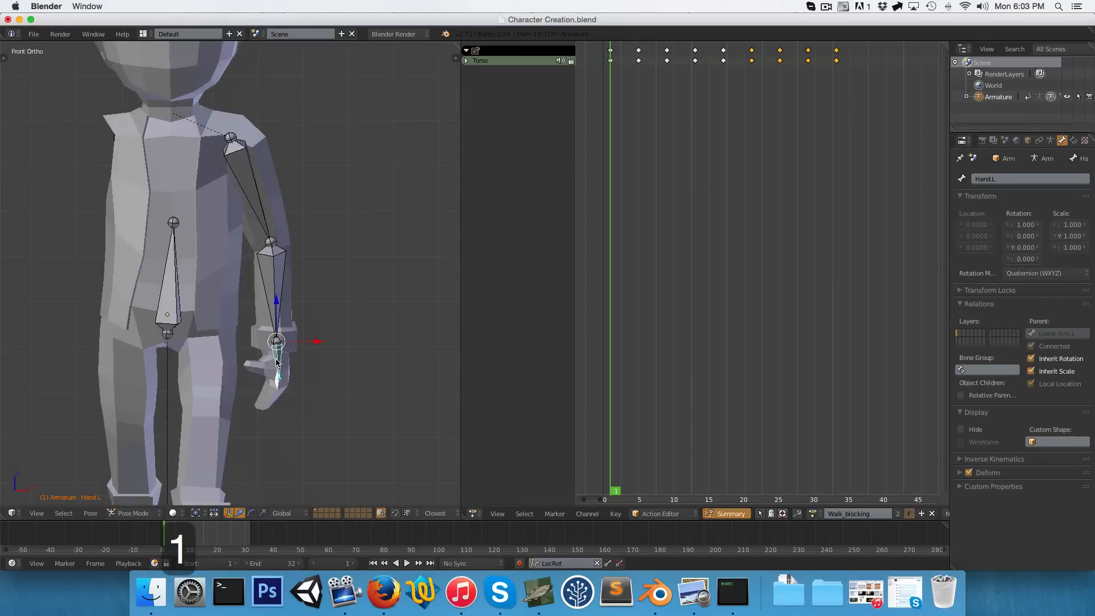
key("KP_3")
scroll(238, 346, "down", 2)
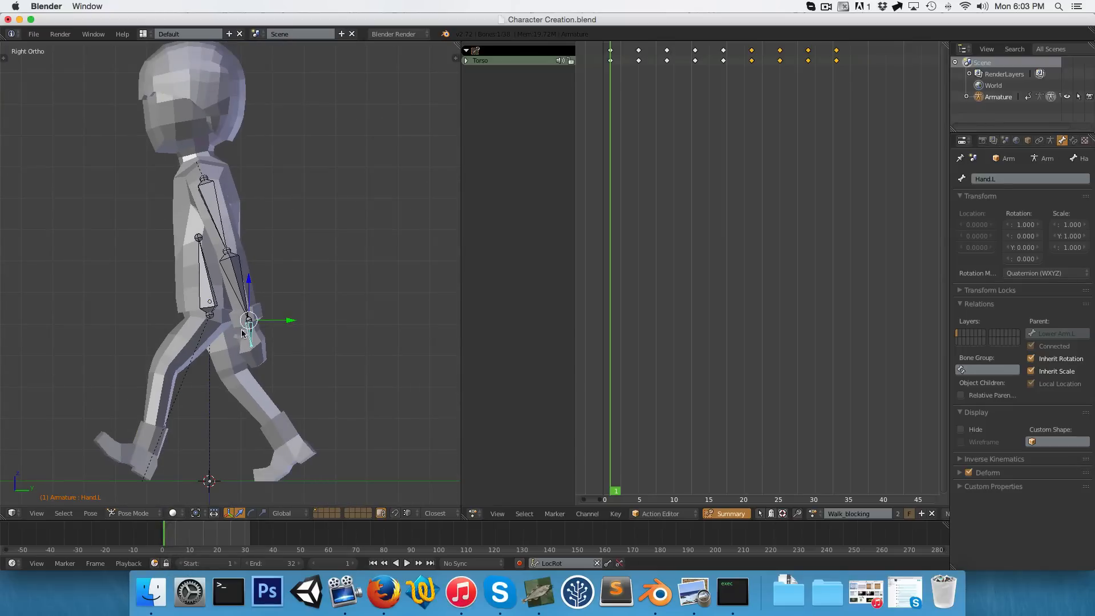
scroll(242, 333, "up", 3)
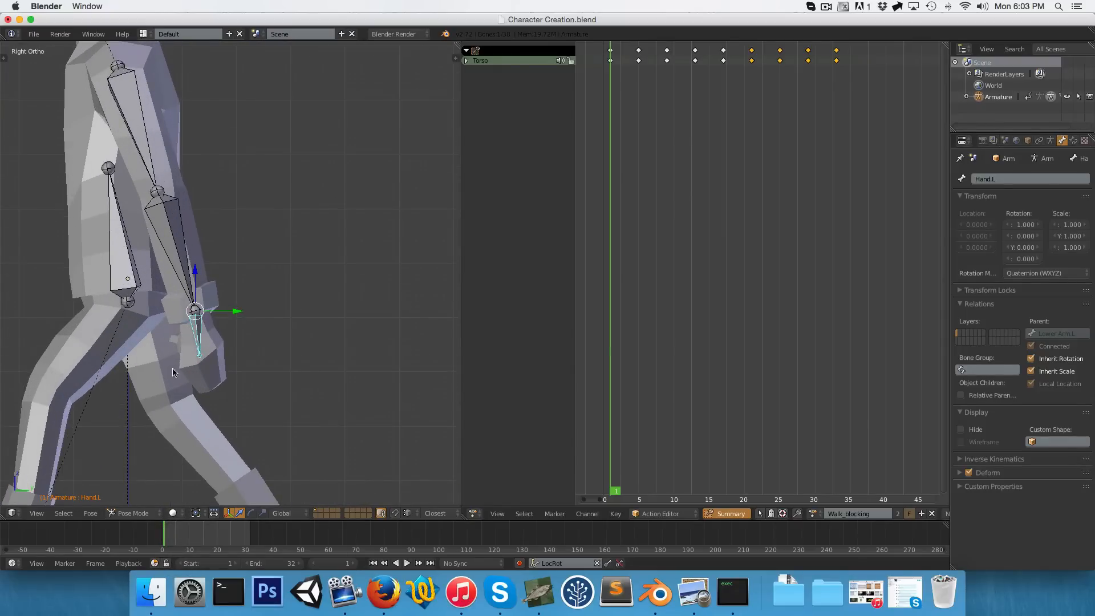
scroll(174, 372, "up", 2)
key("r")
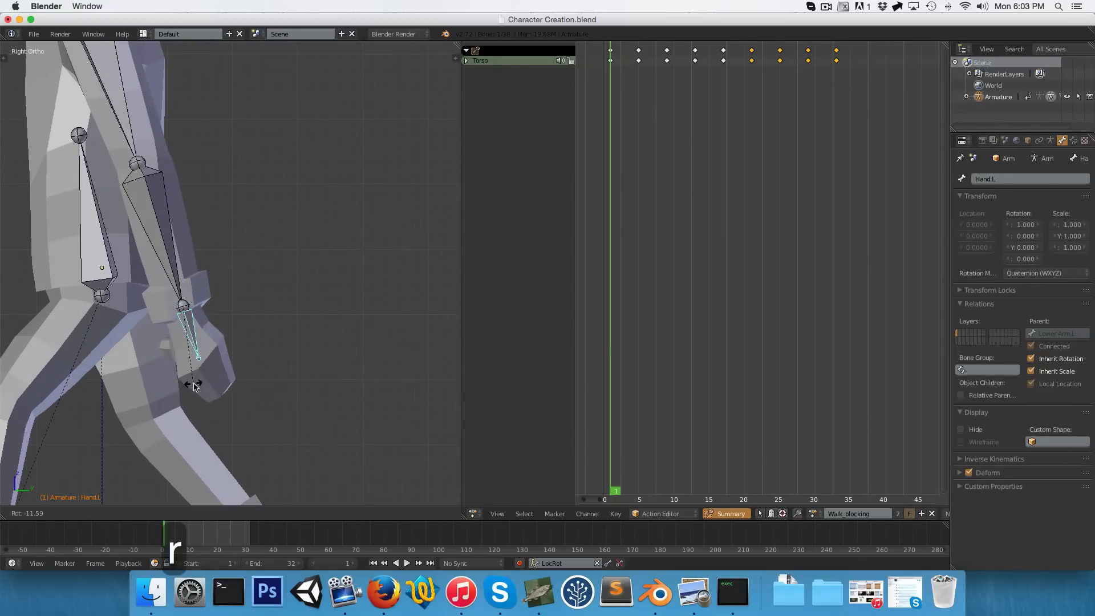
left_click(194, 385)
Select all visible bones and insert LocRot keyframes for the left arm pose at frame 1
scroll(194, 376, "down", 5)
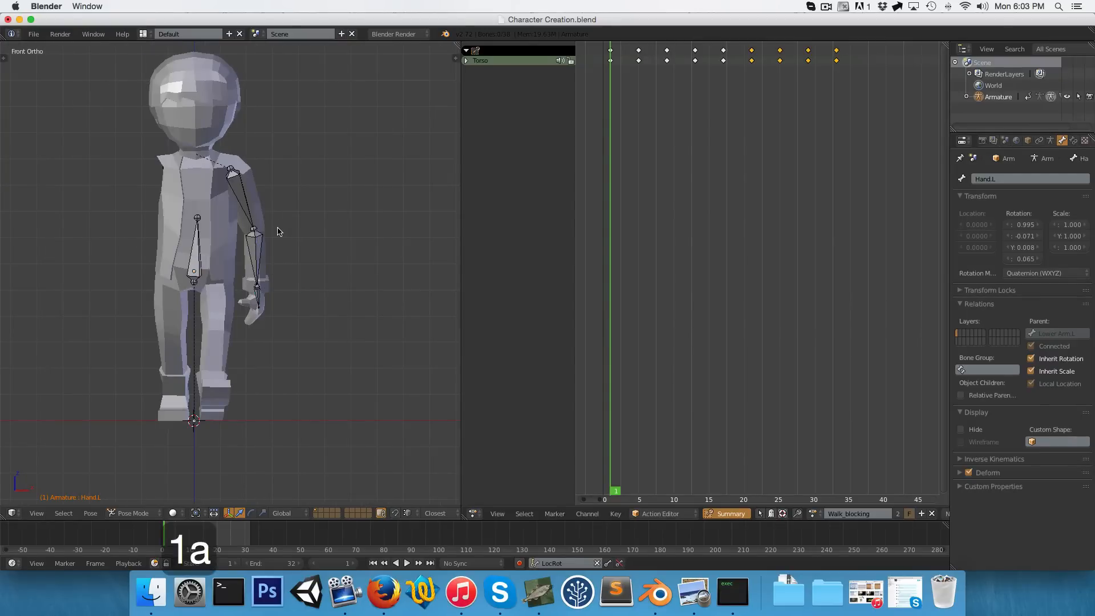
key("a")
key("i")
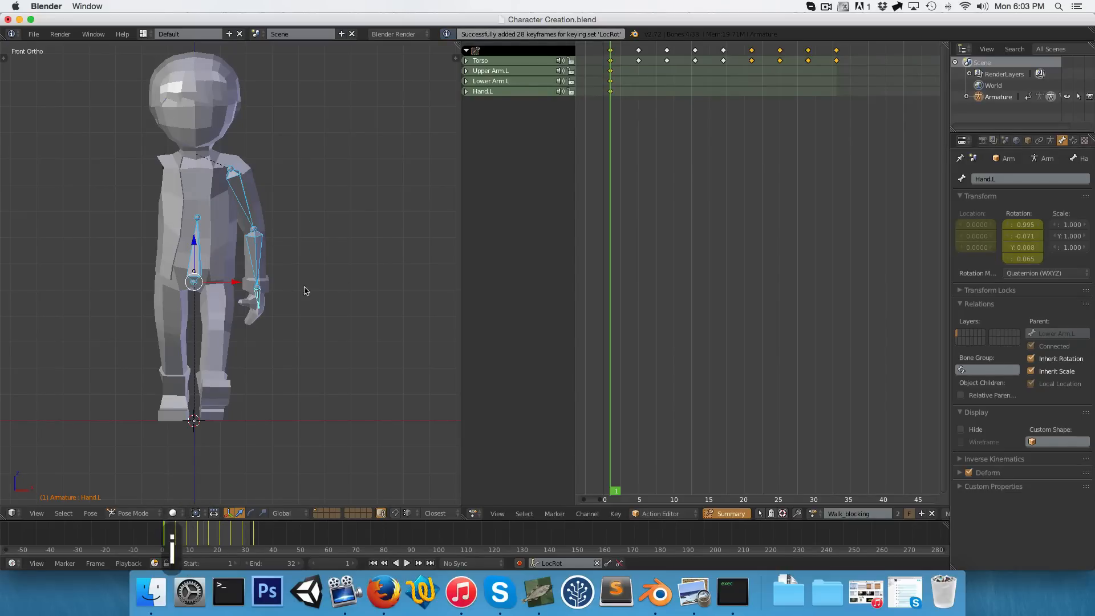
At frame 9, rotate the left upper arm forward by about 13 degrees in the side view so it hangs nearly vertical
key("KP_3")
left_click_drag(632, 104, 667, 114)
scroll(318, 234, "up", 3)
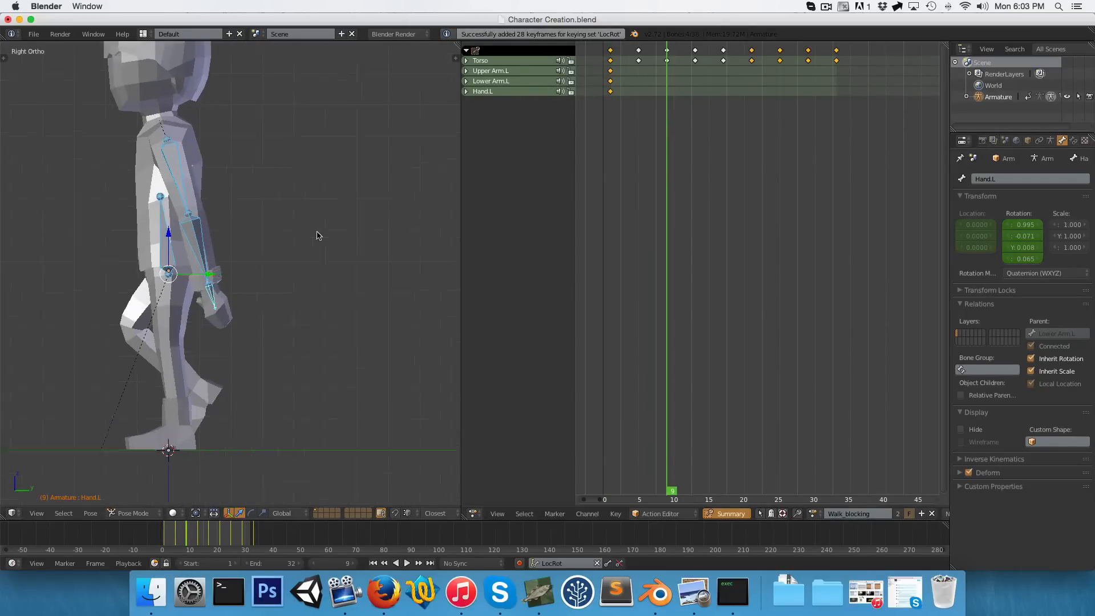
right_click(214, 219)
key("r")
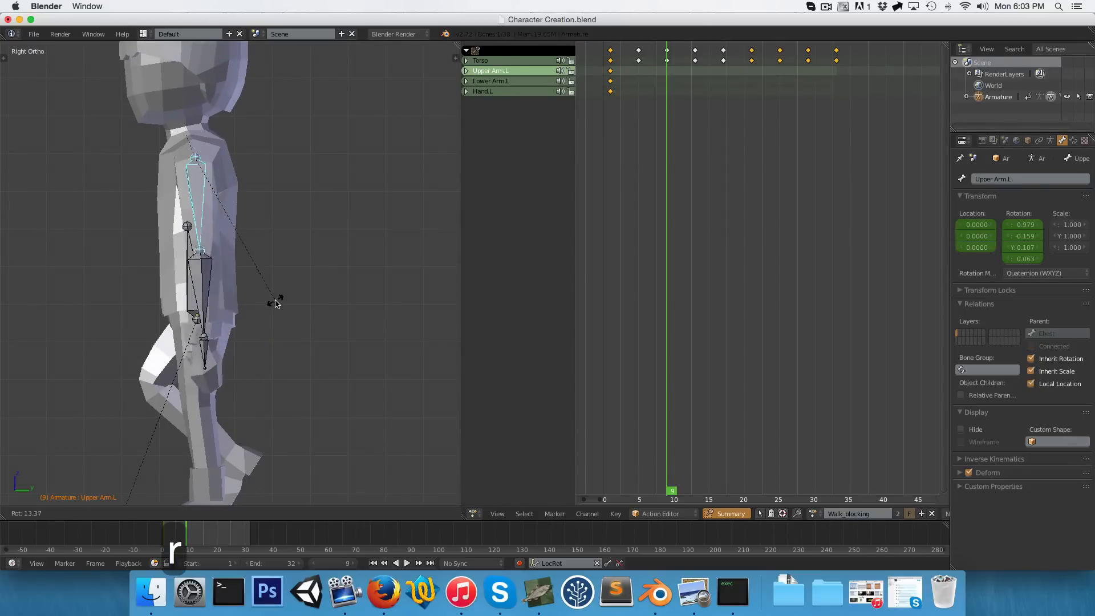
left_click(270, 305)
Check the arm from the front, then insert LocRot keyframes for all visible bones at frame 9
key("1")
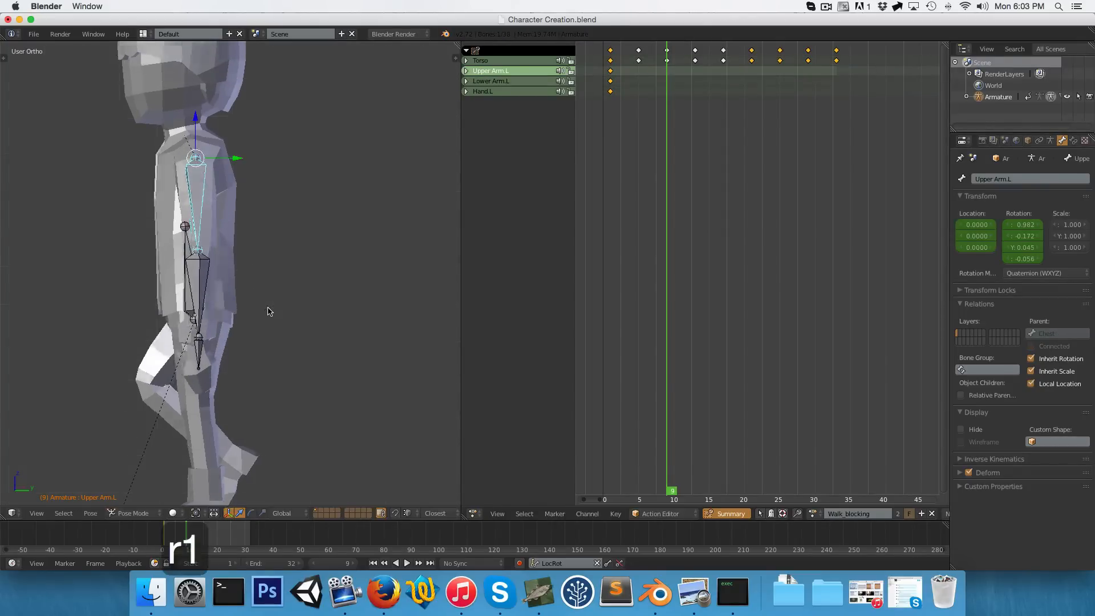
key("i")
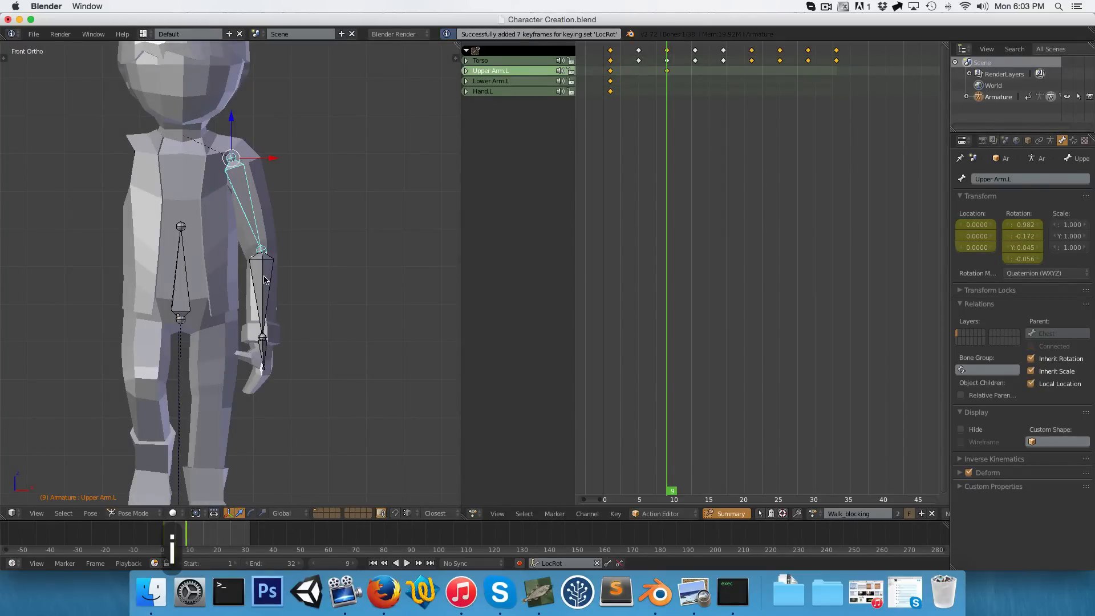
key("a")
key("a")
key("i")
key("3")
key("a")
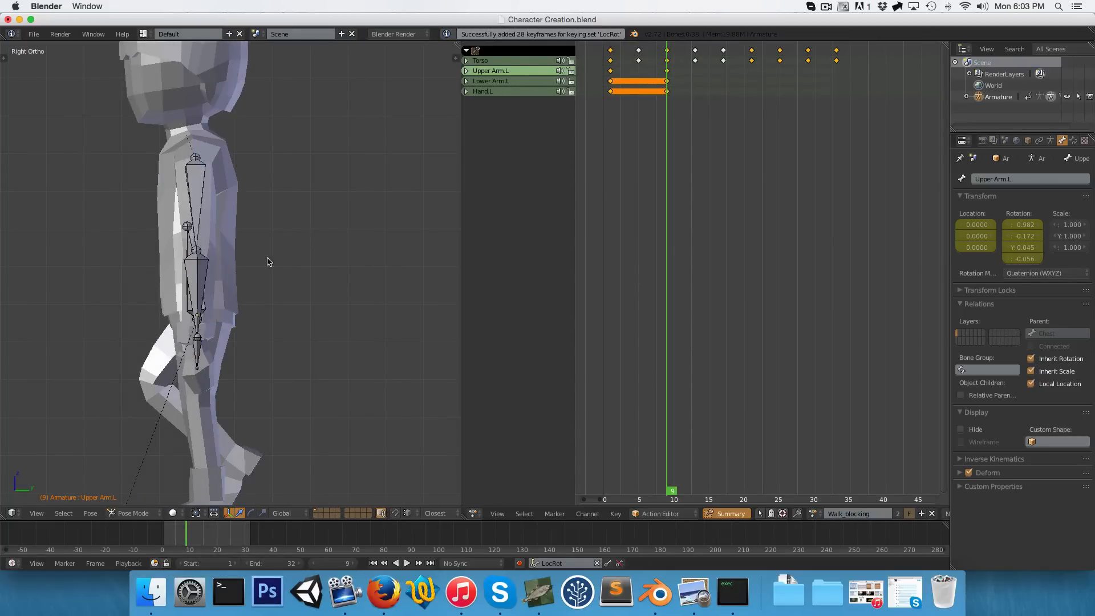
At frame 17, rotate the left upper arm forward in front of the torso in the side view
scroll(269, 262, "down", 1)
left_click_drag(664, 178, 717, 177)
right_click(200, 230)
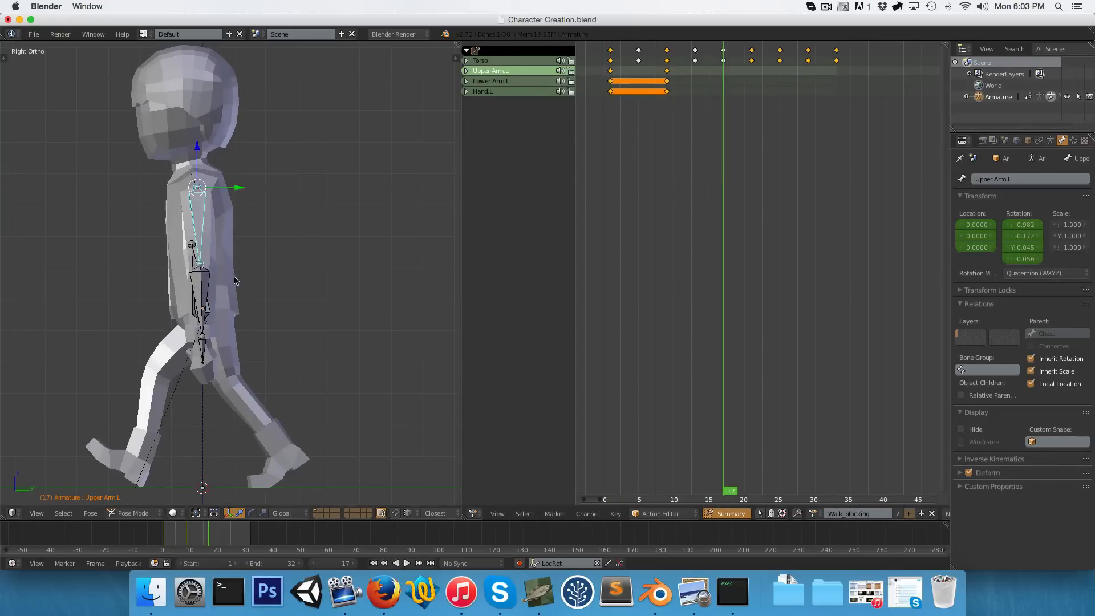
key("r")
left_click(137, 296)
Bend the left lower arm upward by about 22.5 degrees and rotate Hand.L upward to follow it
right_click(137, 296)
key("r")
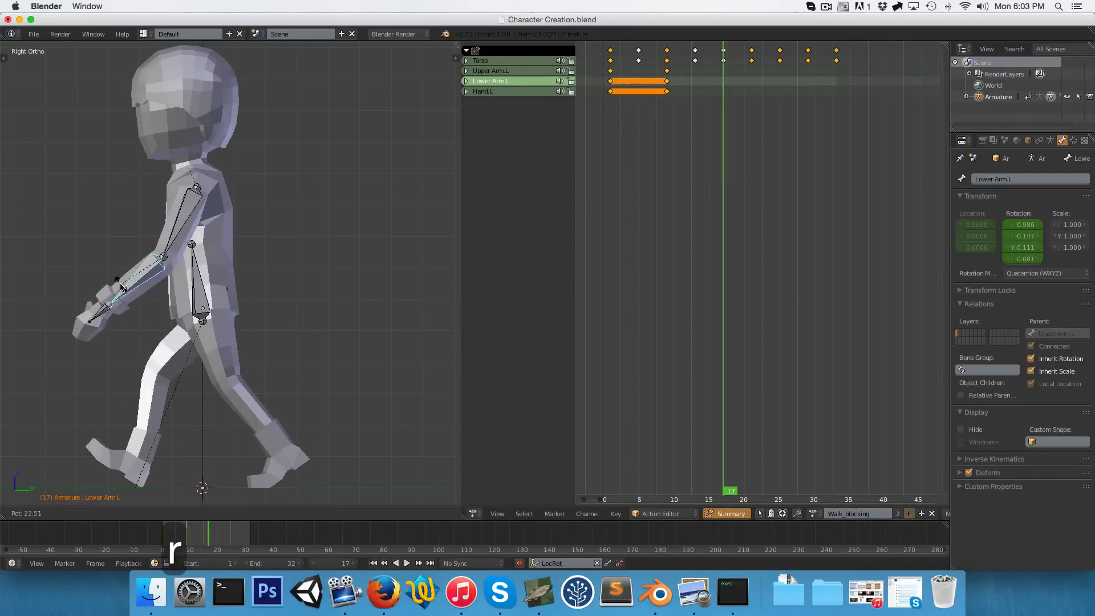
left_click(118, 285)
right_click(100, 312)
key("r")
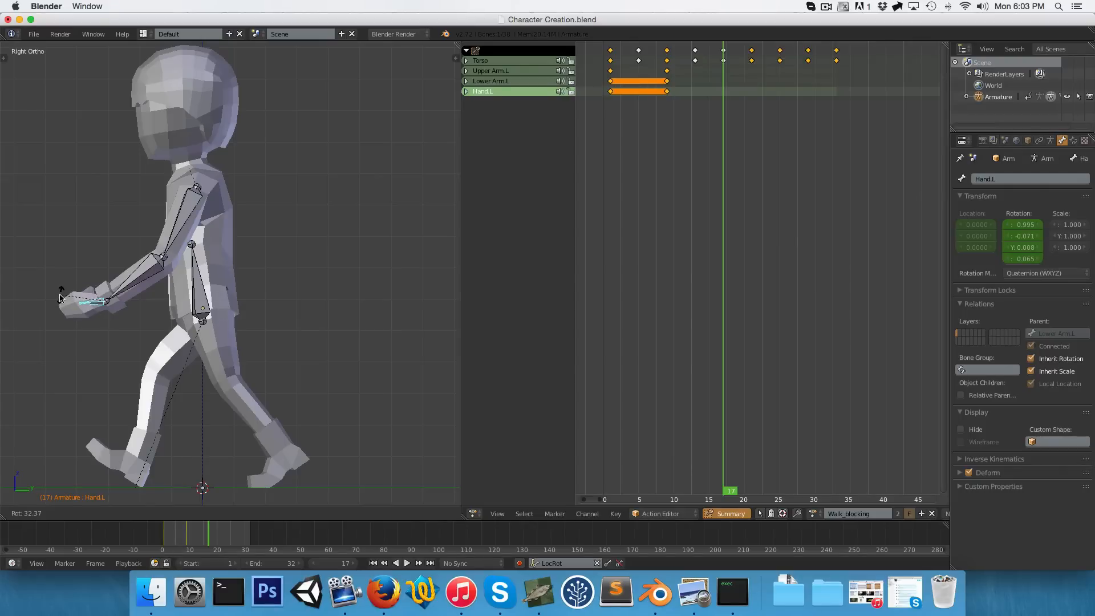
left_click(62, 307)
Select all visible bones and insert LocRot keyframes for the forward arm pose at frame 17
key("a")
key("a")
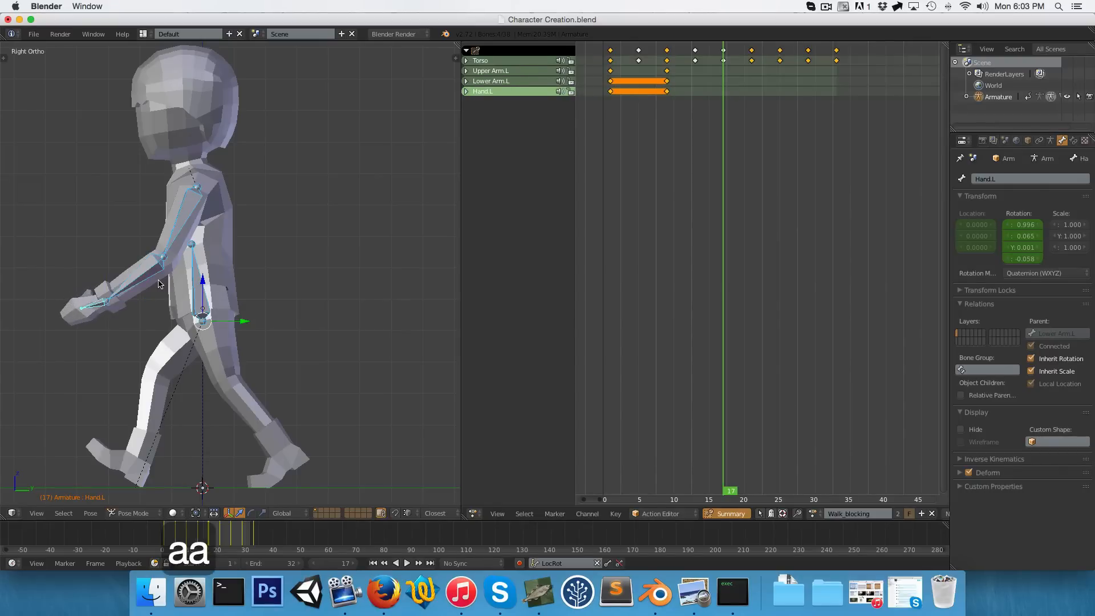
key("i")
Play and scrub through the walk cycle to review the left arm swing
key("alt+a")
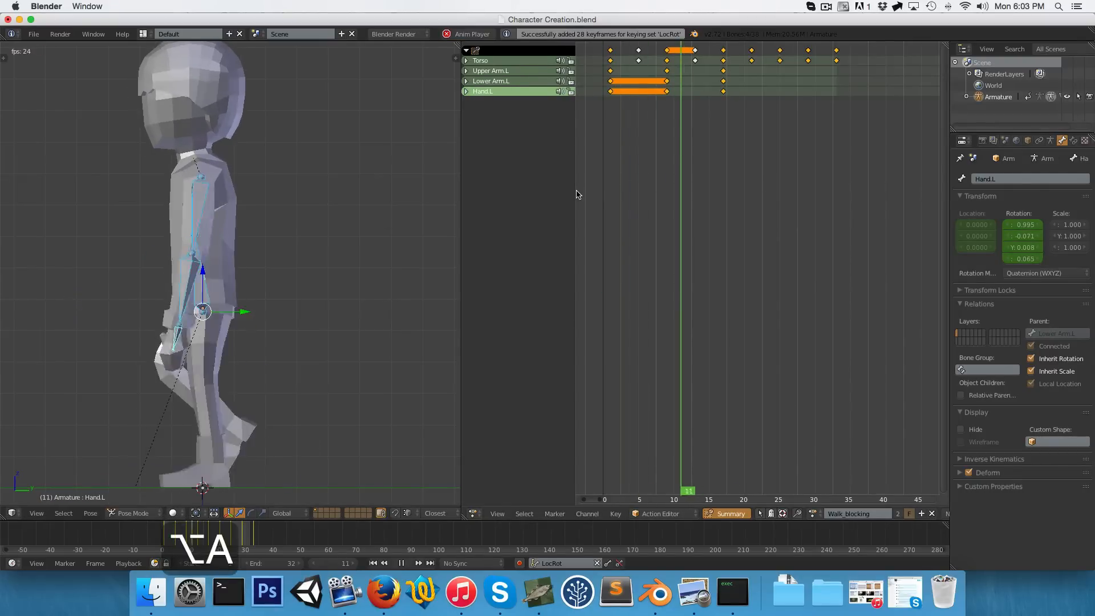
key("alt+a")
key("alt+a")
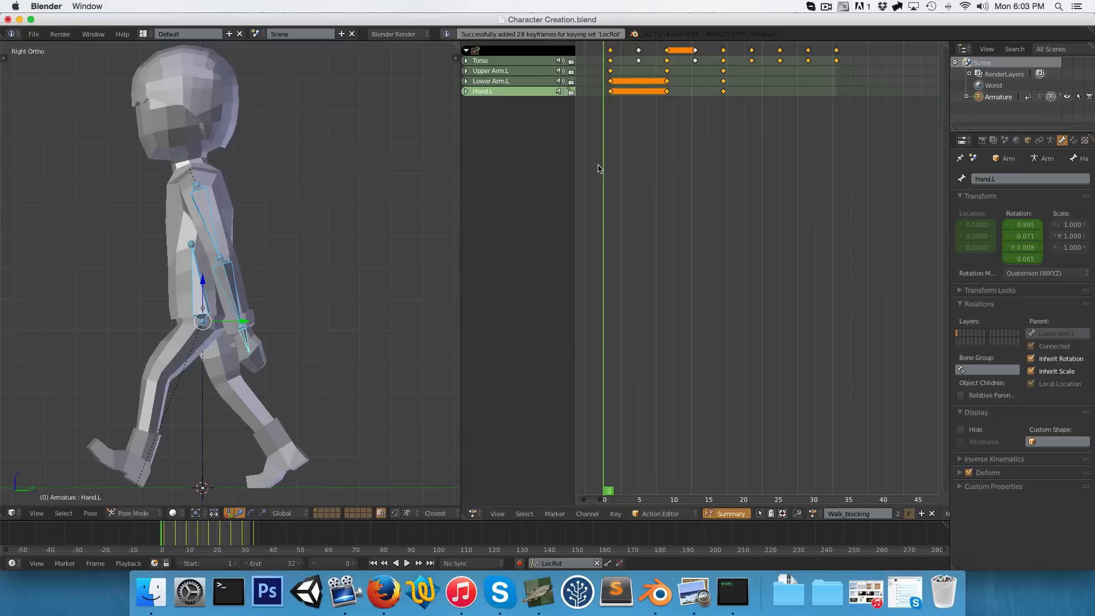
key("alt+a")
left_click_drag(739, 166, 622, 178)
key("alt+a")
key("alt+a")
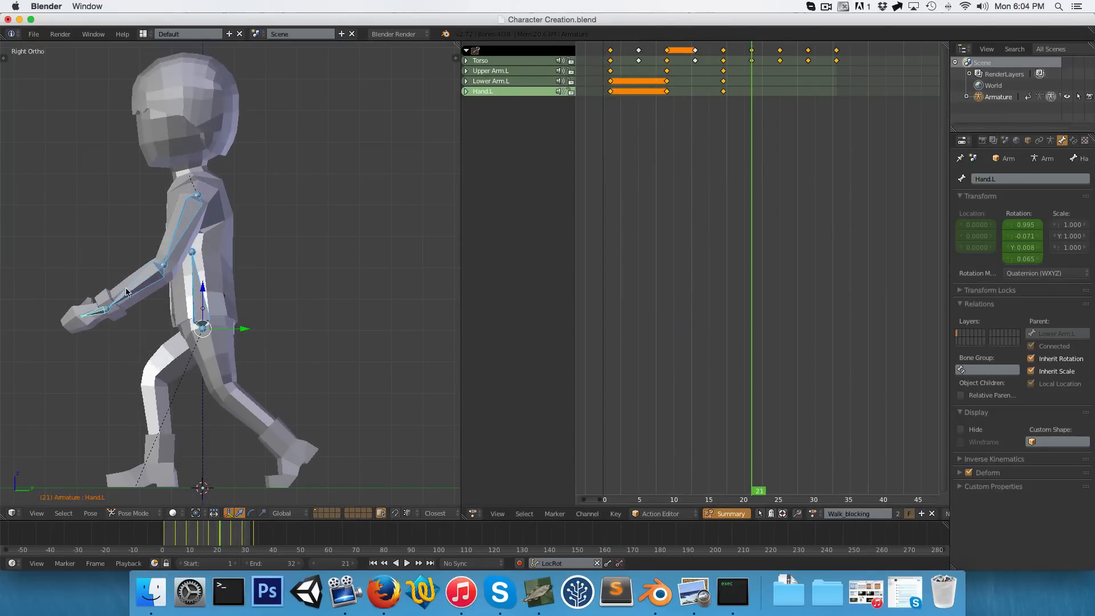
Set the selected keyframes to Constant interpolation and play back the stepped arm poses
key("t")
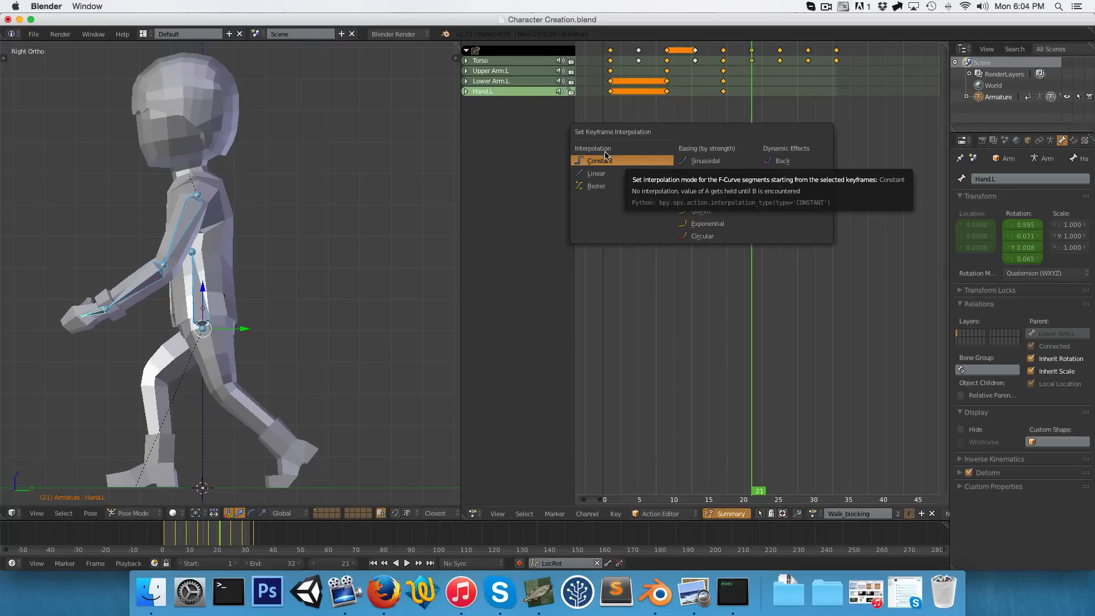
left_click(612, 164)
key("alt+a")
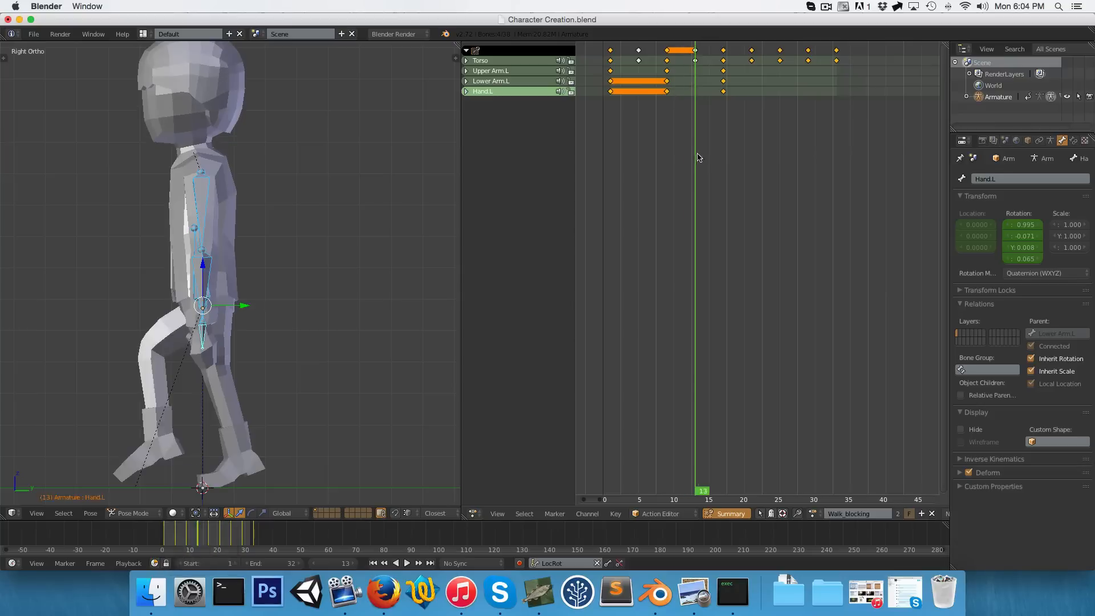
key("alt+a")
left_click(721, 158)
At frame 5, create a breakdown pose of about 38% for the left upper arm between its neighbouring keyframes
left_click_drag(727, 159, 642, 135)
right_click(214, 223)
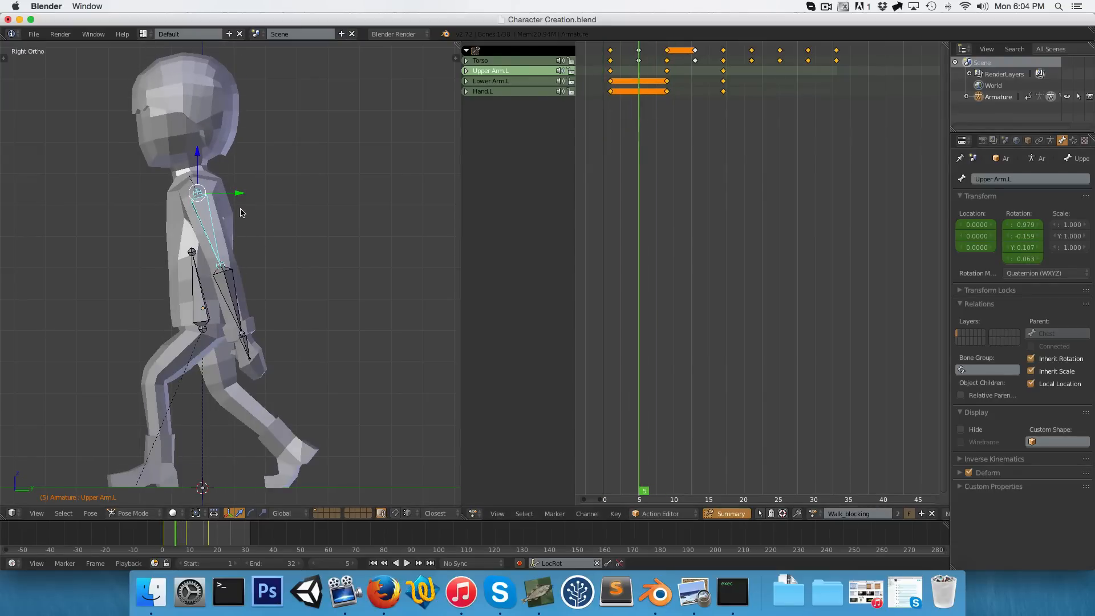
scroll(241, 212, "up", 2)
key("shift+e")
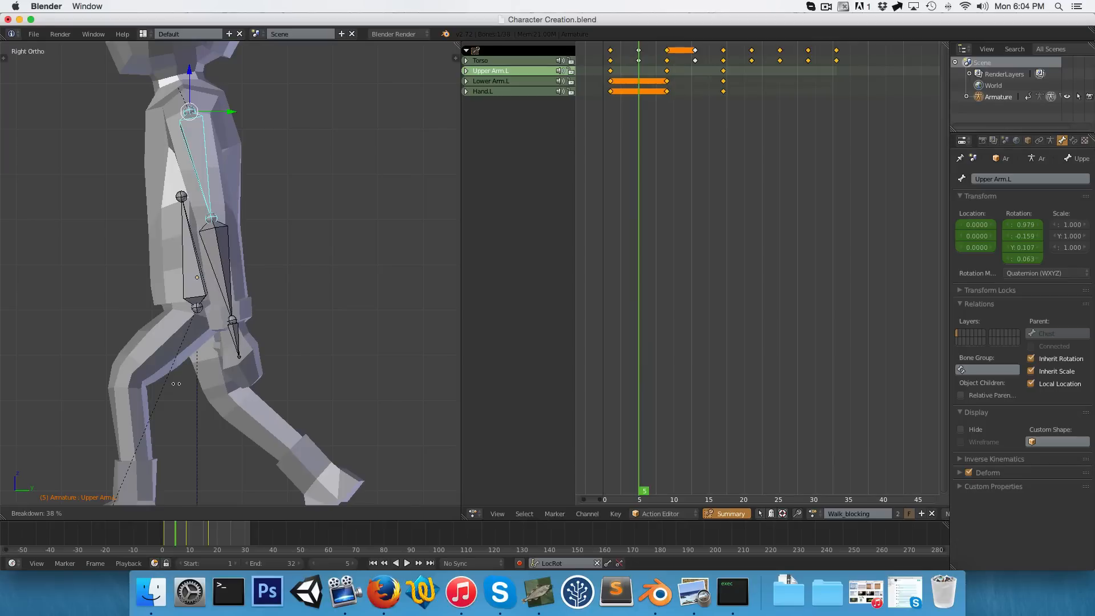
left_click(175, 384)
Select all visible bones and insert LocRot keyframes for the breakdown pose at frame 5
scroll(216, 190, "down", 5)
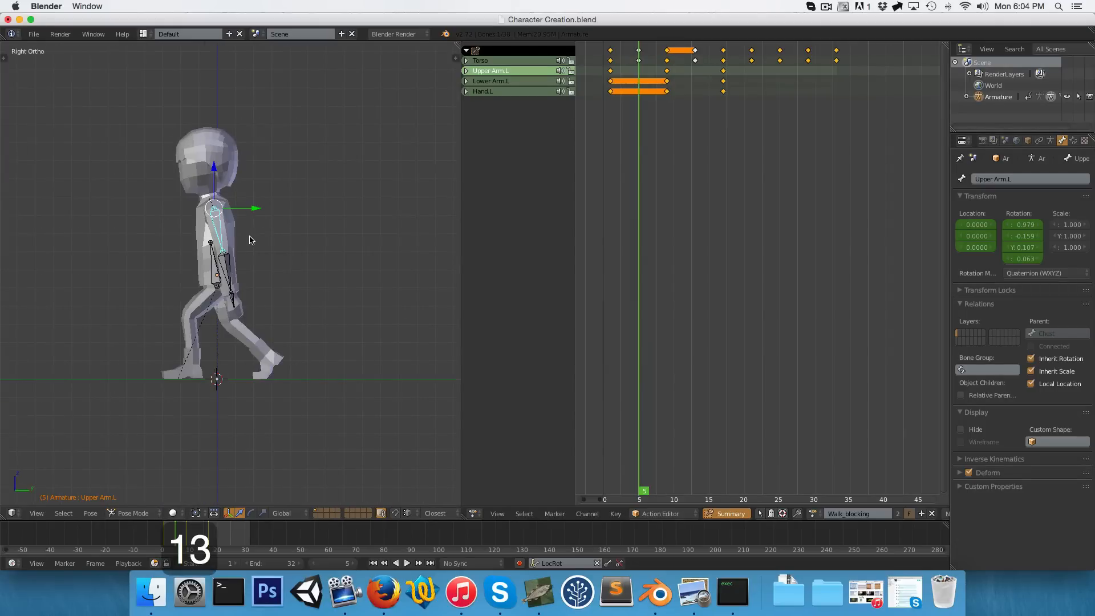
key("a")
key("a")
key("i")
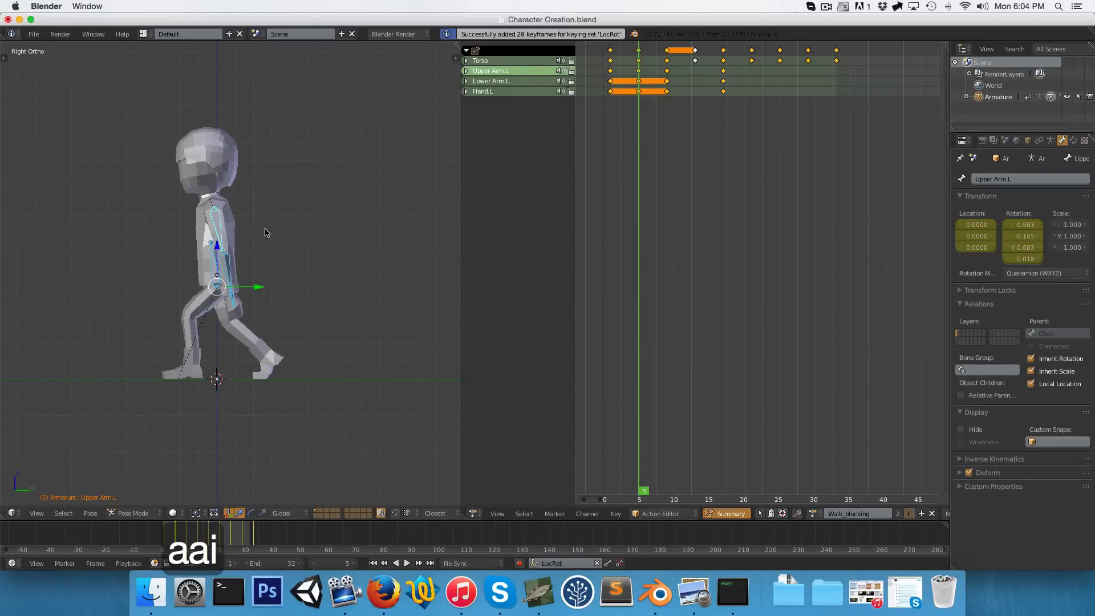
Play the animation from the start to review the arm's backward swing with the frame 5 breakdown
left_click(632, 159)
key("alt+a")
key("alt+a")
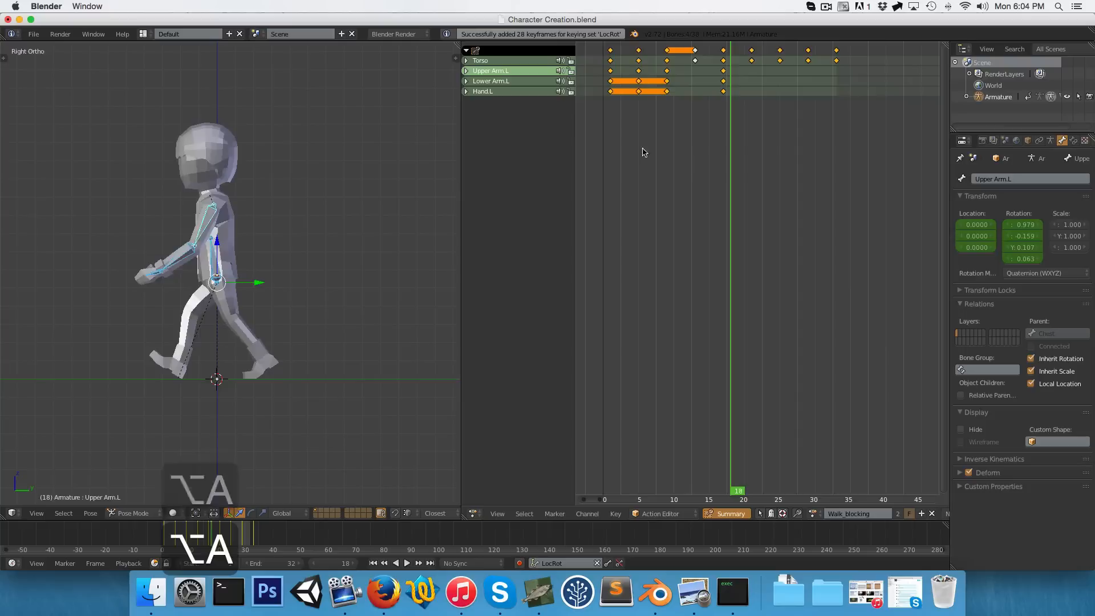
left_click(603, 150)
key("alt+a")
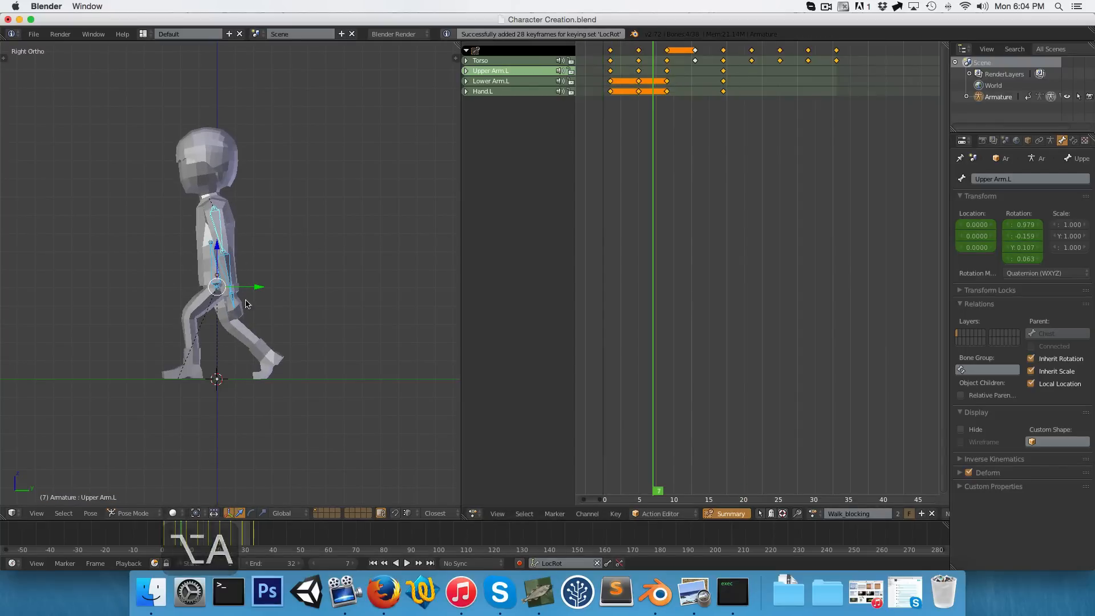
At frame 13, create a breakdown pose of about 58% for the left upper arm between its neighbouring keyframes
left_click_drag(641, 103, 694, 102)
scroll(218, 175, "up", 3)
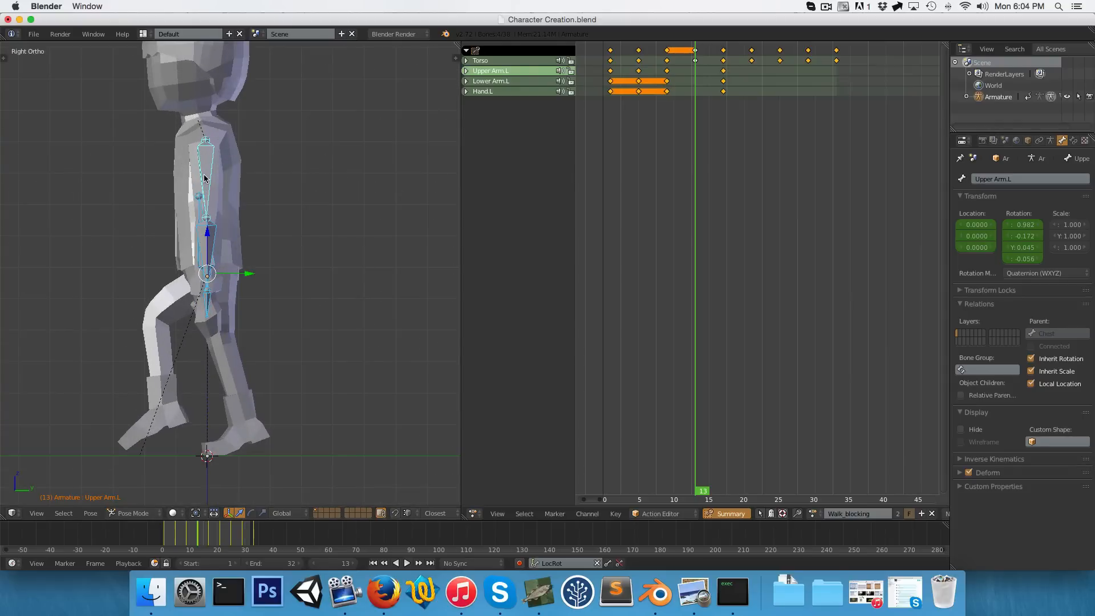
right_click(206, 177)
key("shift+e")
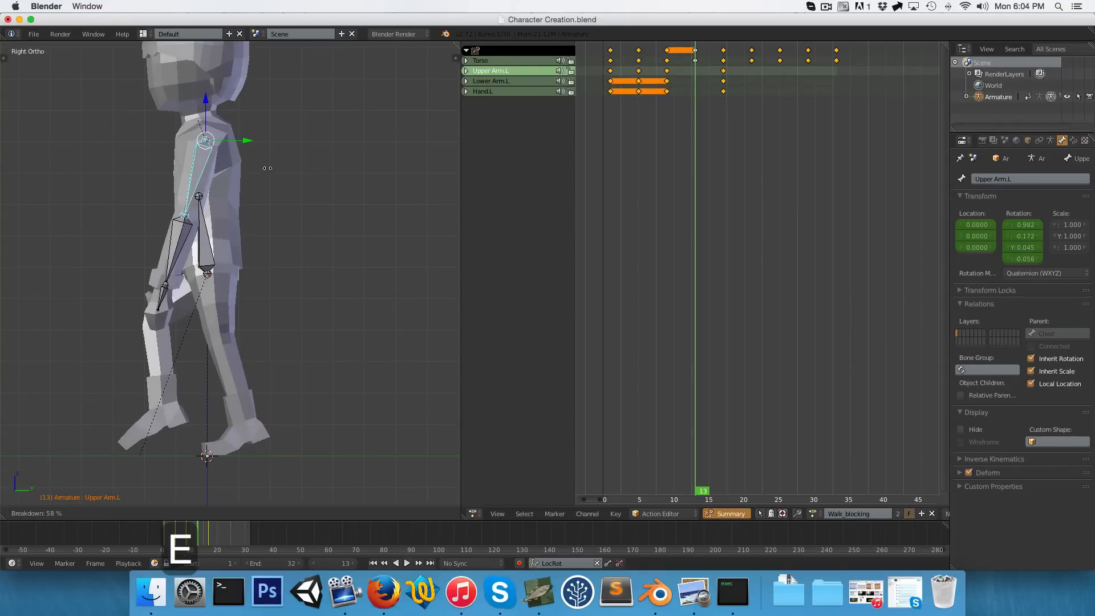
left_click(271, 180)
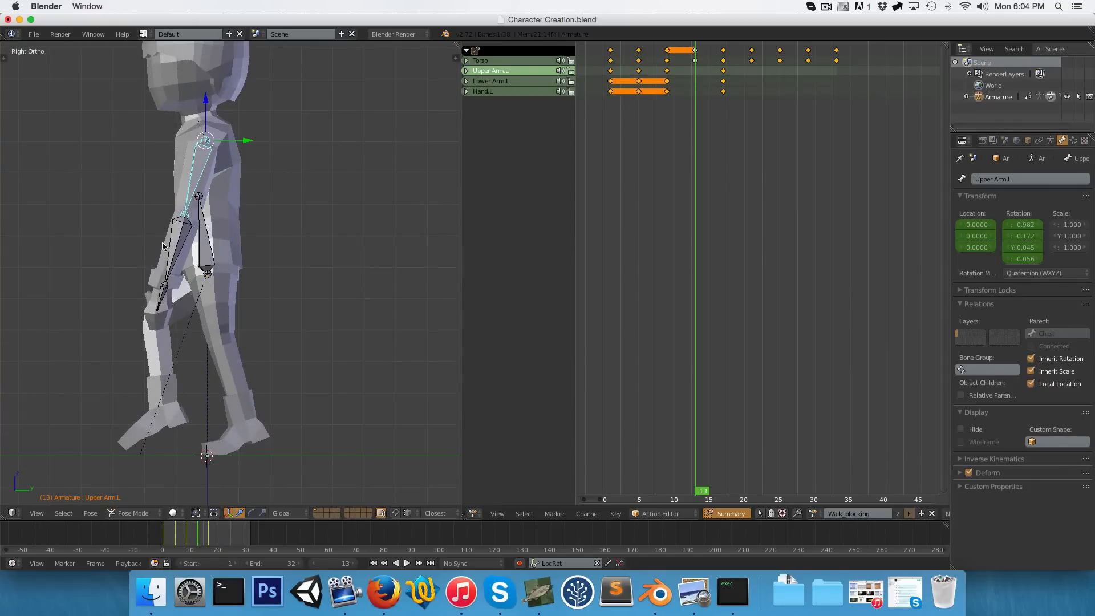
Create a breakdown pose of about 63% for the left lower arm at frame 13
right_click(174, 249)
key("shift+e")
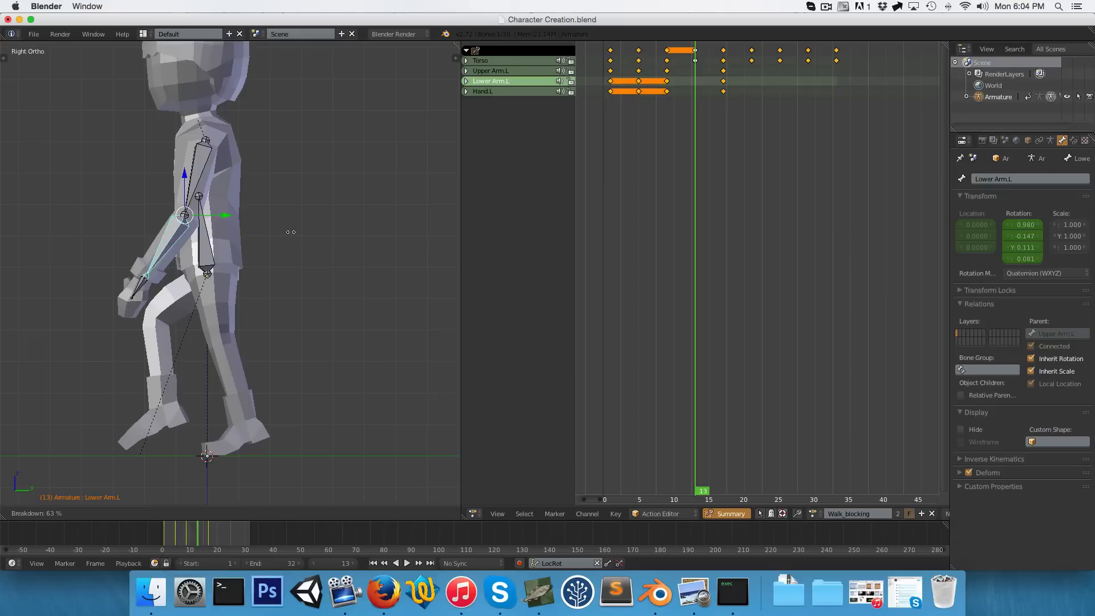
left_click(296, 235)
Insert LocRot keyframes for the left upper arm, lower arm and hand at frame 13, and play back the swing
key("KP_1")
right_click(248, 203)
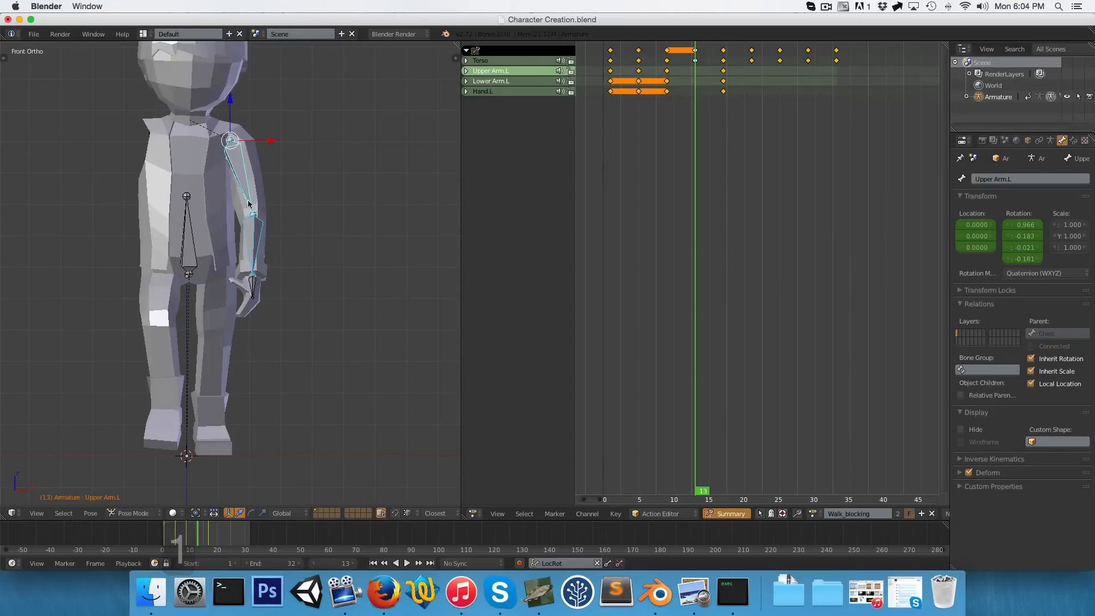
right_click(252, 285)
key("i")
key("KP_3")
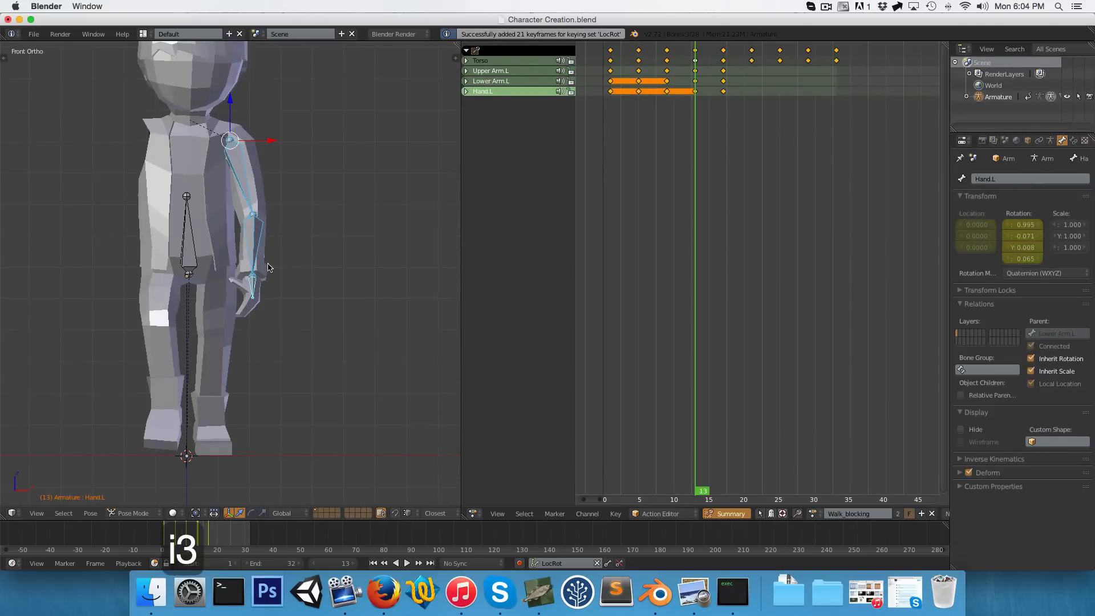
key("alt+a")
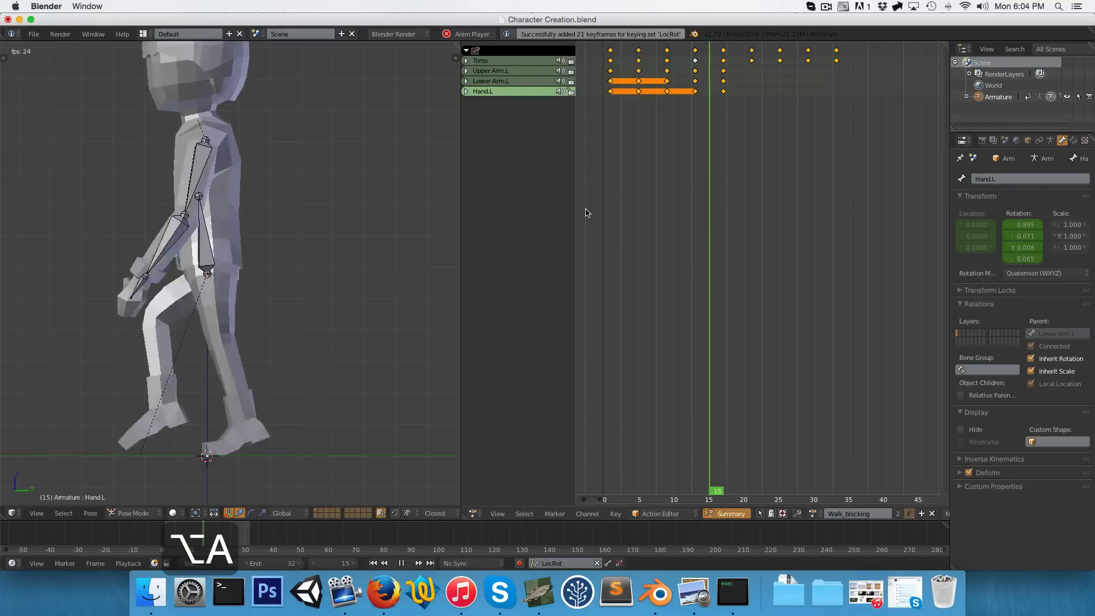
key("alt+a")
At frame 21, rotate the left upper arm slightly back toward the body in the side view
left_click_drag(652, 200, 755, 209)
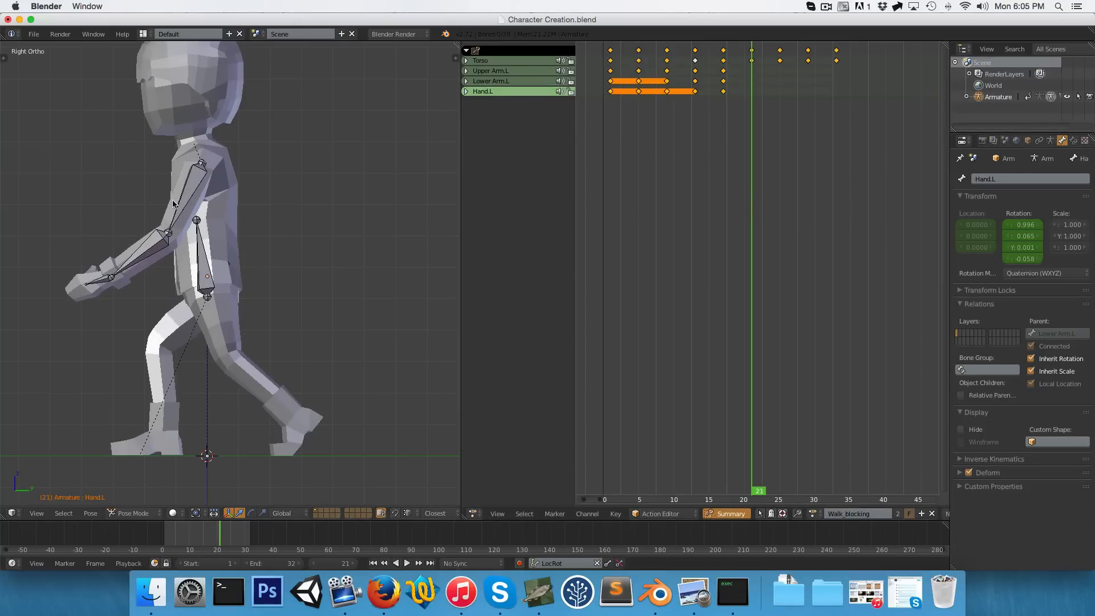
scroll(171, 212, "up", 1)
right_click(162, 216)
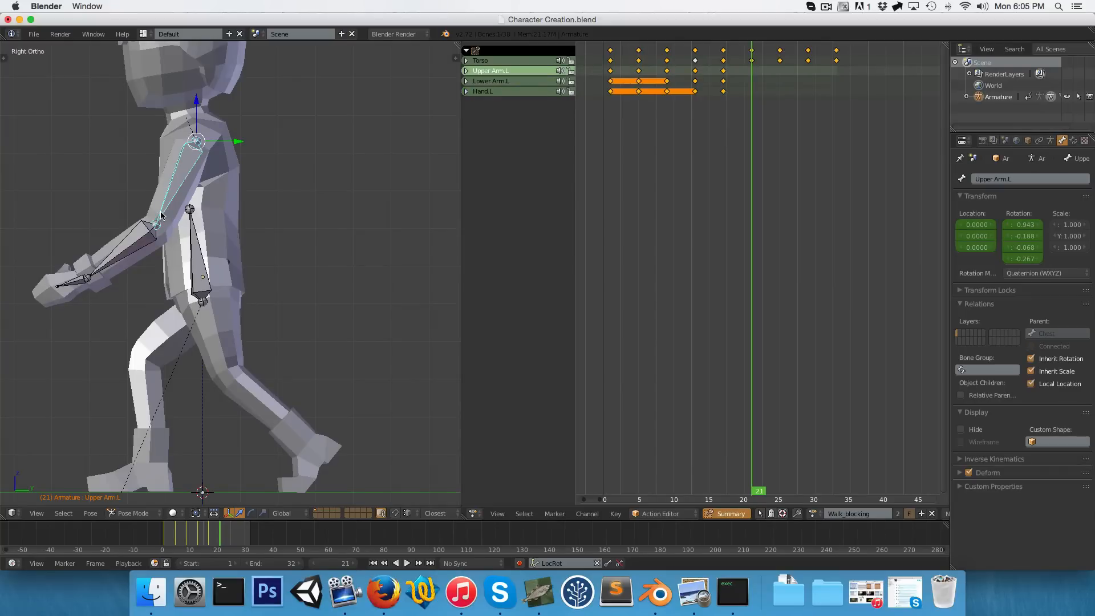
key("r")
left_click(117, 282)
Bend the left lower arm slightly upward and rotate Hand.L up by about 3 degrees at frame 21
right_click(118, 281)
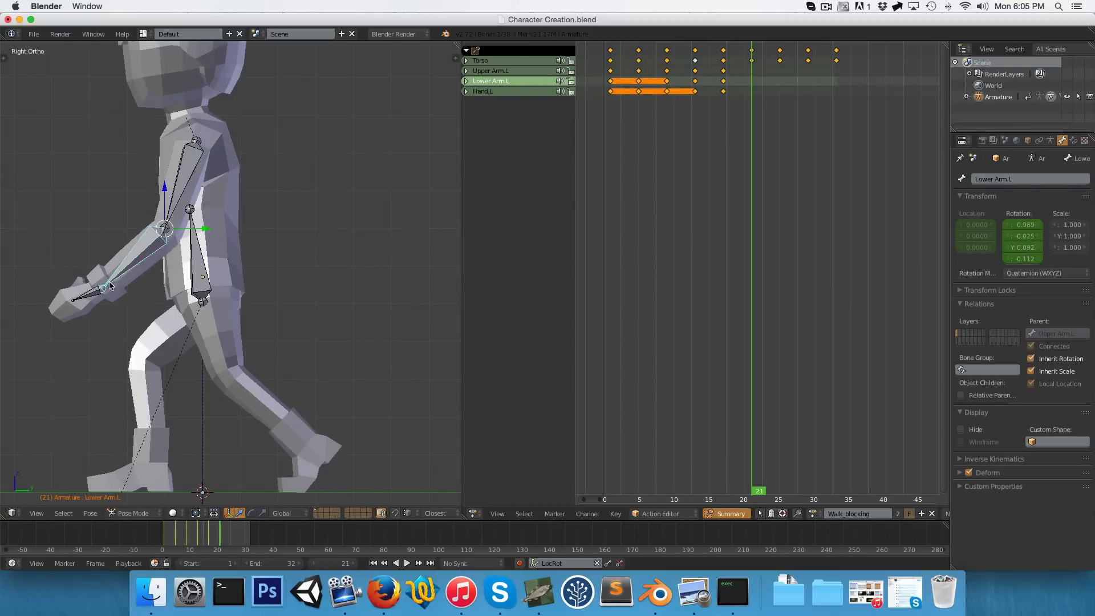
key("r")
left_click(75, 289)
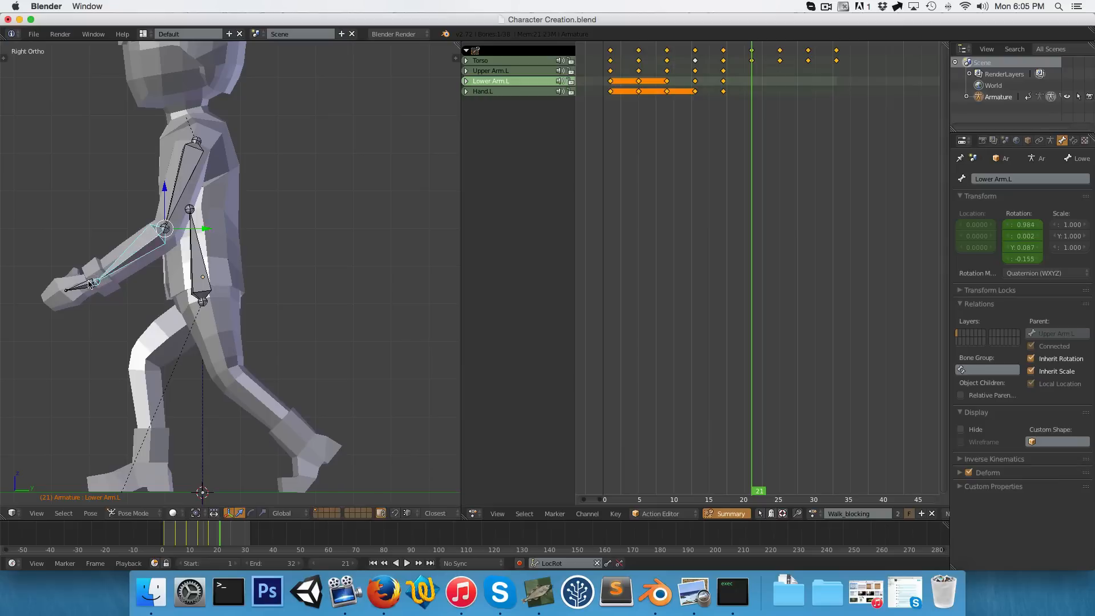
right_click(70, 292)
key("r")
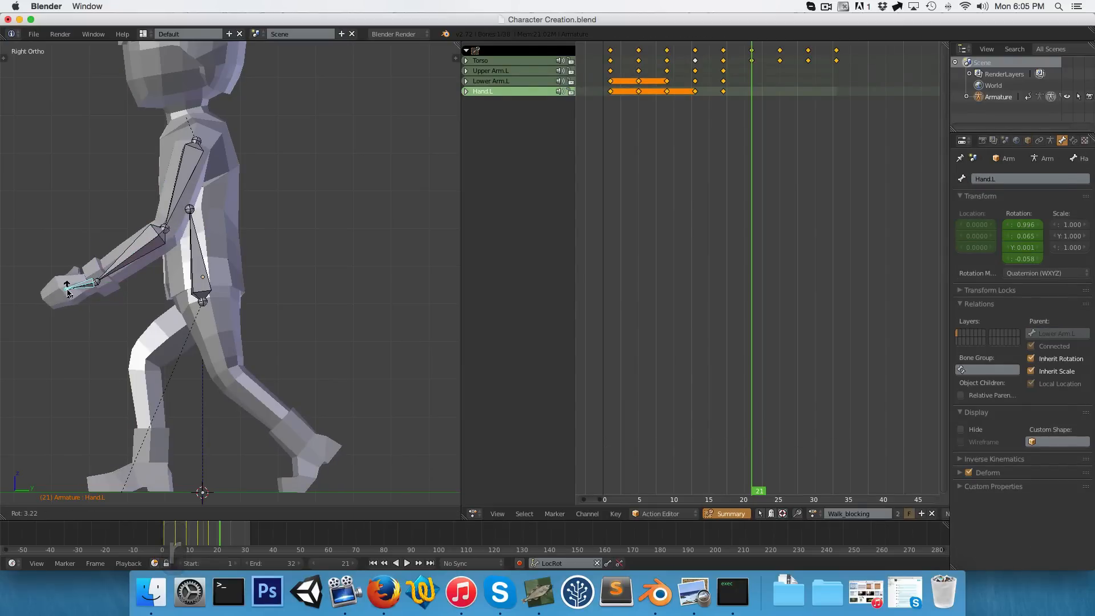
left_click(65, 291)
Insert LocRot keyframes for all visible bones at frame 21, then play back the animation
key("a")
key("a")
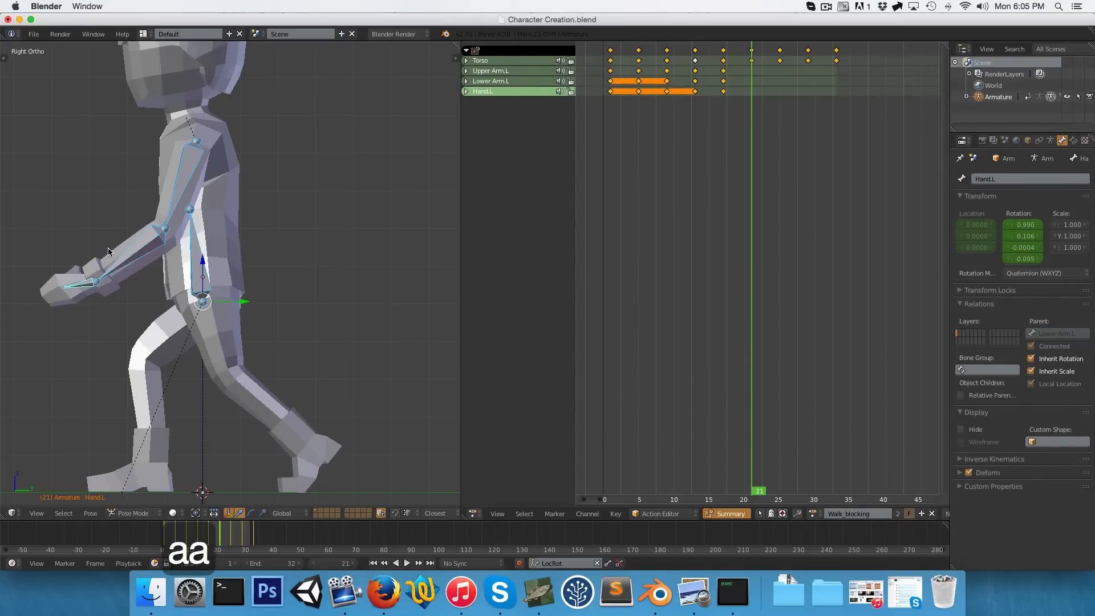
key("i")
key("a")
left_click(610, 160)
key("alt+a")
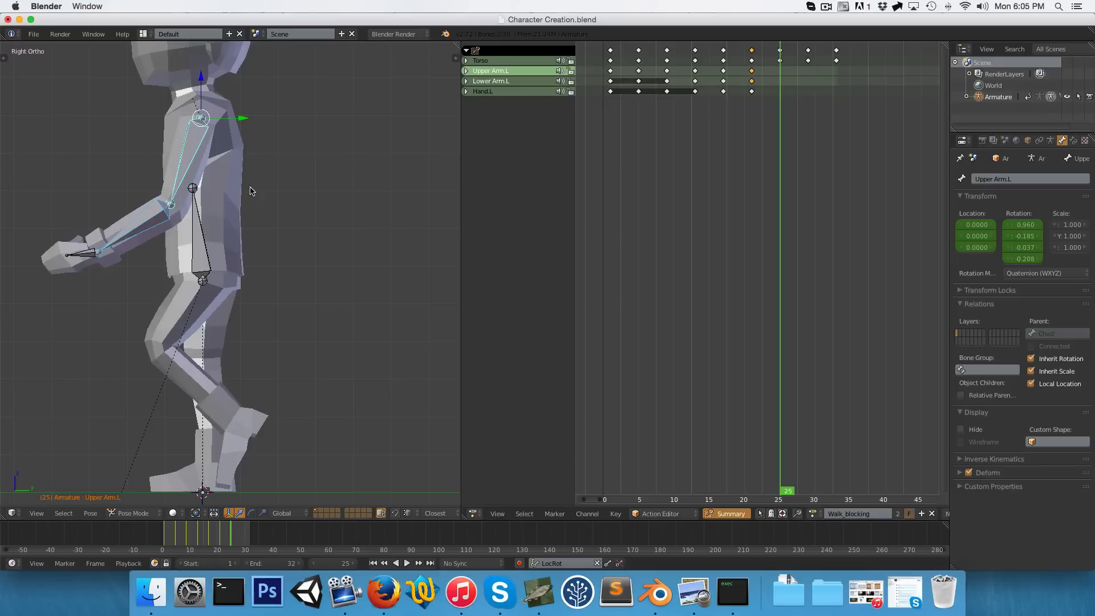
Copy the pose of the left upper arm, lower arm and hand bones from frame 9
scroll(223, 225, "down", 1)
right_click(186, 196)
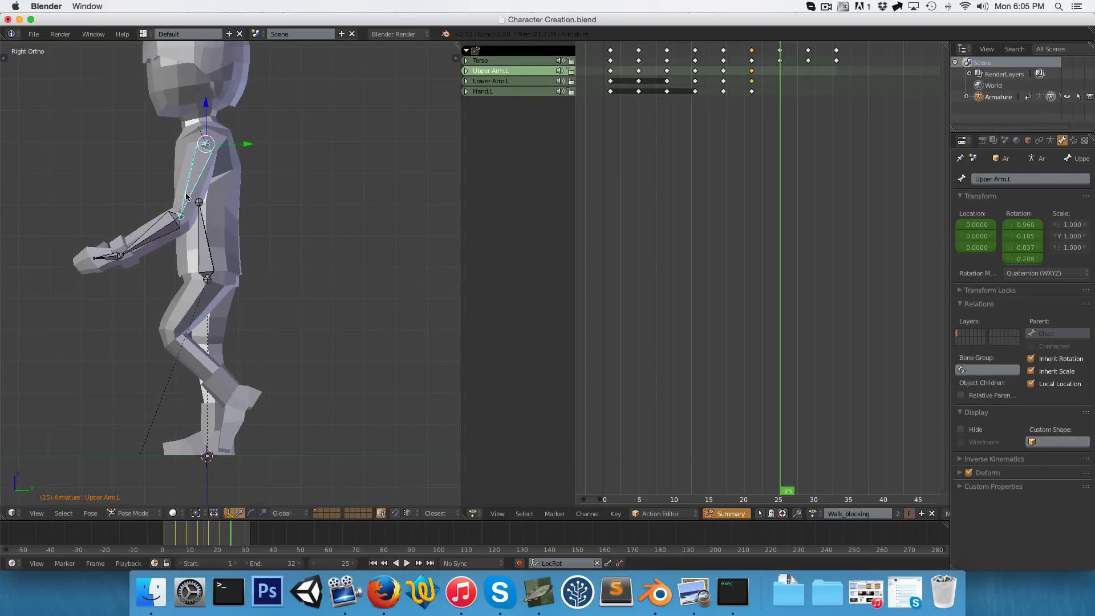
left_click(642, 129)
left_click_drag(643, 129, 666, 128)
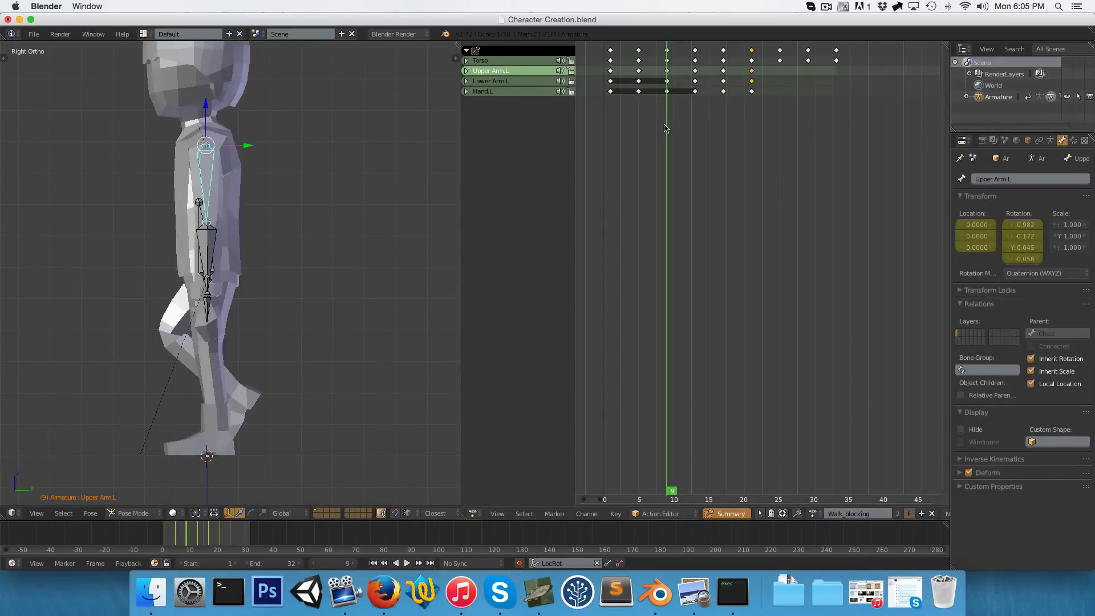
key("a")
key("a")
key("ctrl+c")
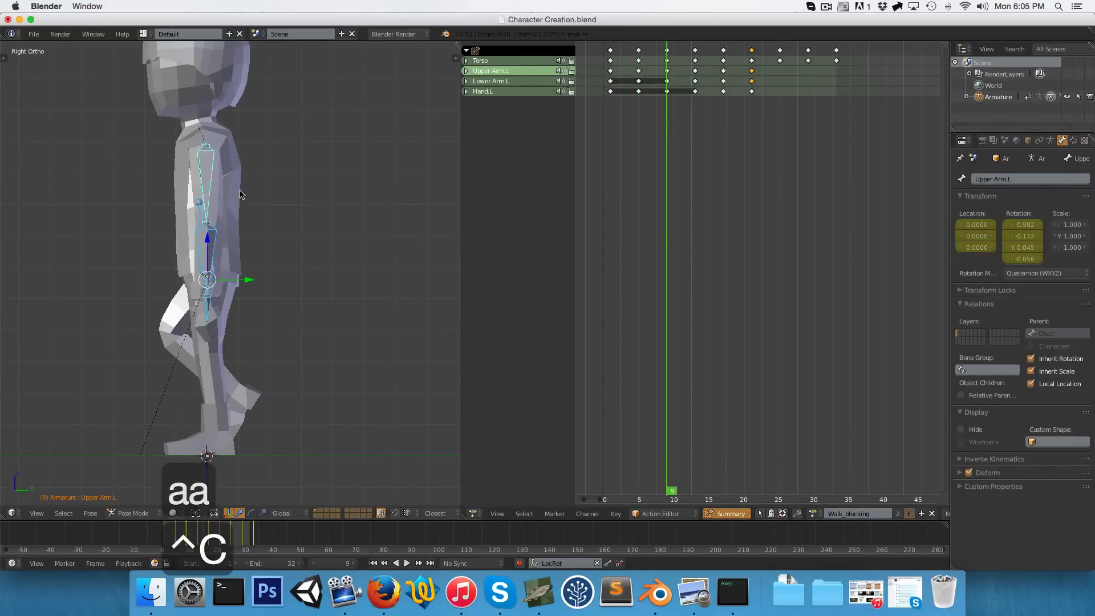
key("1")
key("a")
key("b")
left_click_drag(228, 171, 302, 437)
key("ctrl+c")
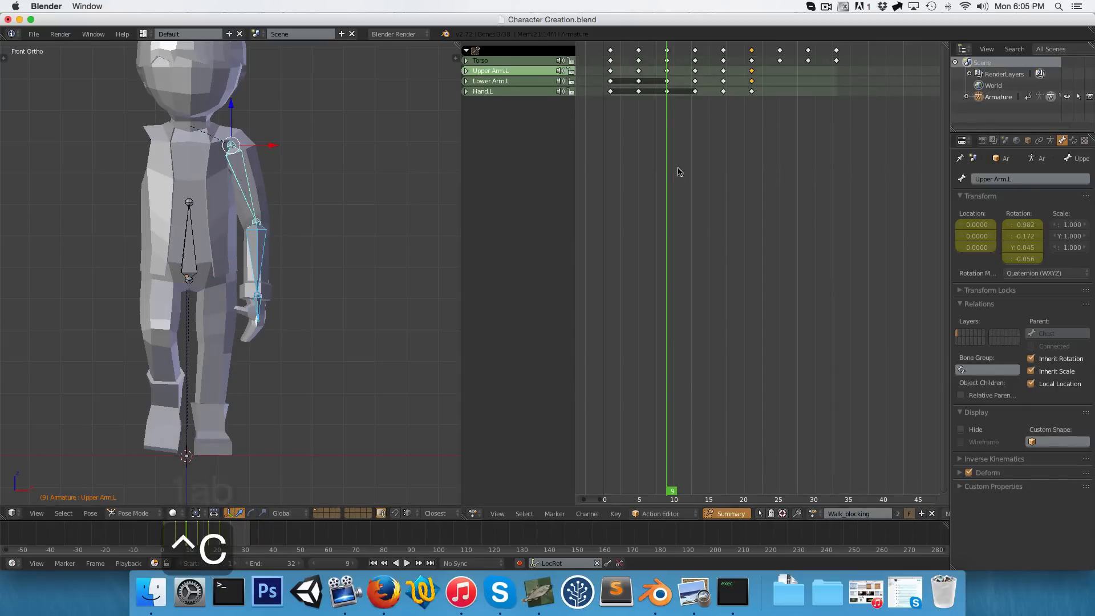
Paste the copied left arm pose at frame 25 and insert LocRot keyframes for its three bones
left_click(793, 129)
left_click(781, 133)
key("ctrl+v")
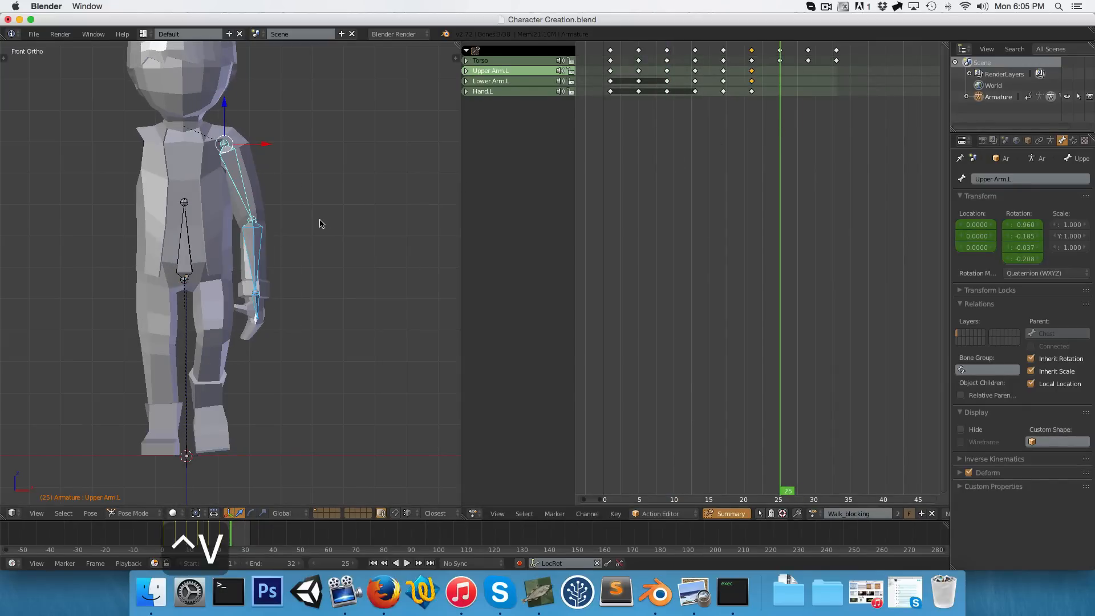
key("i")
key("3")
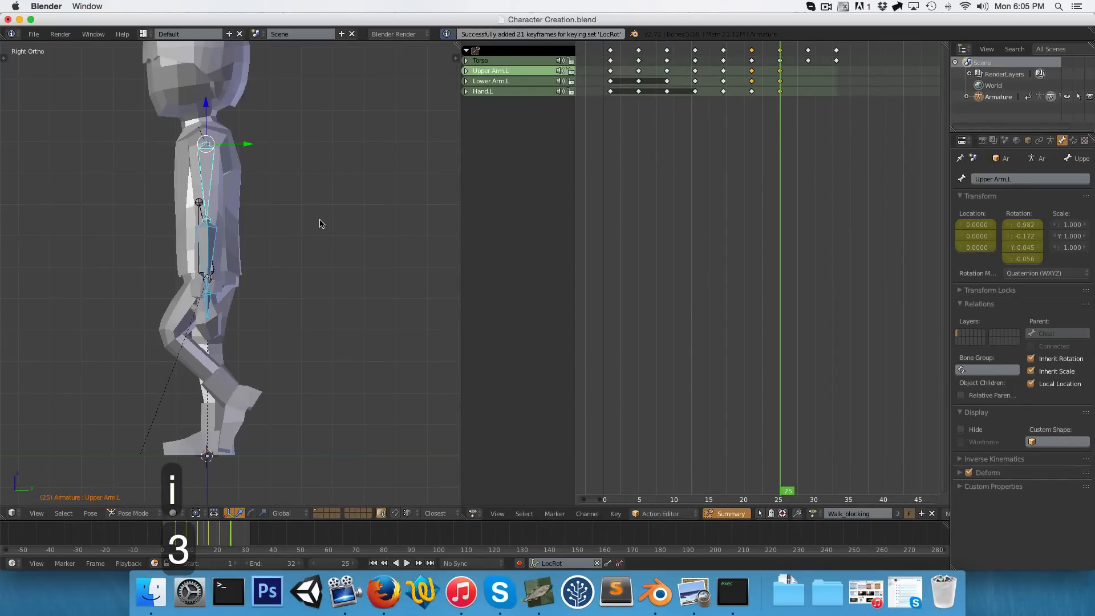
Rotate Hand.L slightly in the side view at frame 25 and insert a LocRot keyframe for it
right_click(206, 310)
scroll(205, 309, "up", 2)
key("r")
left_click(227, 337)
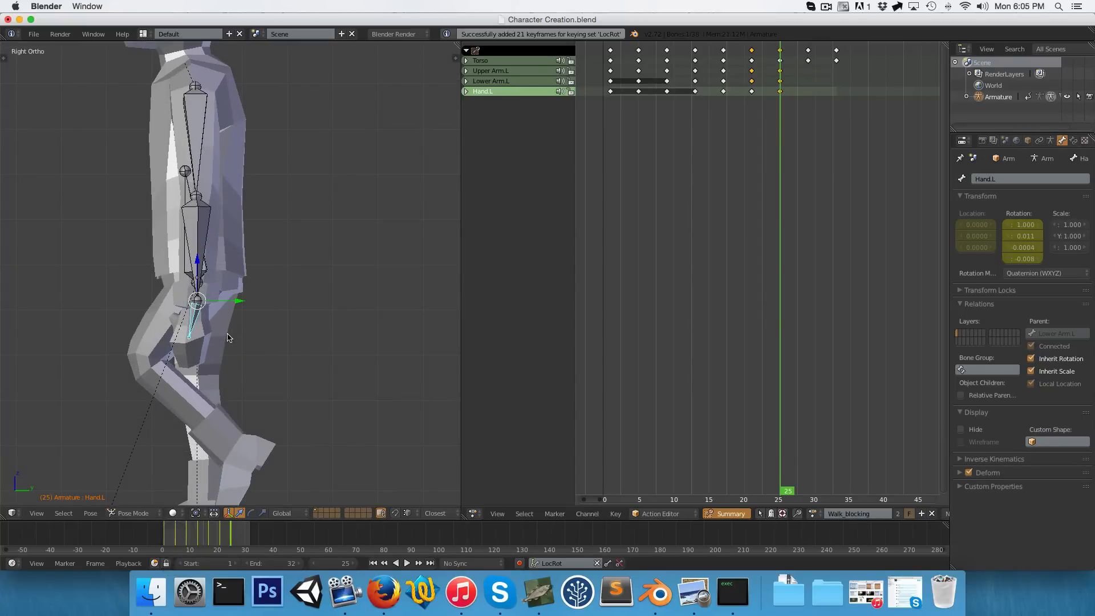
key("i")
Duplicate the frame 1 column of left arm keyframes to frame 33 to close the cycle
left_click_drag(794, 116, 809, 115)
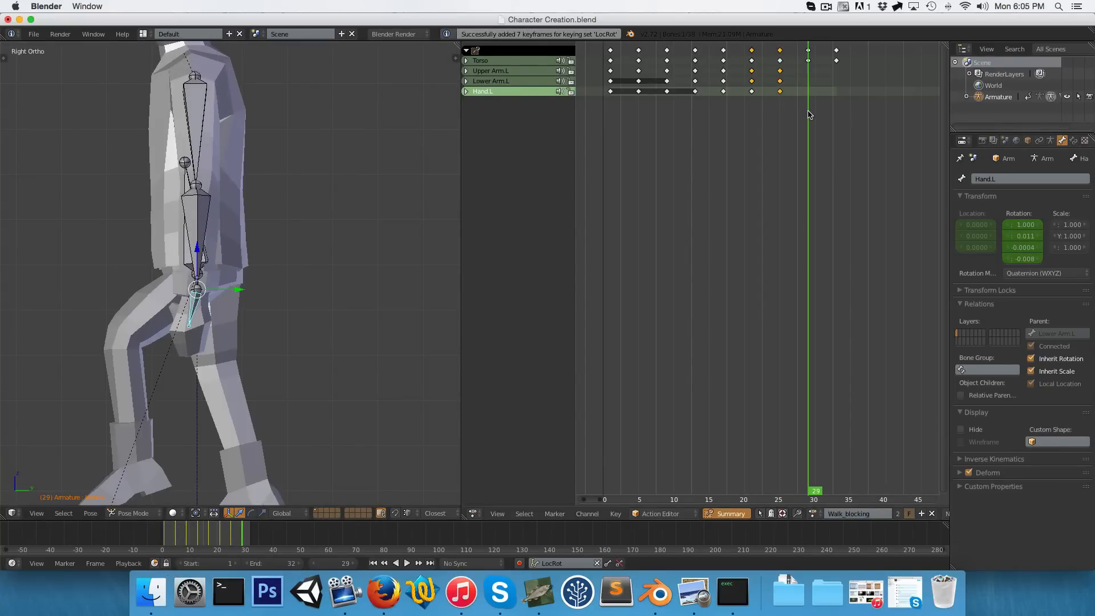
right_click(199, 162)
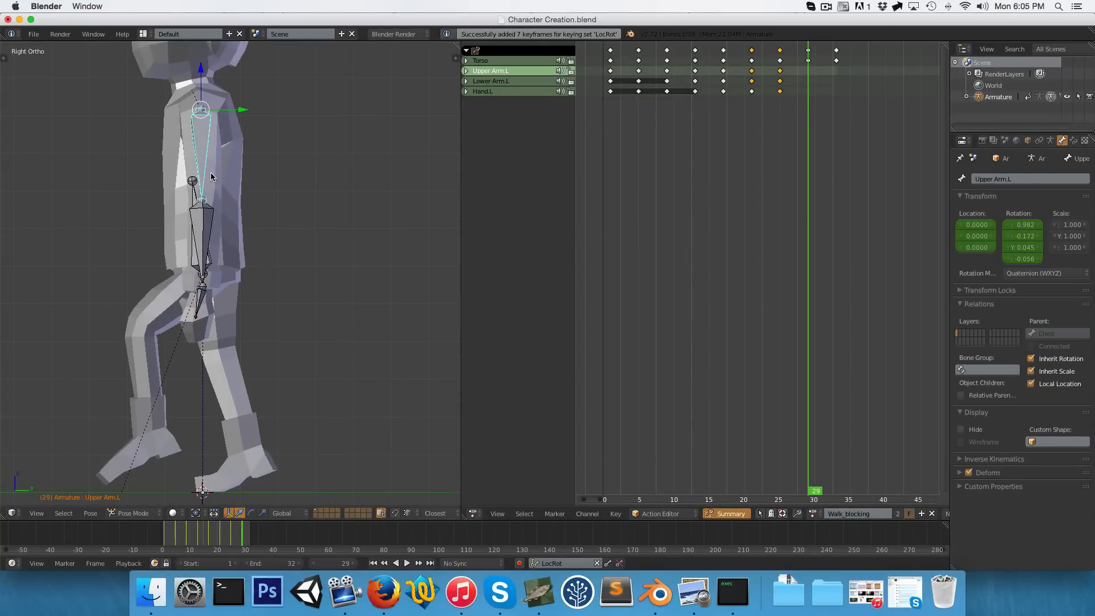
left_click(610, 114)
right_click(610, 81, "alt")
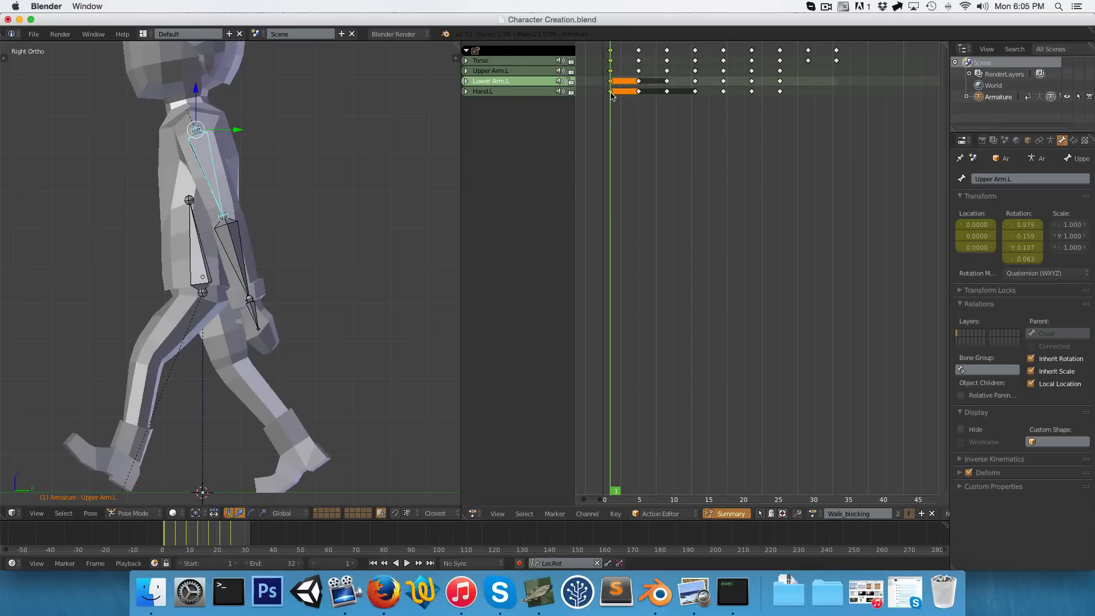
key("shift+d")
left_click(838, 110)
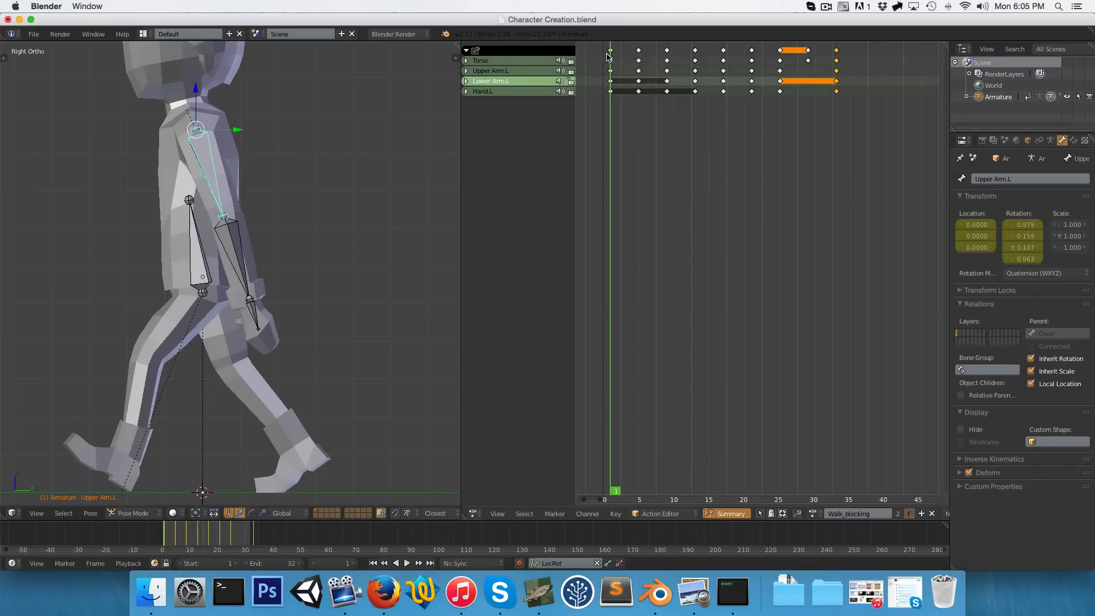
At frame 29, set the left upper arm to a 65% breakdown pose and rotate Hand.L slightly
left_click_drag(787, 97, 815, 99)
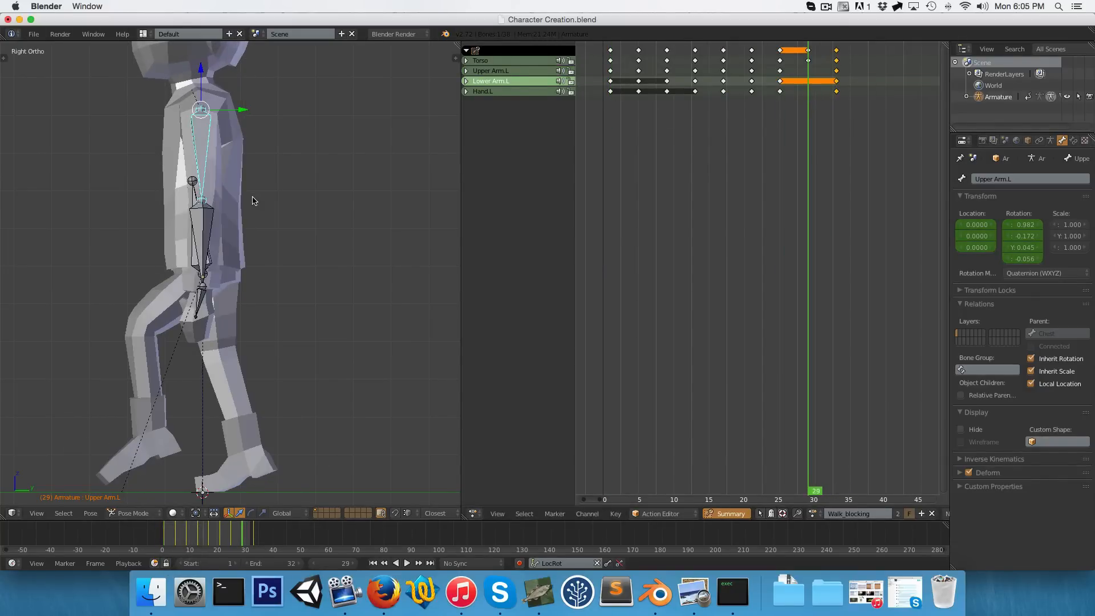
key("shift+e")
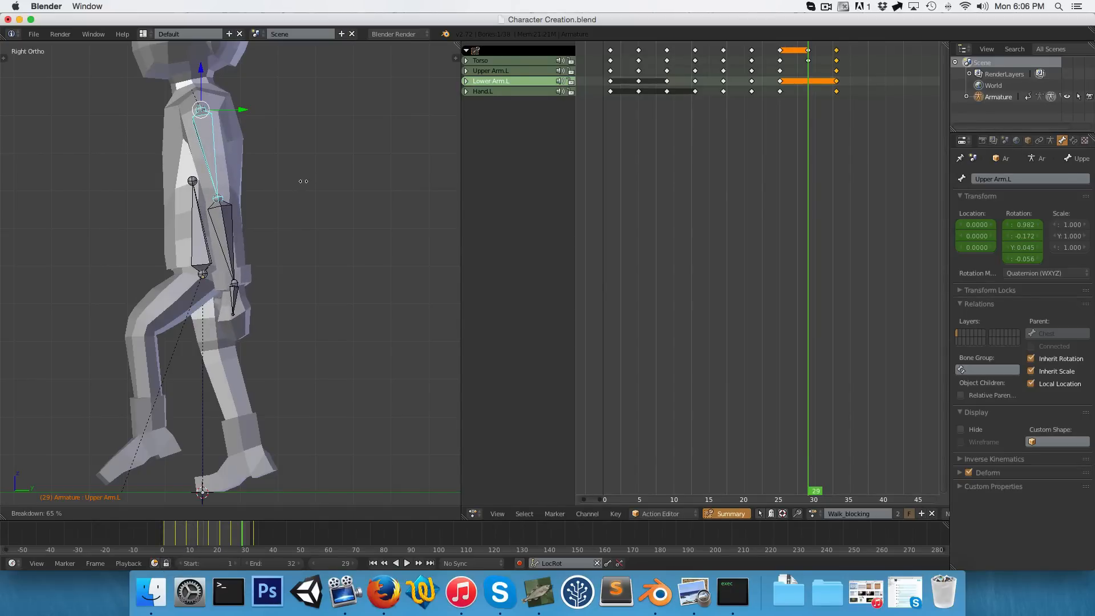
left_click(304, 181)
right_click(229, 304)
key("r")
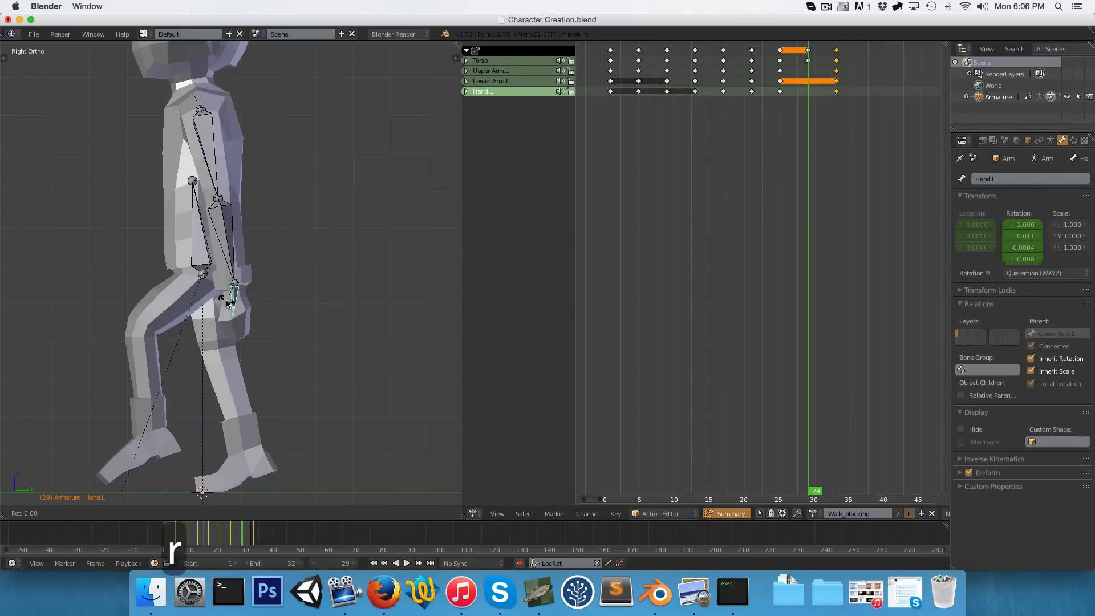
left_click(274, 267)
Insert LocRot keyframes for all visible bones at frame 29, then play back the walk in the side view
key("KP_1")
key("a")
key("a")
key("i")
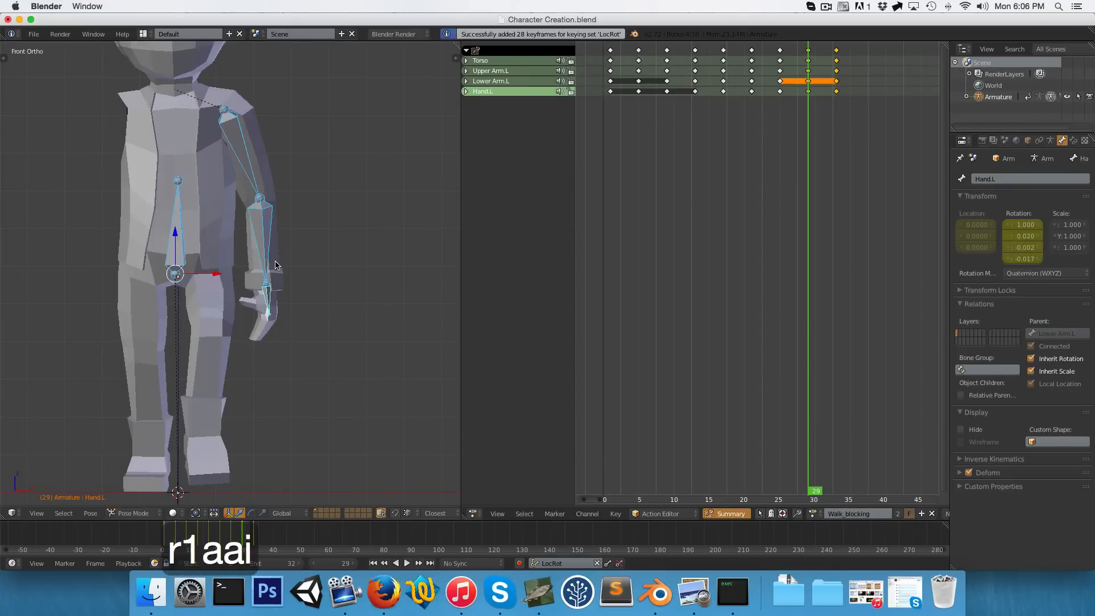
key("alt+a")
key("a")
key("KP_3")
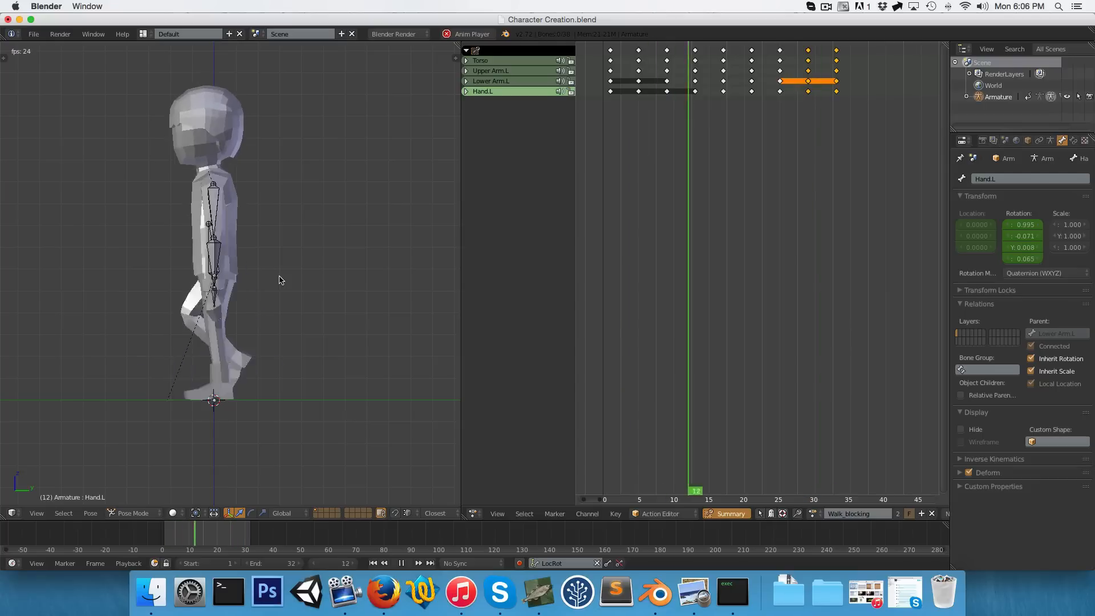
scroll(279, 280, "up", 2)
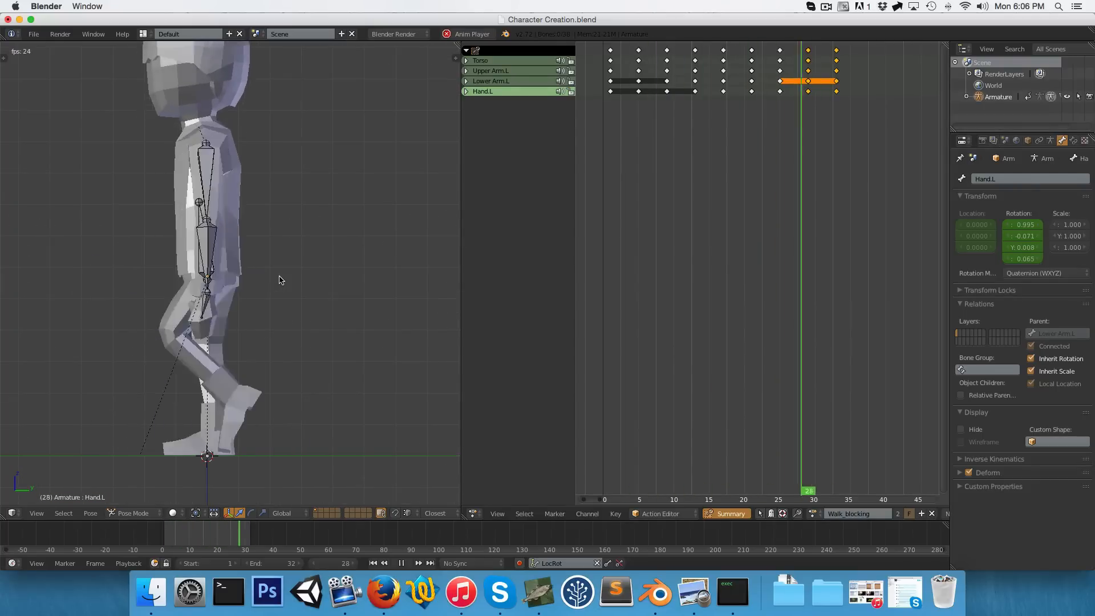
scroll(279, 280, "down", 2)
key("alt+a")
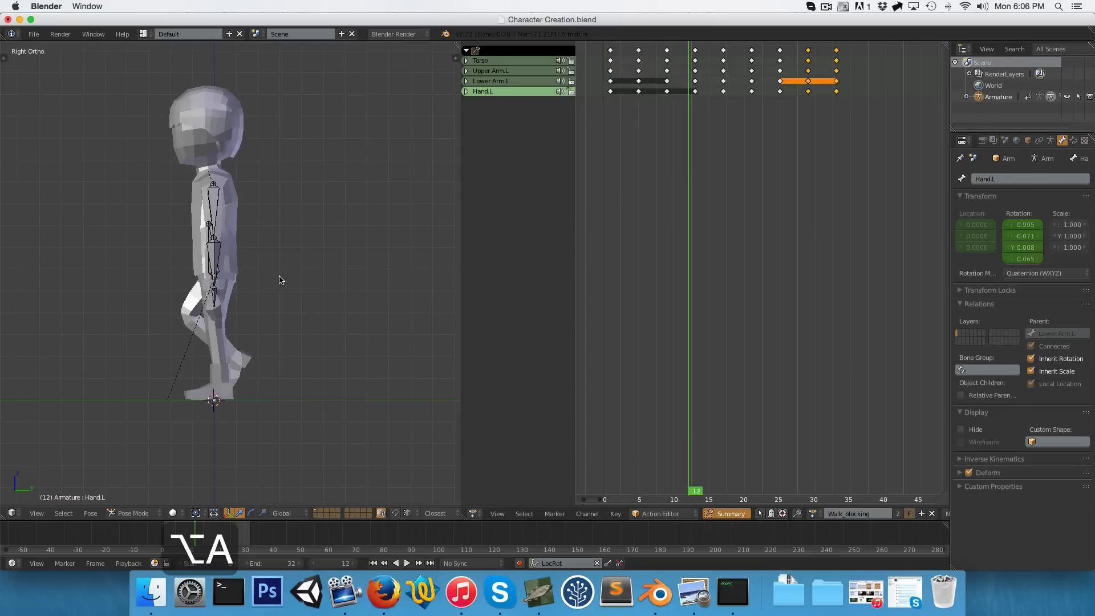
Set all Upper Arm.L, Lower Arm.L and Hand.L keyframes to Bezier interpolation, then play back the walk in side and front views
key("a")
key("b")
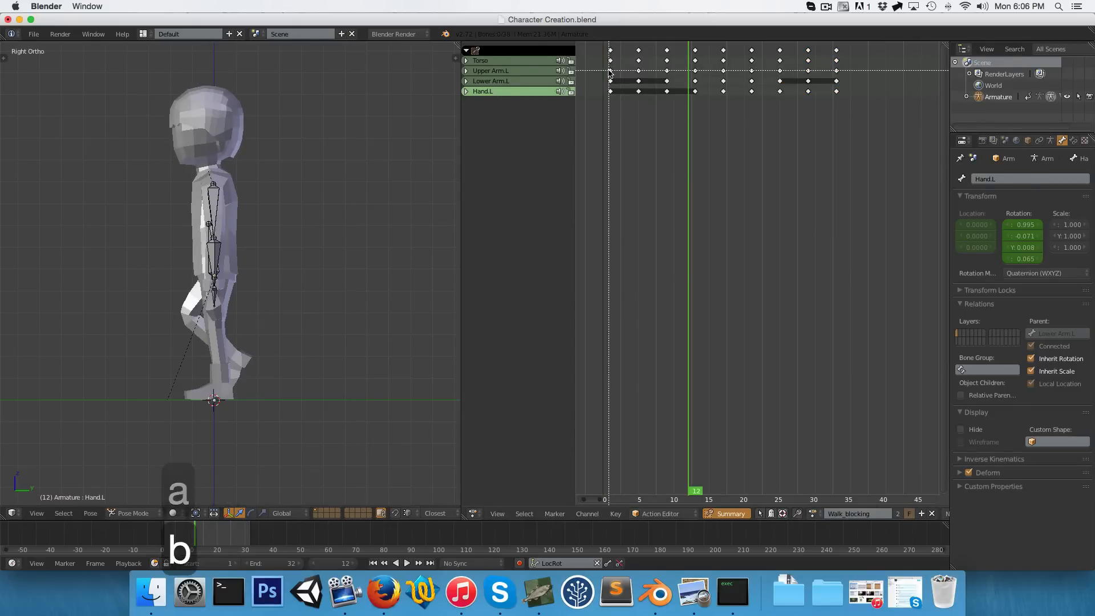
left_click_drag(603, 68, 878, 96)
key("t")
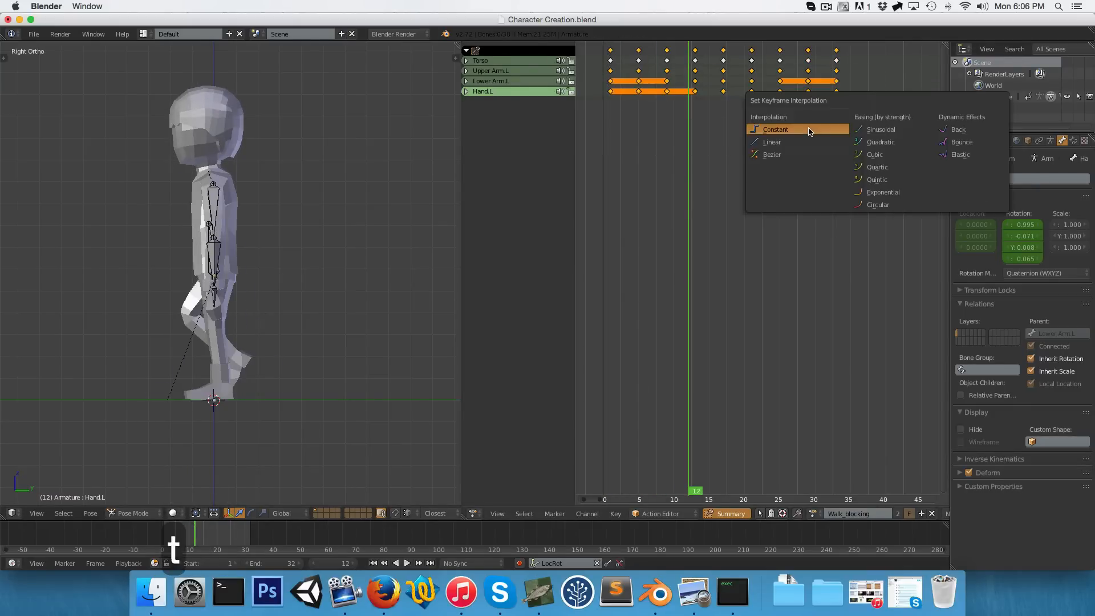
left_click(785, 156)
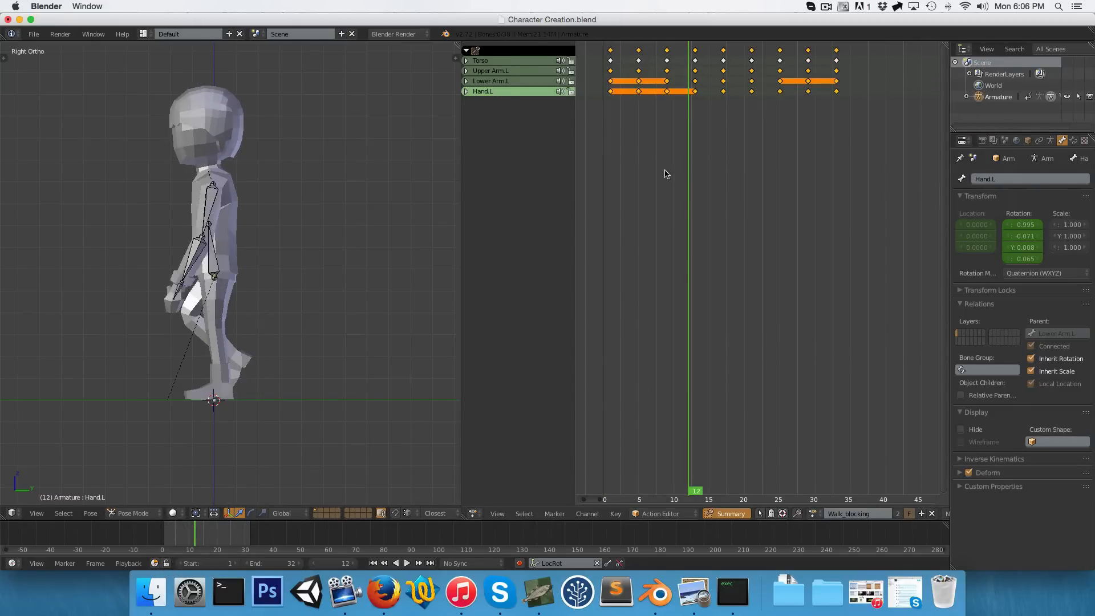
key("alt+a")
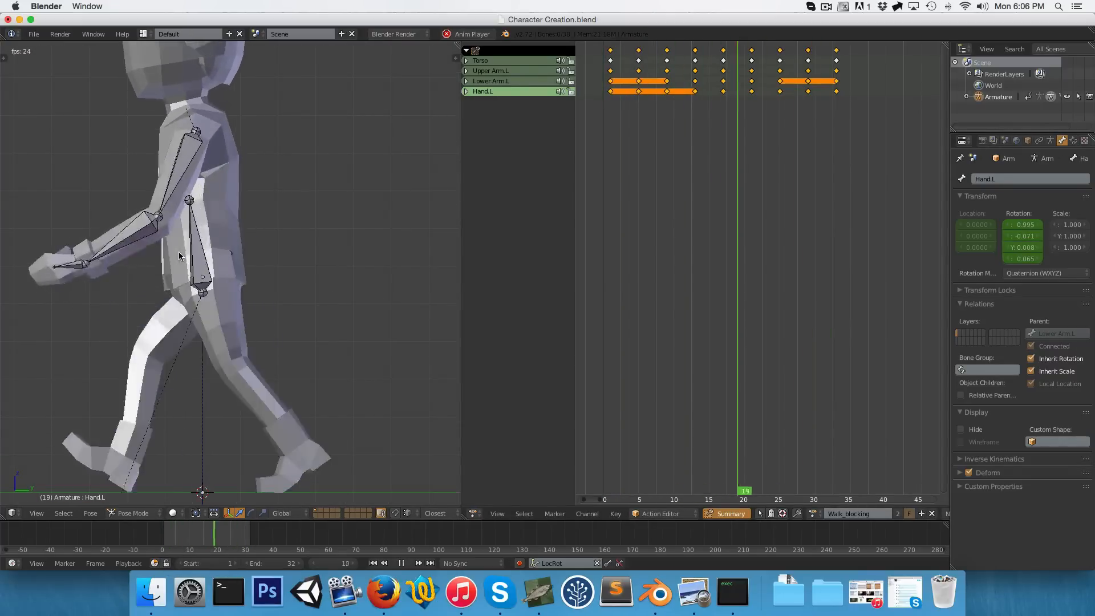
key("KP_1")
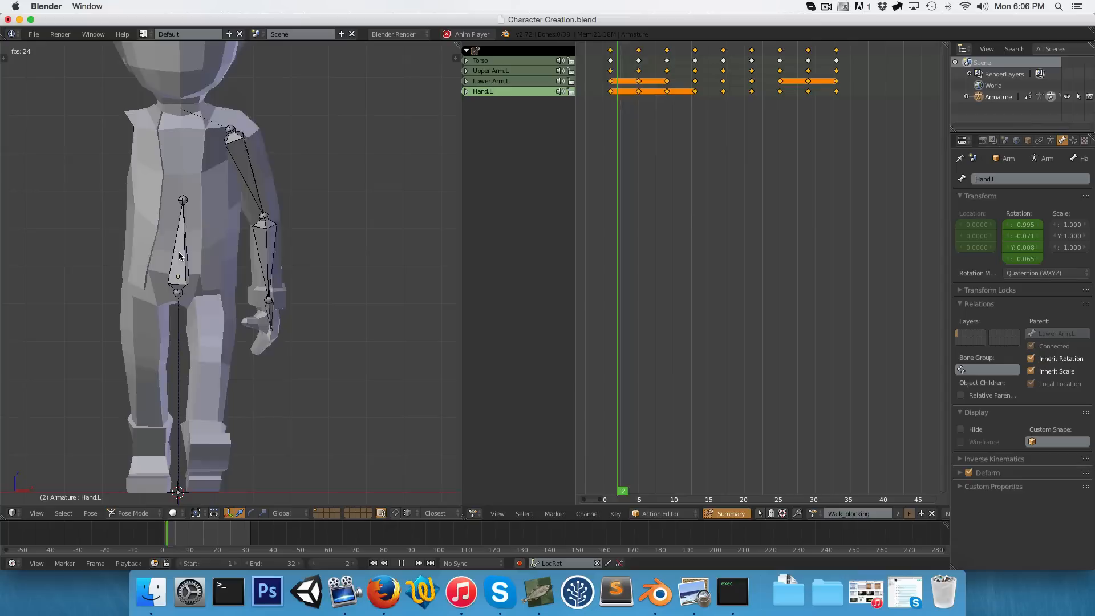
key("KP_3")
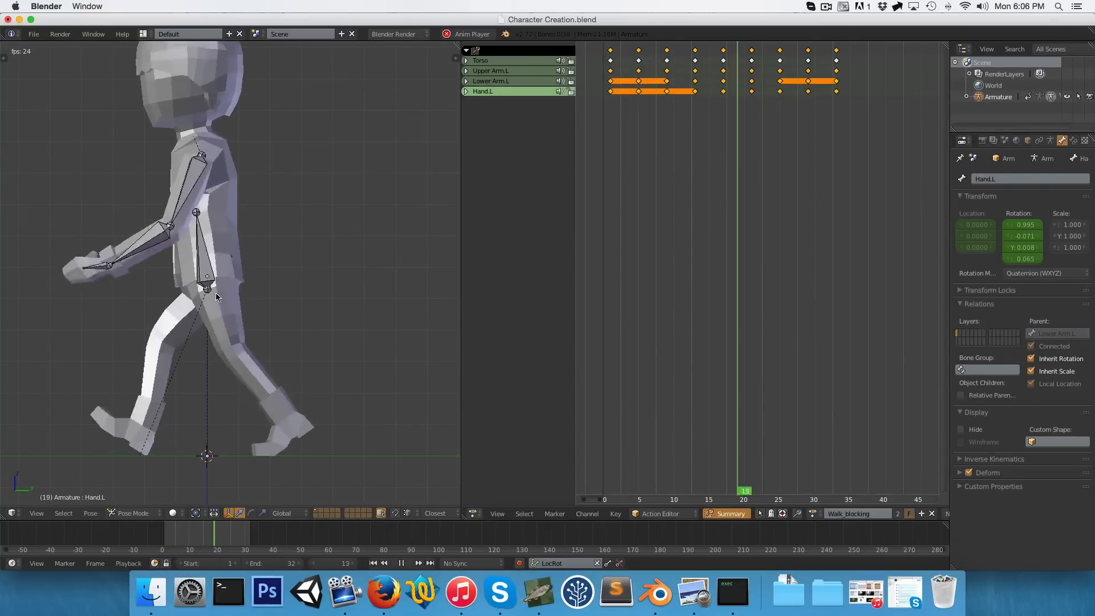
key("alt+a")
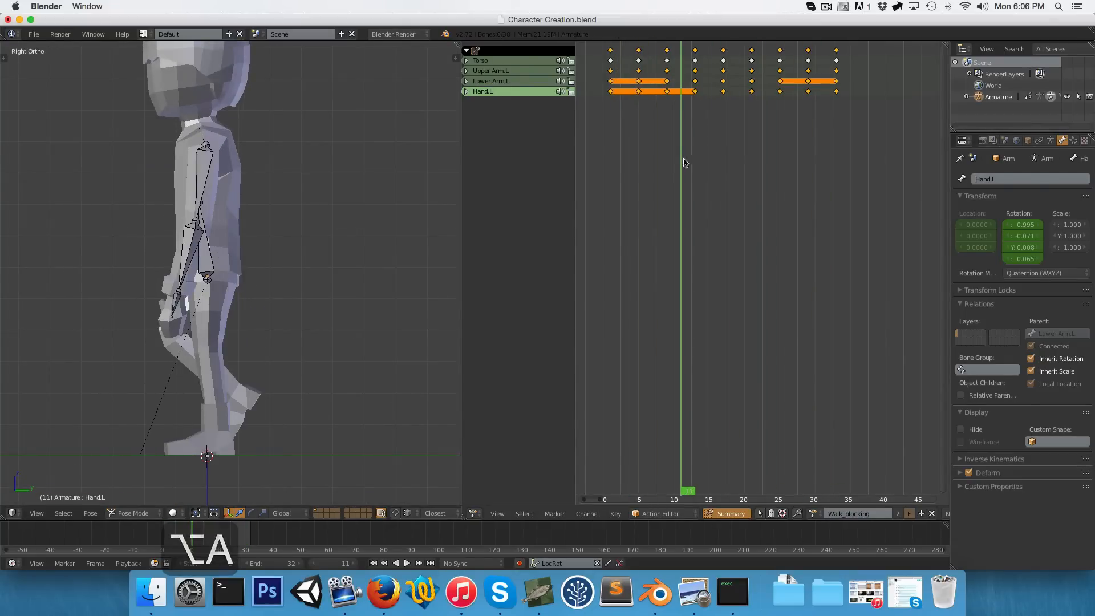
At frame 17, trackball-rotate the left lower arm inward toward the body in the front view
left_click_drag(684, 162, 727, 168)
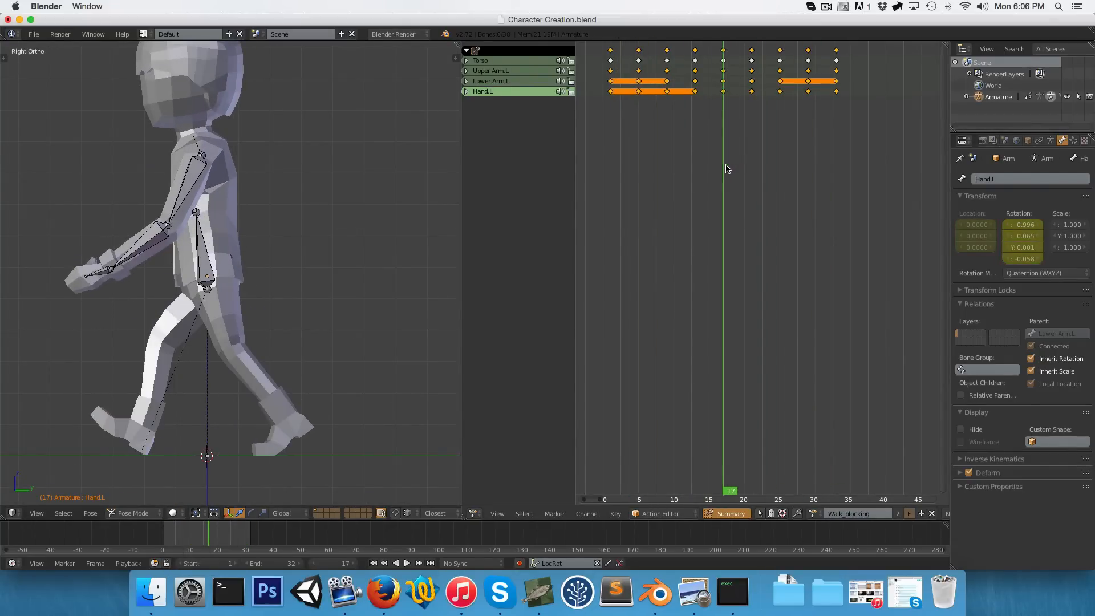
key("KP_1")
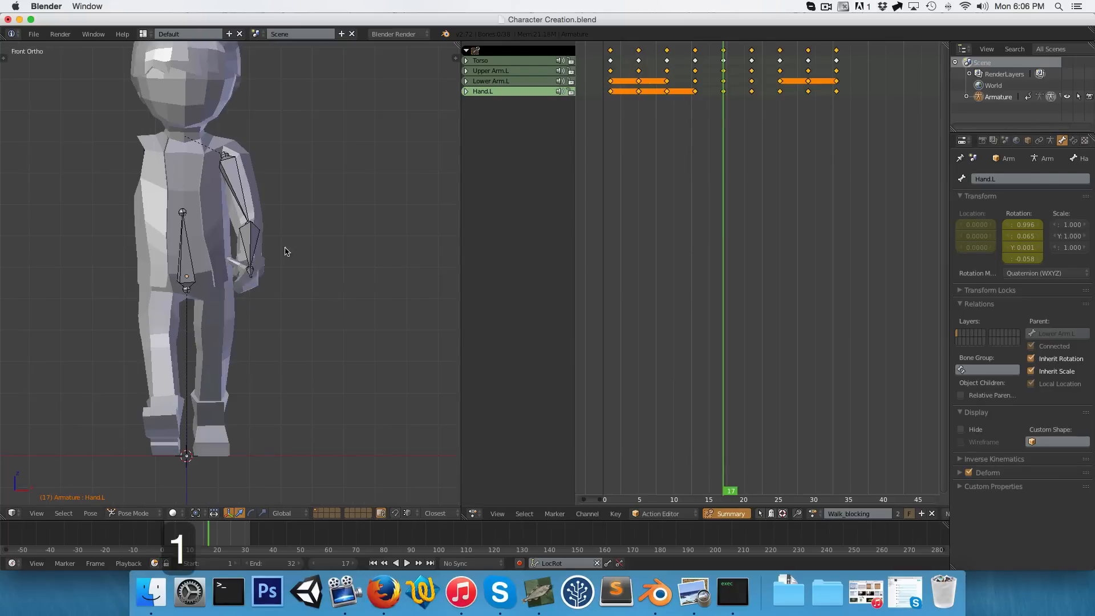
right_click(251, 254)
scroll(251, 254, "up", 1)
right_click(257, 238)
key("r")
key("r")
key("r")
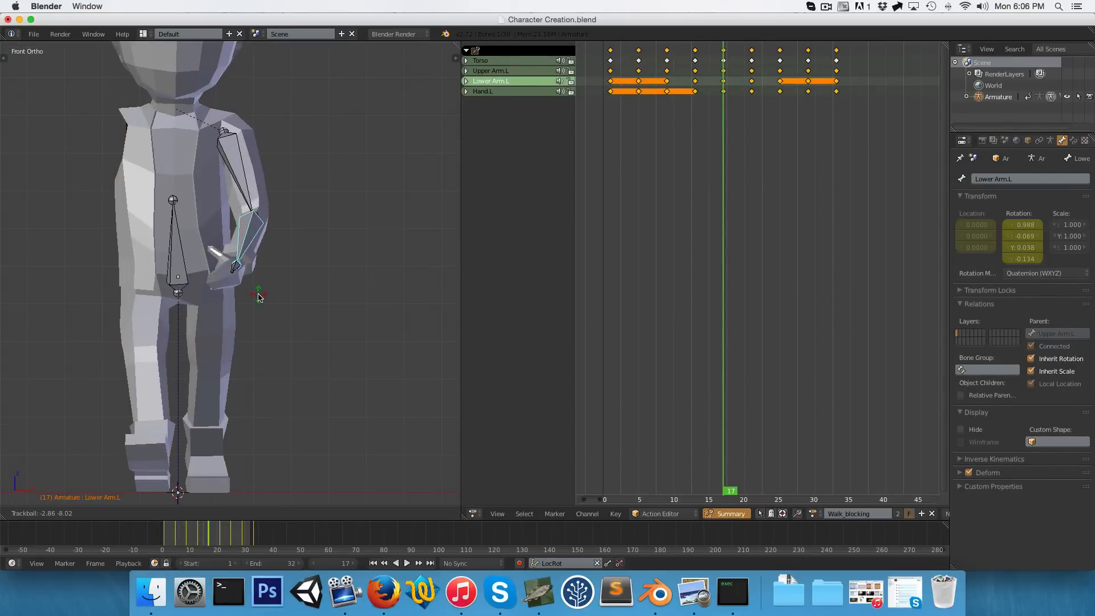
left_click(259, 296)
Insert LocRot keyframes for the left lower arm at frame 17 and play back the walk in the front view
key("KP_3")
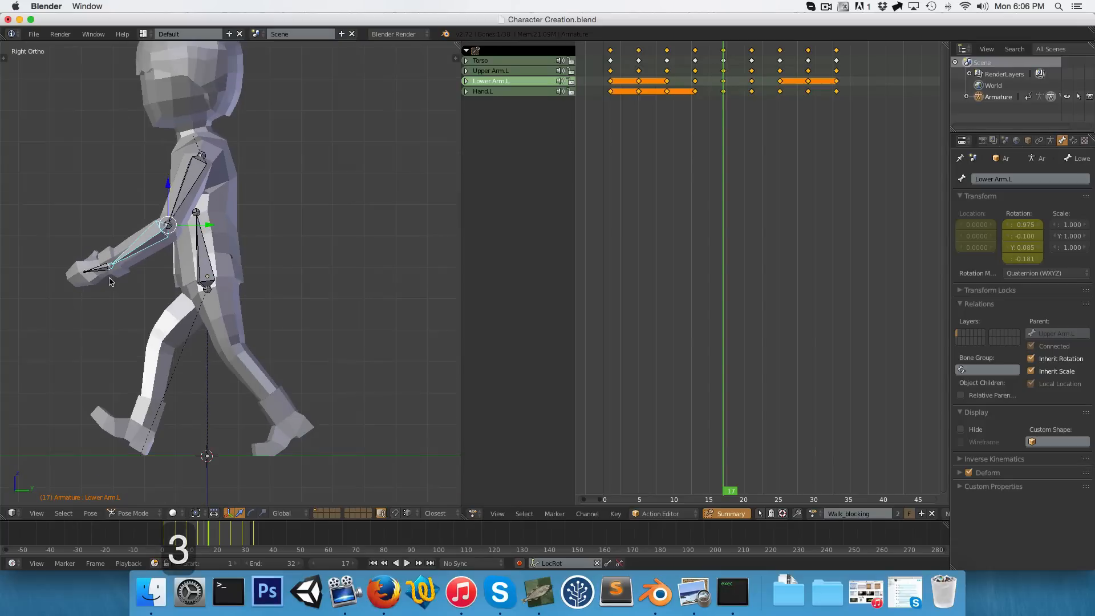
key("i")
key("KP_1")
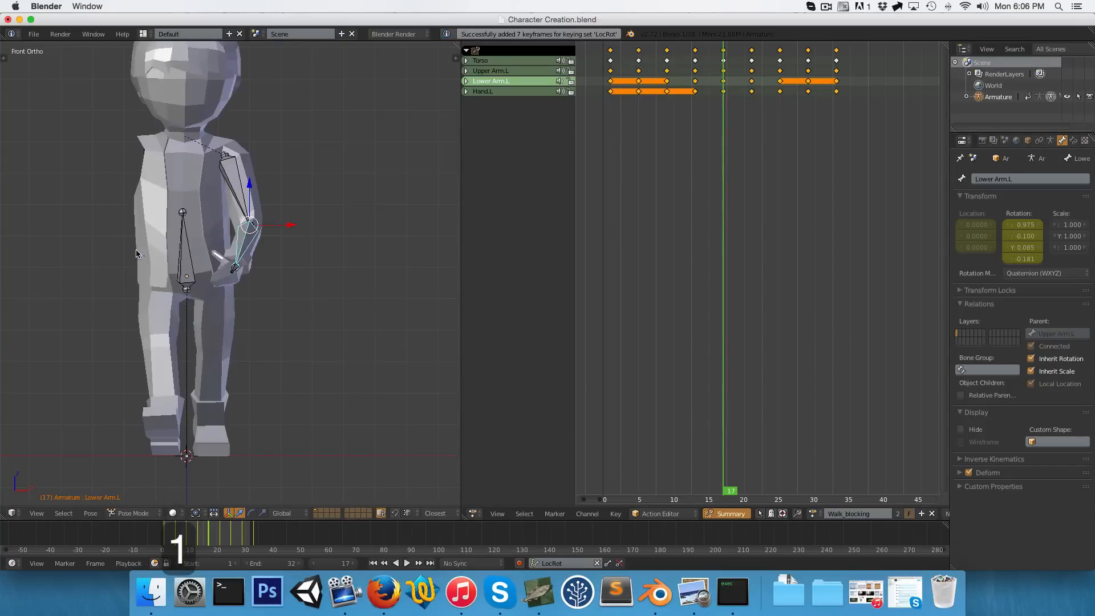
key("alt+a")
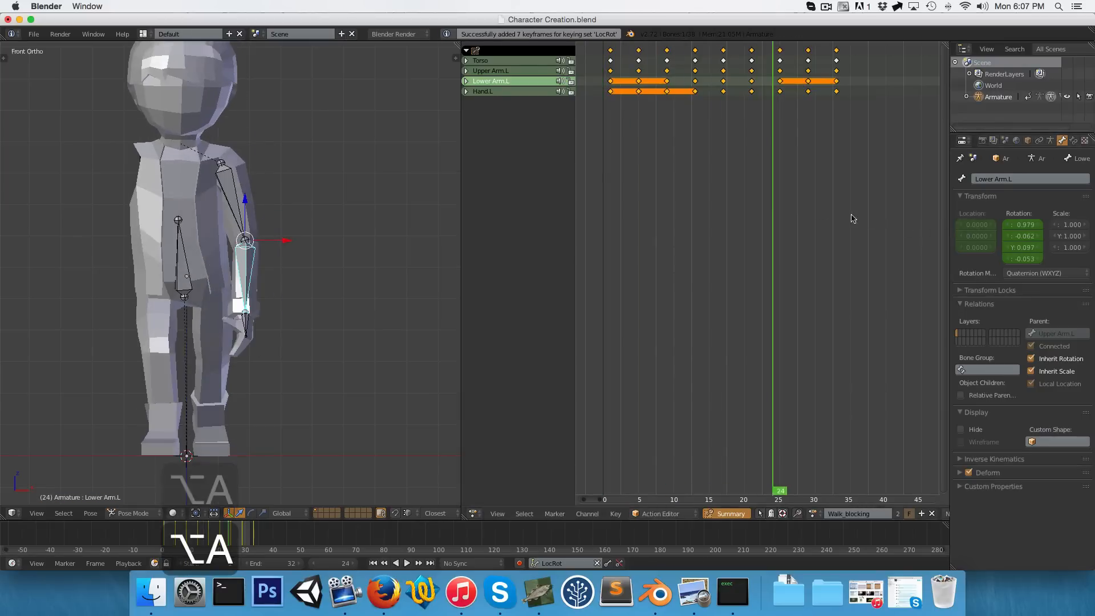
key("alt+a")
Copy Lower Arm.L's pose from frame 17 to frame 21, adjust its rotation in the side view and insert LocRot keyframes
mouse_move(726, 215)
left_mouse_down()
mouse_move(750, 216)
mouse_move(726, 219)
left_mouse_up()
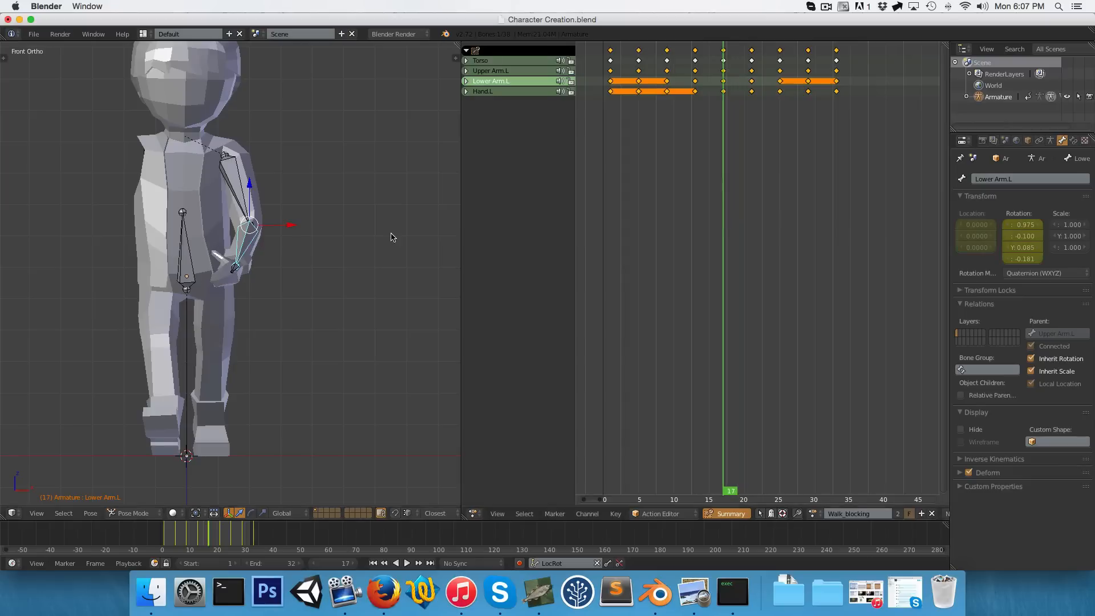
key("ctrl+c")
left_click(753, 138)
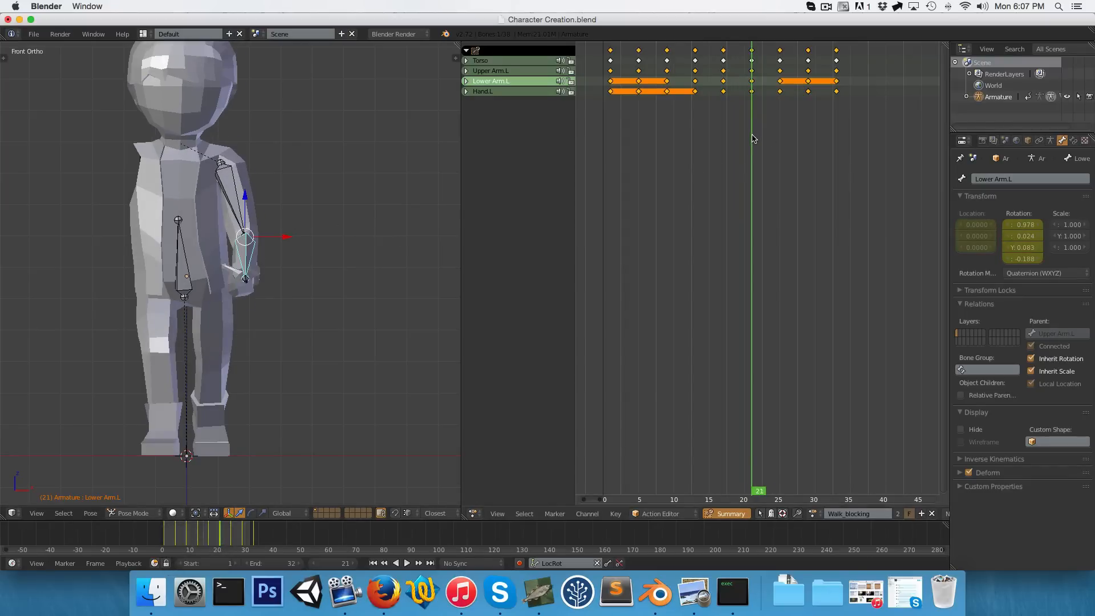
key("ctrl+v")
key("r")
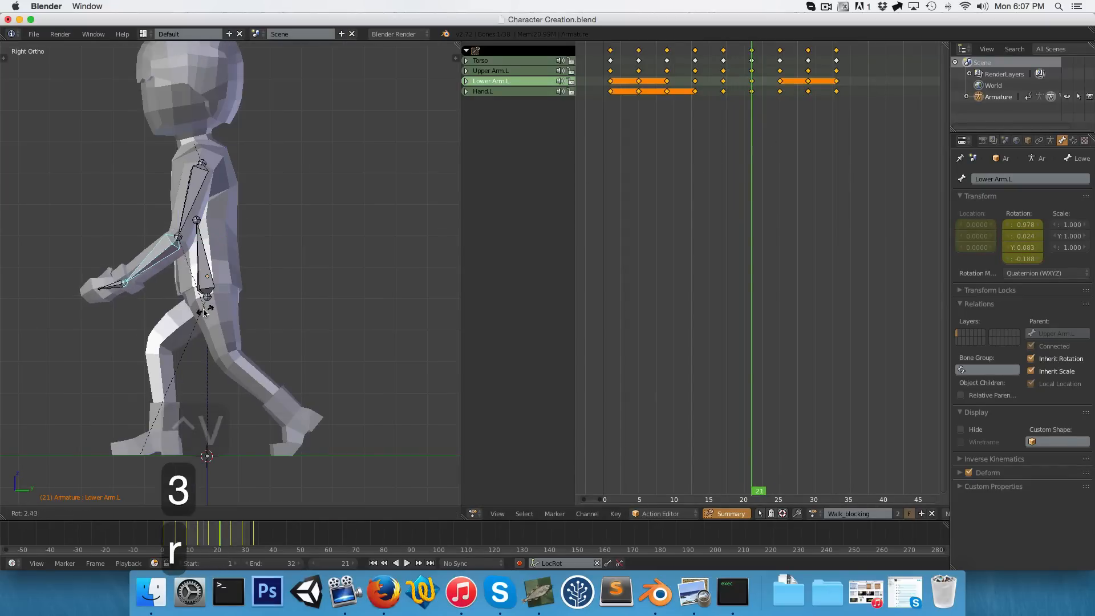
key("alt+a")
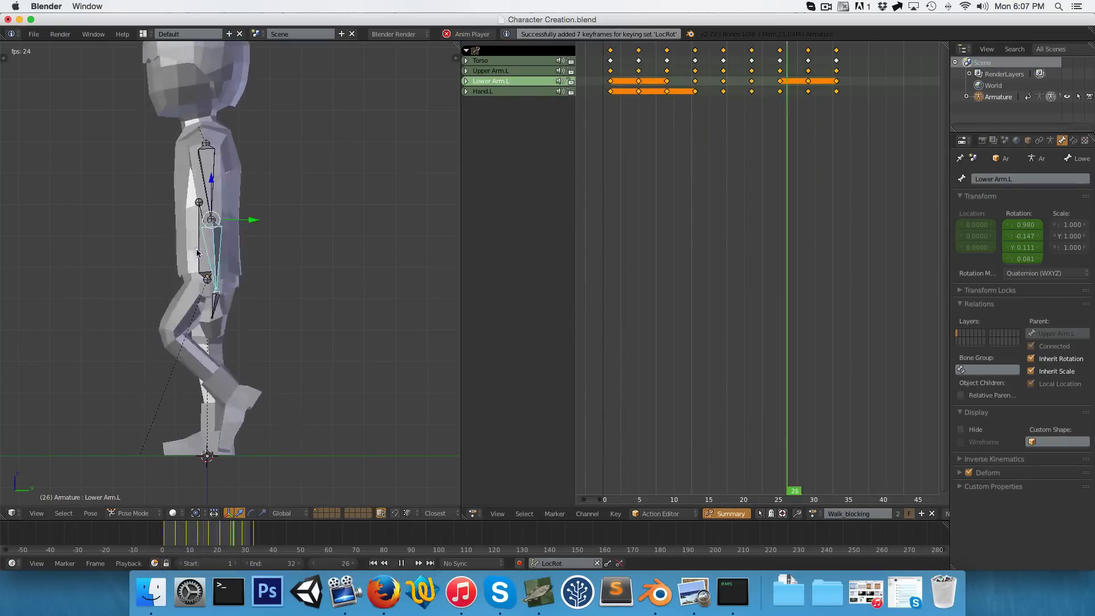
Review the walk playback from front and side, and at frame 13 rotate the left lower arm slightly inward in front view and keyframe it
key("1")
key("alt+a")
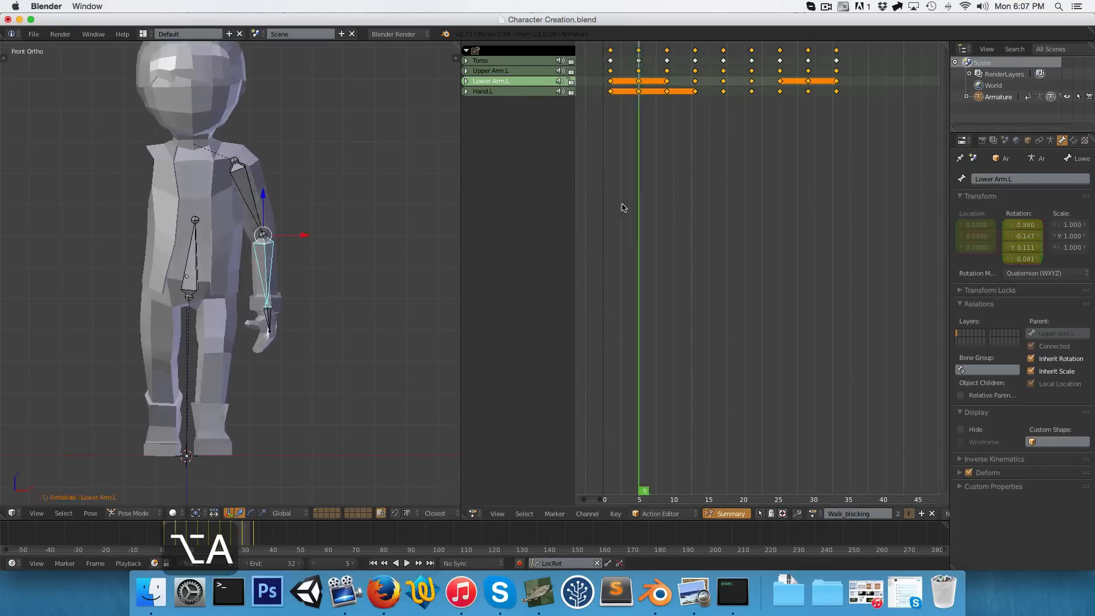
key("3")
key("alt+a")
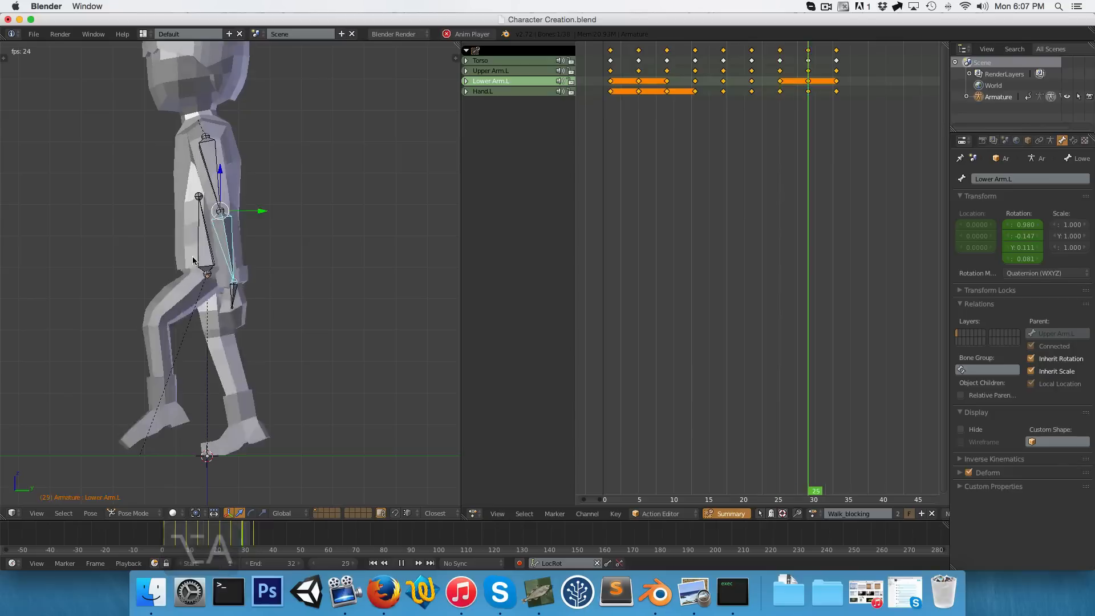
key("1")
key("alt+a")
left_click_drag(606, 234, 696, 248)
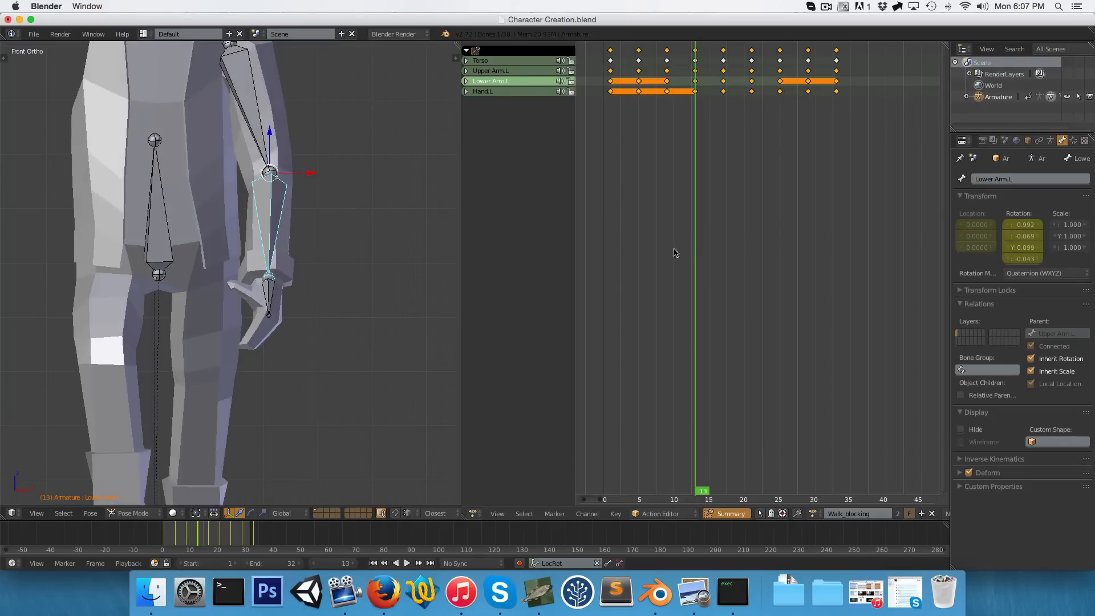
key("r")
left_click(347, 321)
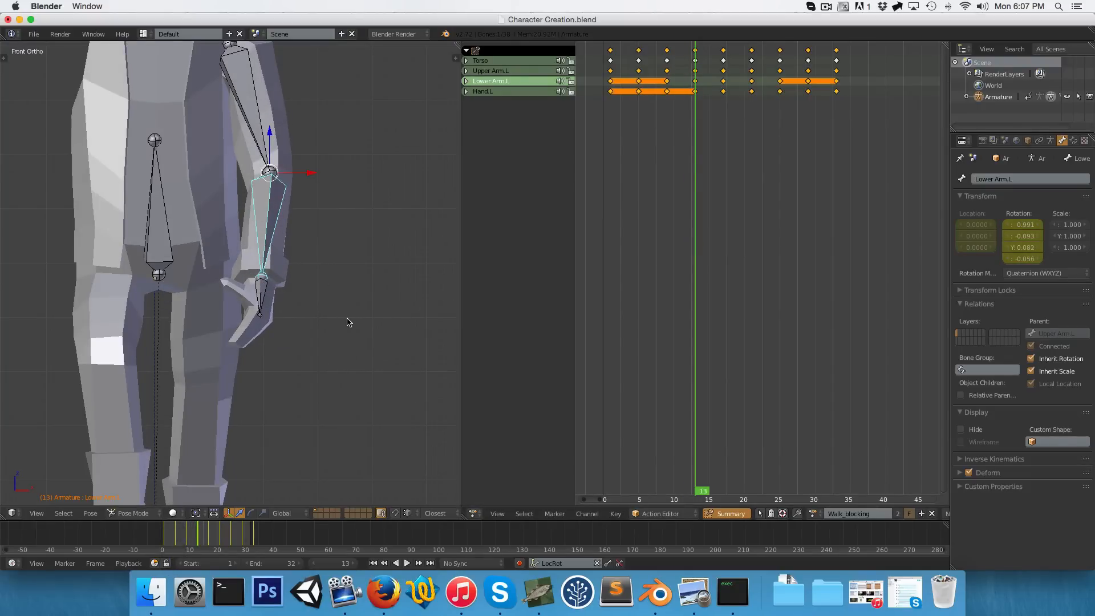
key("i")
Play back the adjusted arm swing and set the interpolation of all keyframes in the action to Constant
left_click_drag(672, 166, 720, 168)
key("alt+a")
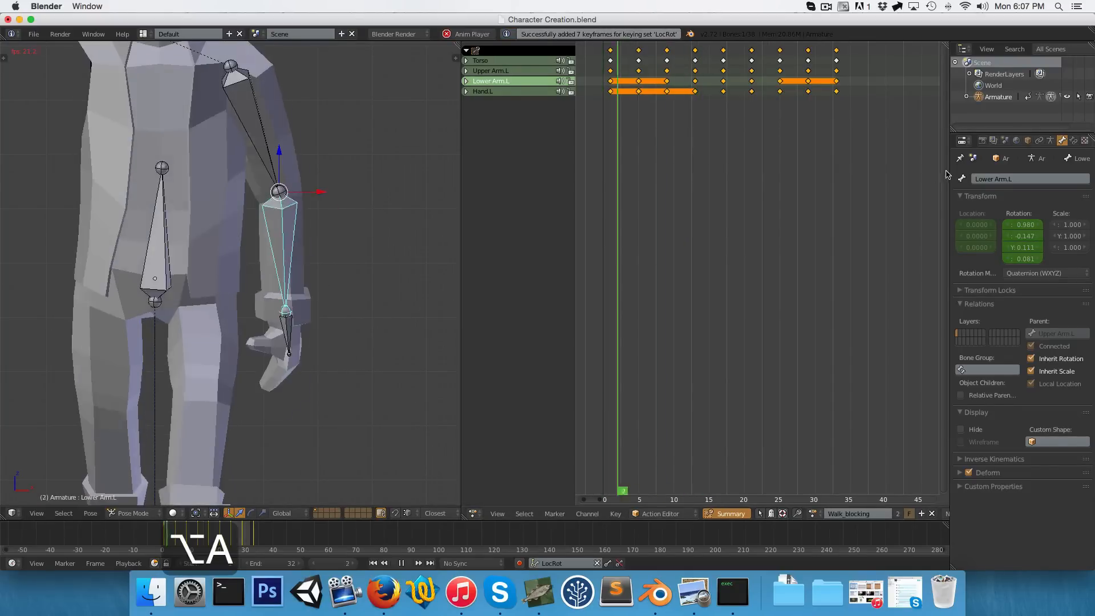
scroll(379, 269, "down", 4)
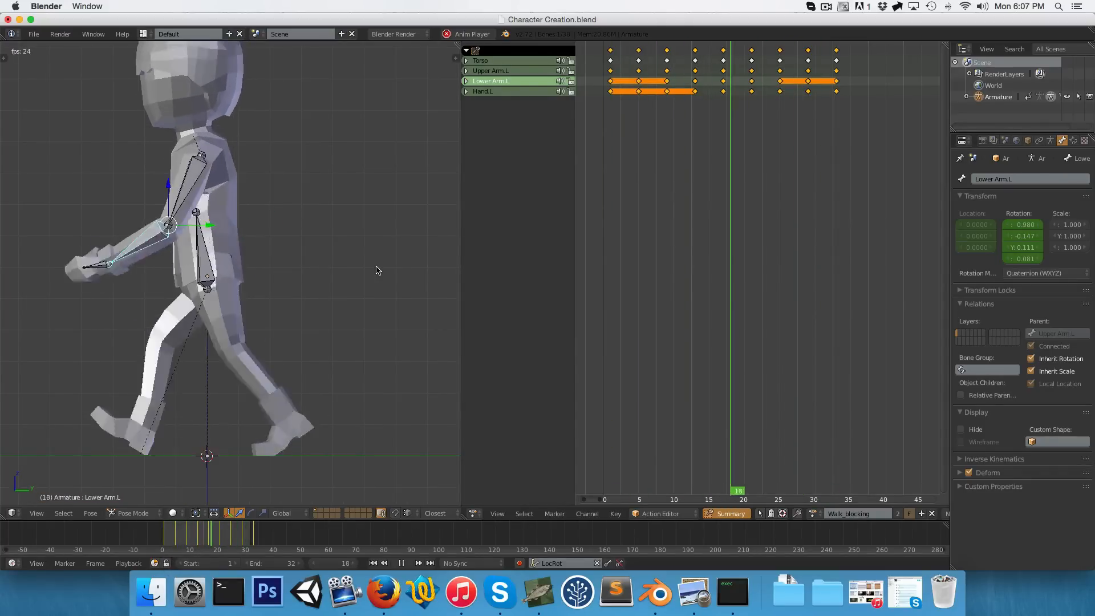
key("alt+a")
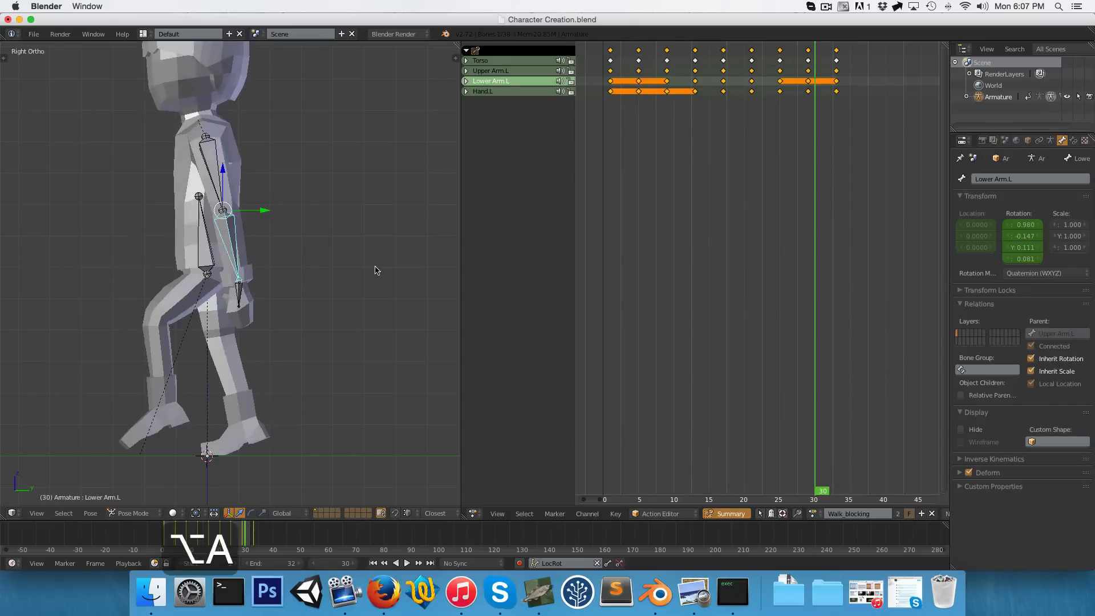
key("a")
key("a")
key("t")
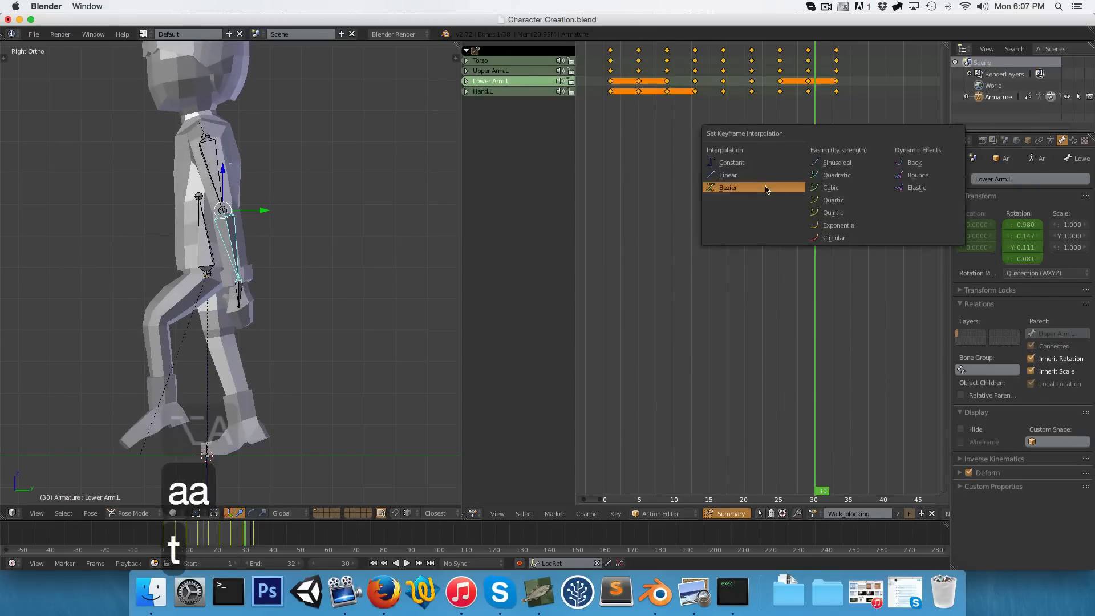
left_click(740, 164)
Reveal all hidden bones of the armature in front view, and unhide the hidden hat and right arm of the Character mesh
key("KP_1")
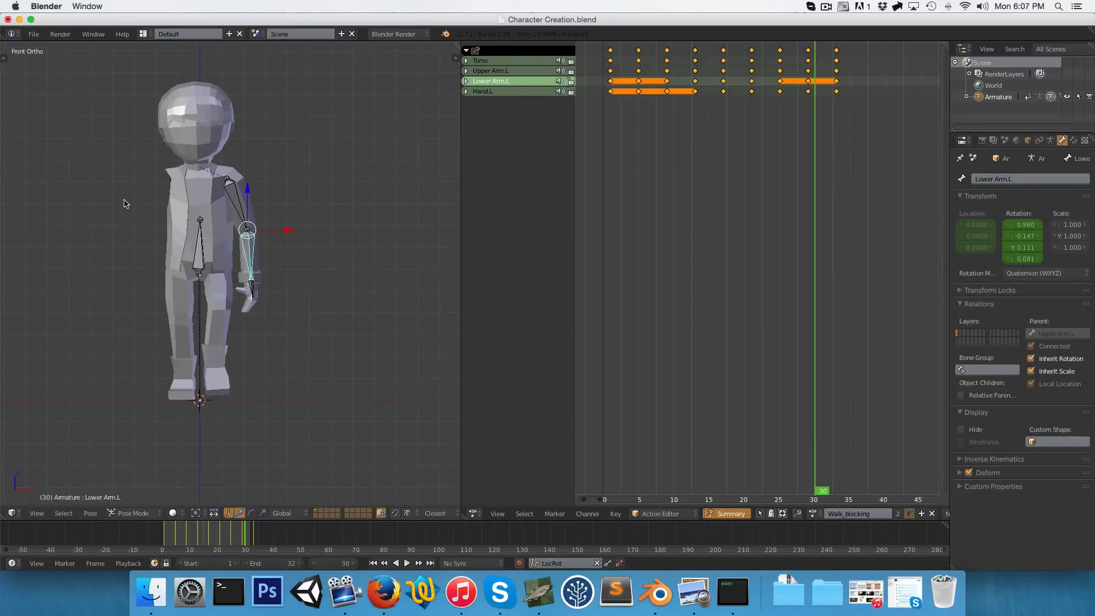
key("alt+h")
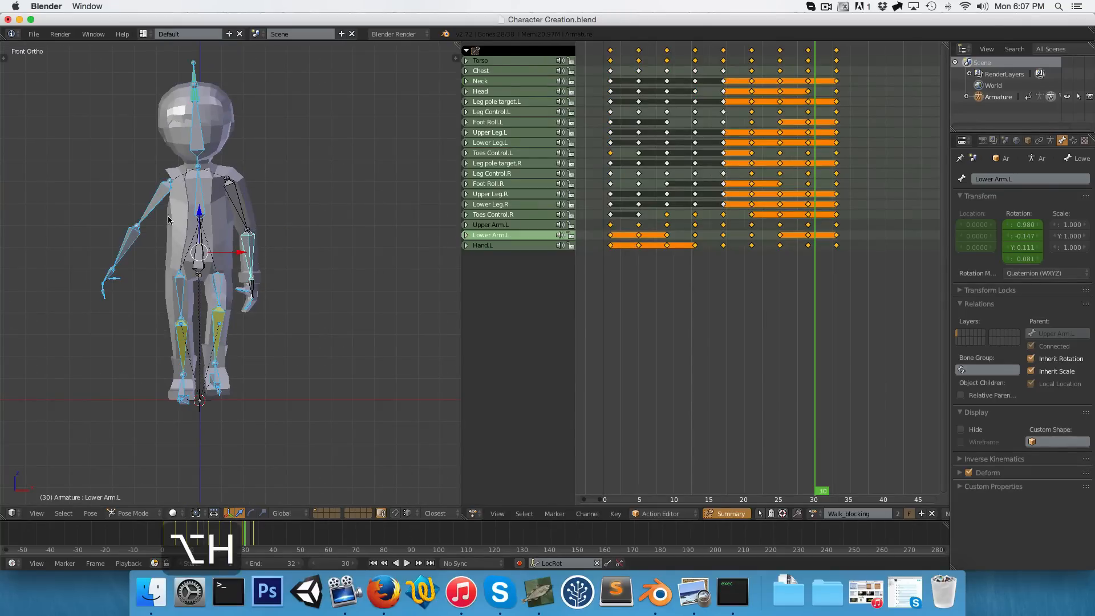
key("a")
right_click(182, 249)
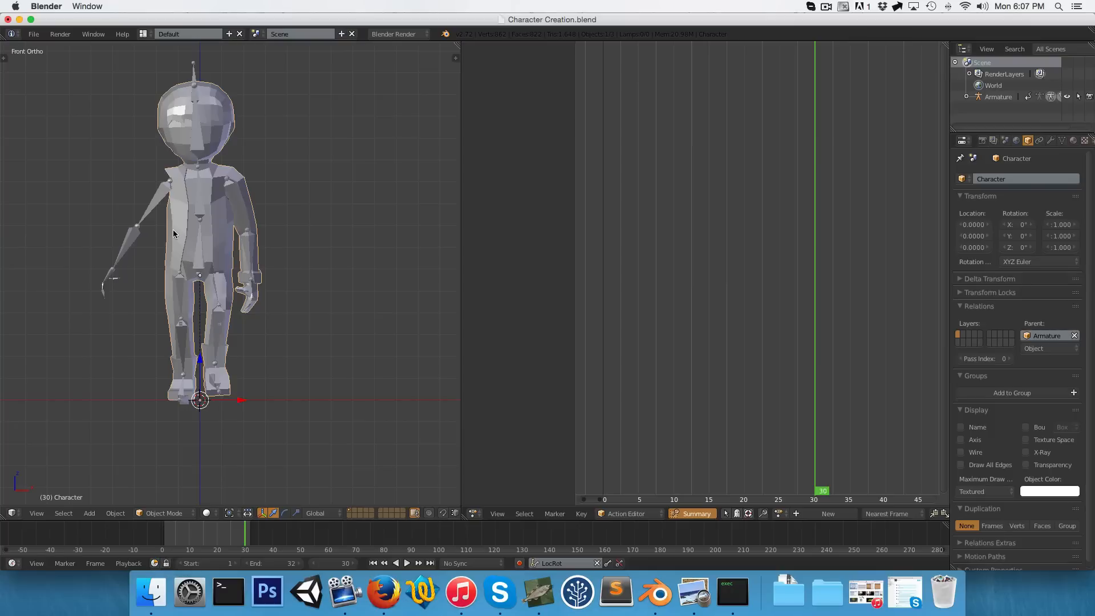
key("alt+h")
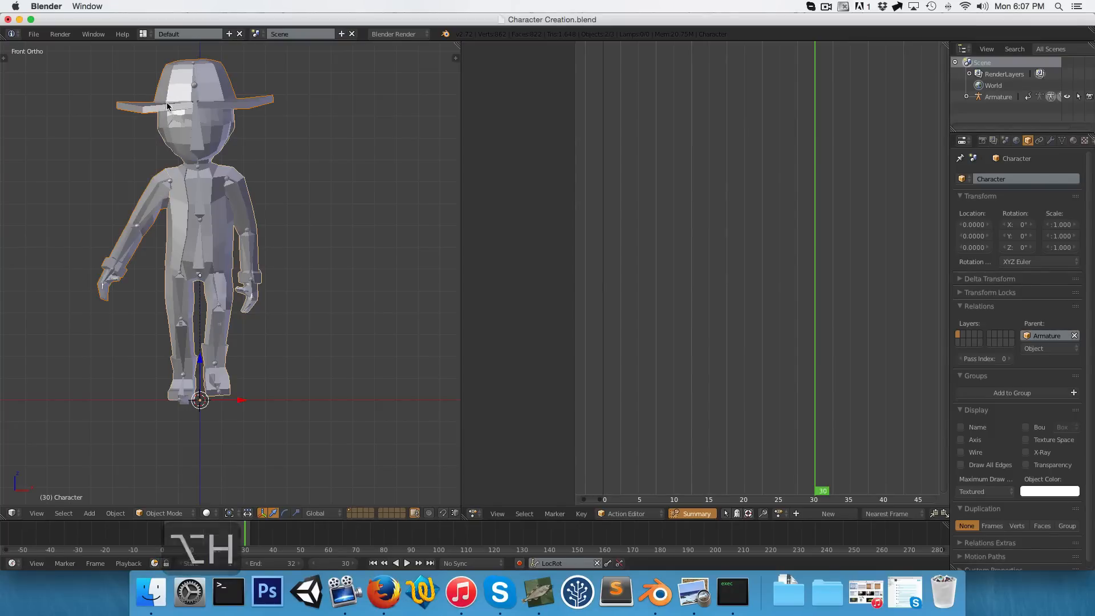
Join the selected meshes into the Character object and remove doubles across its whole mesh
right_click(177, 207, "shift")
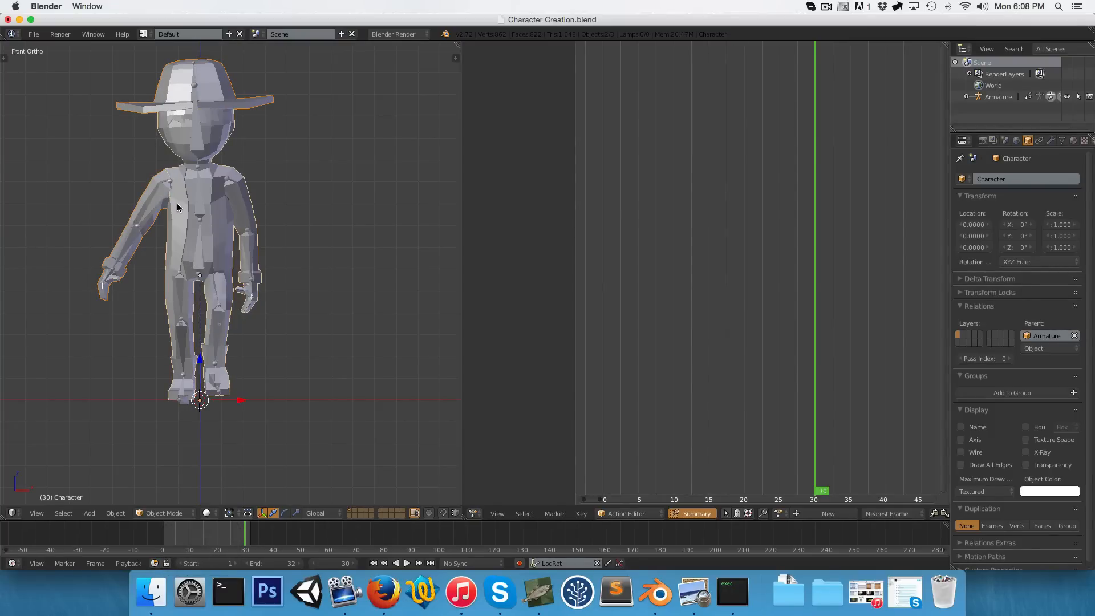
key("ctrl+j")
key("Tab")
key("a")
key("w")
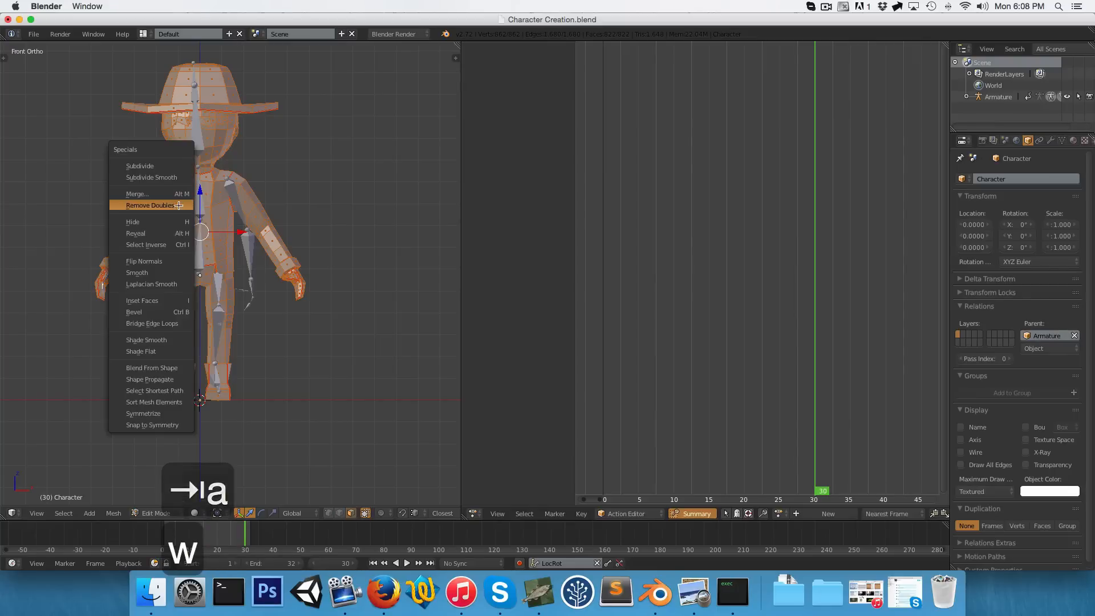
left_click(179, 205)
key("Tab")
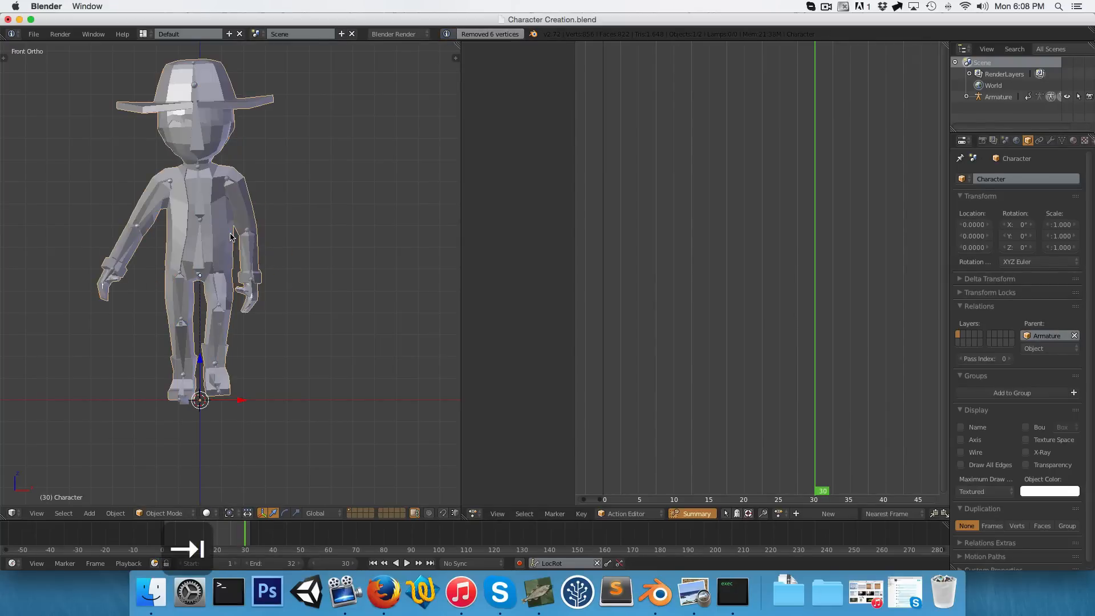
Select the armature's left upper arm bone and go to frame 1 of the walk action
right_click(240, 215)
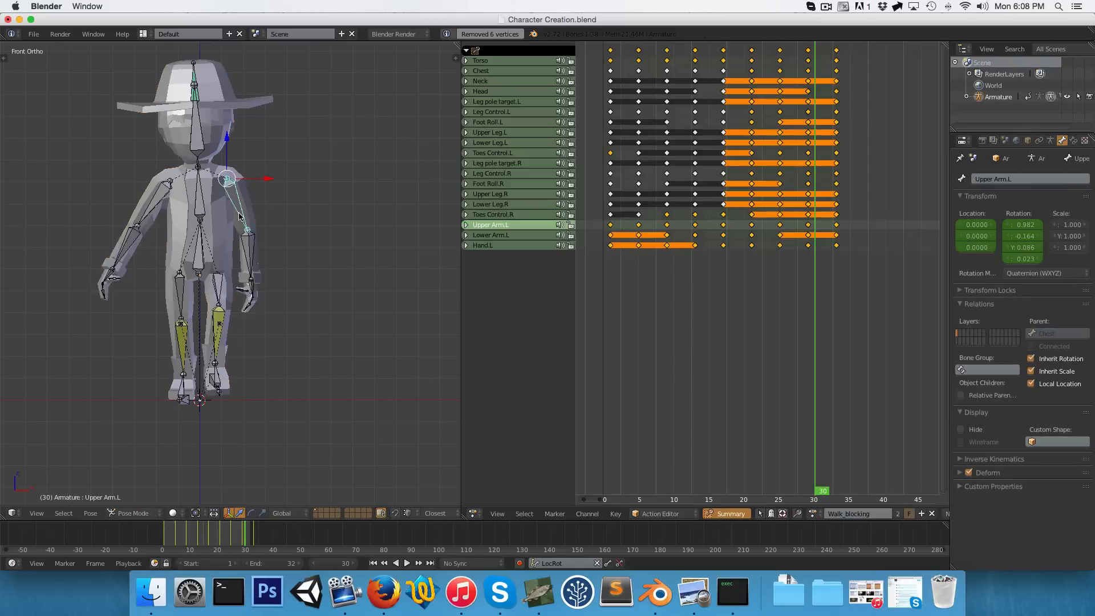
left_click_drag(630, 201, 611, 223)
scroll(257, 229, "up", 2)
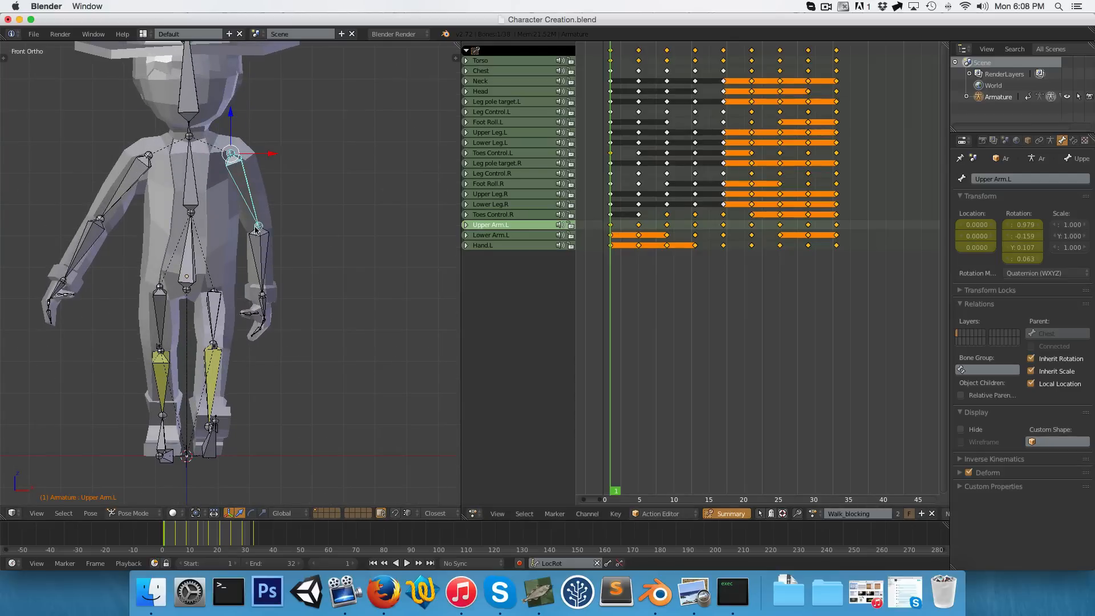
scroll(276, 285, "up", 3)
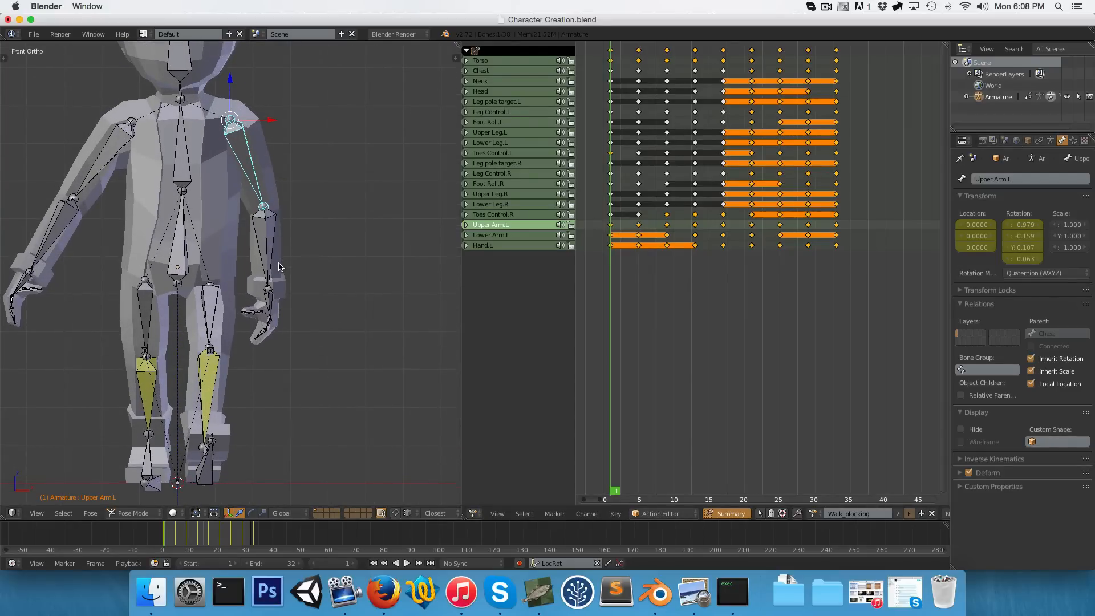
scroll(278, 267, "down", 3)
scroll(277, 268, "up", 2)
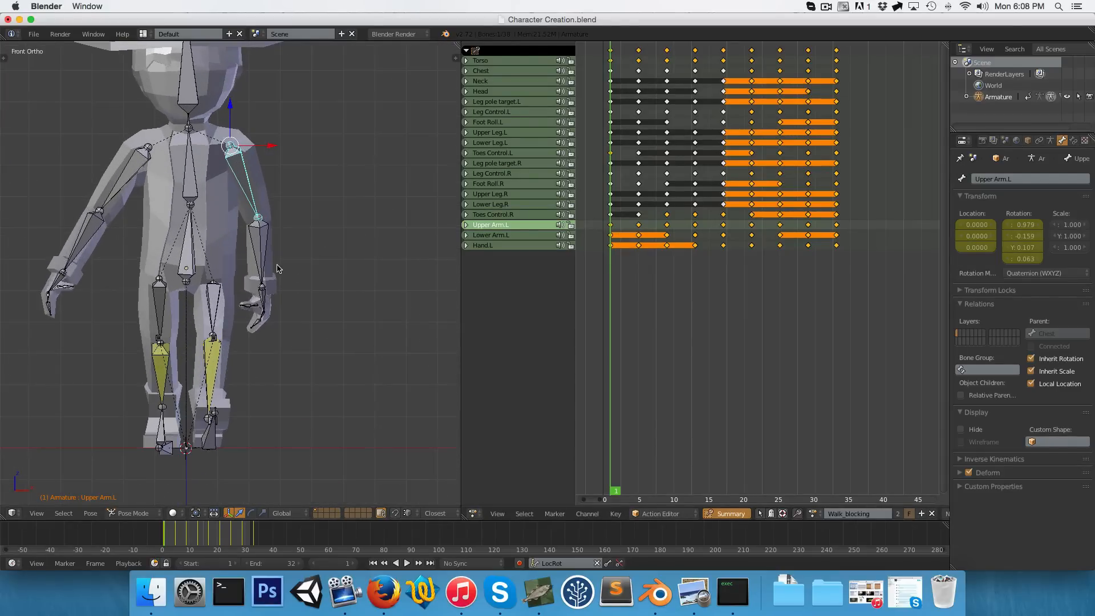
Select the upper arm, lower arm and hand bones on both sides and hide all other bones
right_click(55, 282)
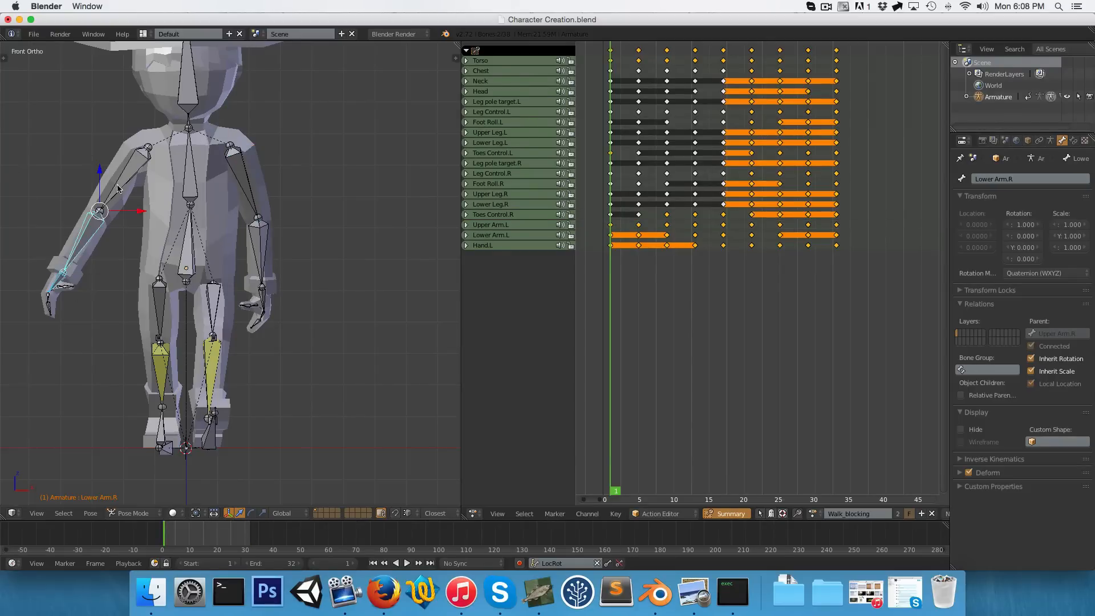
right_click(242, 198)
right_click(261, 251)
scroll(261, 251, "up", 6)
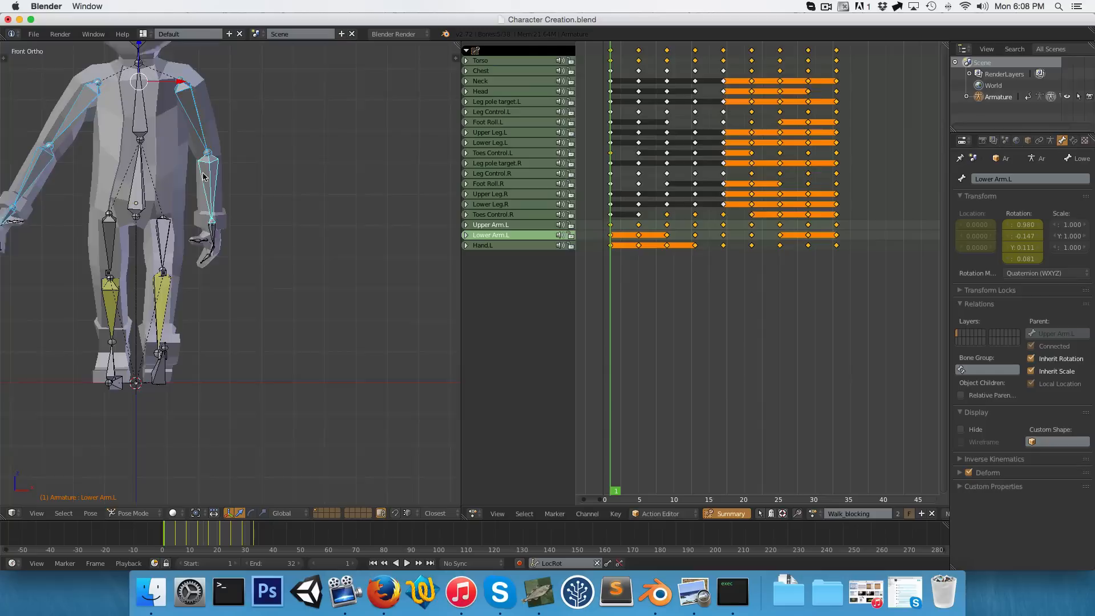
right_click(157, 136)
scroll(124, 249, "down", 6)
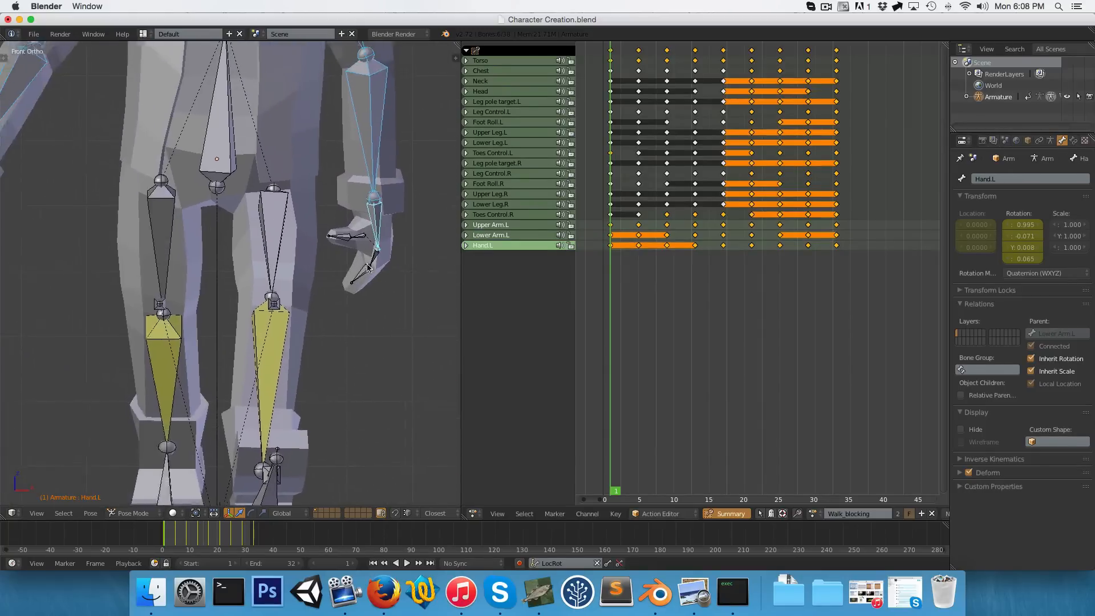
scroll(271, 262, "down", 1)
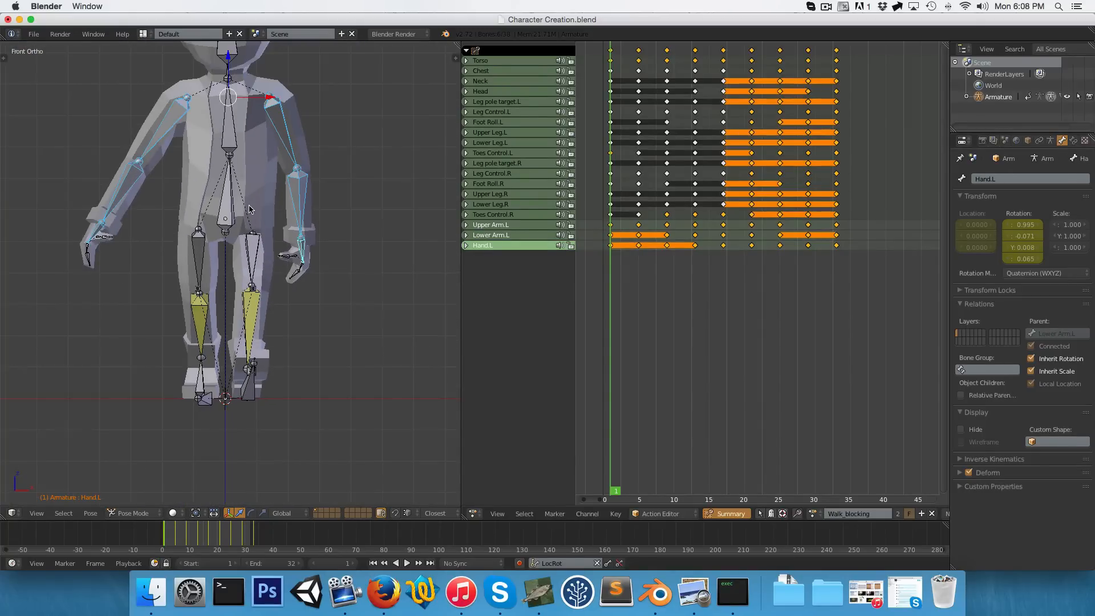
key("shift+h")
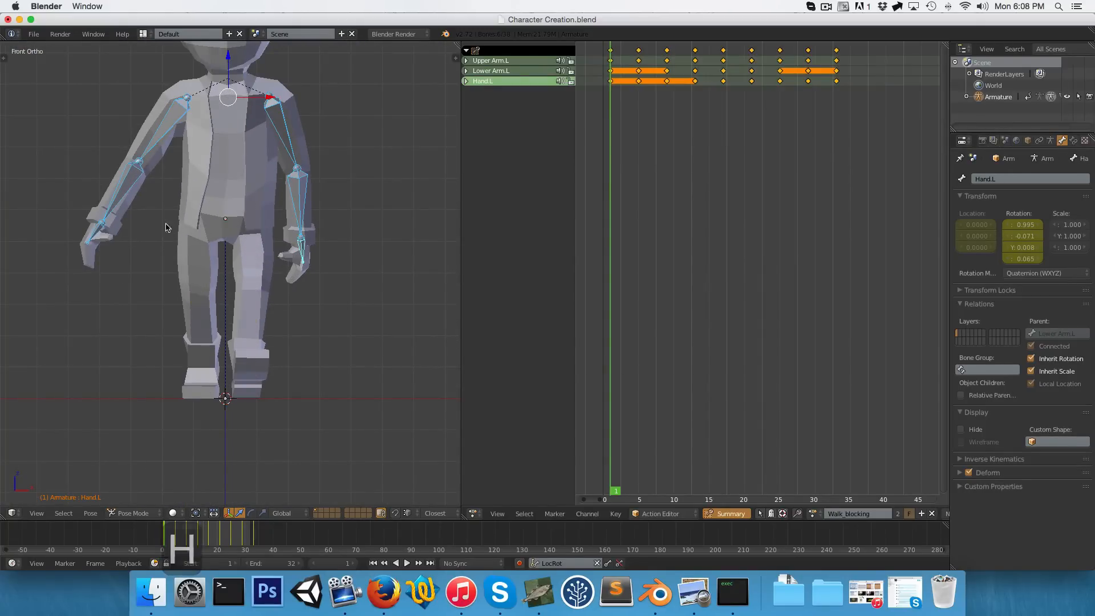
At frame 1, copy the left arm's pose, paste it mirrored onto the right arm, and keyframe all arm bones with LocRot
scroll(214, 244, "up", 4, "shift")
key("a")
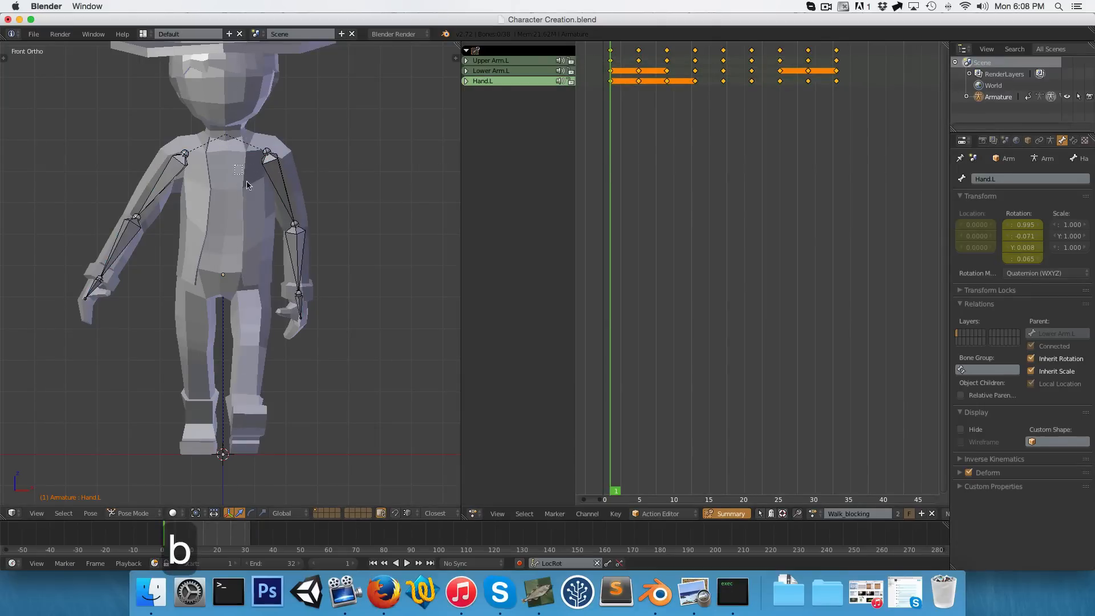
left_click_drag(246, 169, 328, 355)
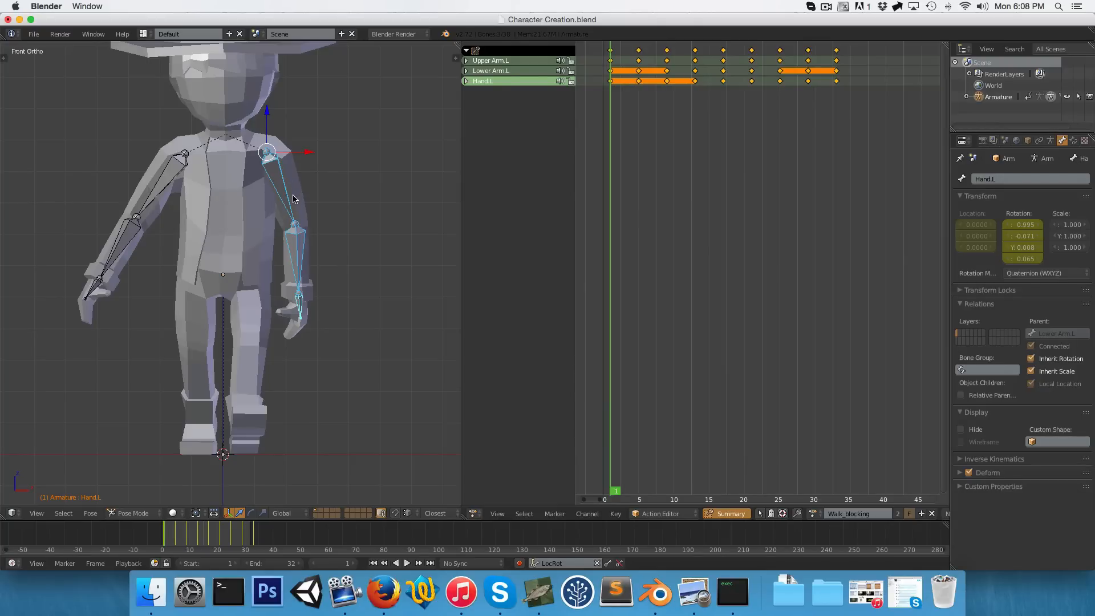
key("ctrl+c")
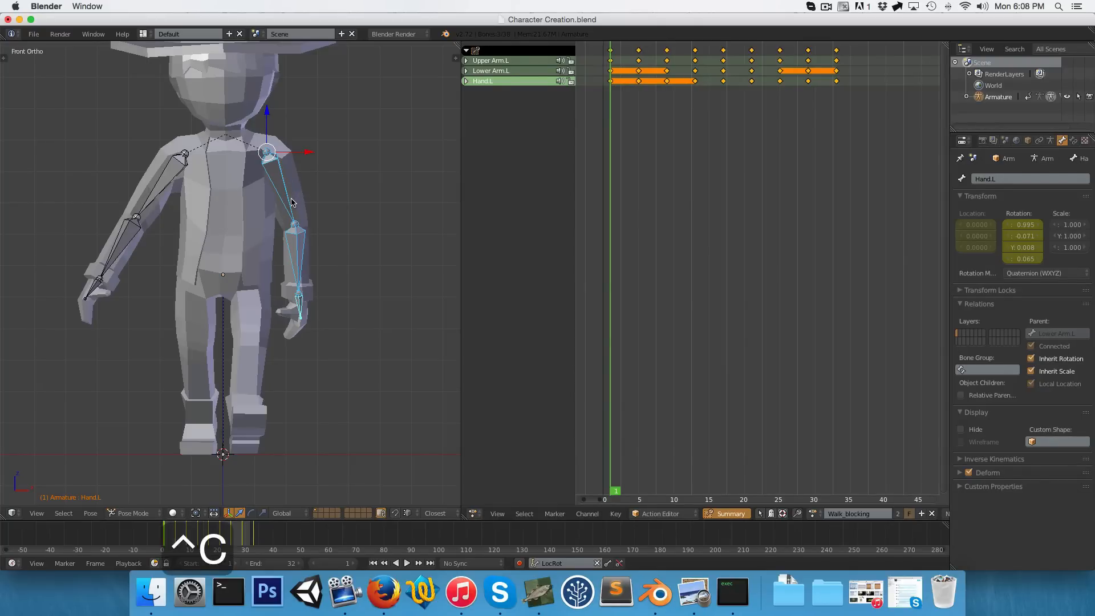
key("ctrl+shift+v")
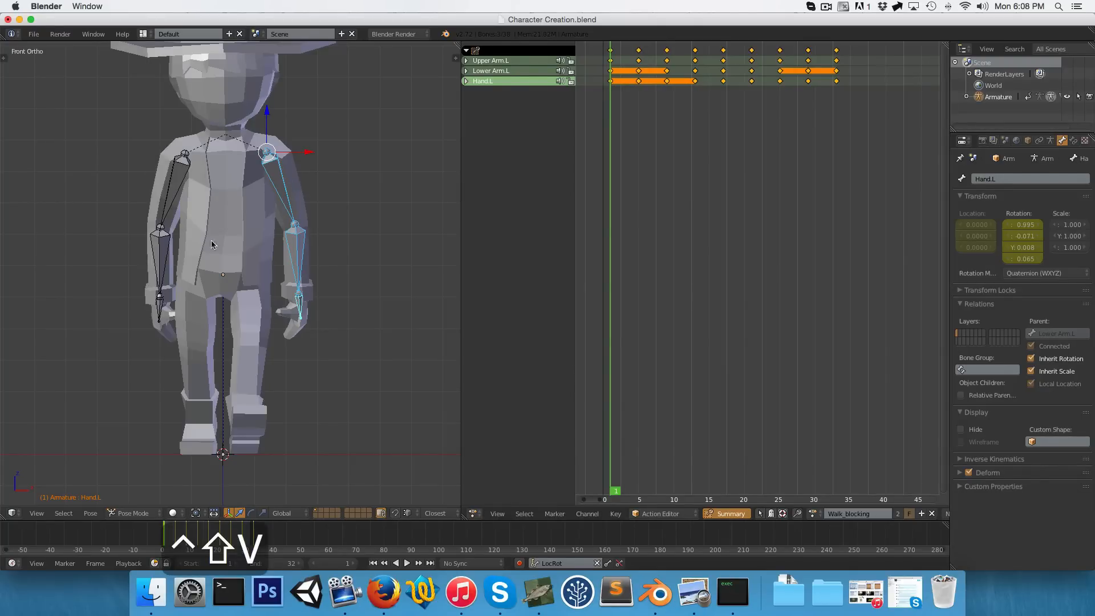
middle_click_drag(212, 244, 241, 216)
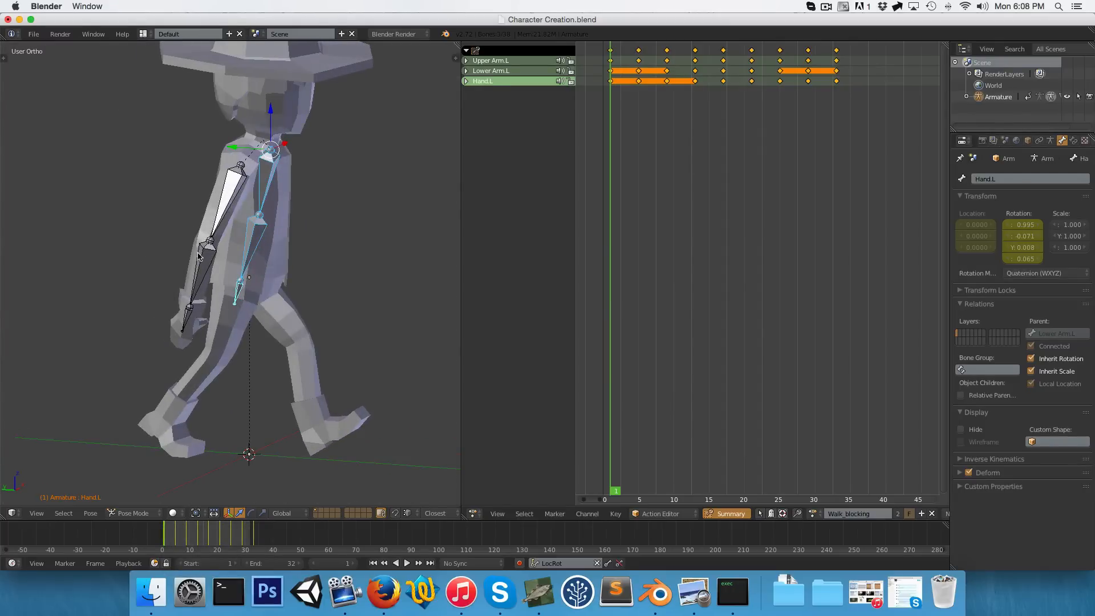
key("1")
key("a")
key("a")
key("i")
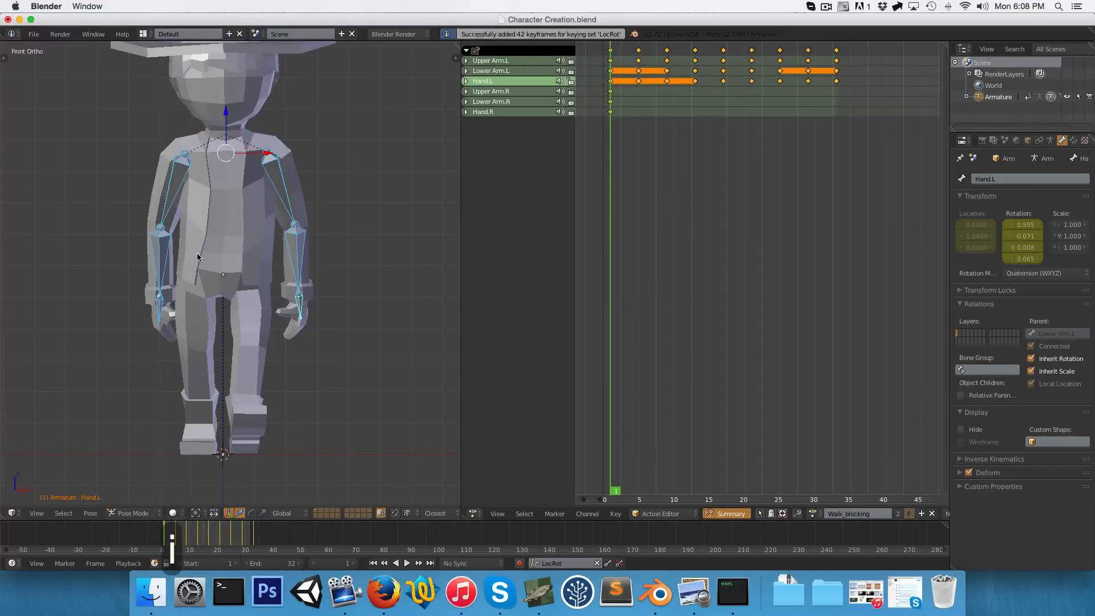
At frame 5, copy the left arm's pose, paste it mirrored onto the right arm, and keyframe all arm bones
middle_click_drag(133, 290, 260, 265)
left_click(638, 98)
key("a")
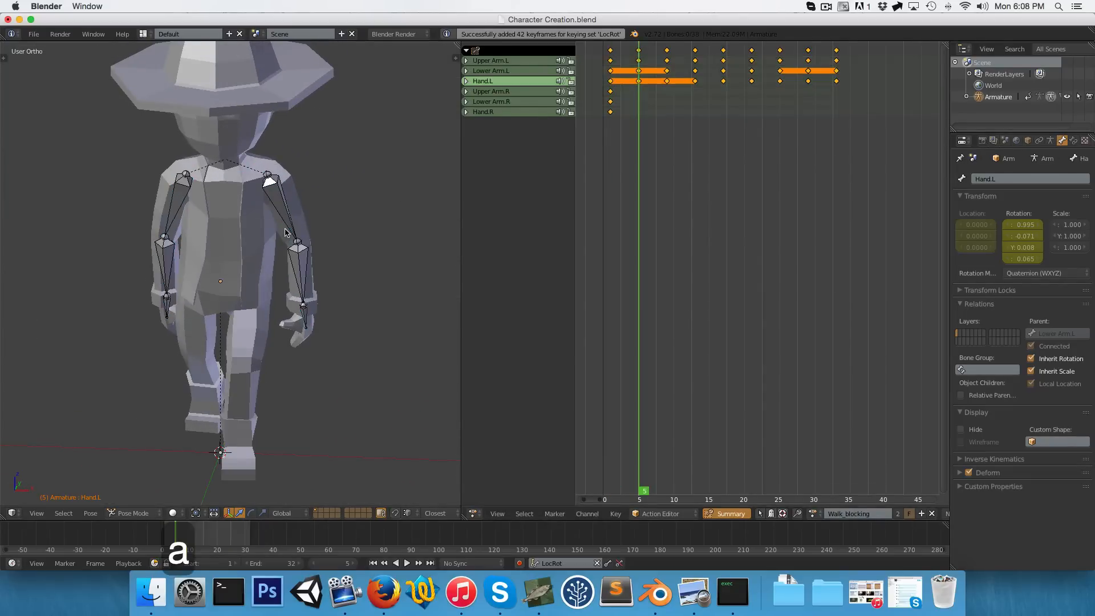
key("b")
left_click_drag(288, 231, 350, 358)
key("ctrl+c")
key("ctrl+shift+v")
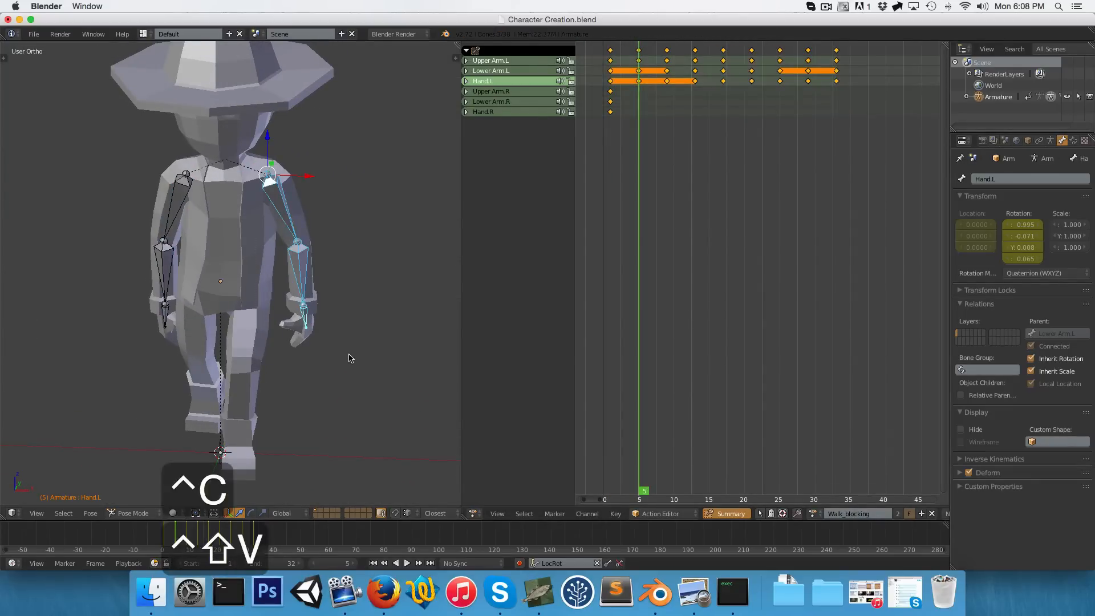
key("a")
key("a")
key("i")
At frame 9, paste a mirrored copy of the left arm's pose onto the right arm and keyframe all arm bones
left_click(662, 197)
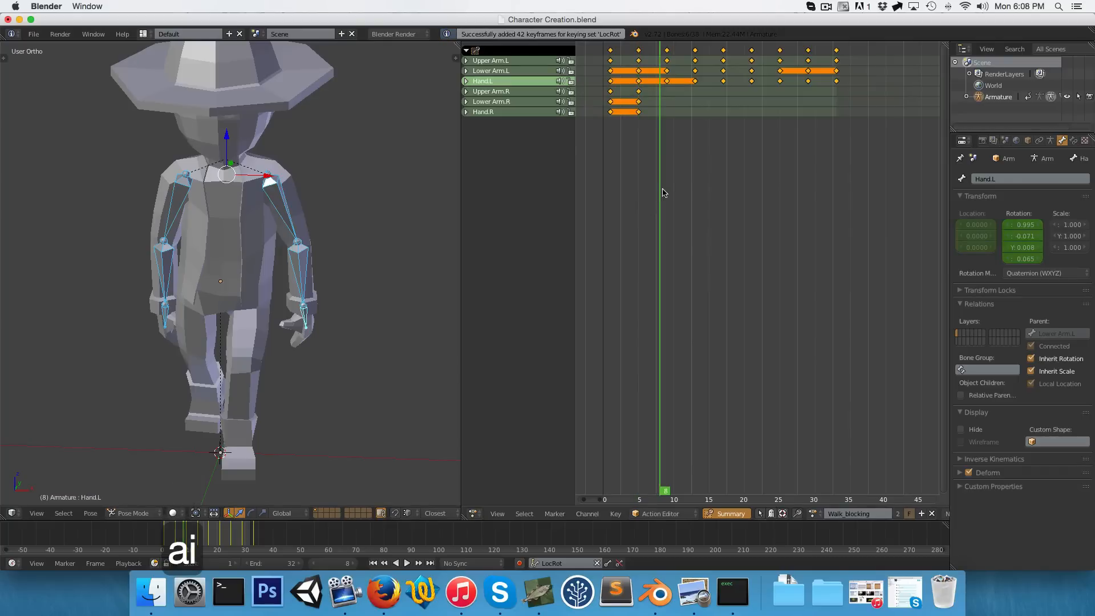
key("a")
key("b")
left_click_drag(244, 200, 296, 347)
key("ctrl+c")
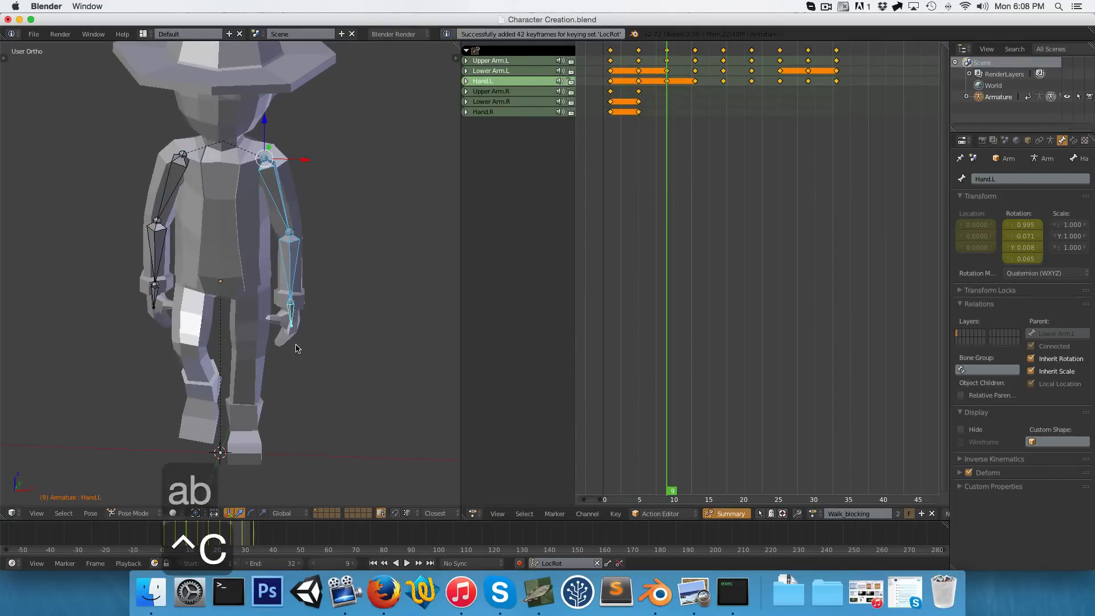
key("ctrl+shift+v")
key("a")
key("a")
key("i")
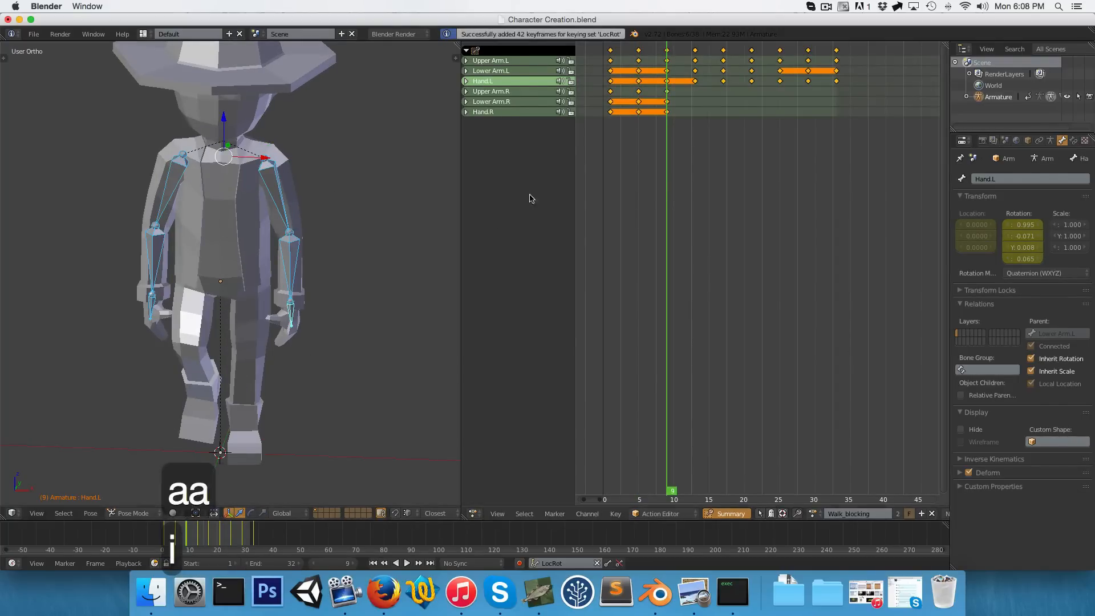
At frame 13, copy the left arm's pose, paste it mirrored onto the right arm, and keyframe all arm bones
key("Up")
key("a")
key("b")
left_click_drag(251, 134, 311, 344)
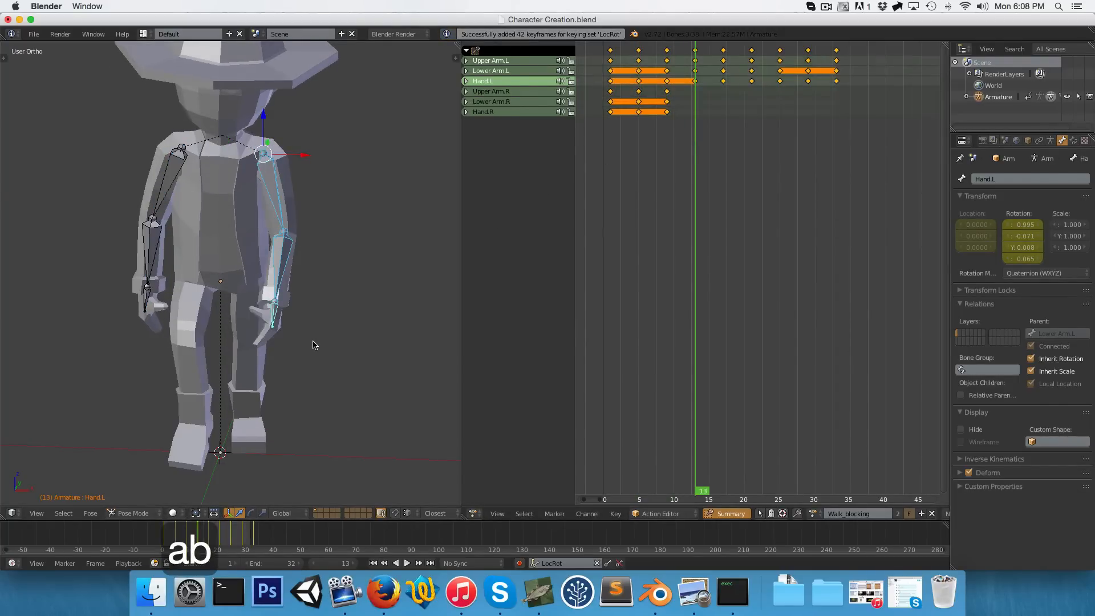
key("ctrl+c")
key("ctrl+shift+v")
key("a")
key("a")
key("i")
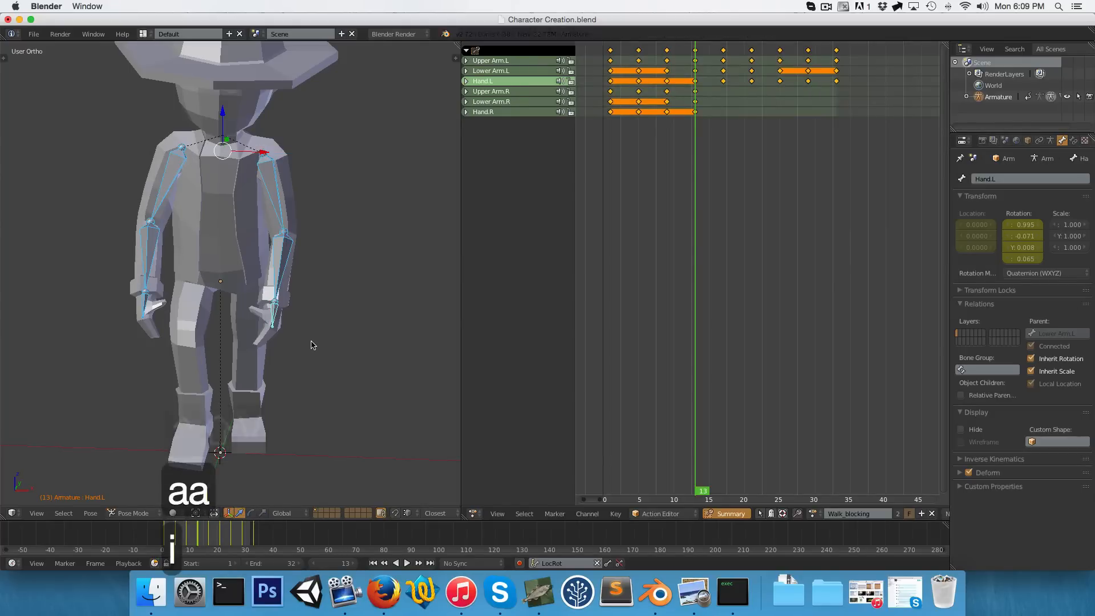
At frame 17, copy only the left arm's pose, paste it mirrored onto the right arm, and keyframe all arm bones
key("Up")
key("ctrl+c")
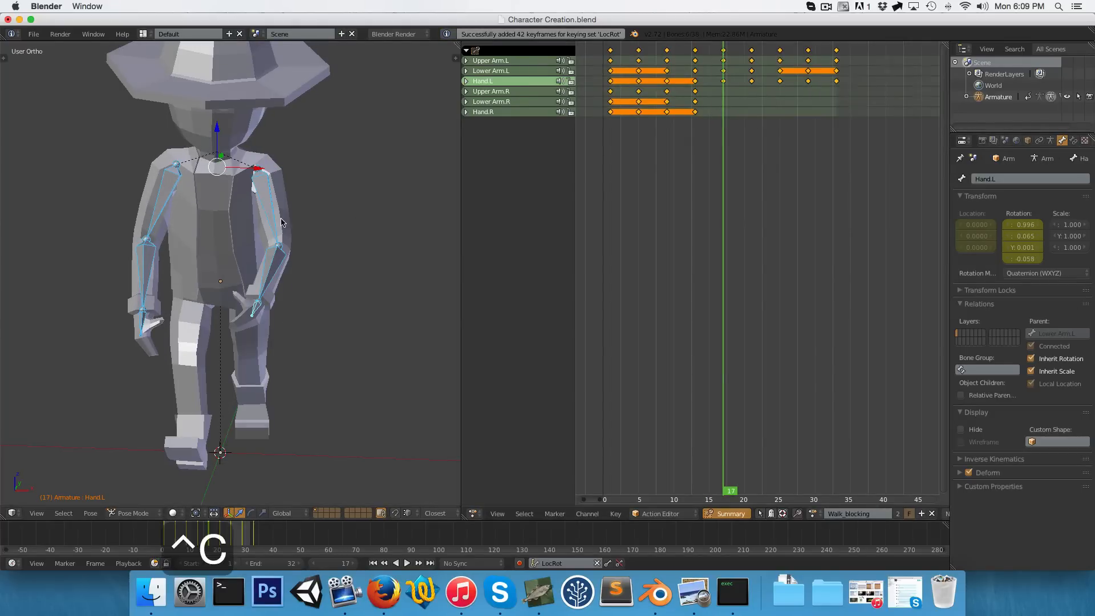
key("a")
key("b")
left_click_drag(269, 183, 340, 373)
key("ctrl+c")
key("ctrl+shift+v")
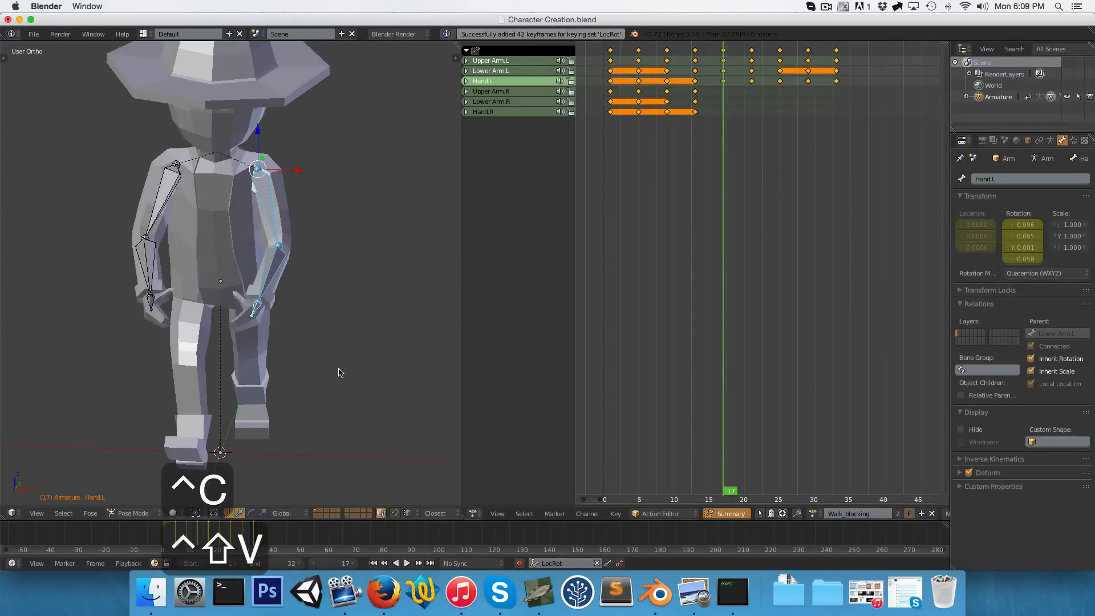
key("a")
key("a")
key("i")
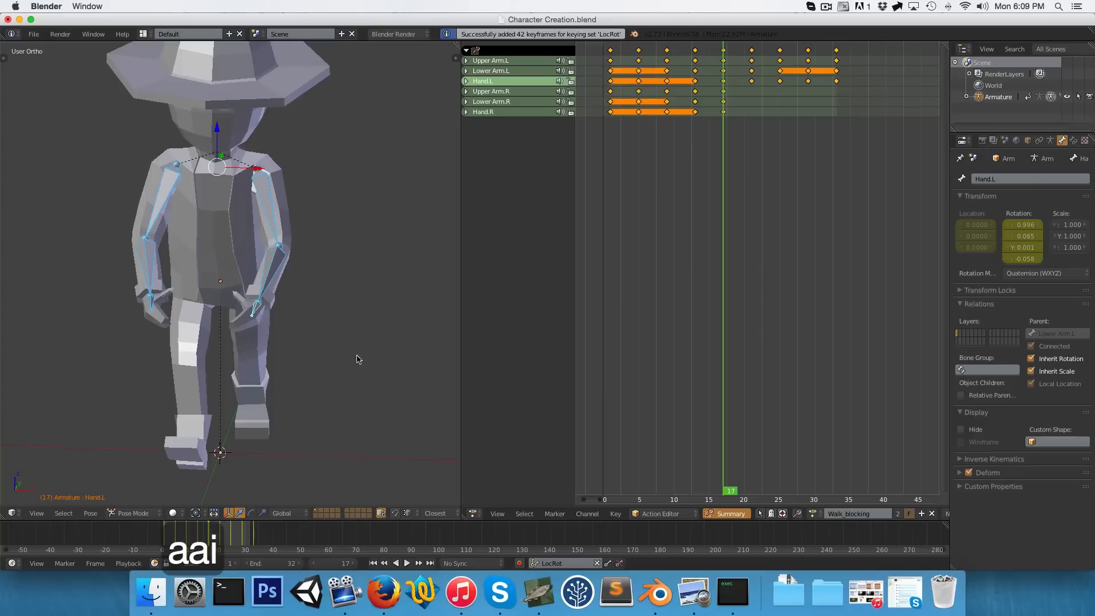
At frame 21, paste a mirrored copy of the left arm's pose onto the right arm and keyframe all arm bones
key("Up")
key("a")
key("b")
left_click_drag(240, 160, 304, 338)
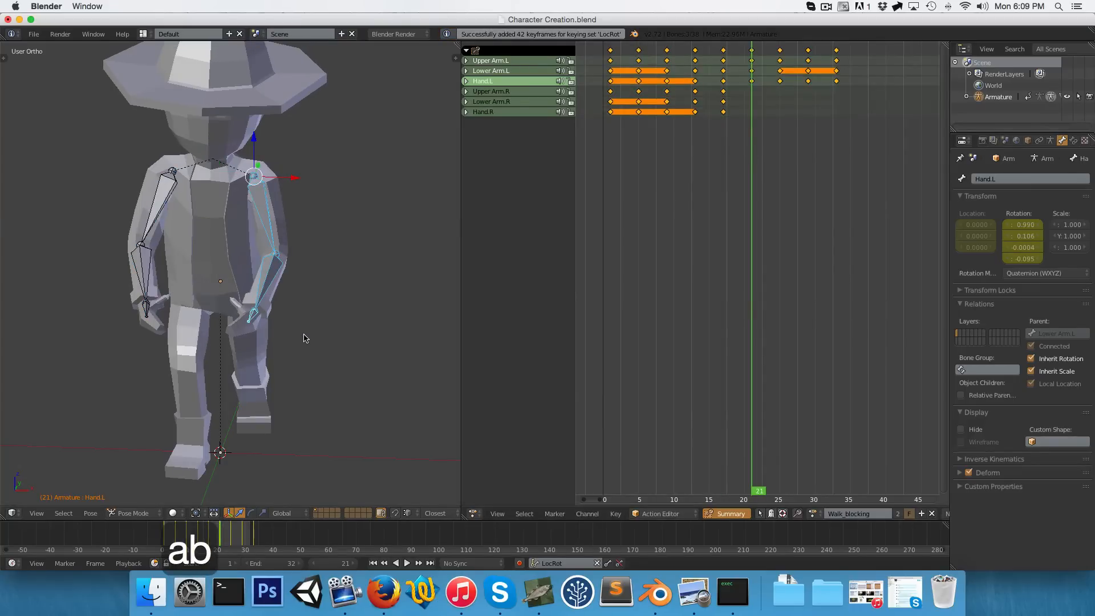
key("ctrl+c")
key("ctrl+shift+v")
key("a")
key("a")
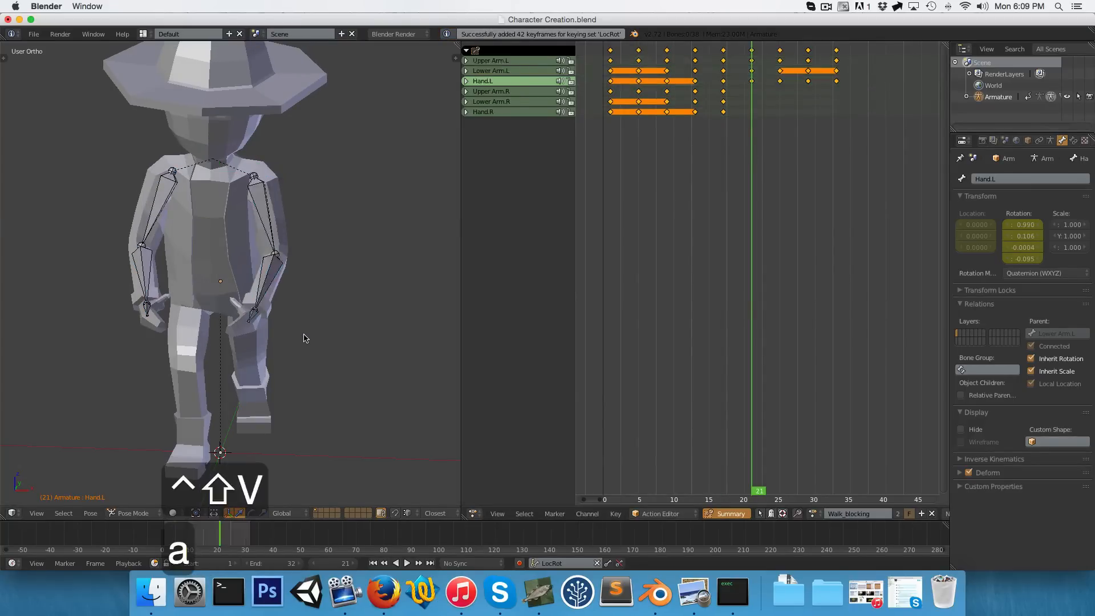
key("i")
At frame 25, copy the left arm's pose, paste it mirrored onto the right arm, and keyframe all arm bones
key("a")
key("b")
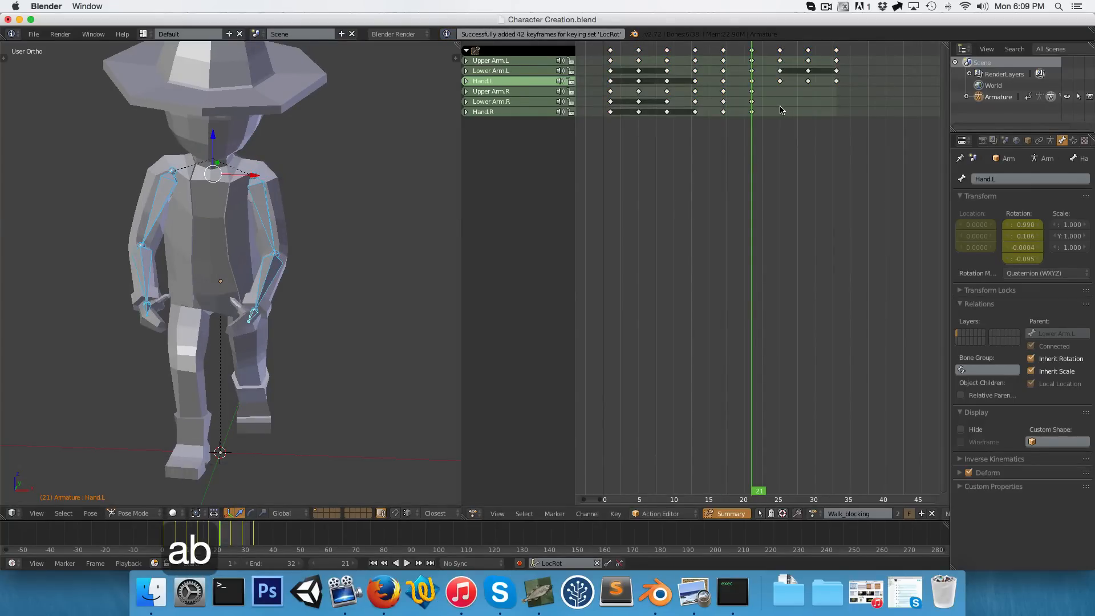
key("Up")
key("a")
key("b")
left_click_drag(242, 114, 320, 340)
key("ctrl+c")
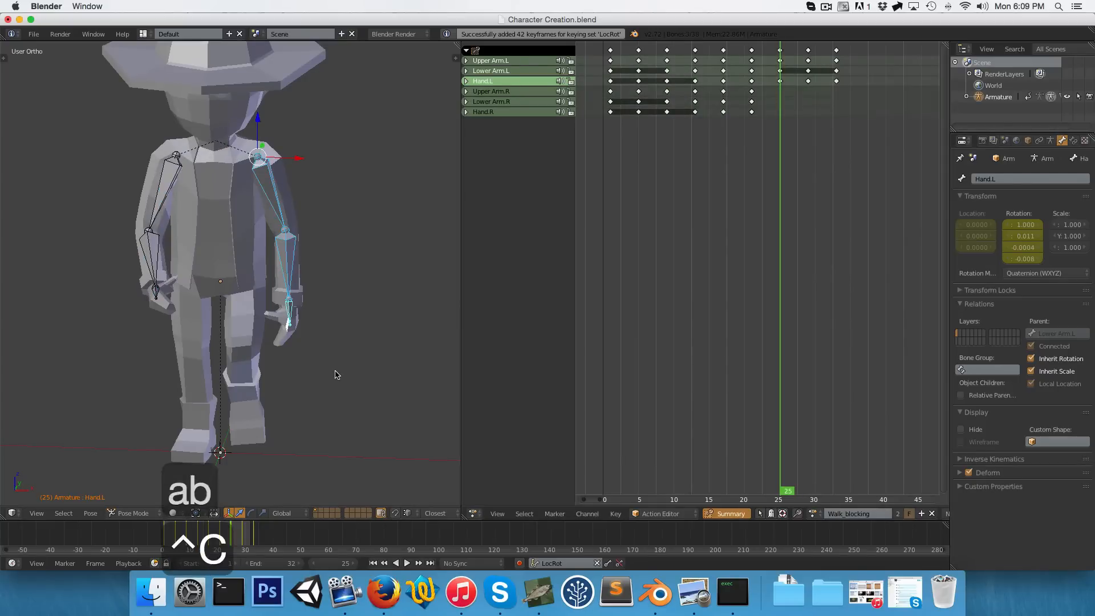
key("ctrl+shift+v")
key("a")
key("a")
key("i")
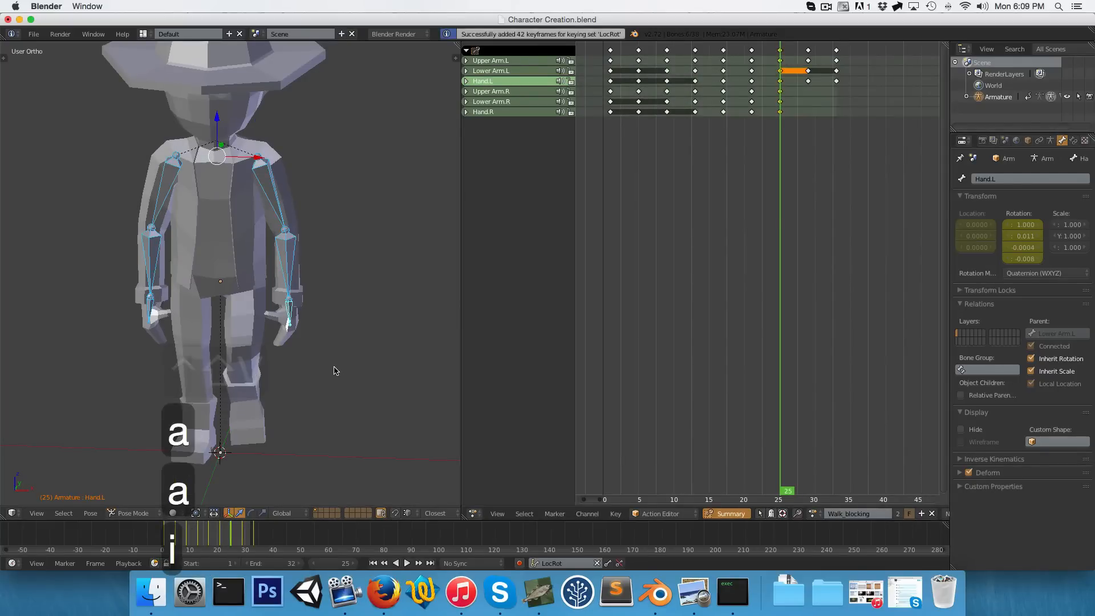
At frame 29, copy the left arm's pose, paste it mirrored onto the right arm, and keyframe all arm bones
left_click(815, 205)
key("a")
key("b")
left_click_drag(243, 106, 384, 371)
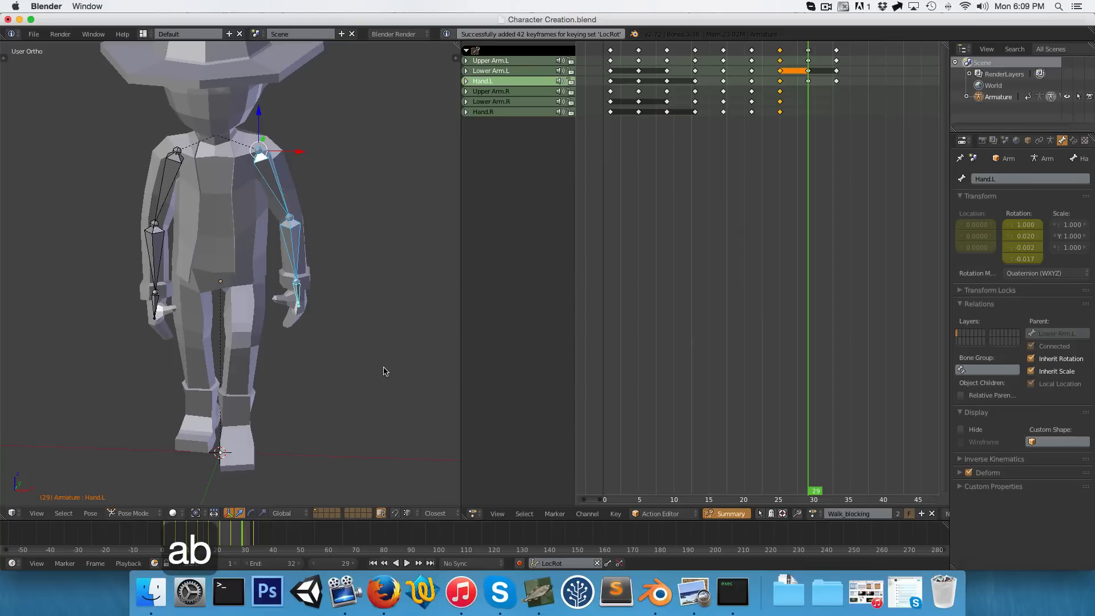
key("ctrl+c")
key("ctrl+shift+v")
key("a")
key("a")
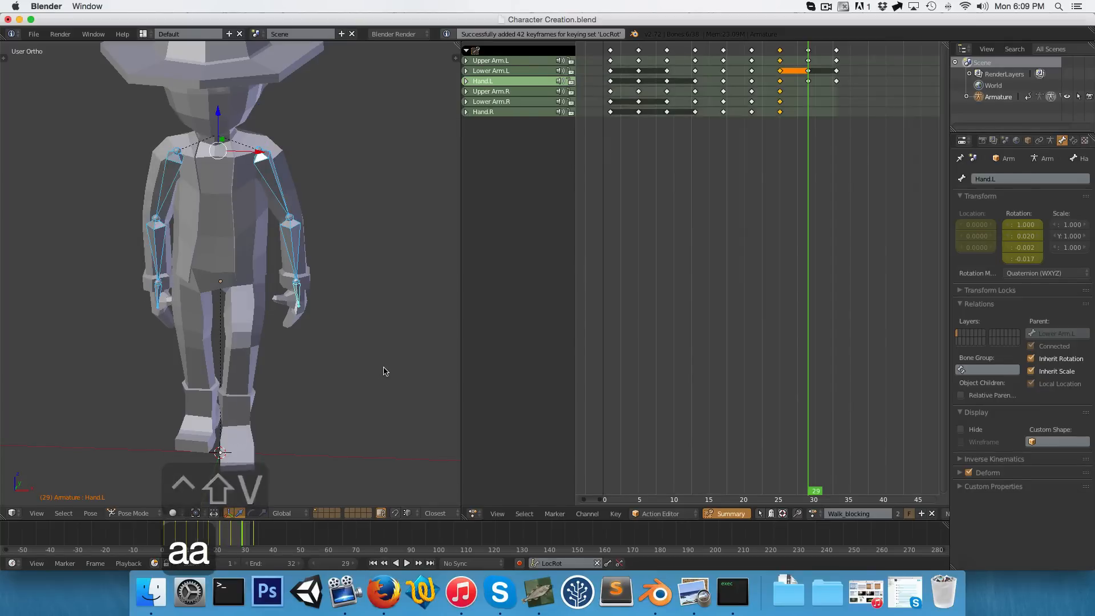
key("i")
At frame 33, paste a mirrored copy of the left arm's pose onto the right arm and keyframe all arm bones
left_click(834, 193)
left_click(836, 193)
key("a")
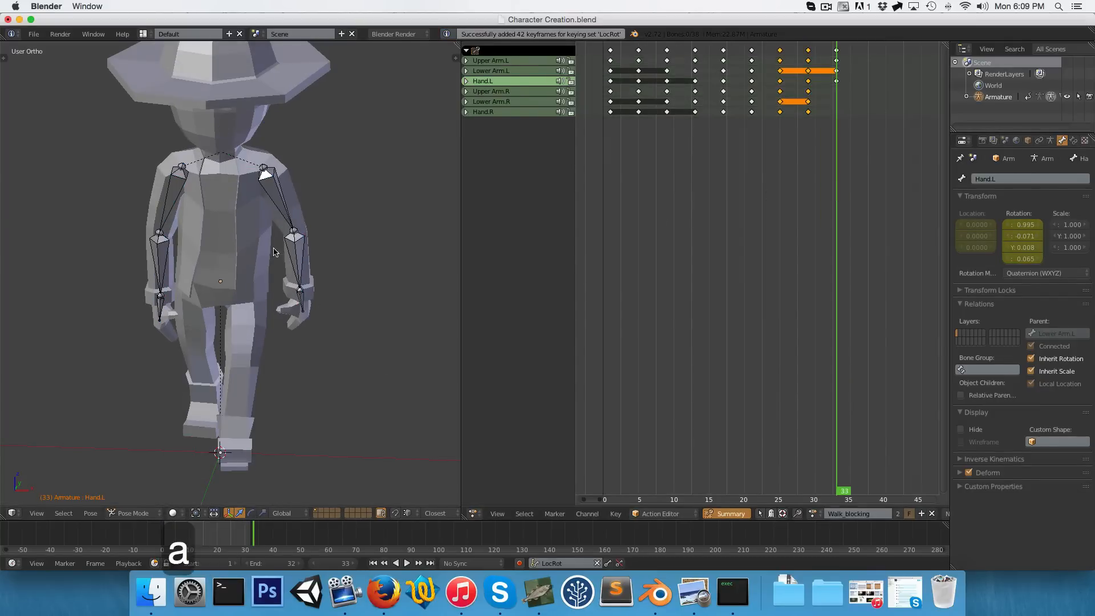
key("b")
left_click_drag(251, 149, 353, 335)
key("ctrl+c")
key("ctrl+shift+v")
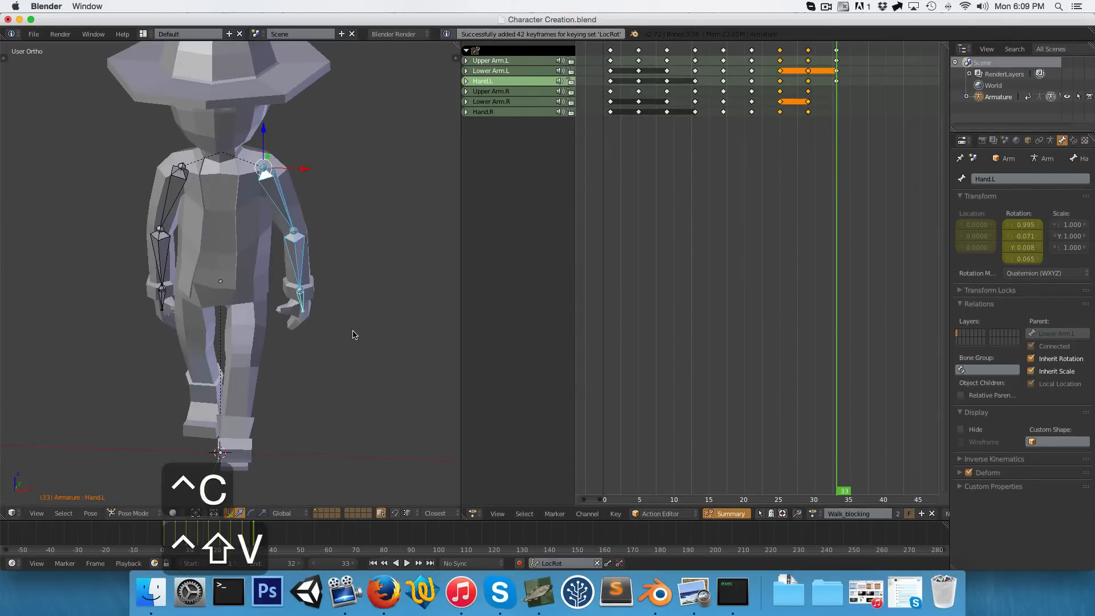
key("a")
key("a")
key("i")
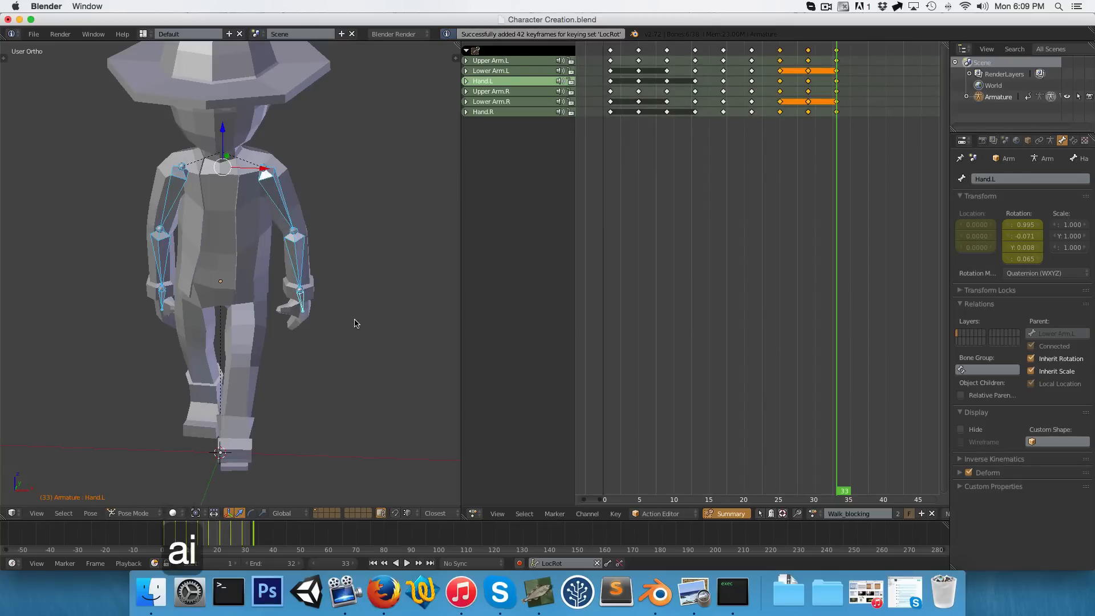
Play the walk animation in the right side view to check the arm swing
middle_click_drag(361, 329, 256, 291)
key("3")
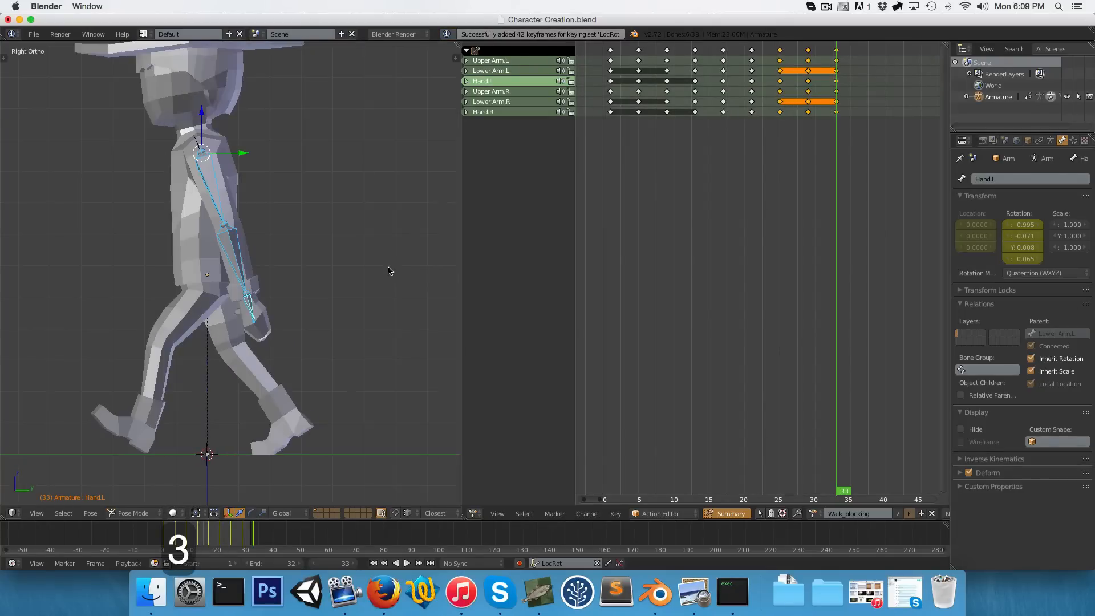
left_click_drag(674, 245, 660, 244)
key("alt+a")
scroll(193, 258, "down", 2)
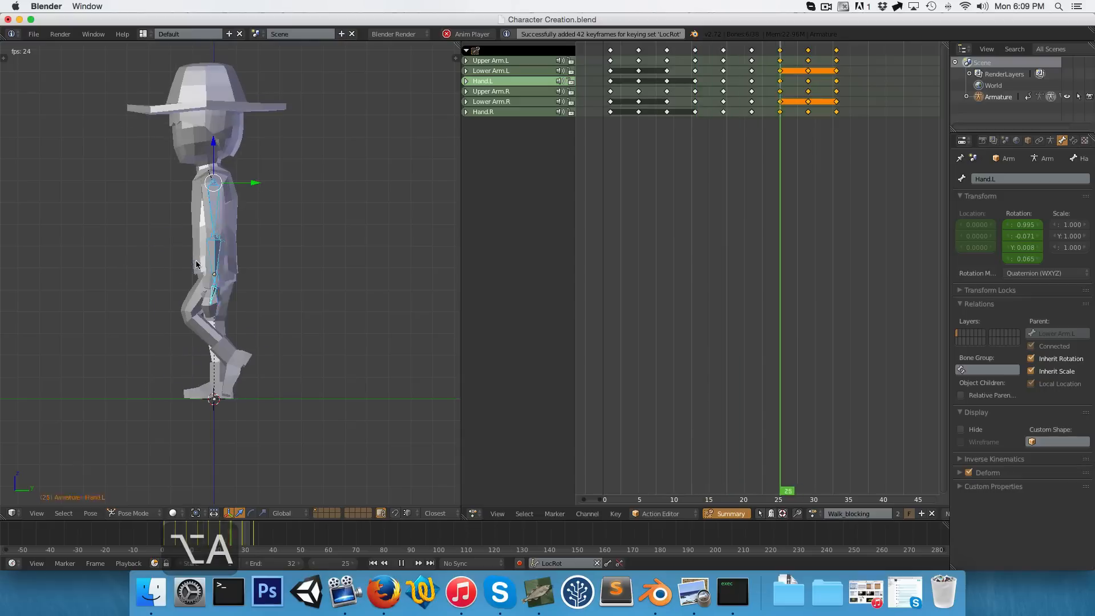
Set the interpolation of all arm keyframes to Constant
key("a")
key("a")
key("t")
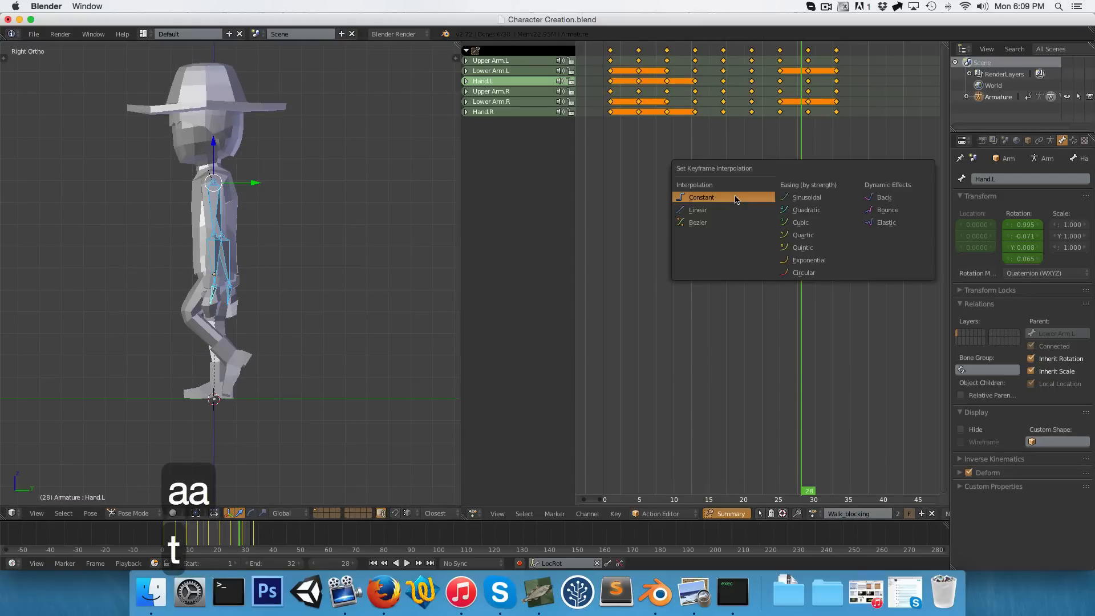
left_click(706, 198)
Play back the stepped walk animation and review the arm motion from the front and the right side
key("alt+a")
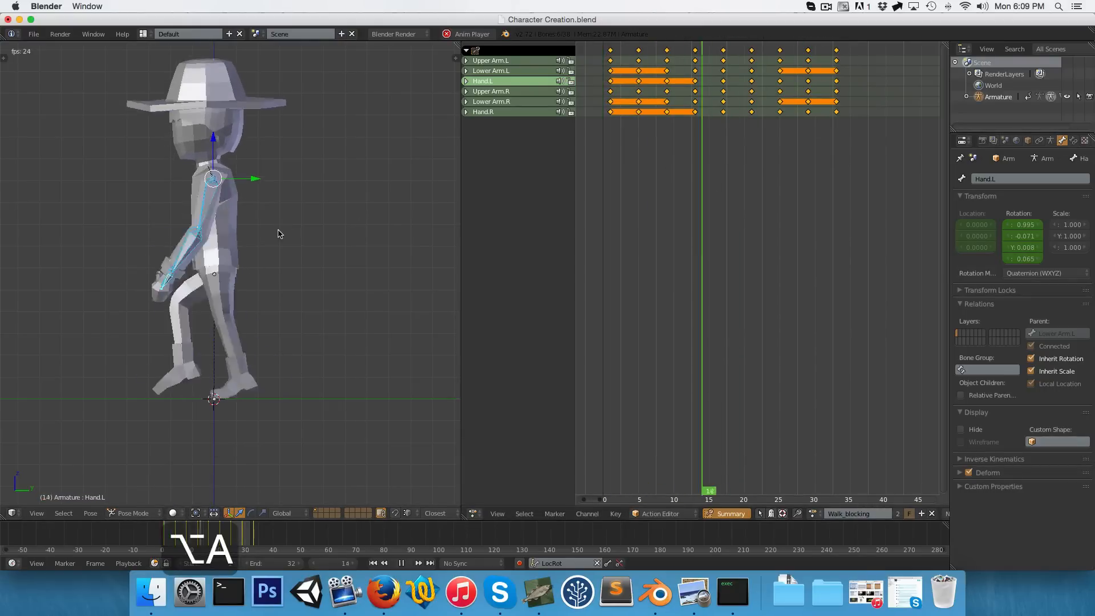
middle_click_drag(135, 276, 191, 354)
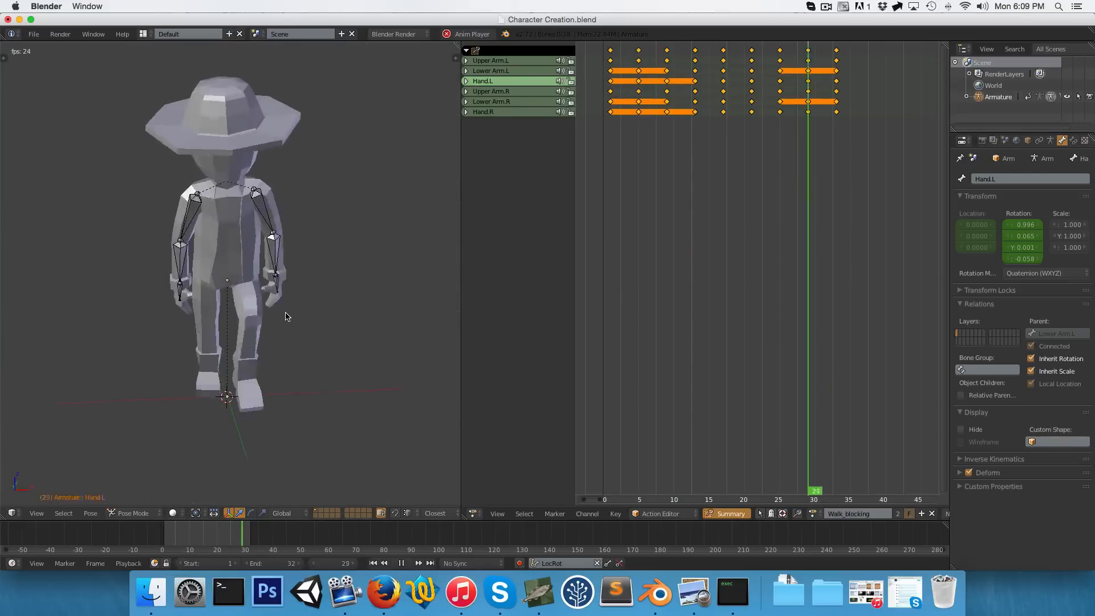
key("KP_1")
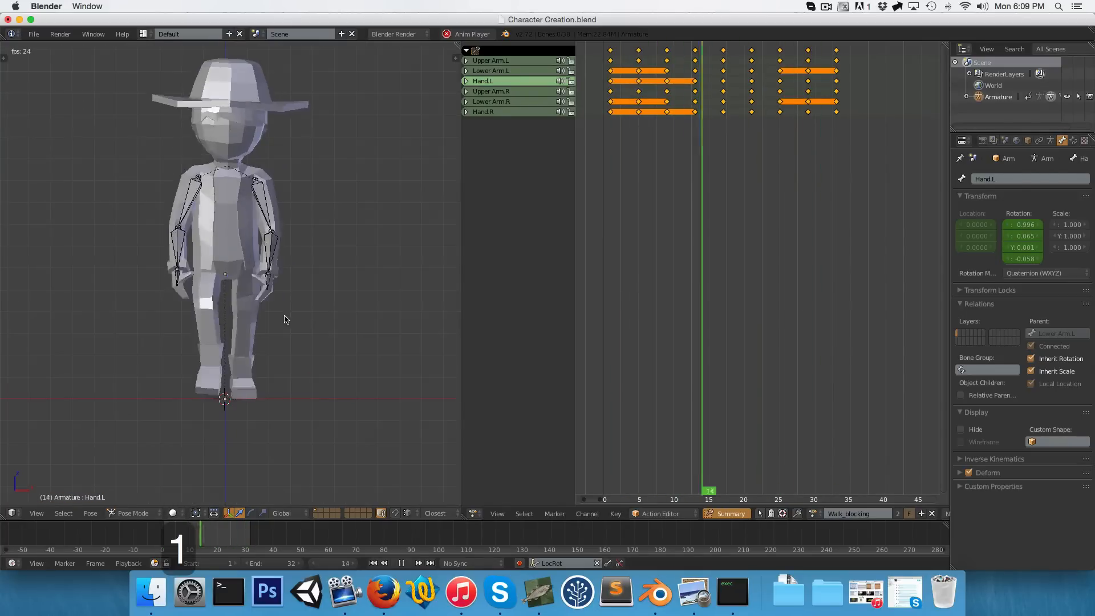
scroll(285, 319, "up", 5)
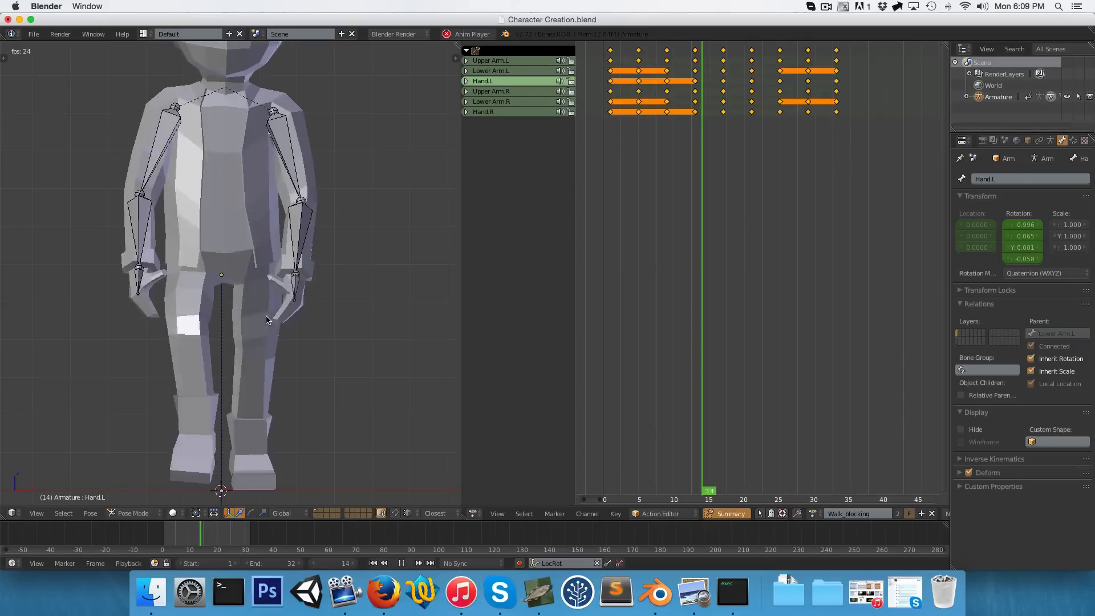
key("KP_3")
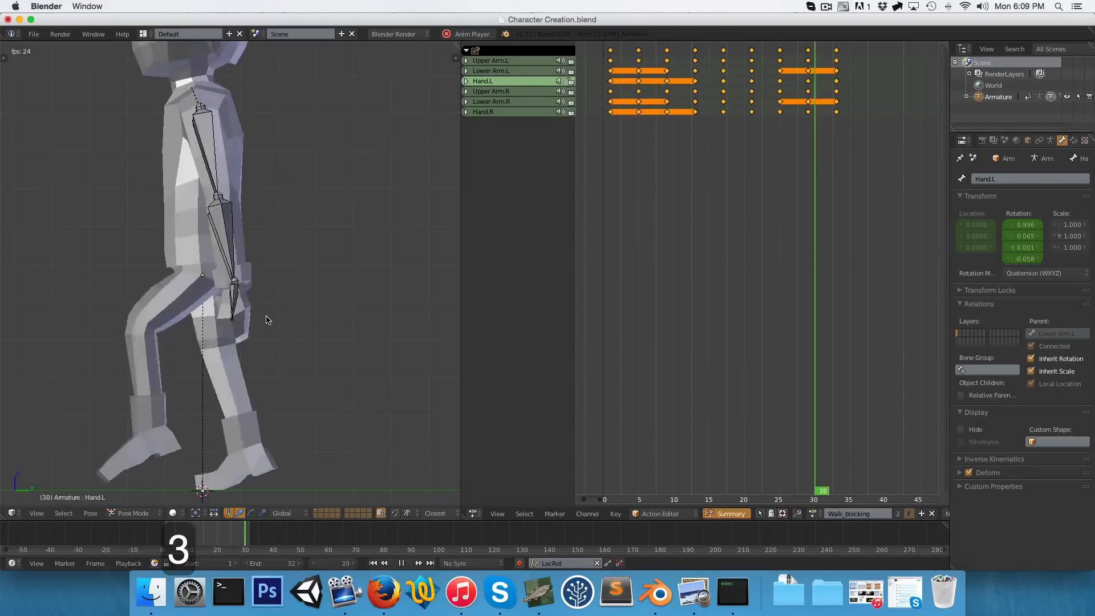
key("alt+a")
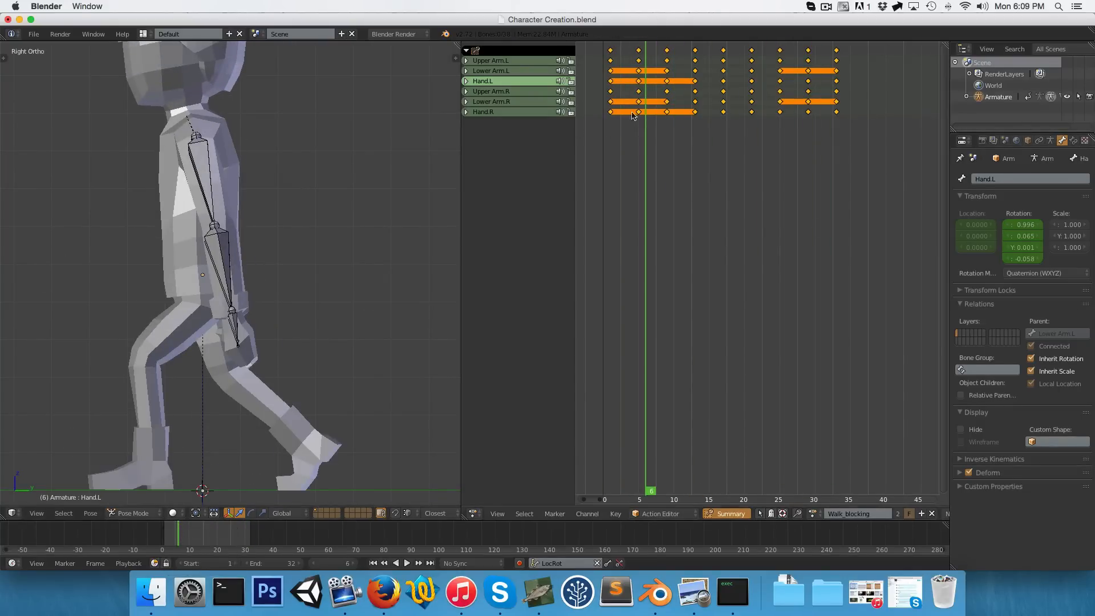
Select only the right arm's upper arm, lower arm and hand bones
key("KP_1")
key("a")
key("a")
key("b")
left_click_drag(87, 144, 160, 362)
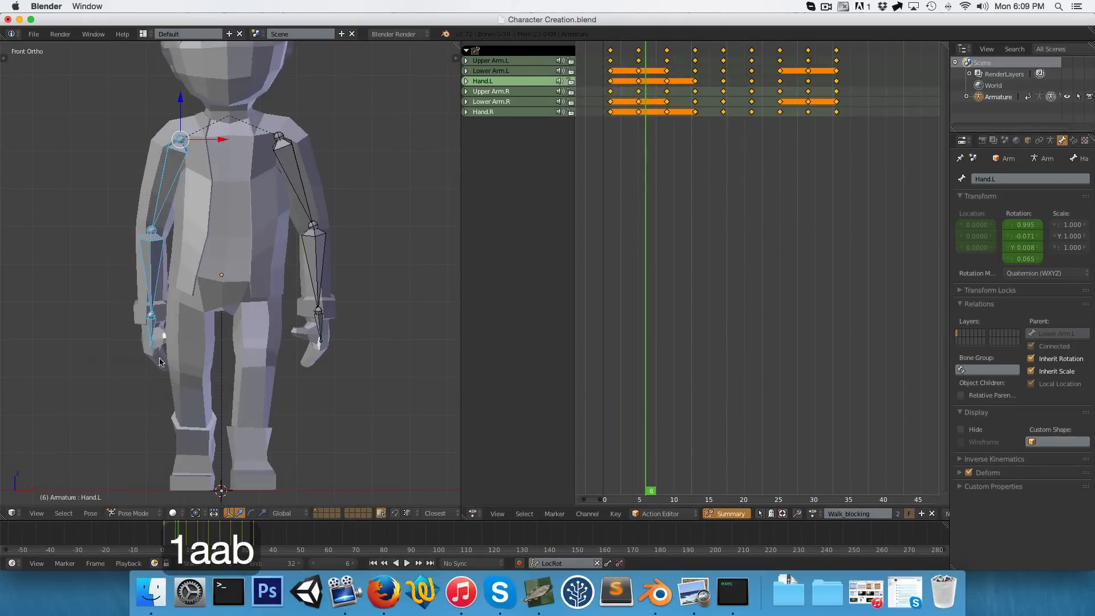
scroll(158, 288, "down", 3)
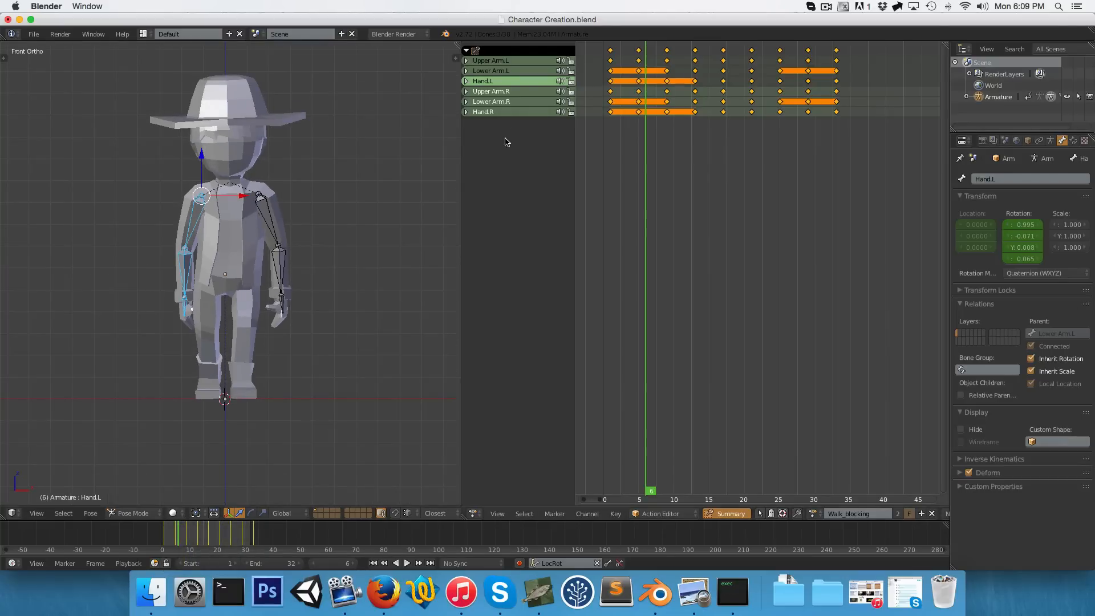
middle_click_drag(328, 252, 106, 293)
middle_click_drag(255, 268, 587, 152)
Select all keyframes of the Upper Arm.R, Lower Arm.R and Hand.R channels, leaving the left arm's keyframes unselected
key("a")
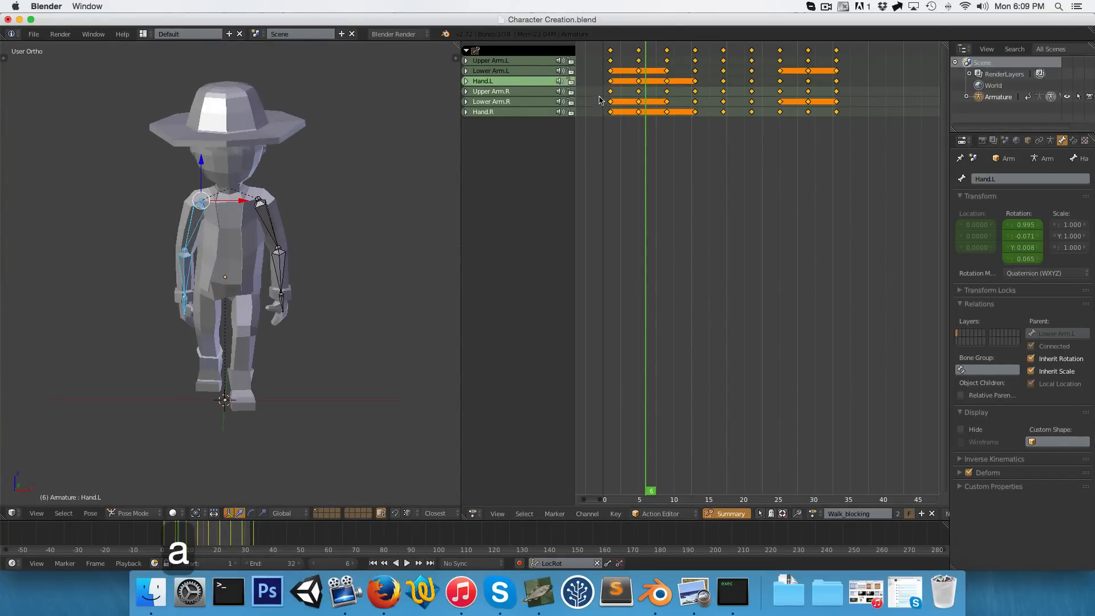
key("a")
key("b")
left_click_drag(641, 104, 870, 166)
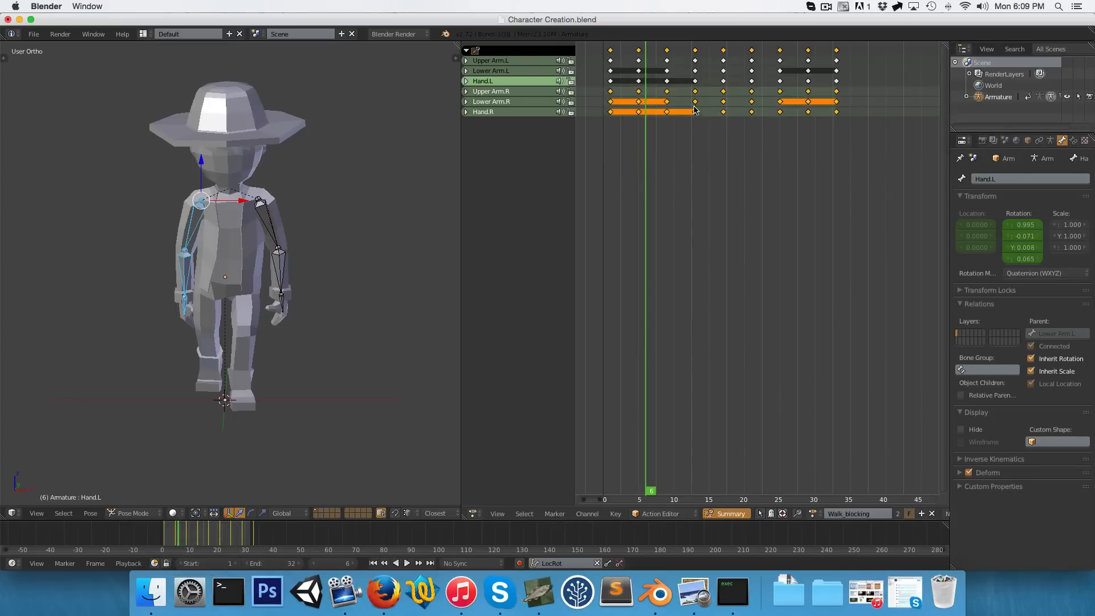
Set the current frame to 17 and move the selected right arm keyframes later so the first one lands on frame 17
middle_click_drag(663, 145, 661, 169)
left_click(721, 134)
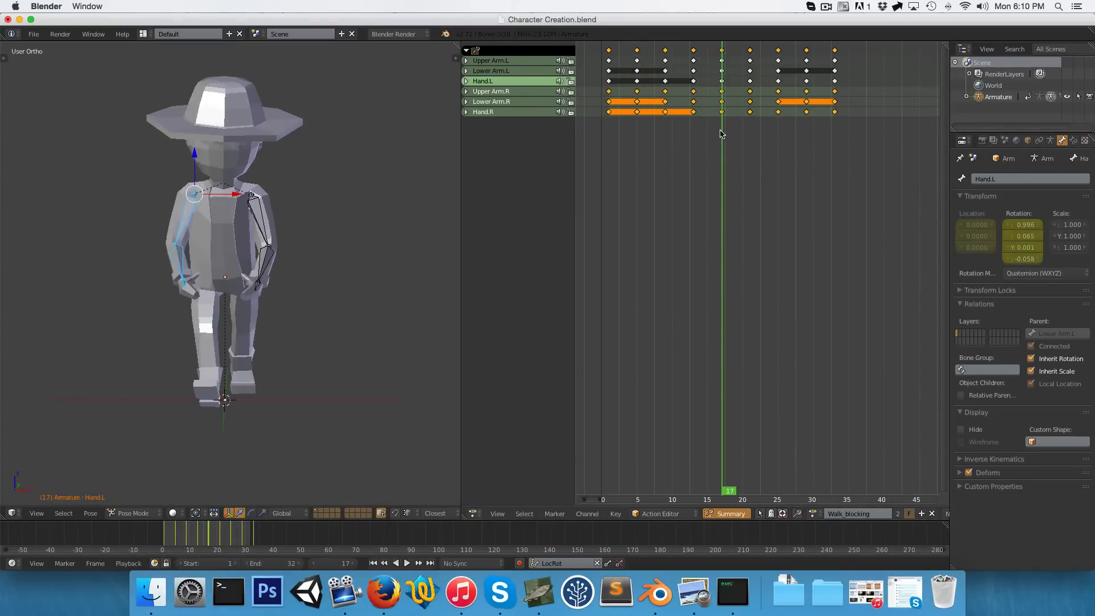
middle_click_drag(711, 131, 701, 135)
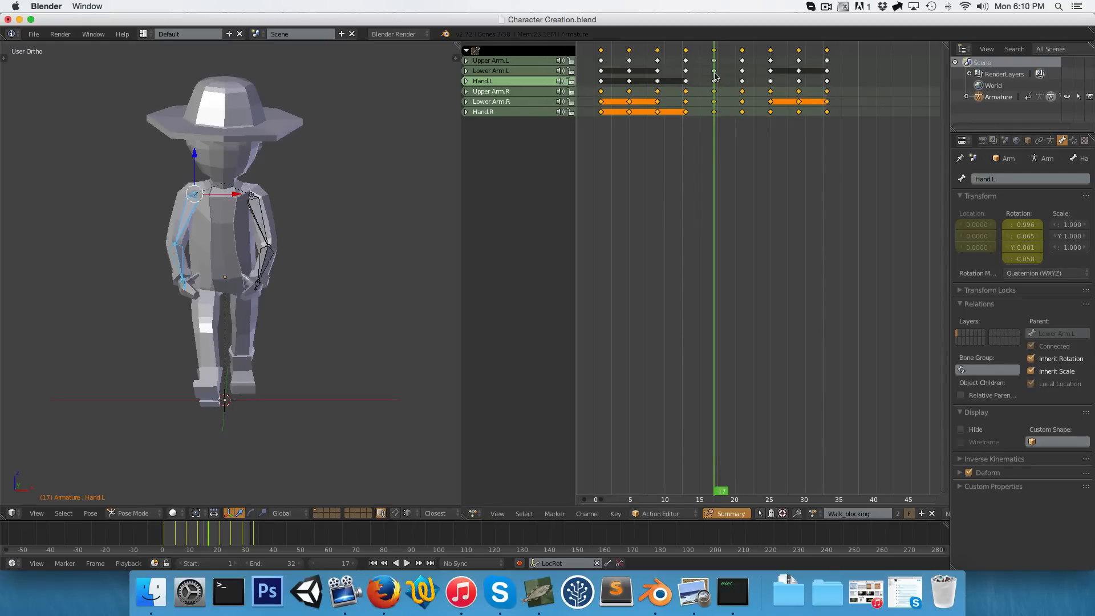
key("g")
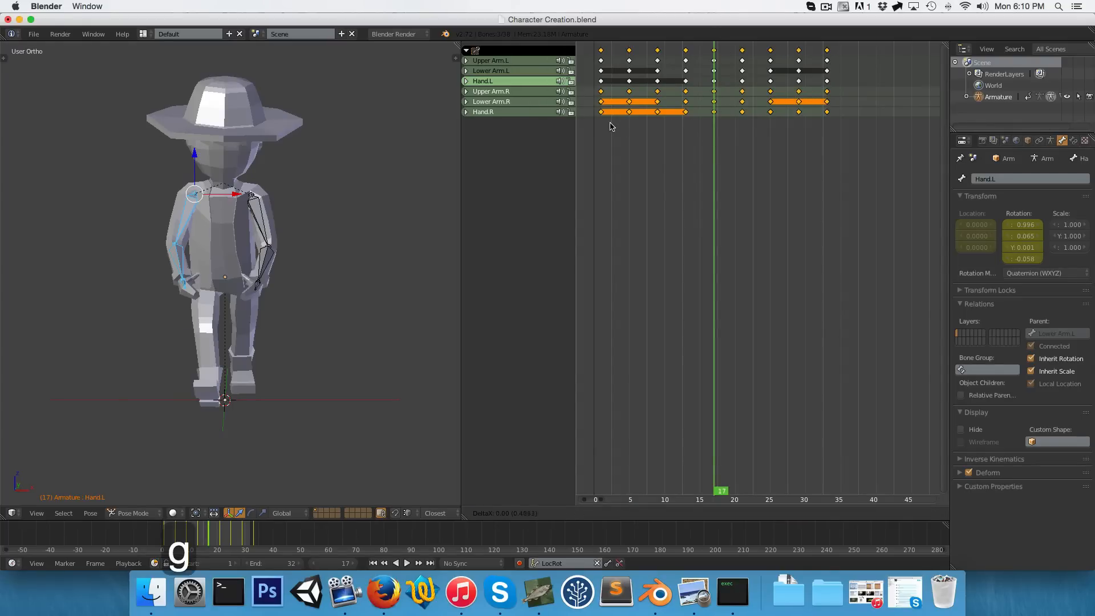
left_click(717, 132)
Duplicate the right arm's keyframes from frame 33 to 49 and place the copies from frame 1 to 17
scroll(716, 123, "down", 2)
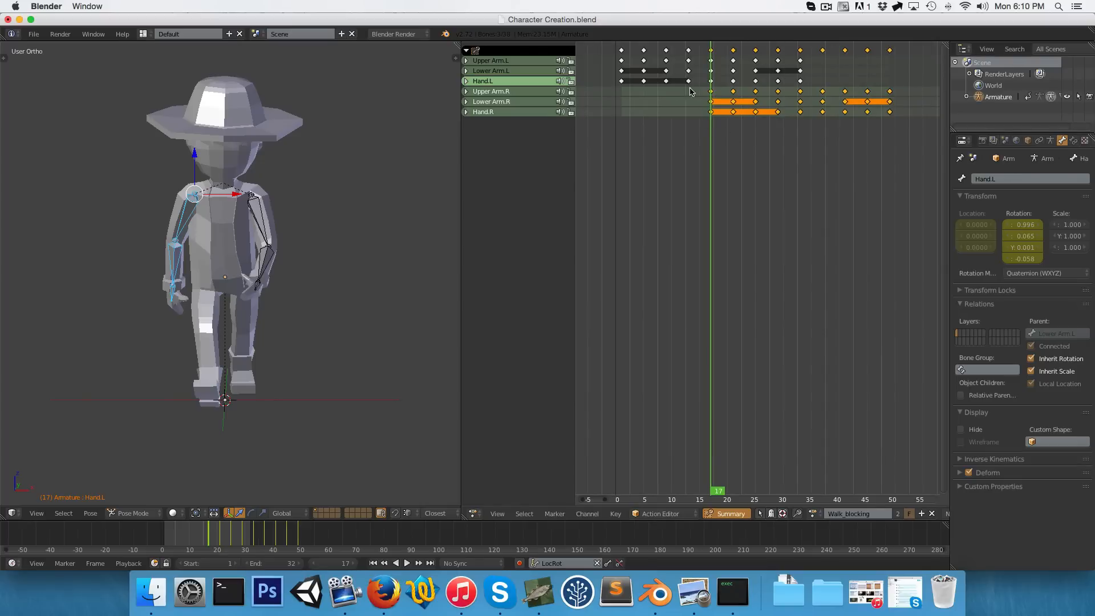
key("a")
key("b")
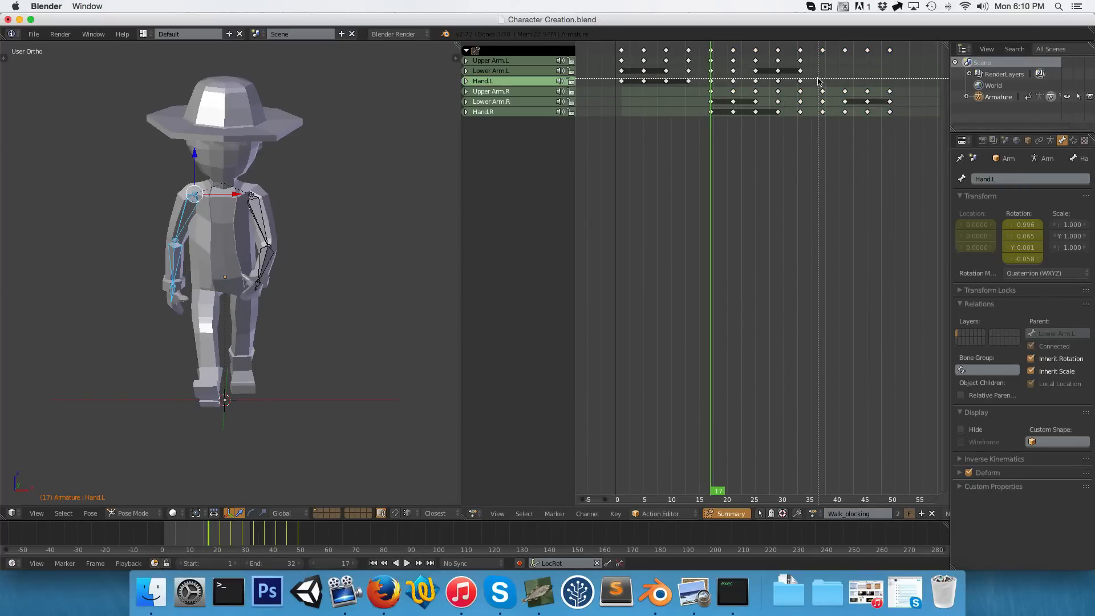
left_click_drag(848, 124, 910, 161)
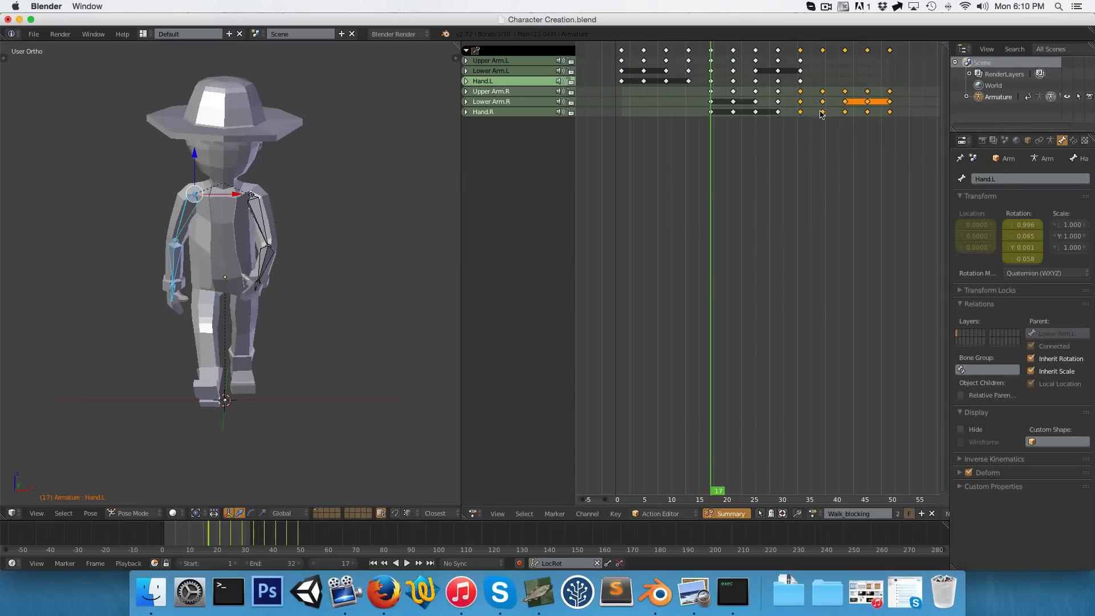
key("shift+d")
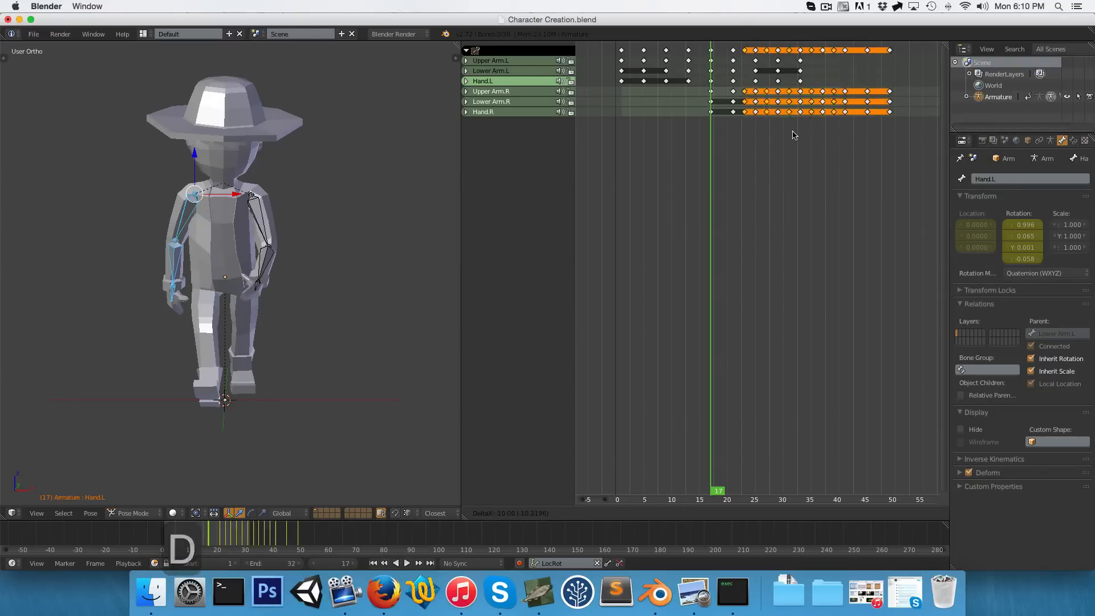
left_click(685, 149)
Delete the right arm's keyframes beyond frame 33
key("b")
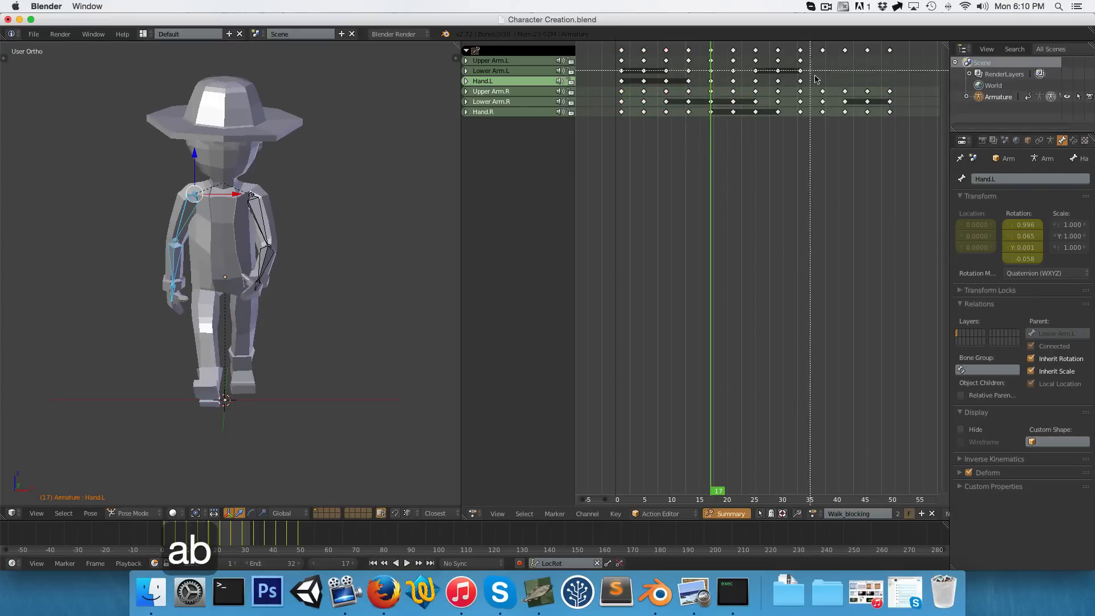
left_click_drag(811, 85, 901, 106)
key("x")
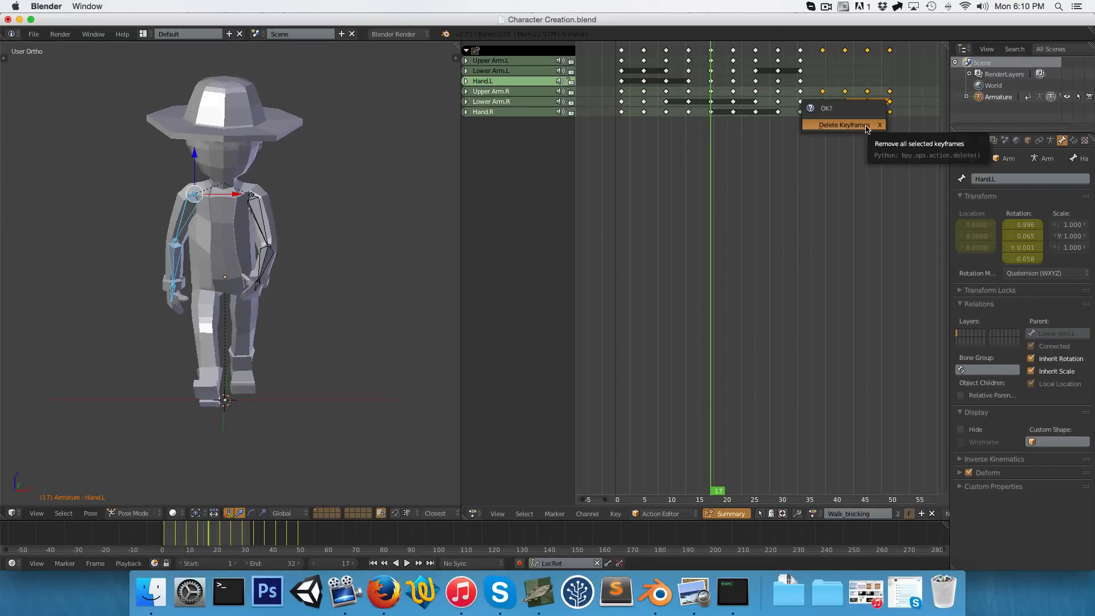
left_click(866, 127)
Play back the walk cycle from the start and review the opposite arm swing from both sides of the character
key("shift+Left")
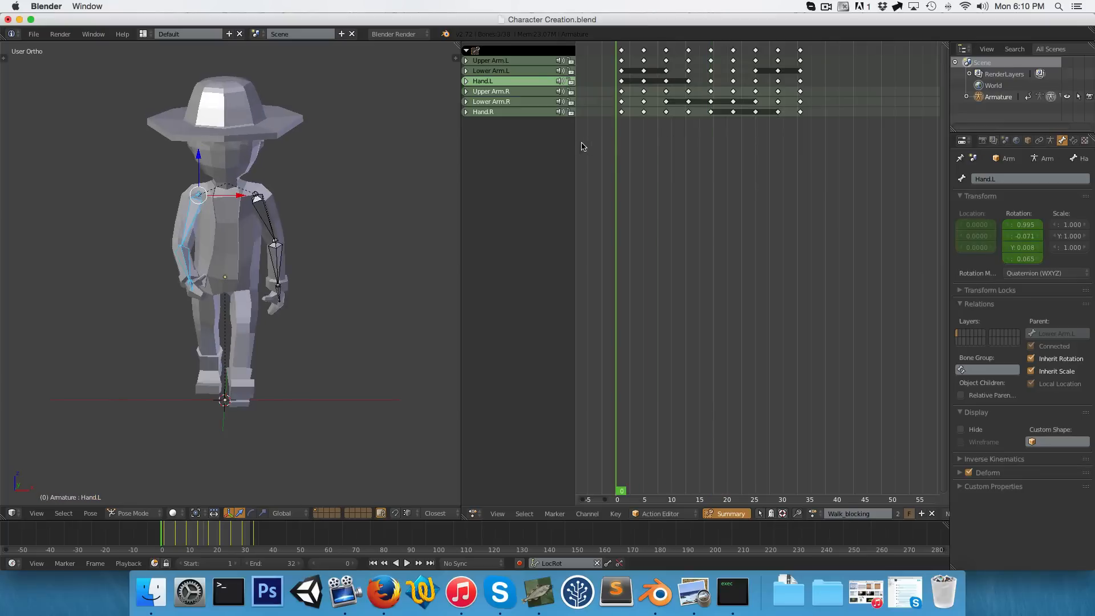
key("KP_3")
key("alt+a")
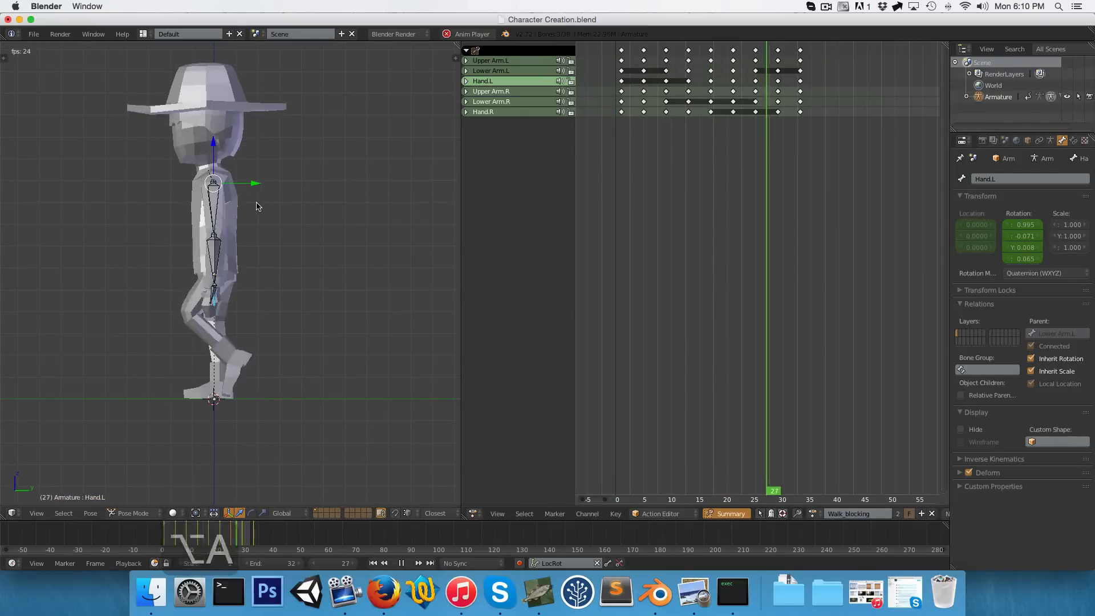
middle_click_drag(264, 204, 245, 273)
key("a")
key("ctrl+KP_3")
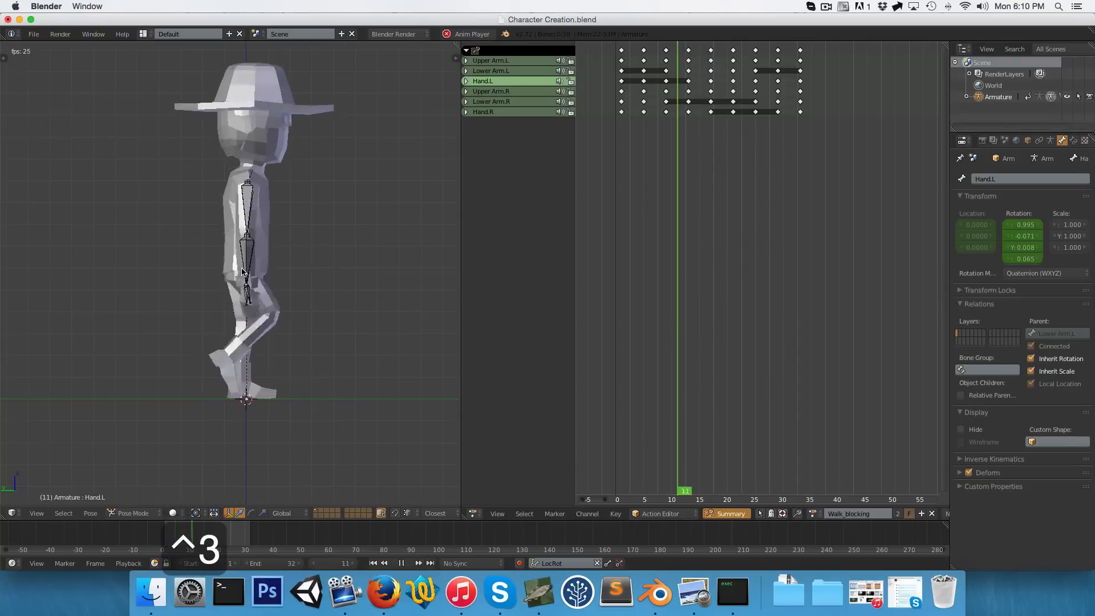
scroll(251, 278, "up", 4)
scroll(250, 276, "down", 5)
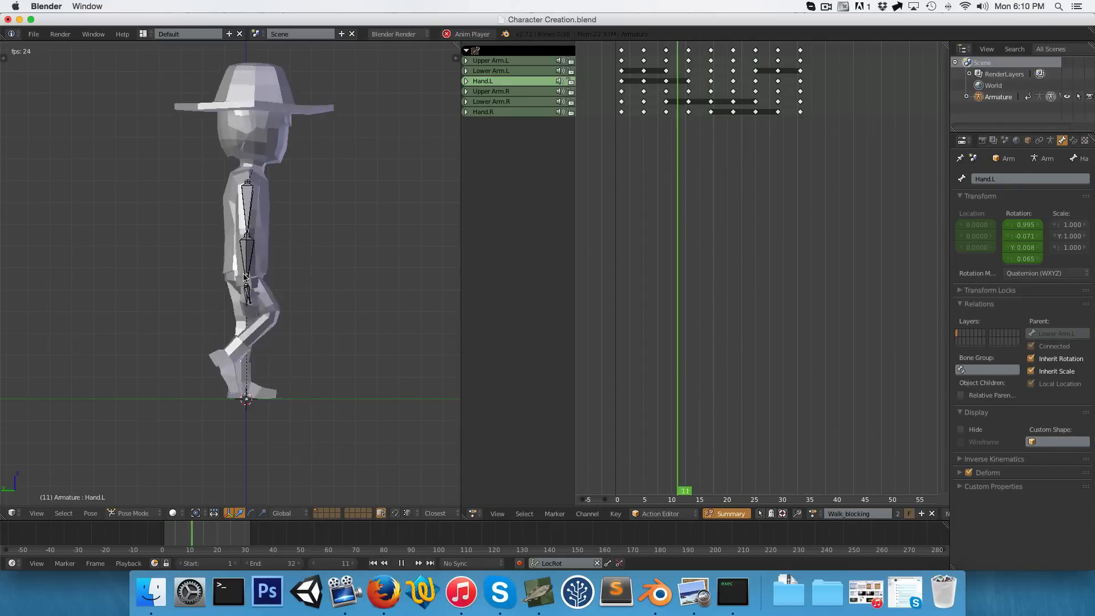
key("alt+a")
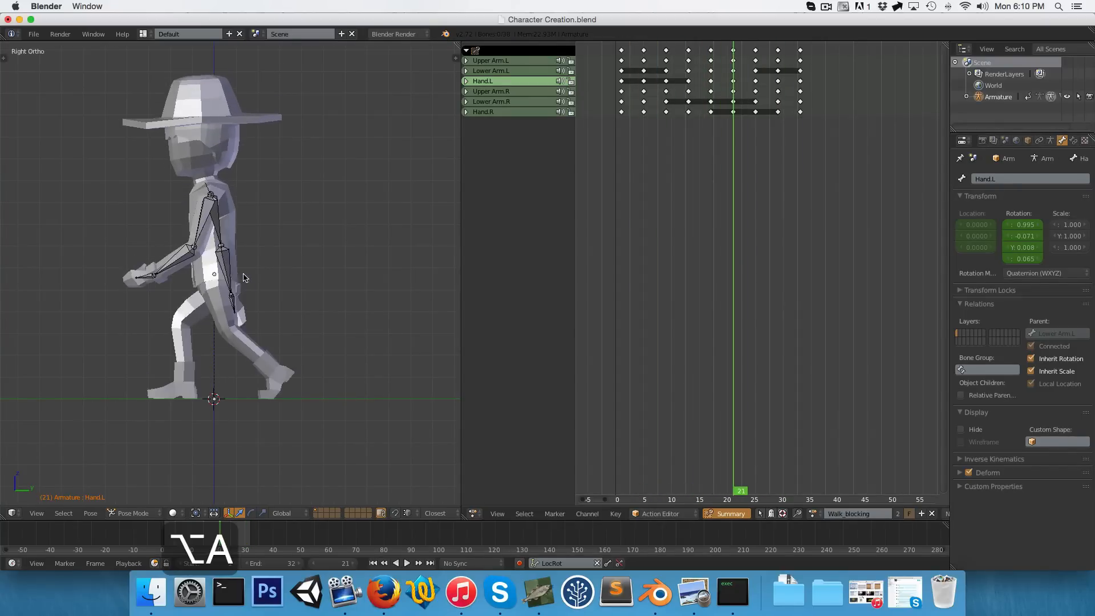
Unhide all of the armature's bones, deselect them, and play back the full walk from the front and right side
key("alt+h")
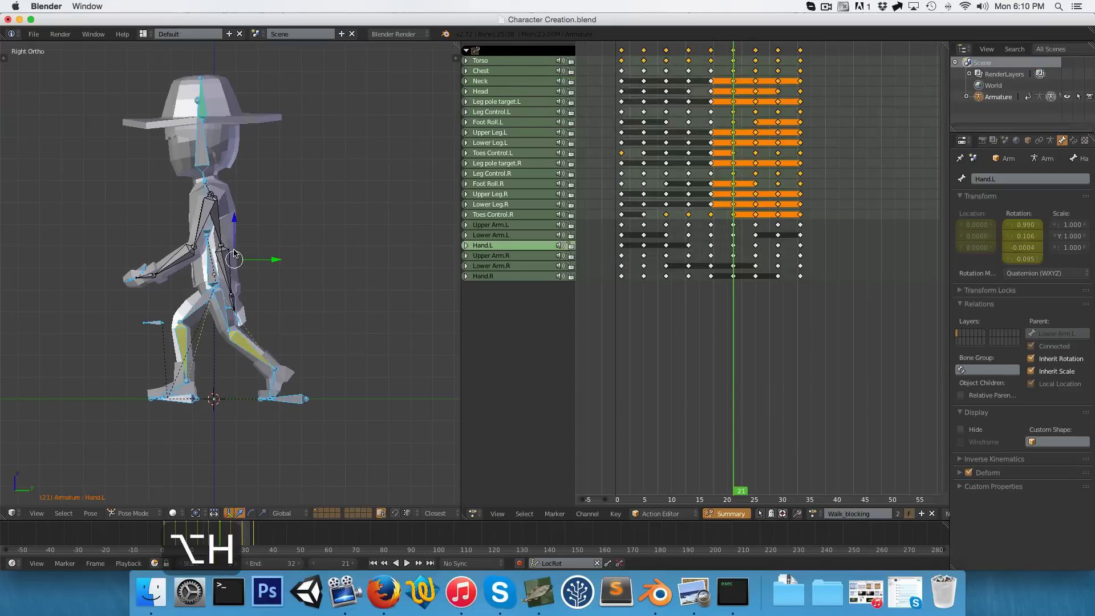
key("1")
key("a")
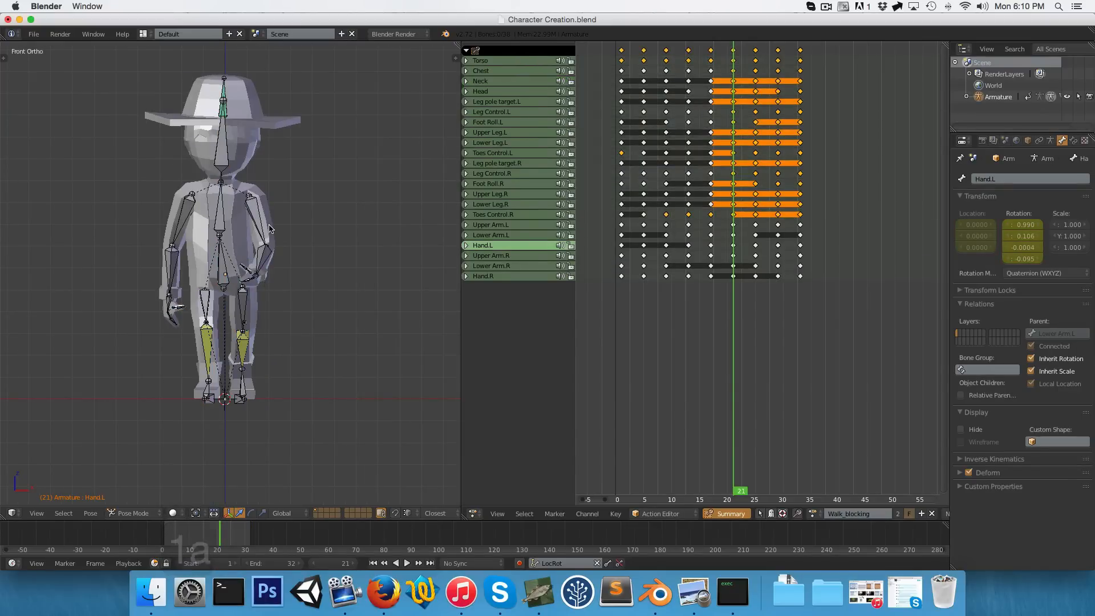
key("alt+a")
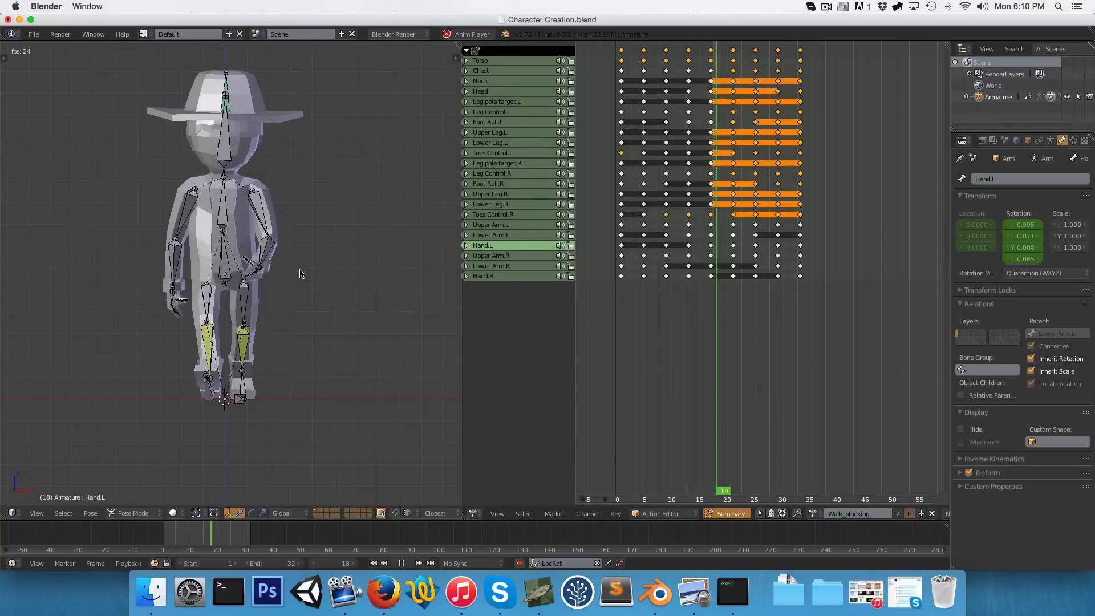
key("3")
scroll(279, 256, "up", 3)
key("alt+a")
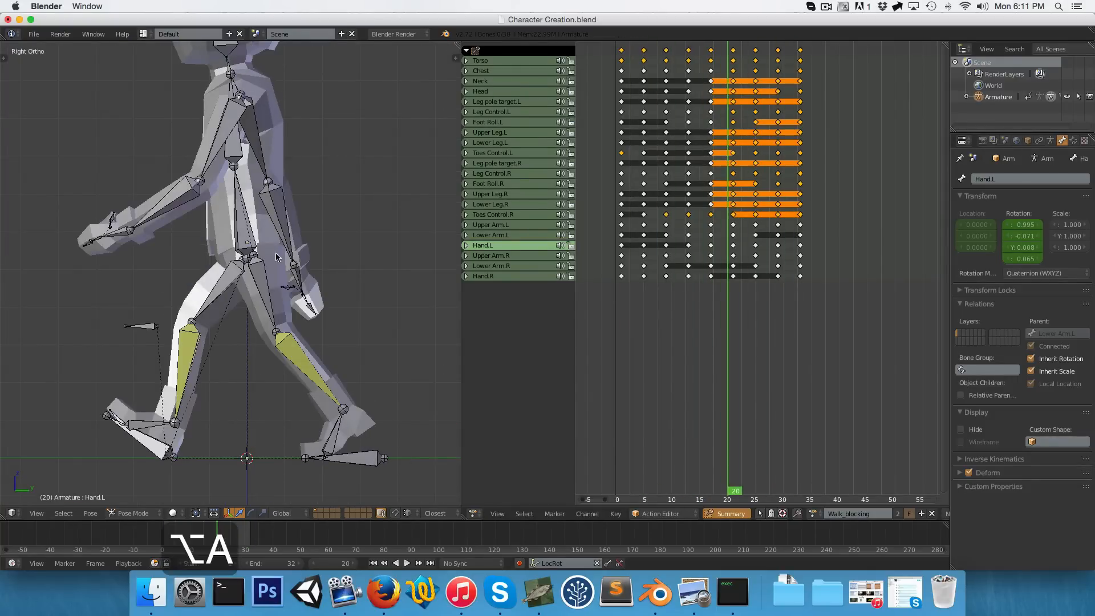
At frame 1, rotate the left thumb's base bone Thumb01.L toward the palm, adjusting it from the front and right views
key("1")
scroll(280, 196, "up", 3)
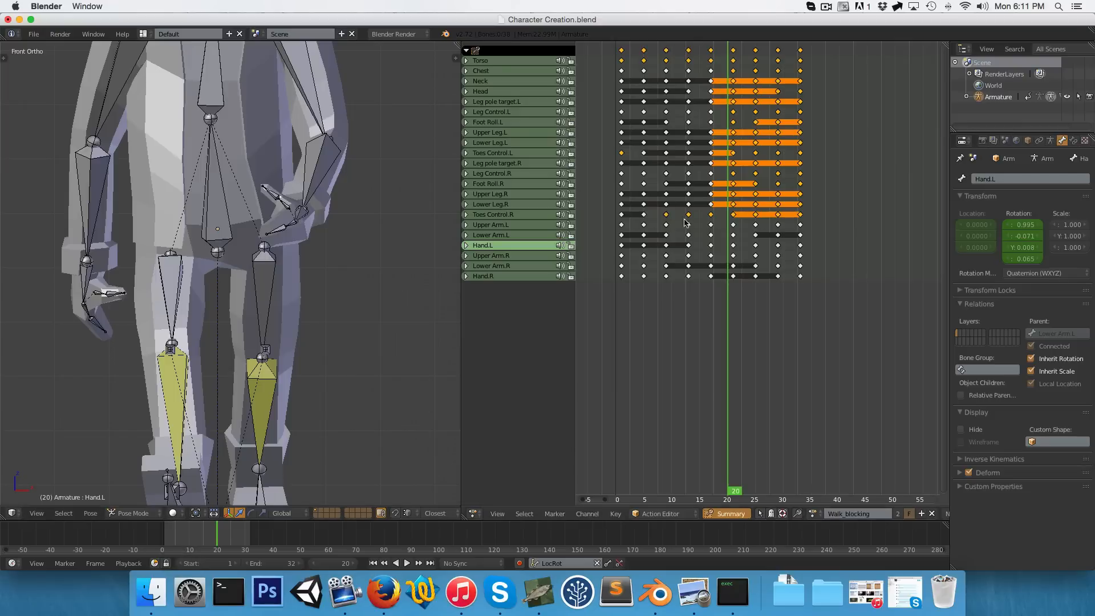
middle_click_drag(245, 267, 223, 302)
right_click(245, 258)
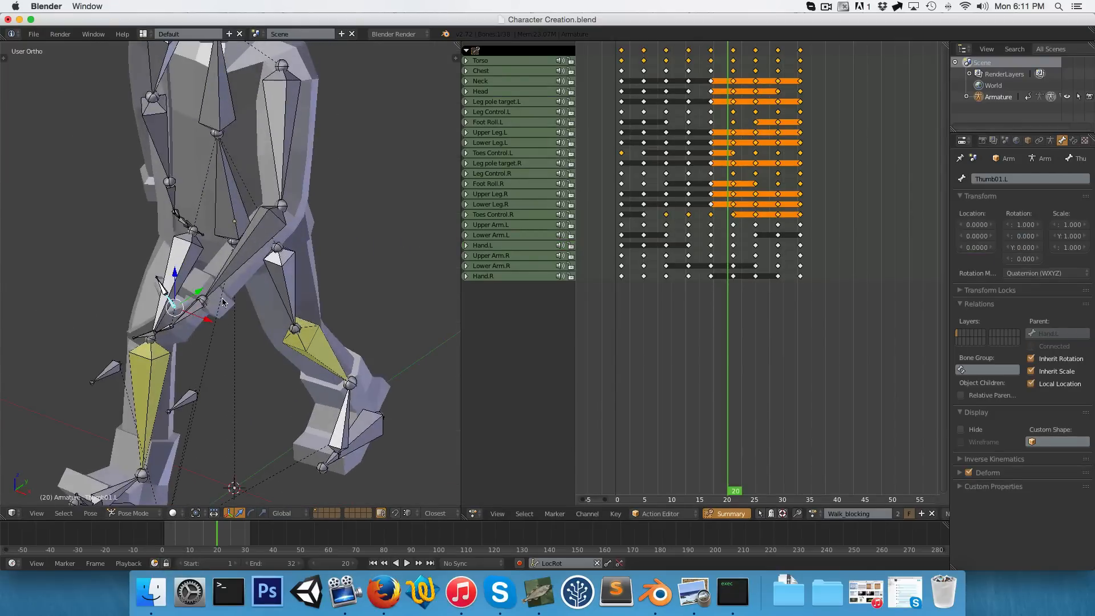
left_click(621, 279)
key("KP_1")
key("KP_3")
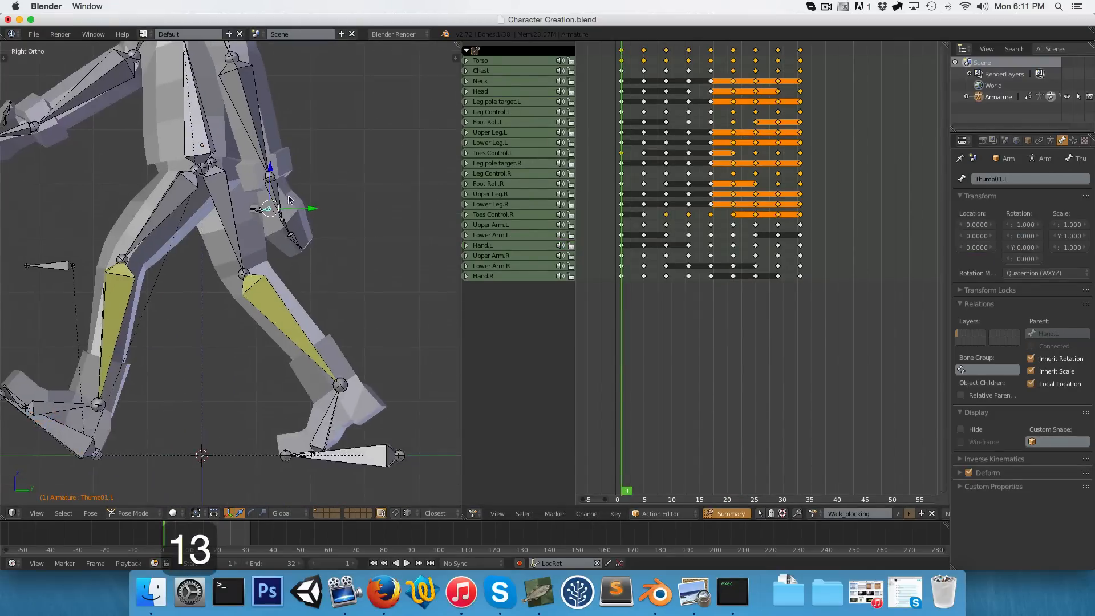
scroll(285, 228, "up", 5)
key("r")
key("KP_1")
key("r")
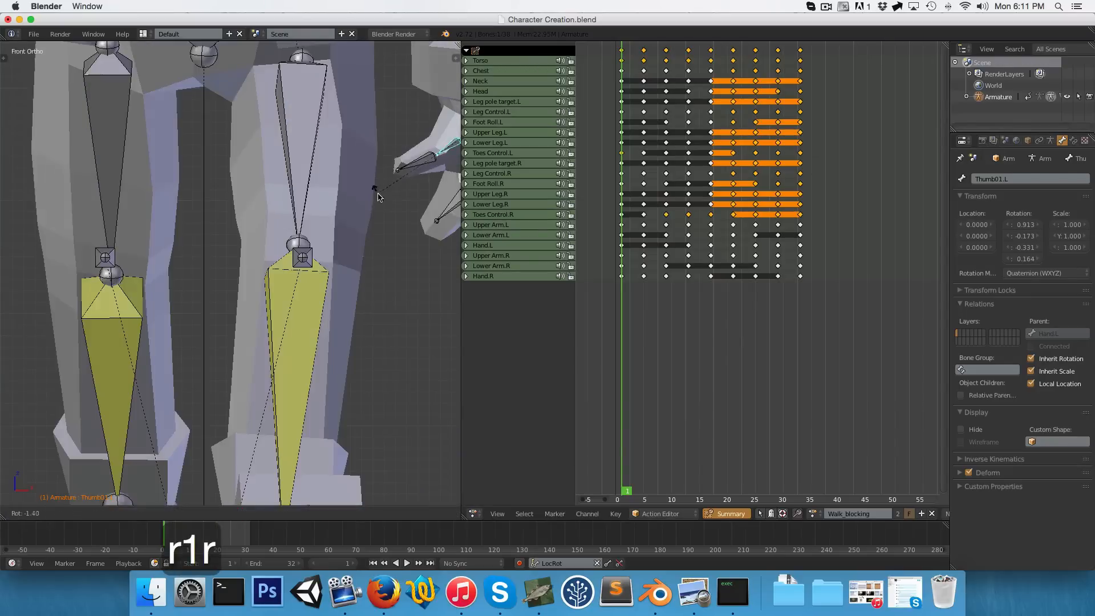
key("KP_3")
key("r")
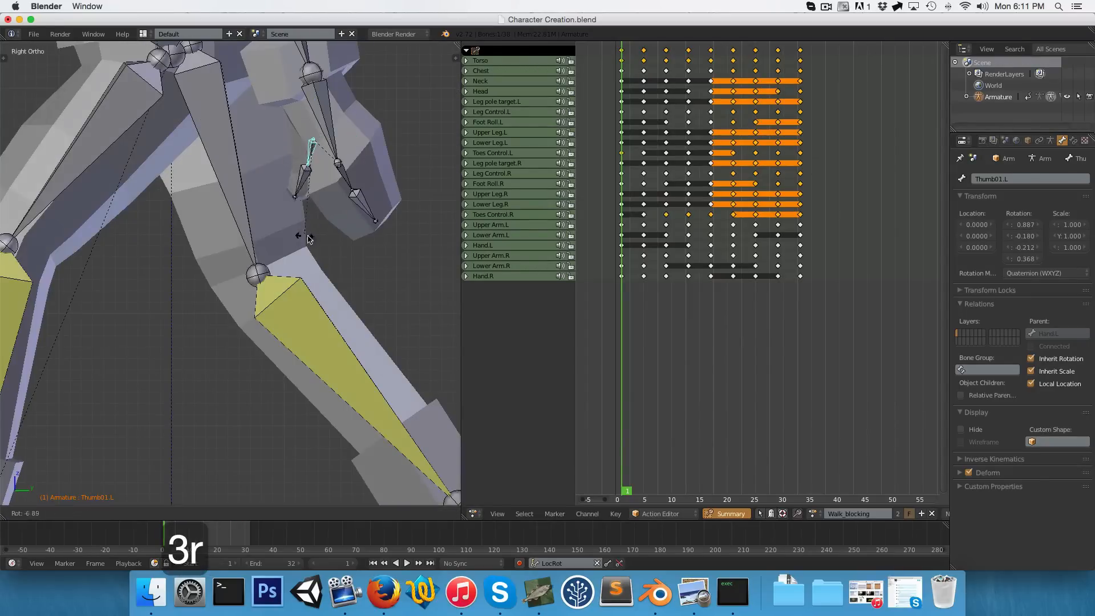
left_click(306, 239)
Bend the left thumb's tip bone Thumb02.L and refine the thumb's rotation so it rests closer to the hand
right_click(299, 182)
key("KP_1")
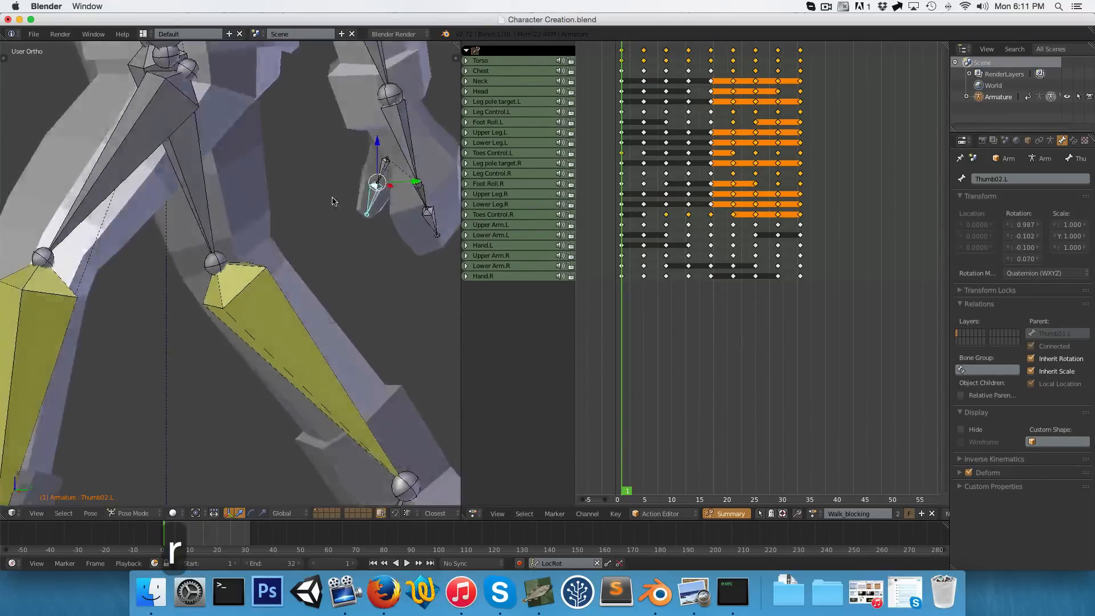
middle_click_drag(287, 186, 320, 181)
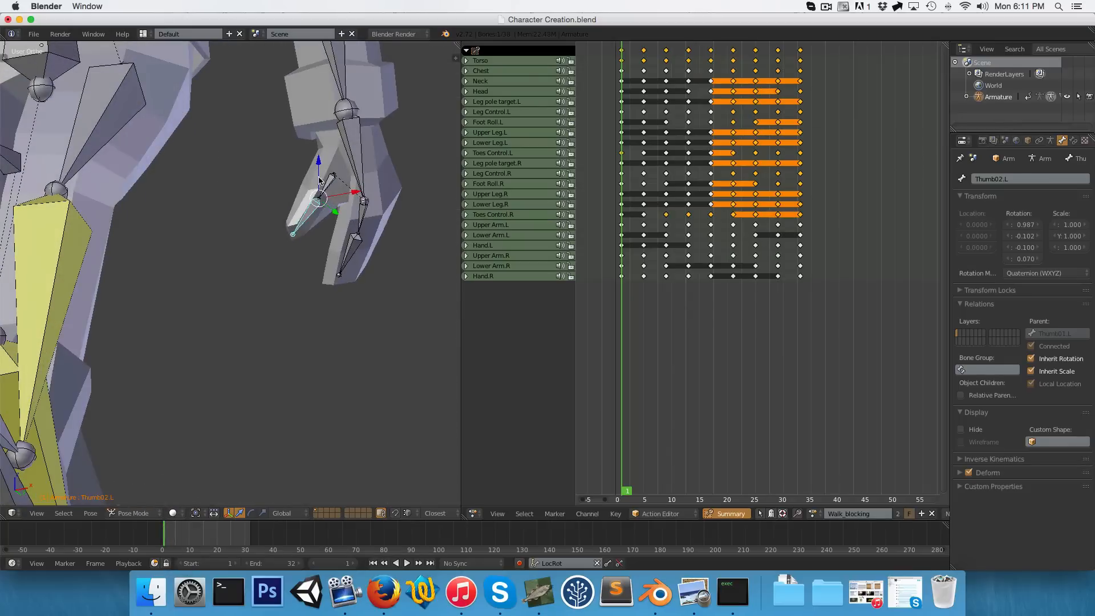
key("r")
left_click(326, 206)
Rotate the right thumb's base bone Thumb01.R toward the palm, working from the front and an angled view
scroll(215, 216, "down", 3)
middle_click_drag(40, 123, 169, 185, "shift")
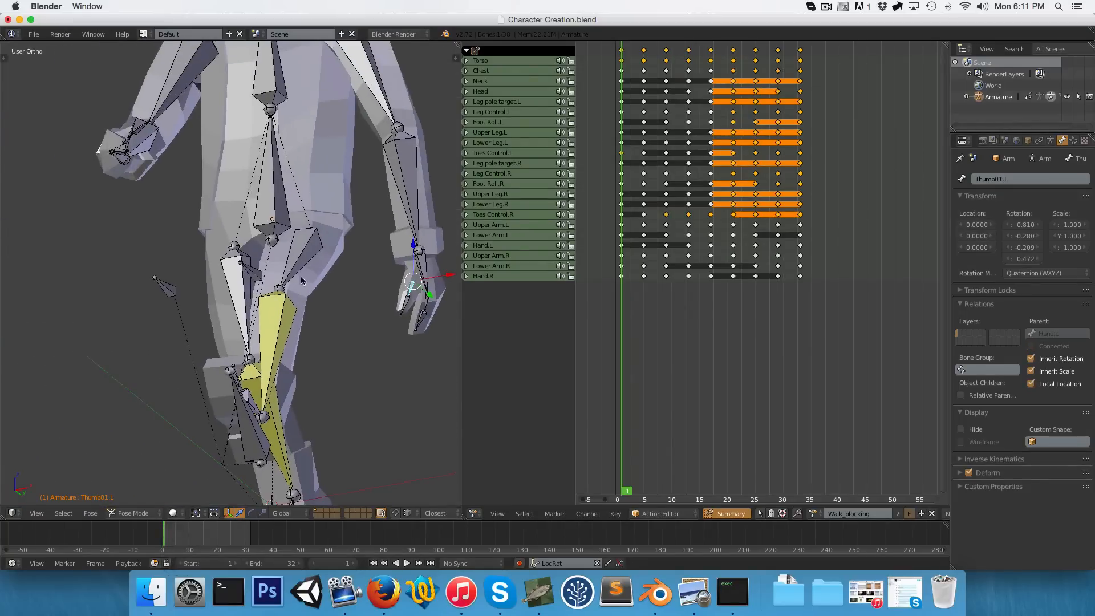
key("KP_1")
scroll(193, 160, "up", 2)
key("r")
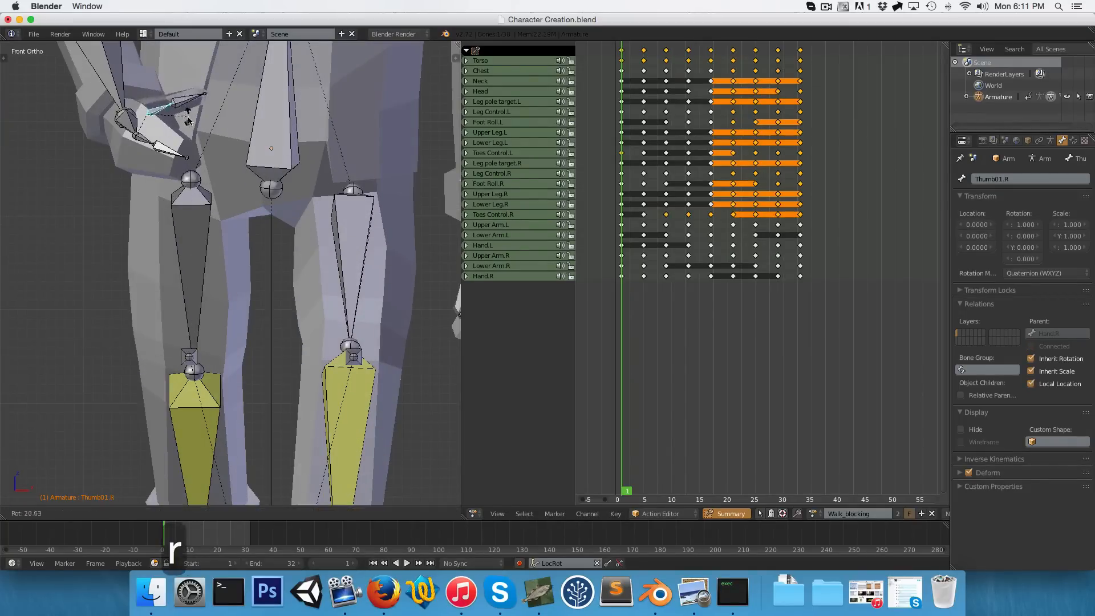
middle_click_drag(187, 134, 113, 178)
key("r")
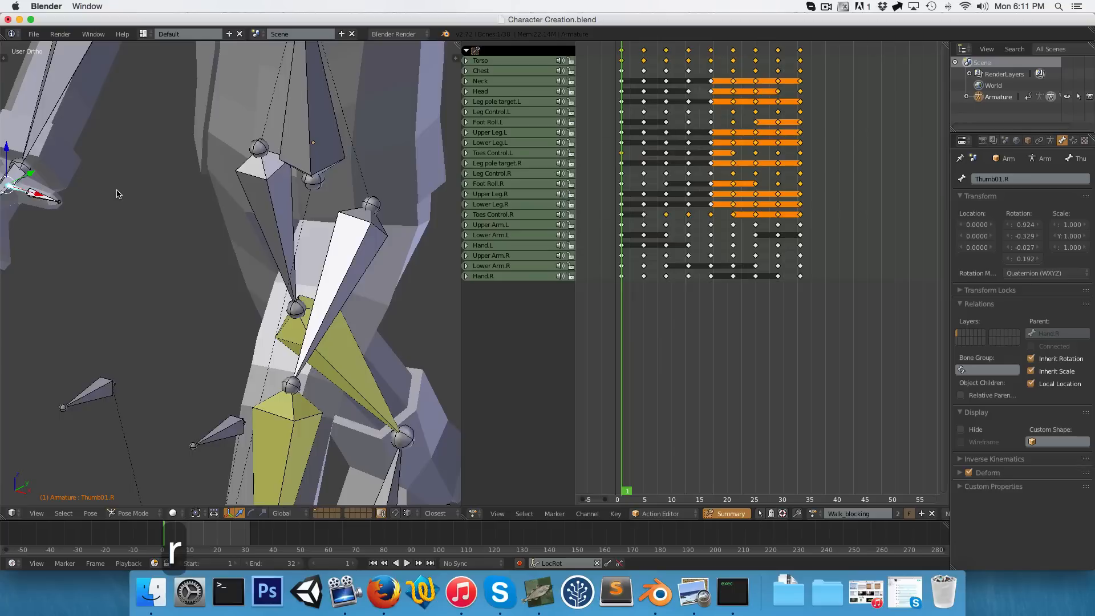
Rotate Thumb01.R further from the top view so the right thumb points along the fingers
key("KP_6")
key("KP_7")
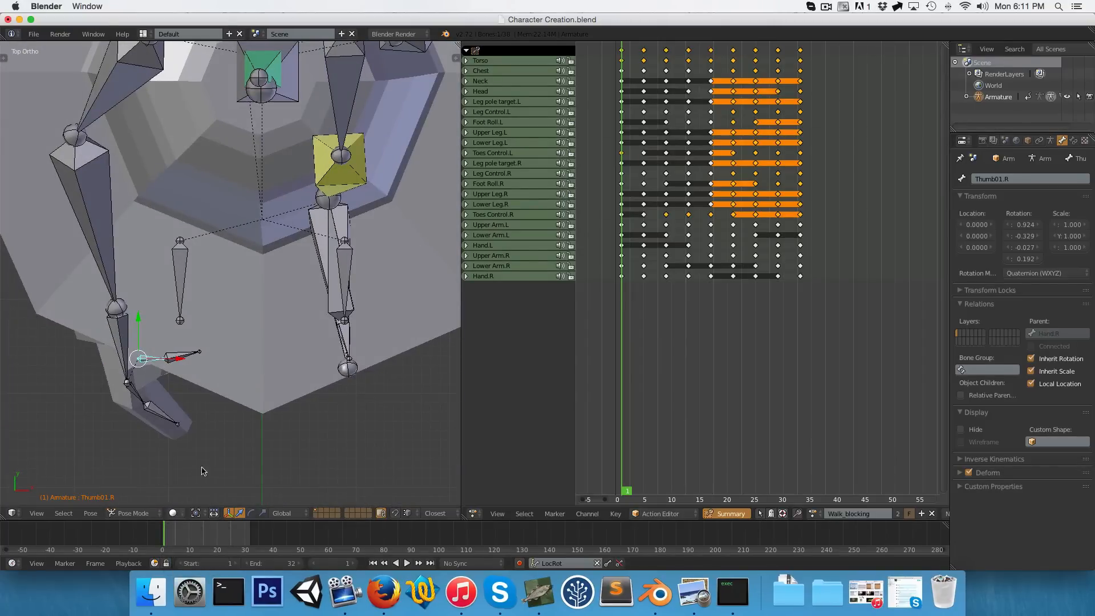
middle_click_drag(204, 471, 214, 402, "shift")
key("r")
left_click(159, 467)
middle_click_drag(214, 448, 188, 370)
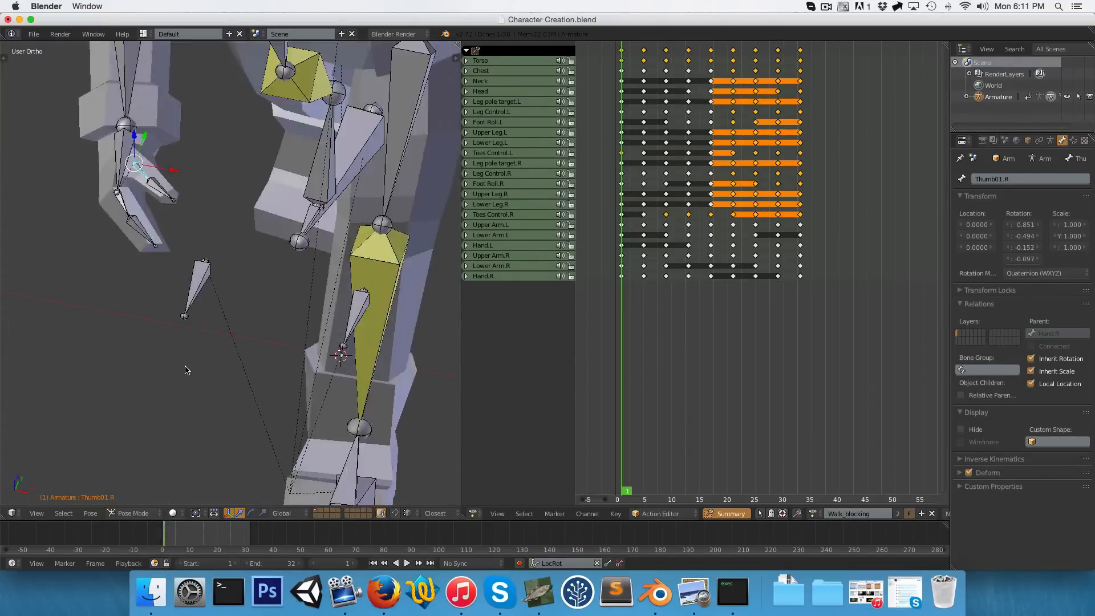
Fine-tune the rotation of Thumb01.R from the front and right views
key("KP_1")
key("r")
key("KP_3")
key("r")
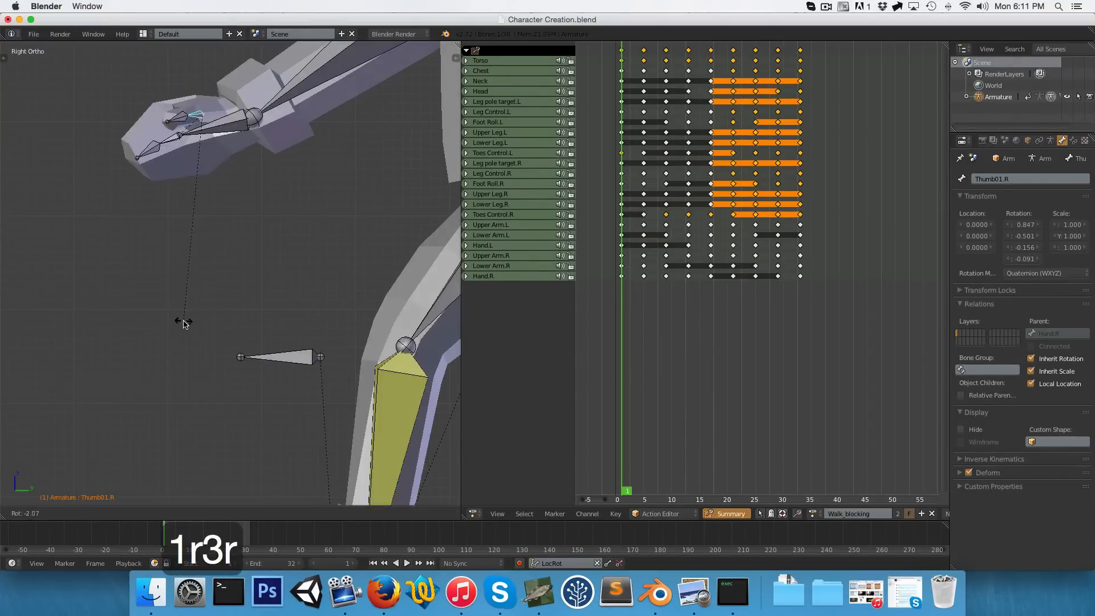
left_click(183, 324)
Select both bones of each thumb and insert LocRot keyframes for them at frame 1
key("KP_1")
scroll(228, 274, "down", 2)
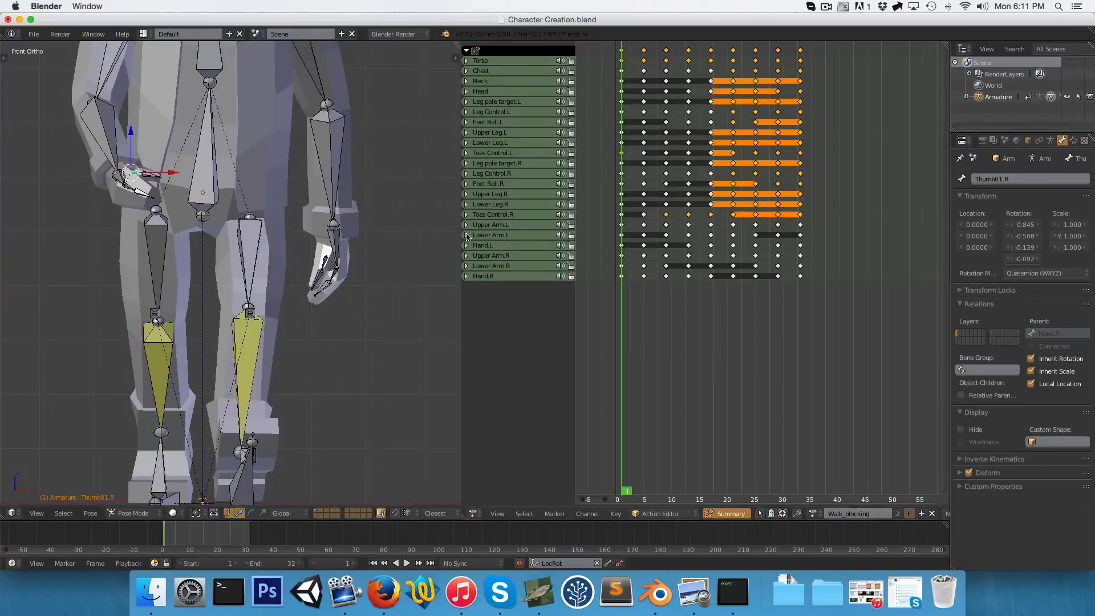
middle_click_drag(211, 208, 349, 200)
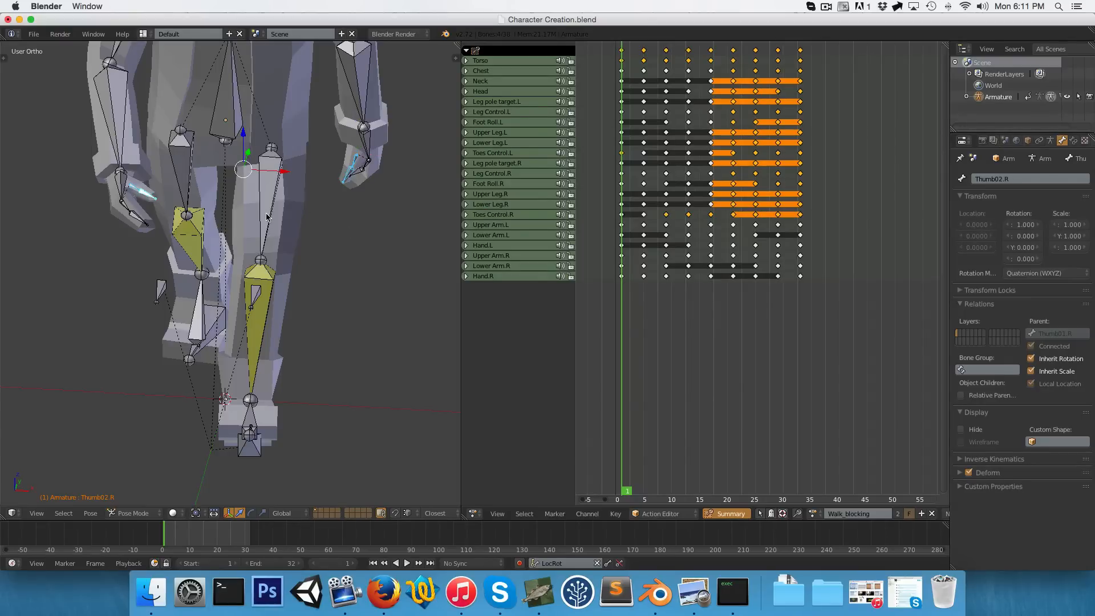
key("i")
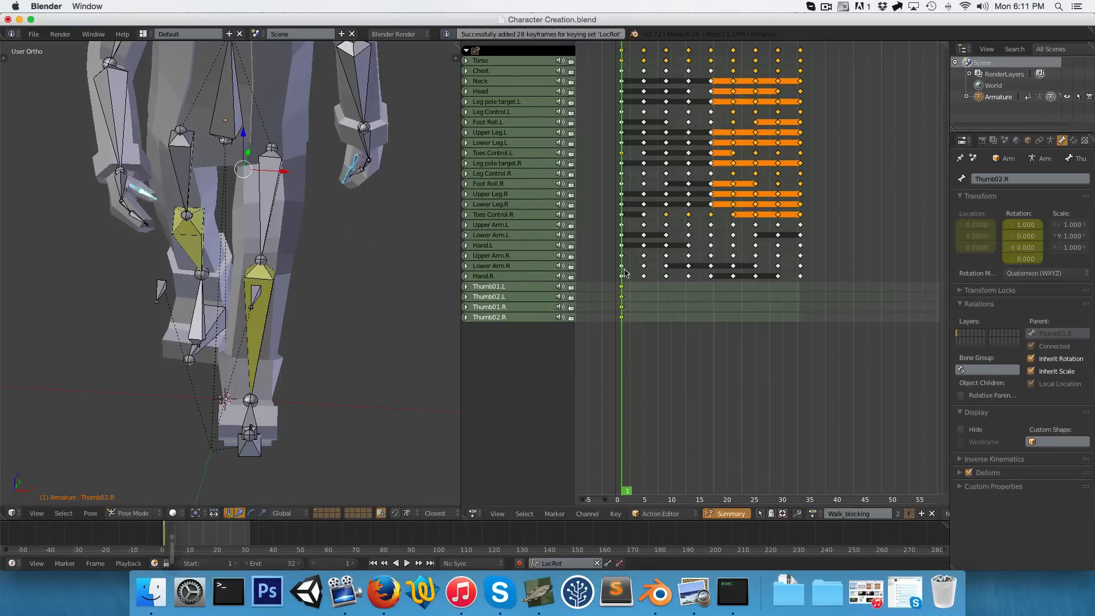
Deselect all keyframes and play back the walk from the right side to check the thumb poses
key("a")
key("KP_1")
key("KP_3")
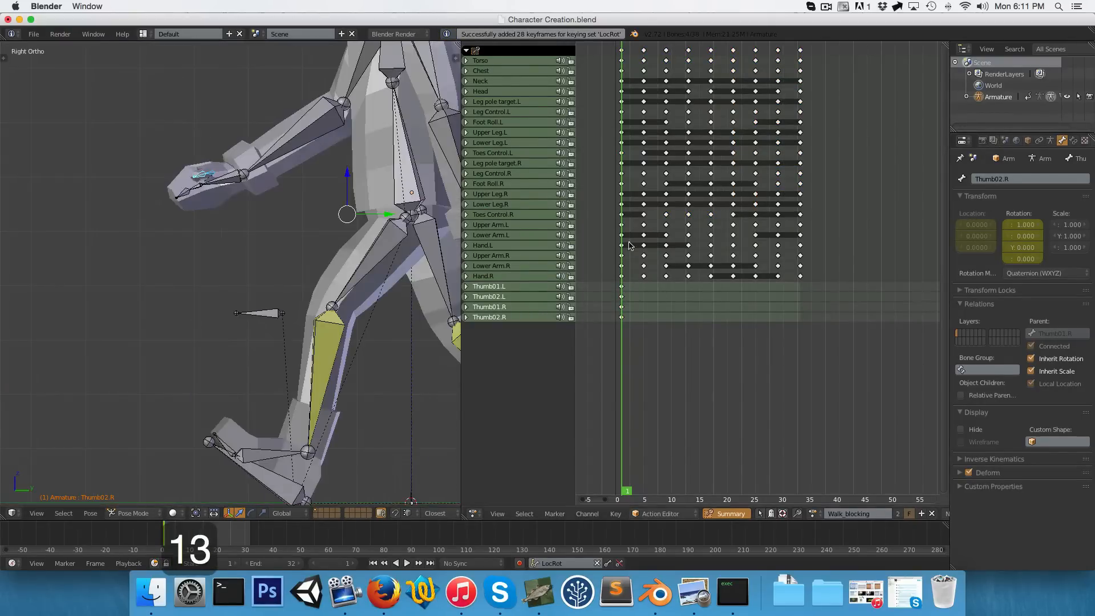
key("alt+a")
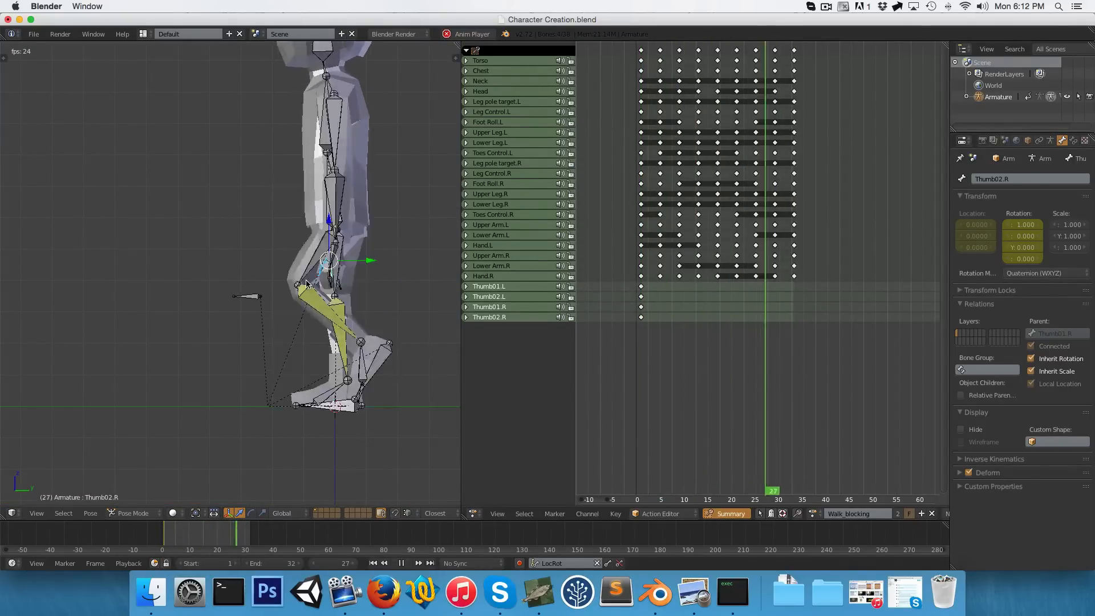
key("alt+a")
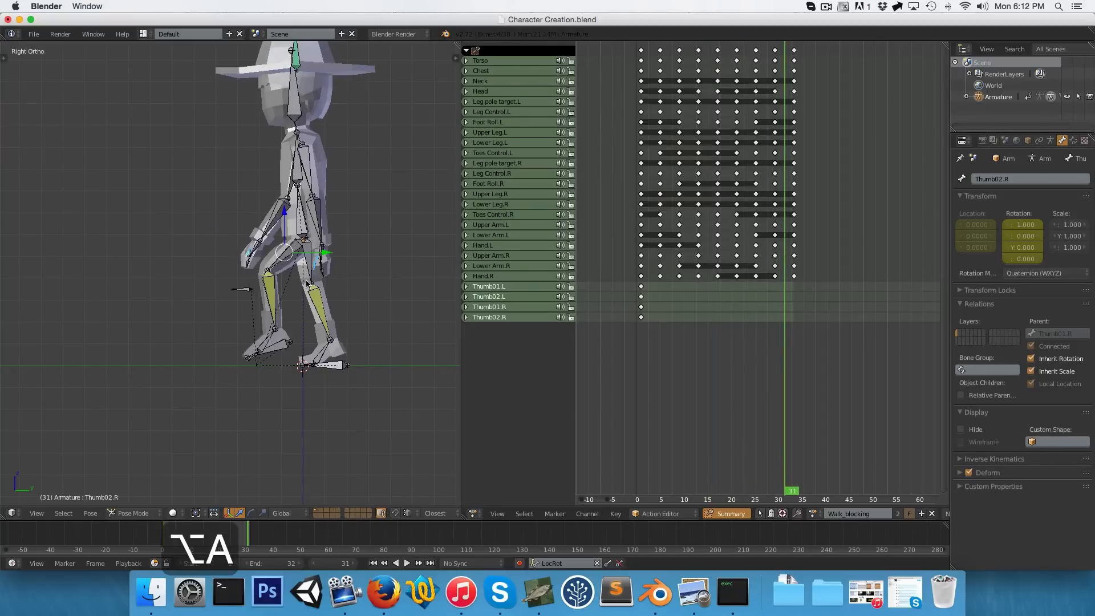
Make a single-user copy of the Walk_blocking action
left_click(899, 514)
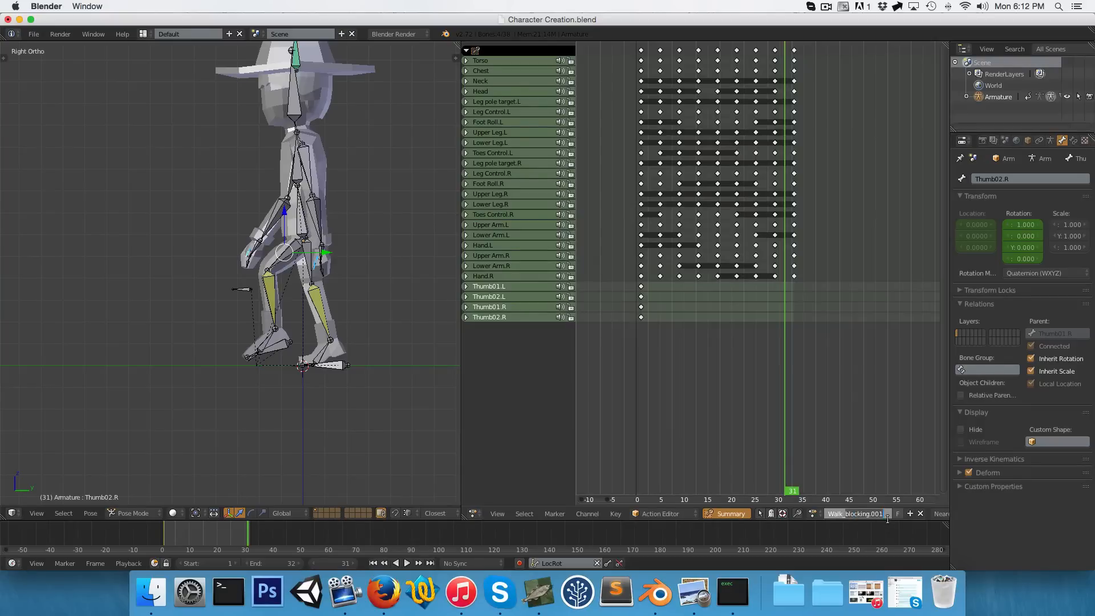
Rename the copied action Walk_polish, give it a fake user, and keep it as the active action
type("polish")
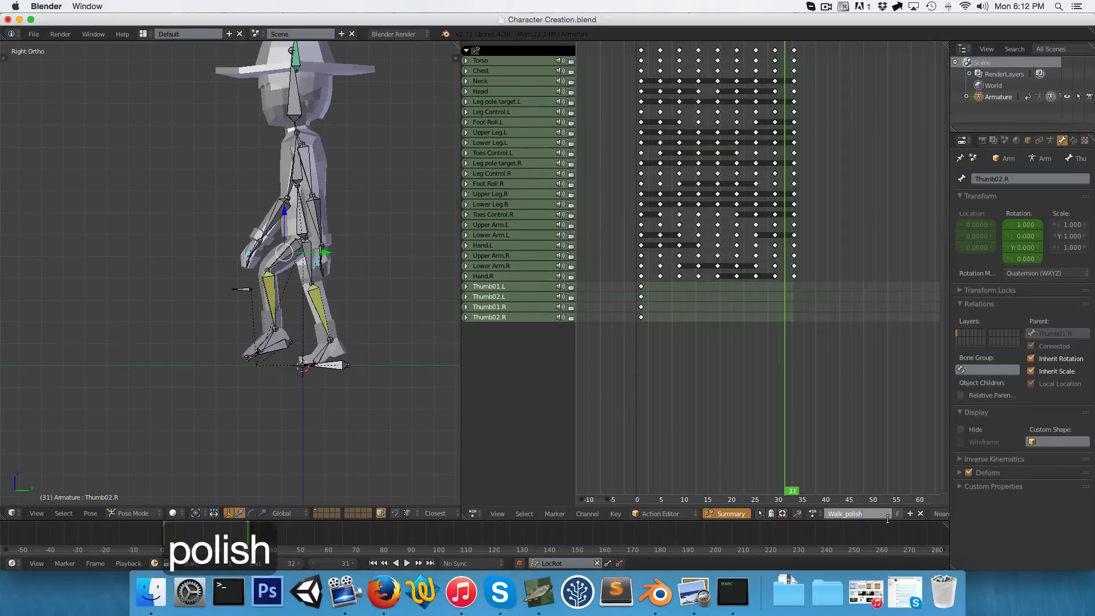
left_click(813, 513)
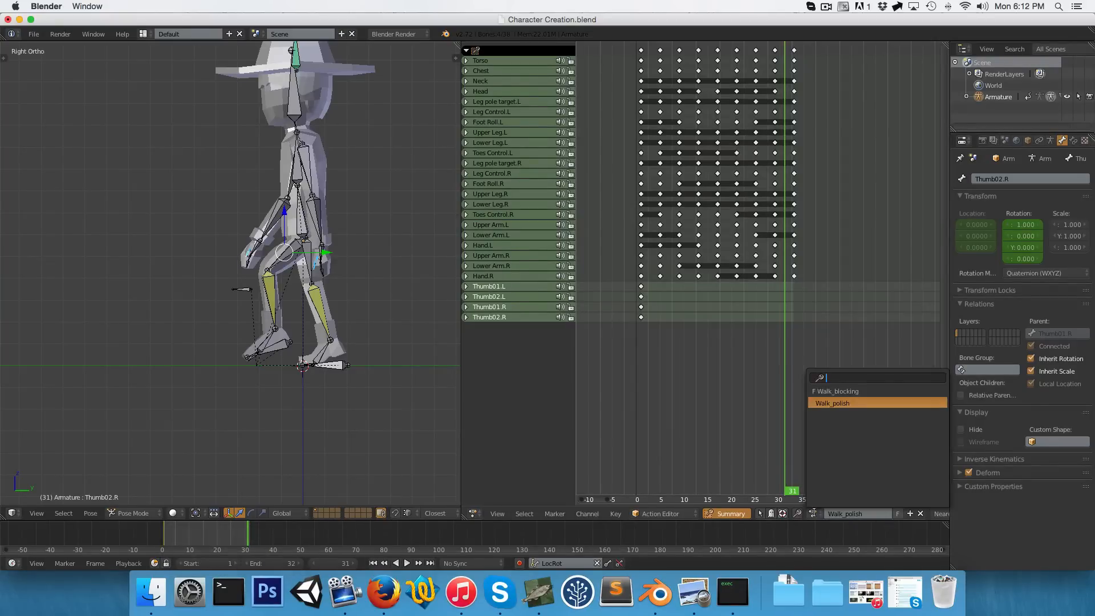
left_click(831, 405)
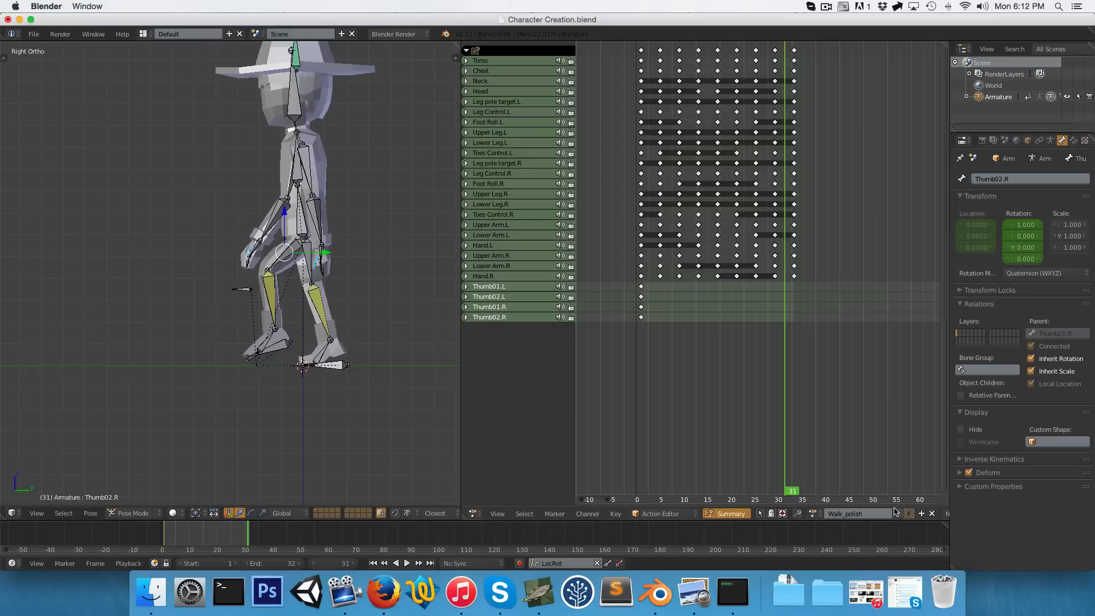
left_click(814, 513)
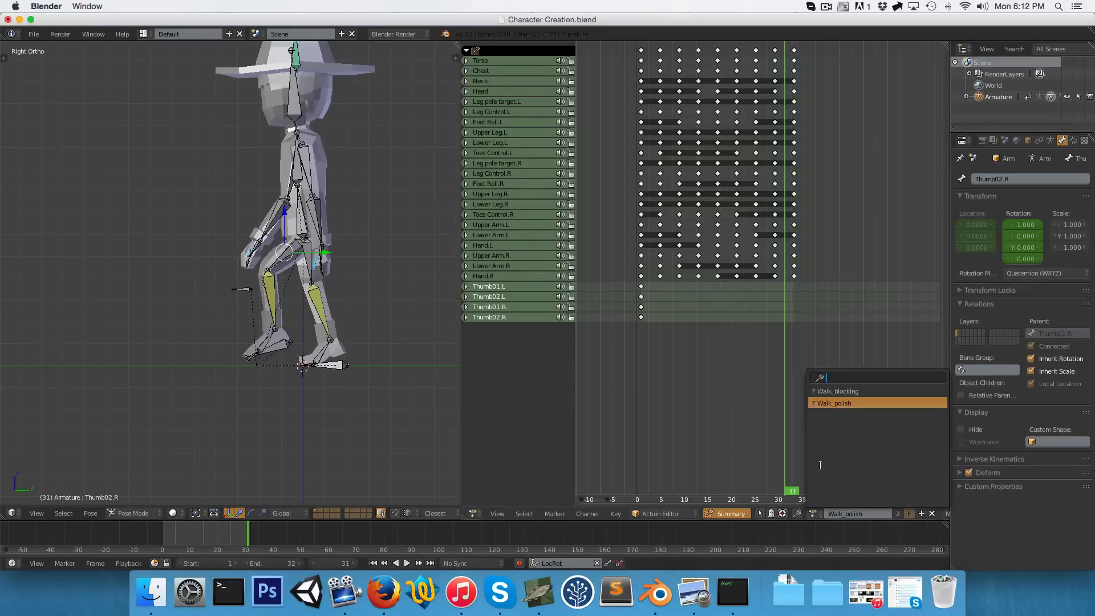
left_click(851, 402)
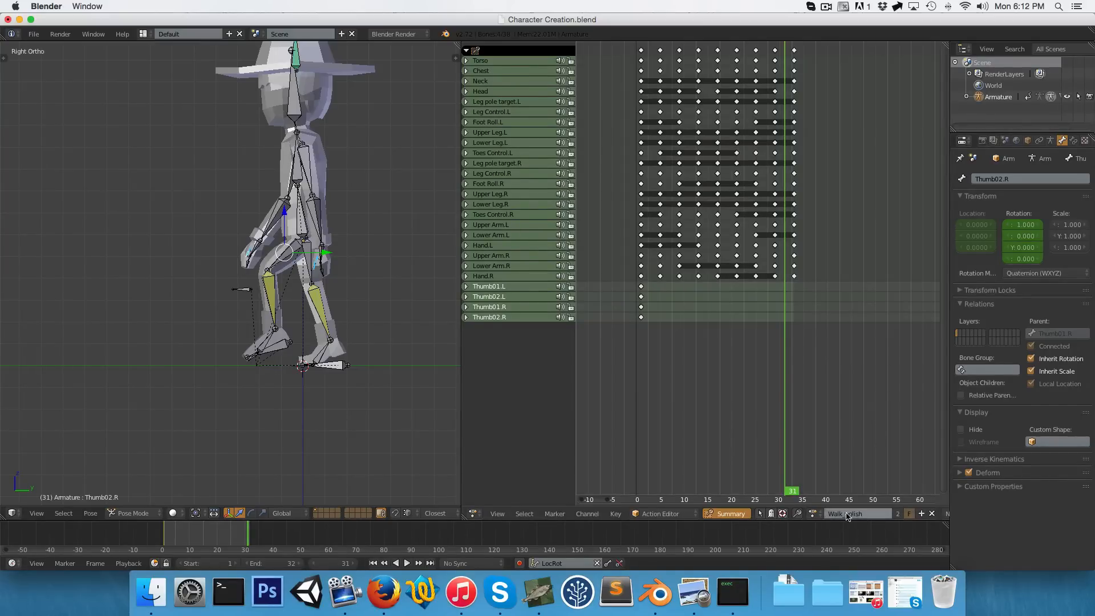
View the Walk_blocking action and return to Walk_polish
left_click(814, 514)
left_click_drag(679, 293, 630, 376)
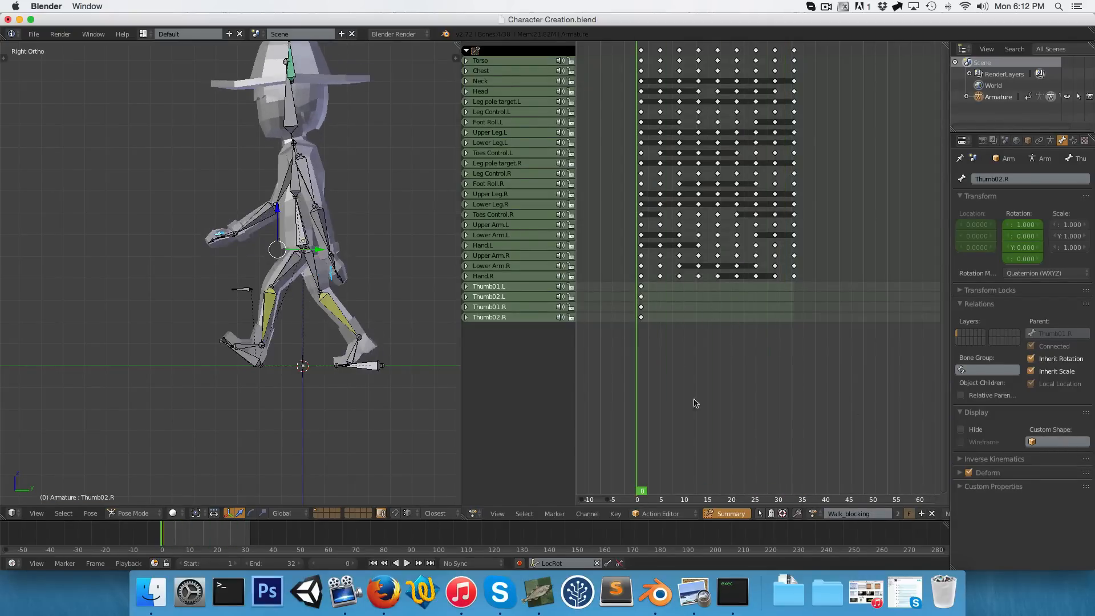
left_click(814, 514)
left_click(829, 403)
Set the interpolation of all Walk_polish keyframes to Bezier
key("a")
key("t")
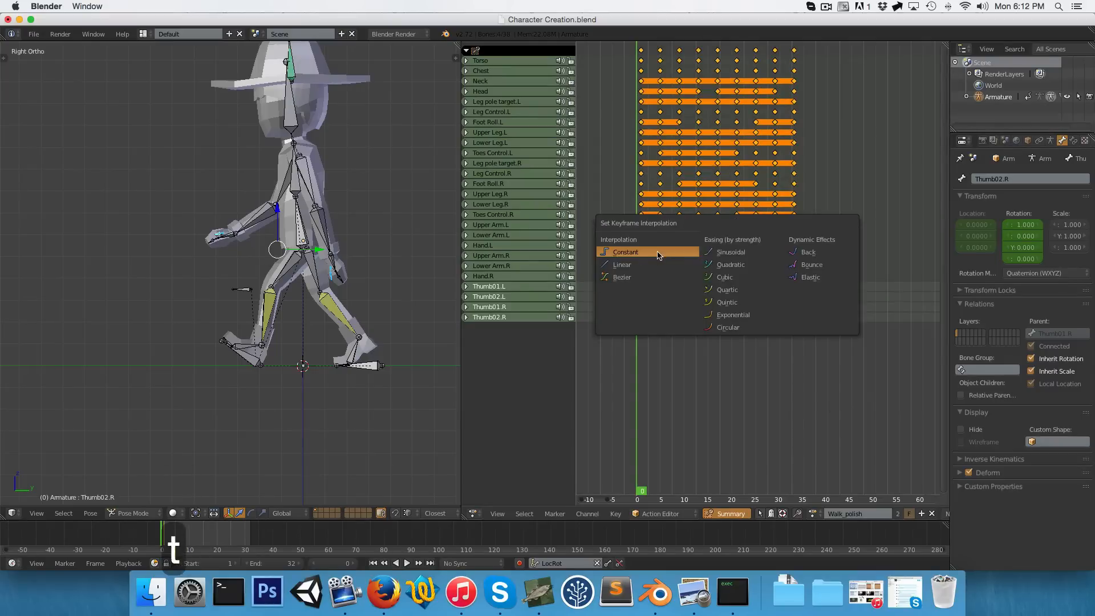
left_click(642, 279)
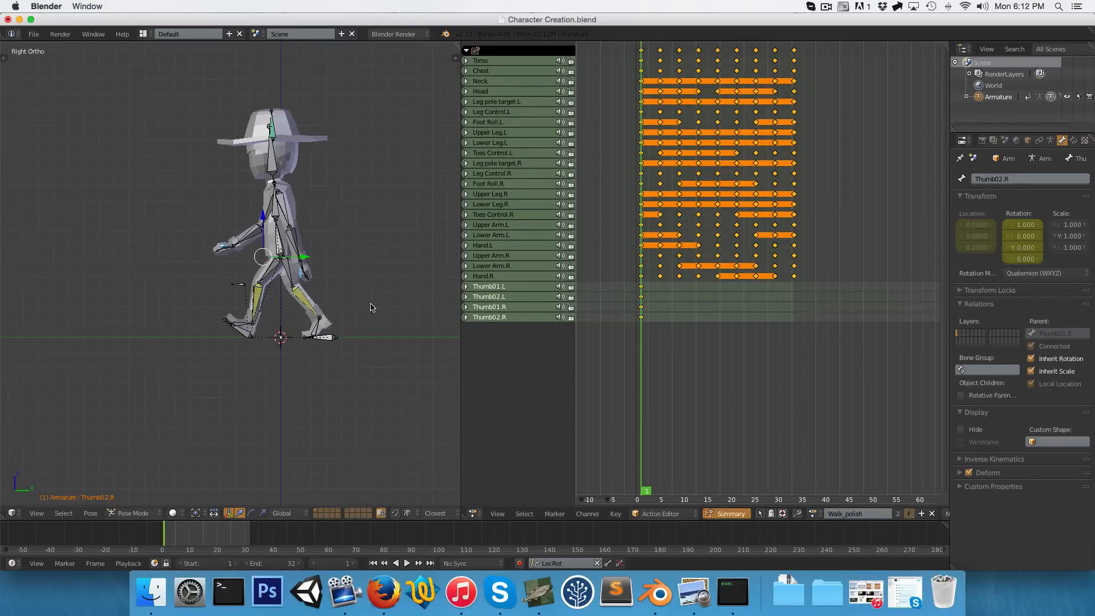
Play back the interpolated walk cycle and examine its motion from the right side
key("alt+a")
scroll(317, 308, "up", 1)
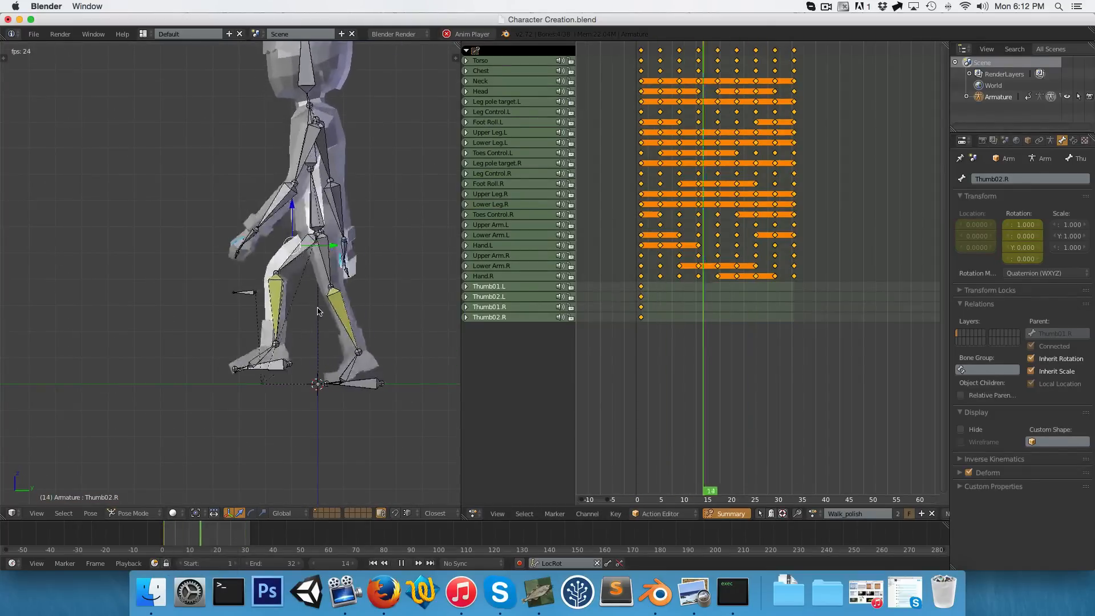
key("1")
key("3")
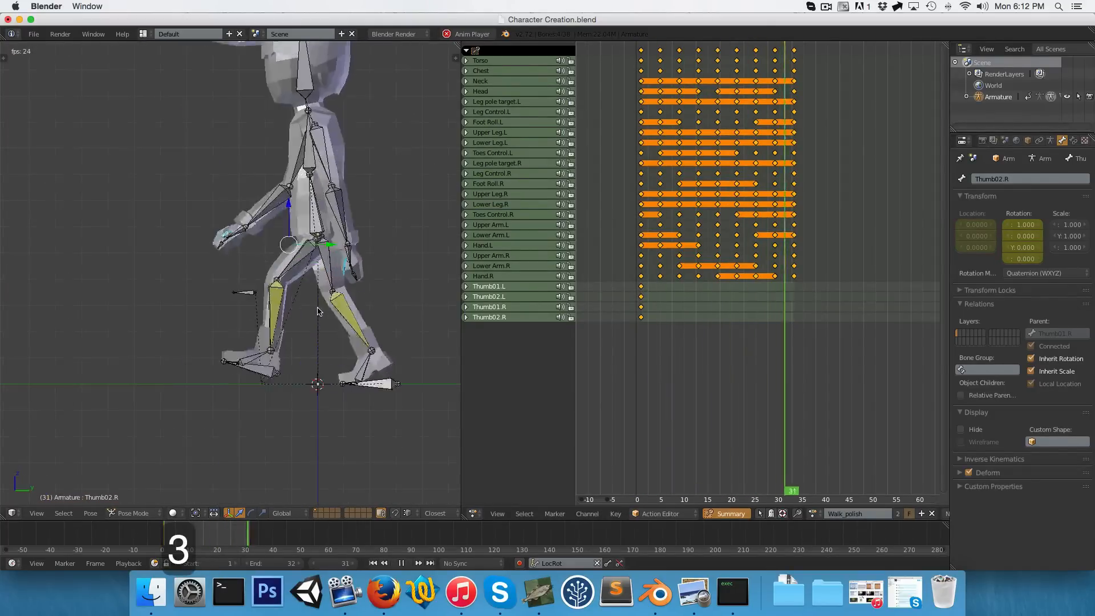
scroll(246, 293, "down", 3)
scroll(251, 371, "up", 3)
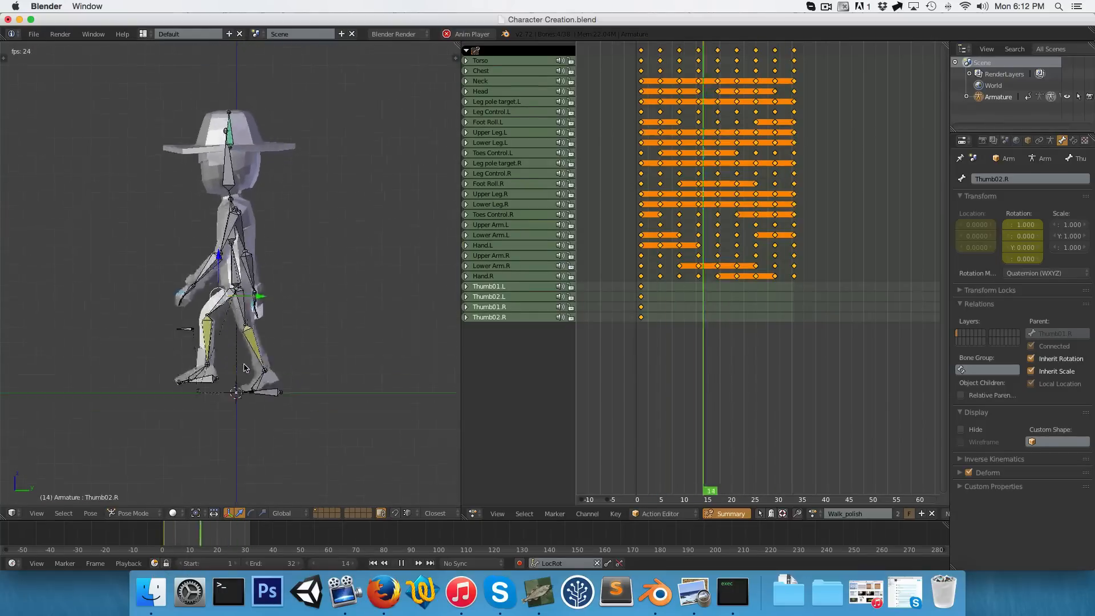
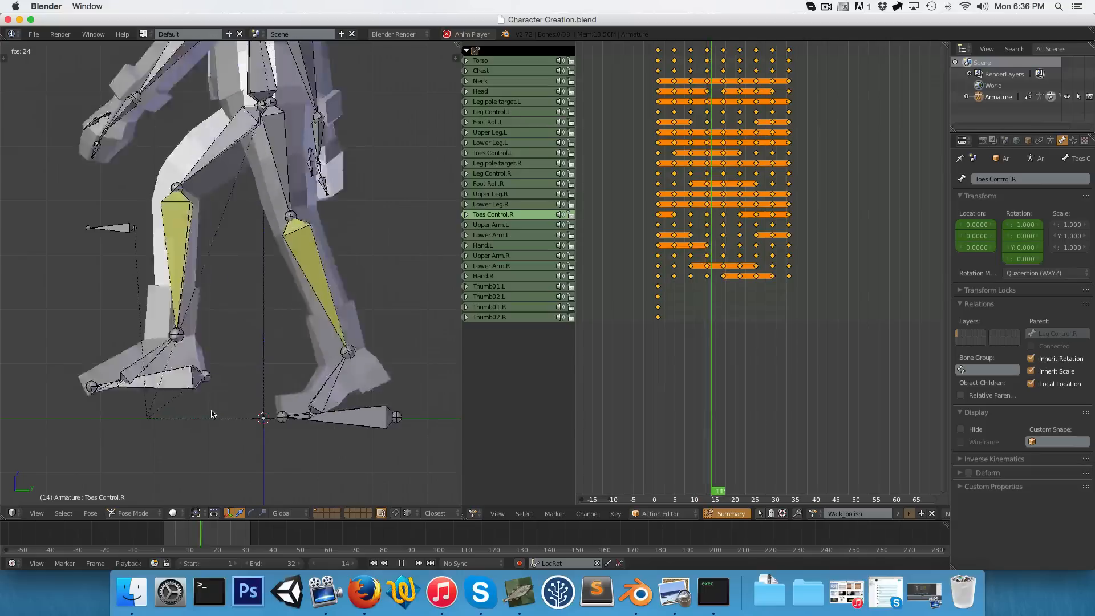
key("alt+a")
Step back and forth through frames 1 to 5 in side view to examine how the left foot comes down
middle_click_drag(235, 382, 283, 316, "shift")
left_click(643, 323)
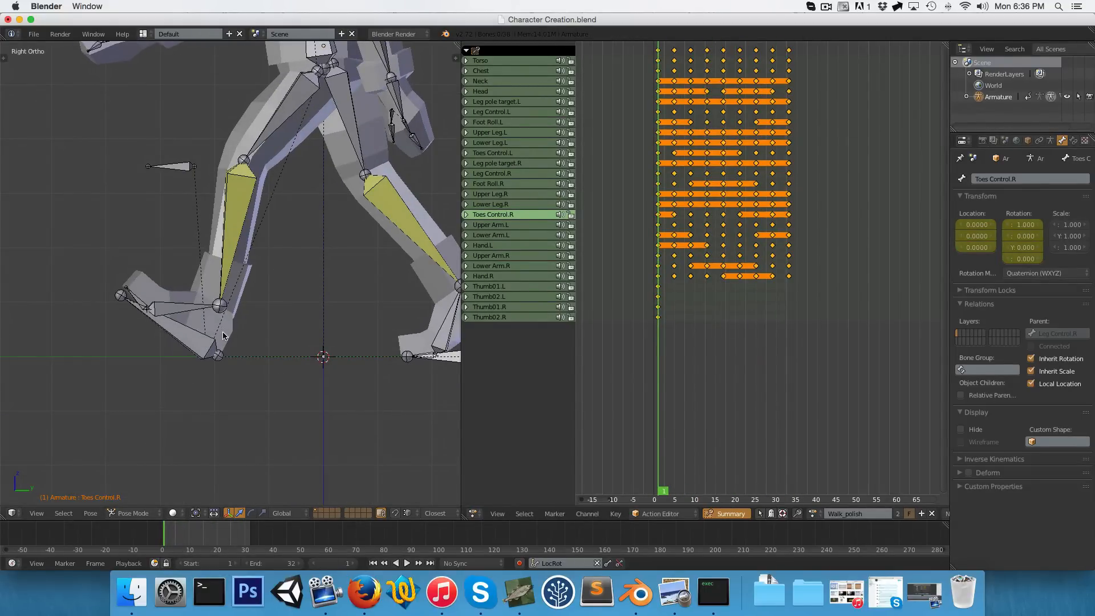
key("Right")
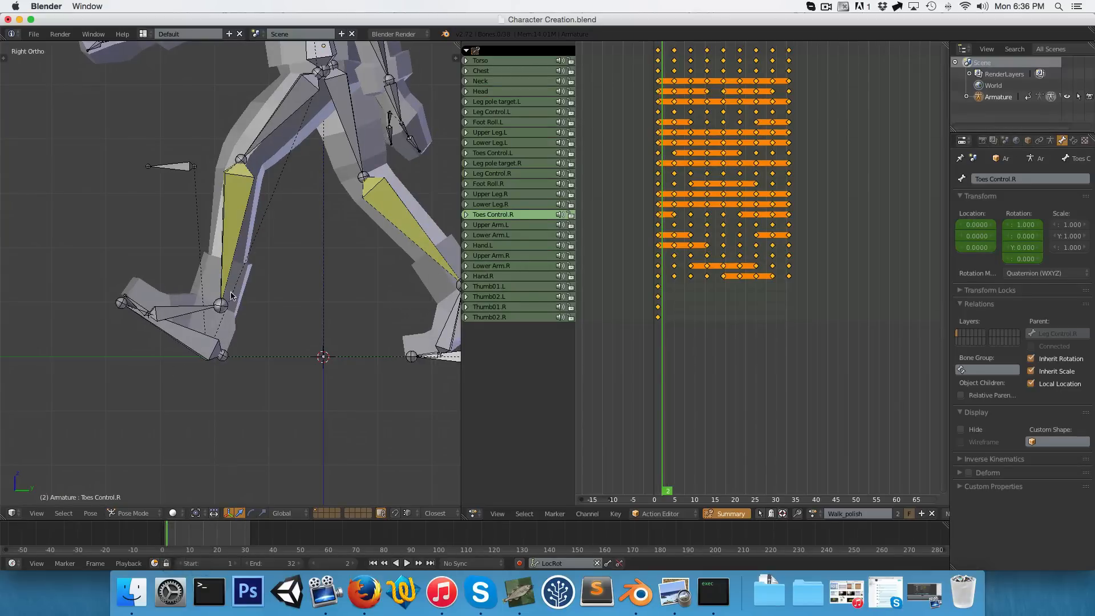
key("Right")
key("Right")
key("Right")
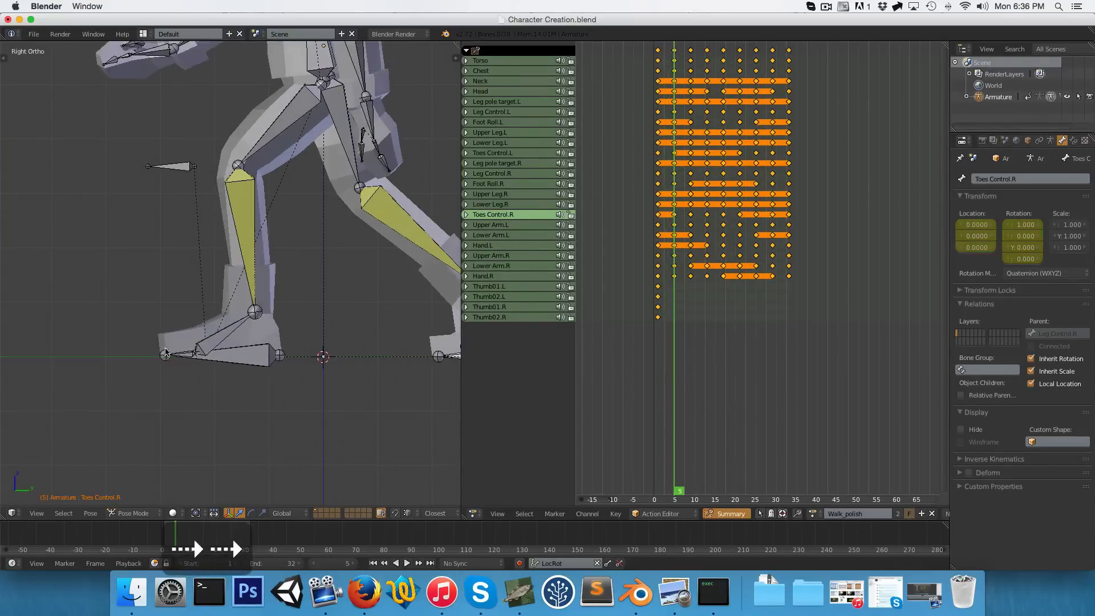
key("Left")
key("Left")
key("Left")
key("Left")
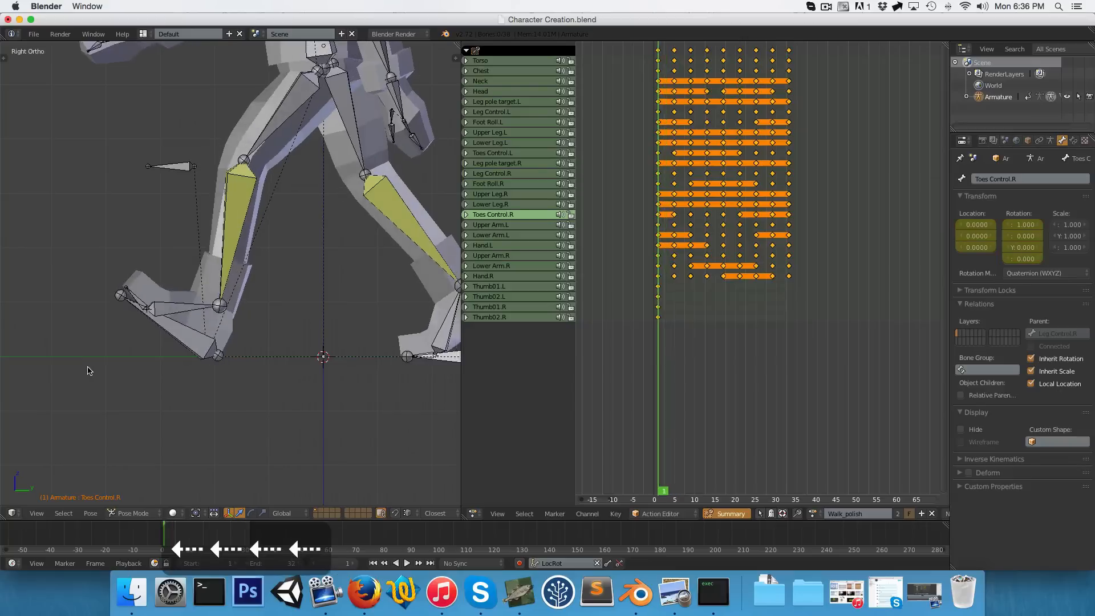
key("Right")
key("Right")
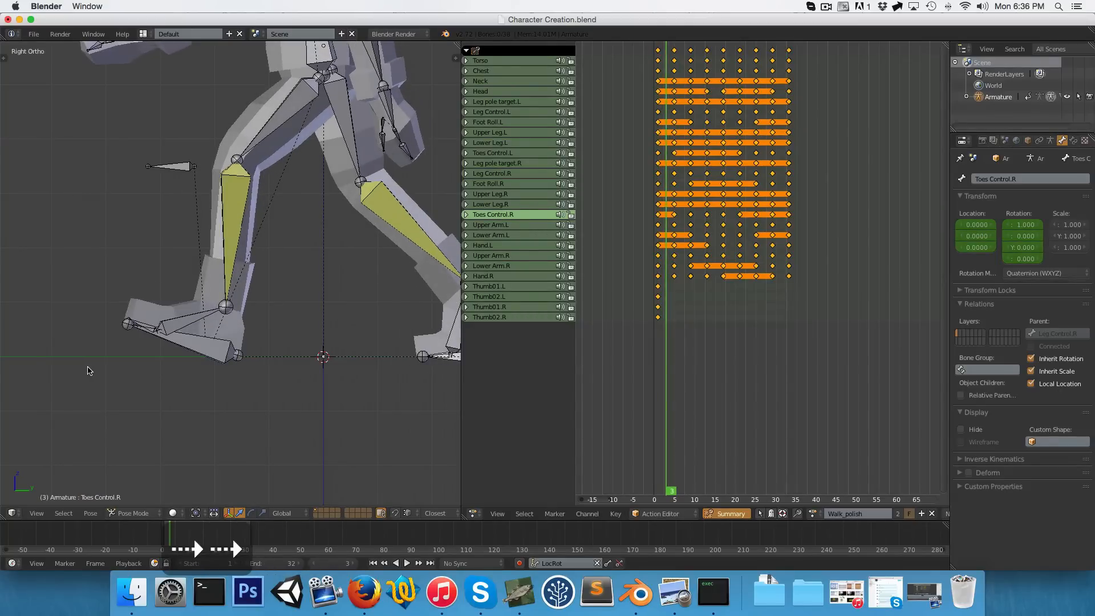
scroll(177, 357, "up", 2)
middle_click_drag(165, 385, 181, 354, "shift")
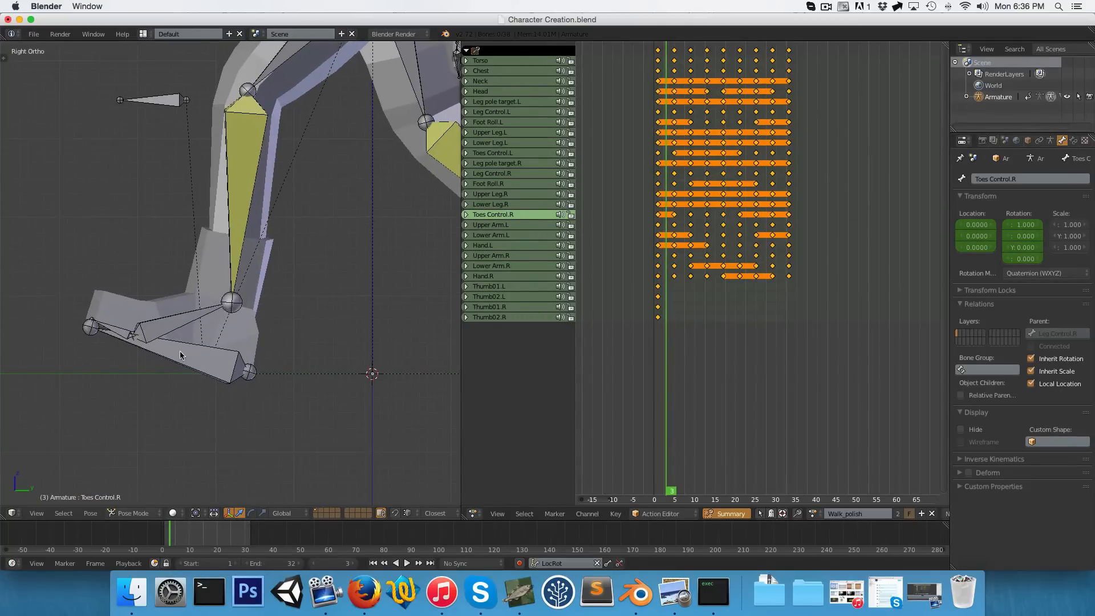
key("Left")
key("Left")
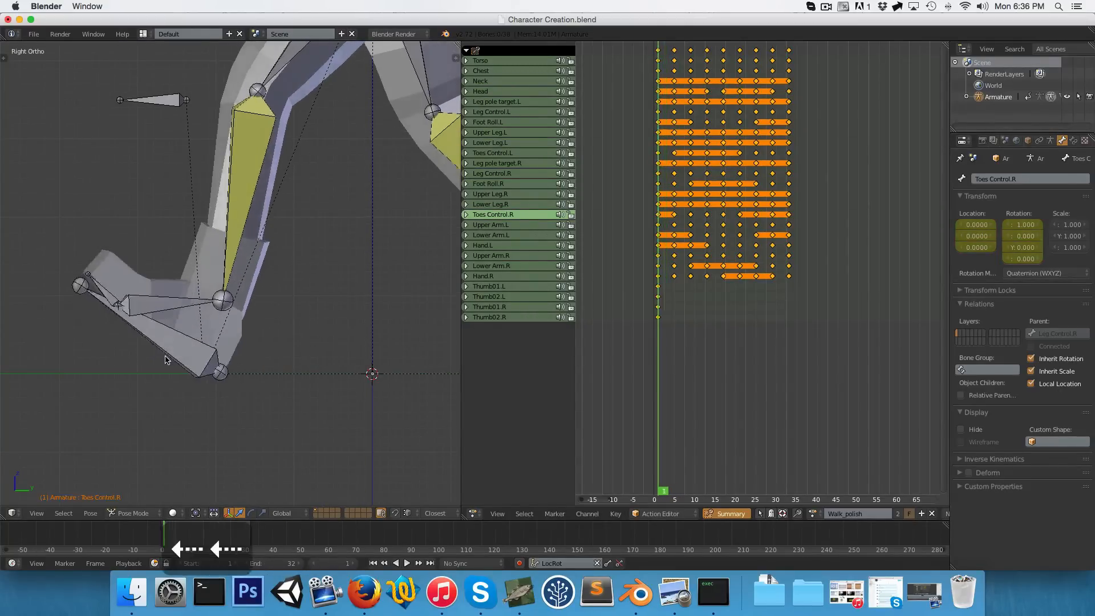
At frame 3, clear the rotation of Leg Control.L and slide it along global Y to a Y location of about 1.95
key("Right")
key("Right")
right_click(164, 357)
key("alt+r")
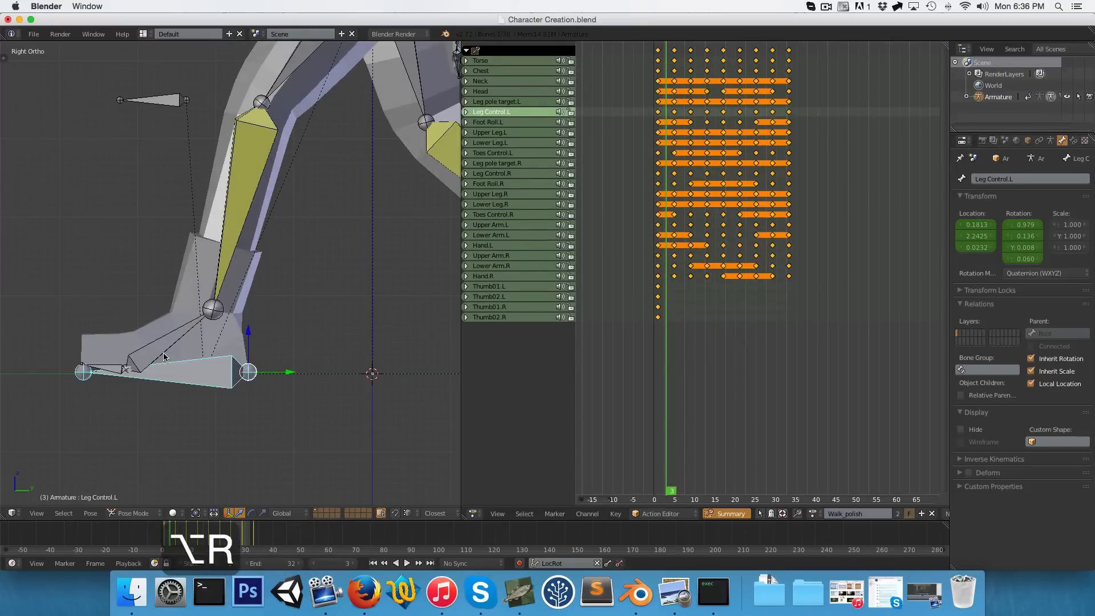
key("z")
key("g")
key("y")
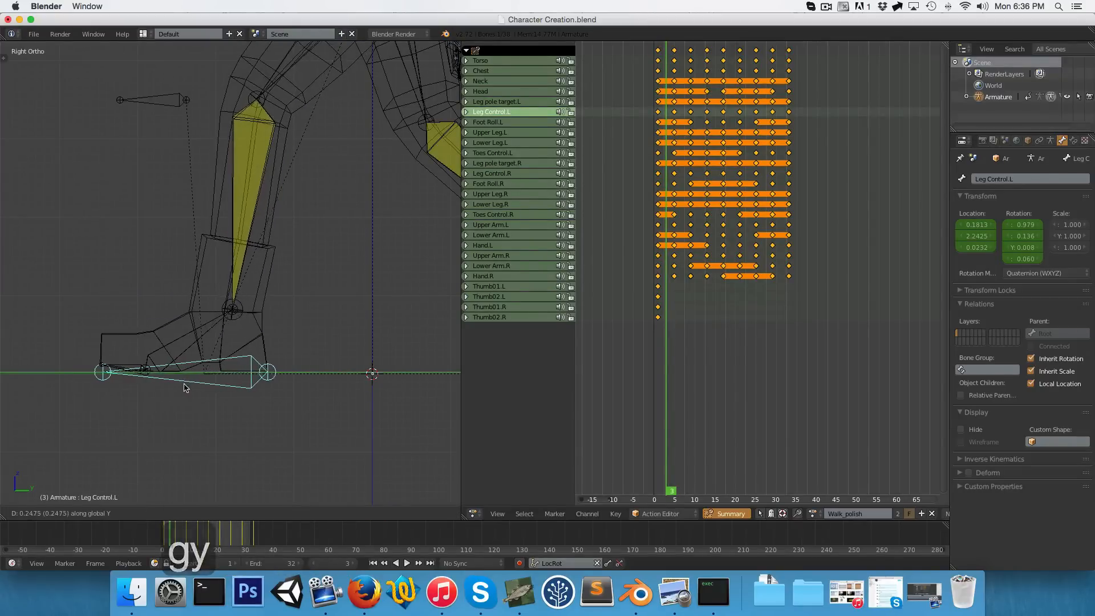
left_click(186, 386)
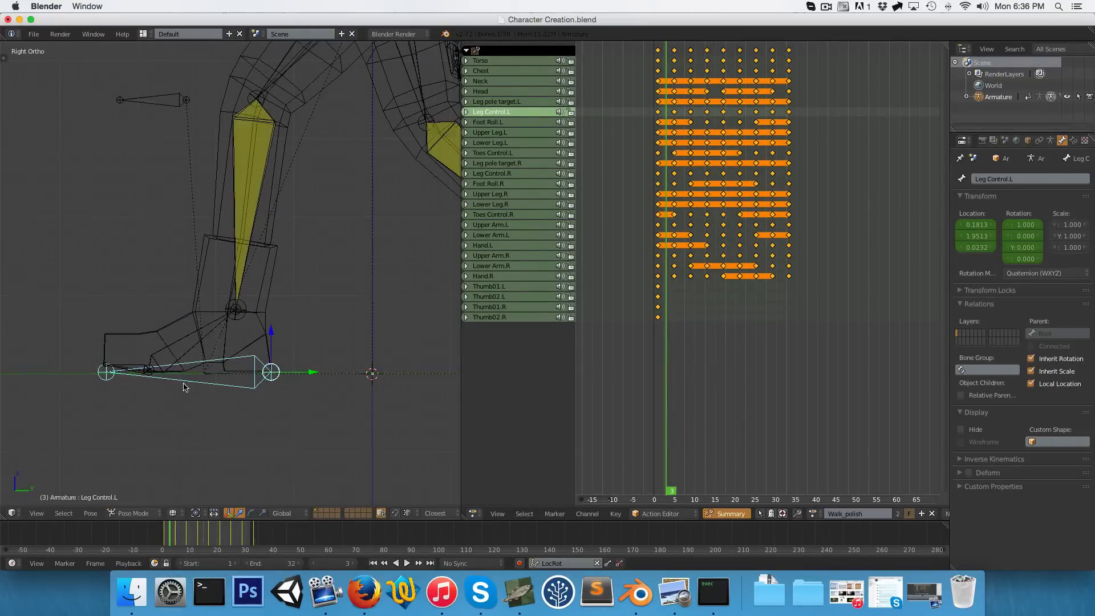
Rotate Leg Control.L 7 degrees about the Z axis at frame 3, checking it in front view
scroll(184, 386, "down", 3)
key("1")
scroll(282, 313, "up", 3)
scroll(298, 320, "down", 2)
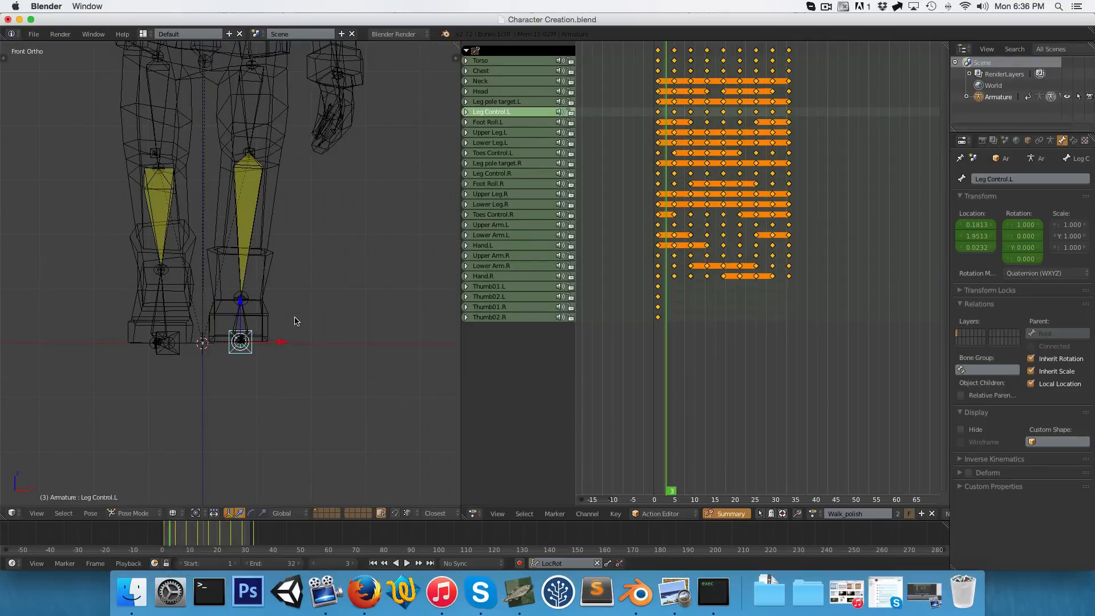
key("r")
key("z")
key("7")
key("Return")
key("z")
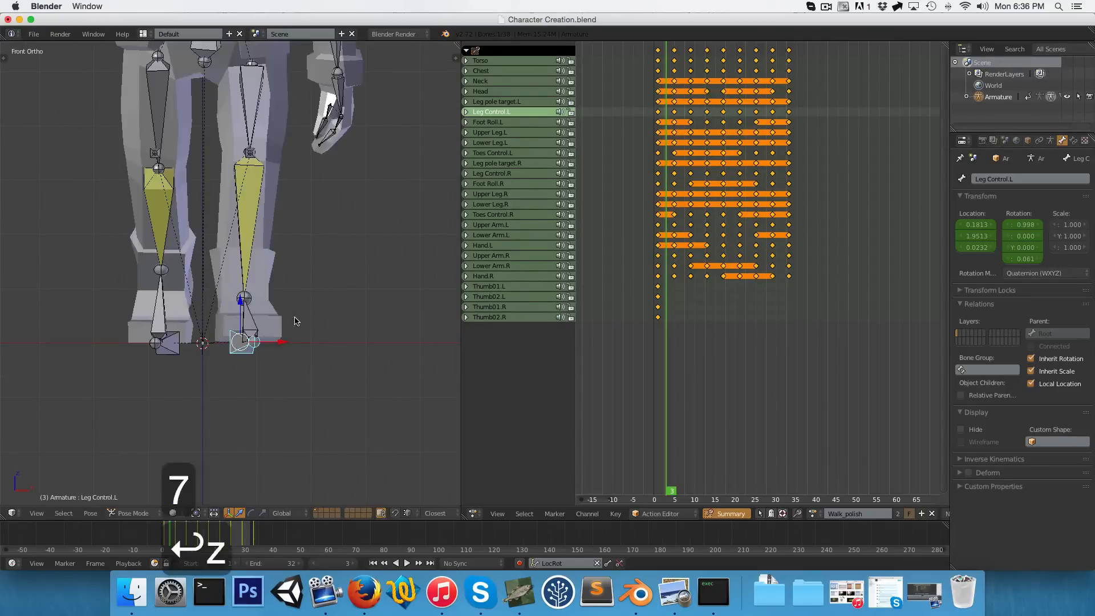
Lower Leg Control.L along Z to about -0.0085 so the foot meets the ground, and insert a LocRot keyframe at frame 3
key("3")
scroll(222, 342, "up", 4)
key("z")
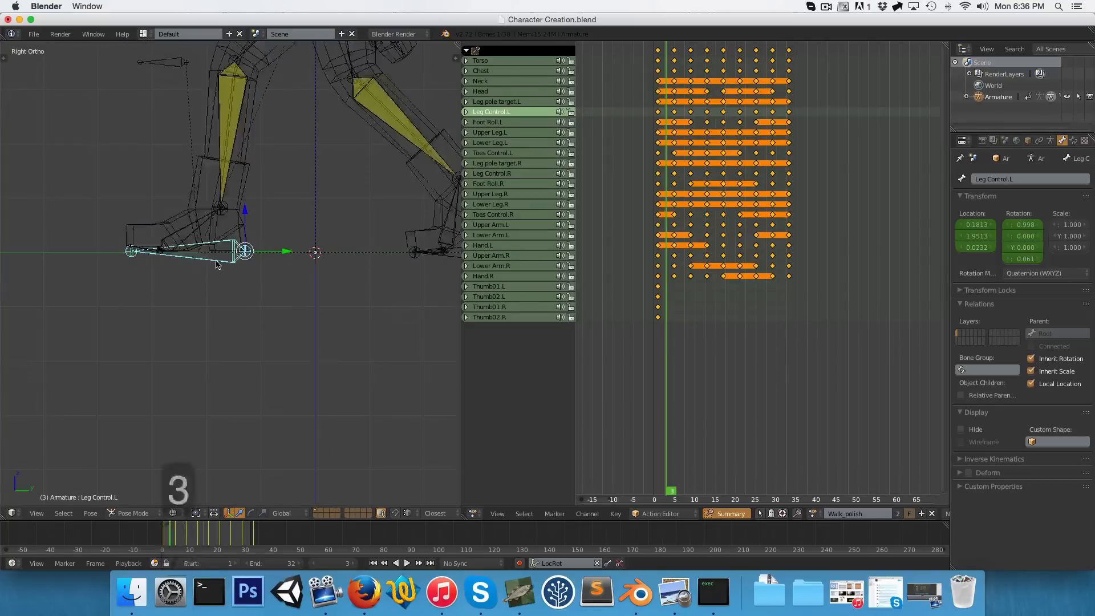
scroll(222, 261, "up", 2)
key("g")
key("z")
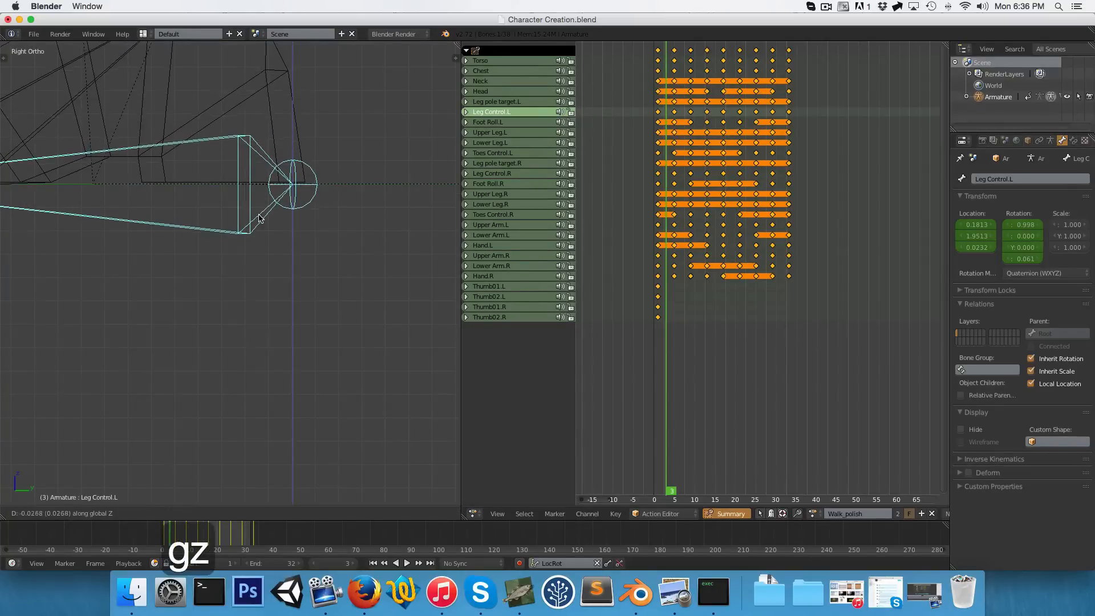
left_click(260, 218)
scroll(212, 306, "down", 4)
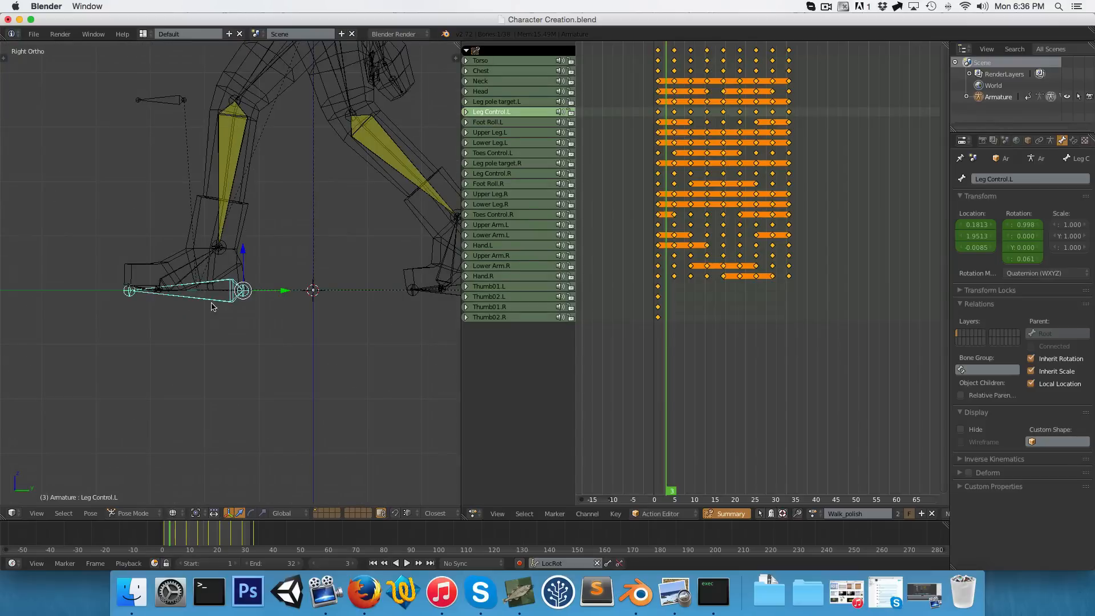
key("i")
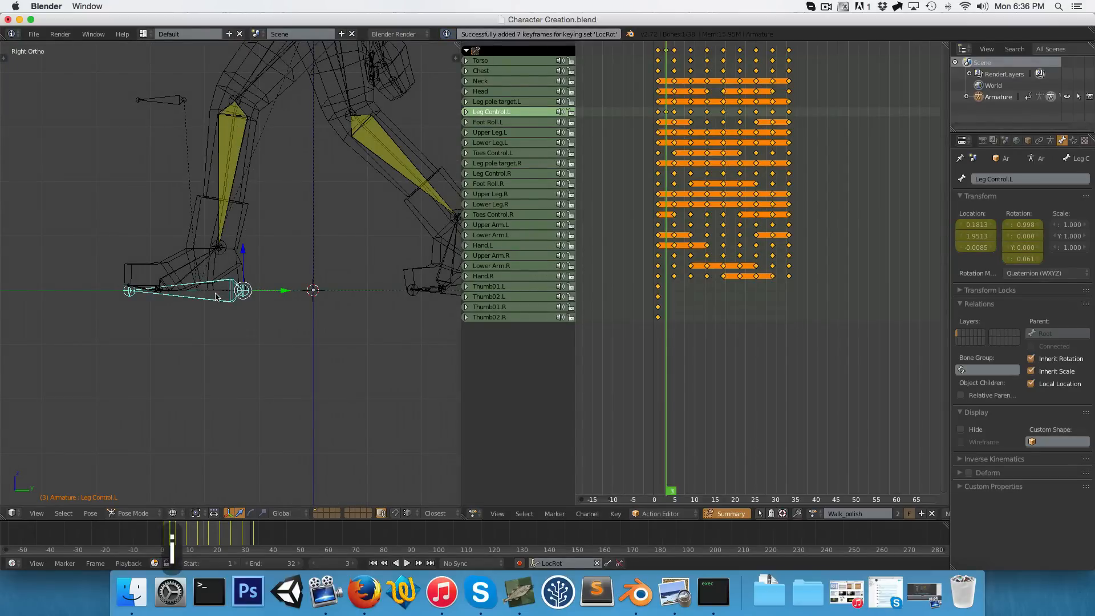
At frame 1, lower Leg Control.L to a Z location of about 0.0084 and insert a LocRot keyframe
key("Left")
key("Left")
scroll(189, 319, "up", 6)
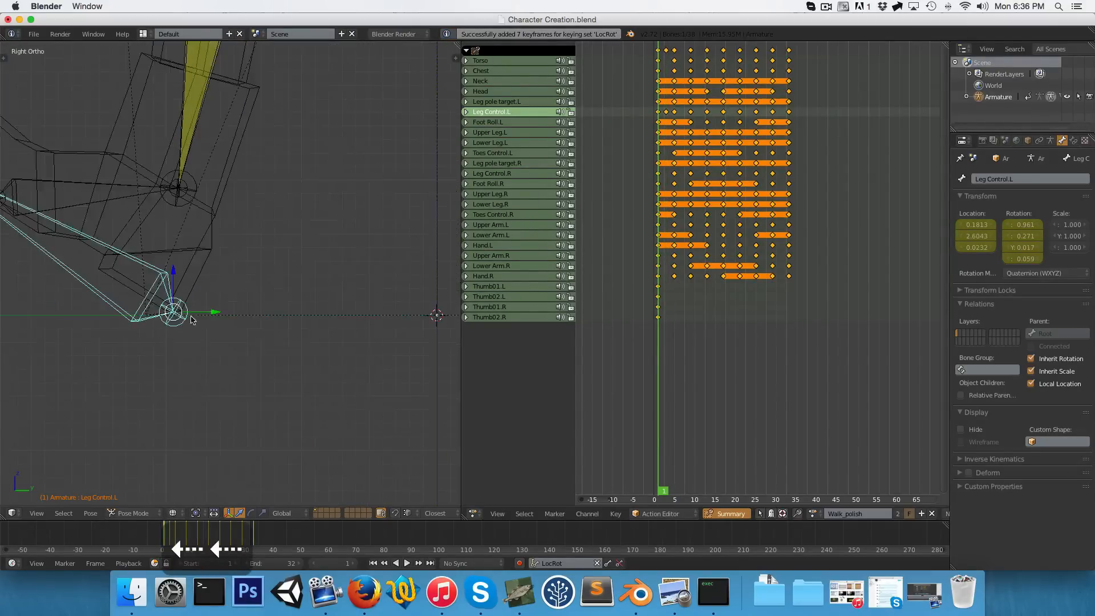
key("z")
key("z")
scroll(169, 320, "up", 2)
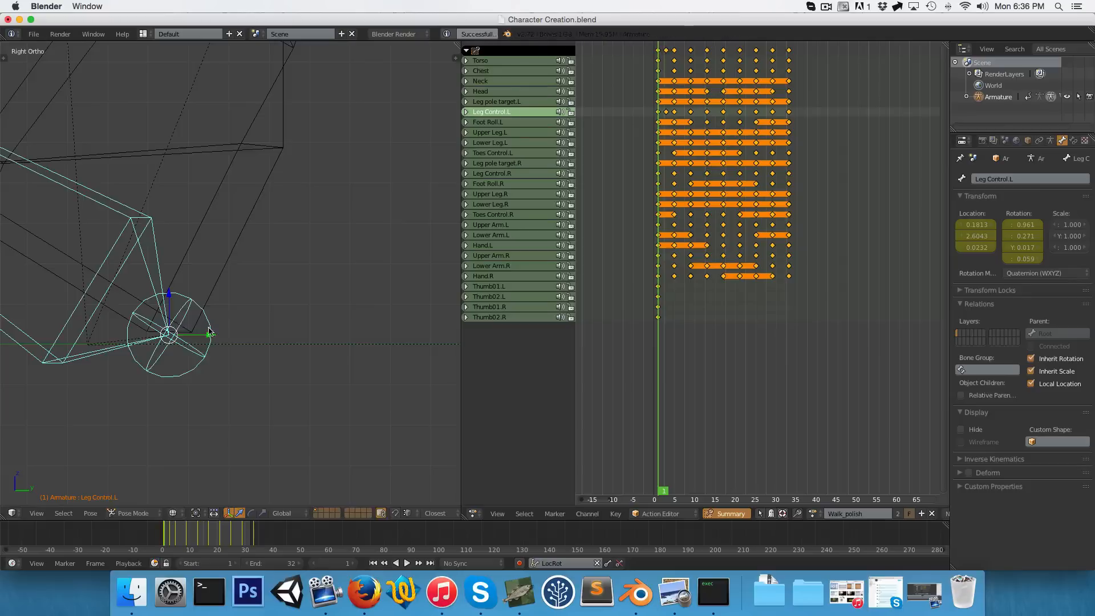
key("g")
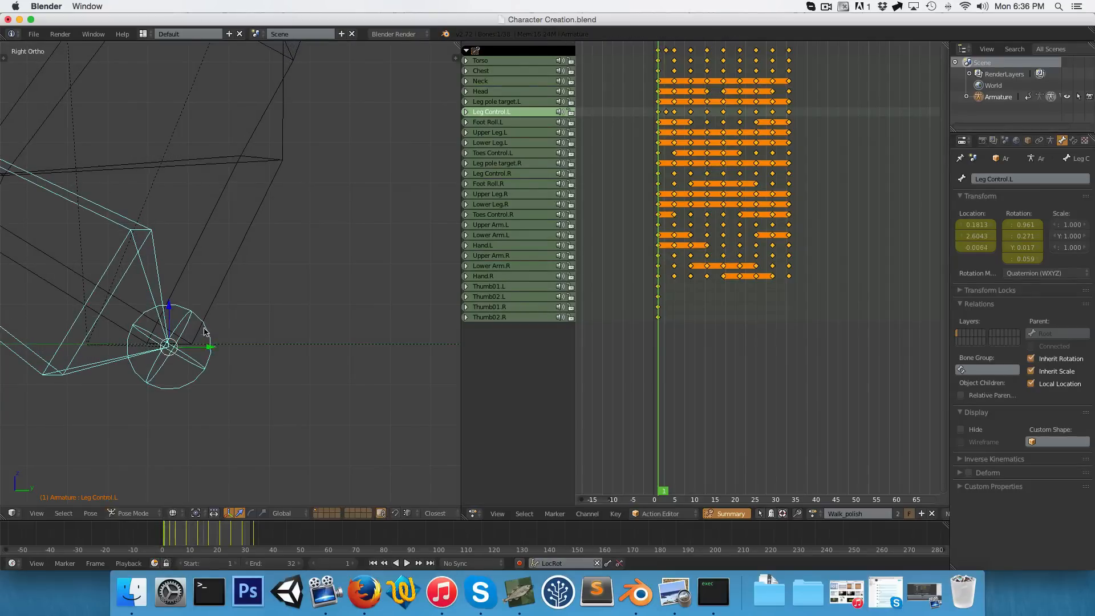
key("i")
At frame 5, lower Leg Control.L along Z to about 0.0093 and insert a LocRot keyframe
key("Right")
key("Right")
key("Right")
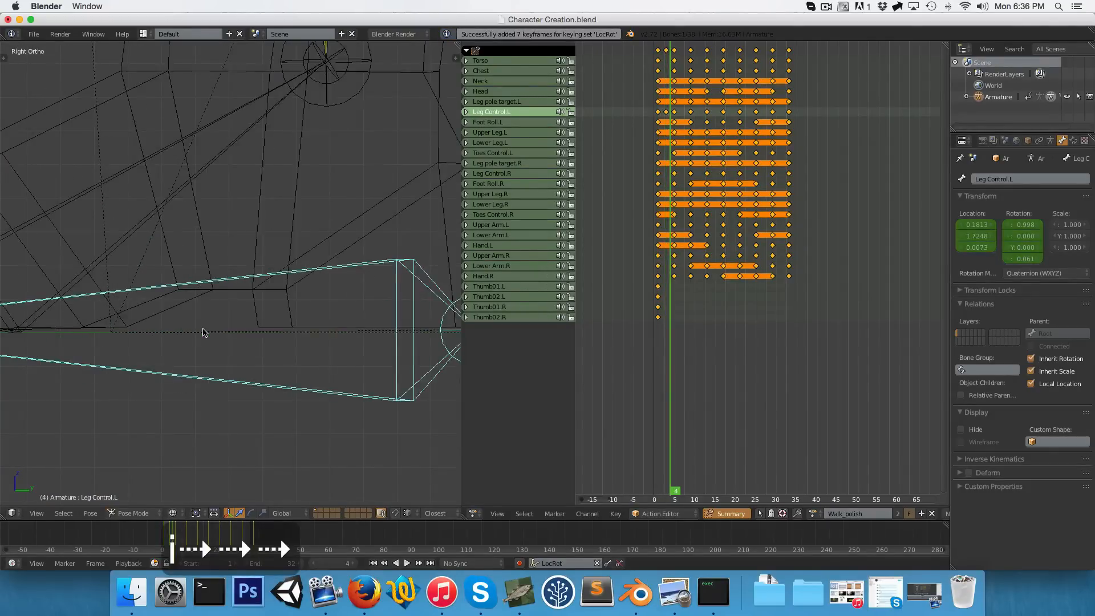
key("Right")
key("Right")
key("Left")
scroll(266, 314, "down", 1)
middle_click_drag(388, 314, 267, 297, "shift")
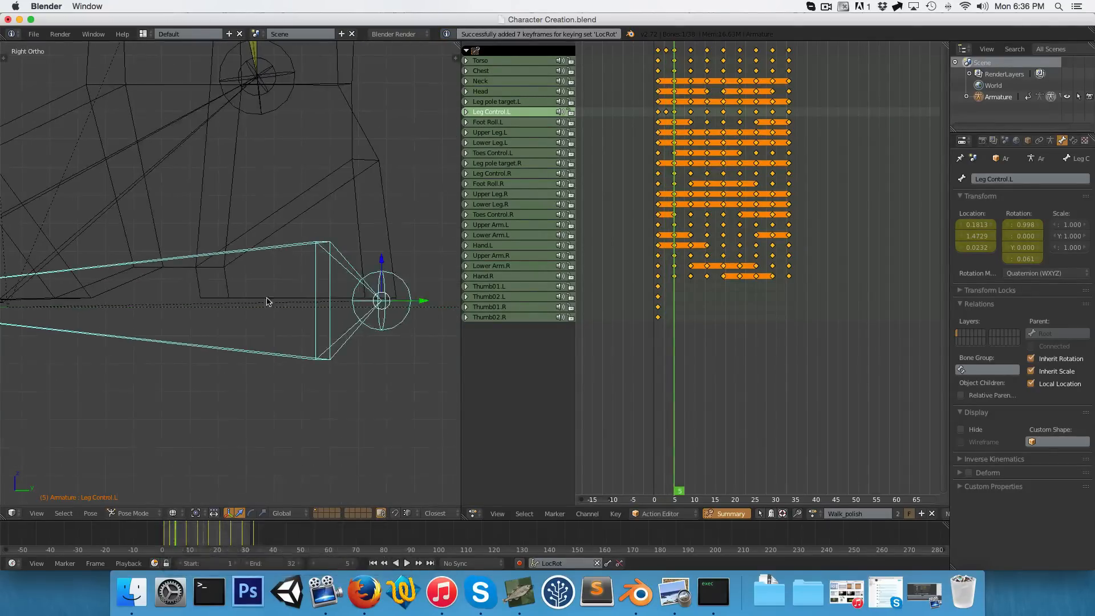
key("g")
key("z")
left_click(280, 312)
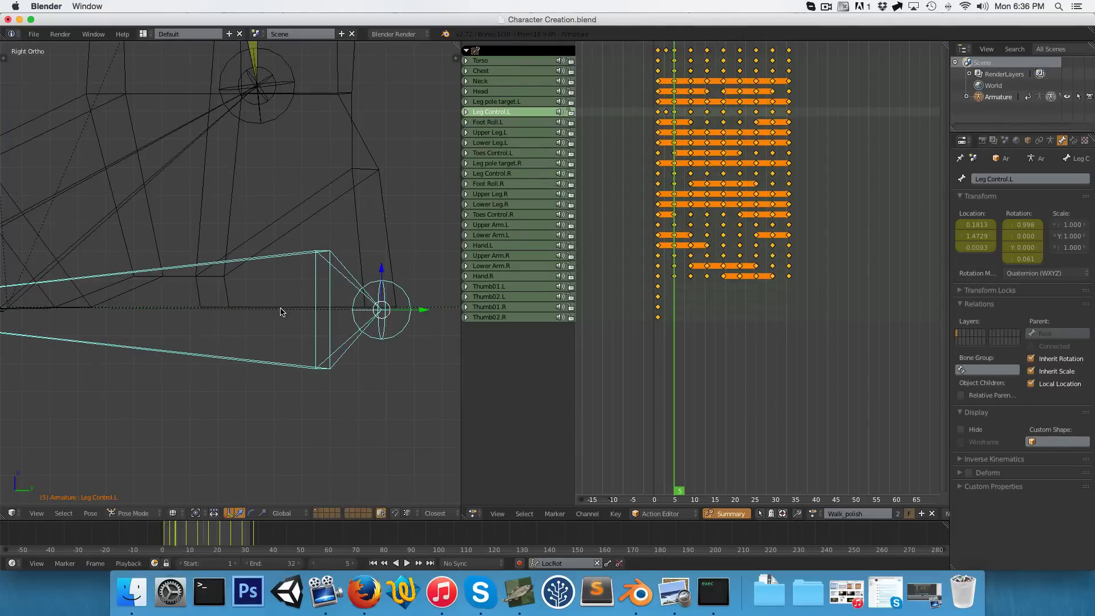
key("i")
At frame 8, lower Leg Control.L along Z to about -0.0036 and insert a LocRot keyframe
key("Right")
key("Right")
key("Right")
middle_click_drag(281, 307, 245, 301, "shift")
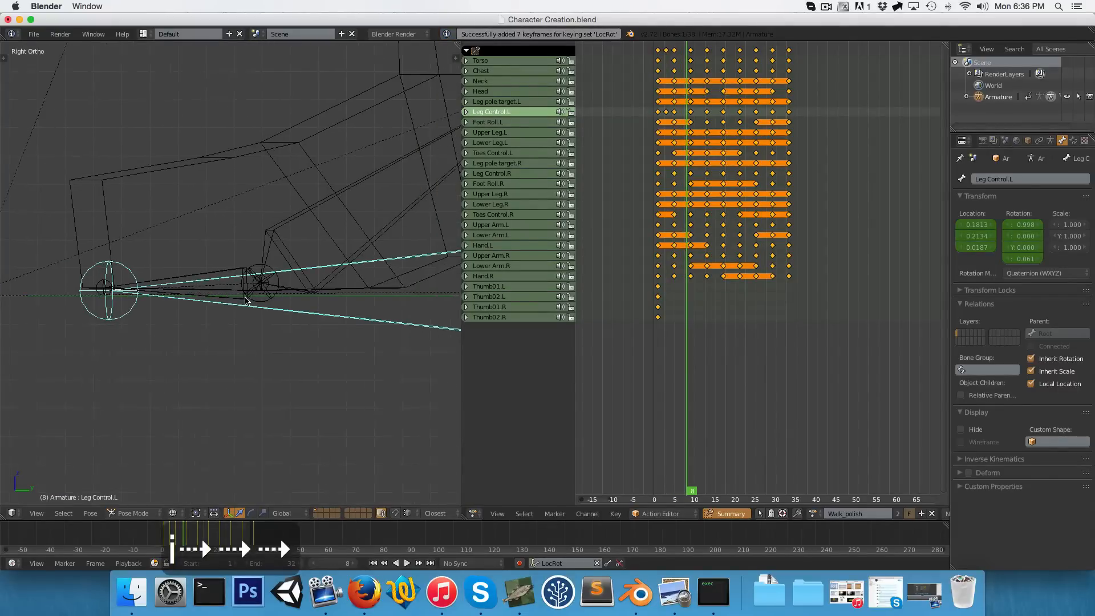
key("g")
key("z")
left_click(253, 298)
key("z")
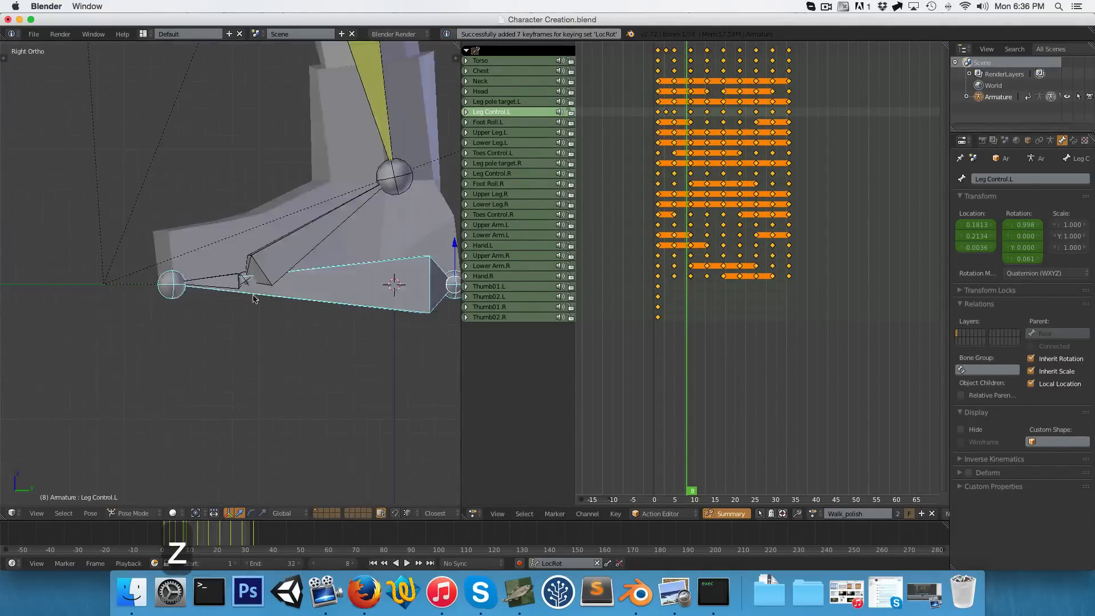
scroll(257, 297, "down", 4)
key("i")
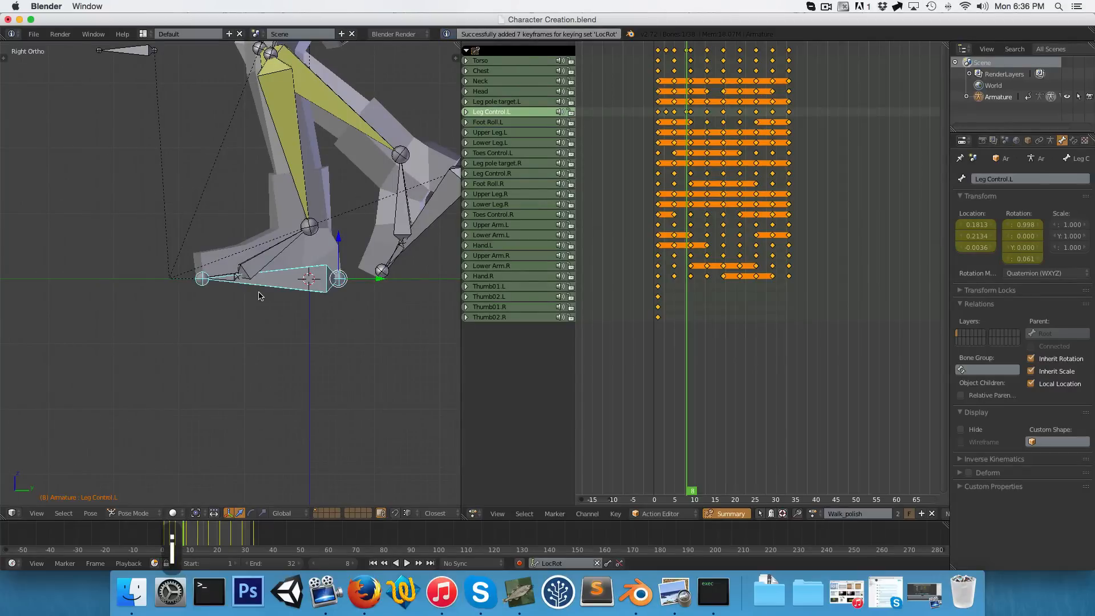
Delete the LocRot keyframe of Leg Control.L at frame 8
right_click(686, 114)
key("x")
left_click(687, 118)
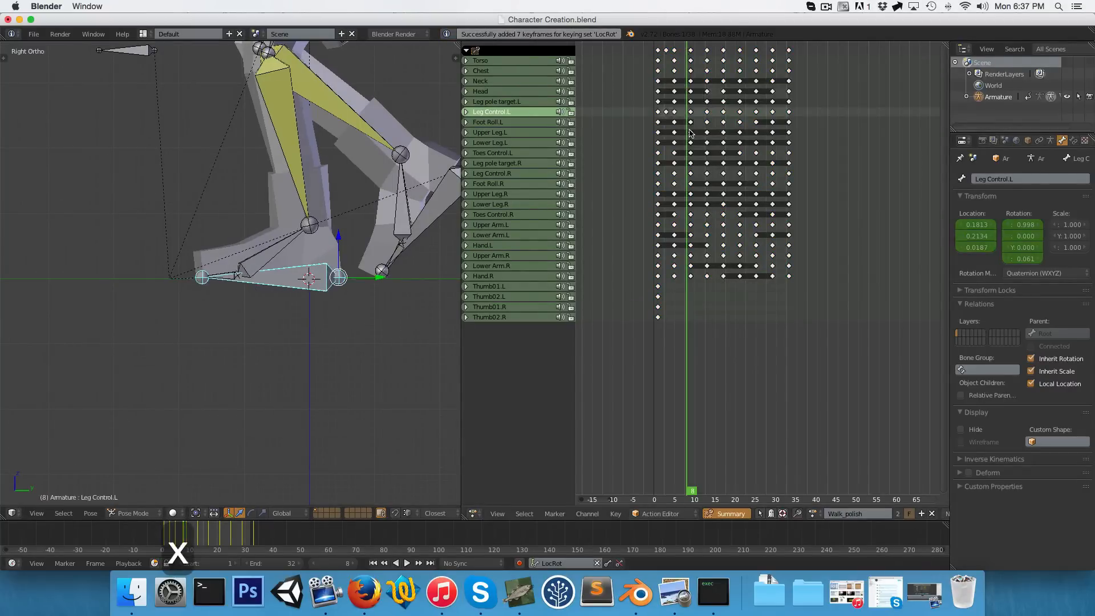
Move to frame 9 and display the left foot up close in wireframe
left_click(689, 129)
scroll(229, 274, "up", 4)
key("z")
middle_click_drag(297, 282, 144, 279, "shift")
key("g")
key("z")
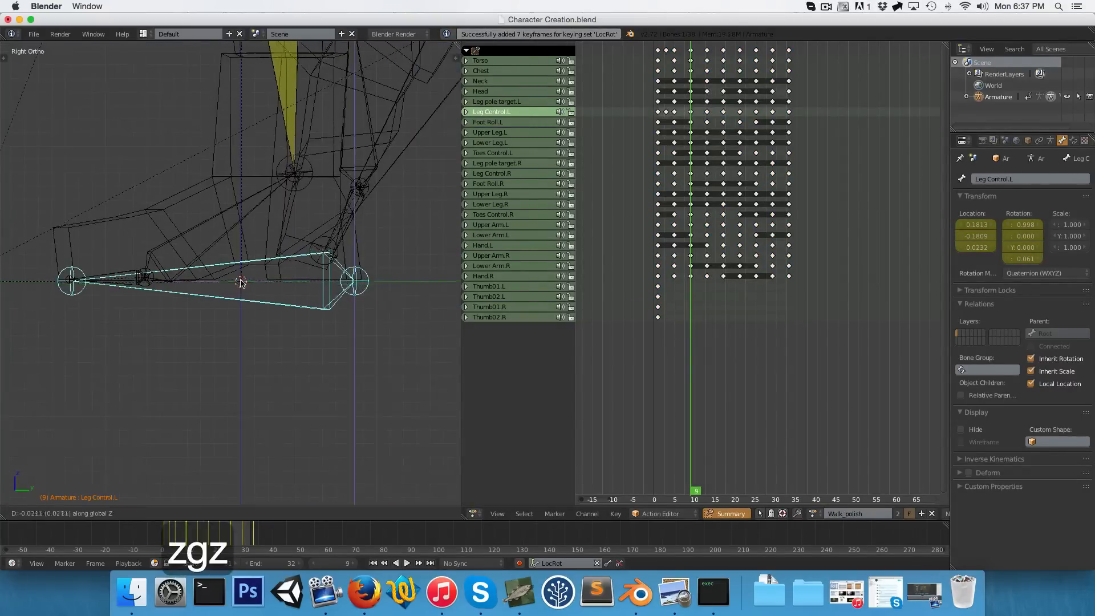
right_click(241, 278)
At frame 9, rotate Foot Roll.L slightly, to a quaternion X of about 0.017
right_click(254, 216)
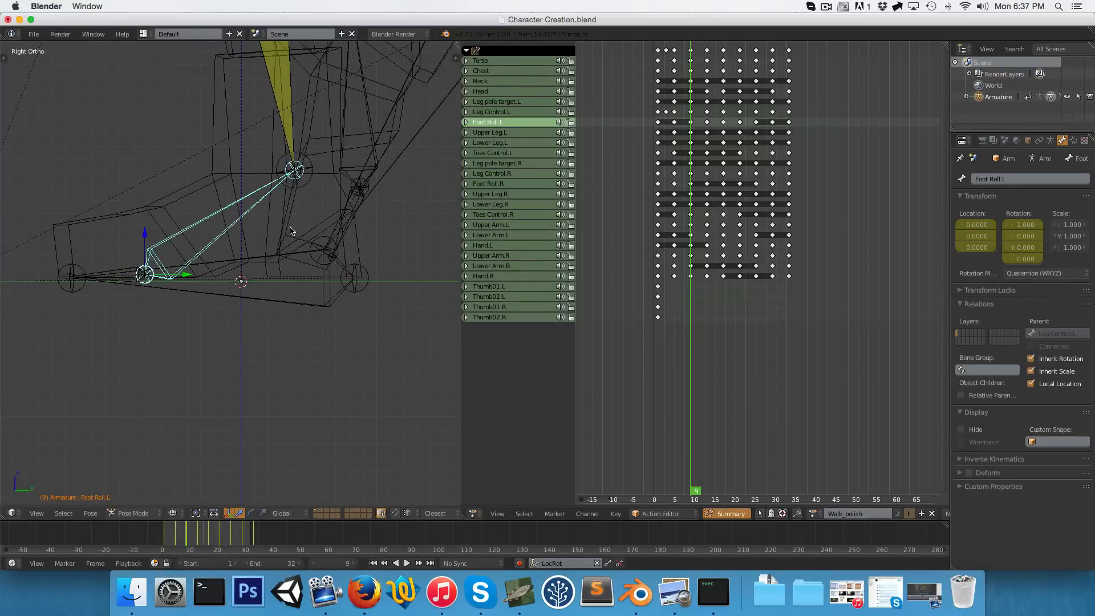
key("r")
left_click(270, 284)
Lower Leg Control.L along Z to the ground at frame 9 and insert LocRot keyframes for it and Foot Roll.L
right_click(266, 296)
key("g")
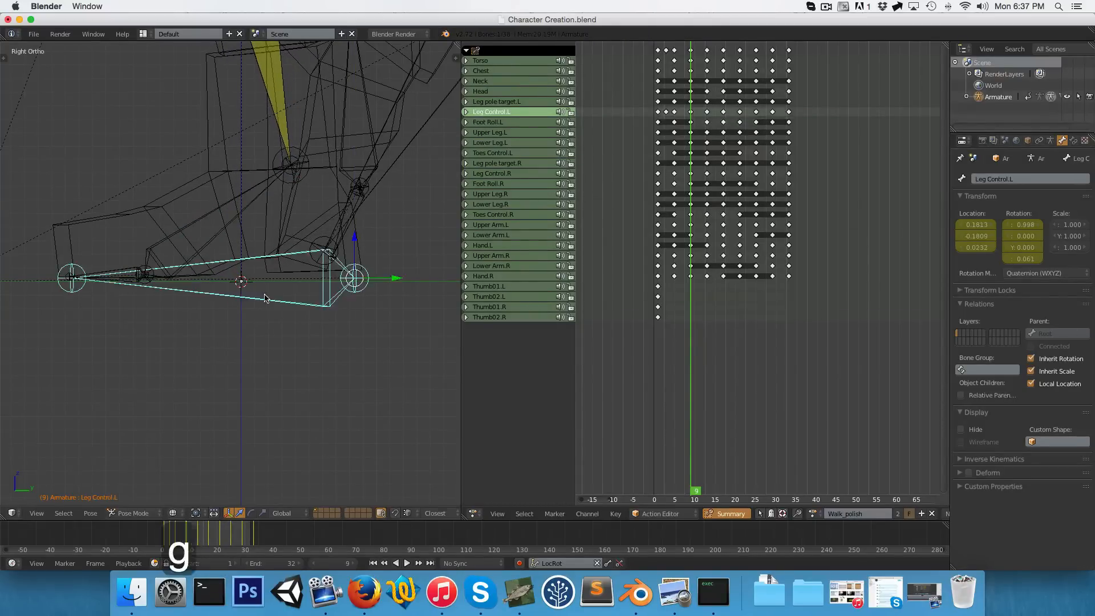
key("z")
right_click(231, 230, "shift")
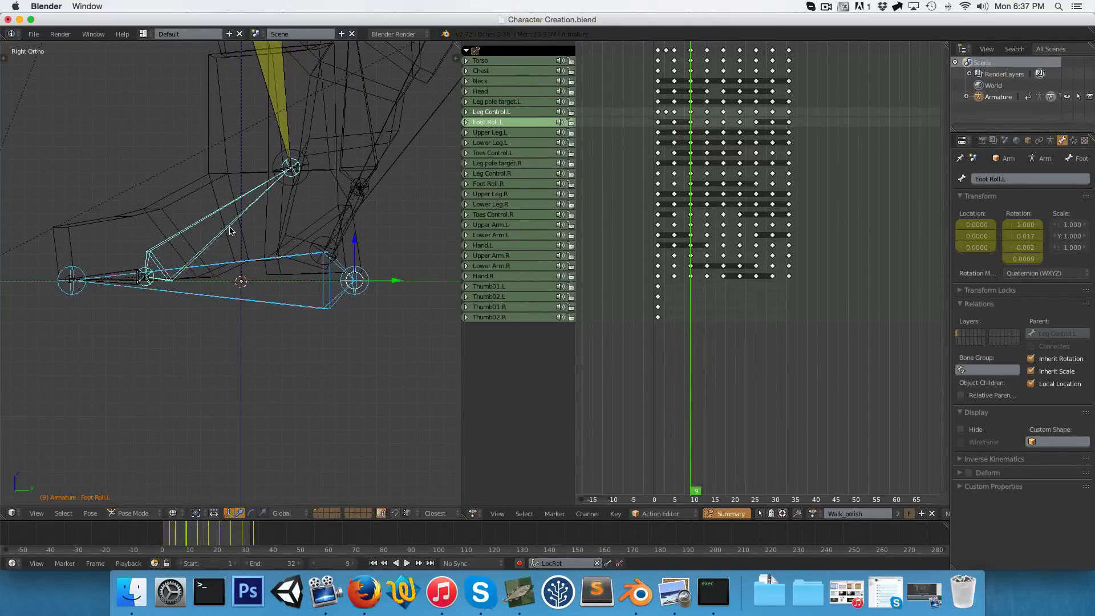
key("i")
At frame 13, lower Leg Control.L along Z to a location of about 0.0031
key("Right")
key("Right")
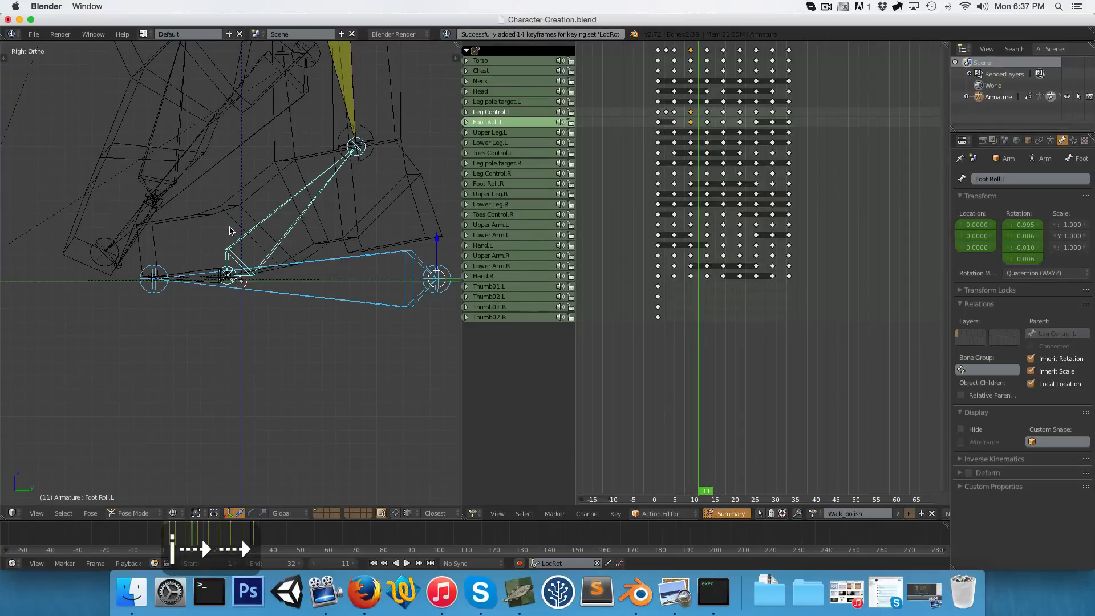
key("Right")
key("Right")
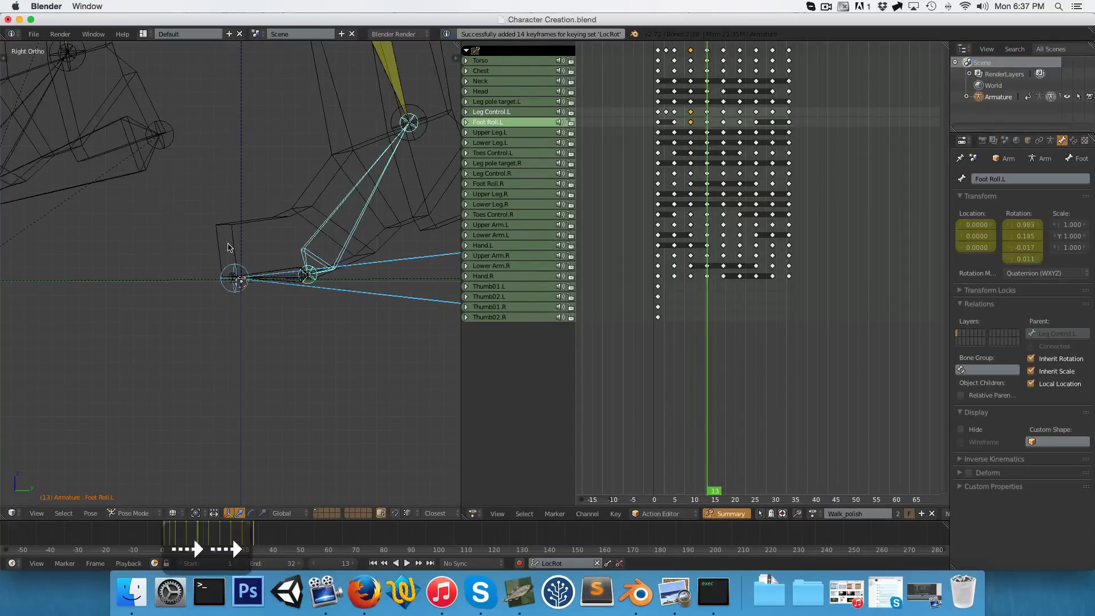
key("z")
scroll(213, 303, "up", 2)
key("z")
right_click(314, 295)
key("g")
key("z")
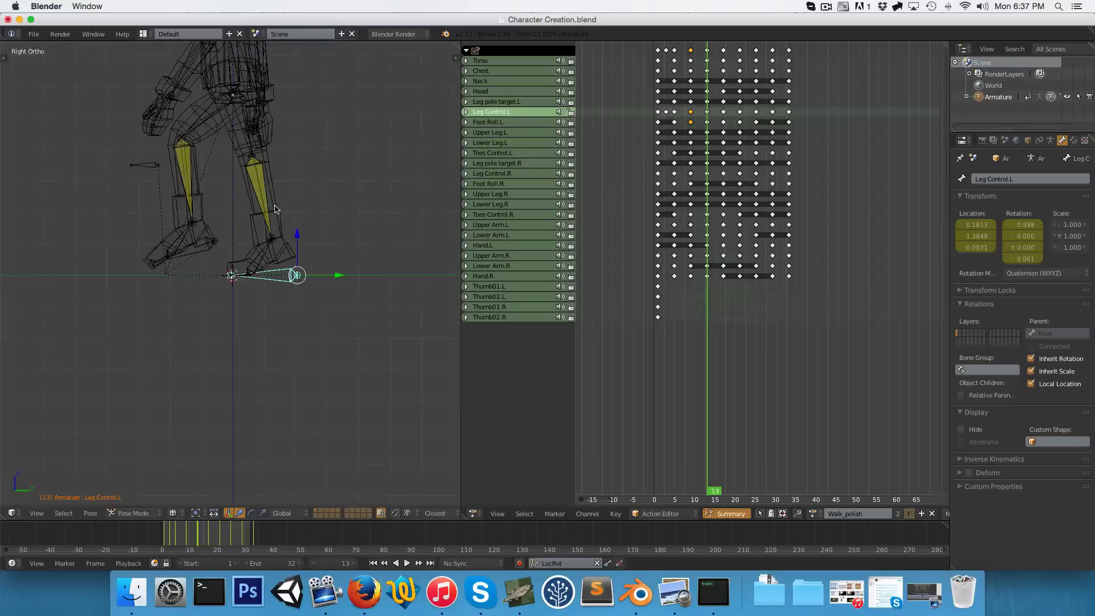
Rotate Foot Roll.L slightly at frame 13 and insert LocRot keyframes for it and Leg Control.L
key("z")
right_click(260, 257)
scroll(239, 199, "up", 4)
key("r")
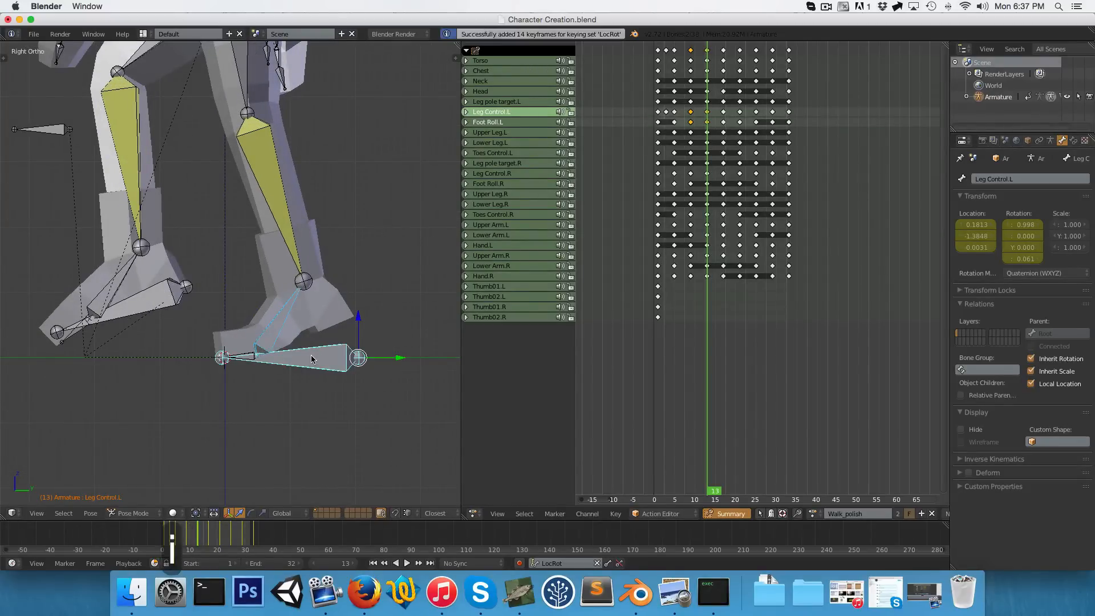
Step forward from frame 13 to frame 34 to check the feet against the ground
key("Right")
key("Right")
key("Right")
key("Right")
key("Right")
key("Right")
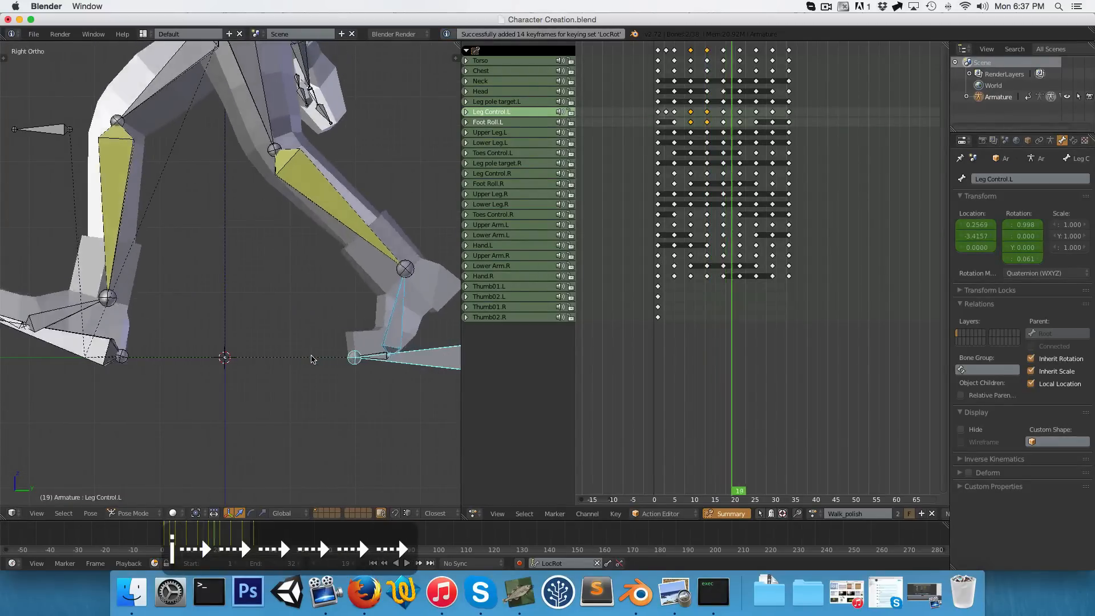
key("Right")
key("Right")
key("Right")
key("Right")
key("Right")
key("Right")
key("Right")
key("Right")
key("Right")
key("Right")
key("Right")
key("Right")
key("Right")
key("Right")
key("Right")
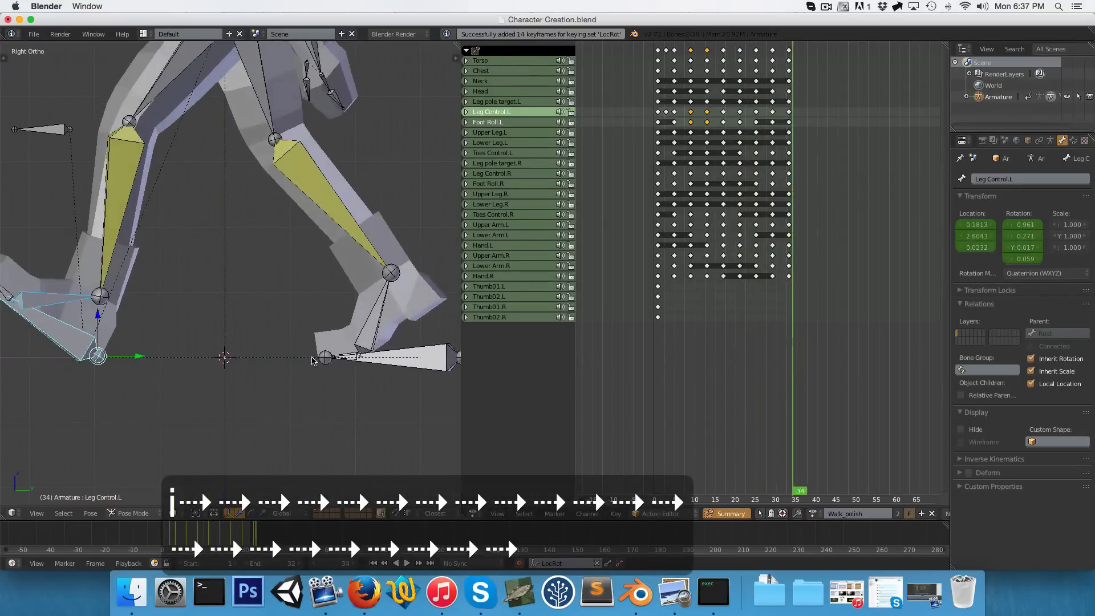
At frame 19, clear the rotation of Leg Control.R and rotate it -7 degrees about Z, checking it in front view
left_click_drag(717, 257, 723, 286)
middle_click_drag(203, 250, 406, 202, "shift")
key("Right")
key("Left")
key("Right")
key("Right")
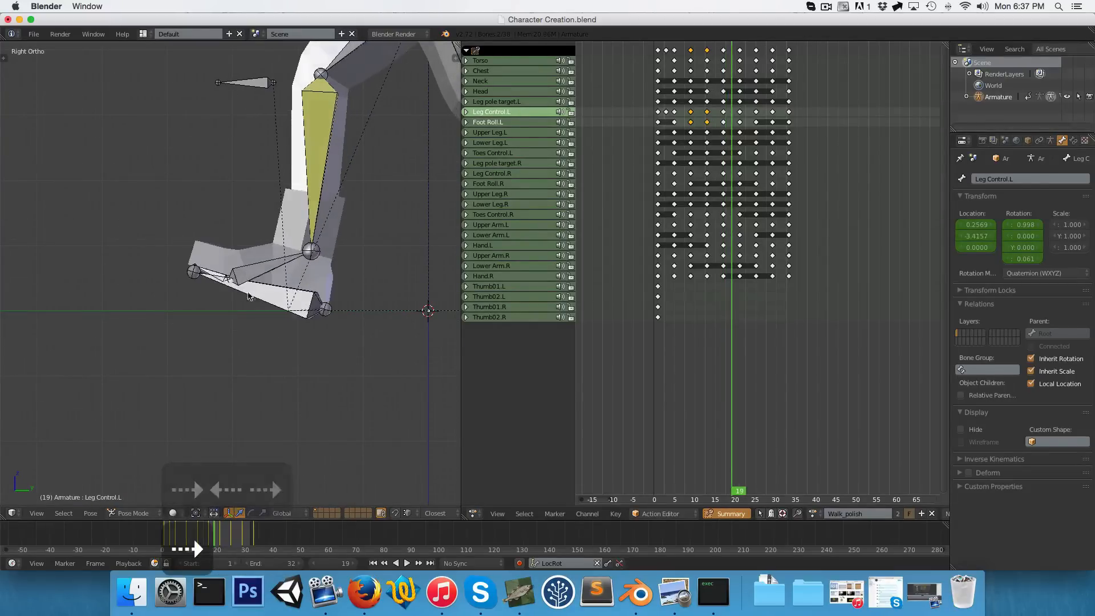
right_click(247, 293)
key("alt+r")
key("1")
type("rz")
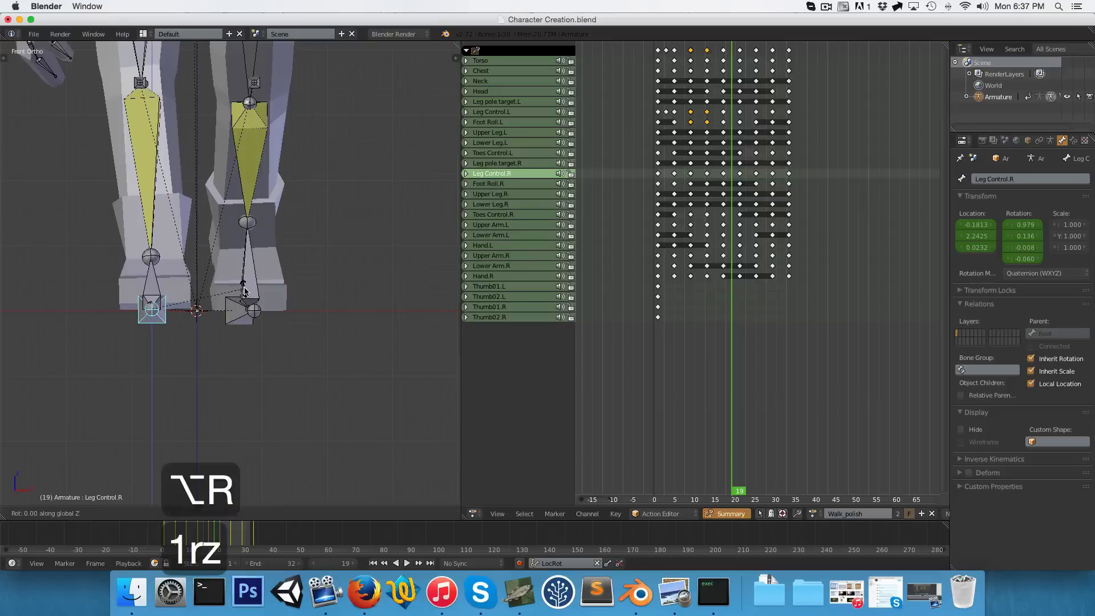
type("-7")
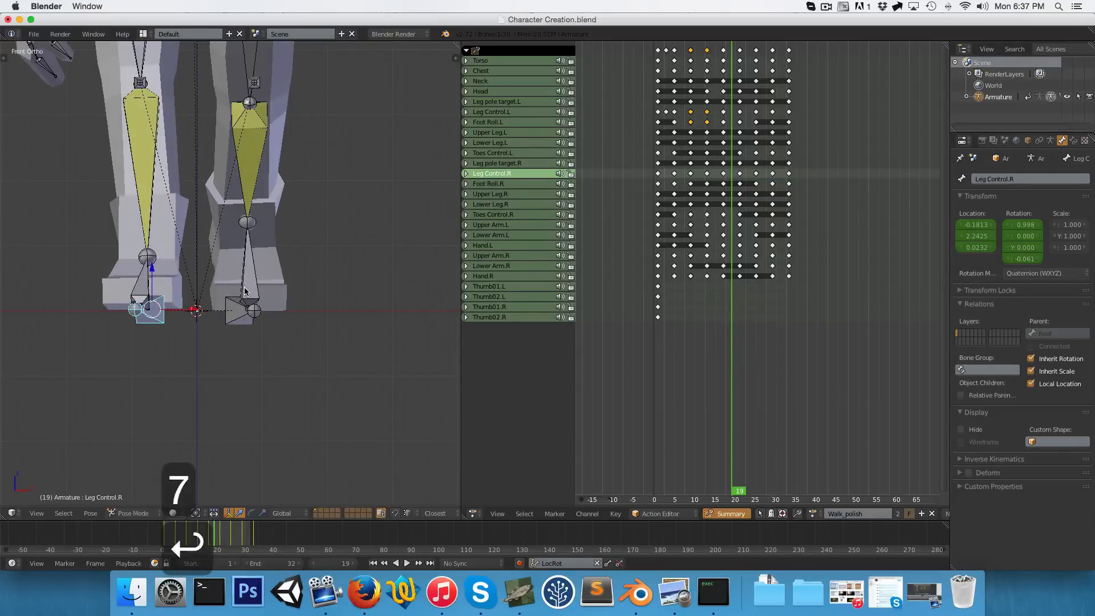
In side view, move Leg Control.R along Y to a location of about 1.8939 at frame 19
type("3z")
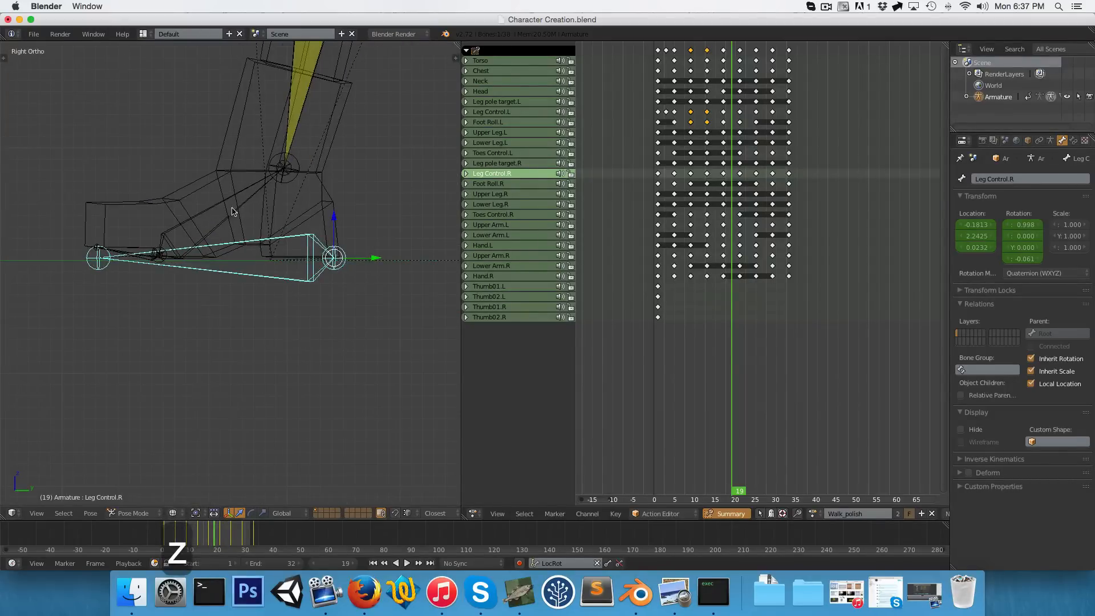
type("gy")
left_click(291, 260)
scroll(291, 260, "down", 3)
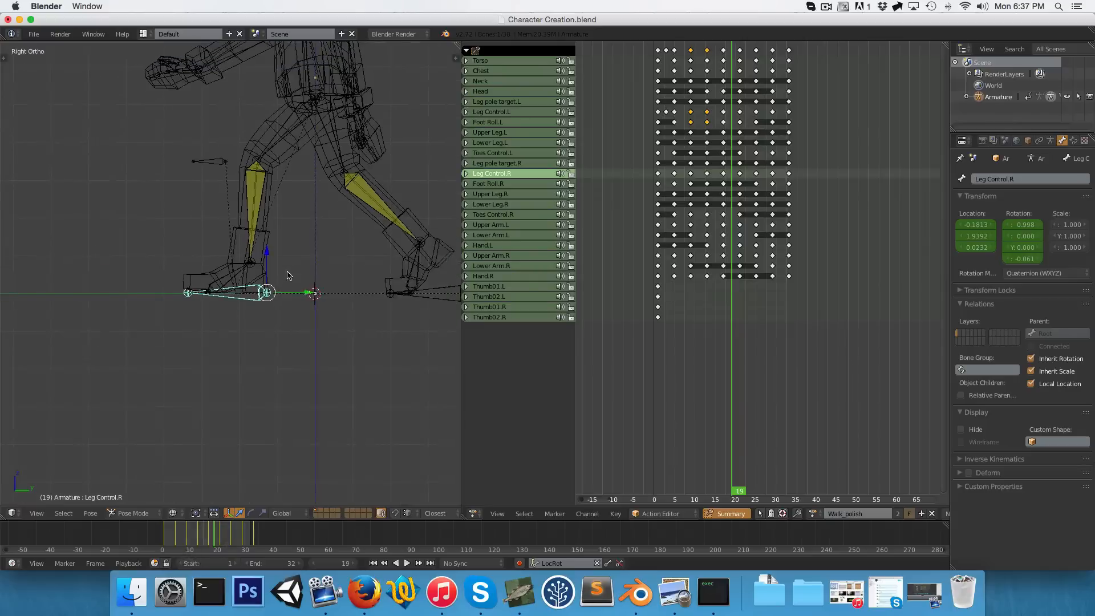
key("g")
key("y")
left_click(288, 276)
scroll(288, 276, "up", 5)
key("z")
key("z")
scroll(254, 296, "up", 5)
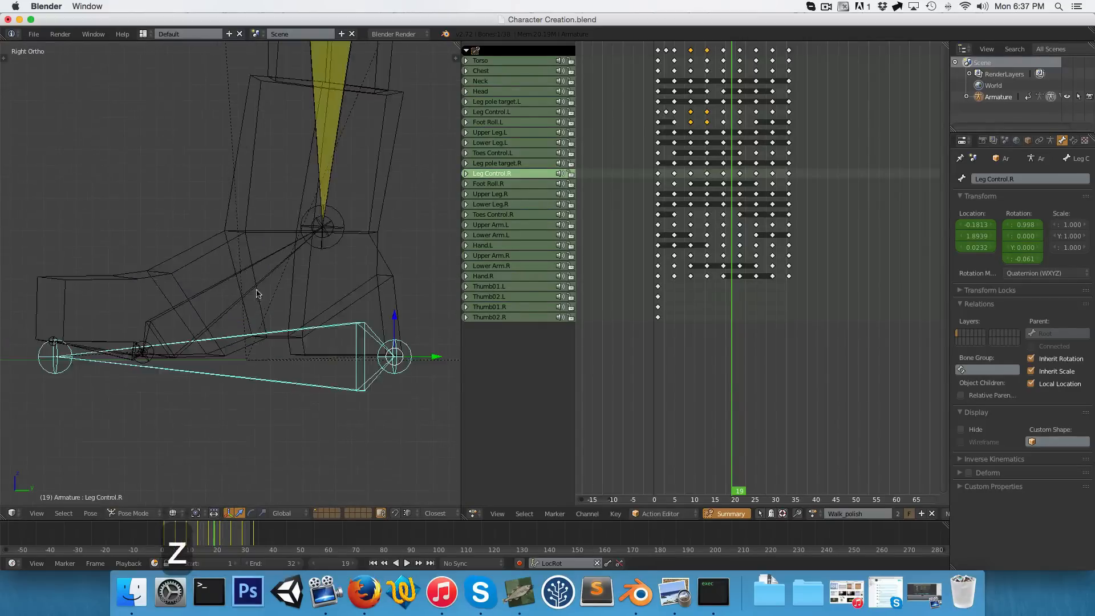
Lower Leg Control.R along Z to about -0.0133 and insert a LocRot keyframe at frame 19
key("g")
key("z")
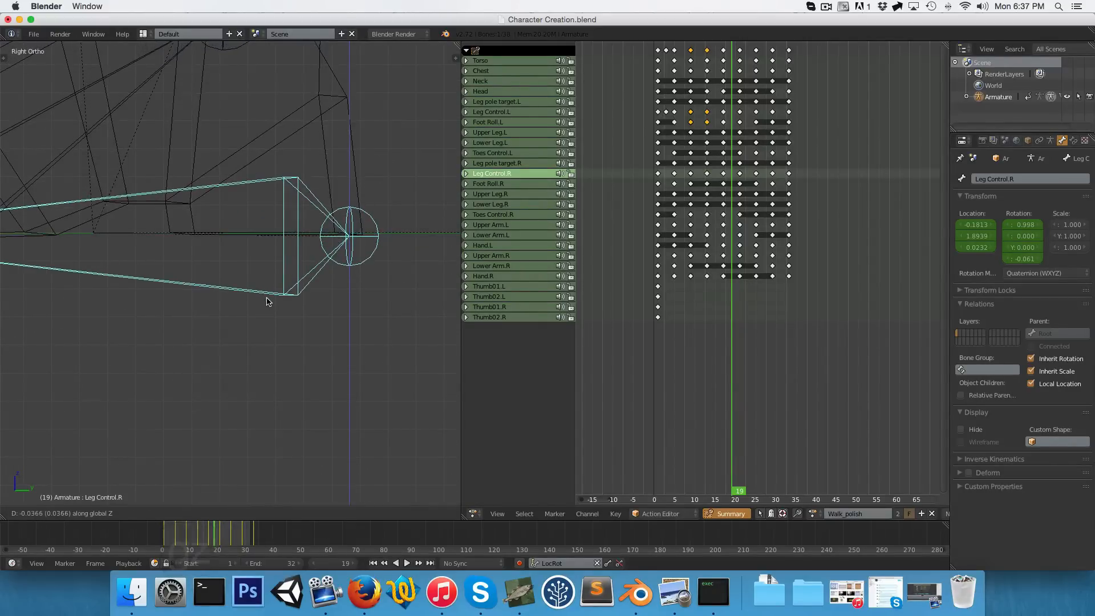
left_click(268, 299)
scroll(227, 257, "down", 4)
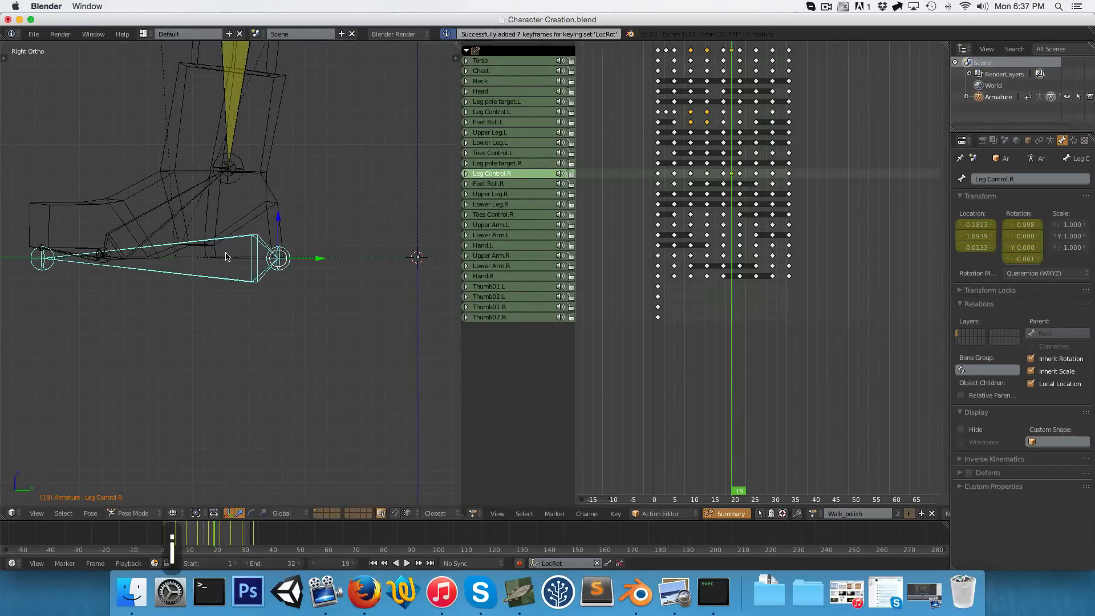
At frame 21, lower Leg Control.R along Z by about 0.0337 and insert a LocRot keyframe
key("Right")
key("Right")
key("Right")
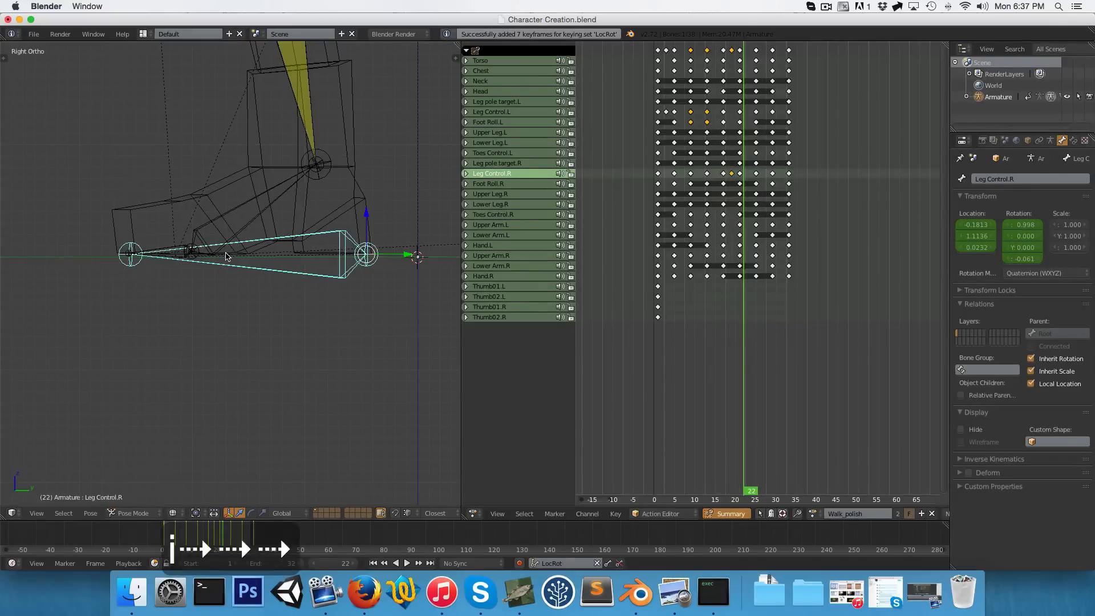
key("Left")
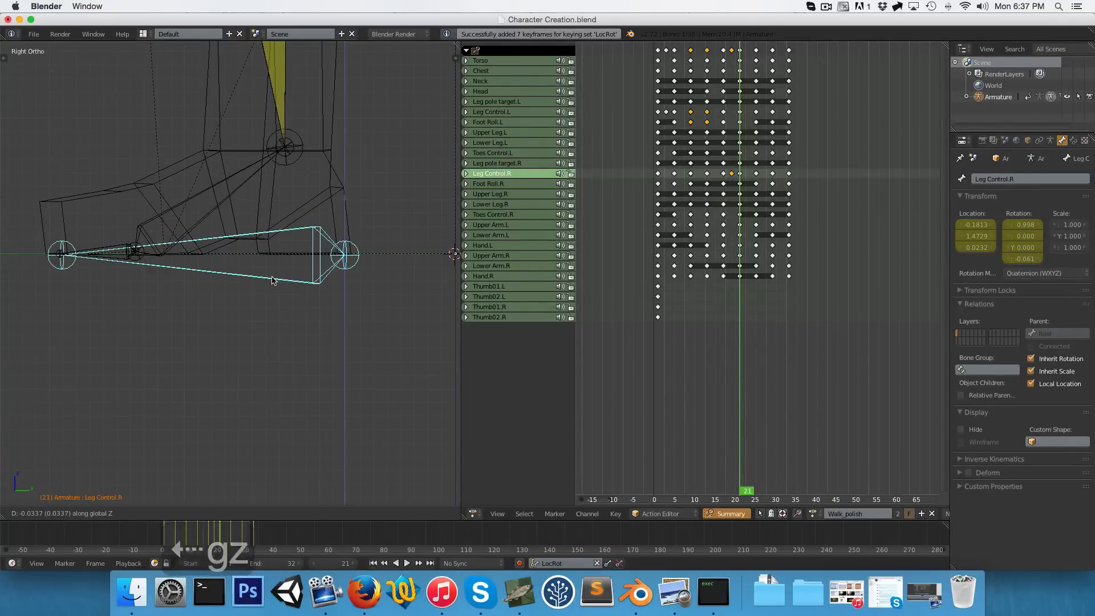
left_click(272, 280)
At frame 25, lower Leg Control.R along Z to a location of about -0.0060
key("Right")
key("Right")
key("Right")
key("Right")
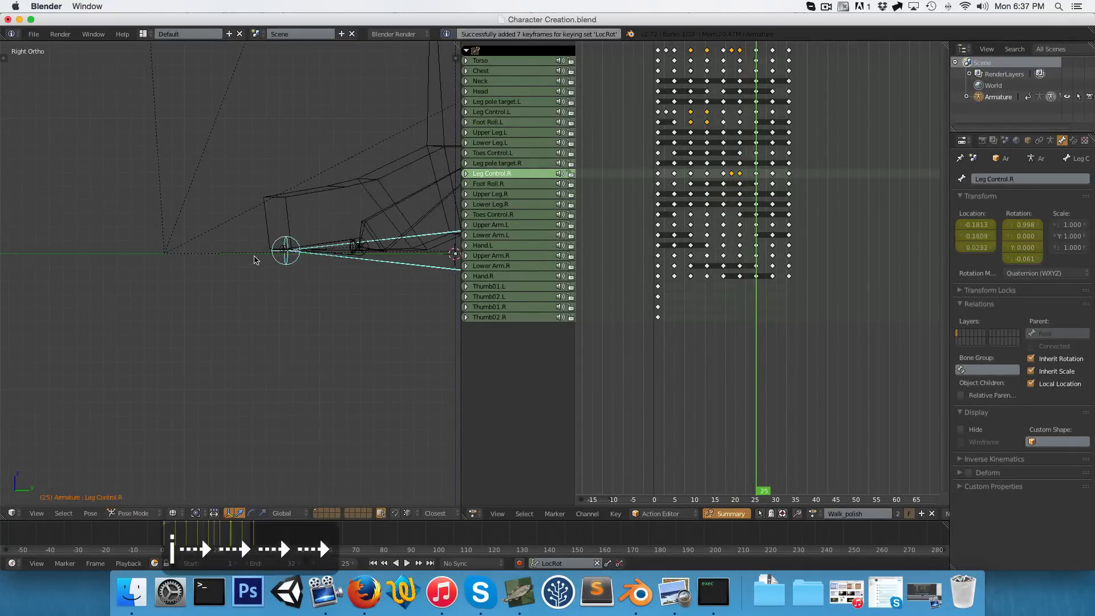
scroll(312, 274, "up", 2)
key("g")
key("z")
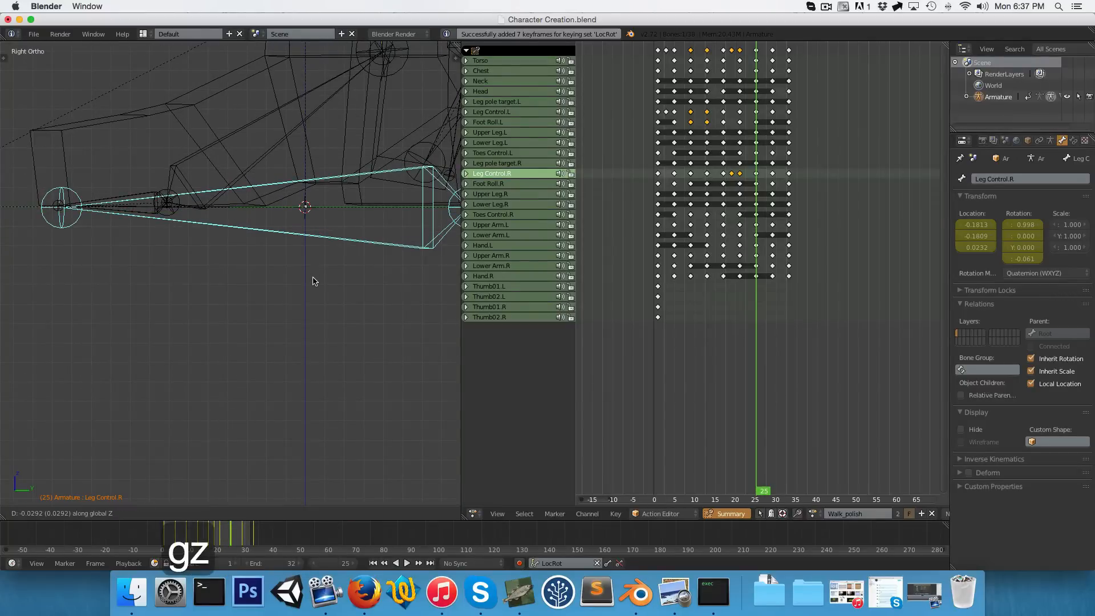
left_click(312, 277)
Rotate Foot Roll.R to a quaternion X of about 0.016 and insert LocRot keyframes for it and Leg Control.R at frame 25
scroll(301, 189, "down", 2)
key("z")
middle_click_drag(178, 94, 228, 118)
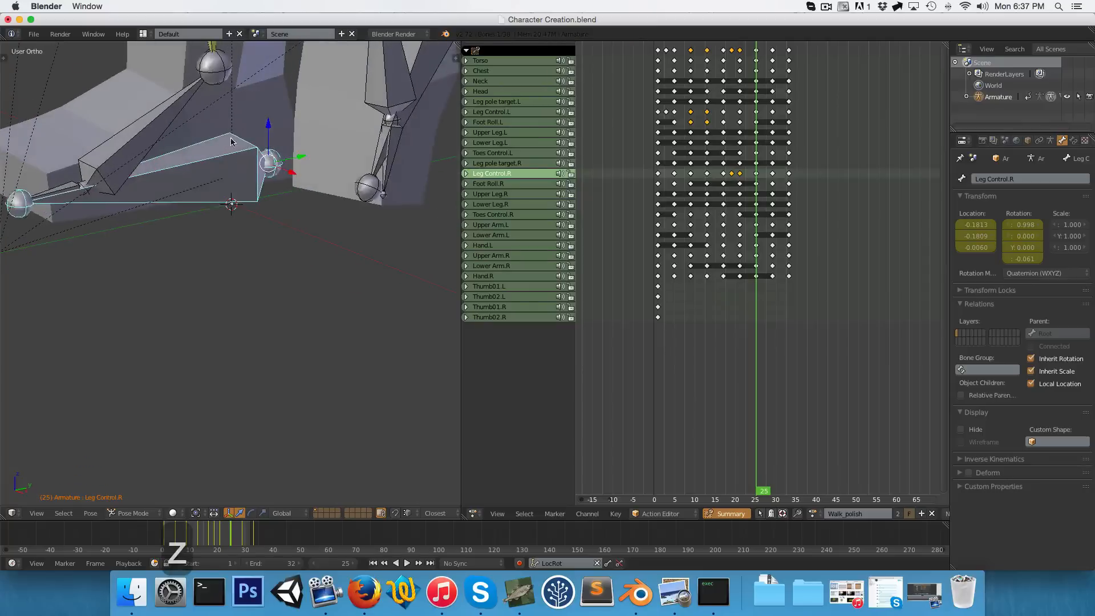
right_click(167, 115)
key("3")
key("r")
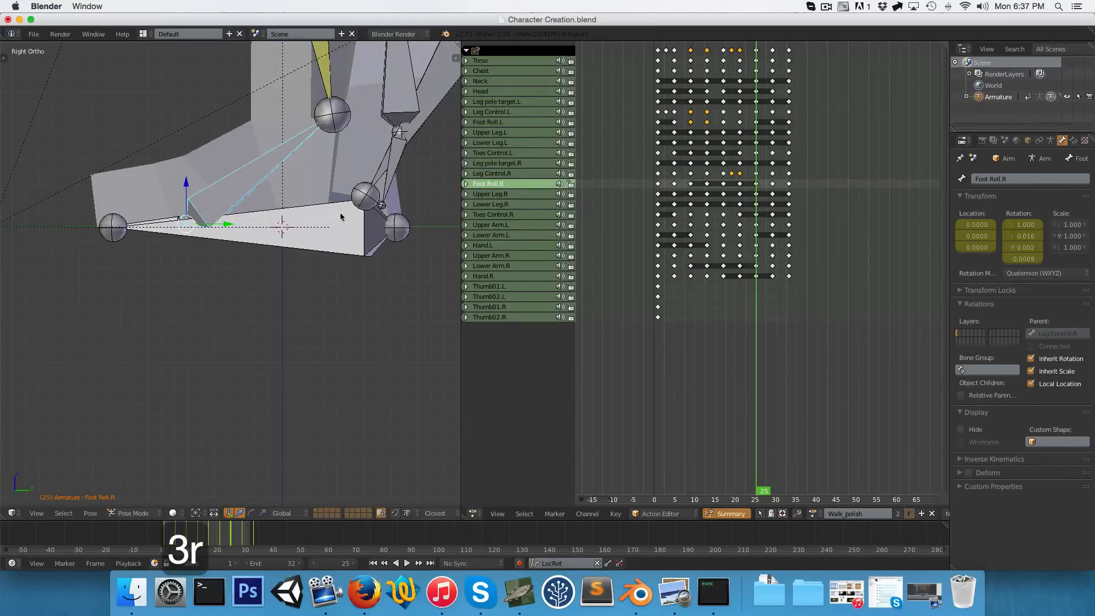
right_click(284, 229)
middle_click_drag(226, 232, 254, 248)
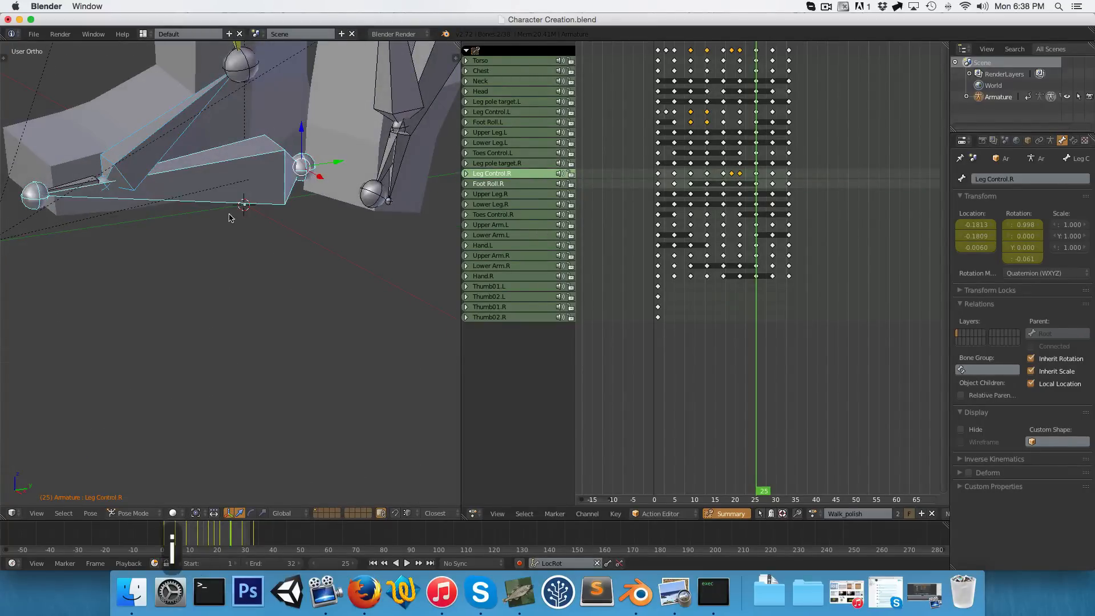
key("i")
At frame 29, lower Leg Control.R along Z to about 0.0002 and insert LocRot keyframes for it and Foot Roll.R
key("3")
key("Right")
key("Right")
key("Right")
key("Right")
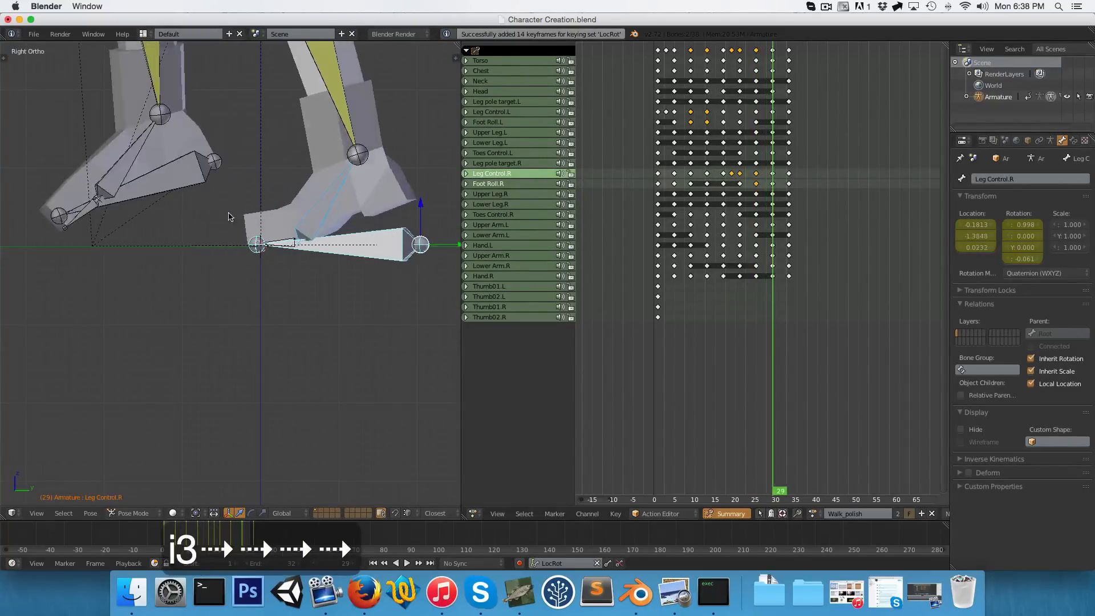
key("z")
scroll(182, 194, "up", 5)
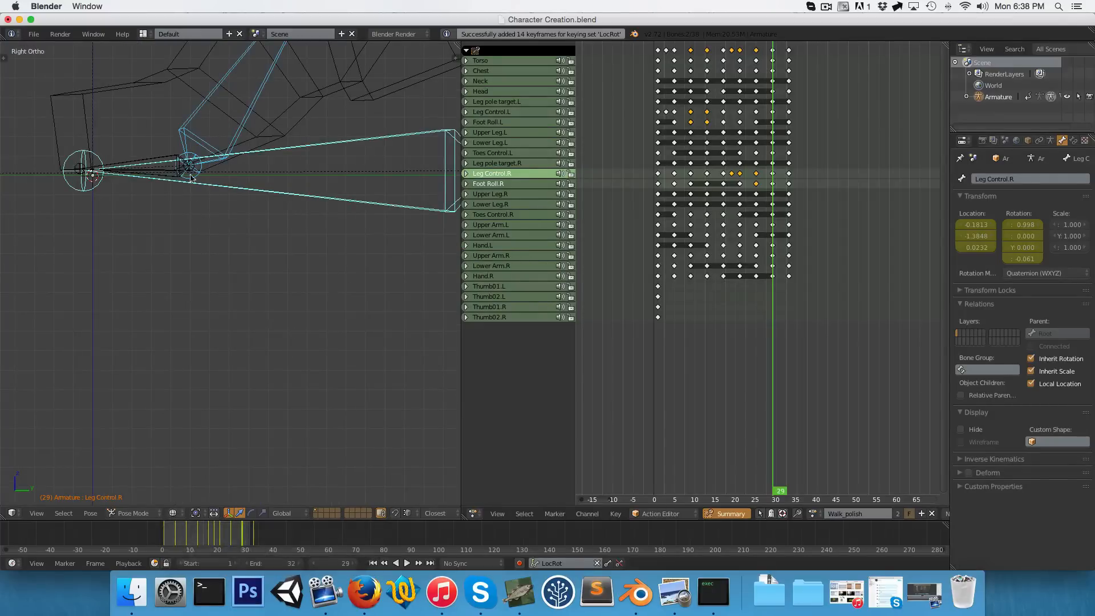
key("g")
key("z")
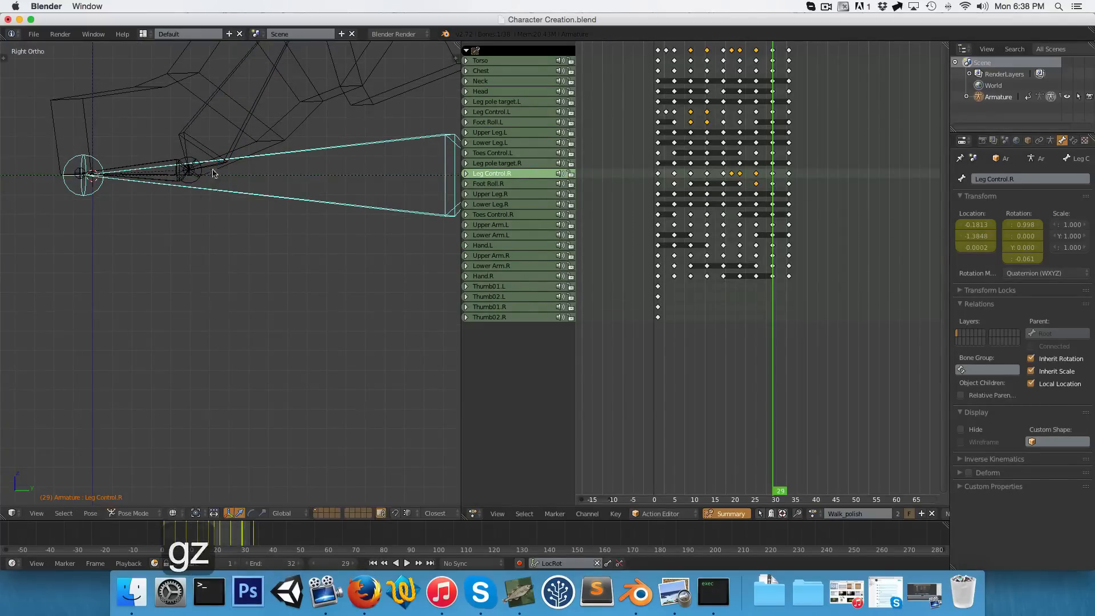
scroll(215, 174, "down", 4)
key("a")
right_click(239, 268)
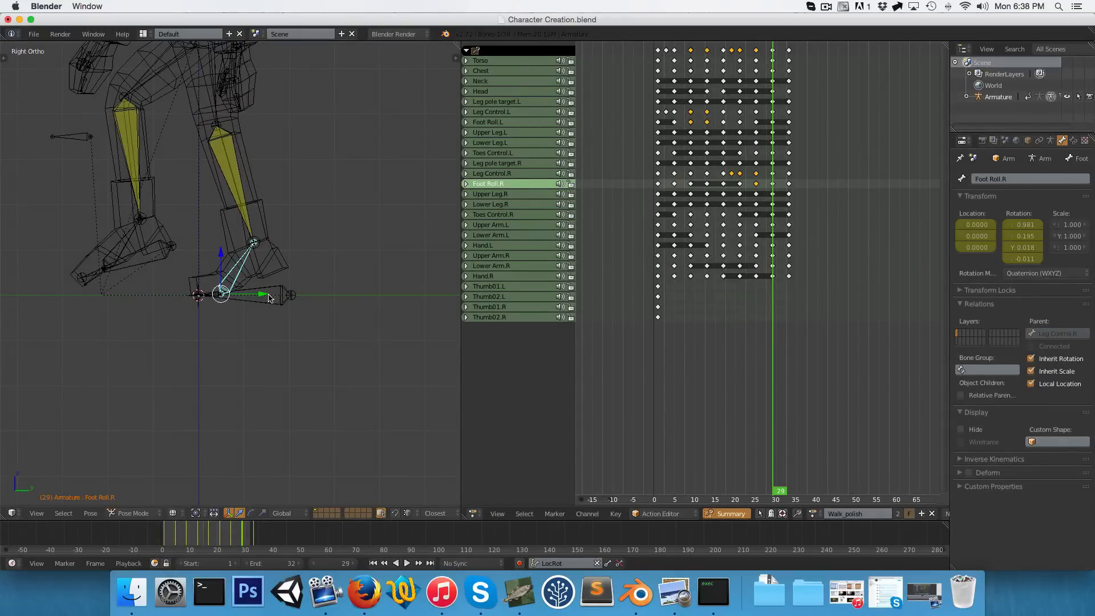
Move to frame 33, deselect all bones and switch the viewport to textured display
key("Right")
key("Right")
key("Right")
key("Right")
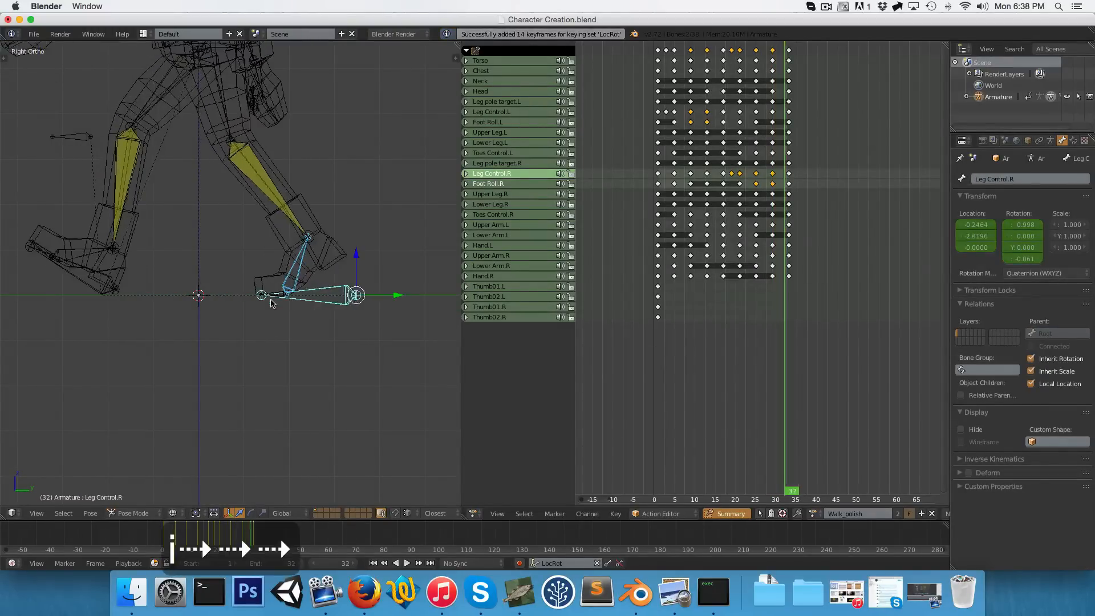
key("a")
key("alt+z")
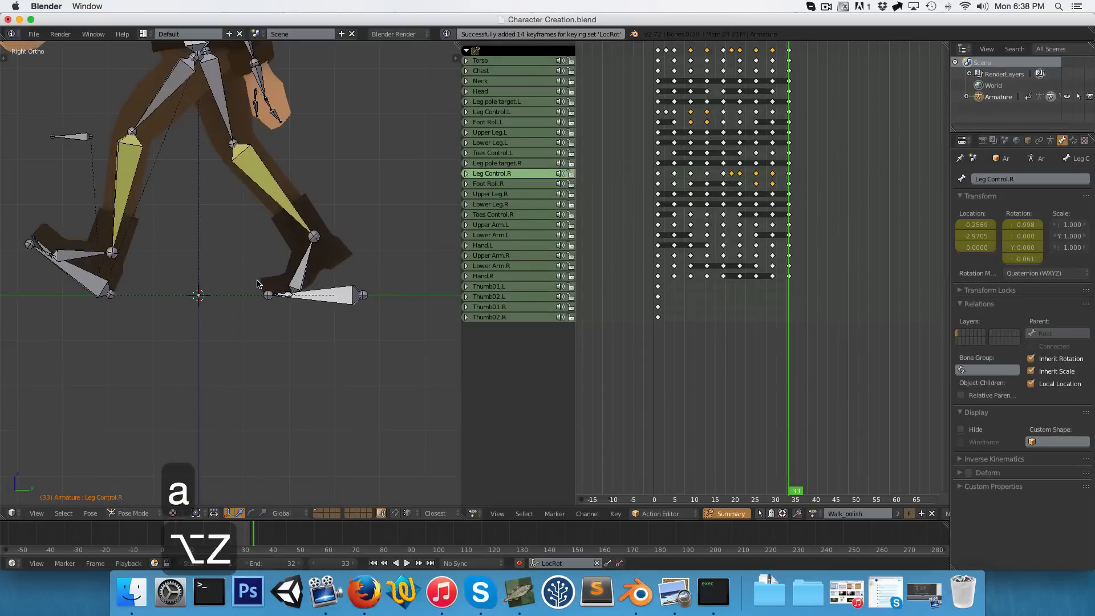
Play back the walk cycle and examine both feet's contact with the ground up close
key("alt+a")
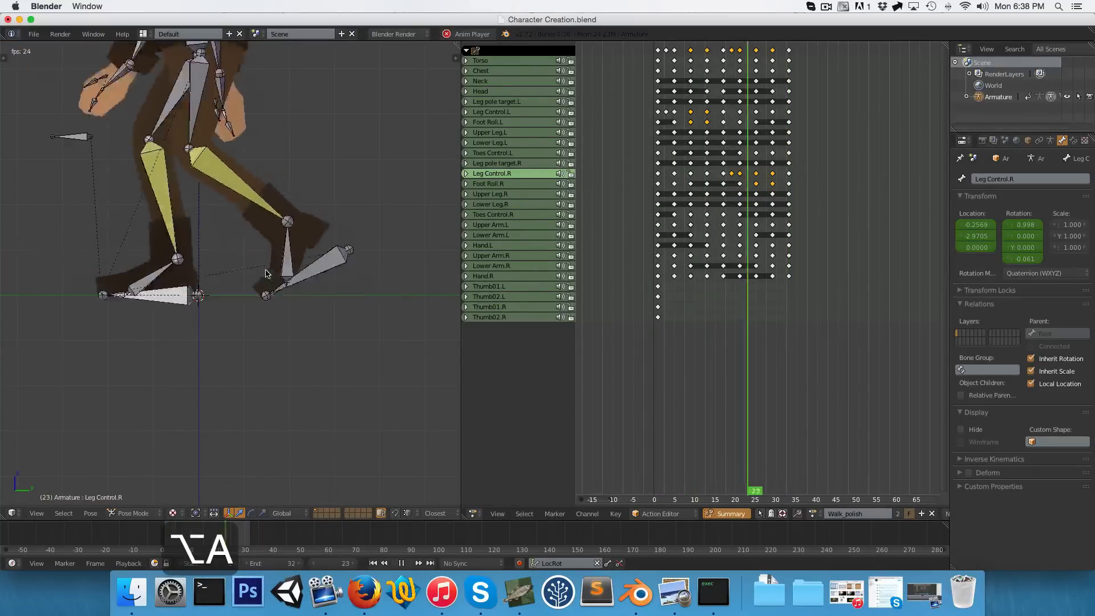
middle_click_drag(160, 279, 276, 308, "shift")
scroll(228, 309, "up", 3)
middle_click_drag(137, 308, 115, 279, "shift")
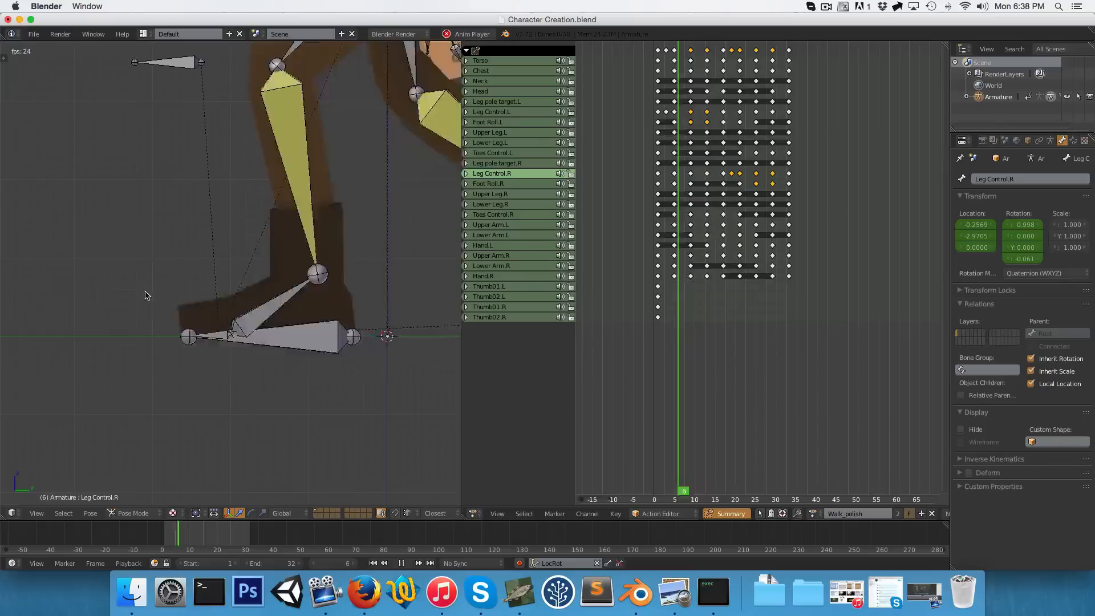
key("alt+a")
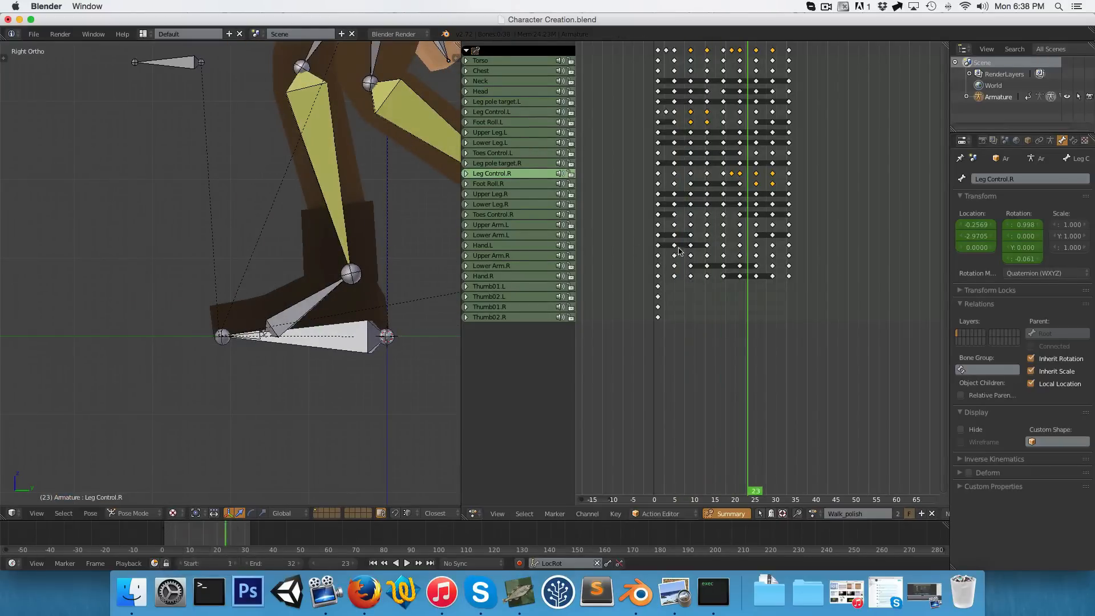
left_click(657, 258)
key("alt+a")
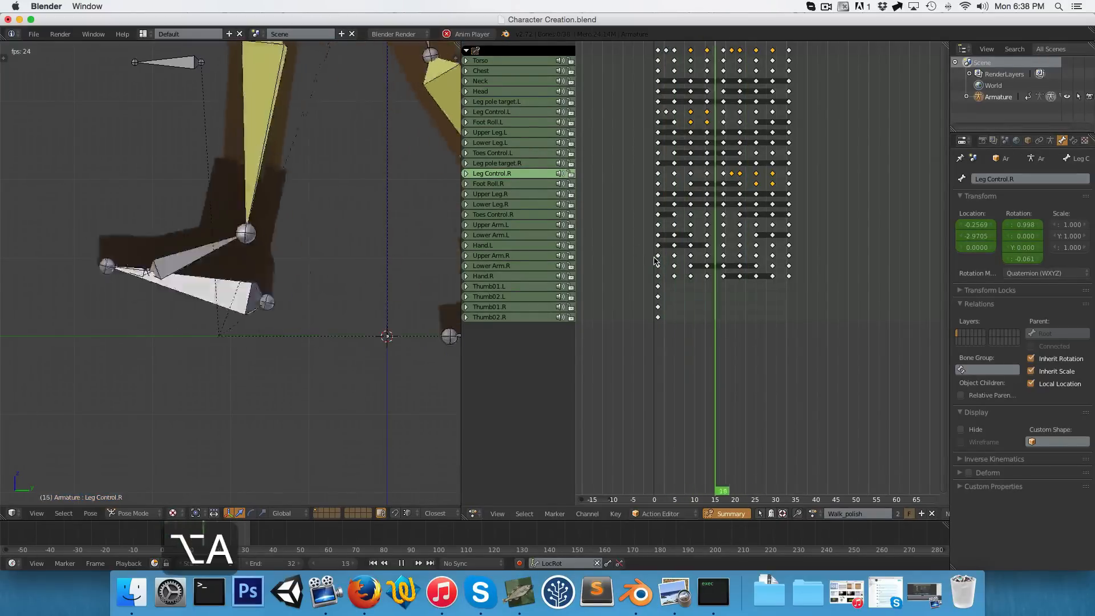
key("Escape")
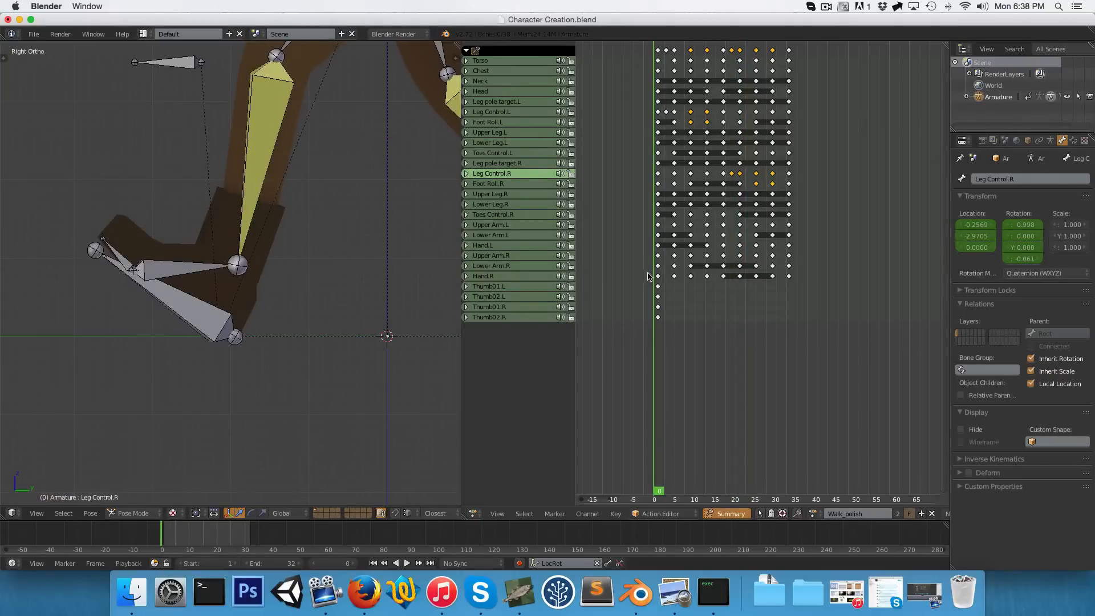
At frame 1, in solid display, rotate Toes Control.L to a quaternion X of about 0.046, key it and duplicate the keyframe to frame 33
key("z")
scroll(70, 264, "up", 3)
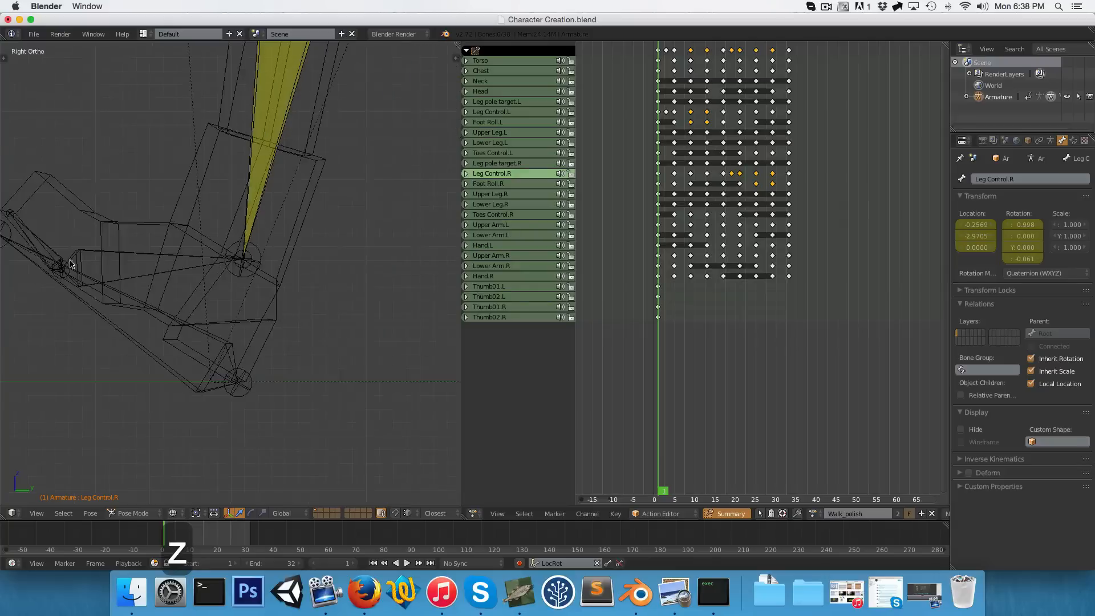
scroll(159, 243, "up", 4)
key("z")
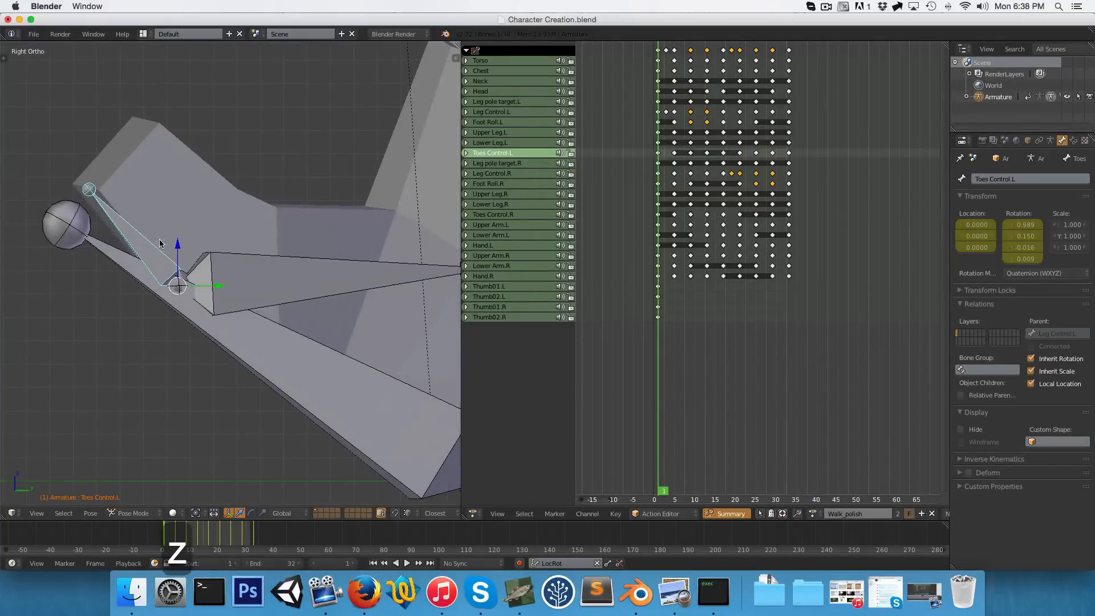
key("r")
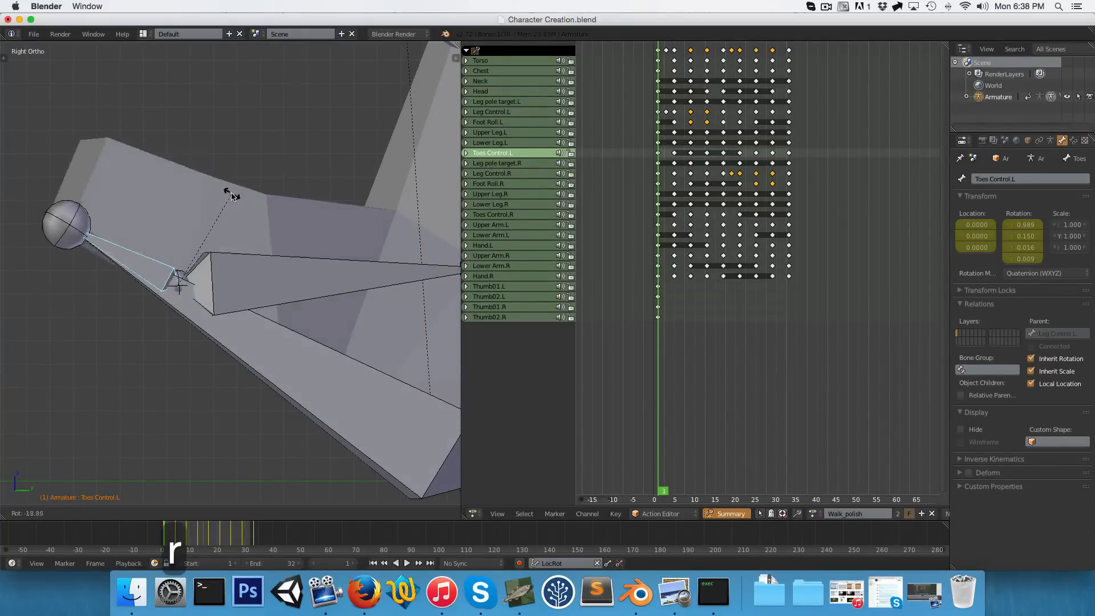
right_click(230, 193)
key("alt+r")
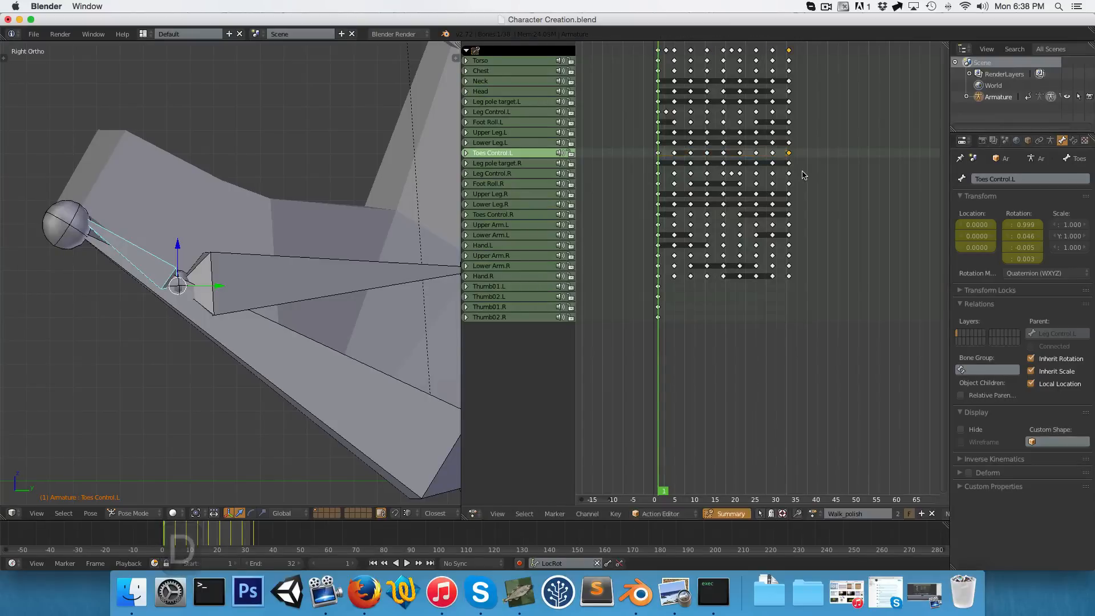
Copy the Toes Control.L pose and paste it flipped onto Toes Control.R at frame 17, inserting LocRot keyframes
left_click_drag(804, 175, 654, 194)
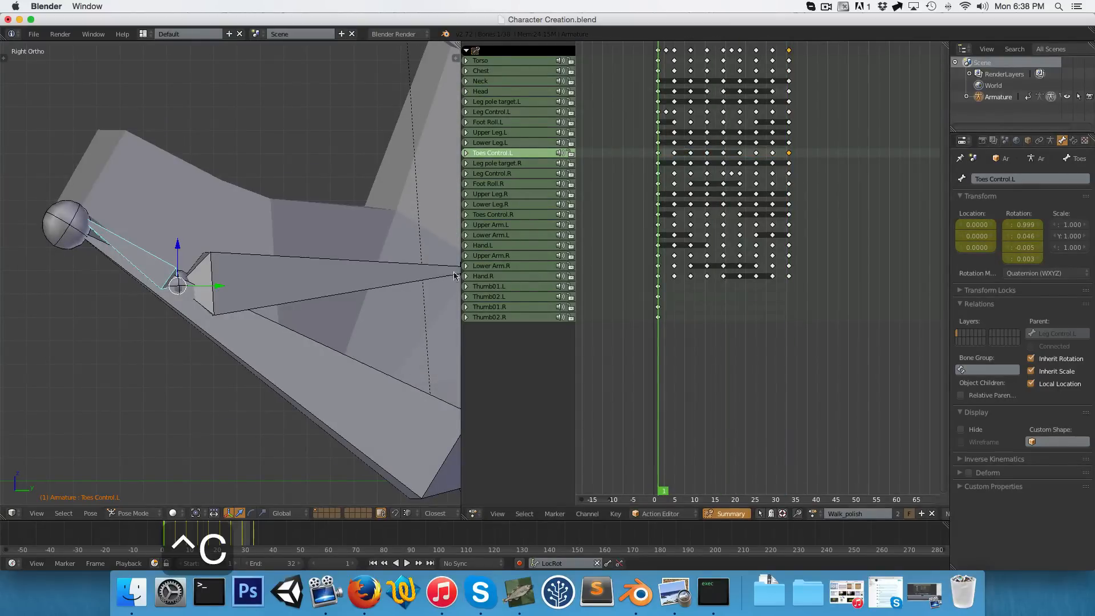
left_click_drag(715, 244, 724, 239)
scroll(367, 269, "down", 3)
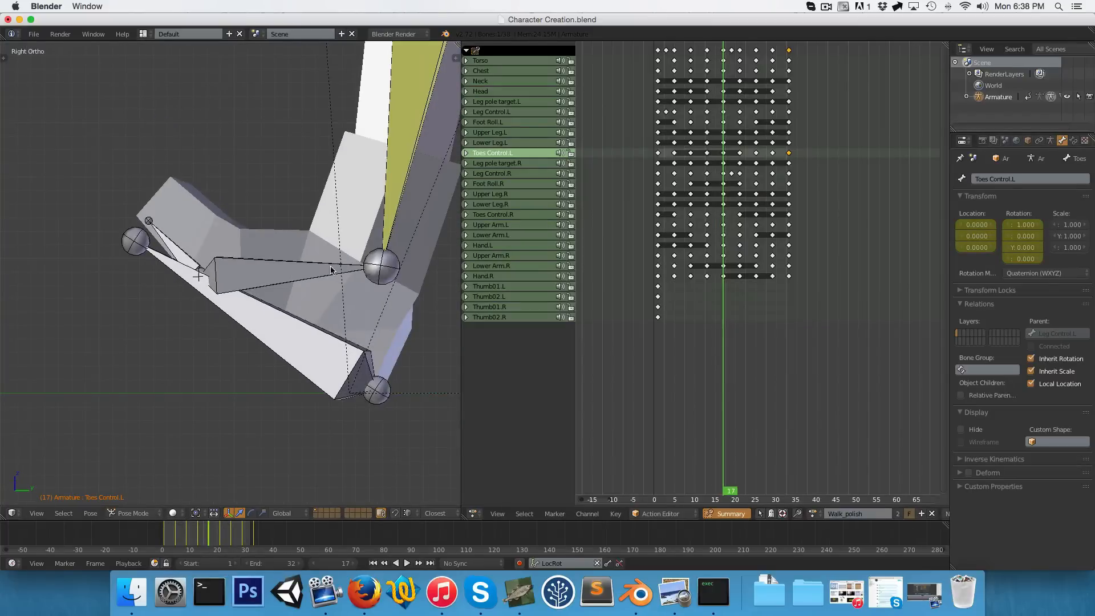
key("ctrl+shift+v")
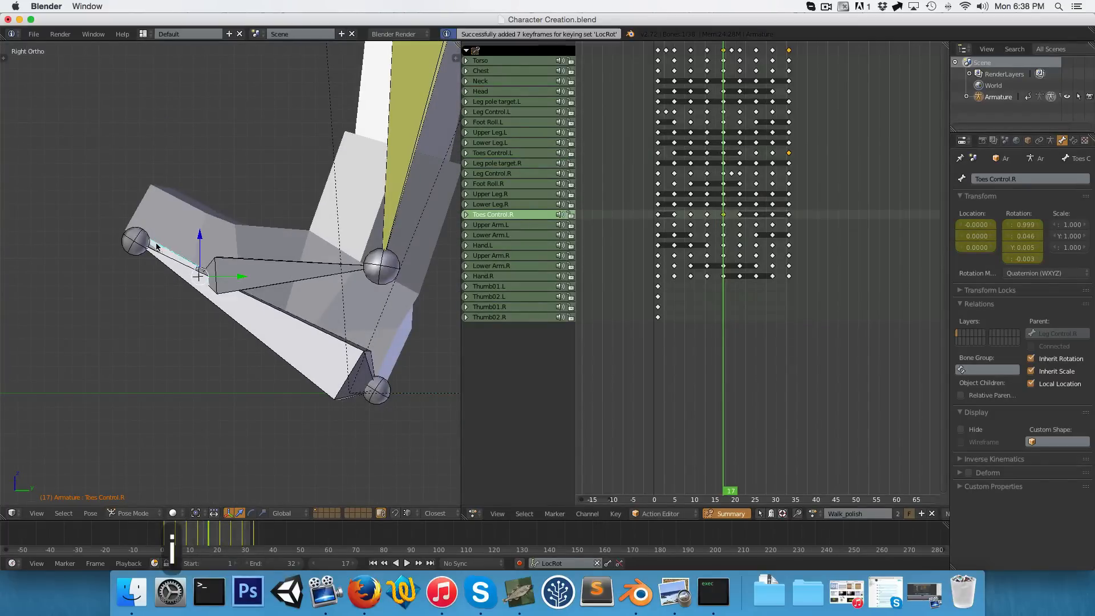
Play the animation in Object Mode with the armature hidden and examine the walk of the bare mesh
left_click_drag(749, 272, 644, 278)
key("alt+a")
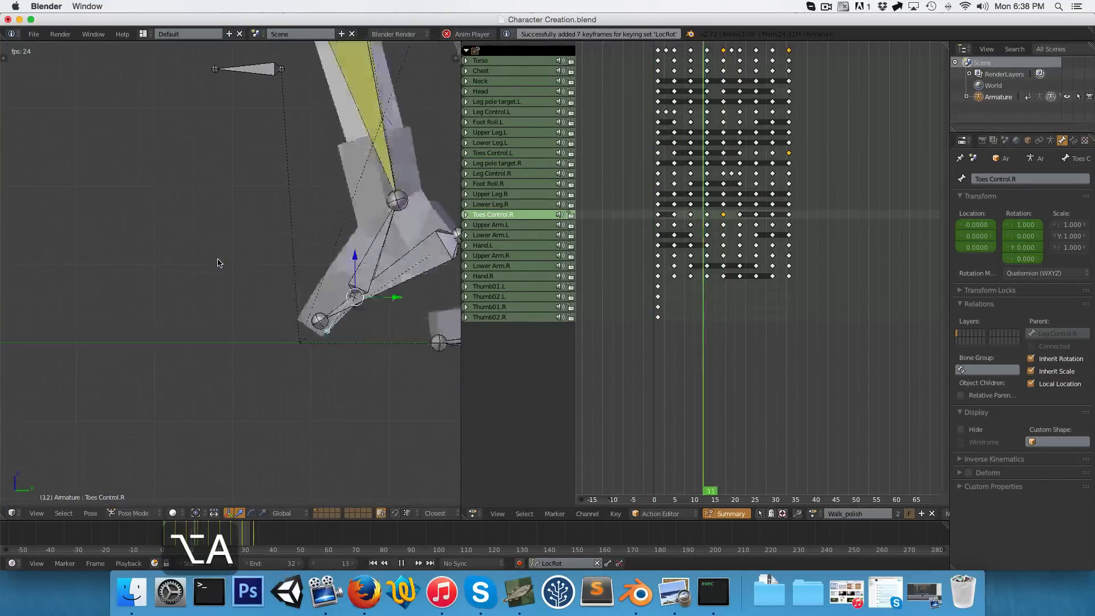
scroll(218, 261, "down", 4)
key("ctrl+Tab")
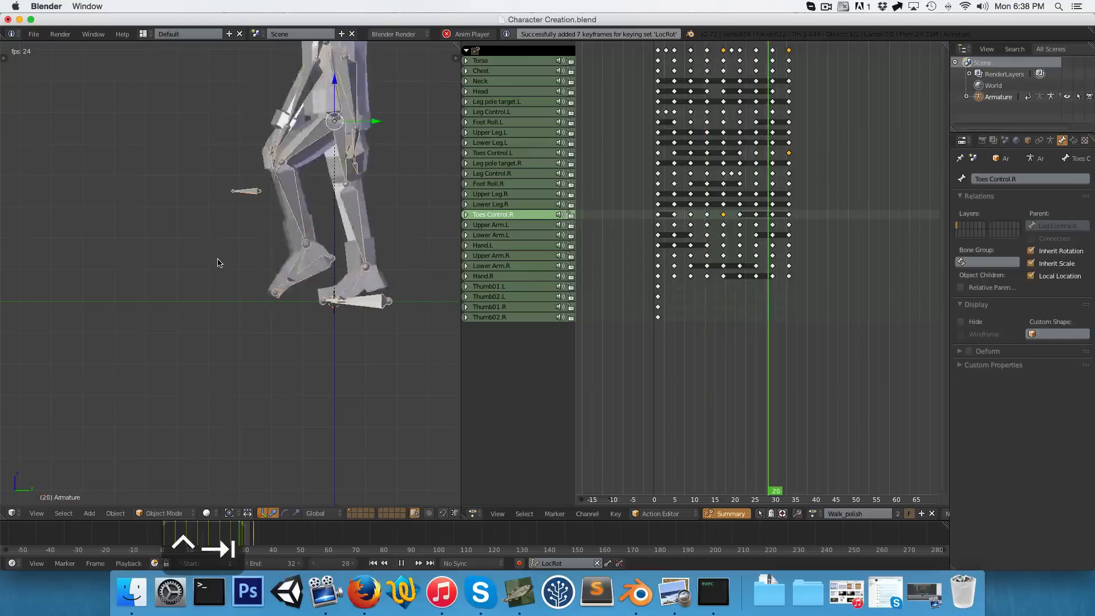
key("h")
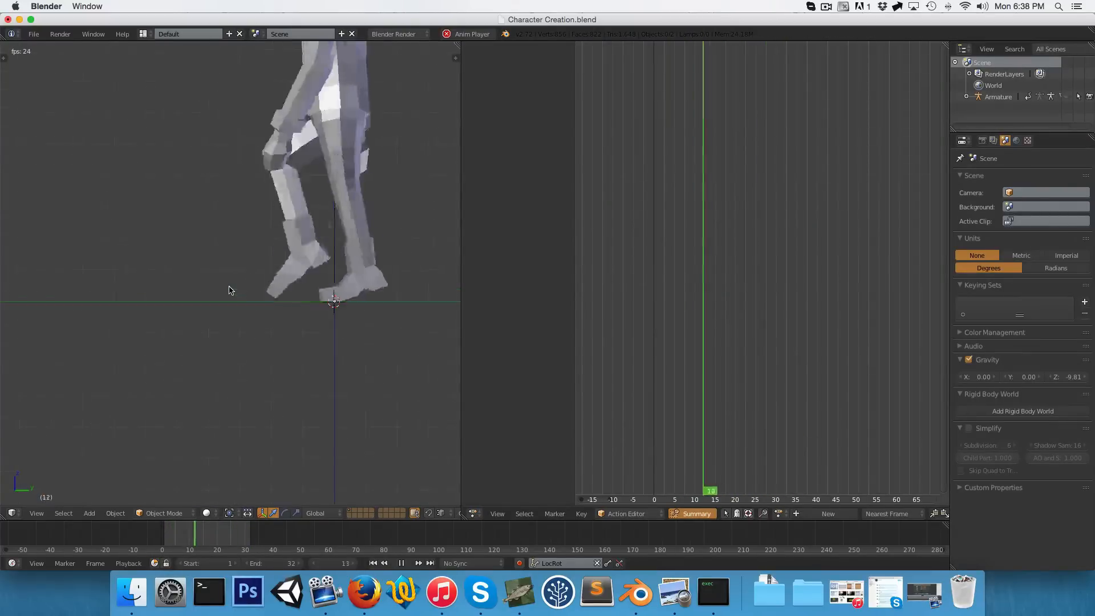
scroll(227, 285, "down", 4)
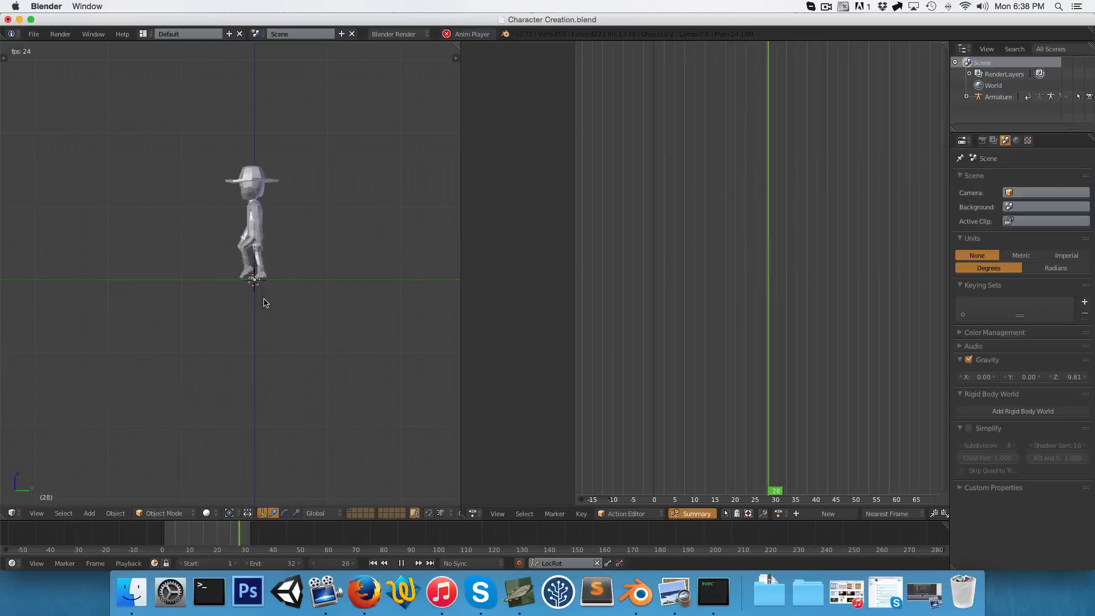
scroll(264, 303, "up", 8)
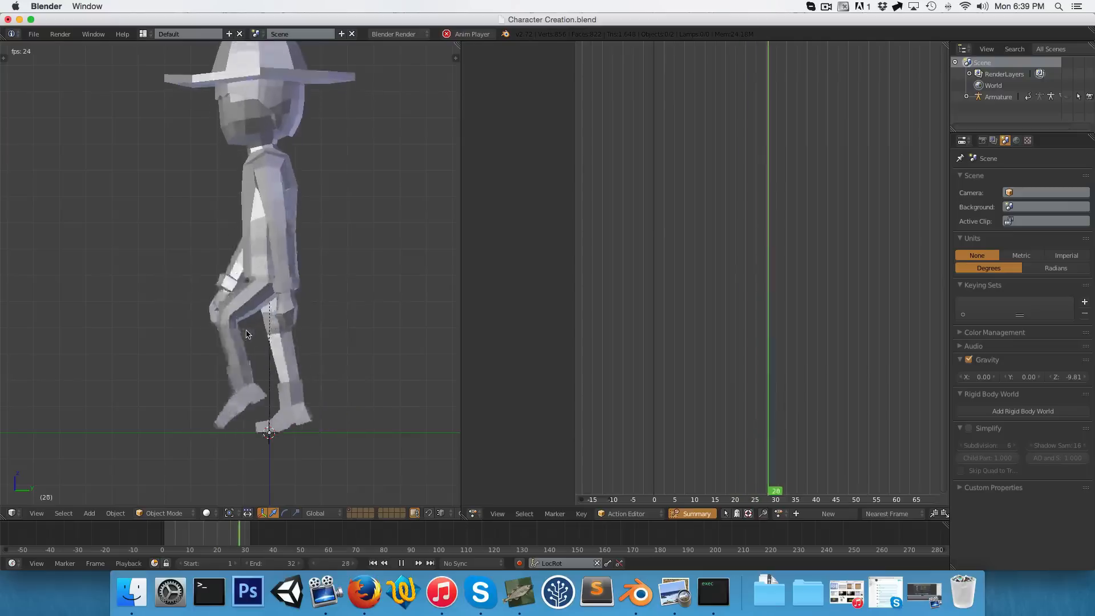
Stop playback and step frame by frame between frames 21 and 9 and on to 17, examining the legs' motion
key("alt+a")
key("Left")
key("Left")
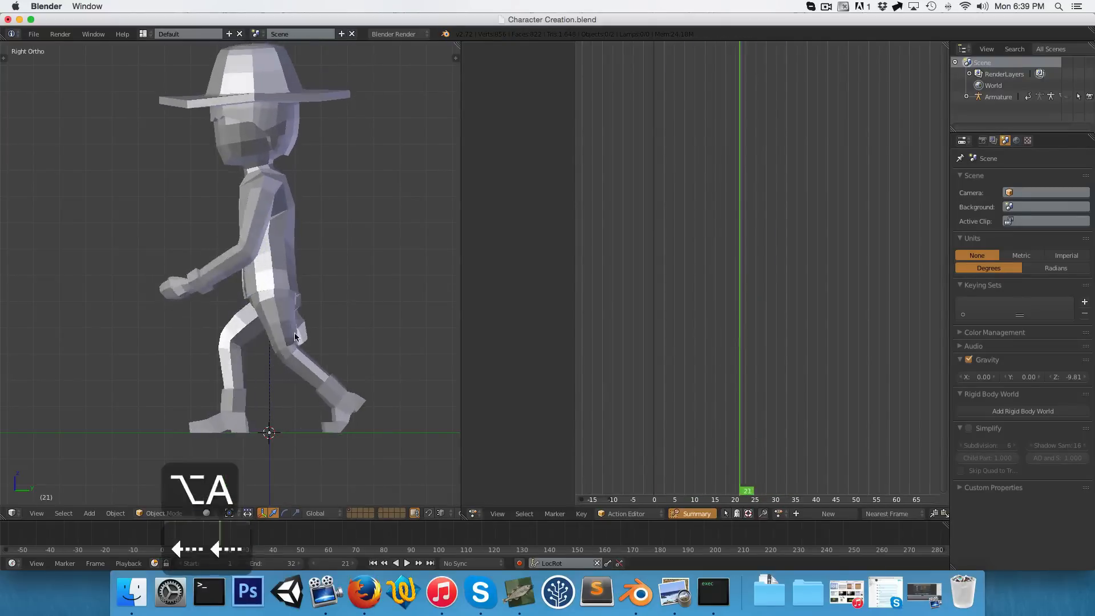
key("Left")
key("Left")
key("Left")
key("Left")
key("Left")
key("Left")
key("Left")
key("Left")
key("Left")
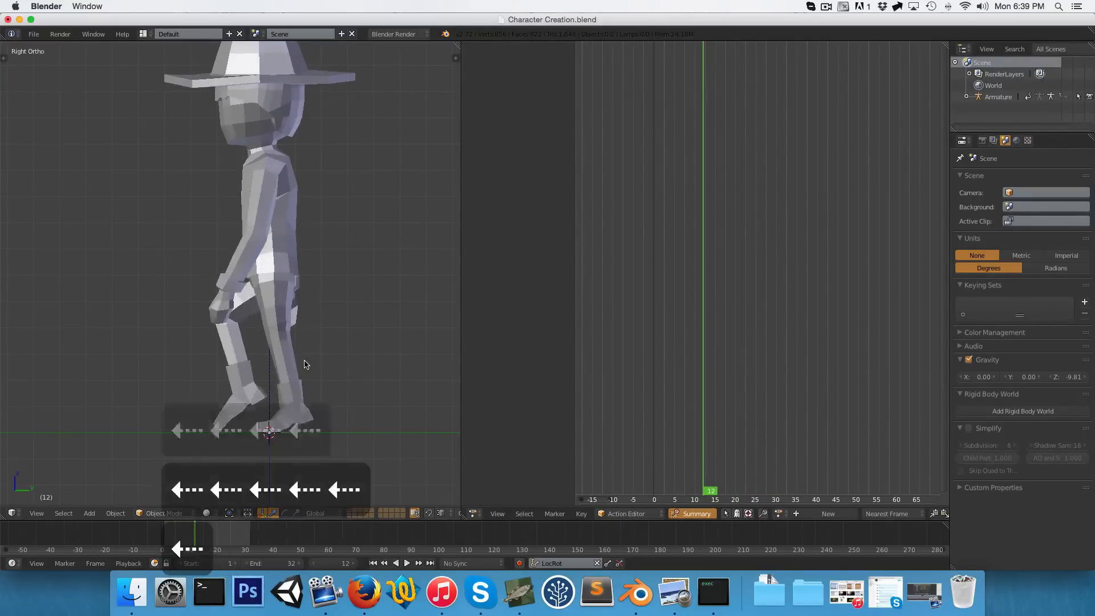
key("Left")
key("Left")
key("Right")
key("Right")
scroll(315, 362, "up", 5)
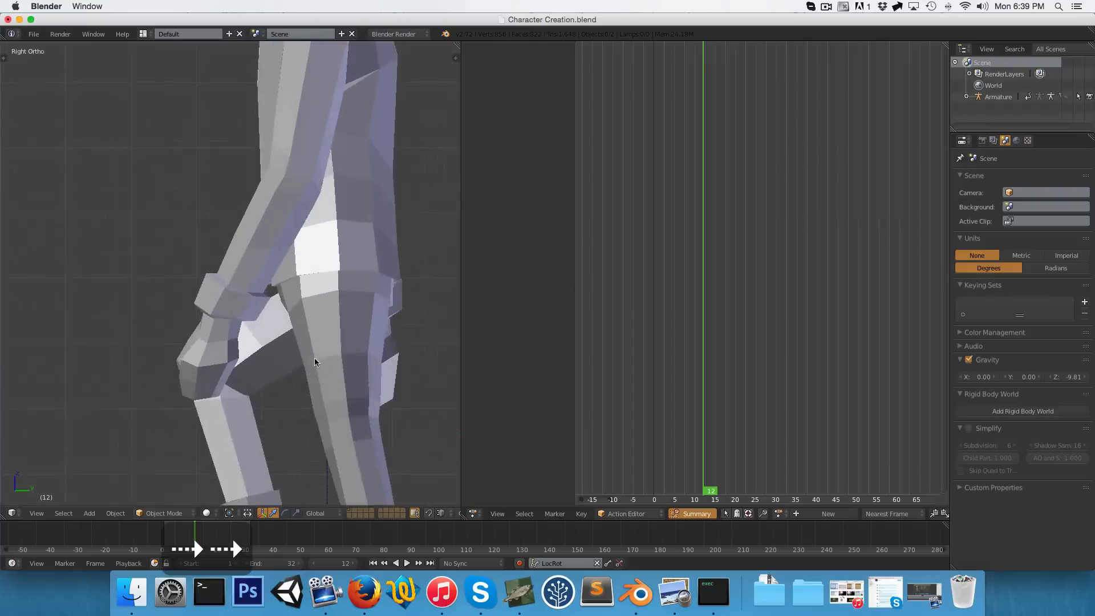
scroll(315, 363, "down", 3)
key("Left")
key("Left")
key("Left")
key("Left")
key("Right")
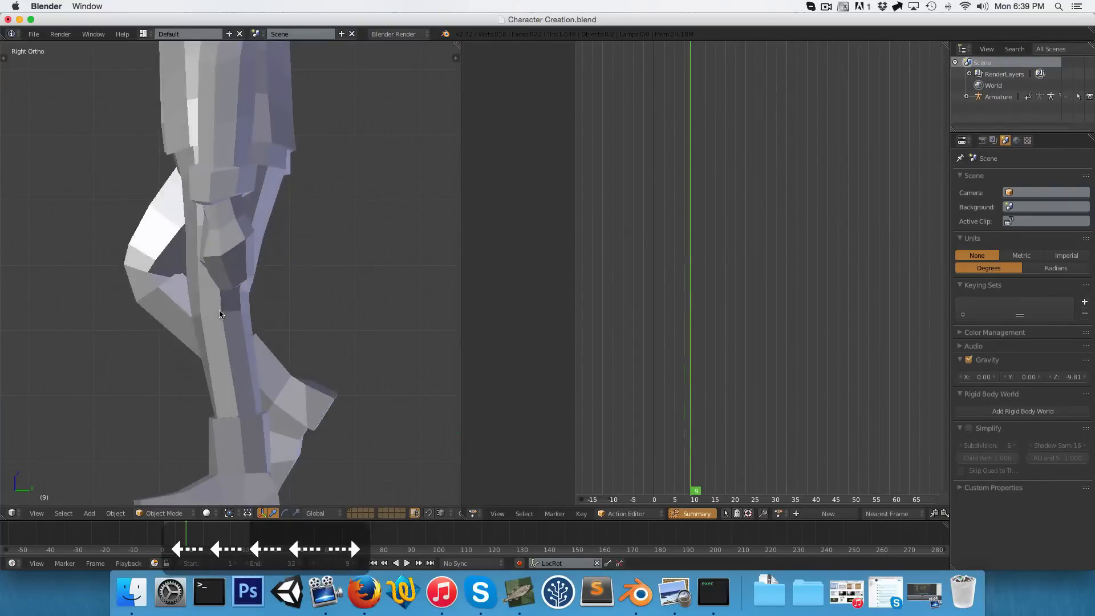
key("Right")
scroll(229, 311, "down", 3)
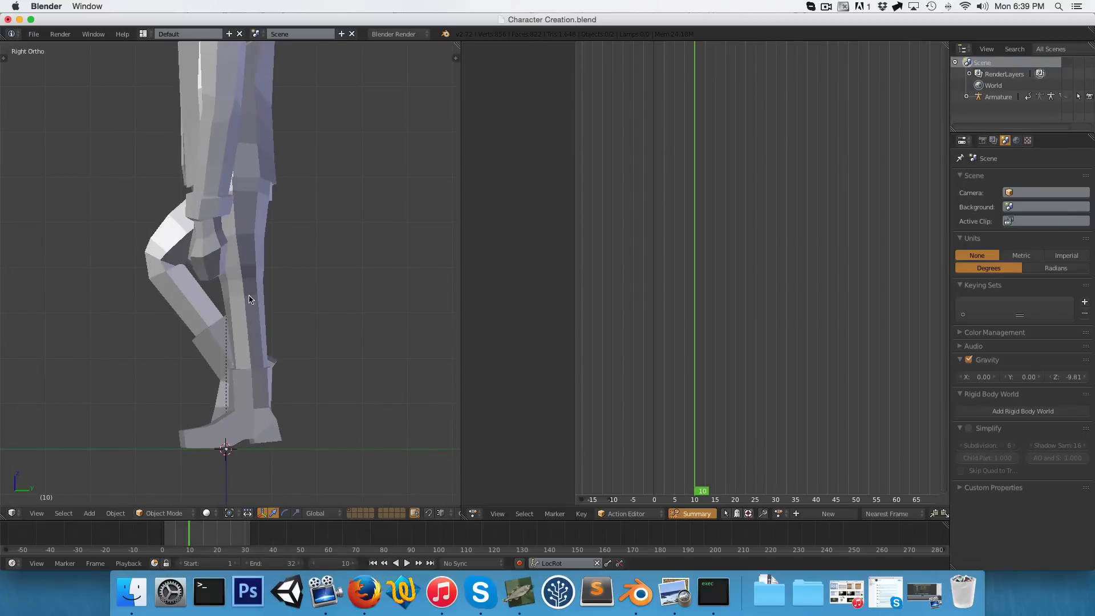
key("Right")
key("Right")
key("Right")
key("Right")
key("Right")
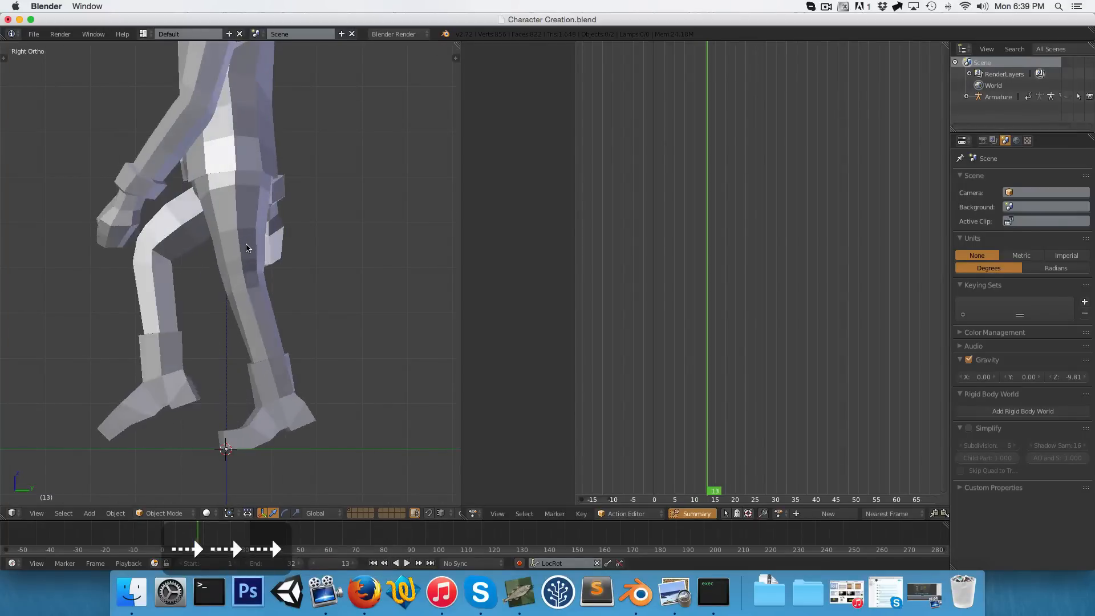
key("Right")
key("Right")
Unhide the armature, return it to Pose Mode and step back to about frame 8
key("alt+h")
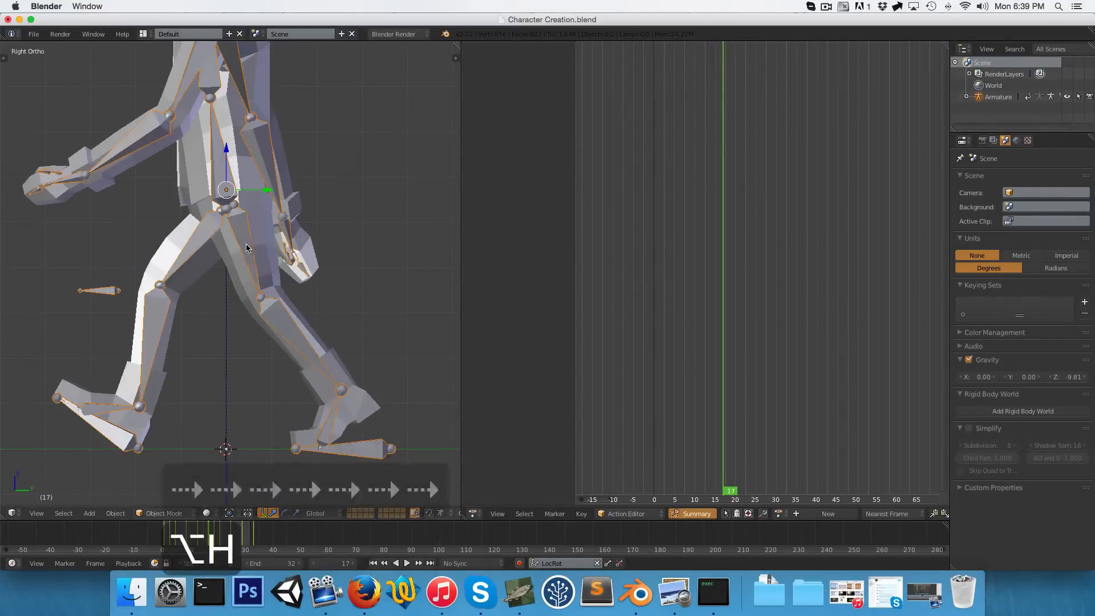
key("ctrl+Tab")
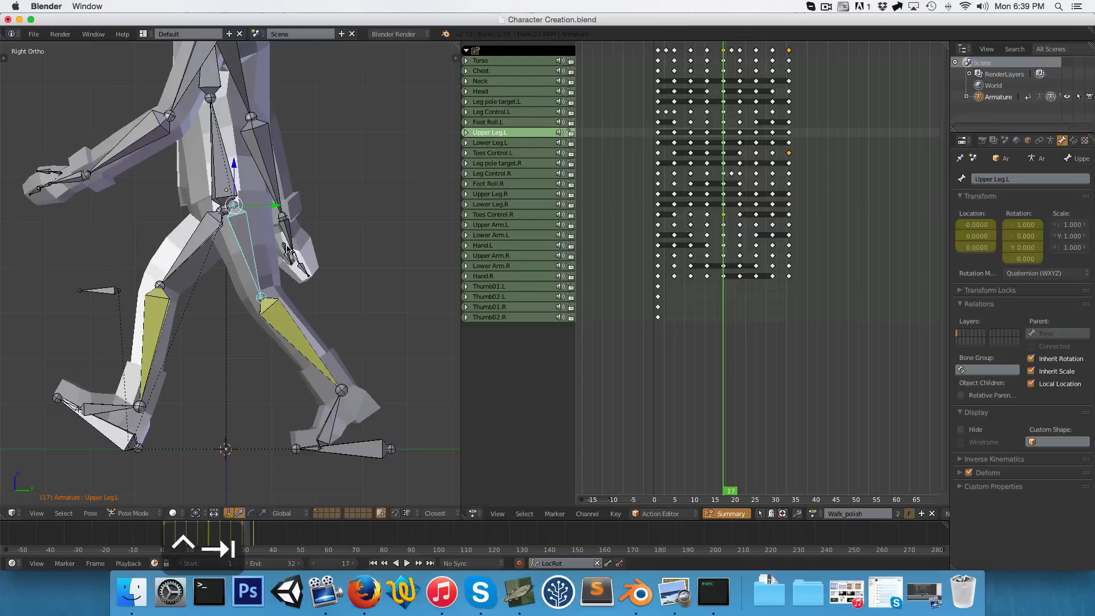
key("Left")
key("Left")
key("Left")
key("Left")
key("Left")
key("Left")
key("Left")
key("Left")
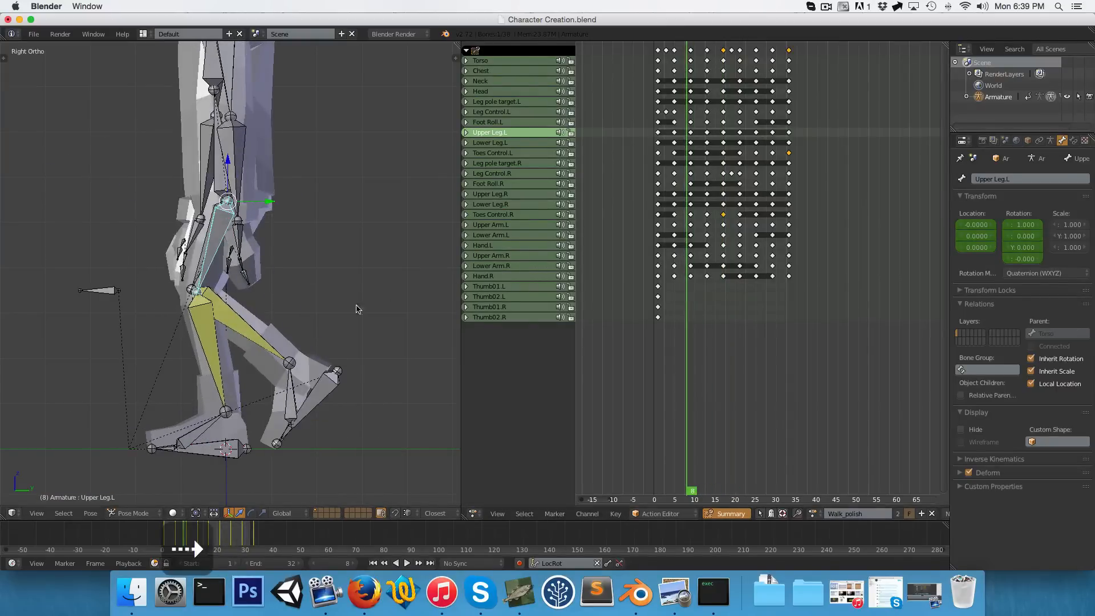
Step back and forth through frames 10 to 15 to examine how the left supporting leg's knee moves
key("Right")
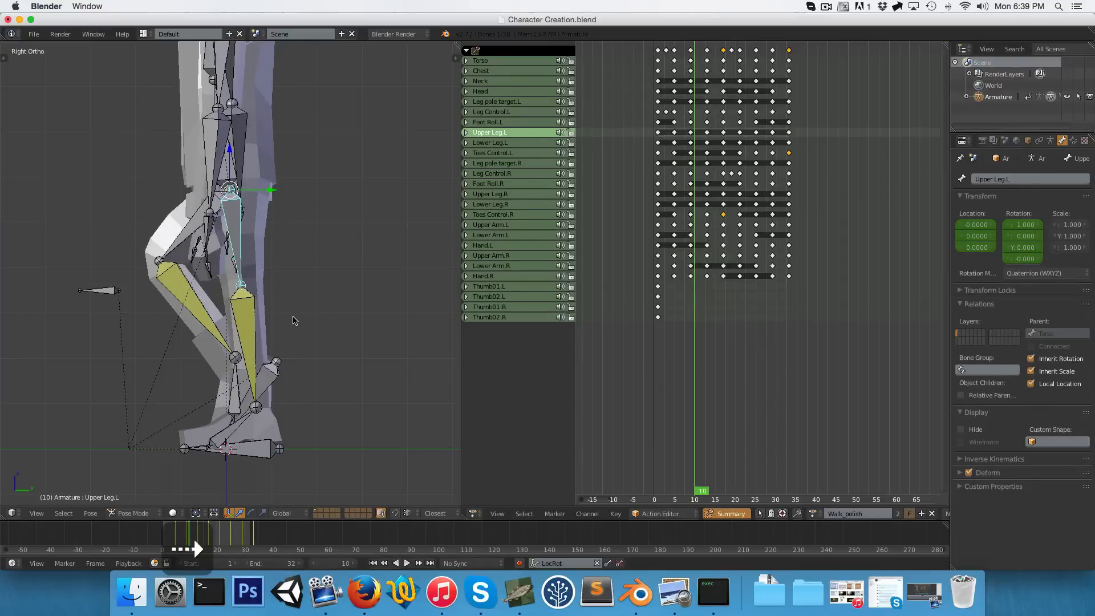
key("Right")
key("Left")
key("Right")
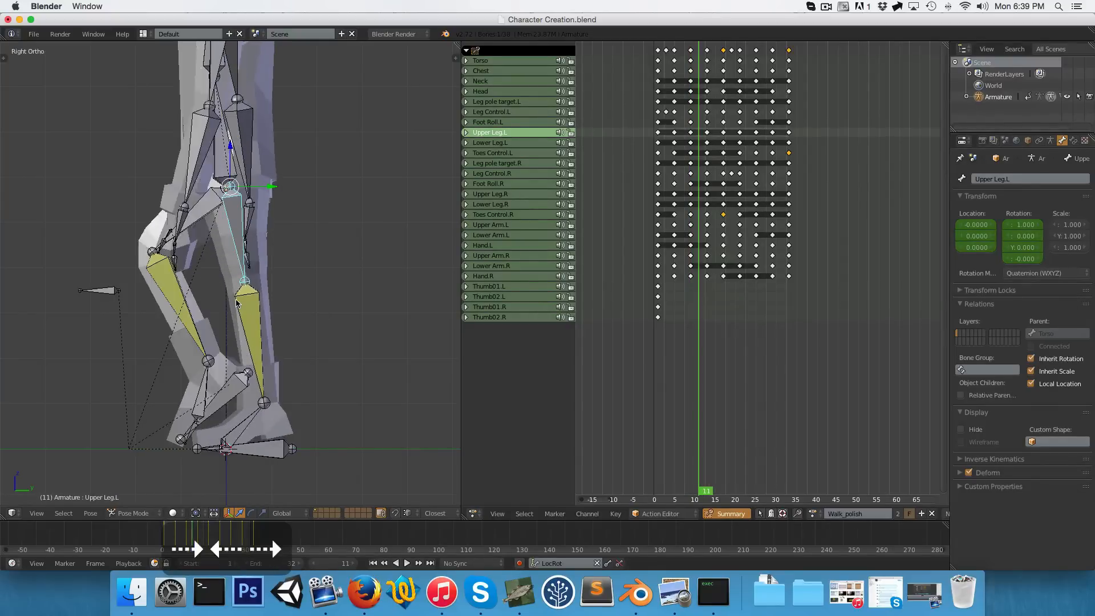
key("Right")
key("Left")
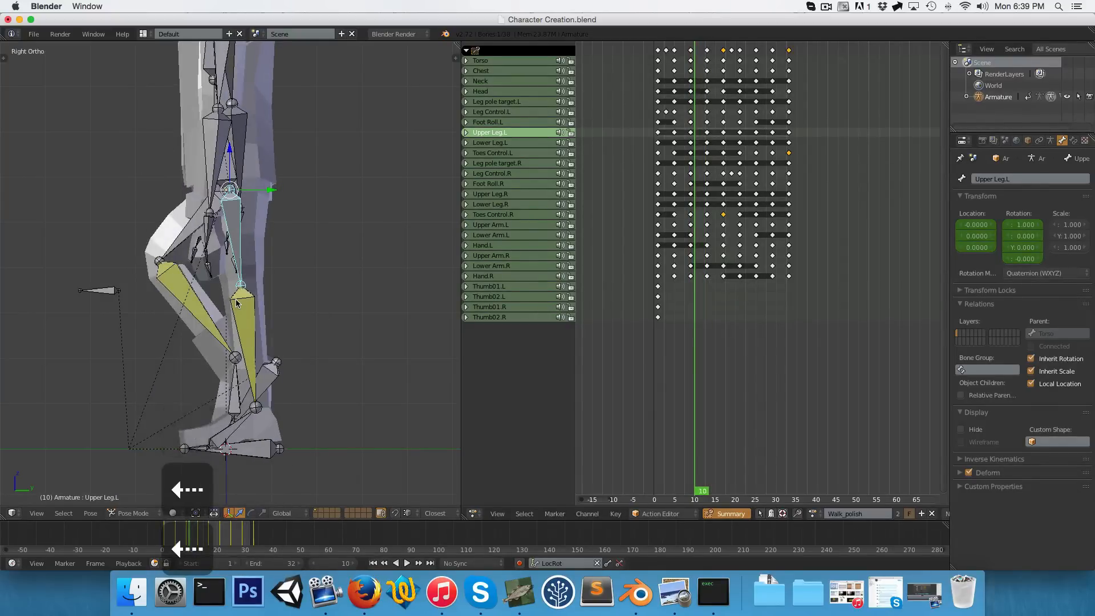
key("Left")
key("Right")
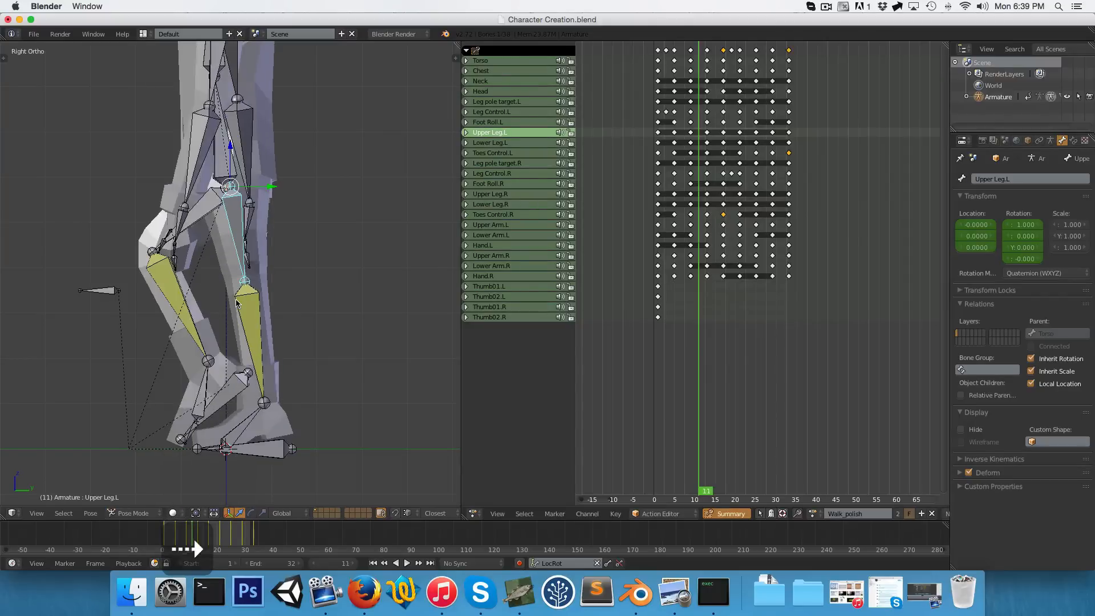
key("Right")
key("Right")
key("Right")
key("Right")
key("Right")
key("Right")
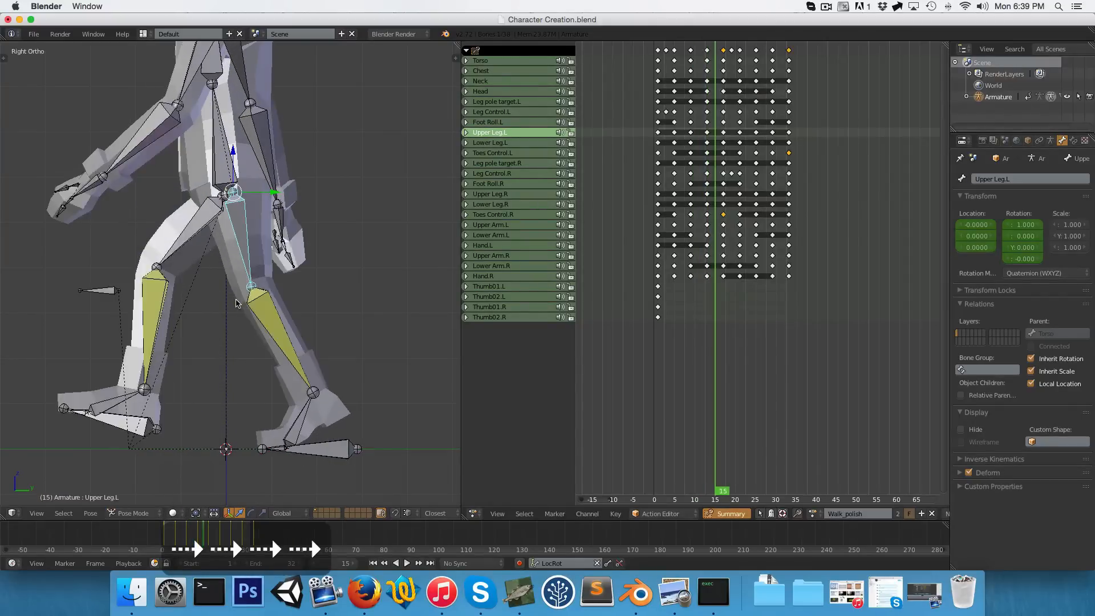
key("Right")
key("Left")
key("Left")
key("Left")
key("Left")
key("Left")
key("Left")
key("Left")
key("Left")
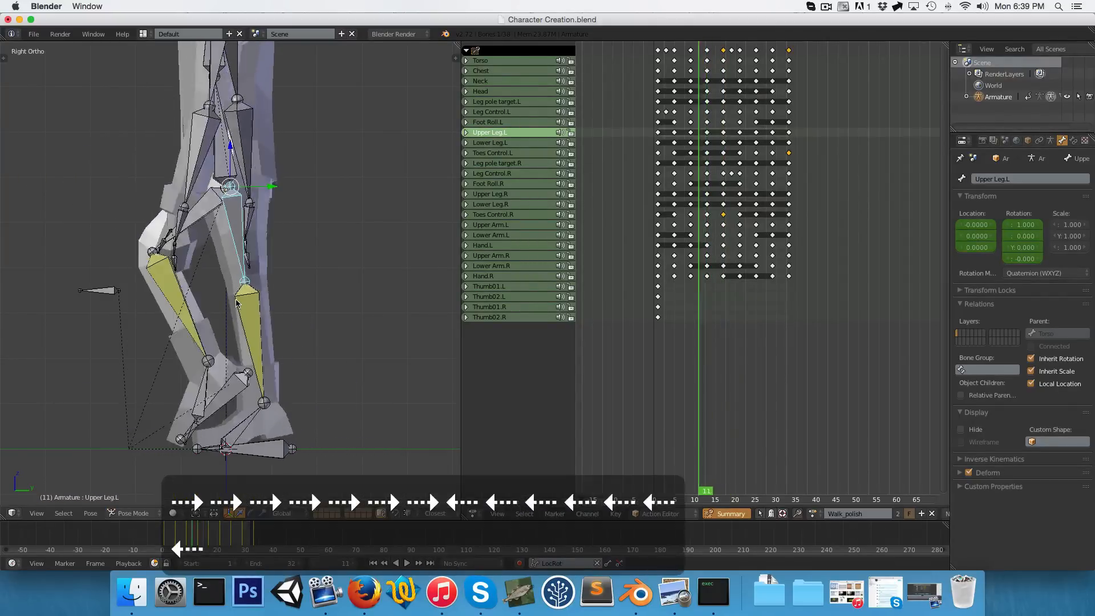
At frame 10, rotate Foot Roll.L to a quaternion X of about 0.055 and insert LocRot keyframes for it
scroll(237, 335, "up", 1)
middle_click_drag(237, 335, 226, 243, "shift")
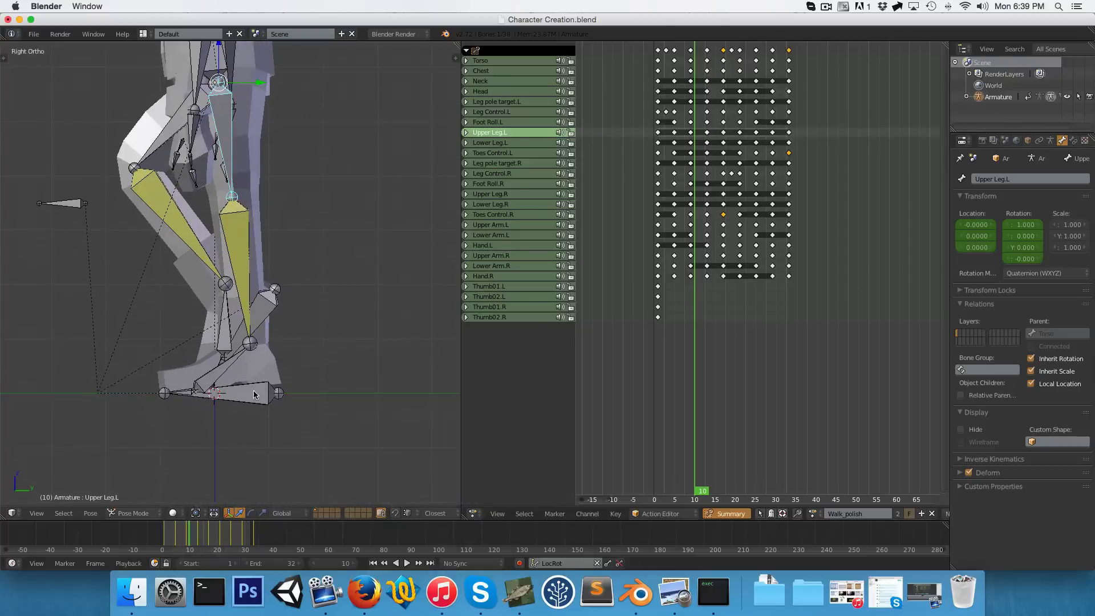
right_click(254, 392)
right_click(221, 366)
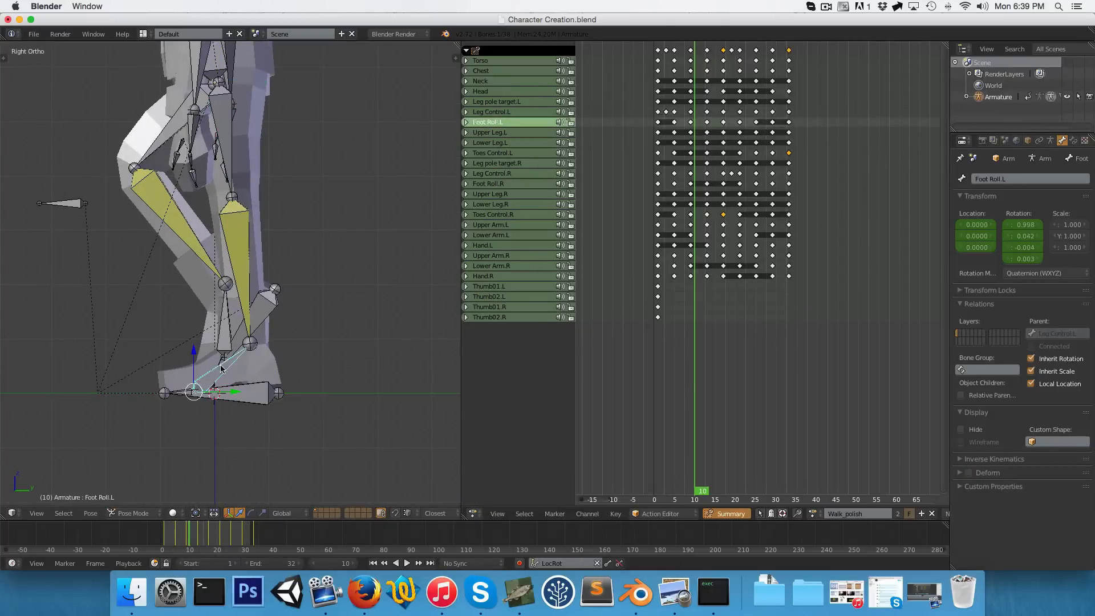
right_click(336, 338)
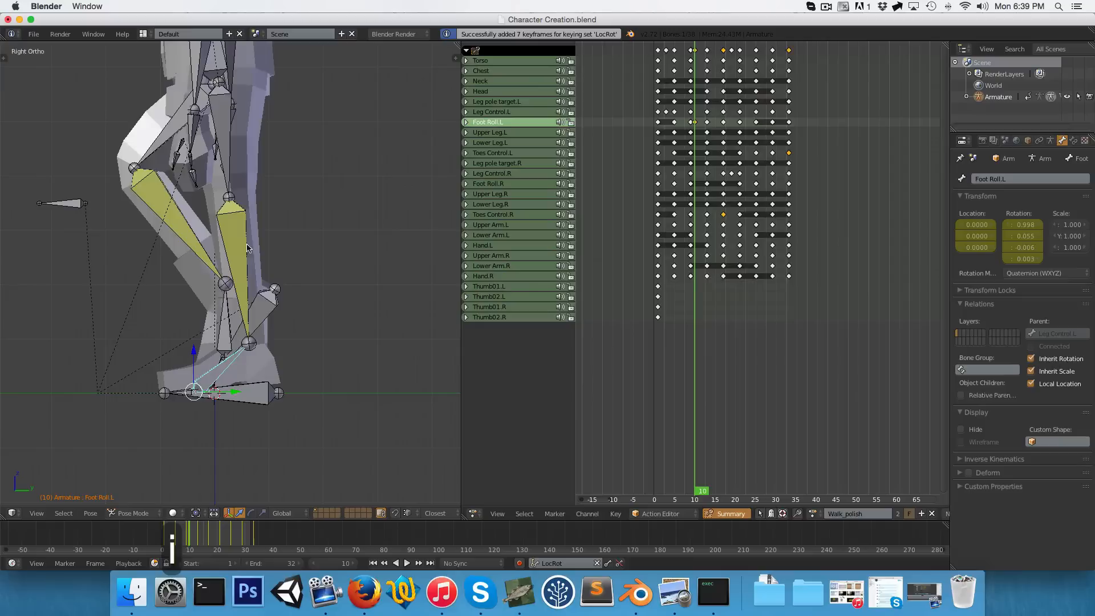
Compare frames 9 and 10, rotate Foot Roll.L at frame 10 to a quaternion X of about 0.058 and insert LocRot keyframes
key("Left")
key("Right")
key("Left")
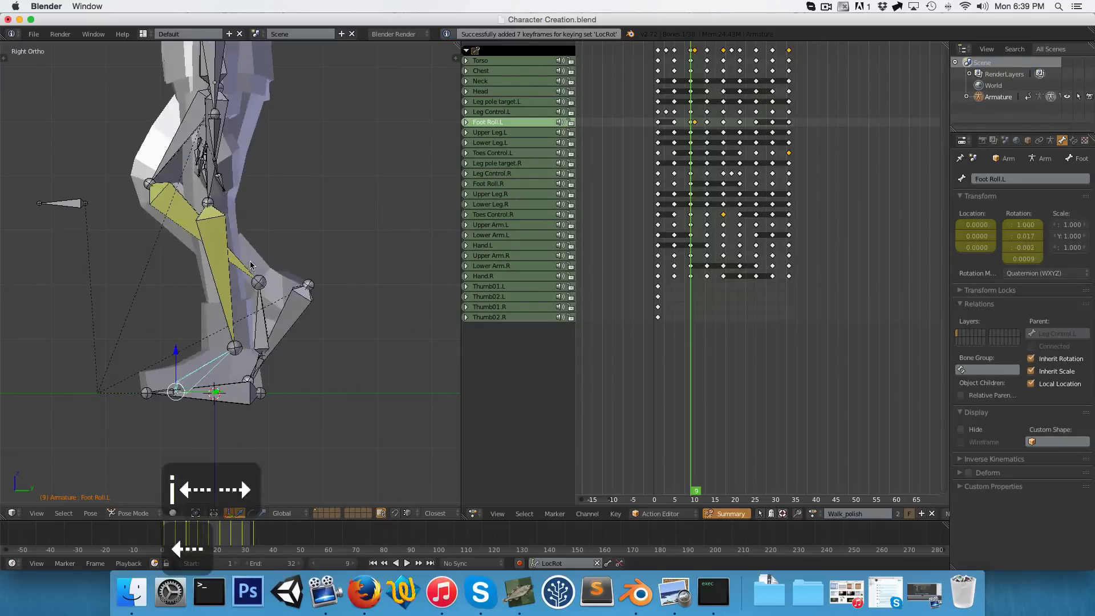
key("Right")
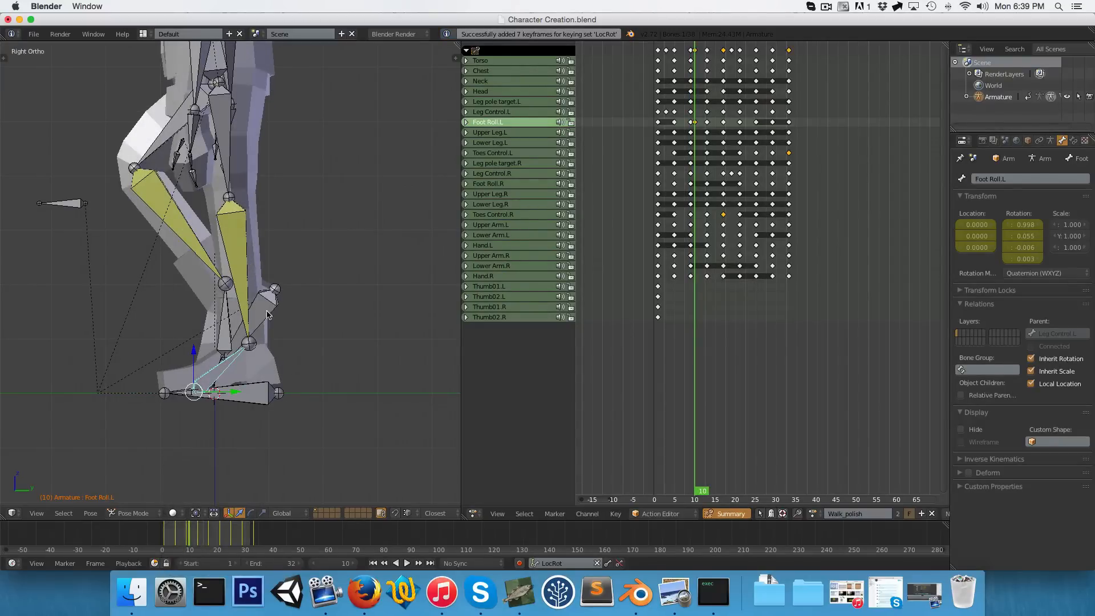
key("r")
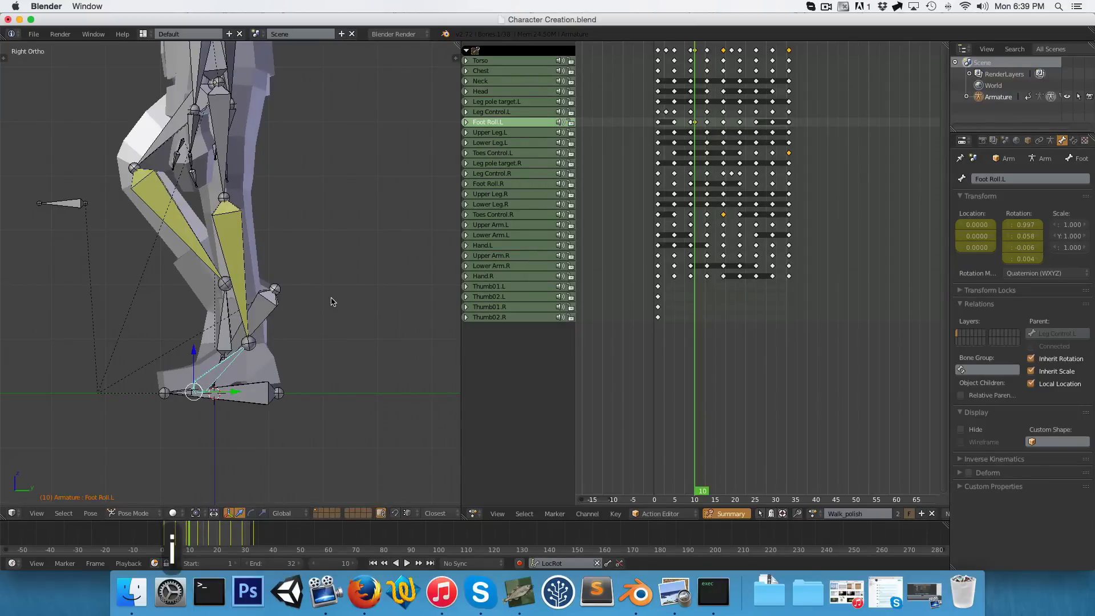
key("i")
Rotate Foot Roll.L at frame 11 to a quaternion X of about 0.109, insert LocRot keyframes through frame 13 and play the motion
key("Right")
key("r")
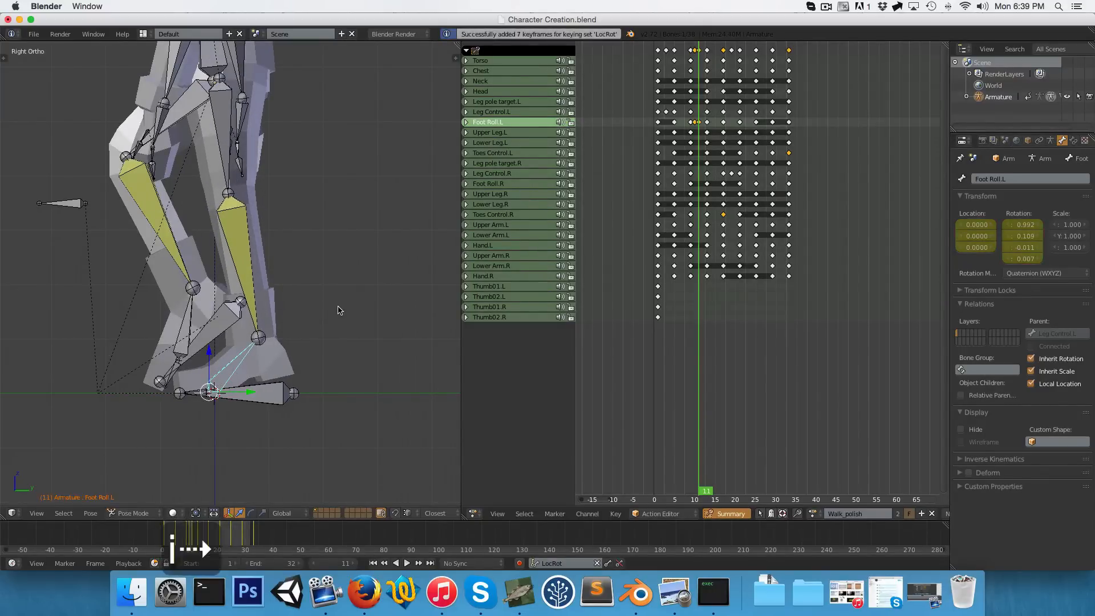
key("alt+a")
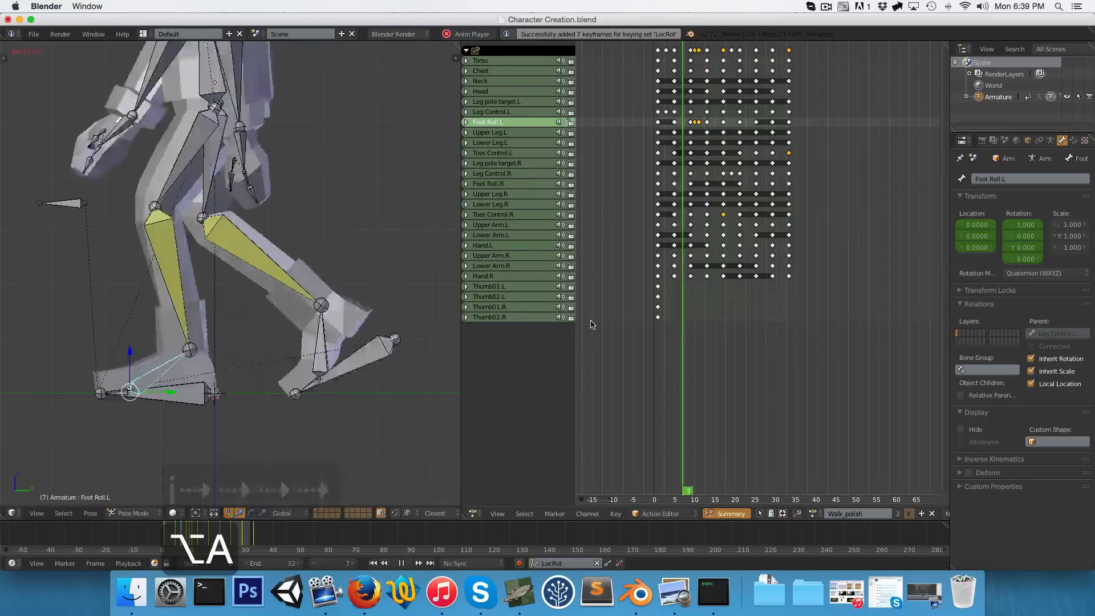
key("alt+a")
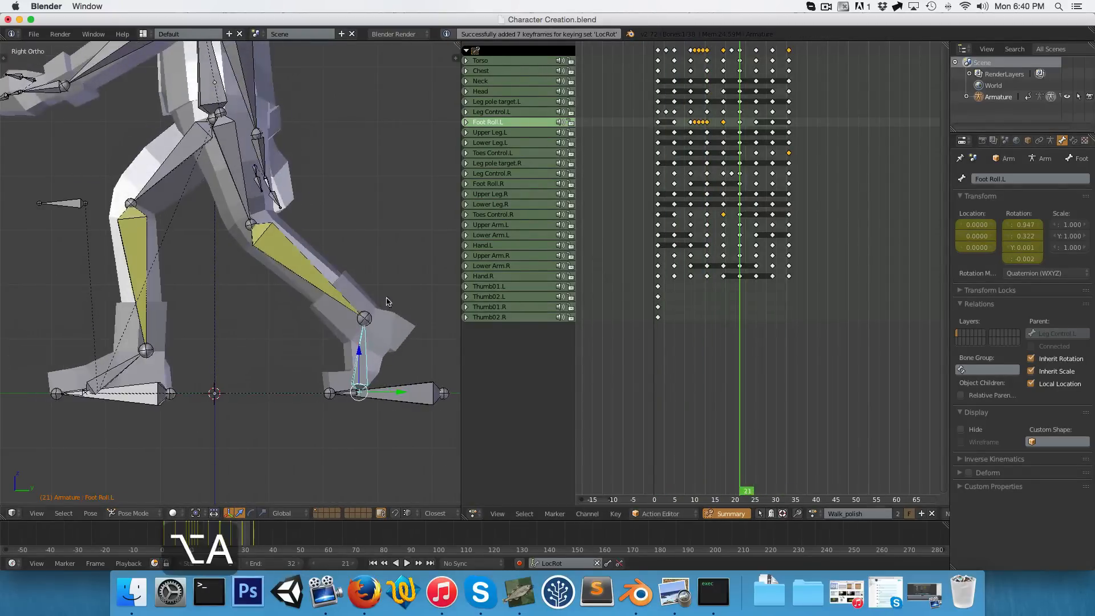
Select Foot Roll.R, rotate it slightly at frame 26 and insert LocRot keyframes for it
right_click(118, 372)
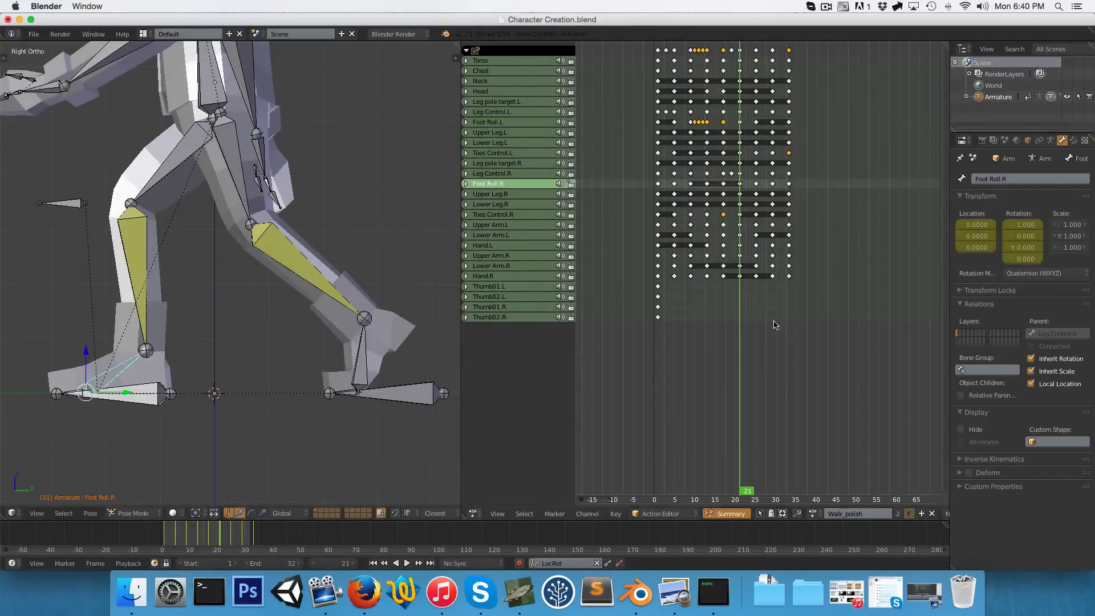
left_click_drag(668, 305, 755, 318)
key("Right")
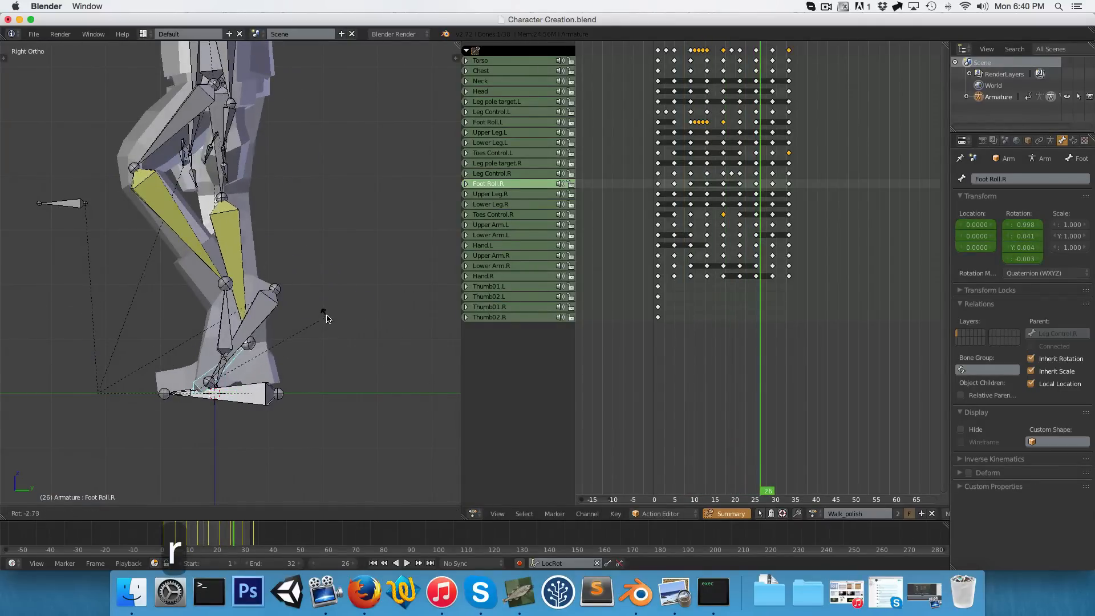
key("Right")
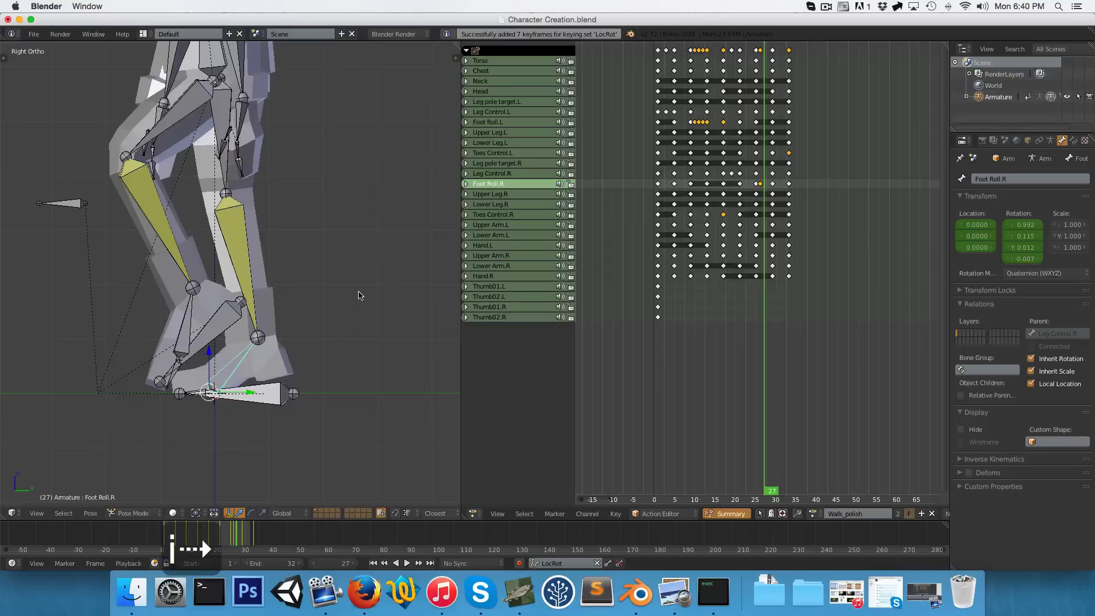
Rotate Foot Roll.R slightly at frames 27 to 29 and insert LocRot keyframes, with quaternion X about 0.120 at frame 27
key("r")
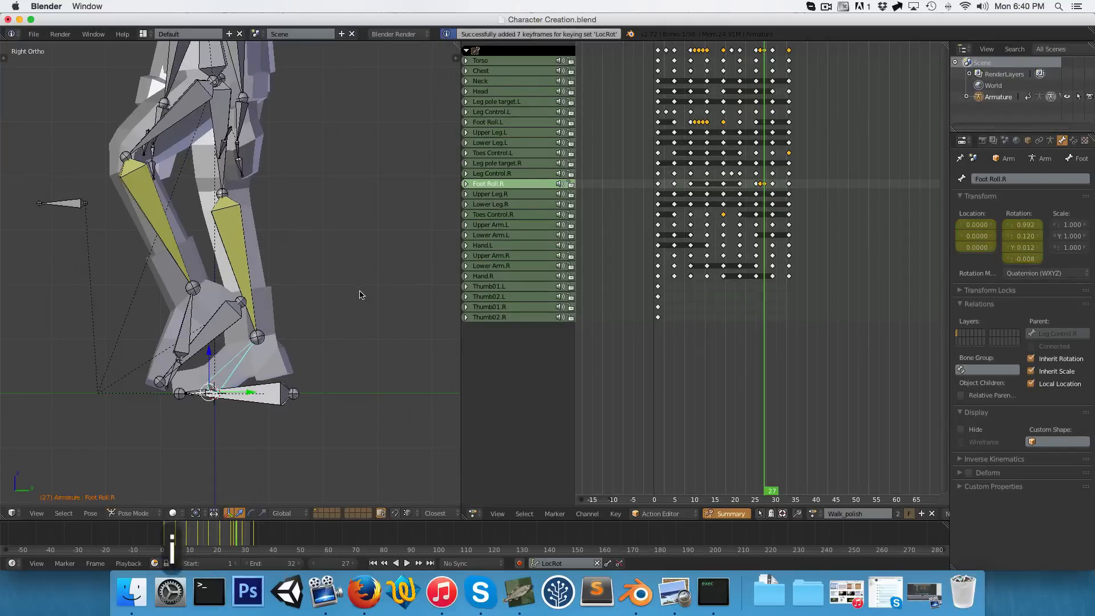
key("Right")
key("r")
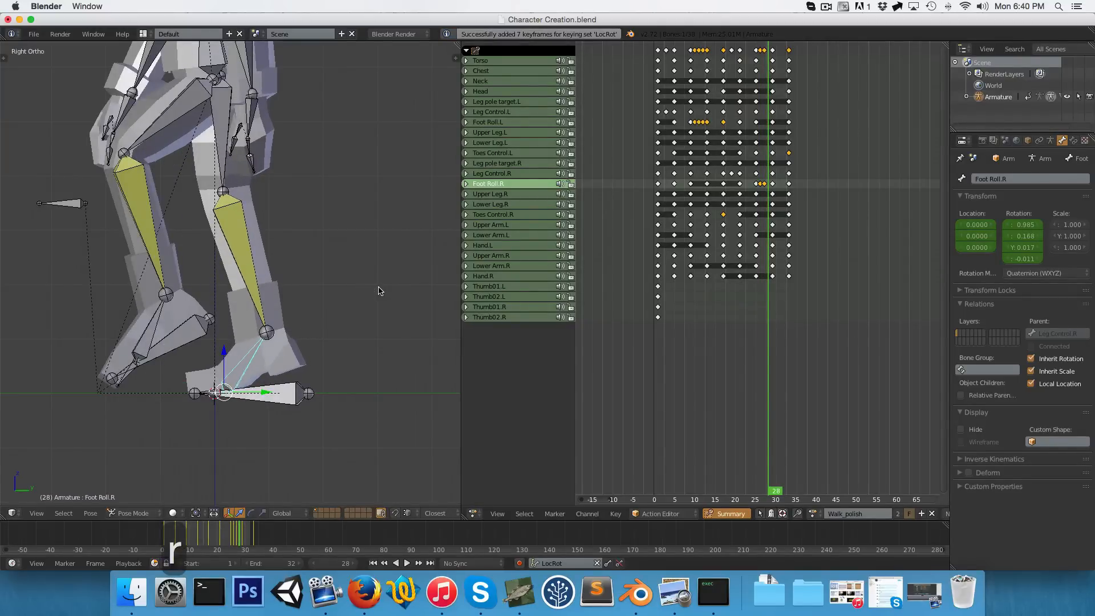
key("Right")
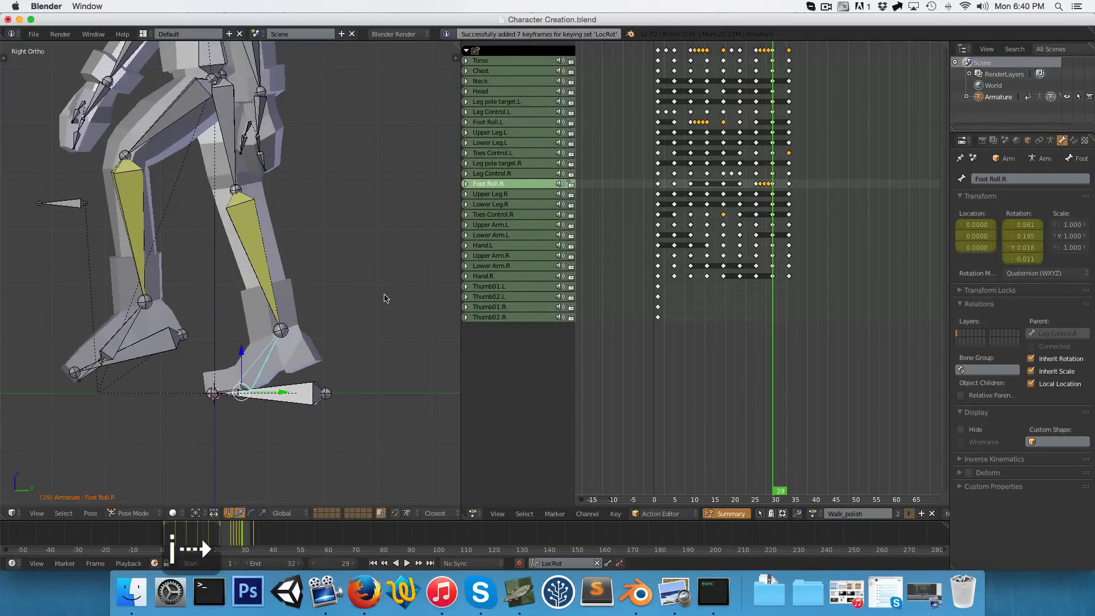
Step on to frame 35, switch to Object Mode, hide the armature and play the walk animation
key("Right")
key("Right")
key("Right")
key("Right")
key("Right")
key("Right")
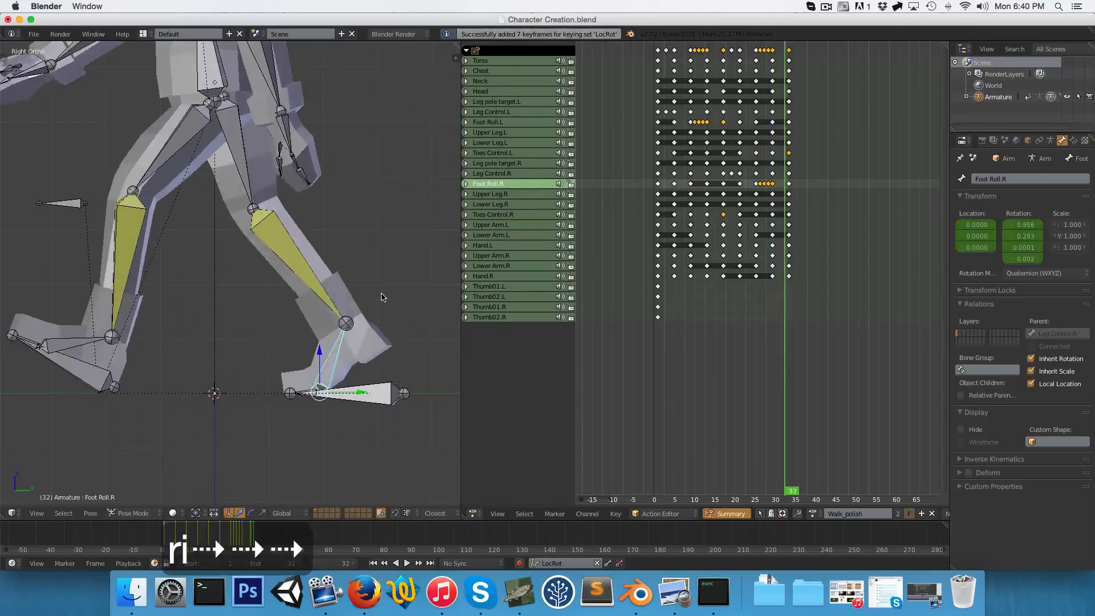
scroll(382, 296, "down", 4)
key("ctrl+Tab")
key("h")
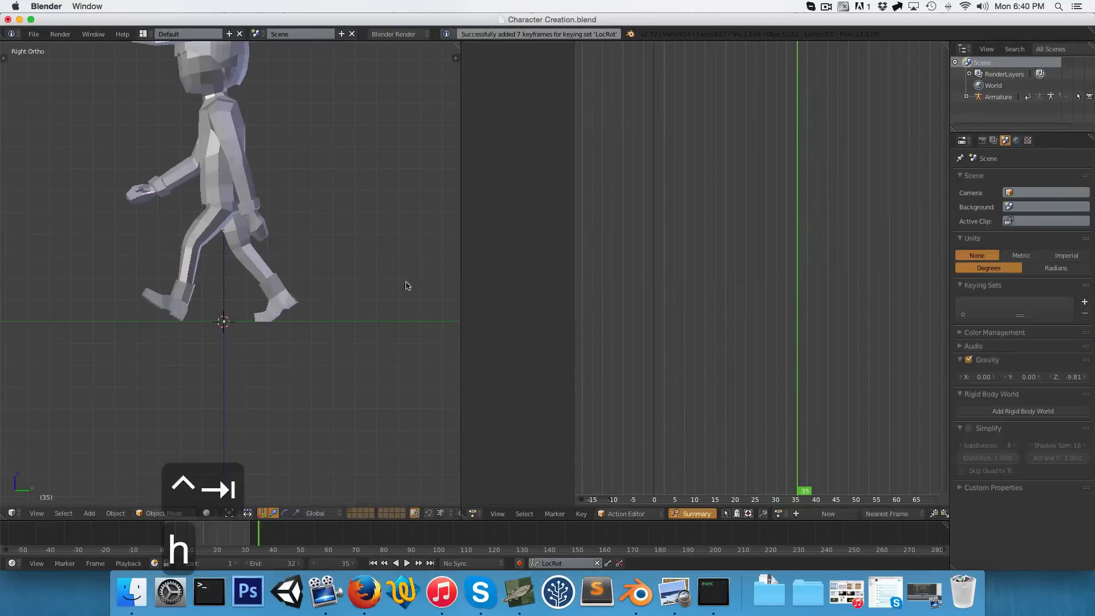
scroll(257, 320, "down", 2)
key("alt+a")
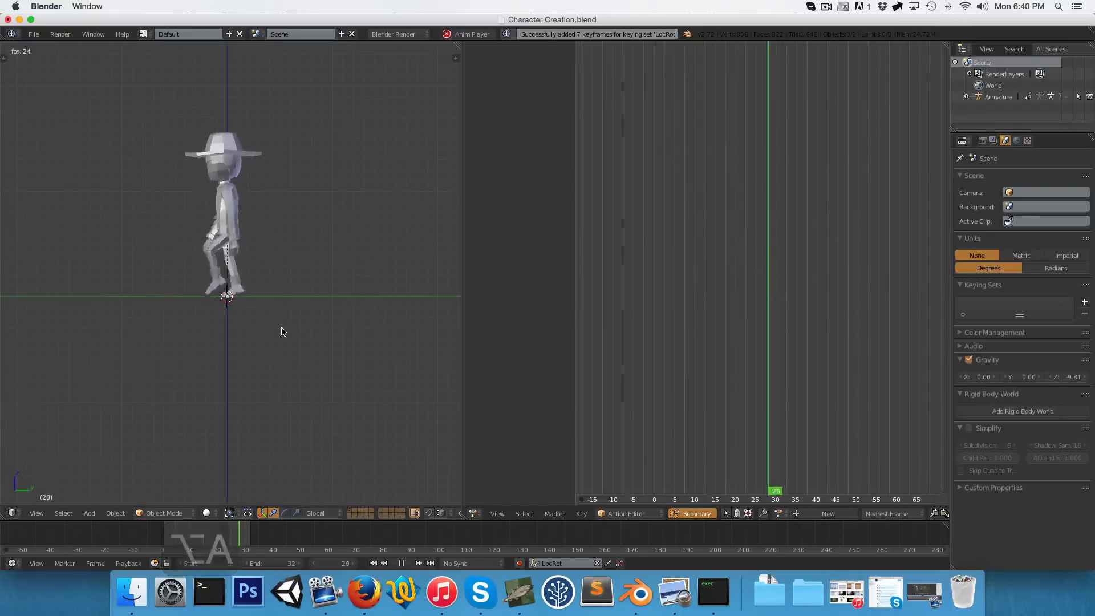
Examine the playing walk cycle on the whole character from the side and front views
scroll(243, 319, "up", 2)
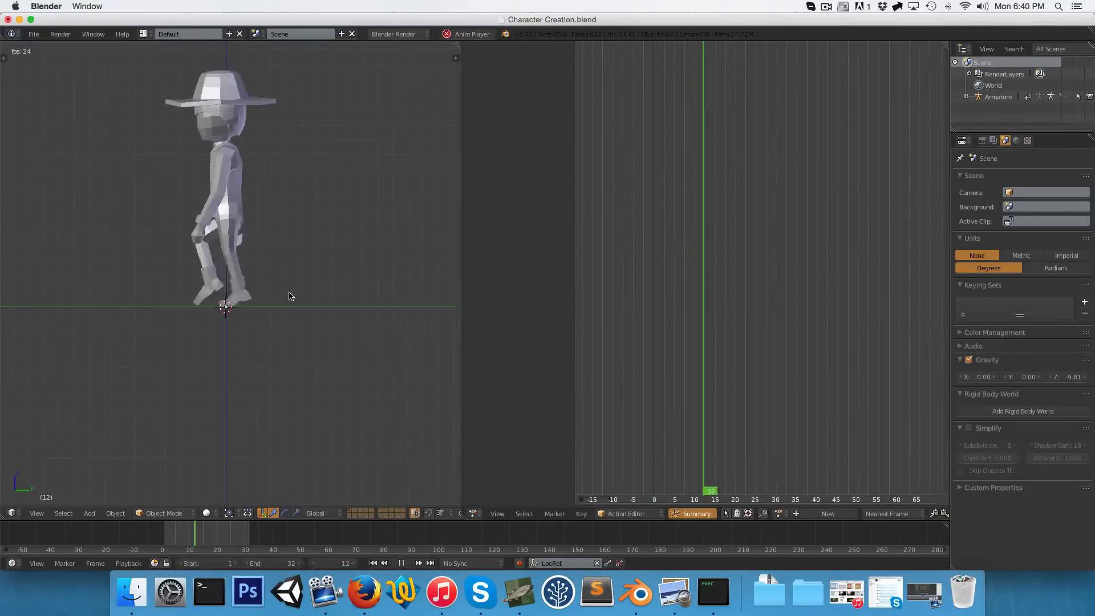
middle_click_drag(289, 299, 312, 384, "shift")
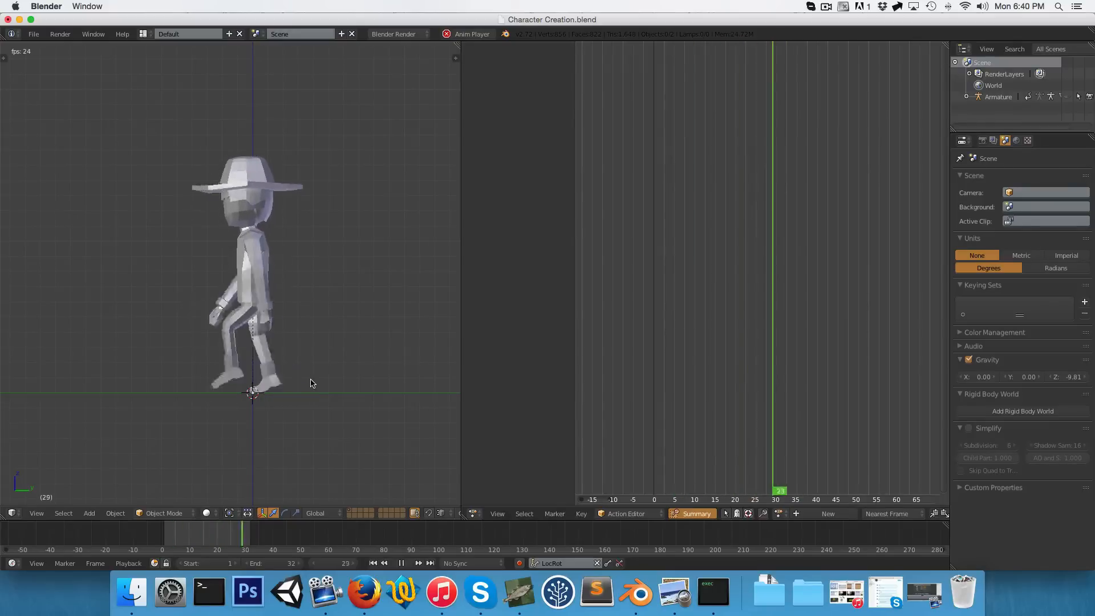
scroll(307, 397, "up", 1)
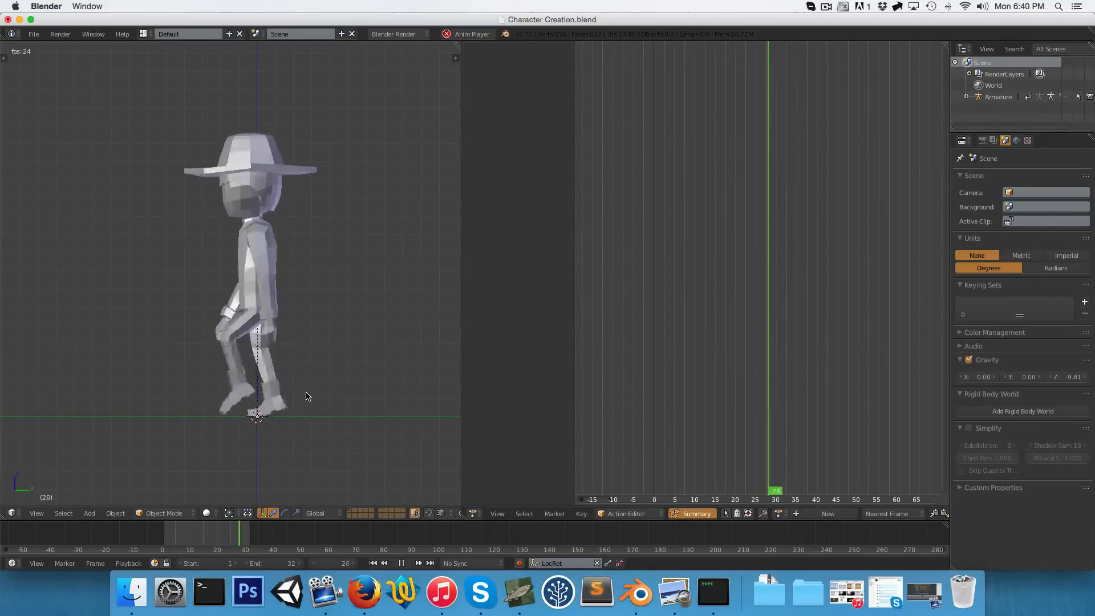
key("KP_1")
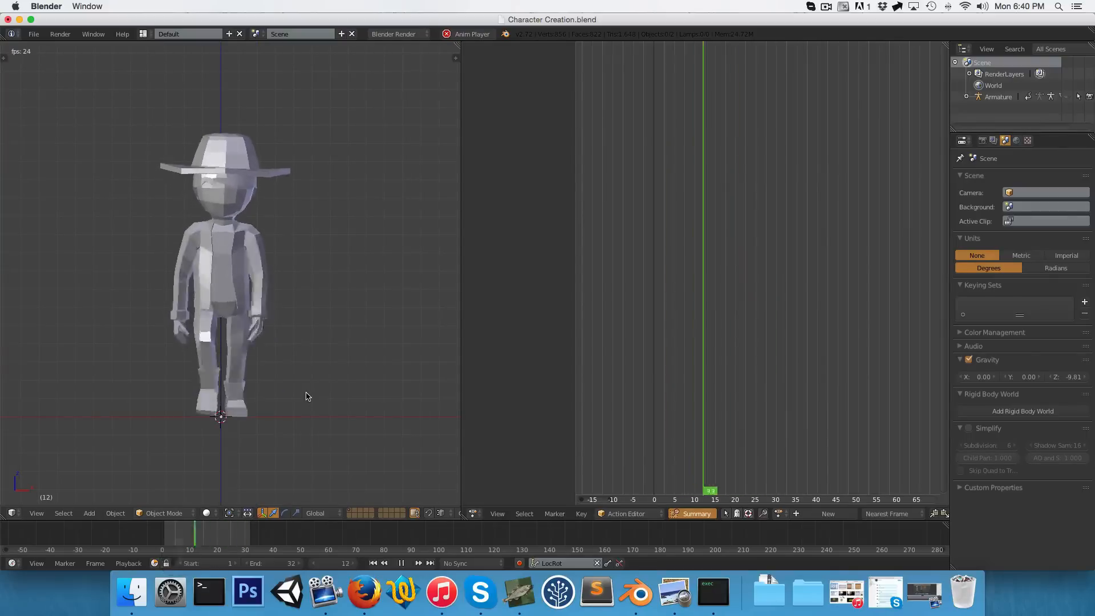
key("KP_3")
scroll(171, 371, "up", 4)
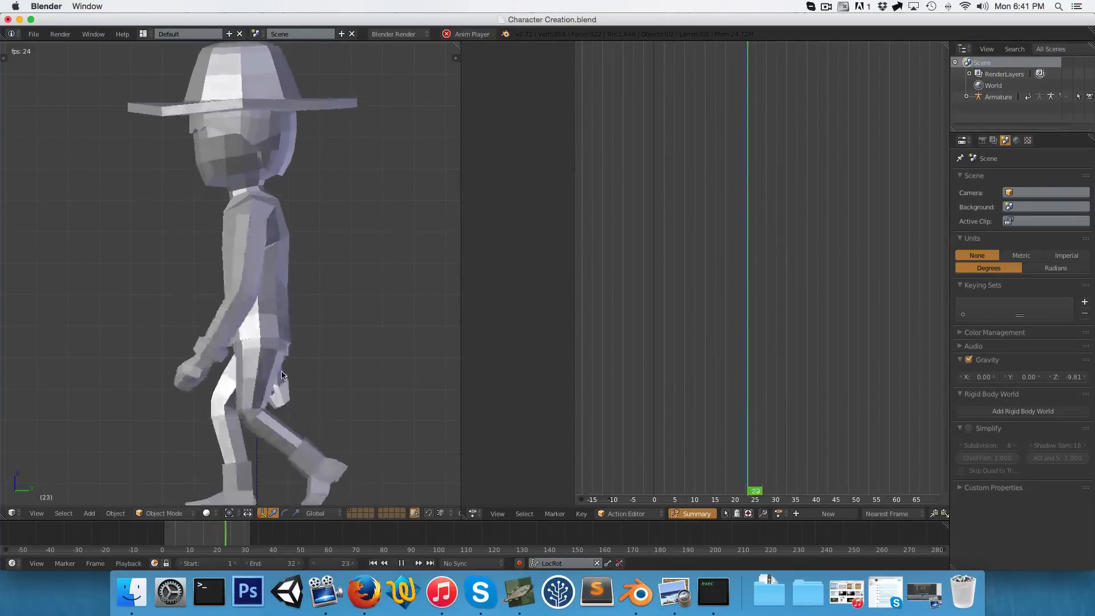
Unhide the armature, return it to Pose Mode, and stop playback at frame 1
key("alt+h")
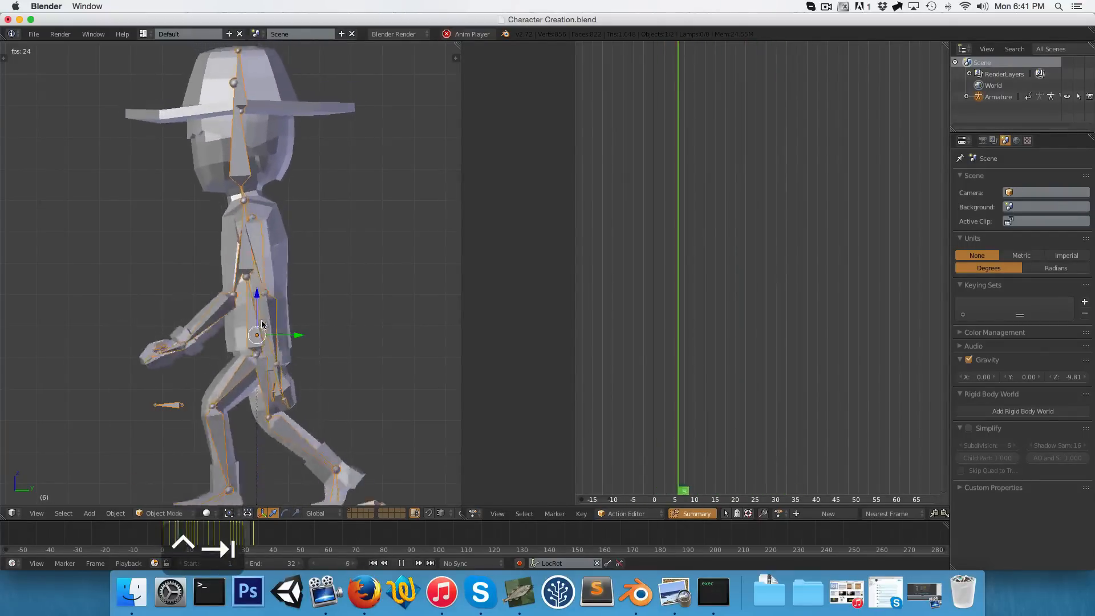
key("z")
key("ctrl+Tab")
key("z")
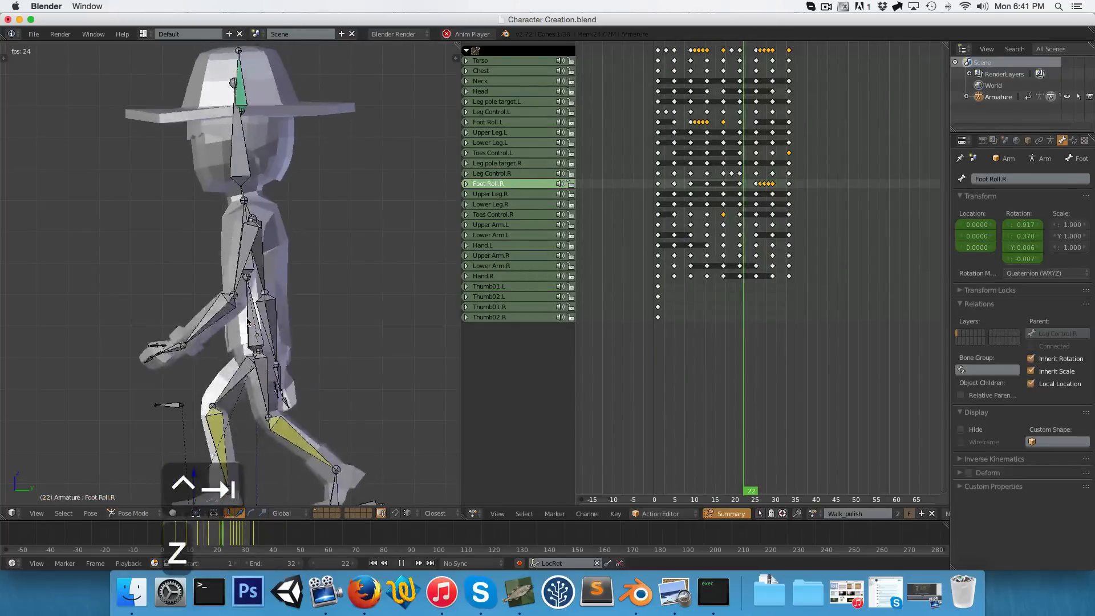
key("alt+a")
left_click(657, 275)
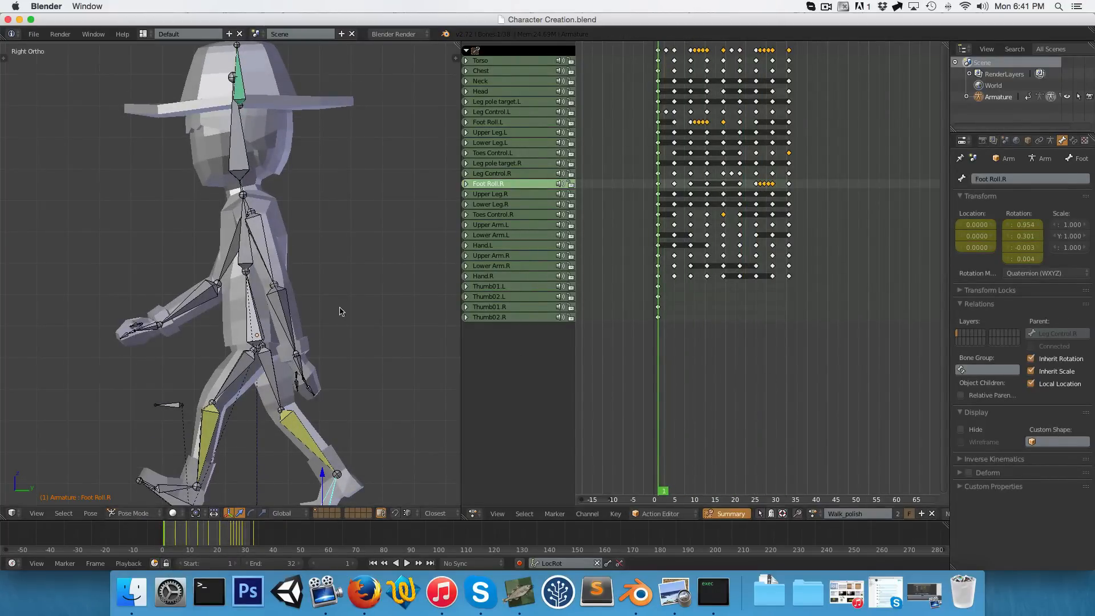
At frame 1, rotate Upper Arm.L slightly to a quaternion W of about 0.970 and insert LocRot keyframes for it
scroll(280, 331, "down", 2, "shift")
scroll(271, 270, "up", 2)
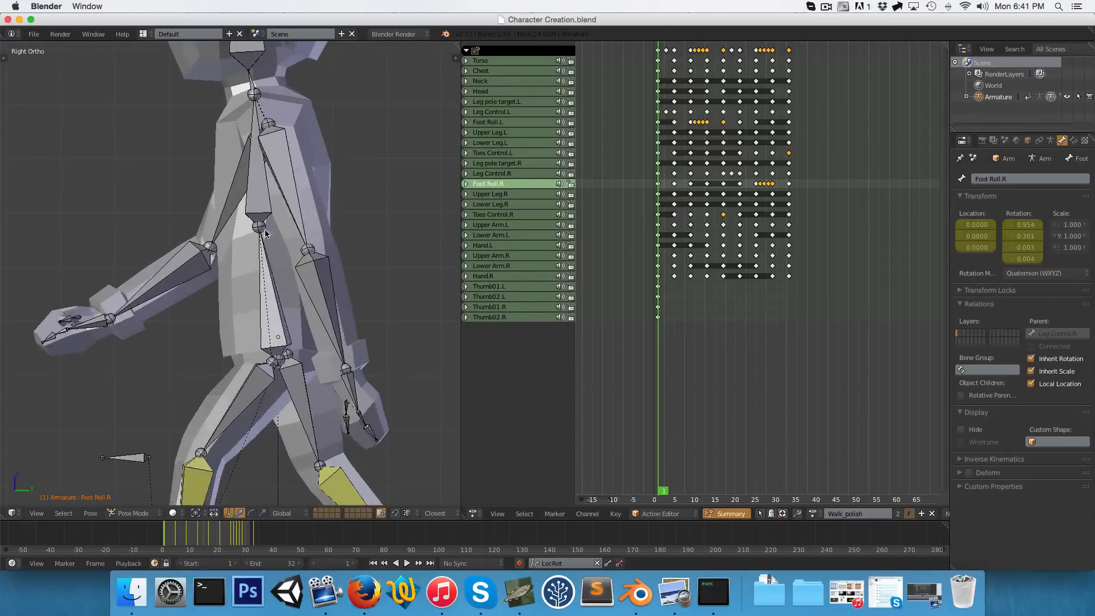
right_click(300, 246)
scroll(303, 247, "down", 1)
key("r")
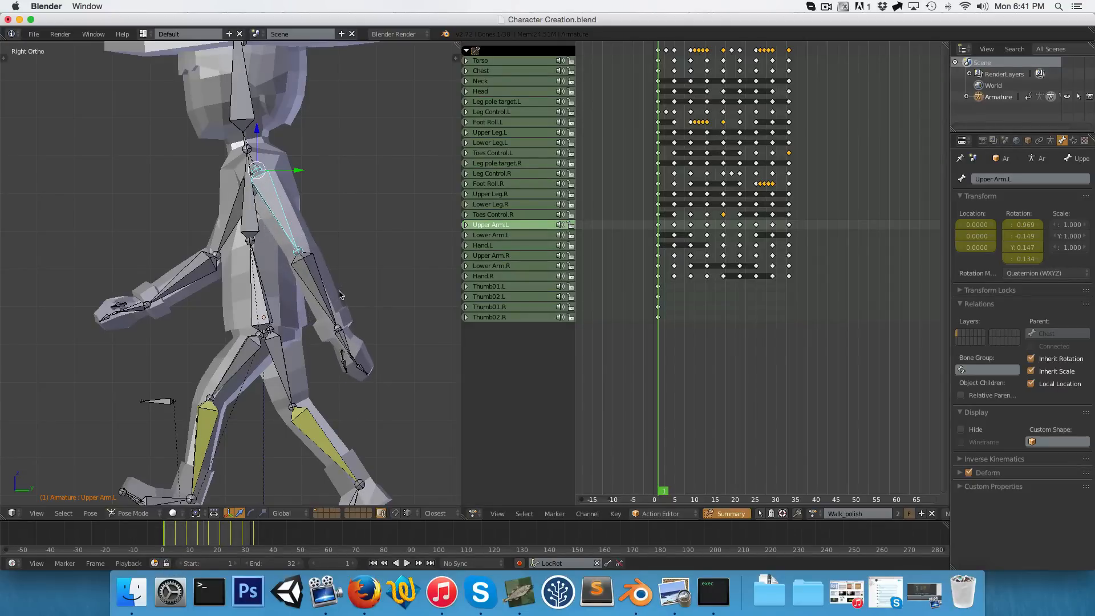
scroll(318, 290, "down", 1)
key("r")
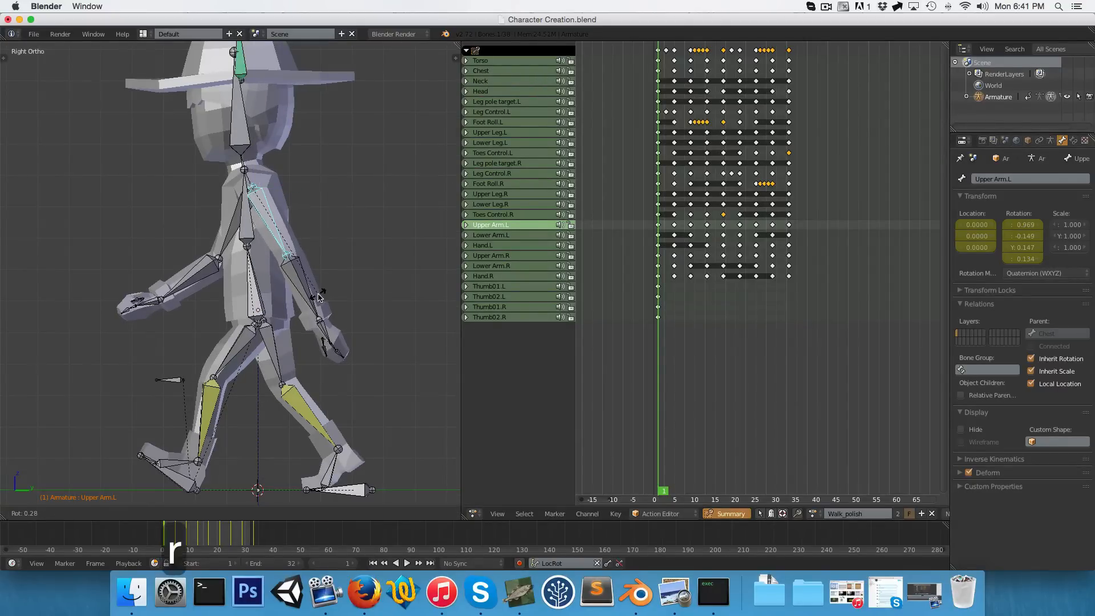
left_click(320, 298)
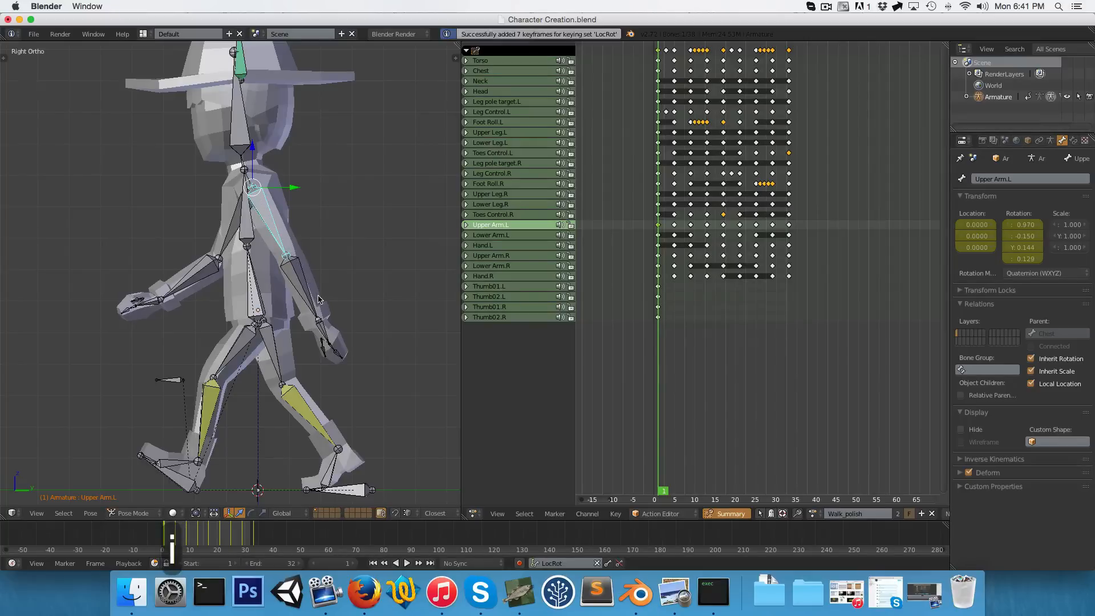
Duplicate the frame 1 keyframe of Upper Arm.L to frame 33
key("shift+d")
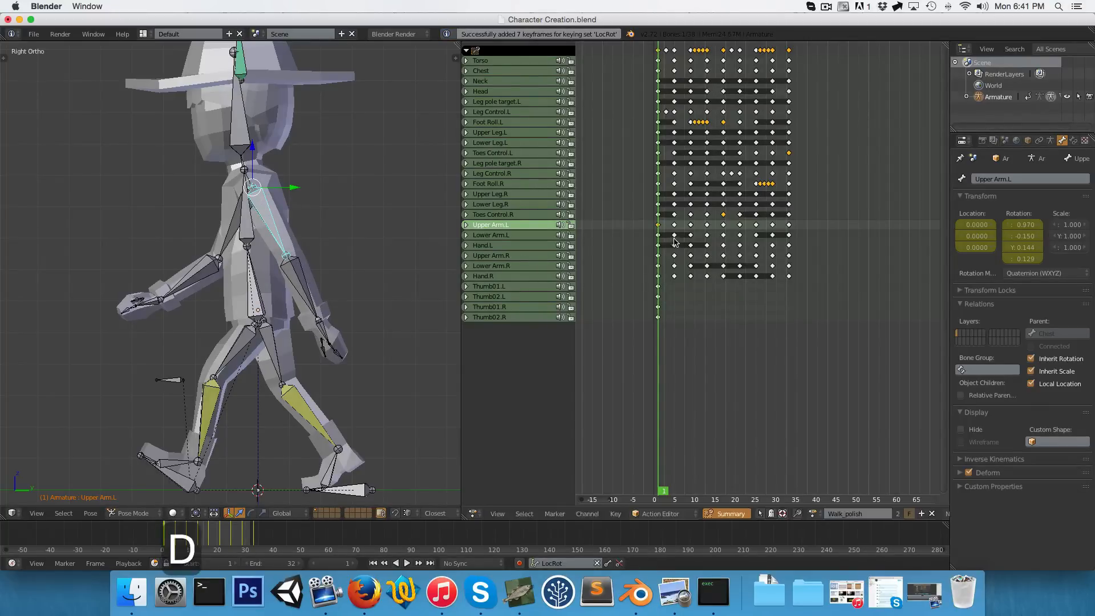
key("shift+d")
left_click(789, 244)
key("alt+a")
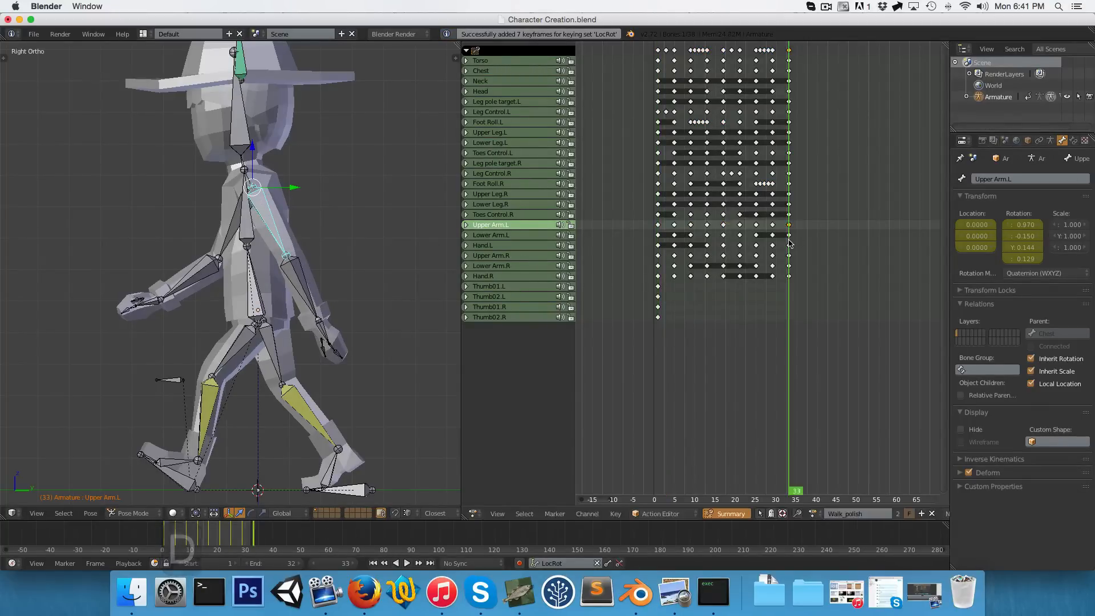
Copy the left upper arm's pose from frame 1, paste it mirrored at frame 17 and insert LocRot keyframes for the right arm bones
key("Escape")
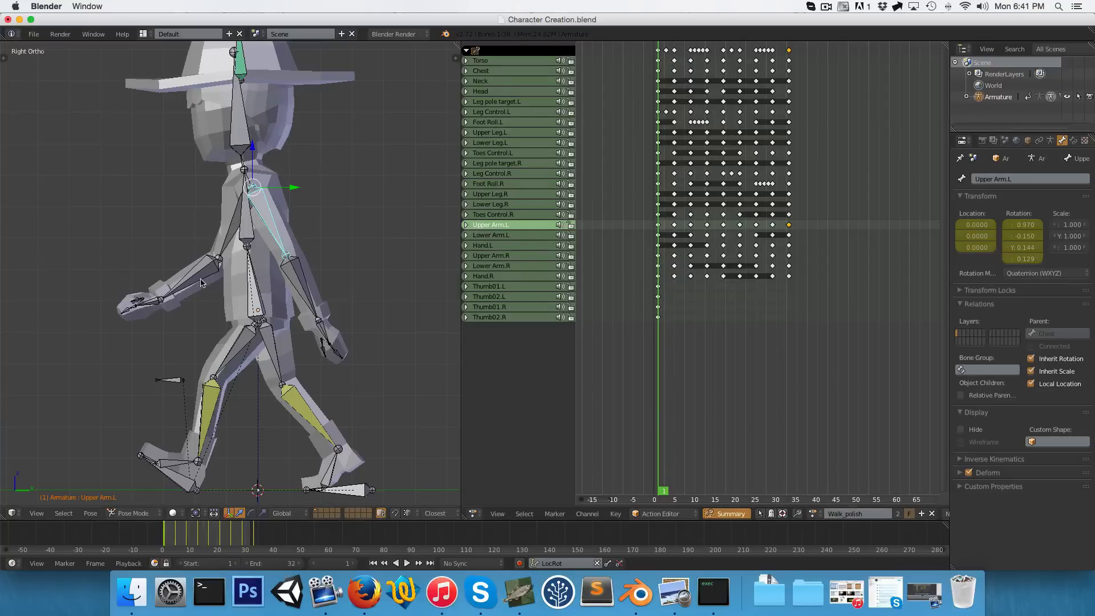
key("ctrl+c")
left_click(723, 256)
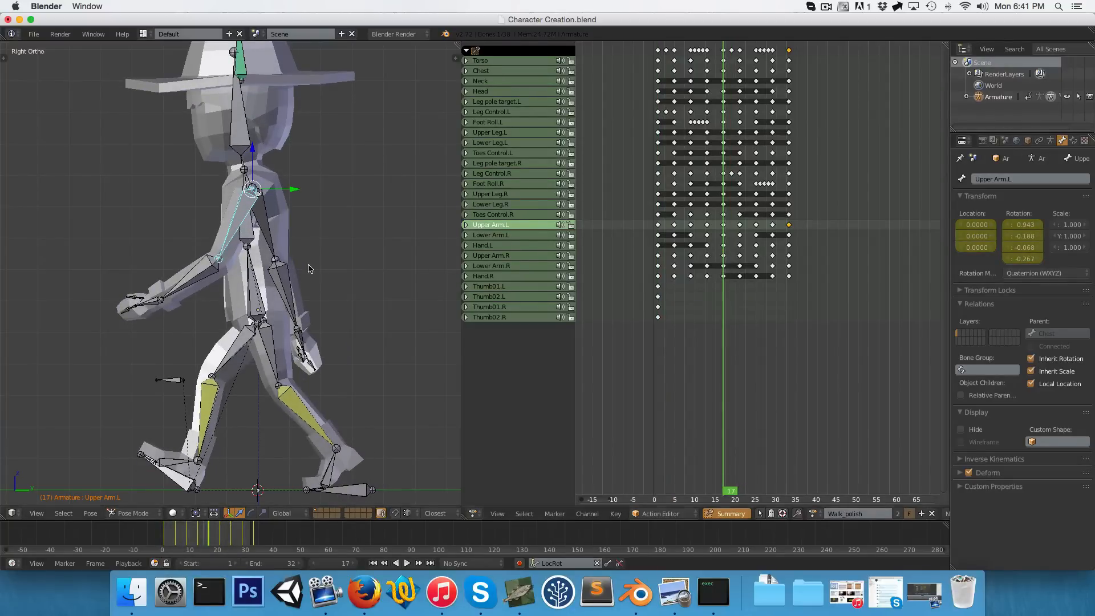
key("ctrl+shift+v")
right_click(279, 242)
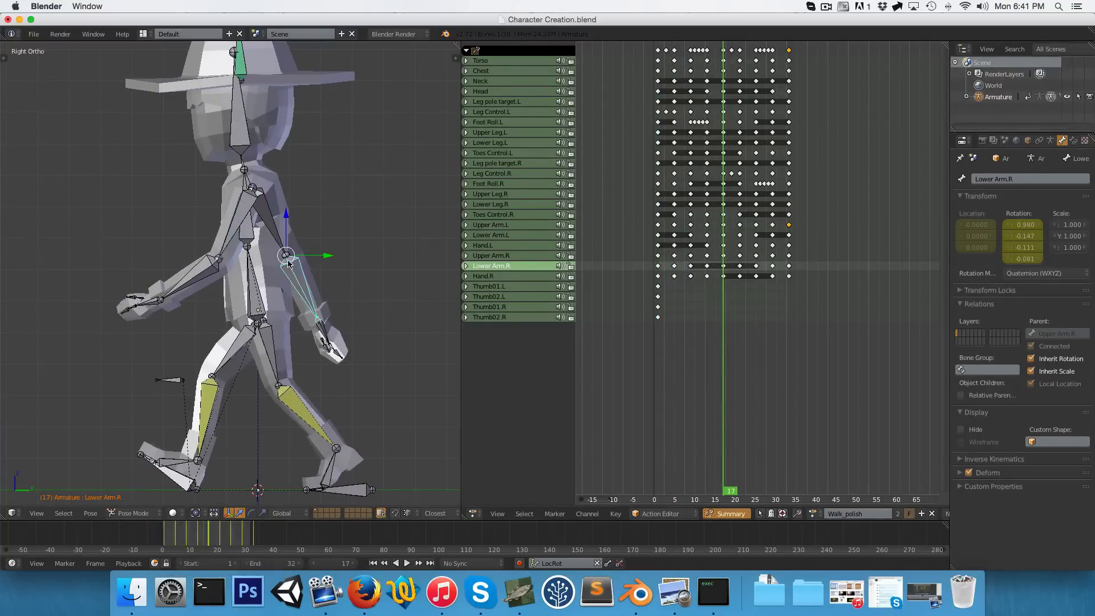
key("i")
At frame 5, rotate Upper Arm.L slightly backward to a quaternion W of about 0.981 and insert LocRot keyframes for it
key("alt+a")
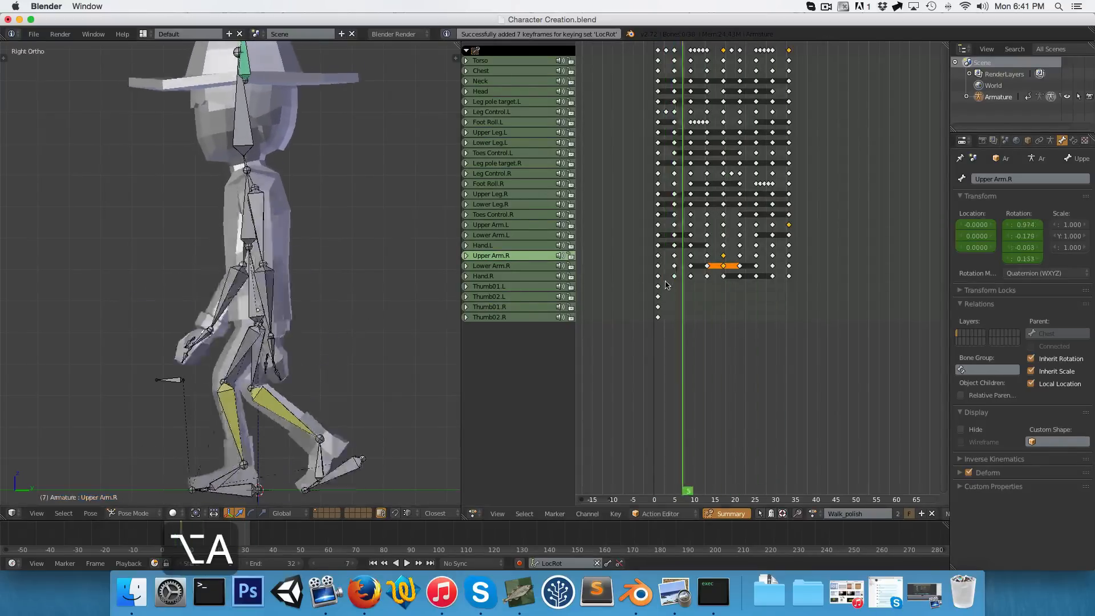
key("alt+a")
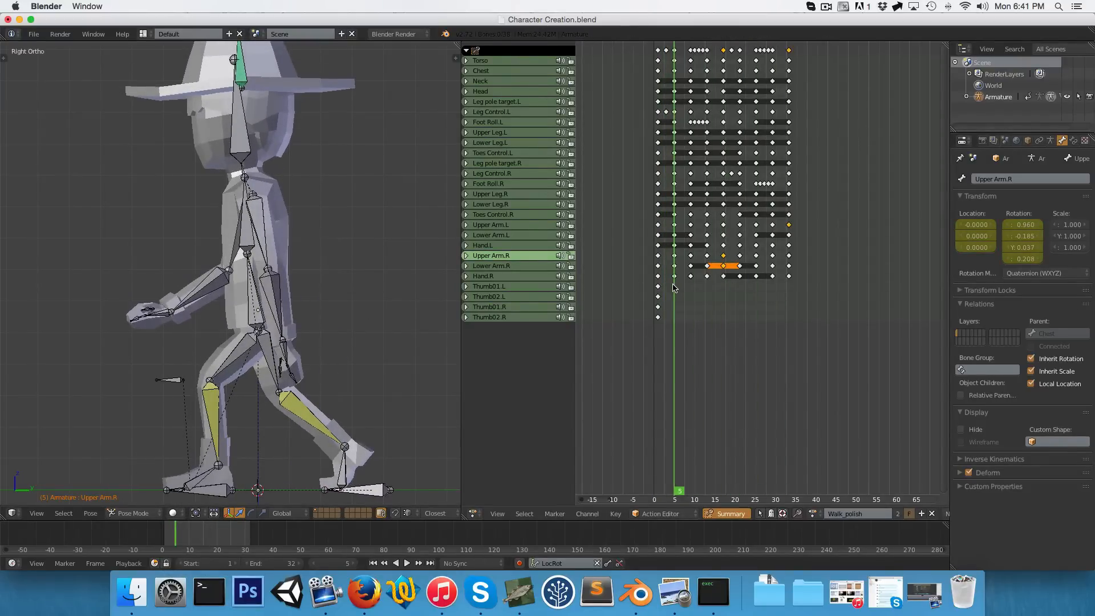
scroll(264, 258, "up", 2)
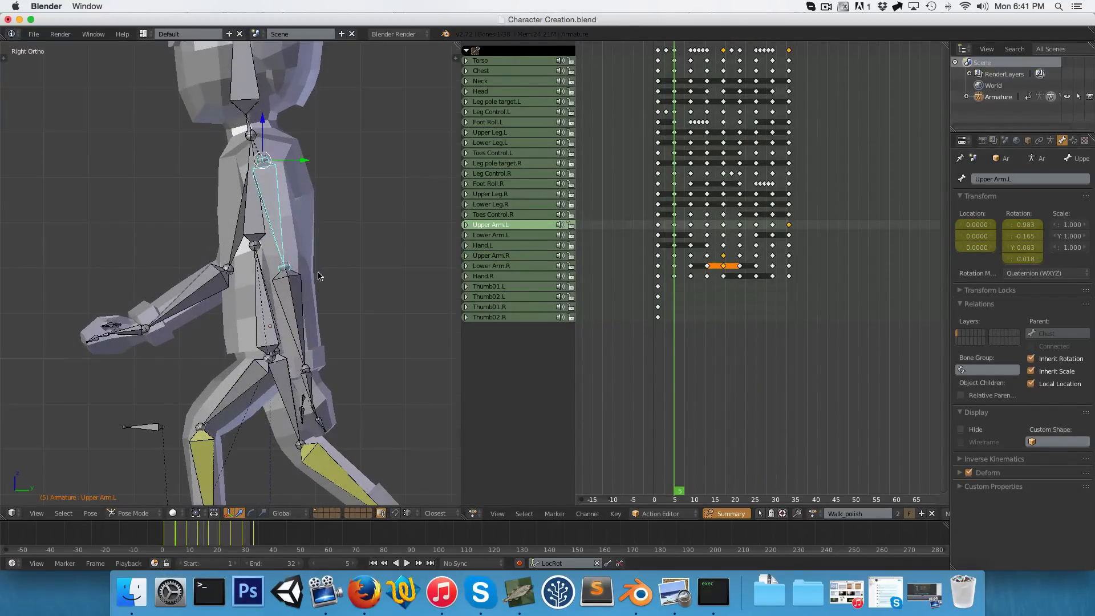
key("r")
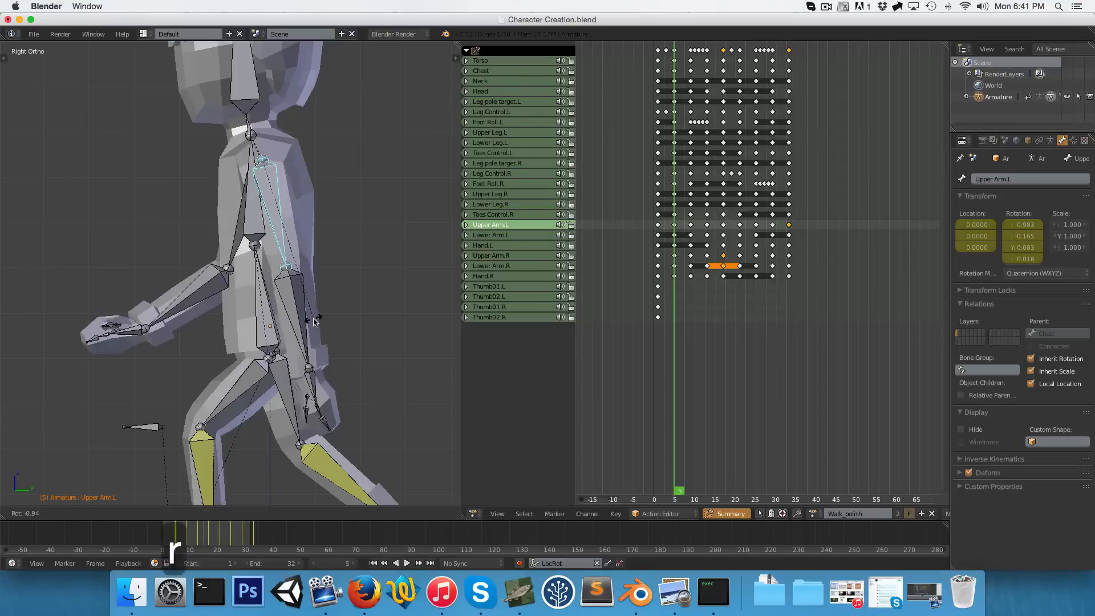
key("i")
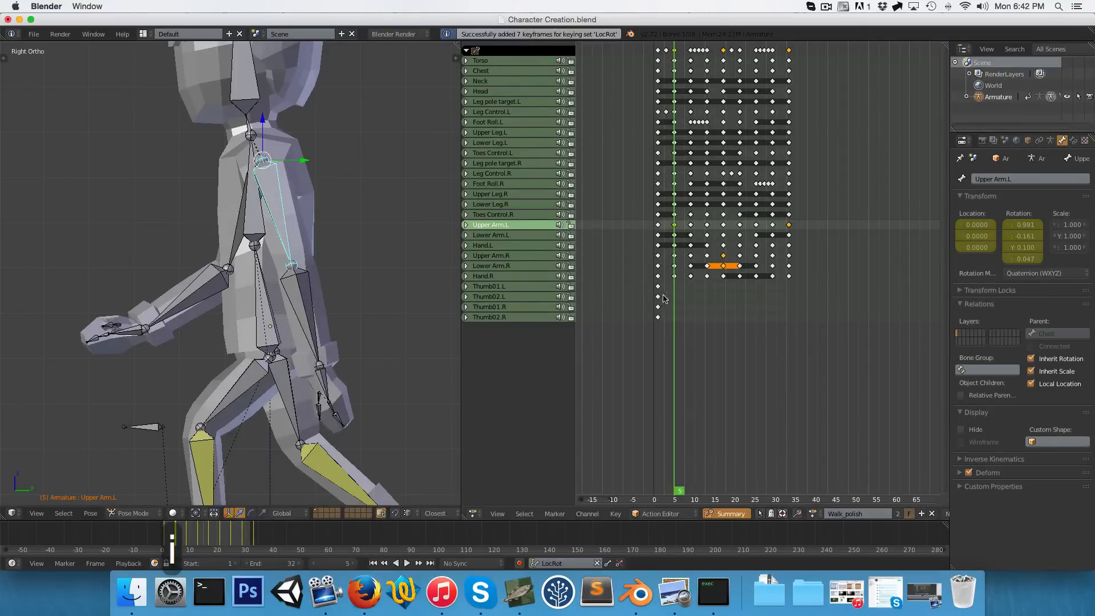
At frame 29, rotate Upper Arm.L slightly backward to a quaternion W of about 0.980 and insert LocRot keyframes for it
left_click_drag(665, 302, 776, 349)
key("alt+a")
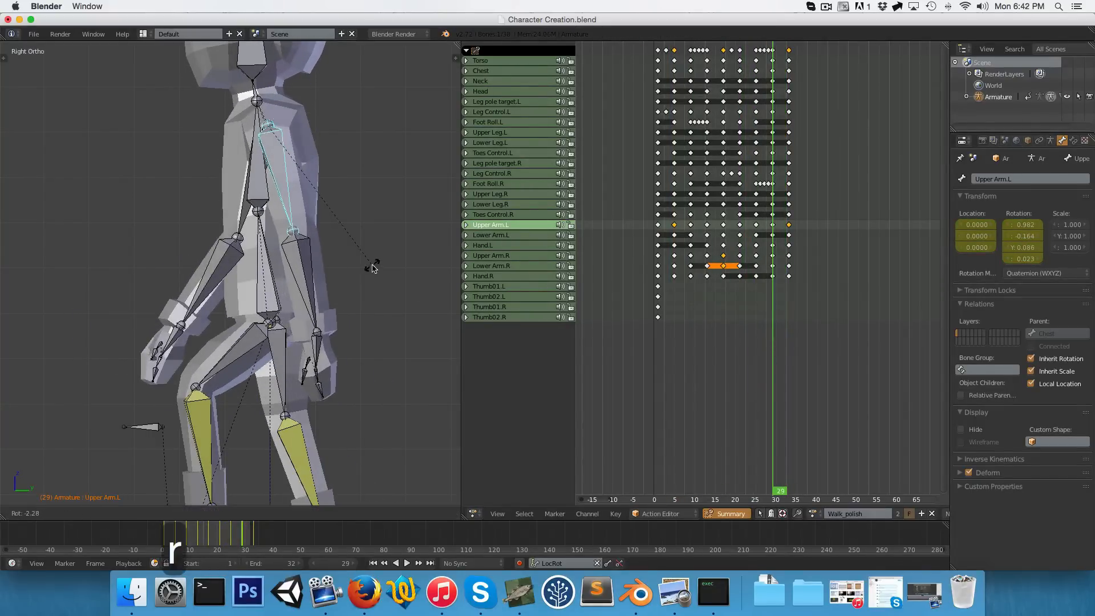
left_click(756, 270)
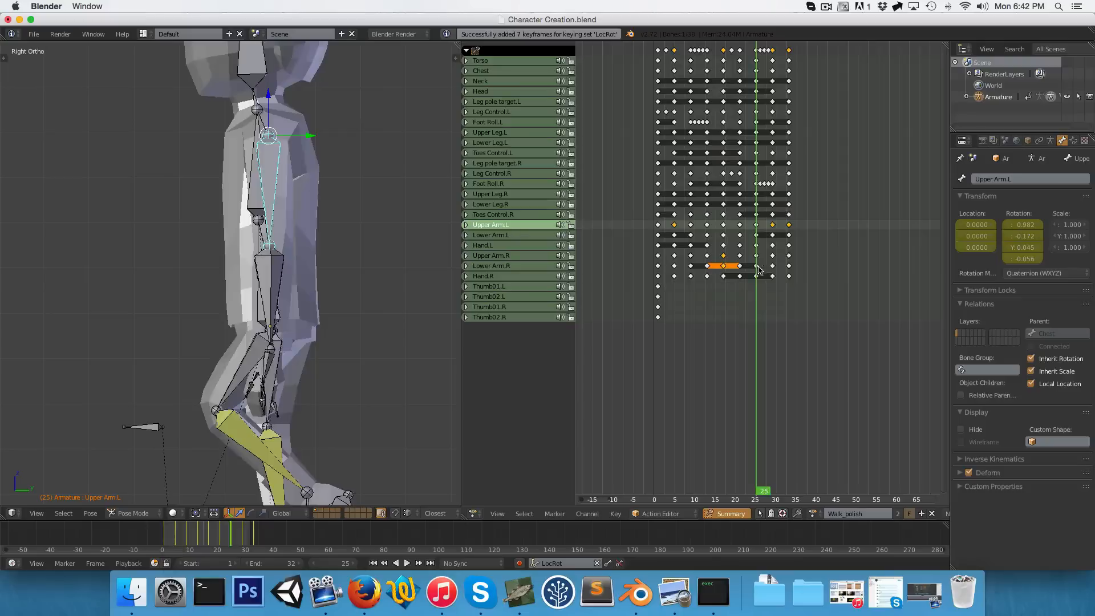
key("alt+a")
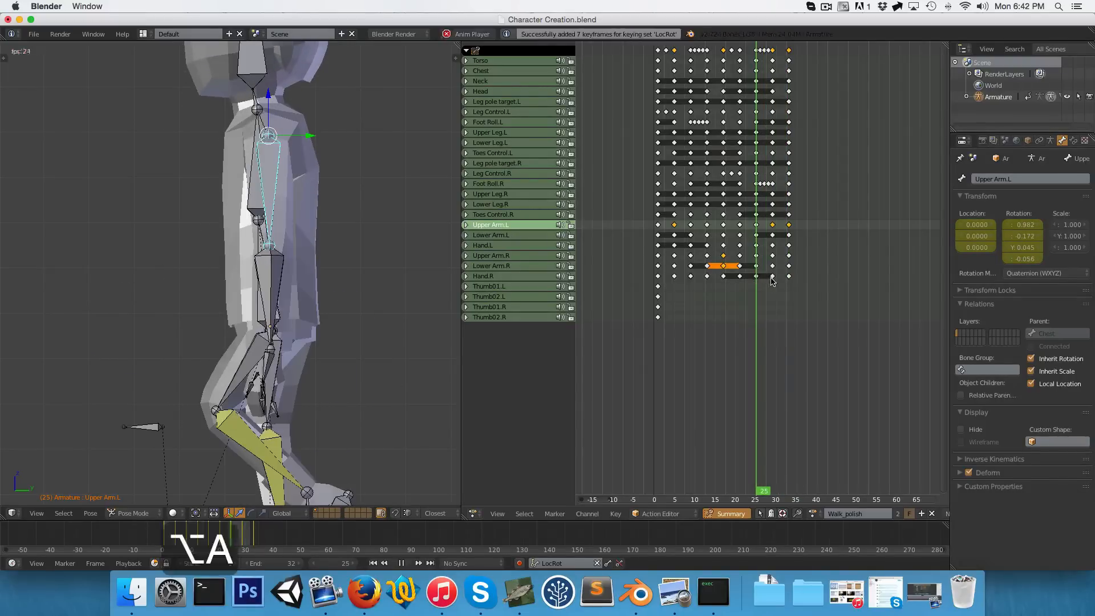
key("alt+a")
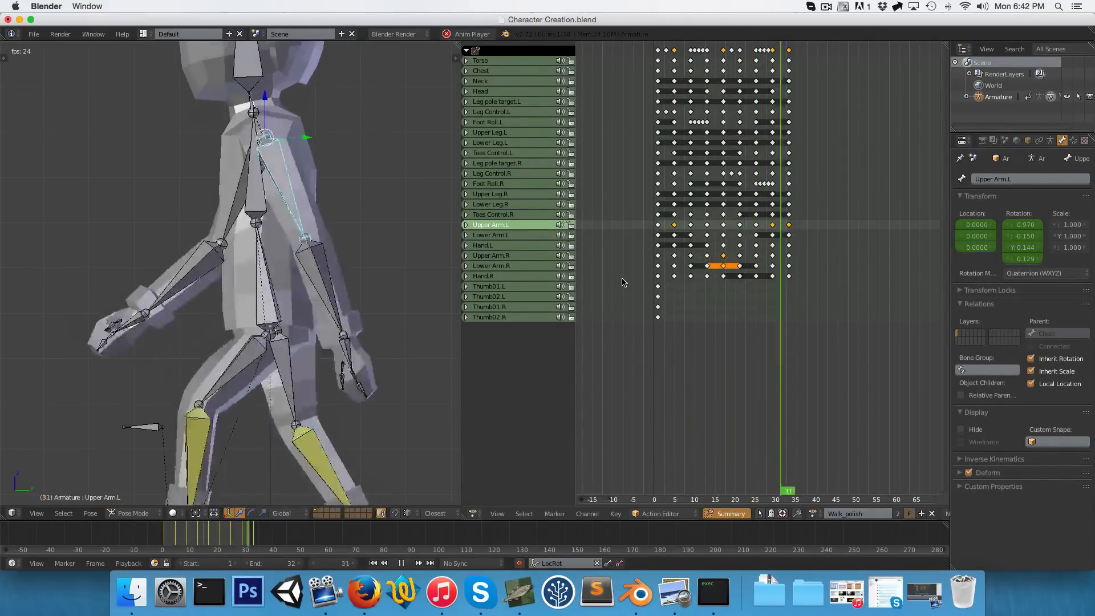
key("alt+a")
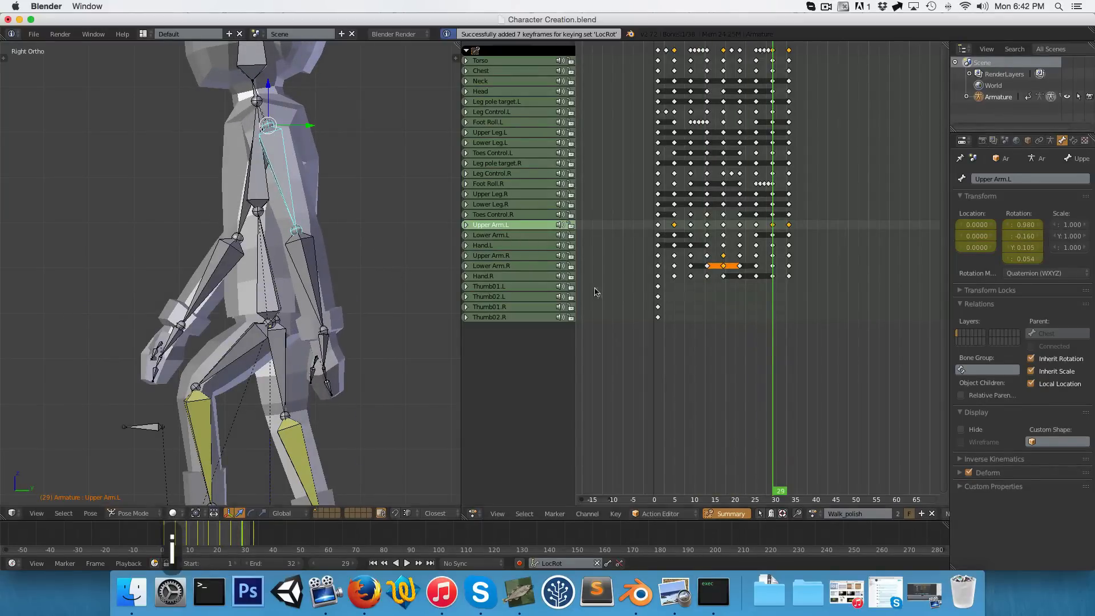
Check the arm swing in playback, and at frame 25 rotate Lower Arm.L slightly and insert LocRot keyframes for it
key("alt+a")
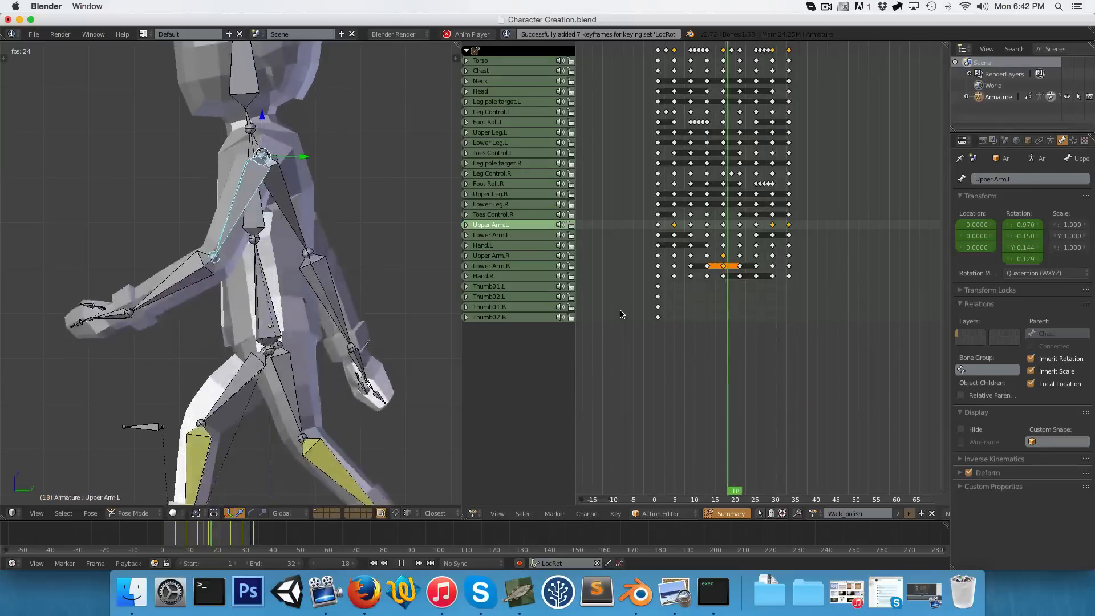
middle_click_drag(298, 297, 399, 310)
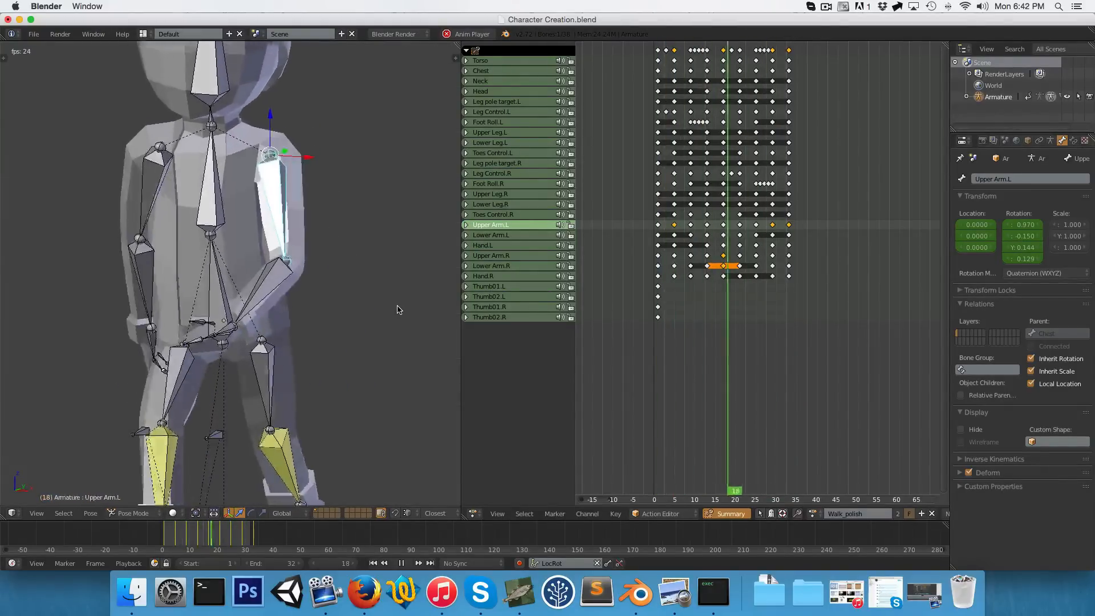
key("alt+a")
key("KP_3")
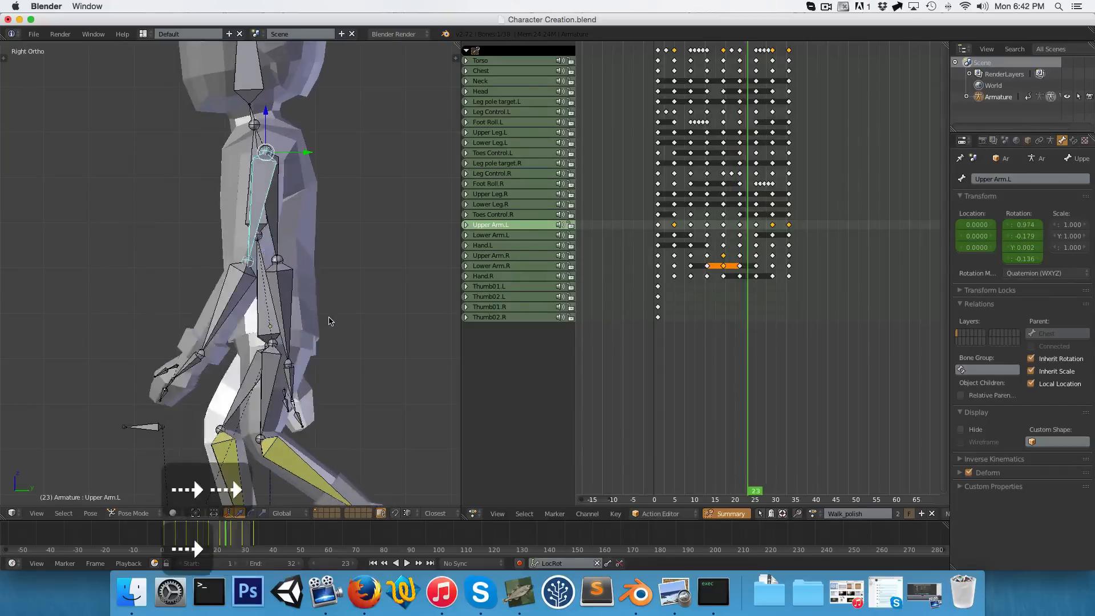
right_click(295, 298)
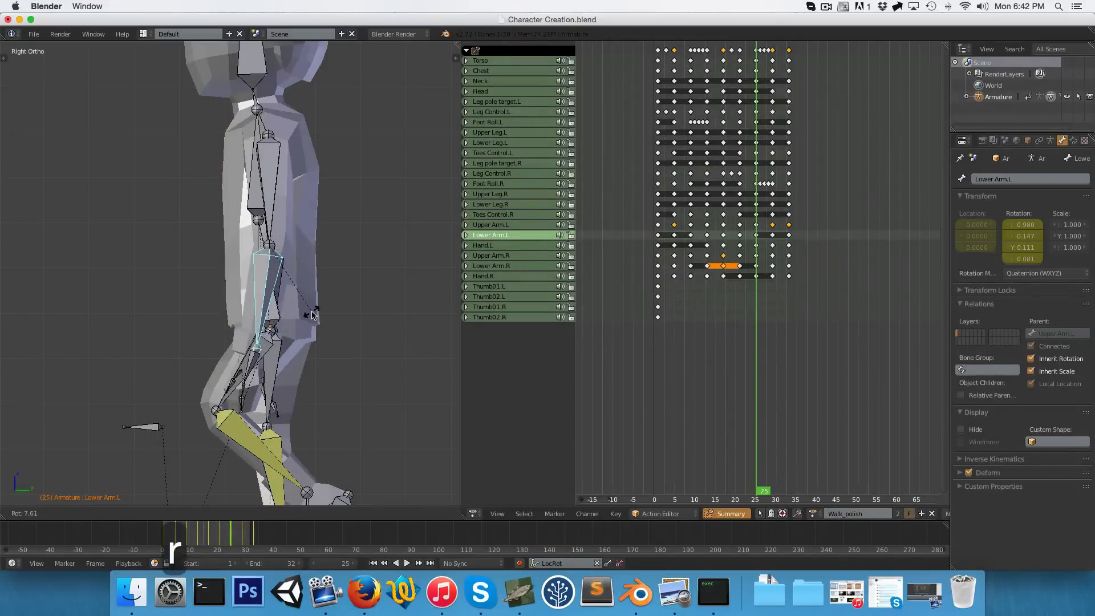
key("alt+a")
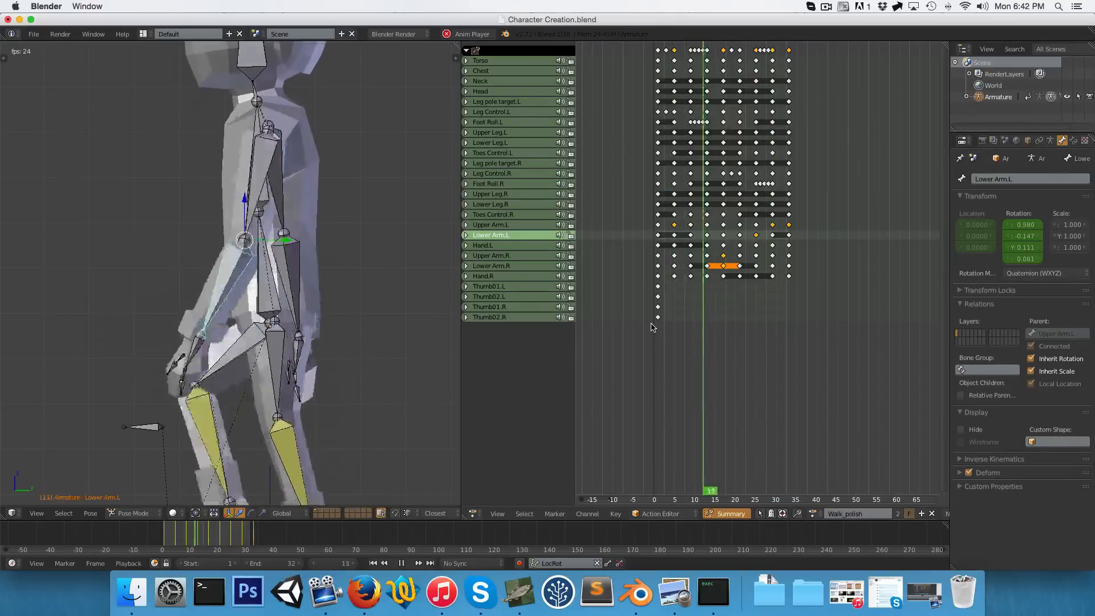
At frame 9, rotate Lower Arm.R to a quaternion W of about 0.975 and insert LocRot keyframes for it
key("alt+a")
left_click_drag(695, 337, 648, 363)
key("KP_1")
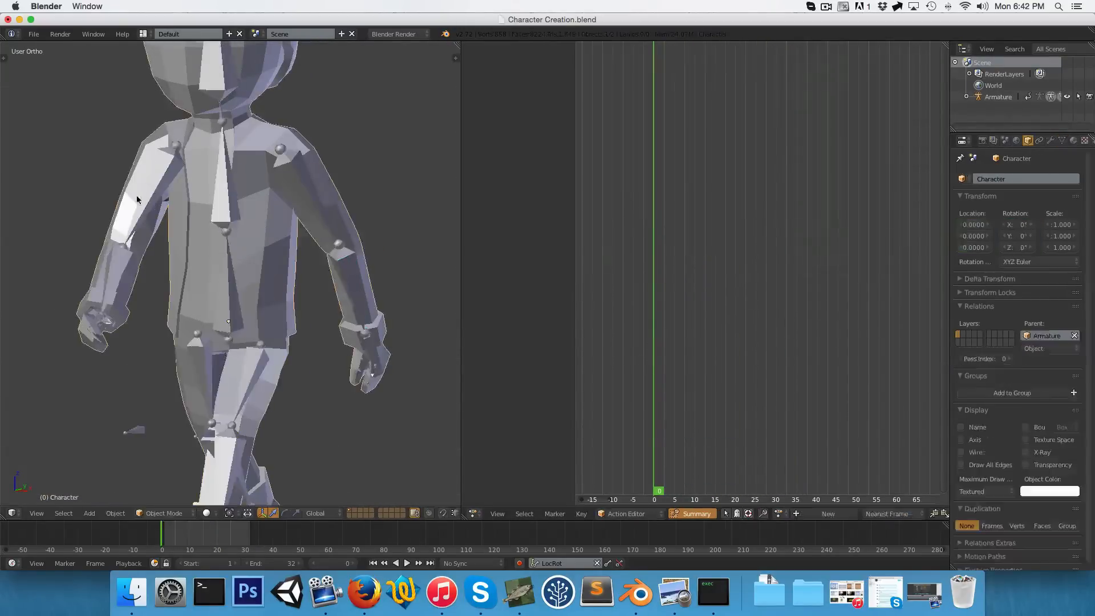
right_click(159, 238)
key("KP_3")
left_click_drag(670, 253, 690, 266)
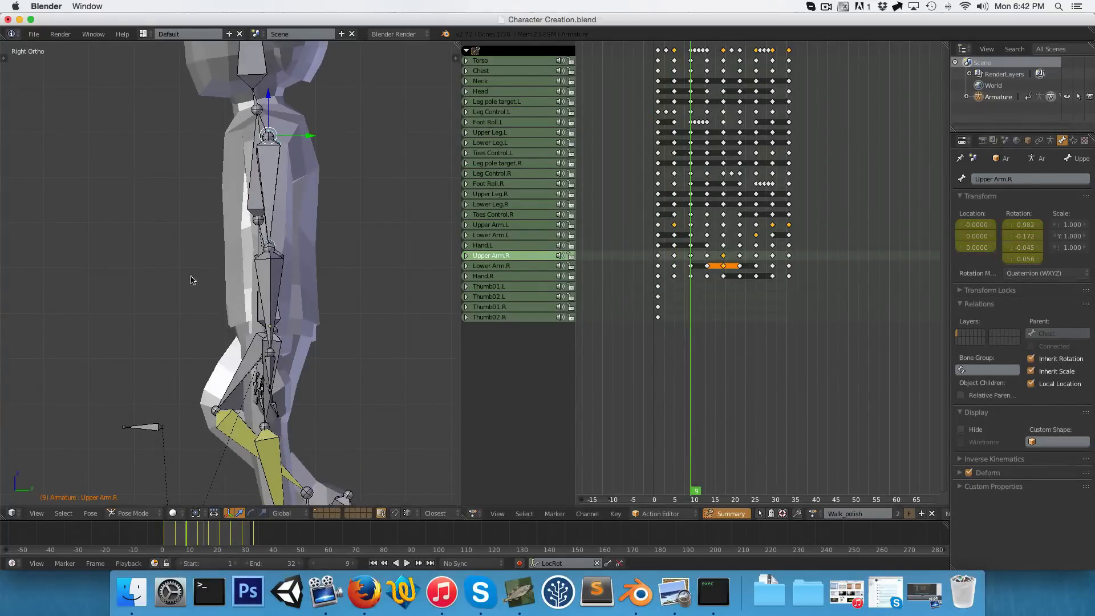
key("KP_1")
right_click(130, 289)
key("KP_3")
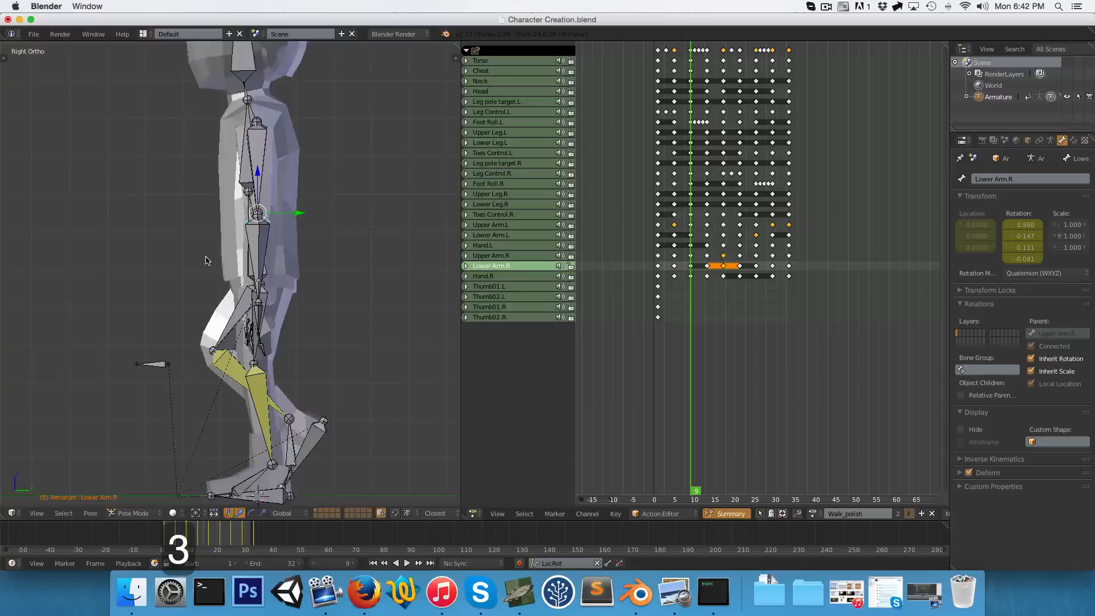
scroll(237, 316, "up", 2)
left_click(293, 330)
From the left side, rotate Upper Arm.R at frame 13 to a quaternion W of about 0.980 and insert LocRot keyframes
key("KP_1")
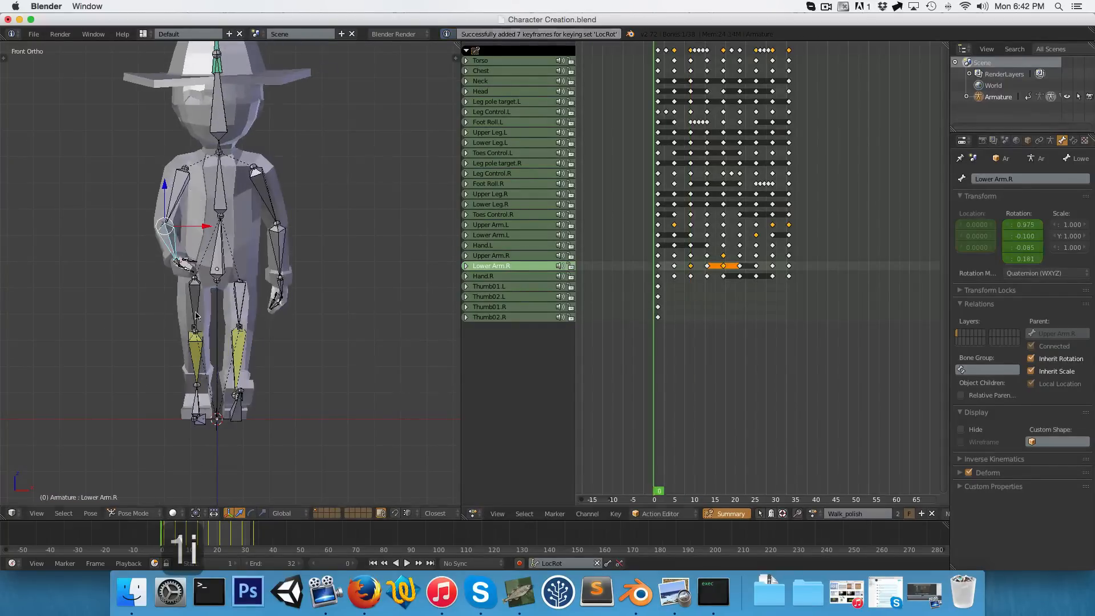
key("alt+a")
scroll(85, 328, "up", 4)
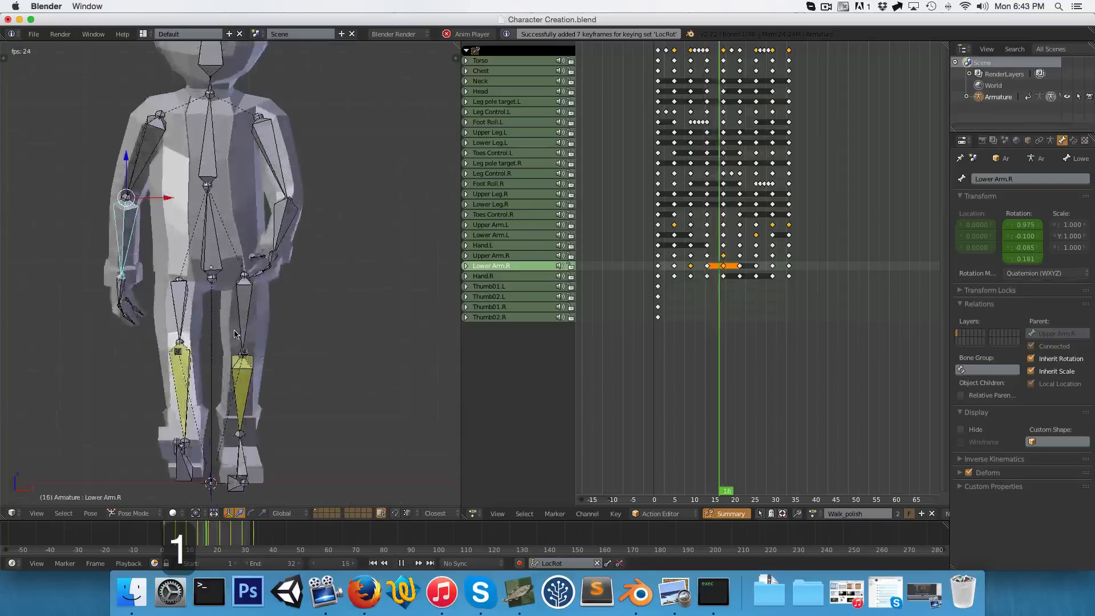
key("ctrl+KP_3")
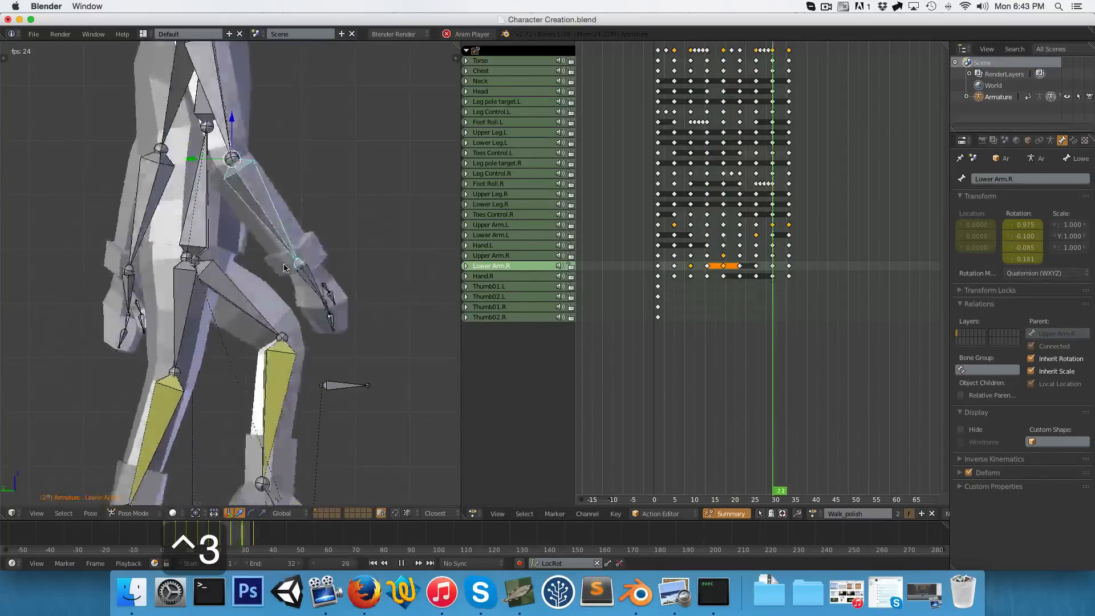
scroll(276, 271, "down", 2)
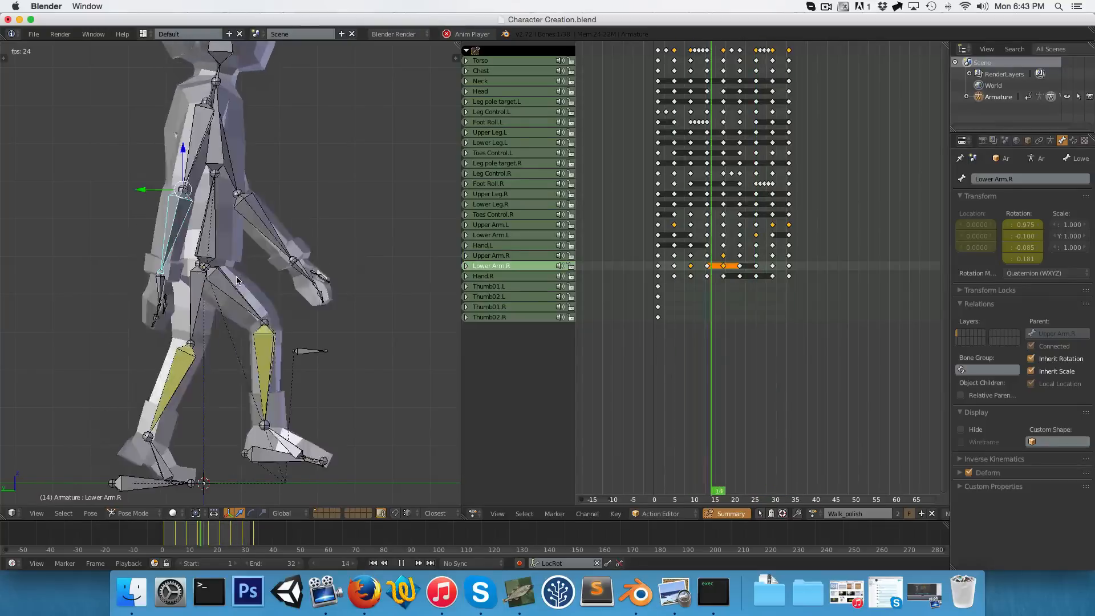
key("alt+a")
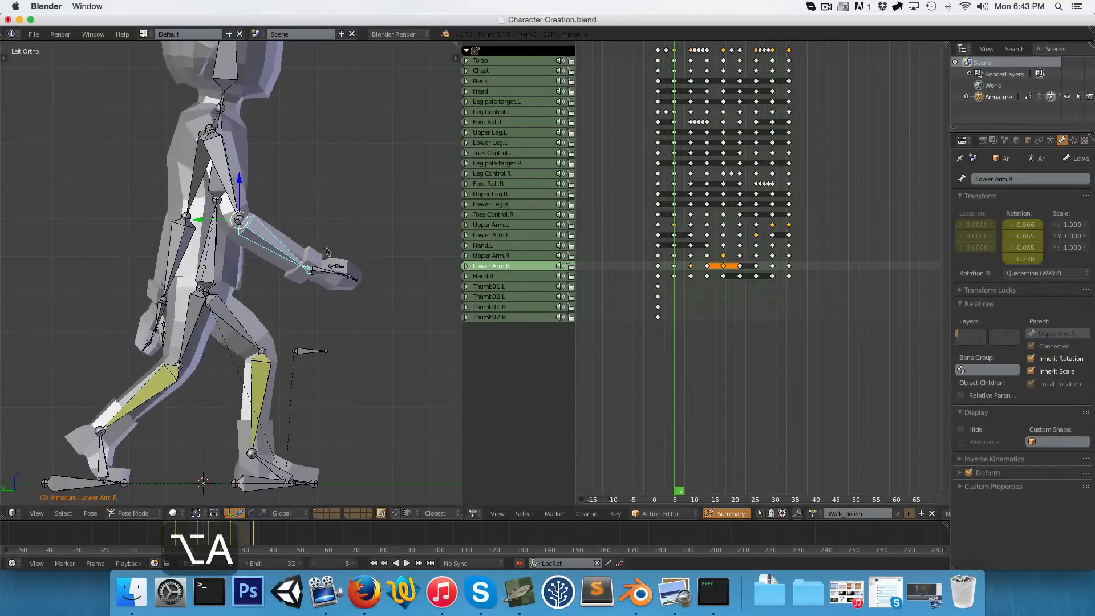
mouse_move(714, 293)
left_mouse_down()
mouse_move(733, 298)
mouse_move(706, 302)
mouse_move(737, 305)
mouse_move(710, 308)
left_mouse_up()
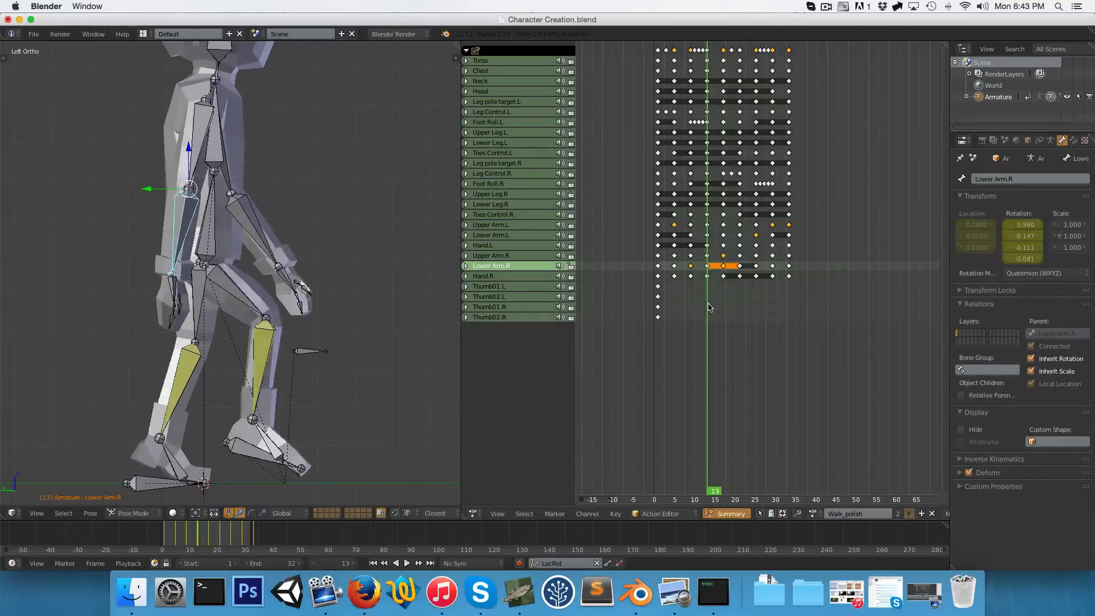
right_click(200, 174)
key("r")
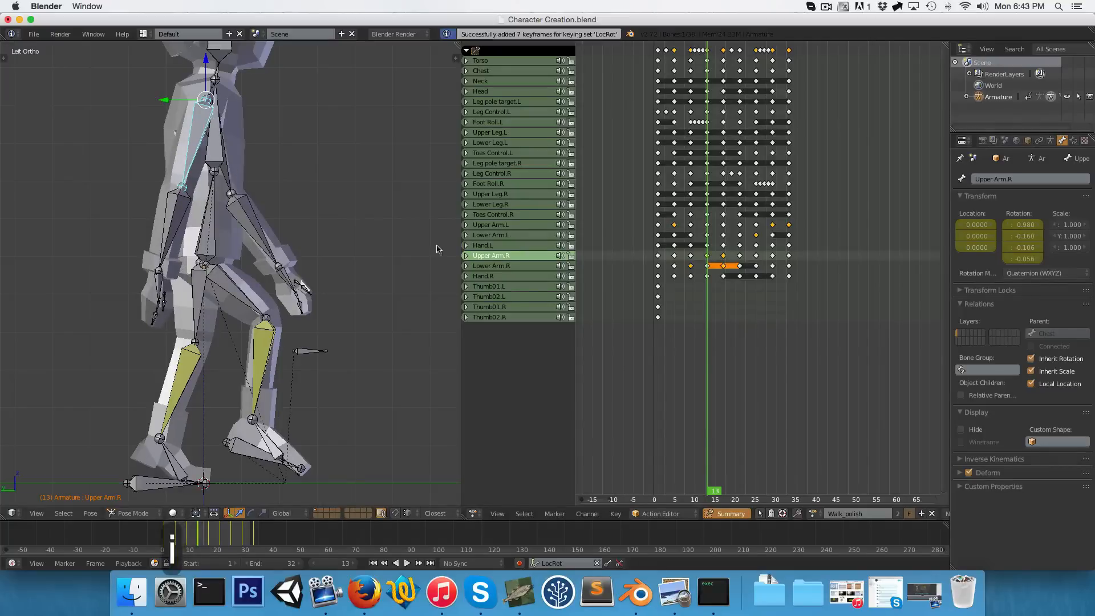
Rotate Upper Arm.R backward at frame 21 to a quaternion W of about 0.980 and insert LocRot keyframes for it
key("alt+a")
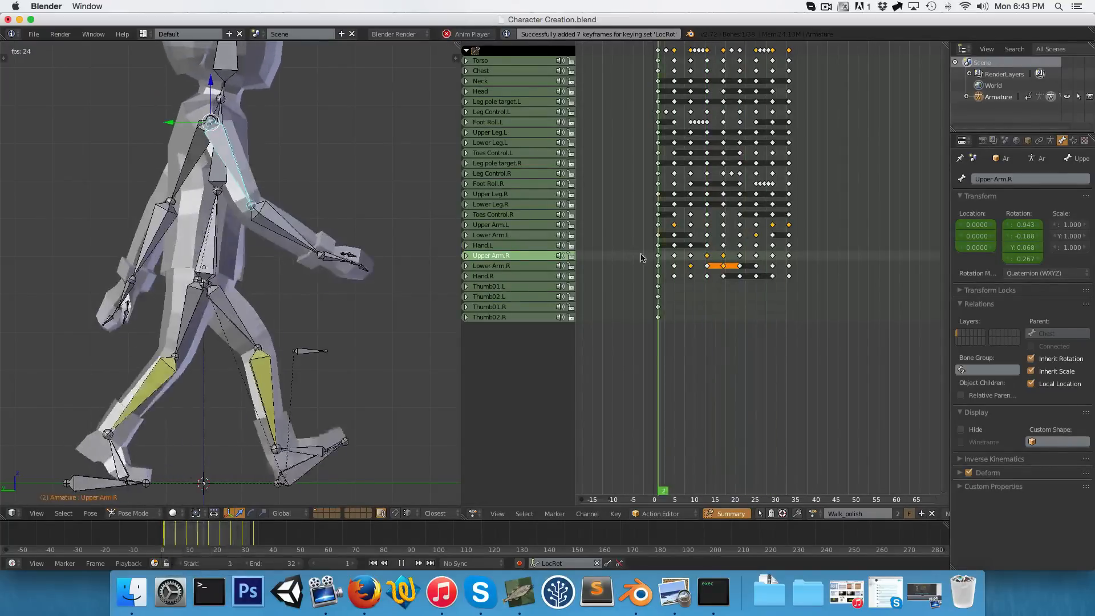
key("alt+a")
left_click_drag(659, 265, 709, 276)
key("alt+a")
key("alt+a")
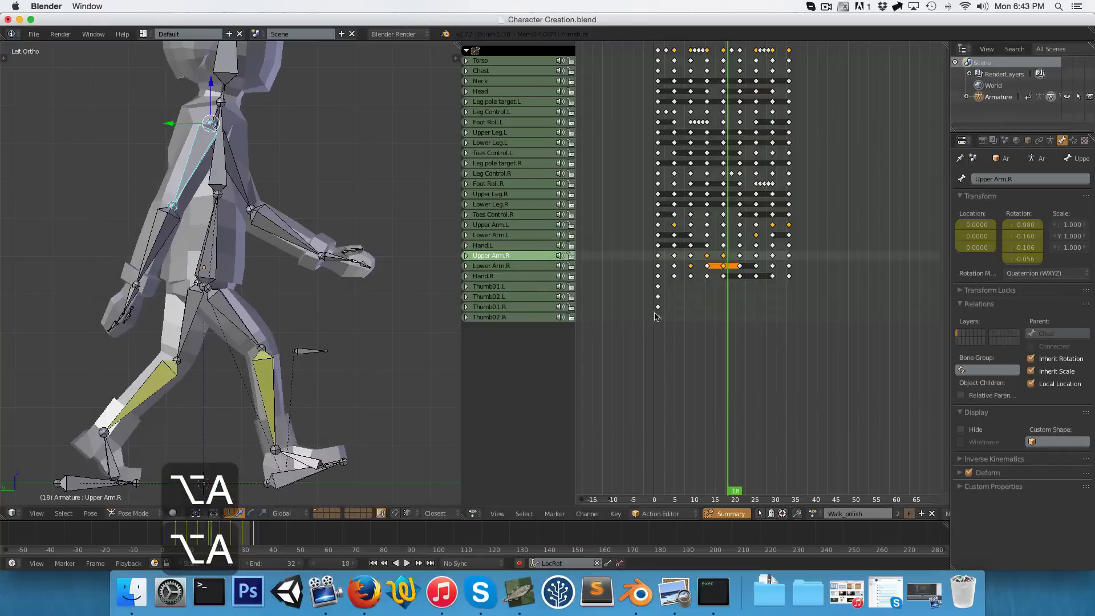
left_click_drag(720, 317, 739, 318)
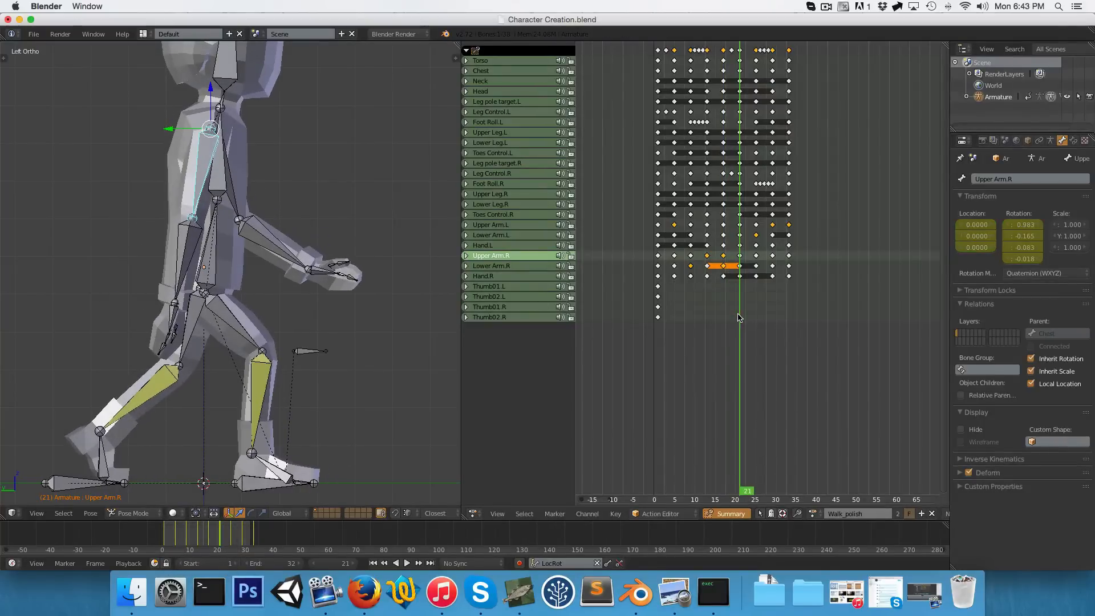
key("r")
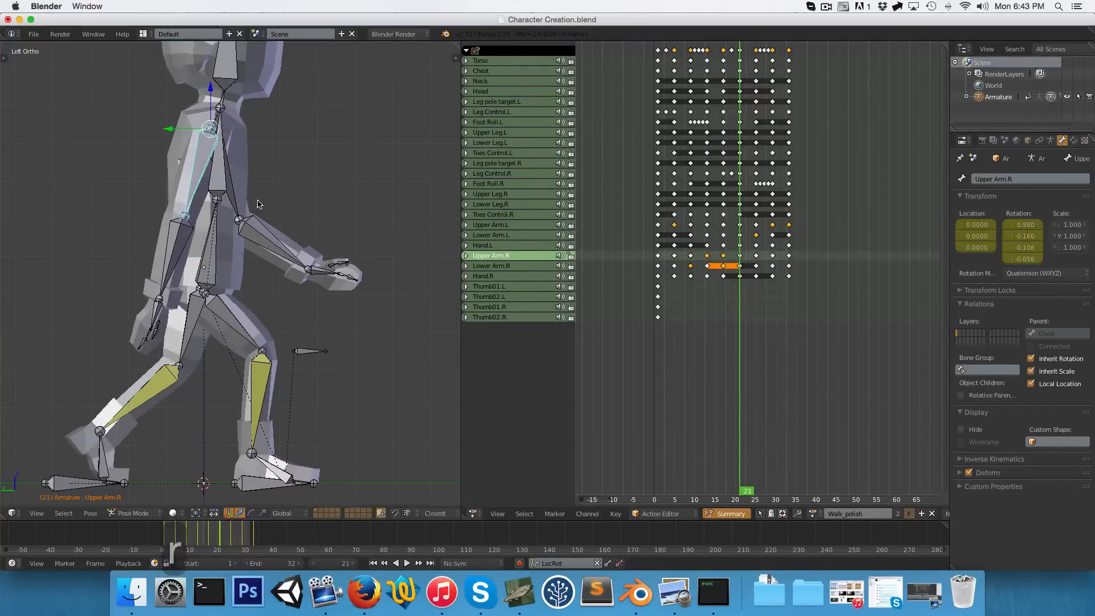
key("i")
Play the walk cycle in front view, switch to Object Mode and hide the armature so only the character mesh shows
key("alt+a")
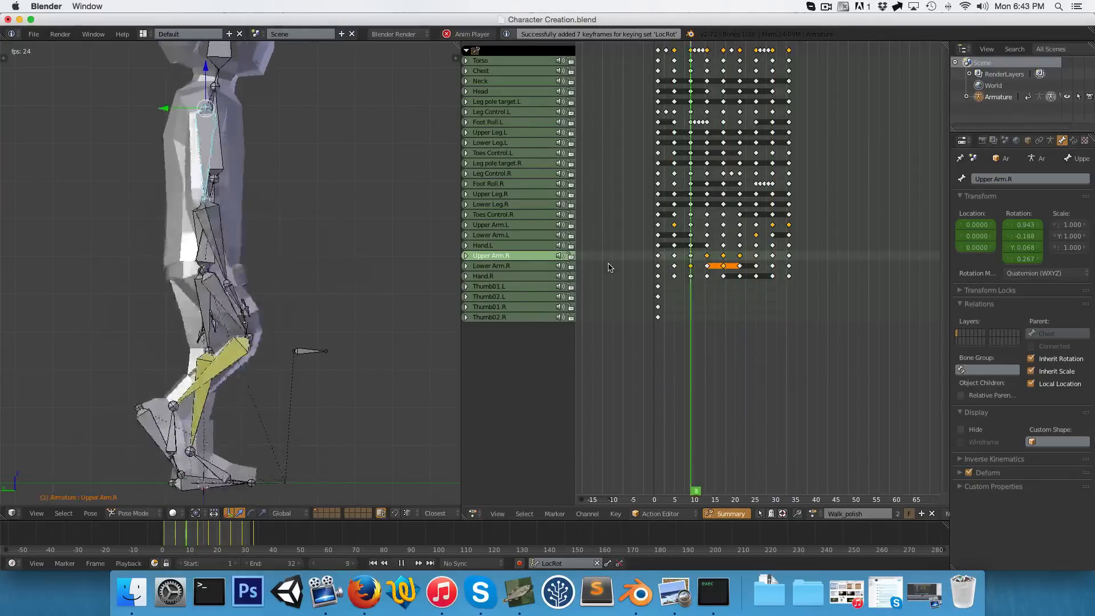
key("1")
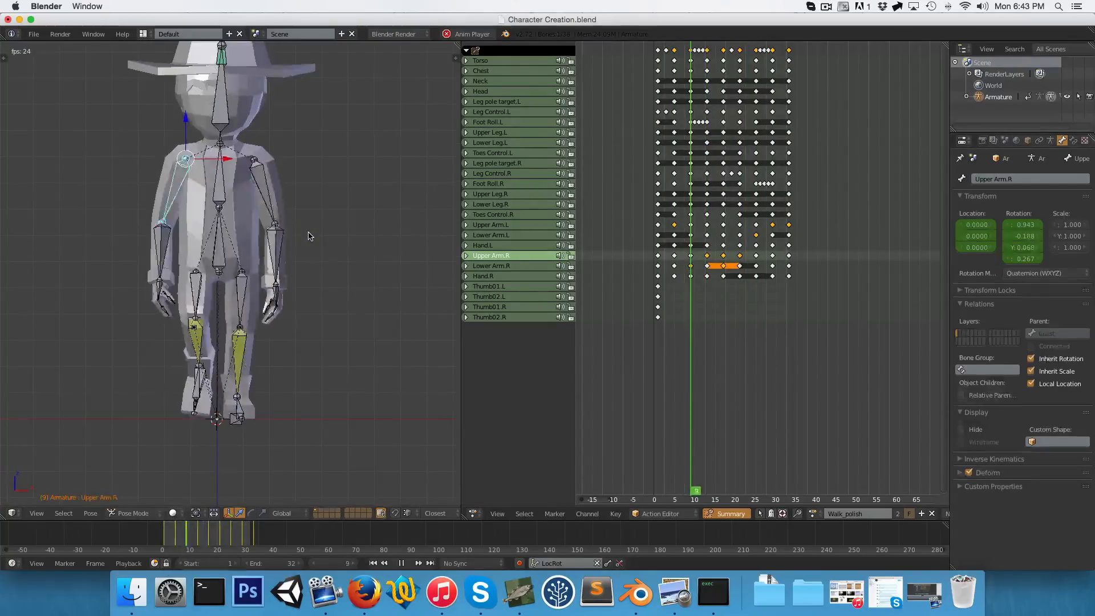
key("ctrl+Tab")
key("h")
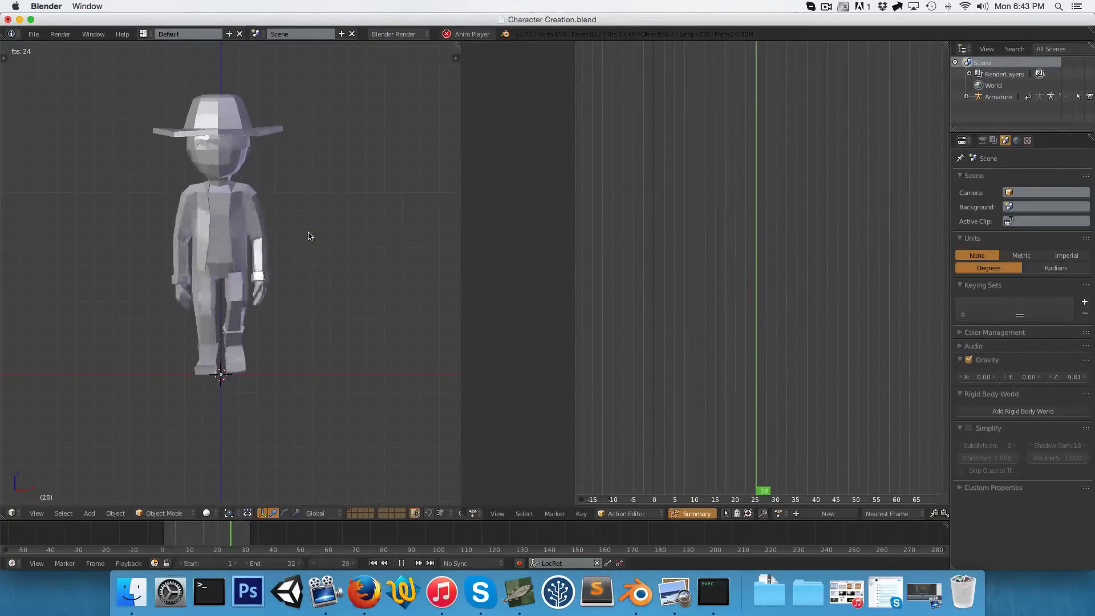
Examine the character's leg and foot motion from the right side, stepping through the walk cycle to frame 21
key("3")
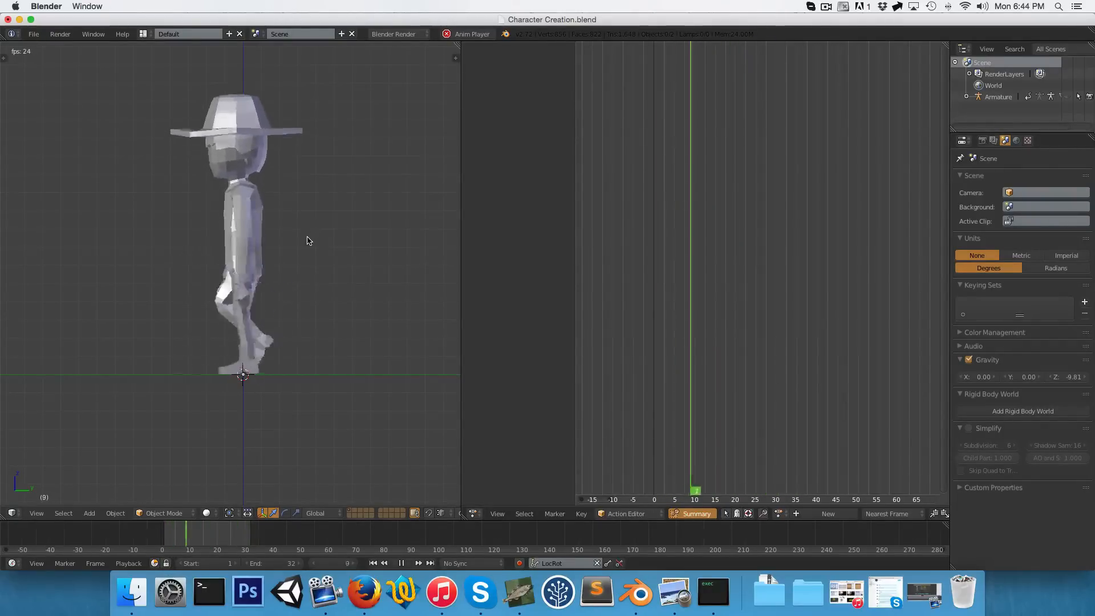
scroll(292, 330, "up", 3)
middle_click_drag(291, 331, 272, 245, "shift")
key("alt+a")
scroll(300, 349, "up", 3)
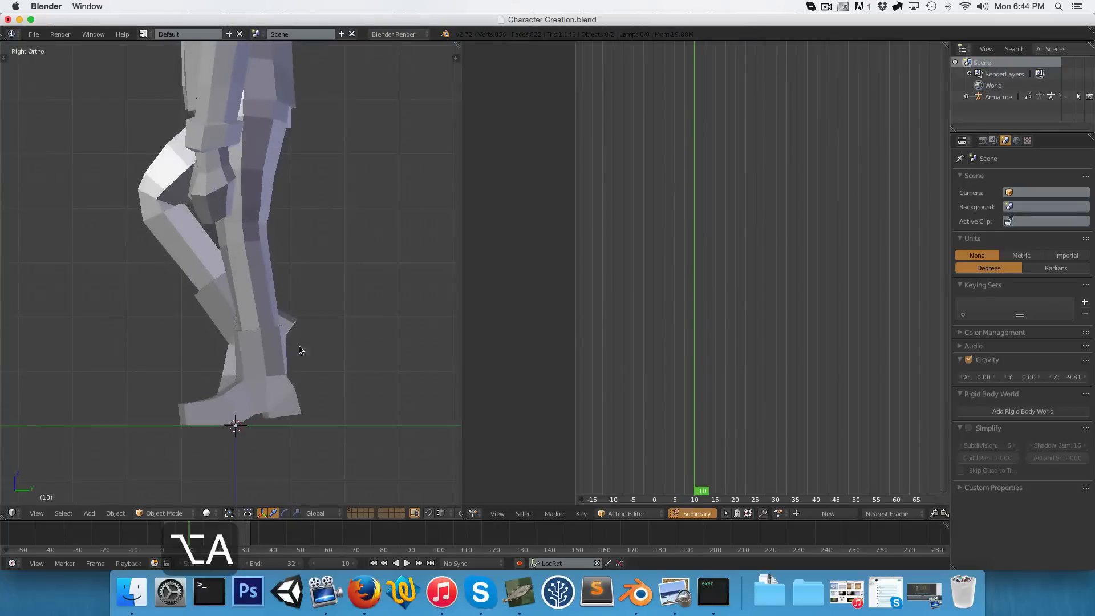
left_click_drag(662, 391, 739, 385)
scroll(288, 366, "down", 2)
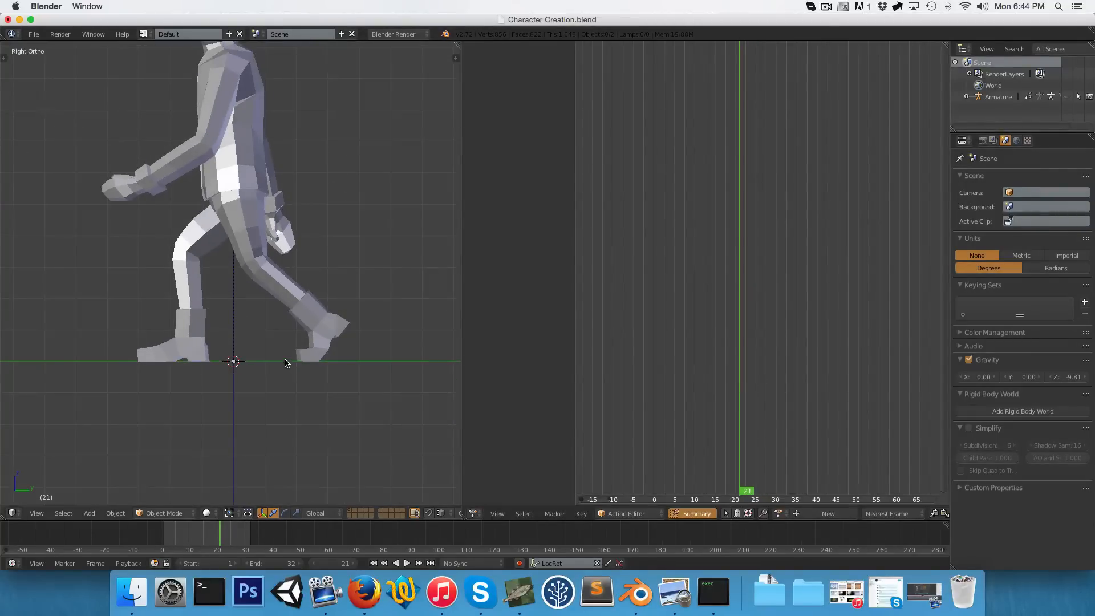
Unhide the armature, return to Pose Mode and go to frame 5 of the walk cycle
key("alt+h")
key("ctrl+Tab")
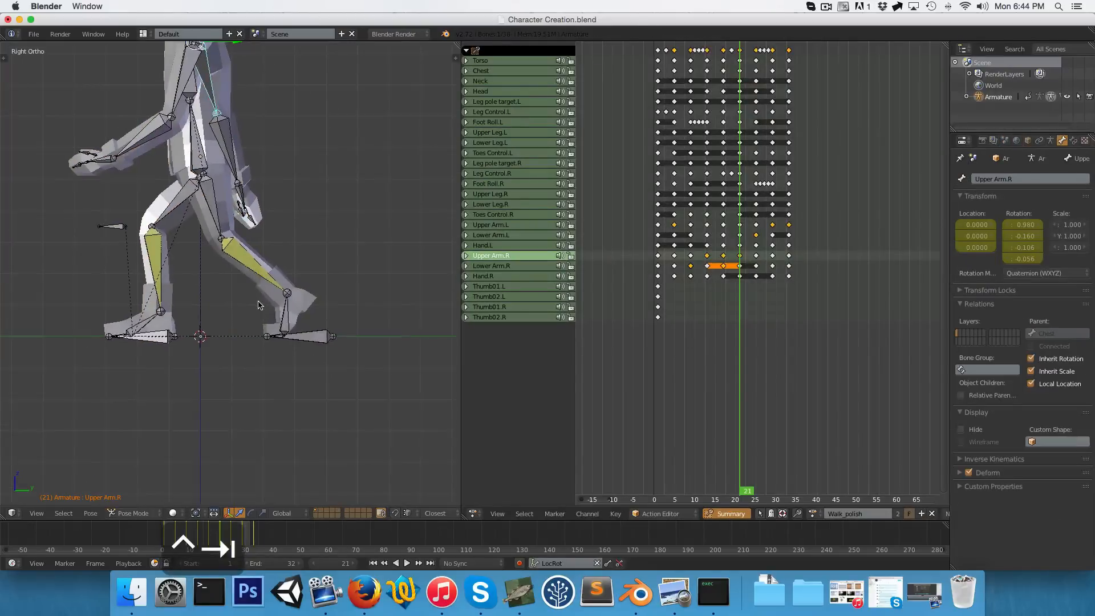
scroll(258, 305, "up", 3)
mouse_move(669, 296)
left_mouse_down()
mouse_move(687, 298)
mouse_move(674, 301)
left_mouse_up()
scroll(132, 247, "down", 3)
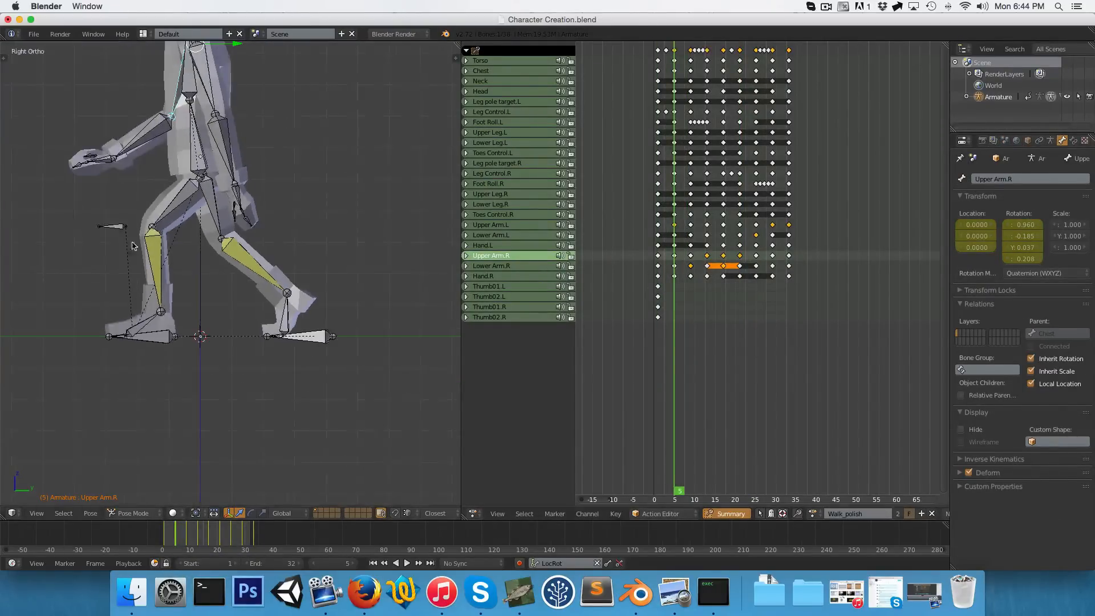
Clear the rotation of the Foot Roll.R bone on the trailing right foot at frame 5
scroll(242, 292, "up", 3)
scroll(337, 354, "up", 1)
right_click(345, 358)
right_click(347, 359)
middle_click_drag(354, 353, 292, 274, "shift")
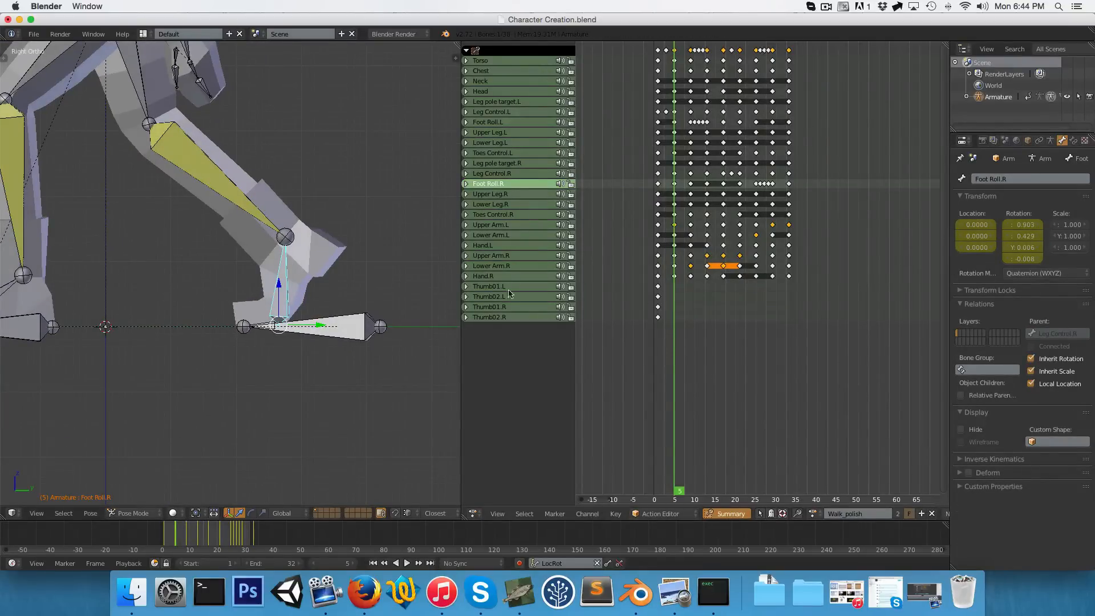
scroll(332, 304, "down", 4)
scroll(300, 352, "up", 5)
key("alt+r")
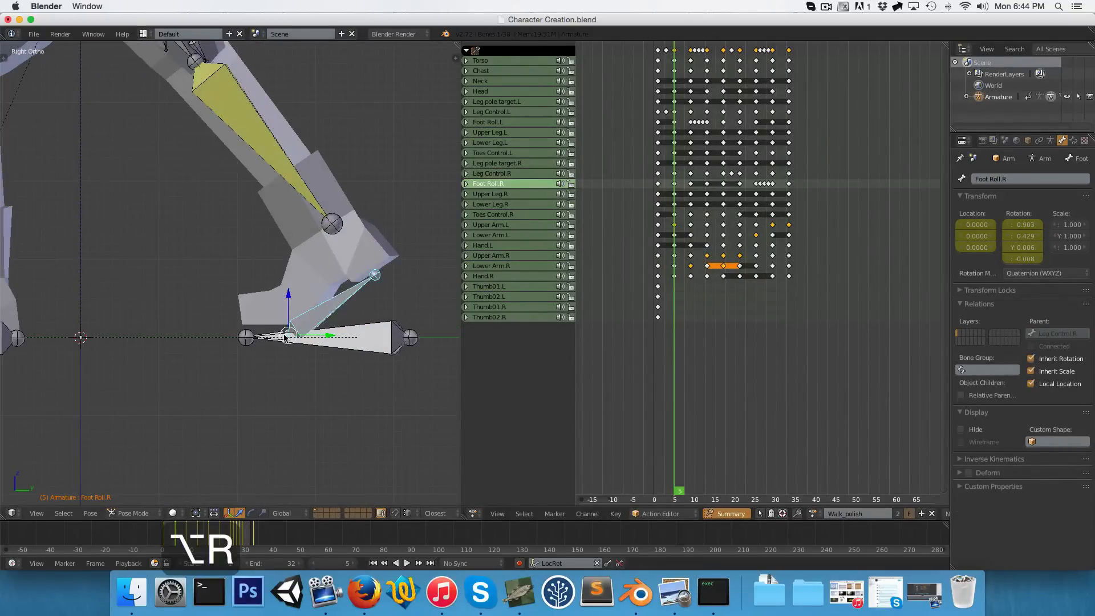
Rotate Leg Control.R at frame 5 to a quaternion W of about 0.880, raise it, and insert LocRot keyframes
right_click(308, 337)
key("r")
key("g")
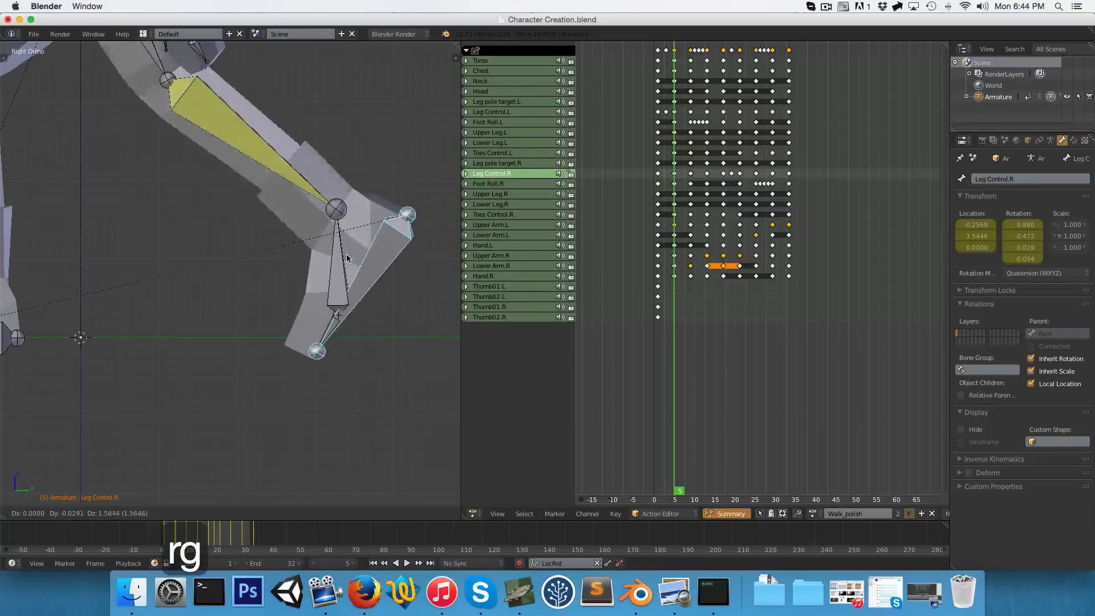
left_click(306, 321)
scroll(306, 321, "down", 2)
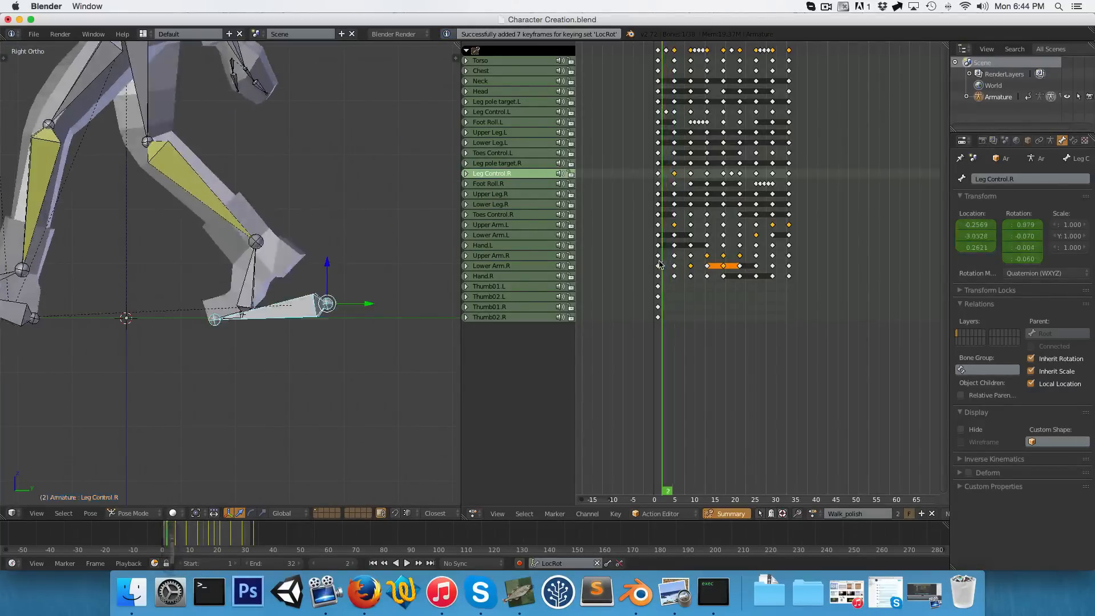
key("alt+a")
key("alt+a")
key("alt+a")
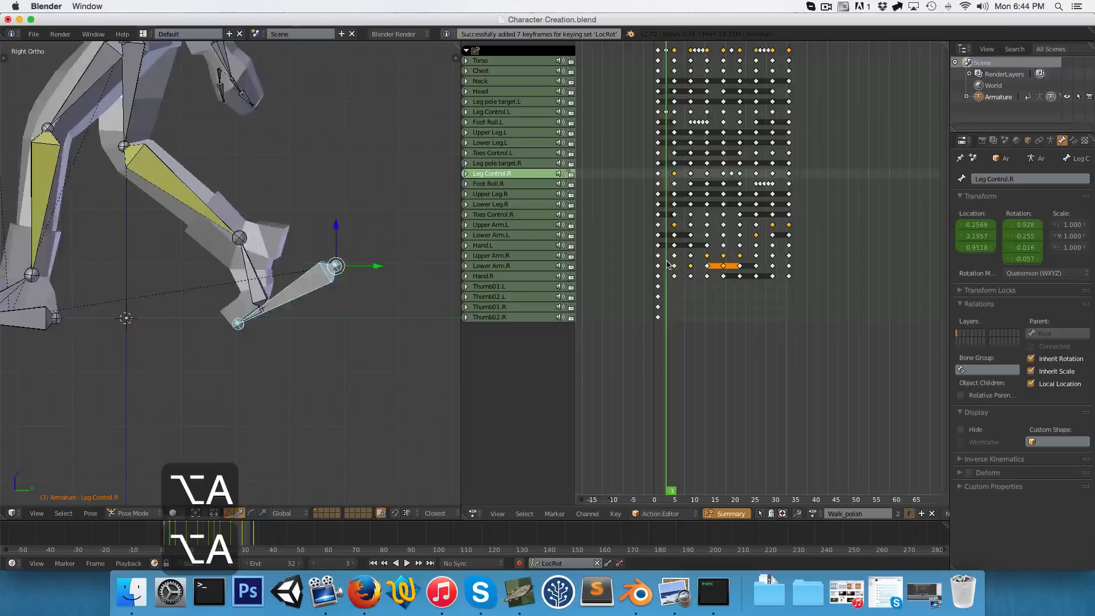
key("alt+a")
Clear Foot Roll.R's rotation at frame 5, insert LocRot keyframes for it and play back the cycle
right_click(289, 262)
key("alt+r")
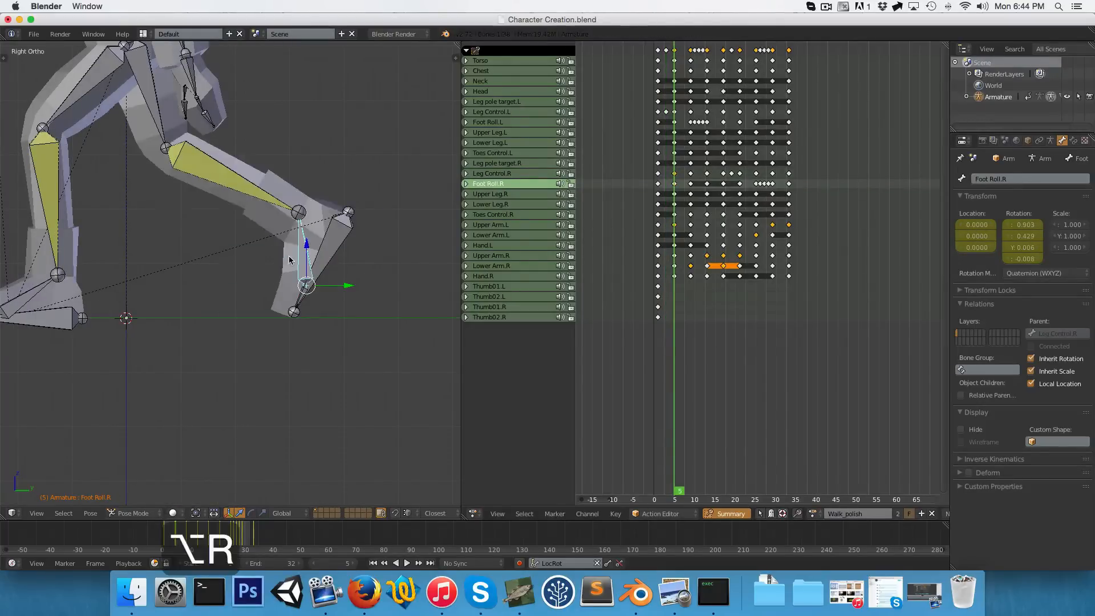
scroll(289, 262, "up", 2)
key("i")
left_click(656, 274)
key("alt+a")
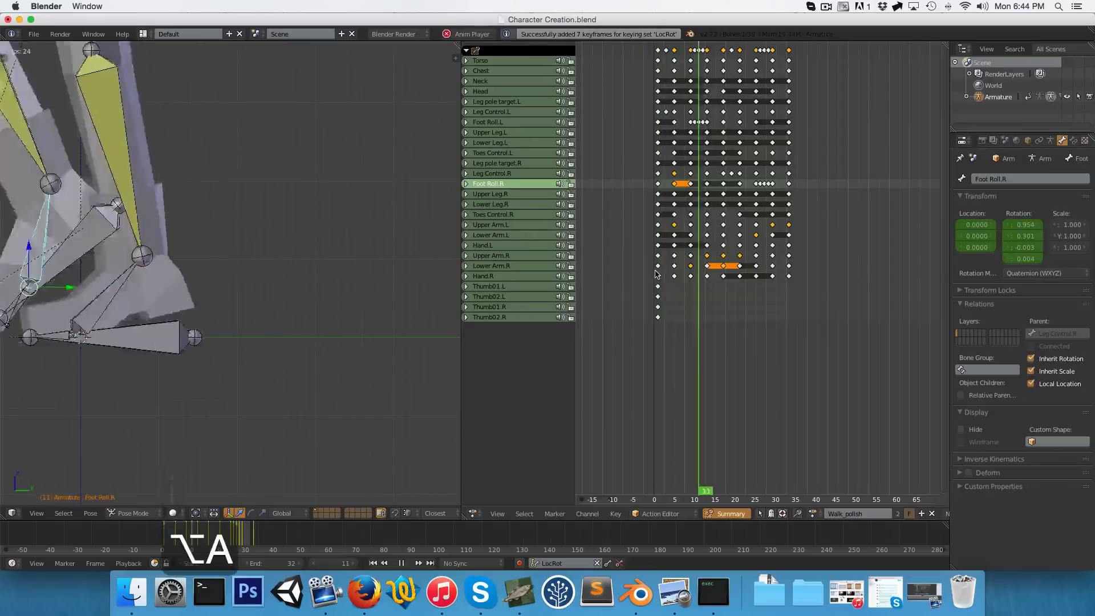
key("alt+a")
key("alt+a")
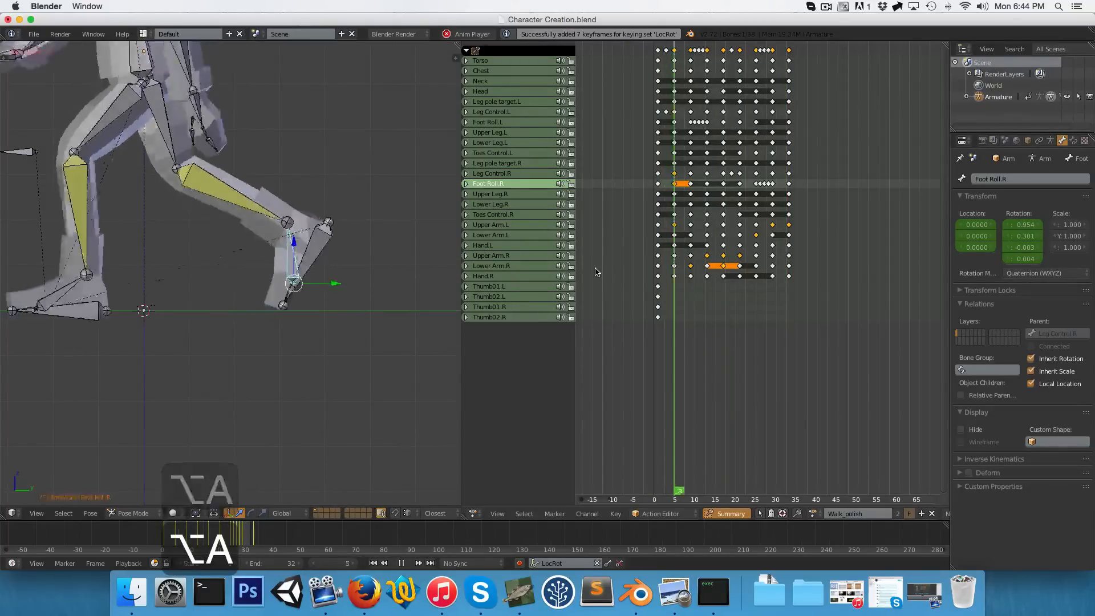
key("alt+a")
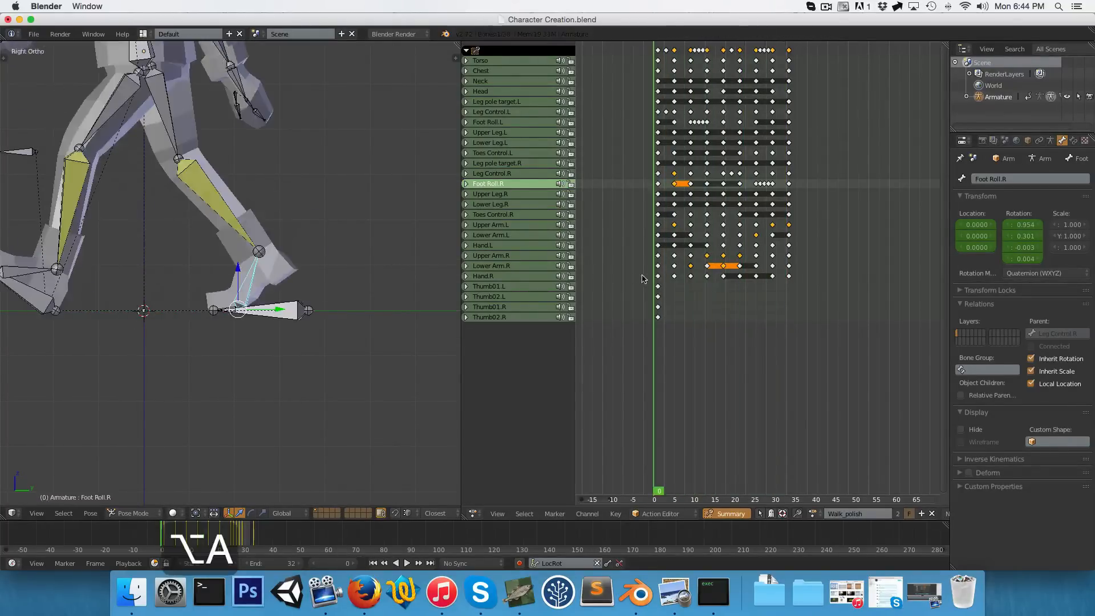
In wireframe shading, rotate Toes Control.R up about 5° at frame 2 and insert LocRot keyframes
scroll(343, 309, "up", 4)
key("z")
scroll(241, 354, "up", 3)
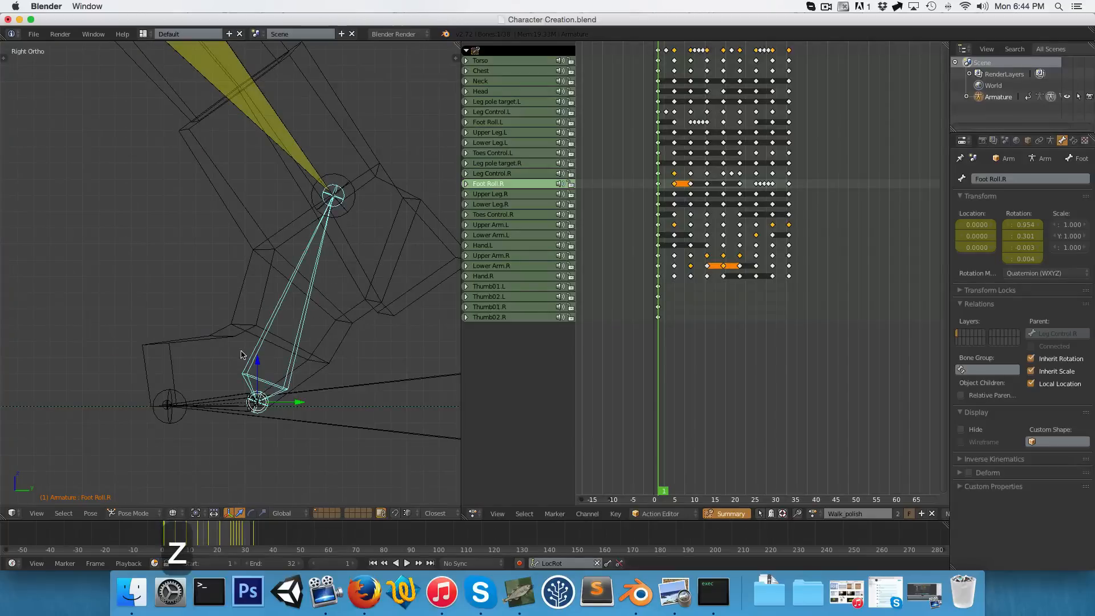
key("Right")
right_click(234, 401)
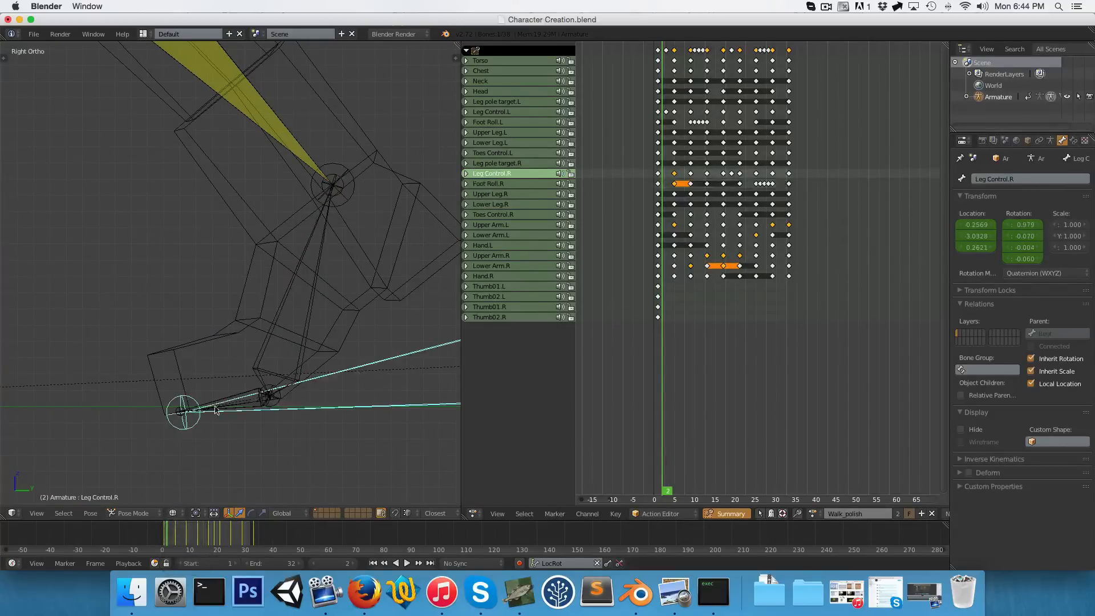
key("r")
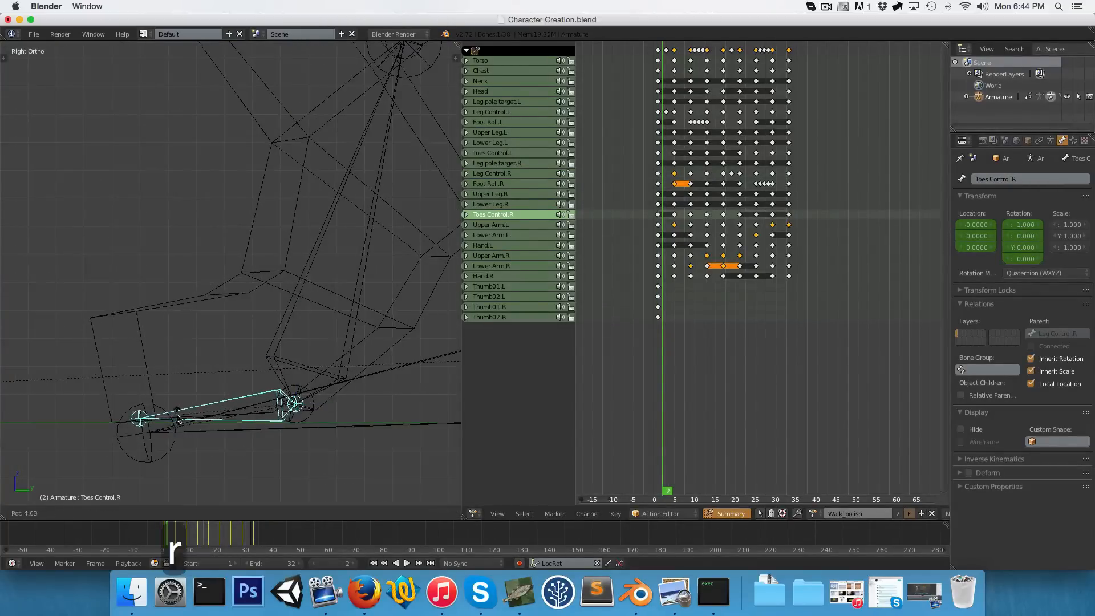
left_click(182, 424)
scroll(178, 421, "down", 2)
key("i")
Rotate Toes Control.R to a quaternion W of about 0.989 at frame 3 and by about 4° at frame 4, inserting LocRot keyframes at both
key("Right")
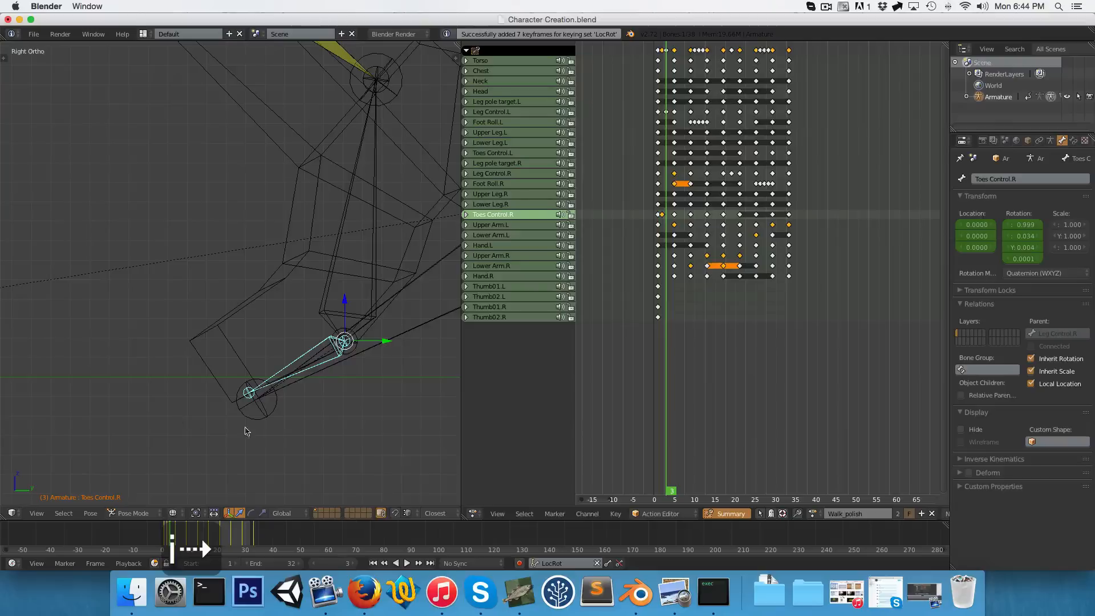
key("r")
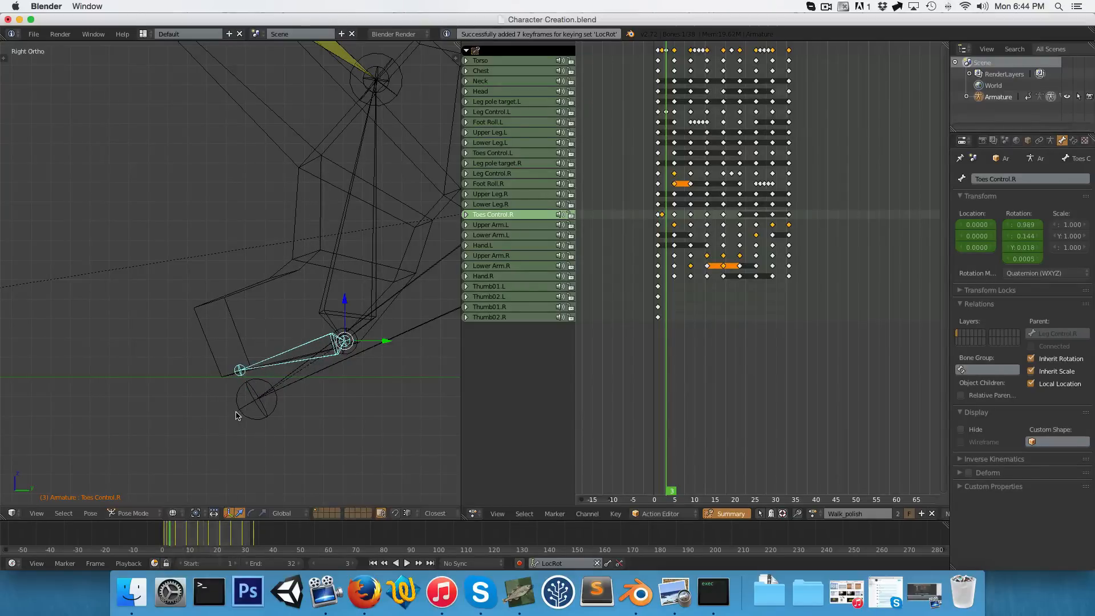
key("i")
key("Right")
key("r")
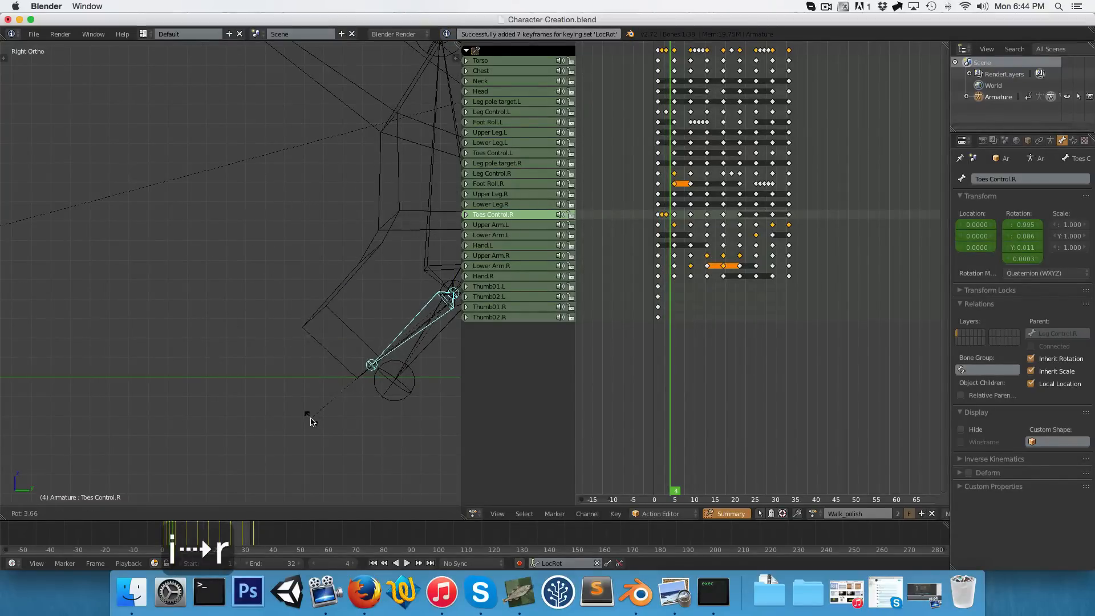
left_click(312, 421)
key("i")
Return to solid shading and play the walk cycle to check the right foot's push-off
key("Right")
scroll(315, 415, "down", 3)
key("z")
scroll(317, 413, "down", 3)
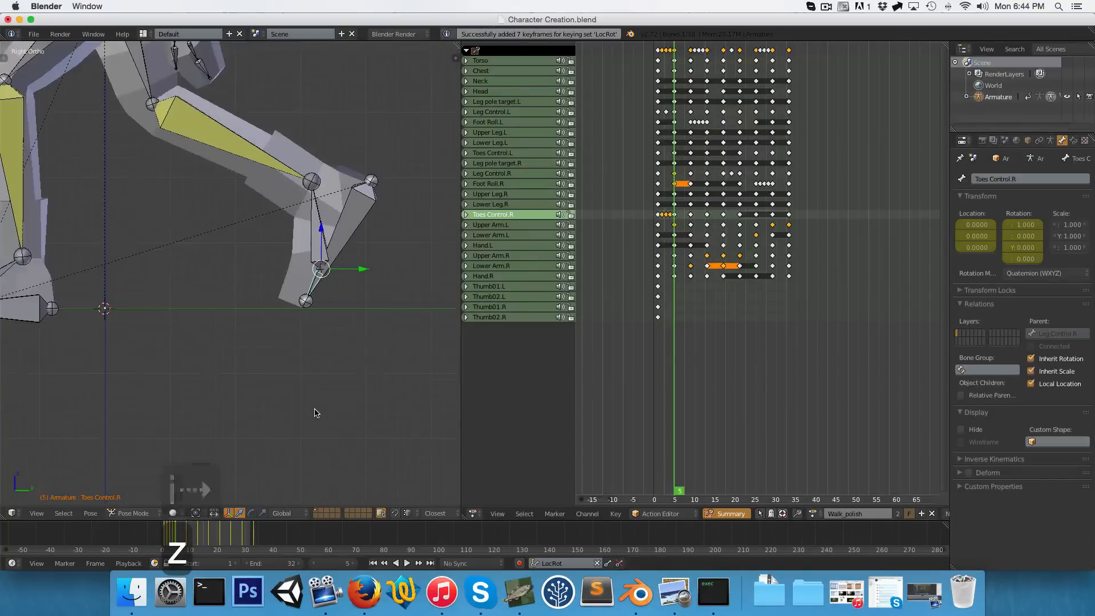
left_click_drag(673, 301, 632, 308)
key("alt+a")
key("alt+a")
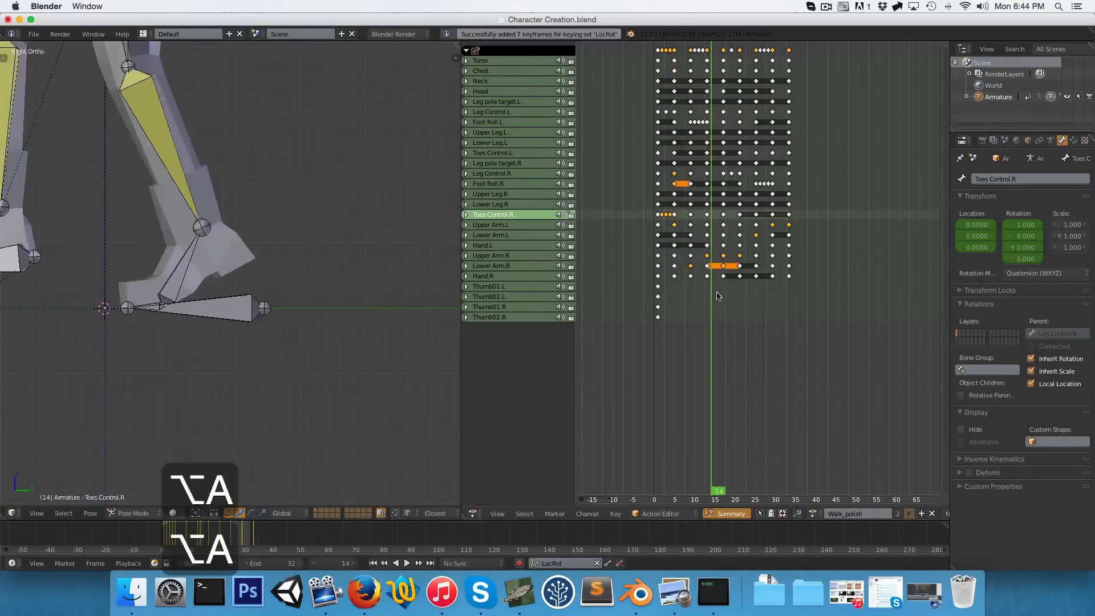
Clear the rotation of the Foot Roll.L bone at frame 21
left_click_drag(718, 294, 741, 292)
scroll(308, 320, "up", 3)
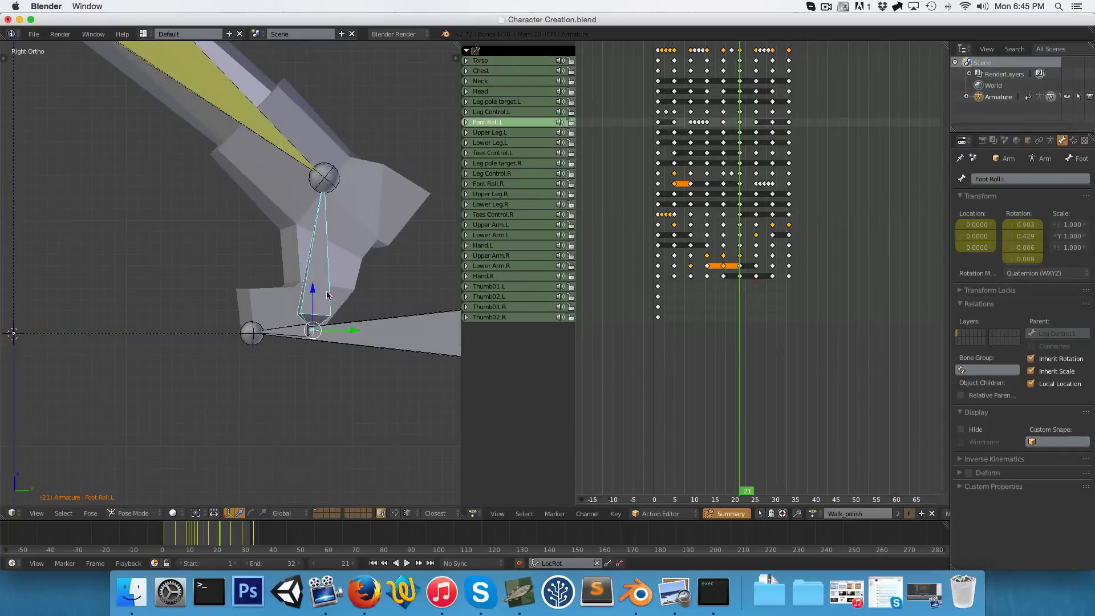
key("alt+r")
Rotate Leg Control.L at frame 21 to a quaternion W of about 0.883, raise it to Z about 1.82, and insert LocRot keyframes
scroll(329, 296, "down", 3)
right_click(337, 312)
key("r")
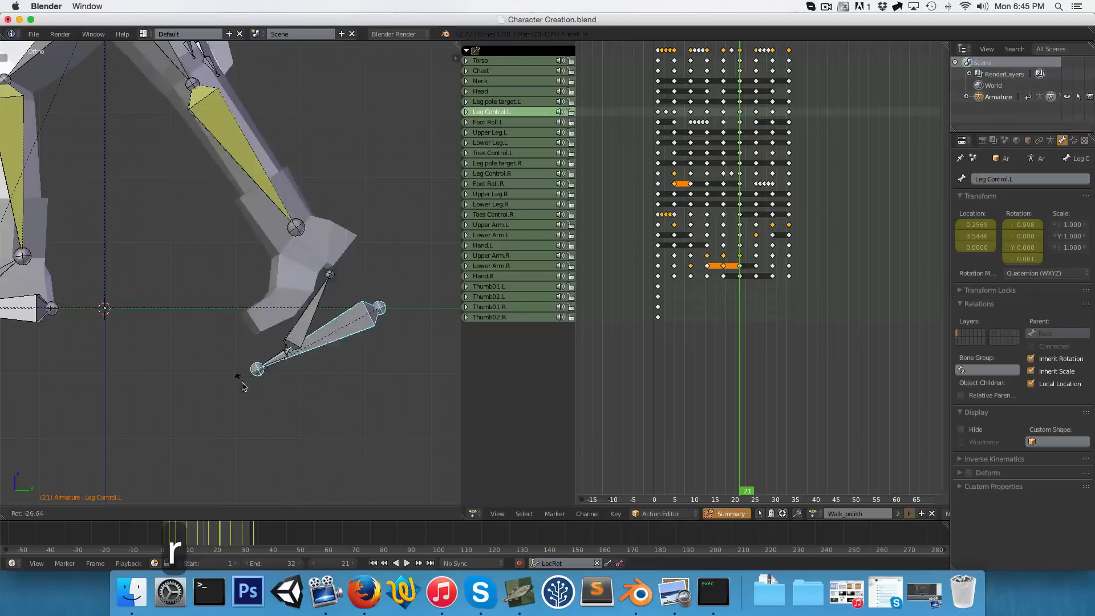
left_click(242, 387)
scroll(243, 387, "up", 2)
key("g")
left_click(249, 359)
key("r")
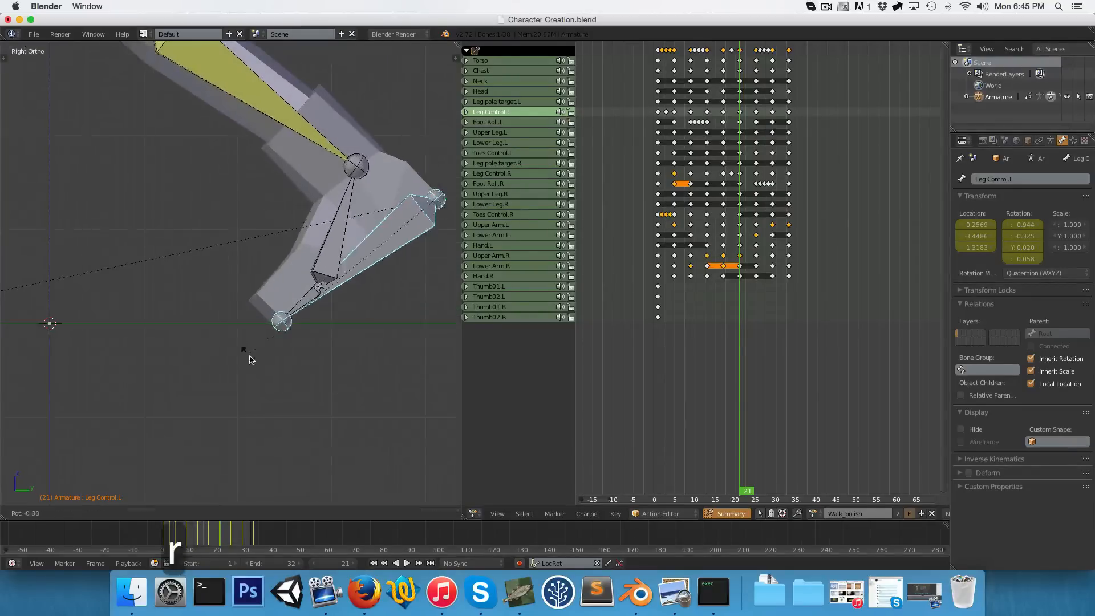
left_click(291, 379)
key("g")
left_click(276, 327)
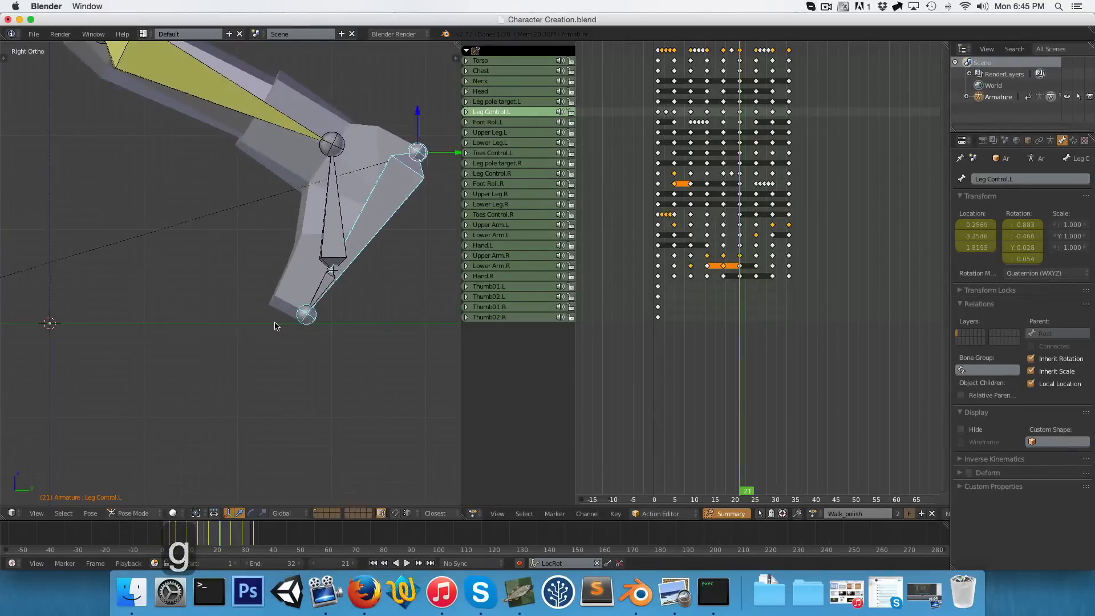
In wireframe shading, rotate Toes Control.L by about -0.2° at frame 17 and insert LocRot keyframes
key("Left")
key("Left")
key("Left")
key("Left")
scroll(276, 326, "down", 2)
scroll(228, 342, "up", 3)
right_click(210, 349)
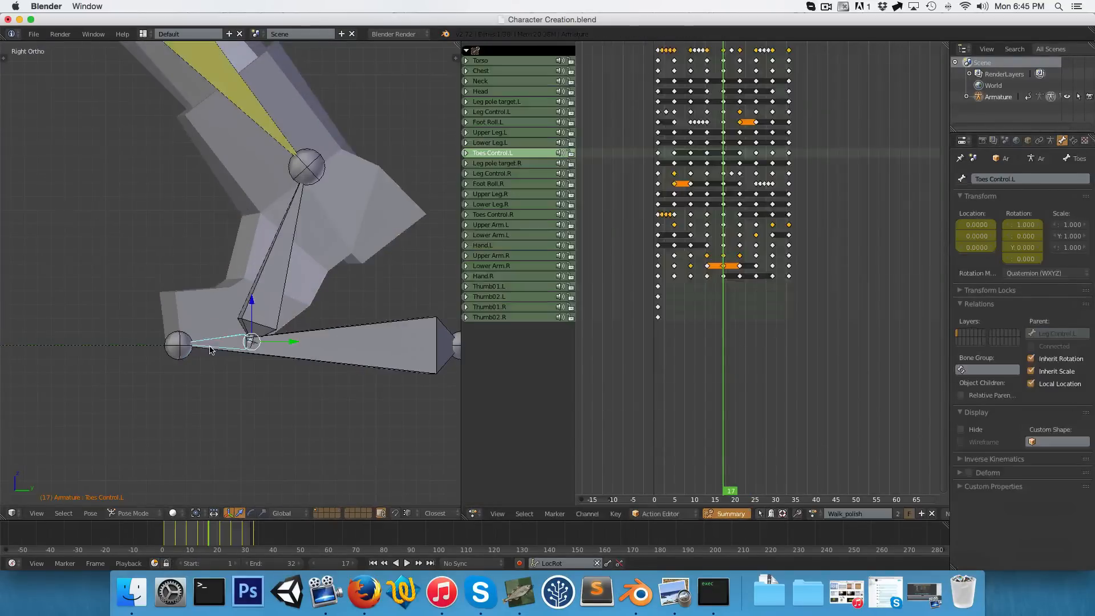
middle_click_drag(210, 349, 189, 299, "shift")
scroll(188, 300, "up", 5)
key("z")
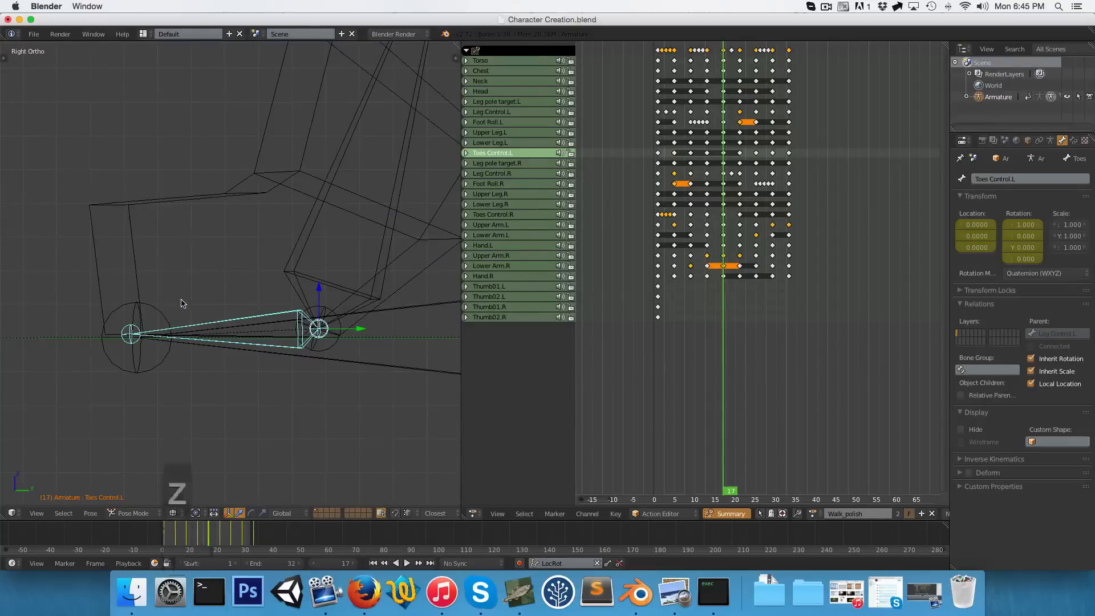
key("Right")
key("Left")
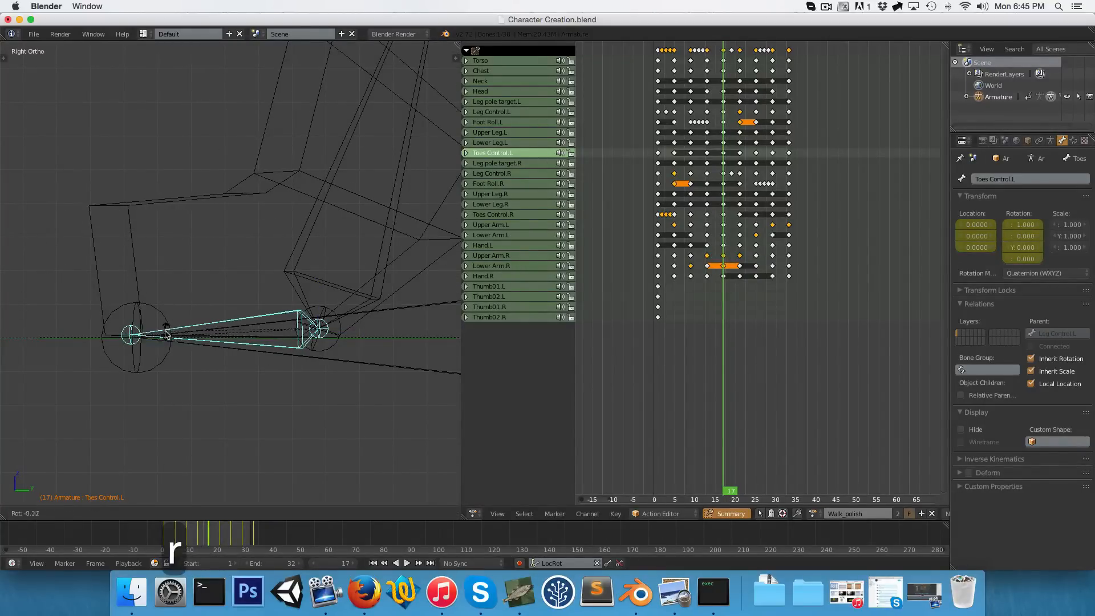
key("i")
Rotate Toes Control.L up about 4° at frame 18 and about 11° at frame 19, inserting LocRot keyframes at both
key("Right")
key("r")
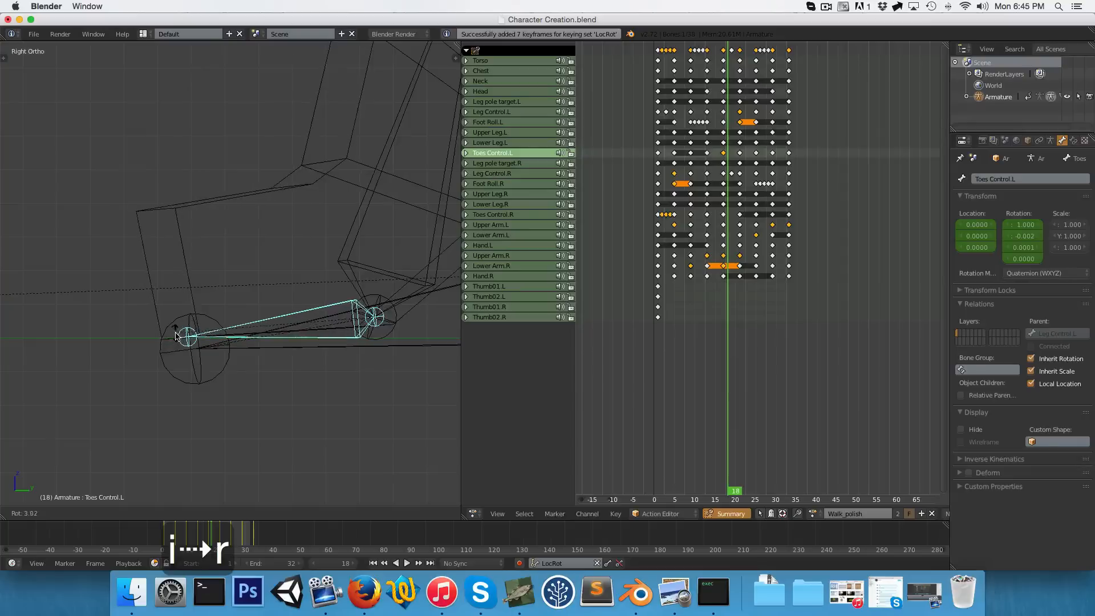
left_click(176, 335)
key("i")
key("Right")
key("r")
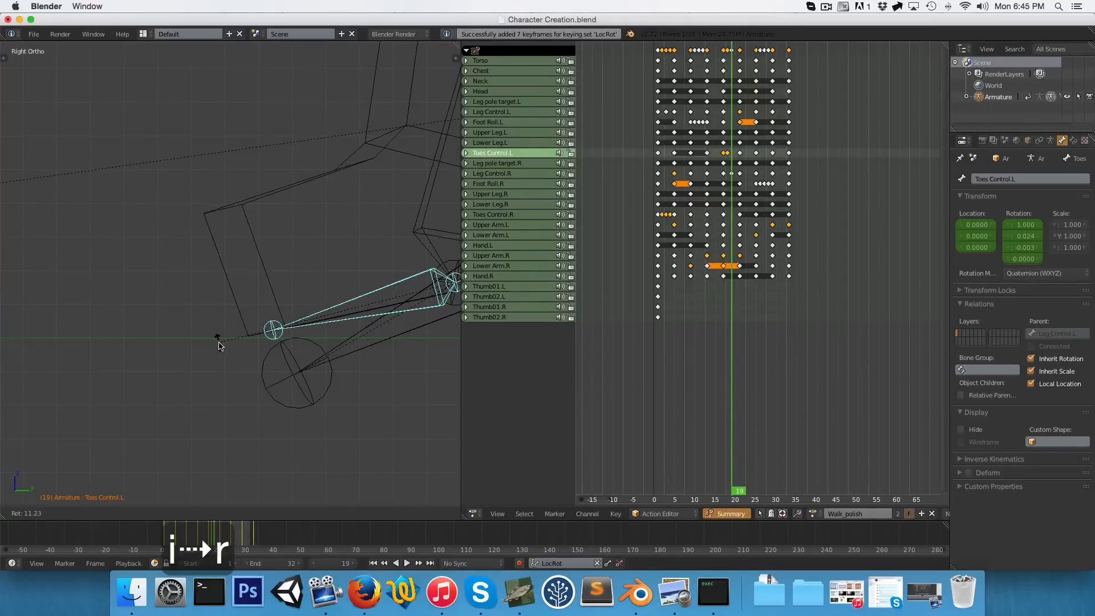
left_click(219, 346)
key("i")
Rotate Toes Control.L up about 4° at frame 20, insert LocRot keyframes and advance to frame 21
key("Right")
key("r")
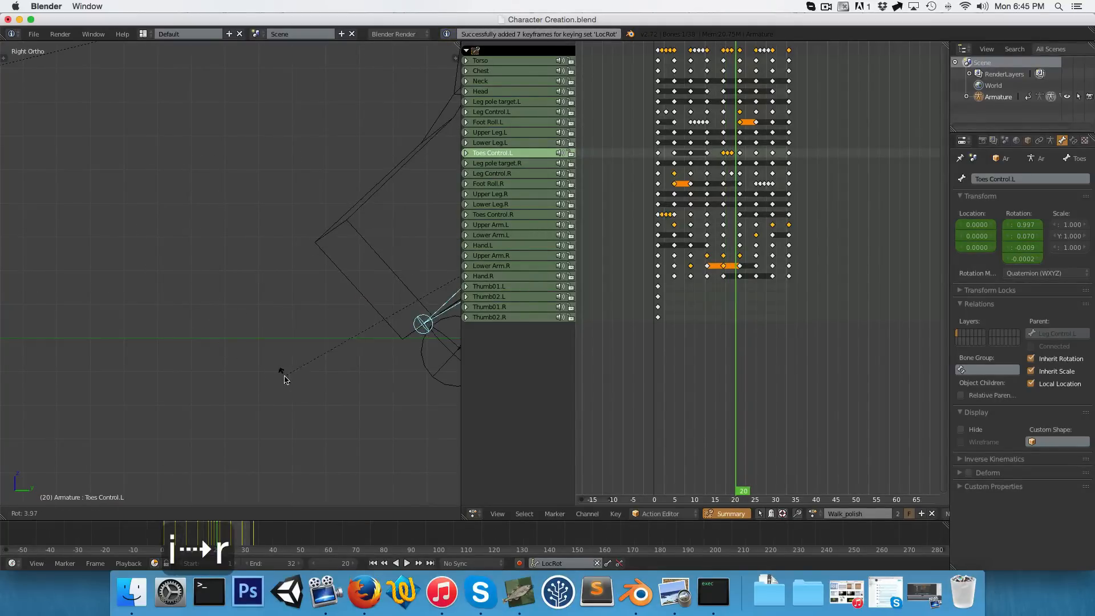
left_click(285, 379)
key("Down")
key("Right")
key("Right")
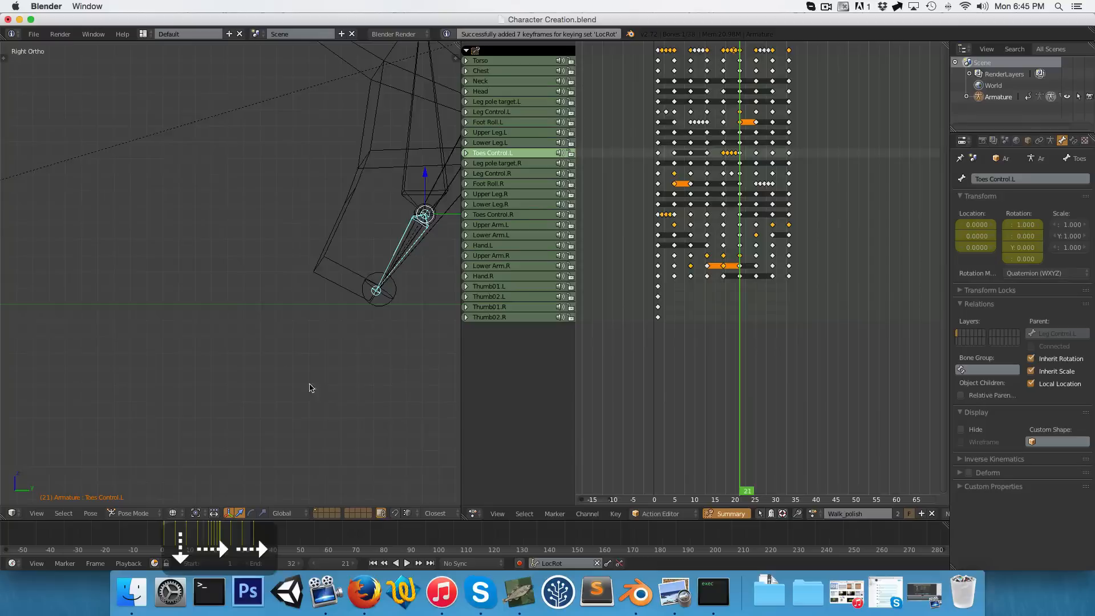
Return to solid shading and switch to Object Mode with the armature hidden
scroll(310, 388, "down", 5)
key("z")
key("Tab")
key("ctrl+Tab")
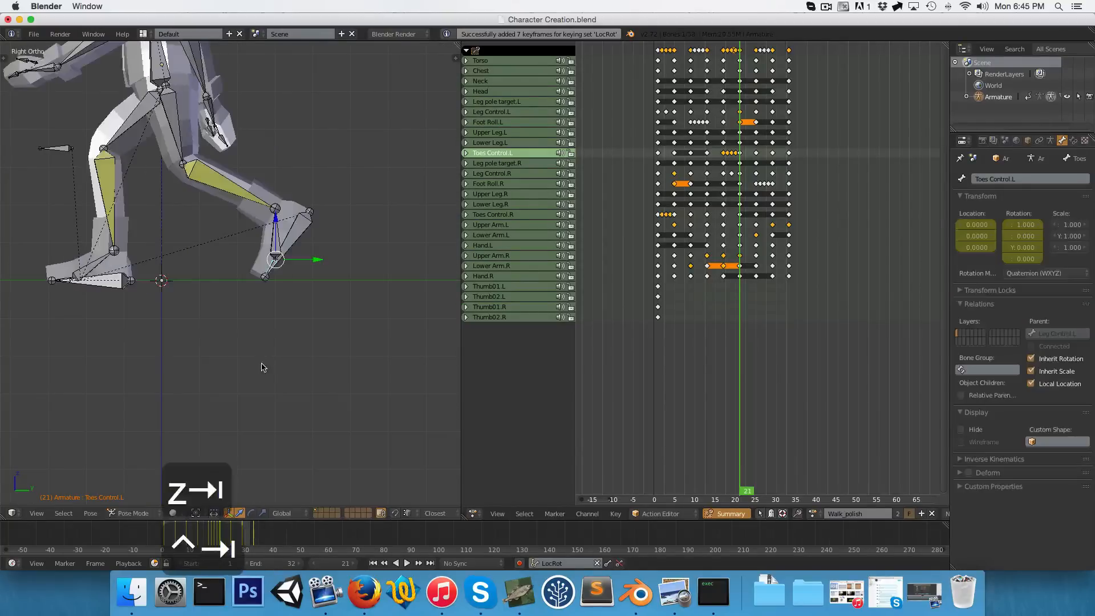
Play the finished walk cycle and examine the full character from the right side and the front
scroll(251, 343, "down", 4)
key("alt+a")
middle_click_drag(216, 333, 132, 284, "shift")
scroll(285, 390, "up", 4)
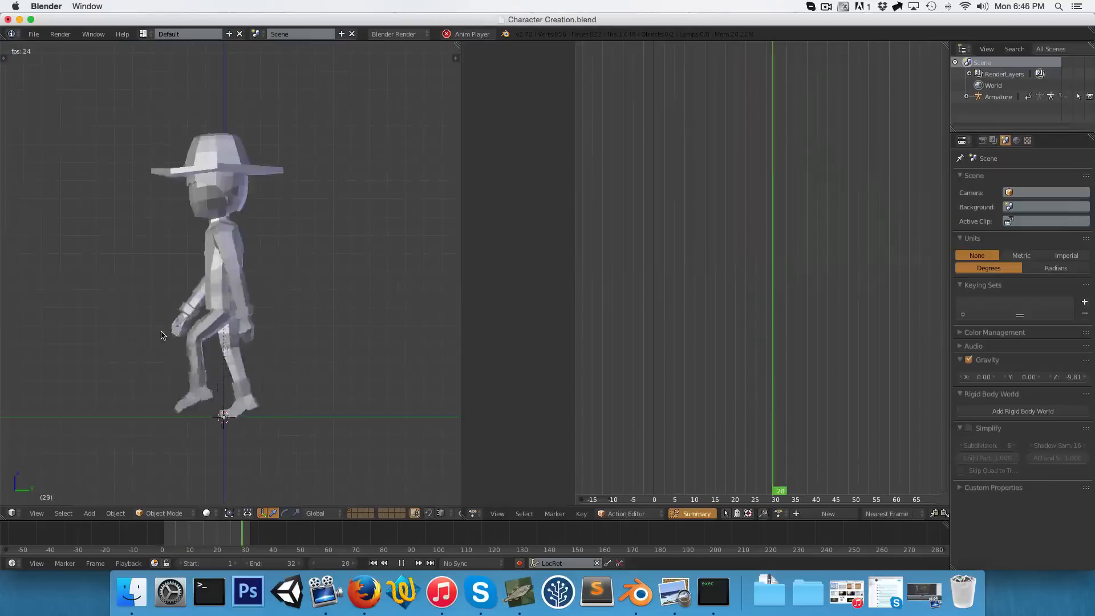
middle_click_drag(164, 325, 256, 342)
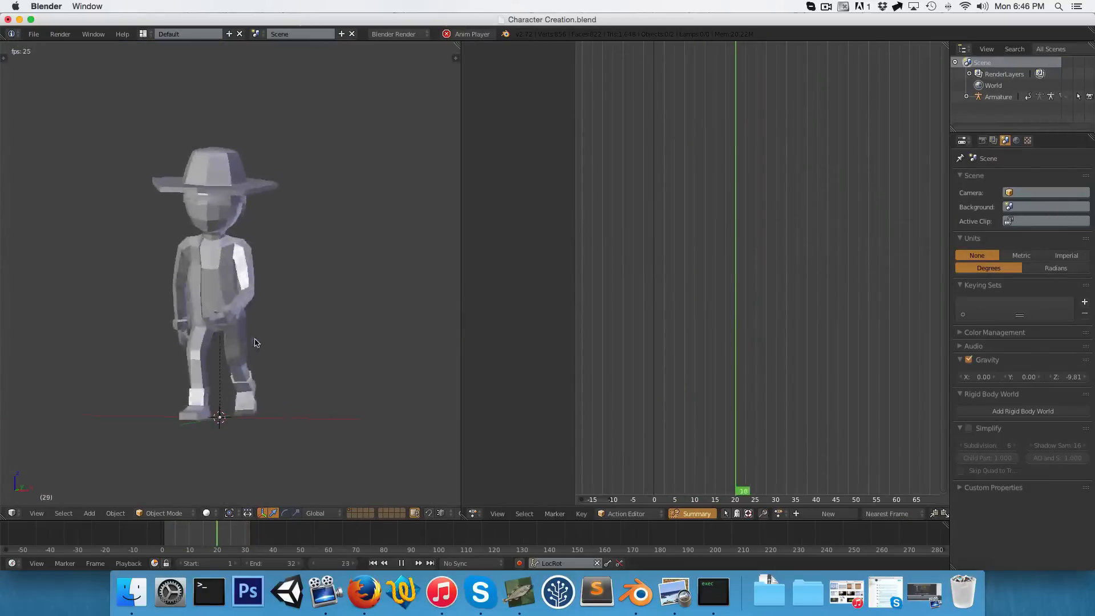
key("KP_1")
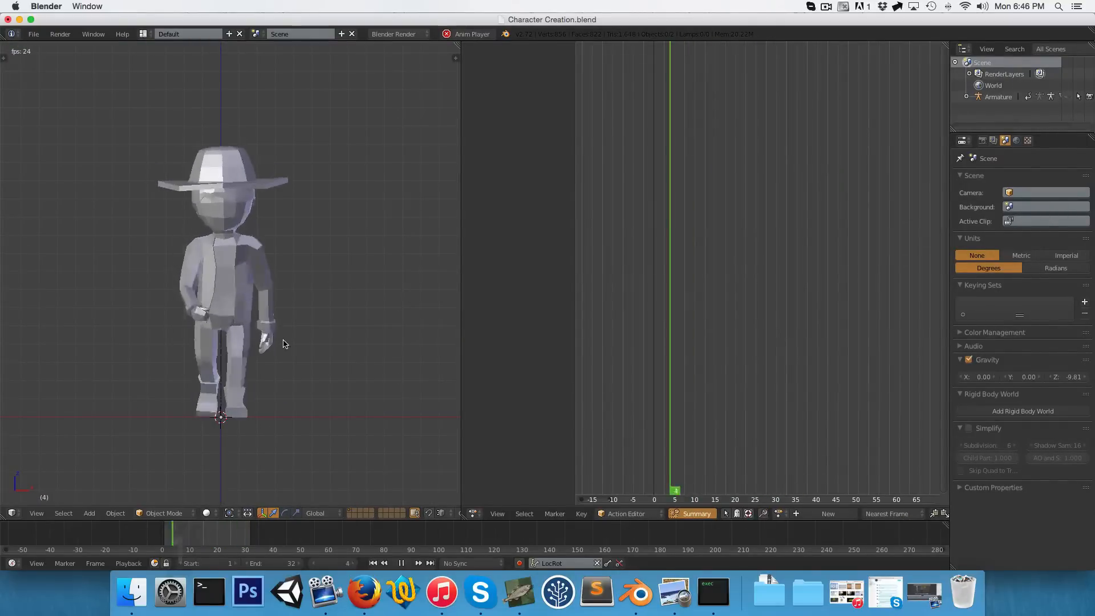
scroll(211, 265, "down", 1)
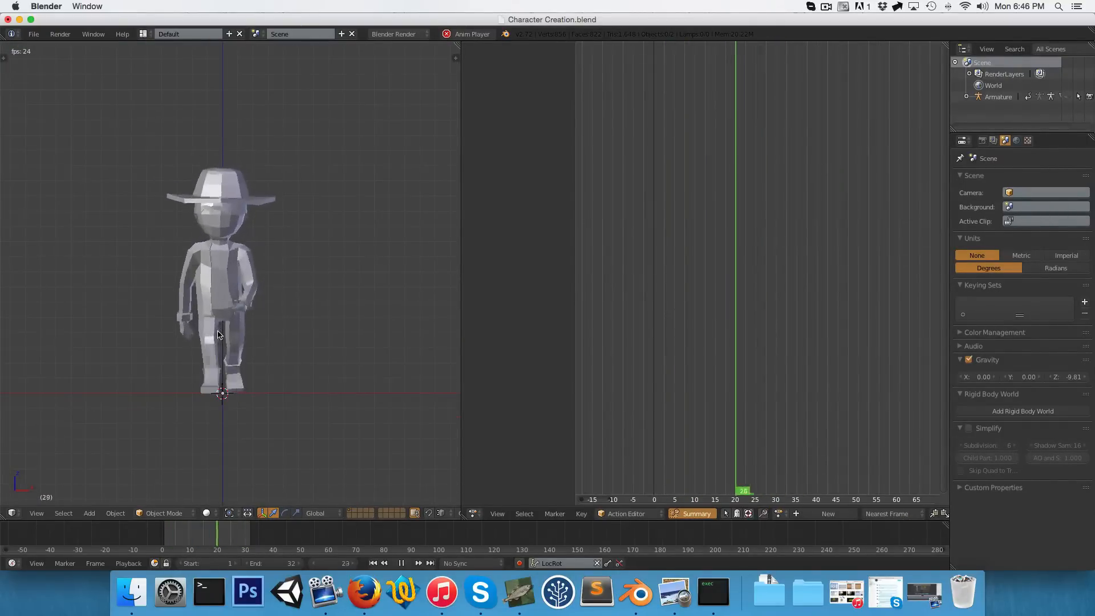
Stop the walk playback, return to the right side view and unhide the armature
key("alt+a")
key("KP_3")
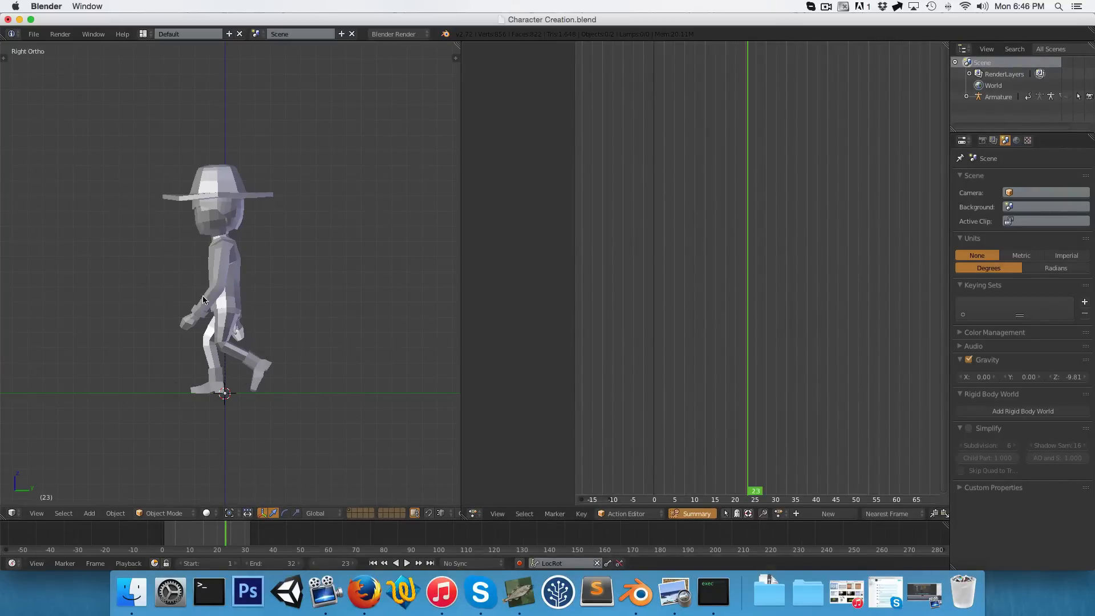
key("alt+h")
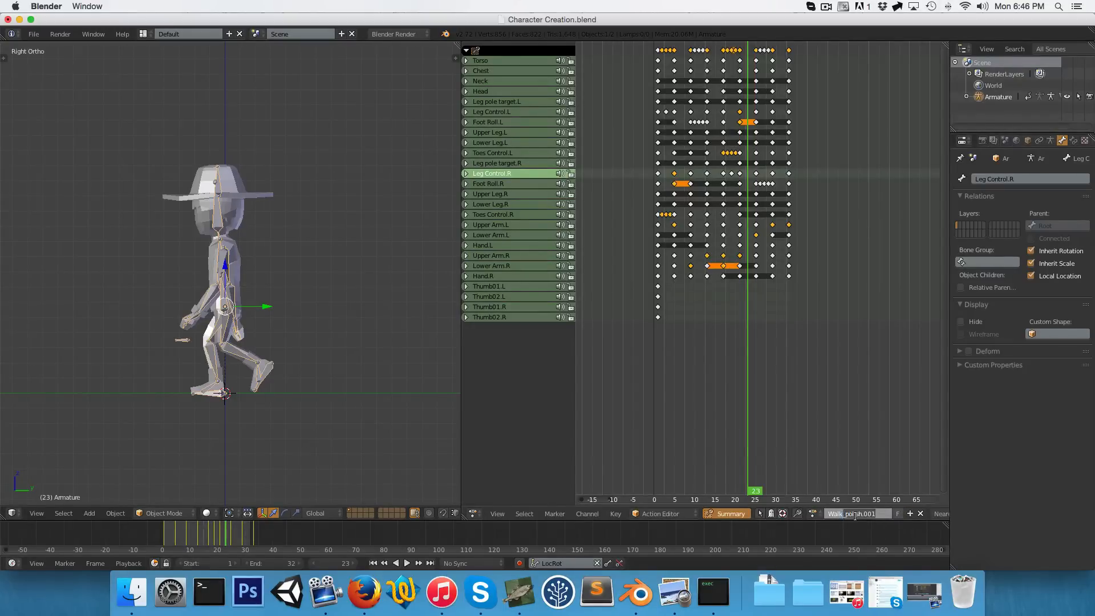
Rename the armature's action from Walk_polish.001 to Walk and give it a fake user
key("BackSpace")
key("Return")
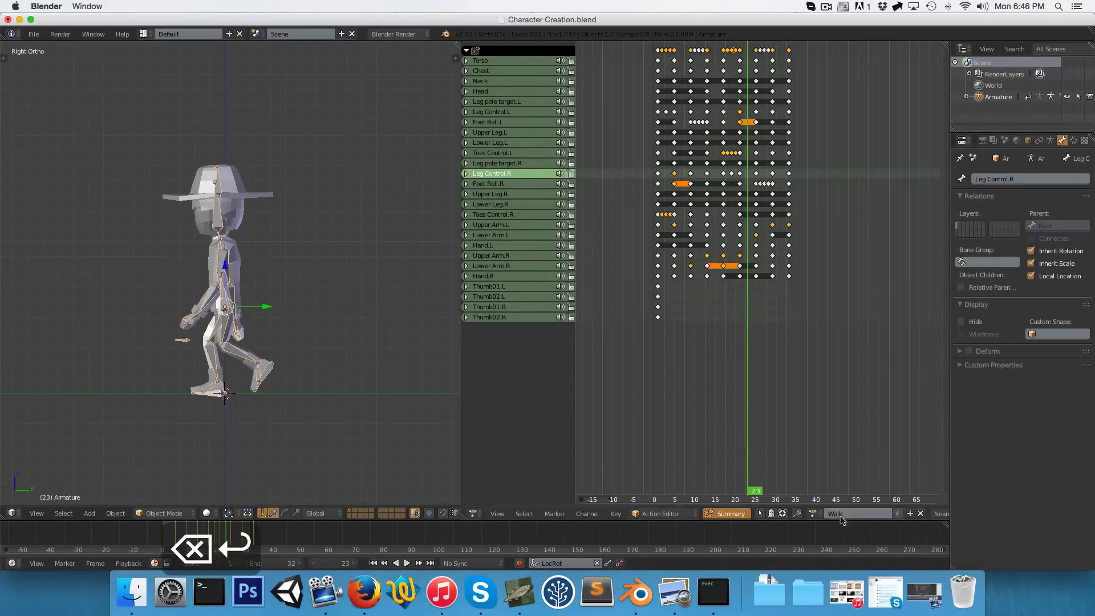
left_click(898, 514)
Switch the Action Editor area to the NLA Editor and push the Walk action down into an NLA strip
left_click(473, 514)
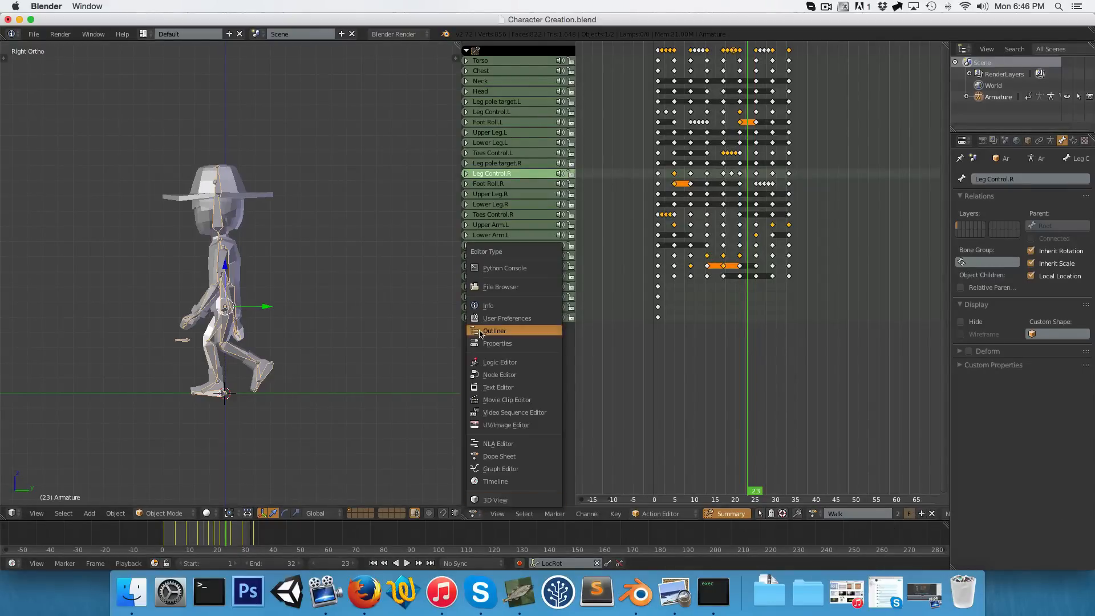
left_click(503, 447)
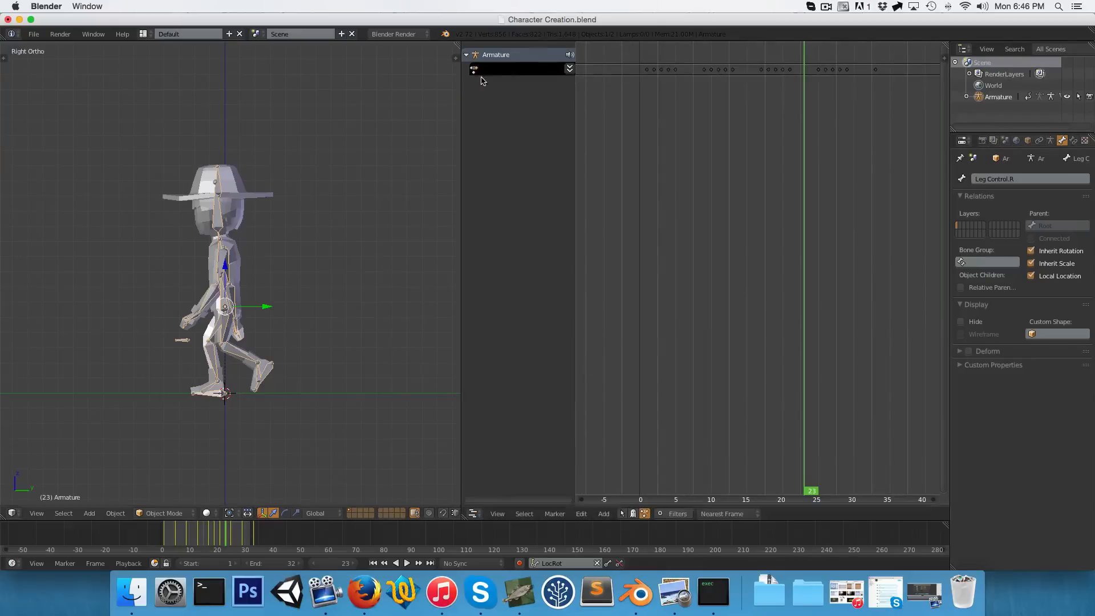
left_click(570, 69)
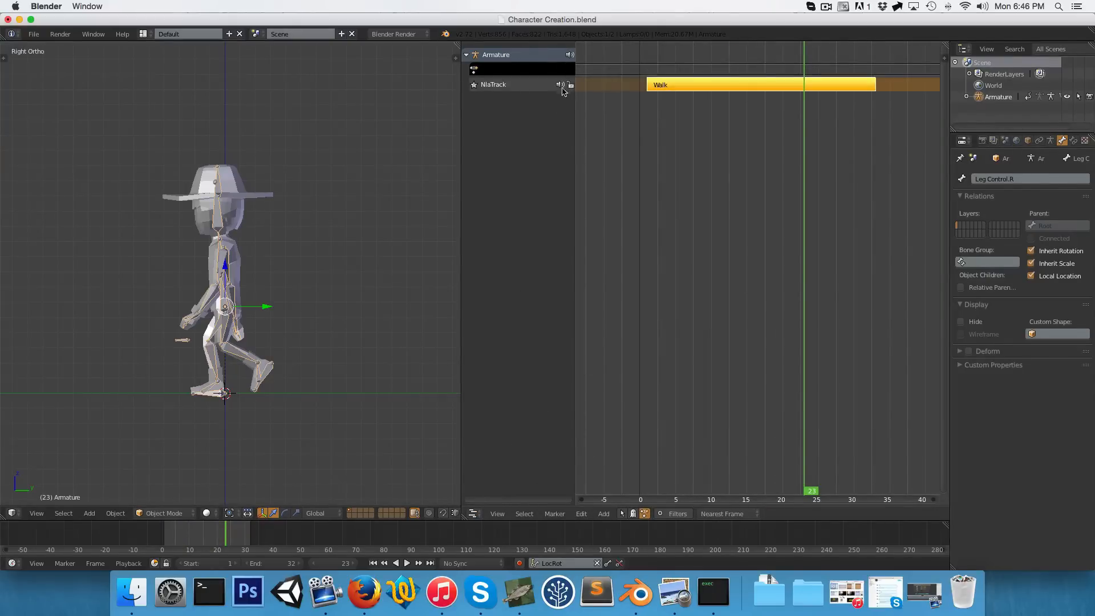
Show the Walk strip's properties and set its repeat count to 50
key("n")
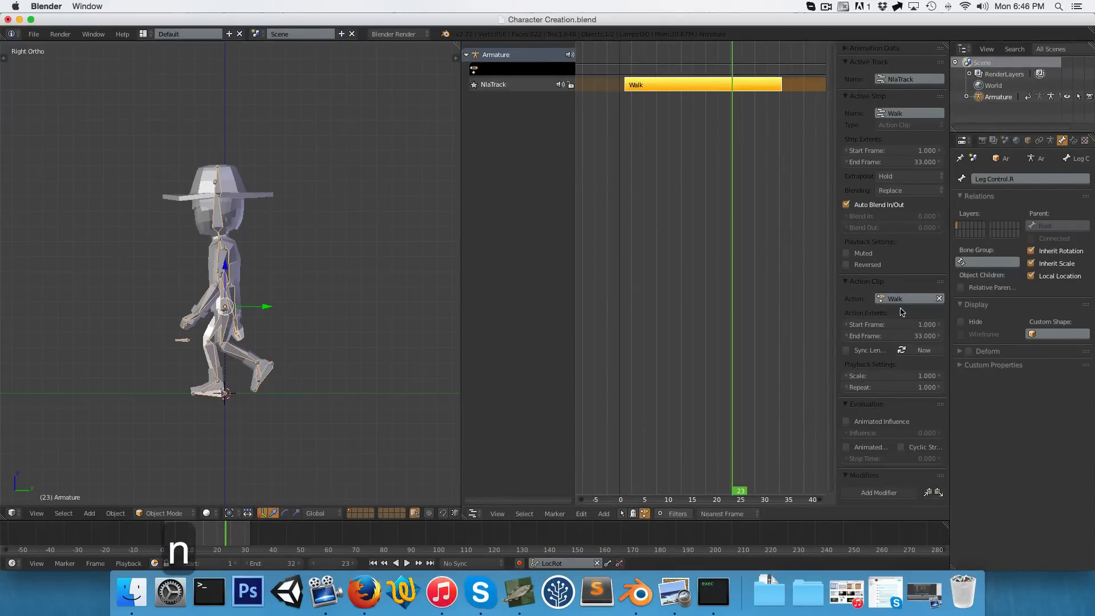
left_click(882, 389)
type("50")
key("Return")
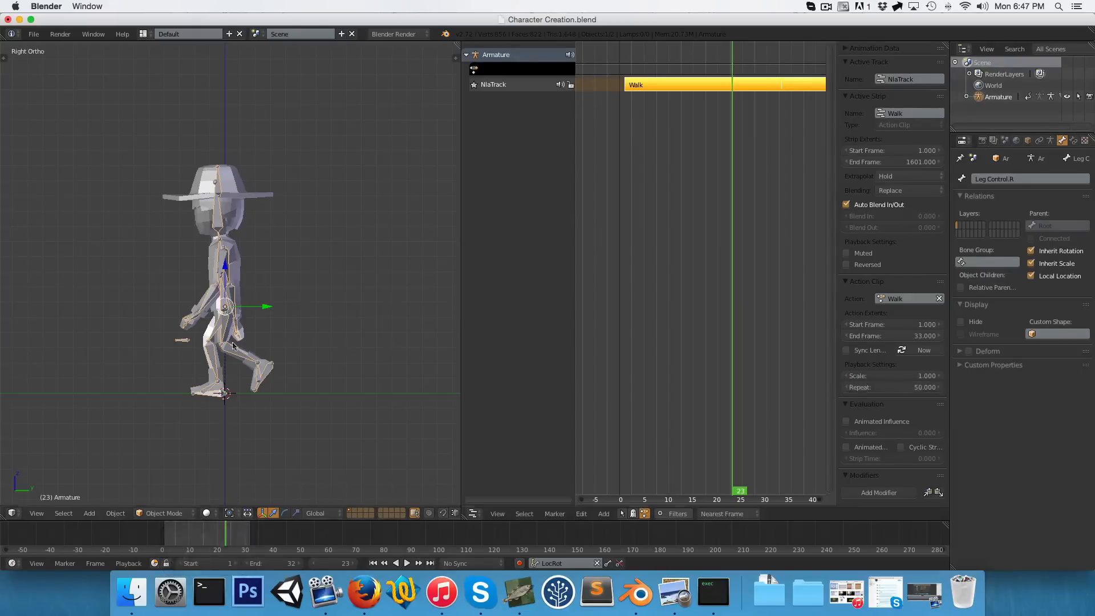
Set the scene's end frame to 500
left_click(262, 564)
type("5")
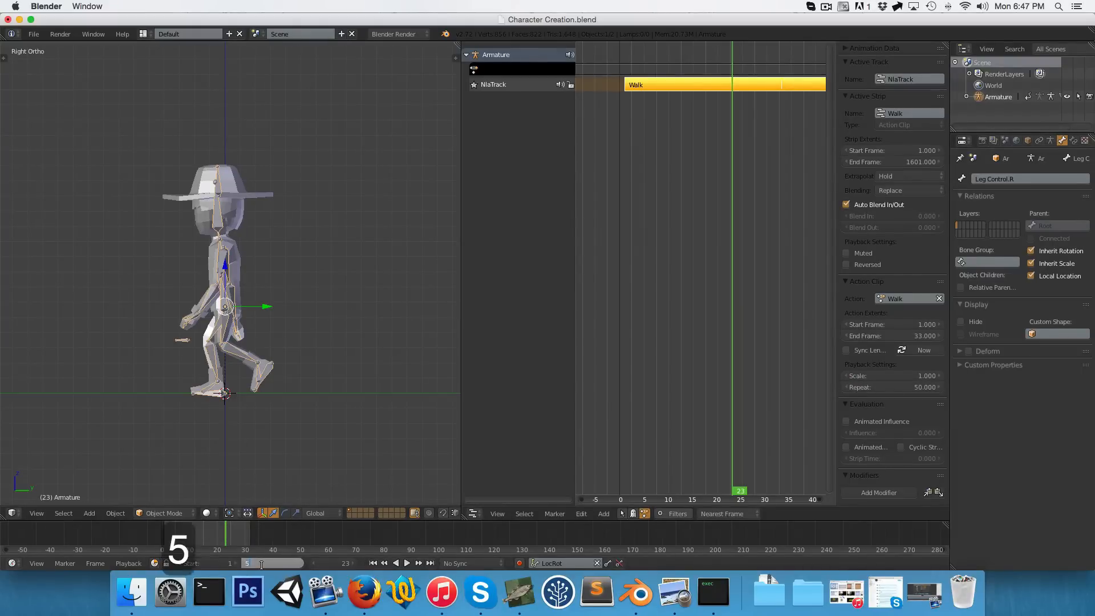
type("00")
key("Return")
Play the repeating walk from the side, check it briefly in Pose Mode, and stop playback in Object Mode
key("alt+a")
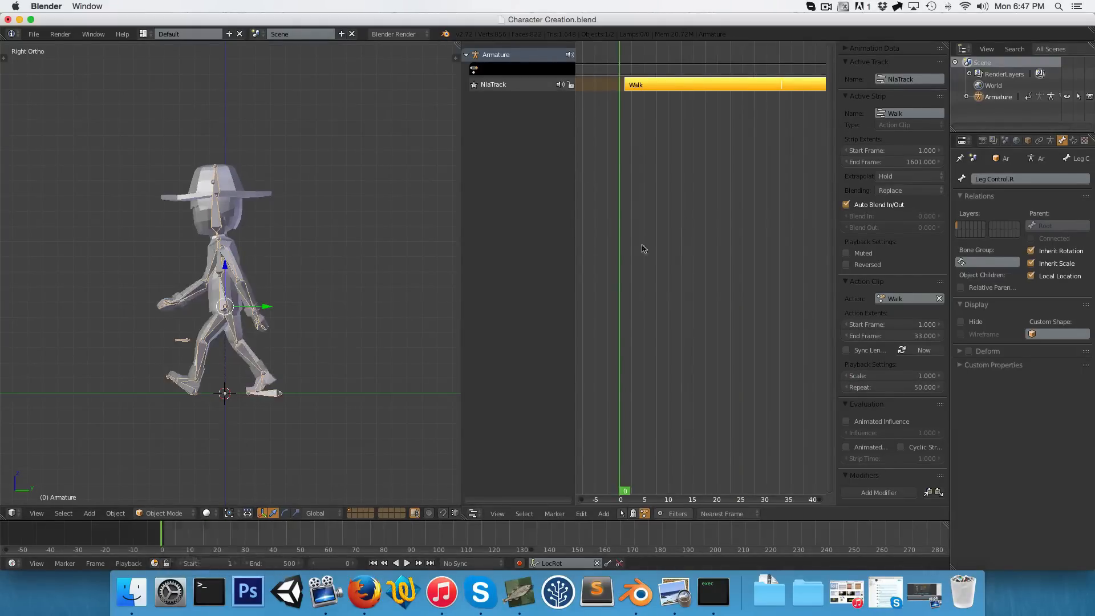
key("ctrl+Tab")
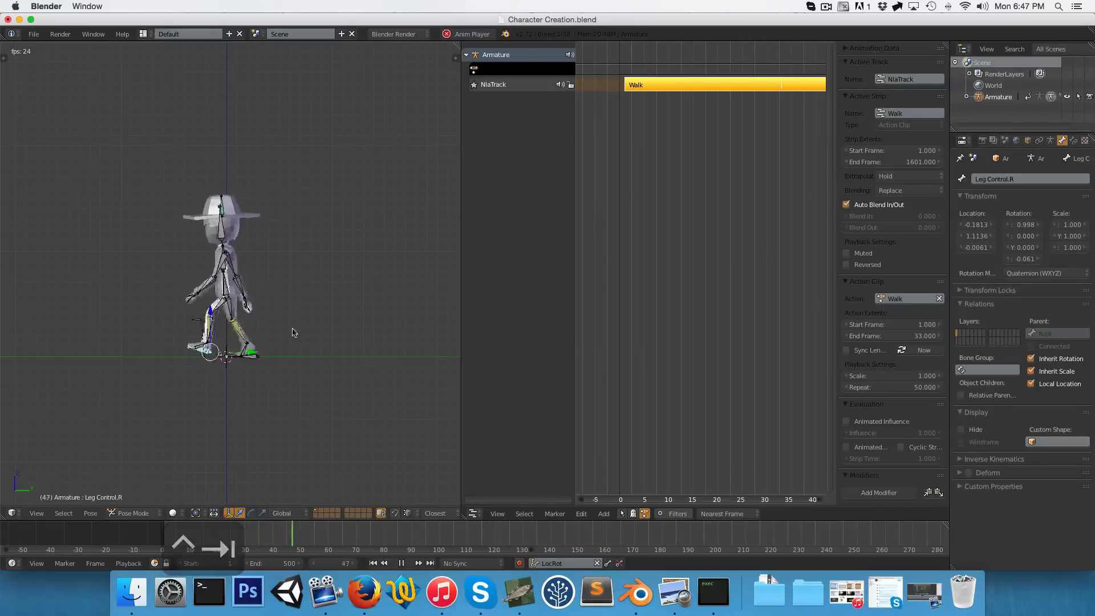
key("ctrl+Tab")
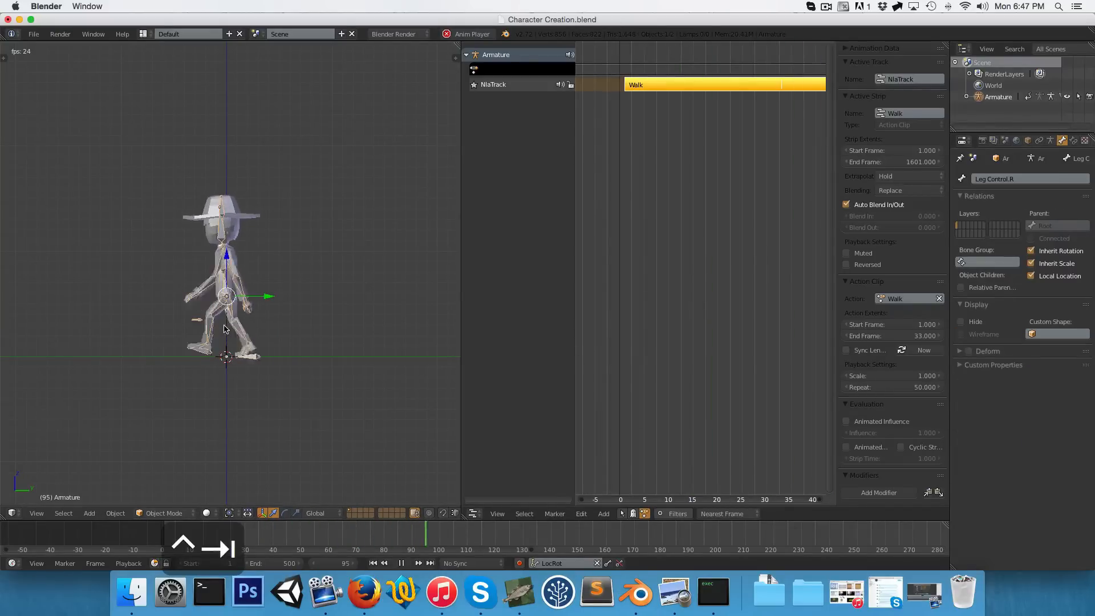
key("alt+a")
Reset the 3D cursor to the world origin and add a path curve there
key("shift+c")
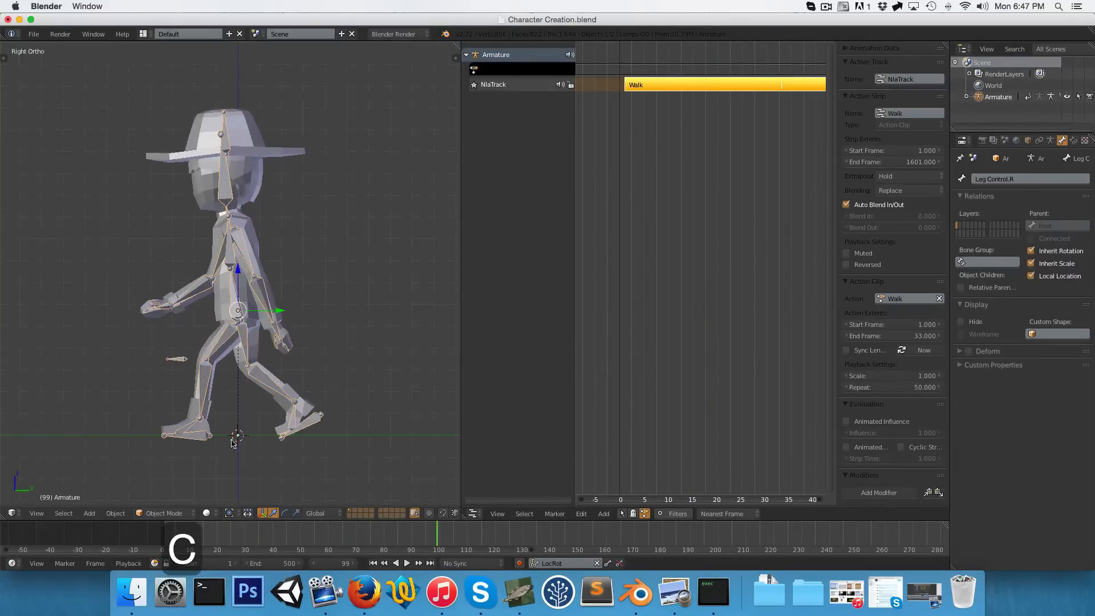
key("shift+a")
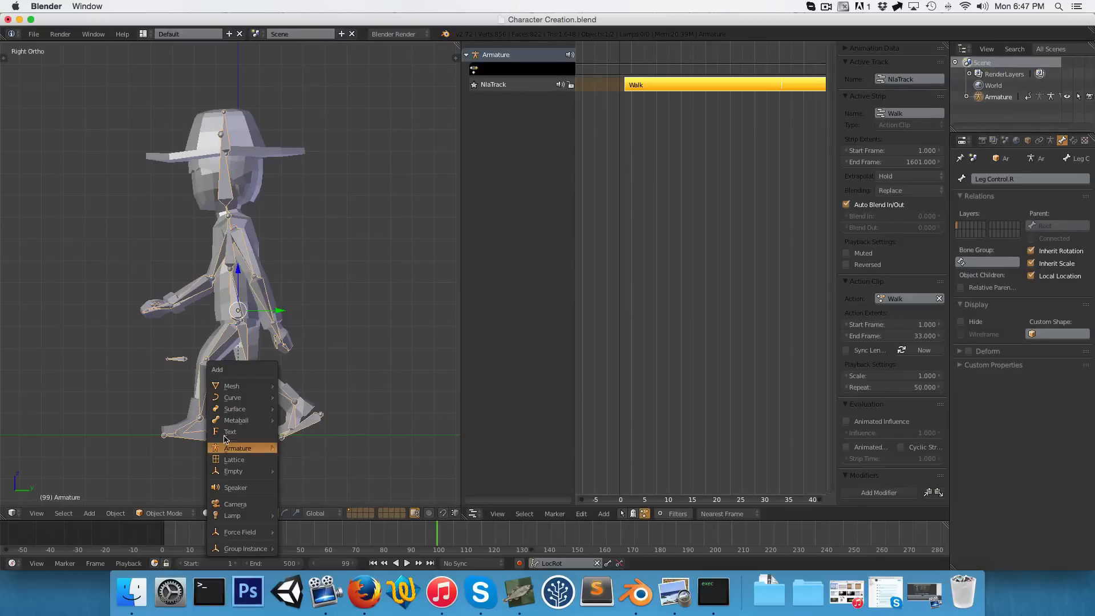
mouse_move(241, 400)
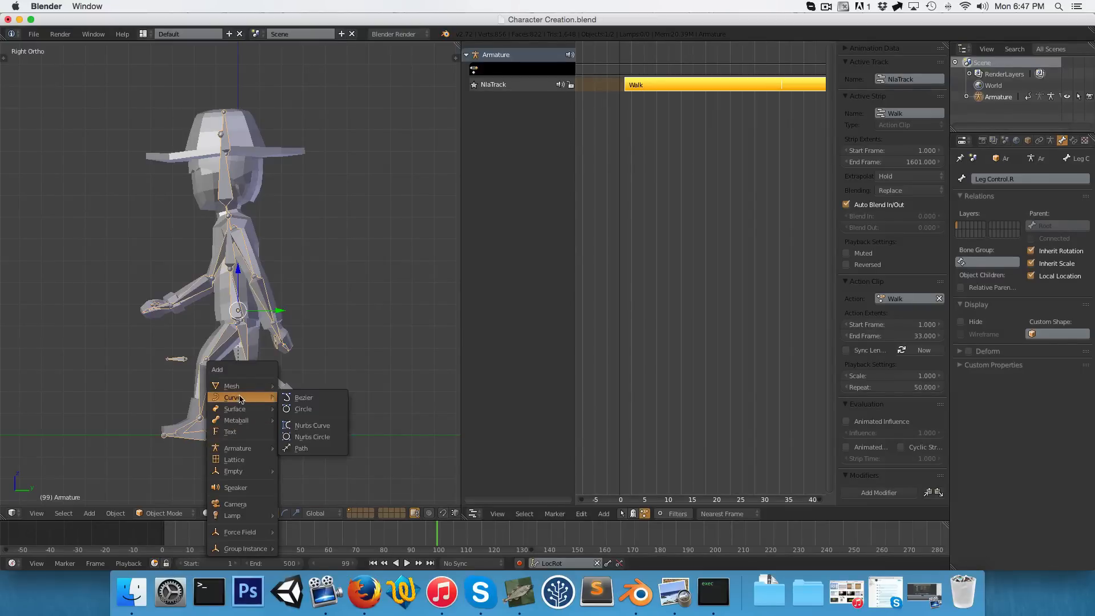
left_click(315, 448)
In wireframe top view, rotate the path 90° and move it about 1.94 units along negative Y, beginning at the character
key("7")
key("z")
scroll(262, 411, "up", 5)
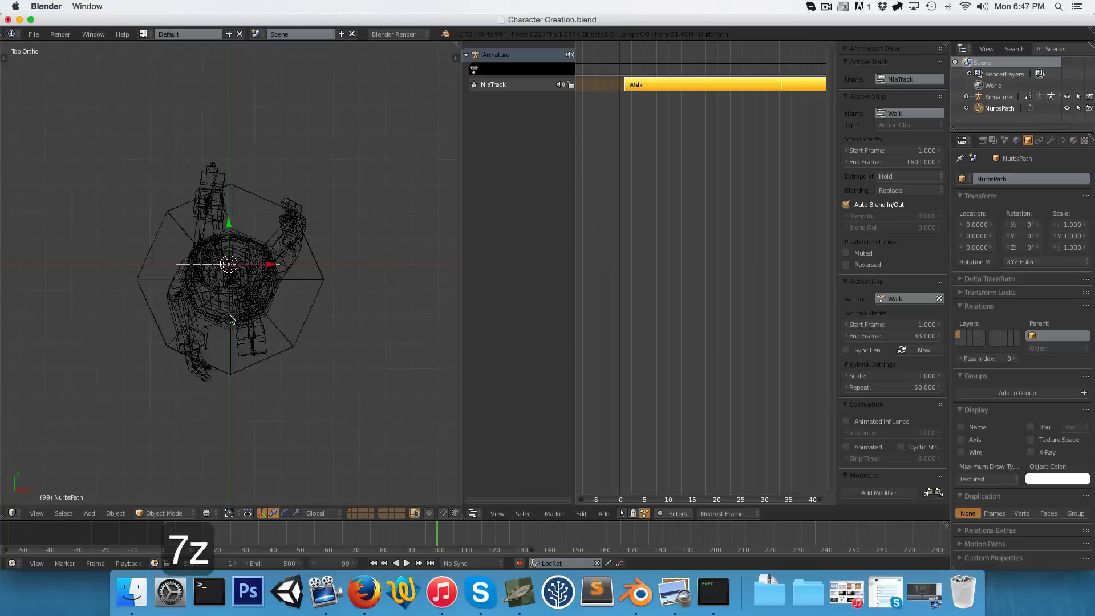
type("r90")
key("Return")
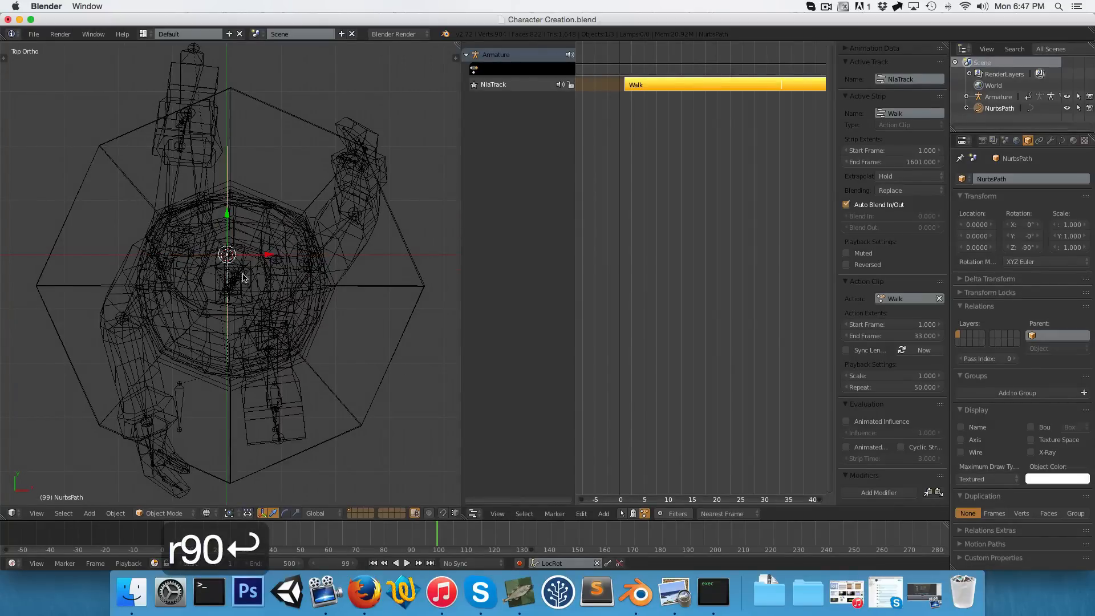
key("g")
left_click(239, 383)
In Edit Mode, extend the path's end point far out in front of the character
key("Tab")
middle_click_drag(240, 382, 226, 269, "shift")
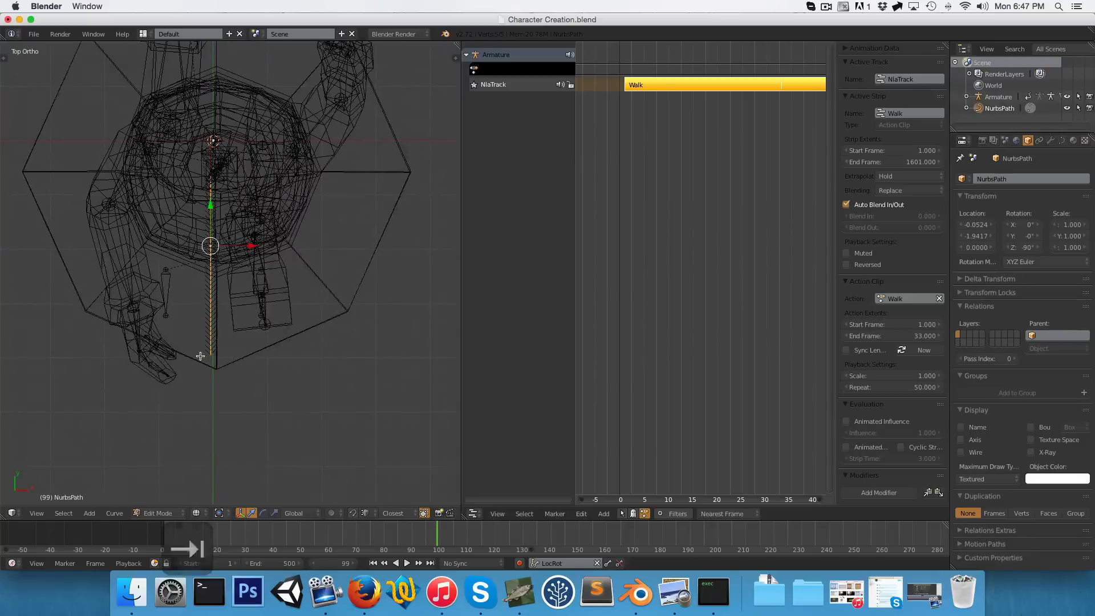
right_click(211, 354)
scroll(220, 261, "down", 4)
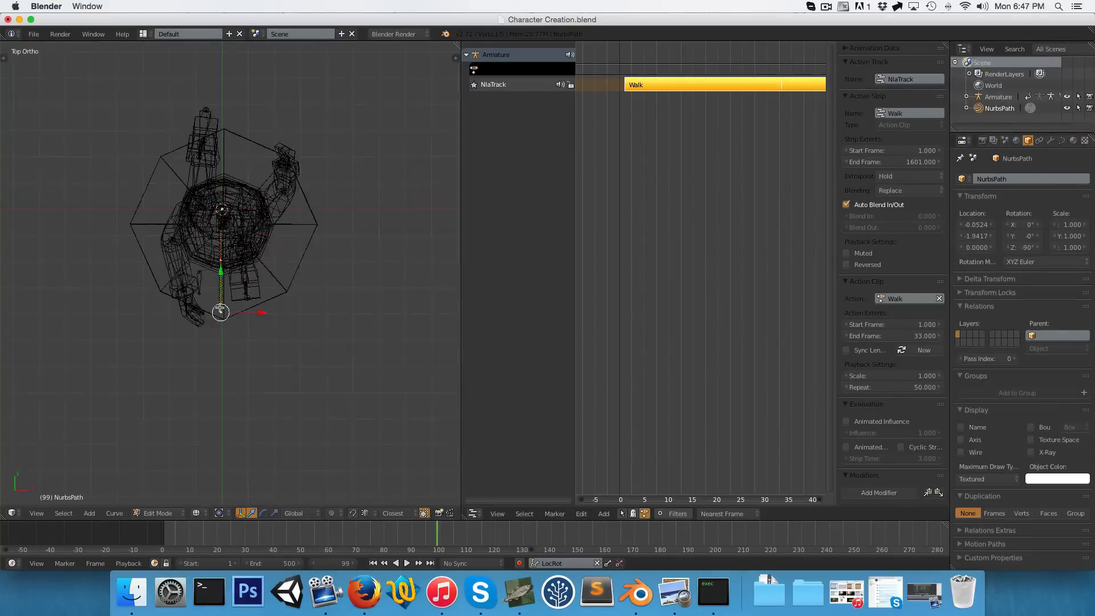
scroll(220, 312, "down", 3)
key("g")
left_click(273, 445)
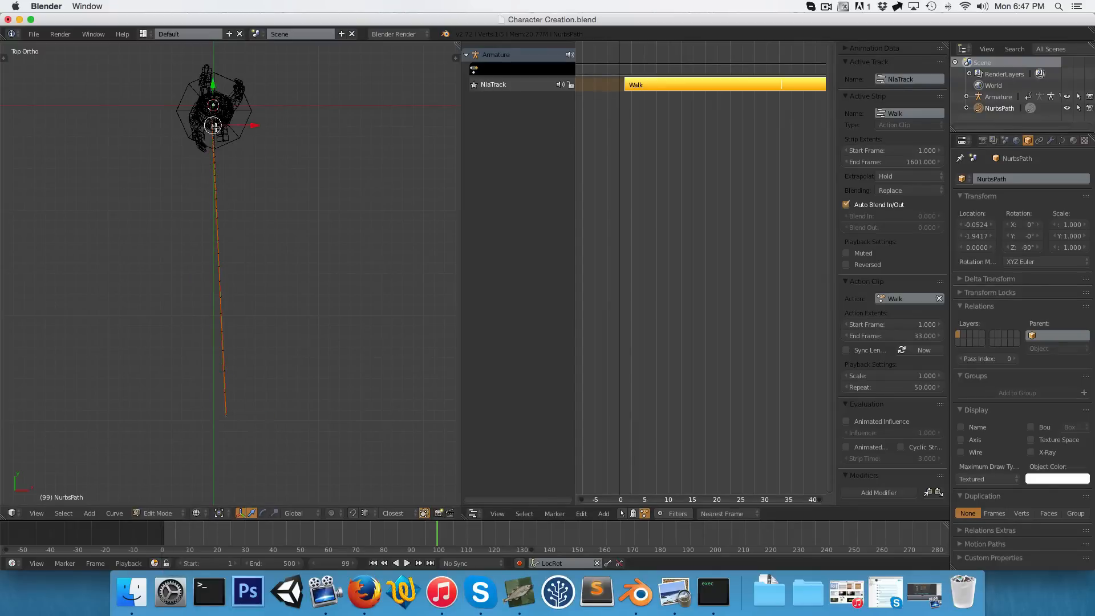
Move two inner control points and the end point to bend the path into a curve turning toward positive X
key("g")
left_click(143, 382)
key("g")
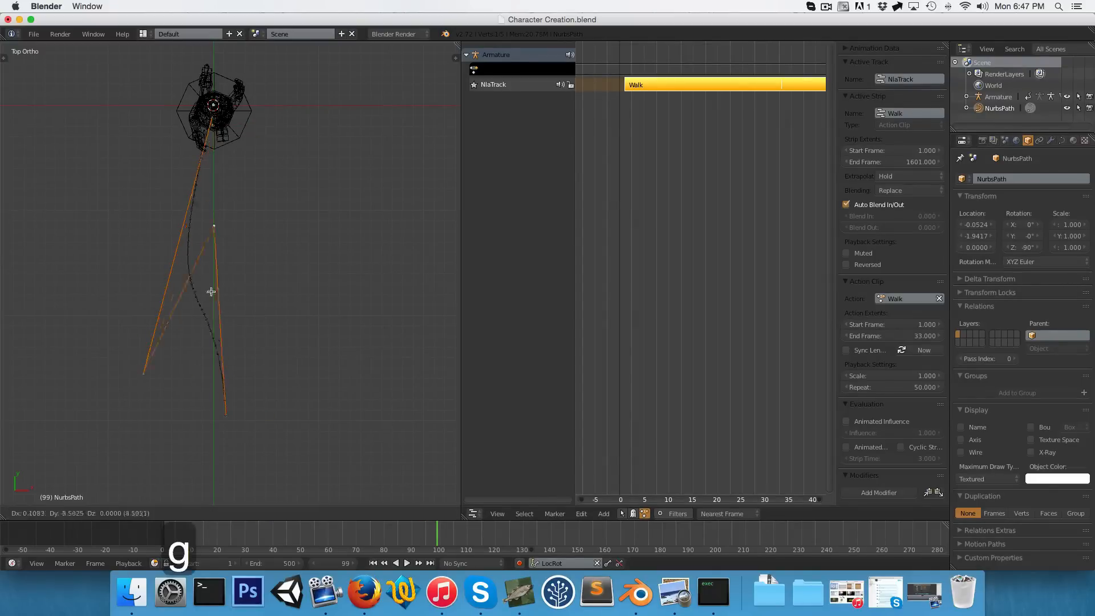
left_click(171, 426)
key("g")
left_click(443, 353)
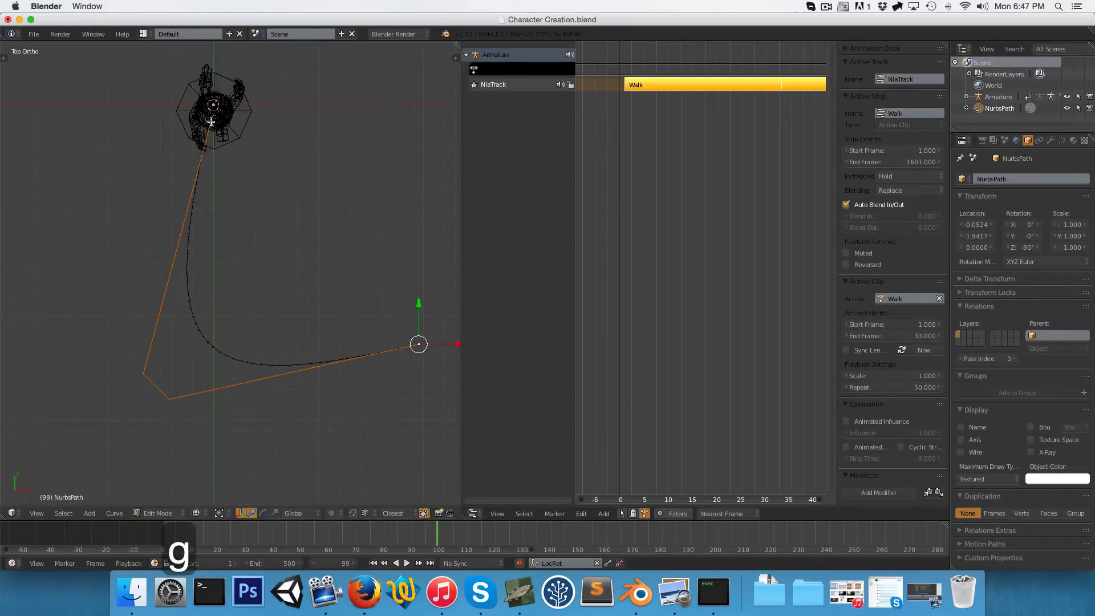
Spread the path's three inner control points outward to shape a broad, smooth arc
right_click(211, 122)
key("g")
left_click(108, 262)
right_click(172, 400)
key("g")
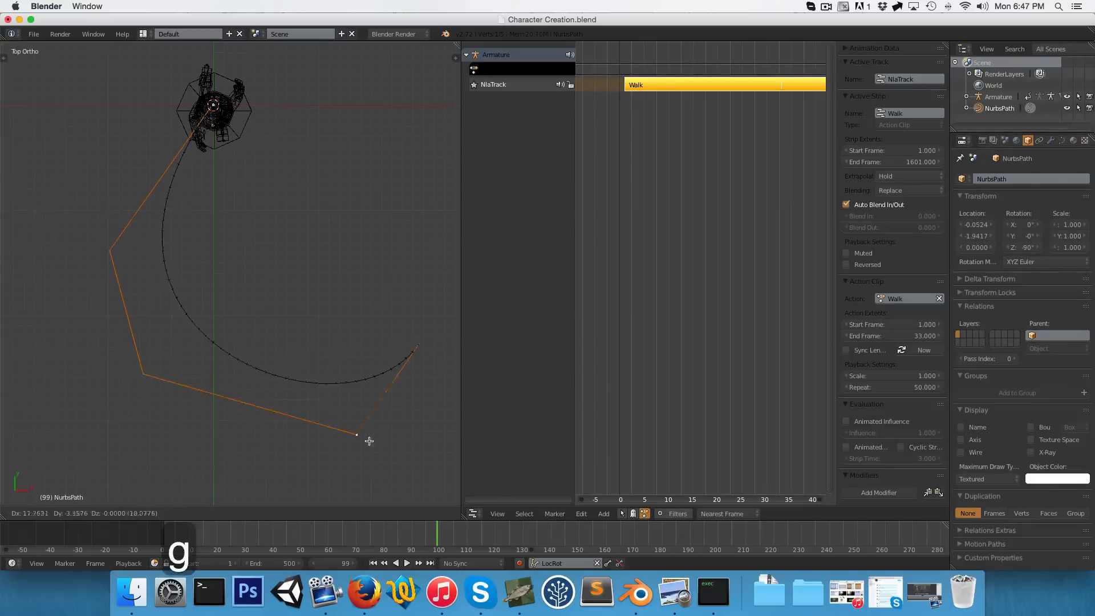
left_click(361, 435)
right_click(141, 372)
key("g")
left_click(174, 466)
scroll(148, 281, "down", 4)
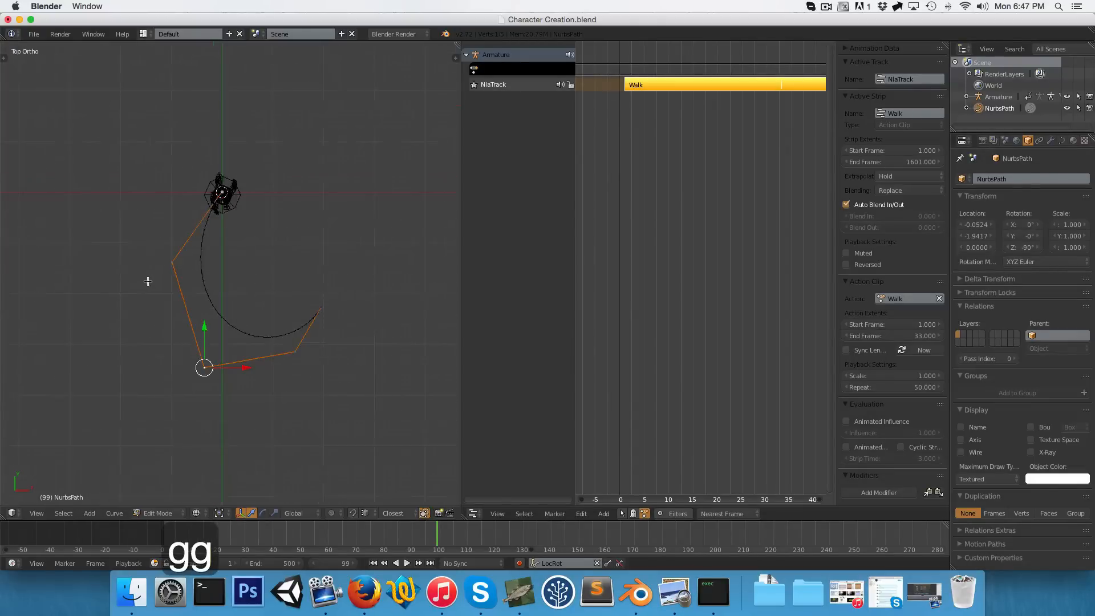
Bring the path's end point back beside the character and pull the inner control points outward into an almost closed loop
right_click(314, 319)
key("g")
left_click(284, 194)
key("g")
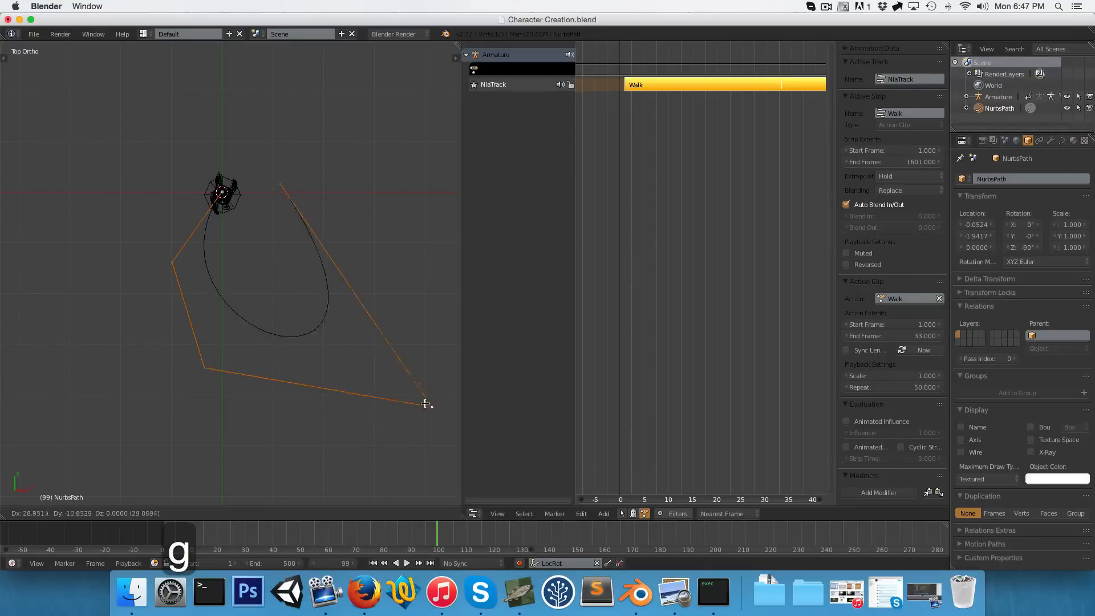
left_click(418, 400)
right_click(201, 363)
key("g")
left_click(106, 432)
right_click(171, 252)
key("g")
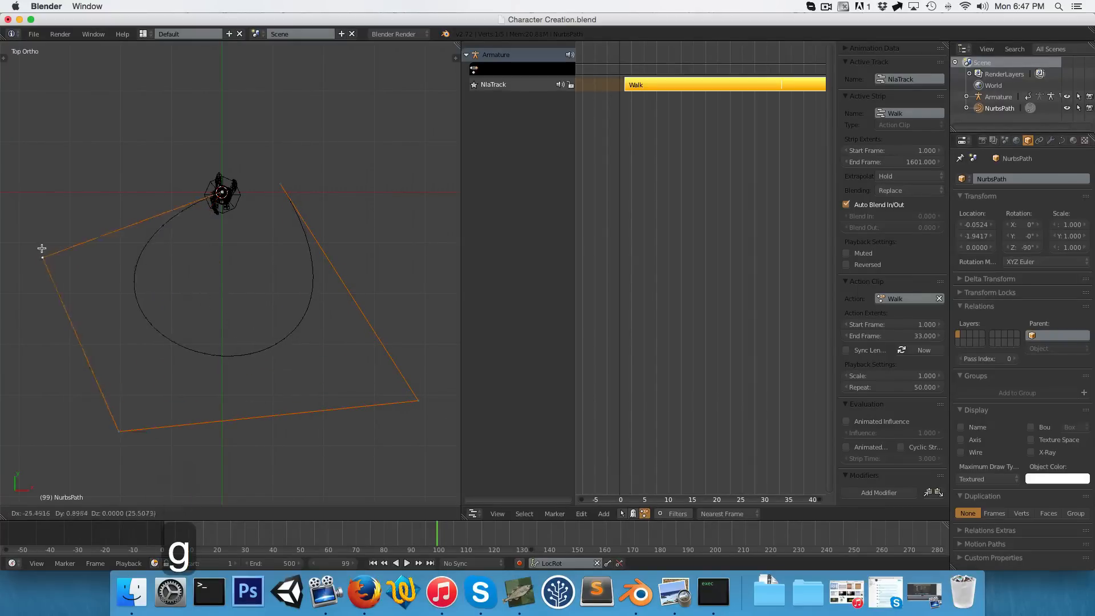
Enlarge the loop by pulling its two far control points outward, shift the end point away from the character and leave Edit Mode
key("g")
left_click(423, 455)
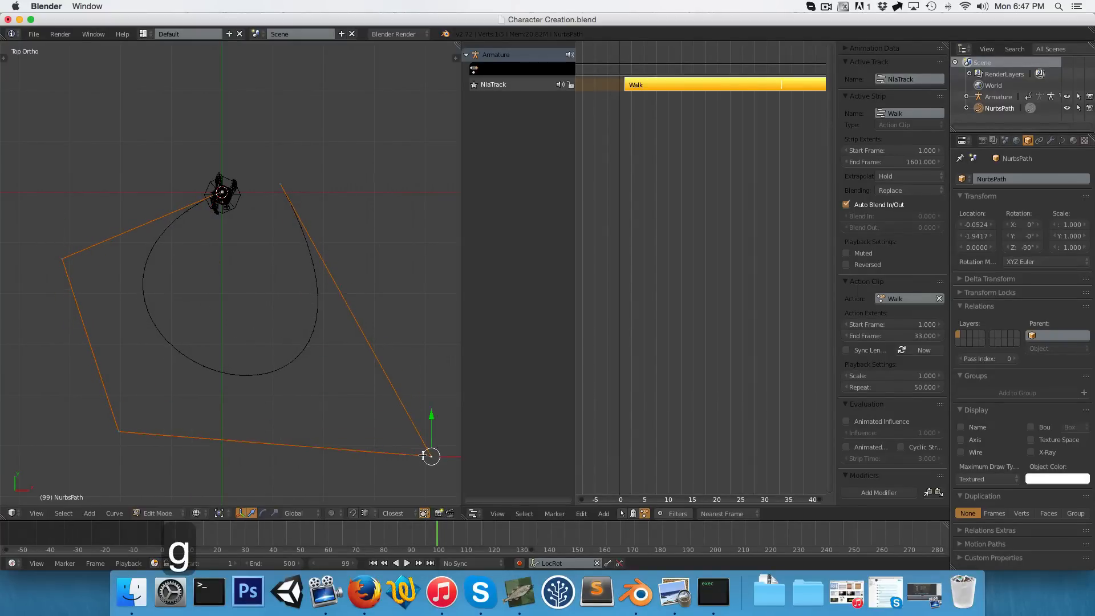
right_click(115, 433)
key("g")
left_click(94, 484)
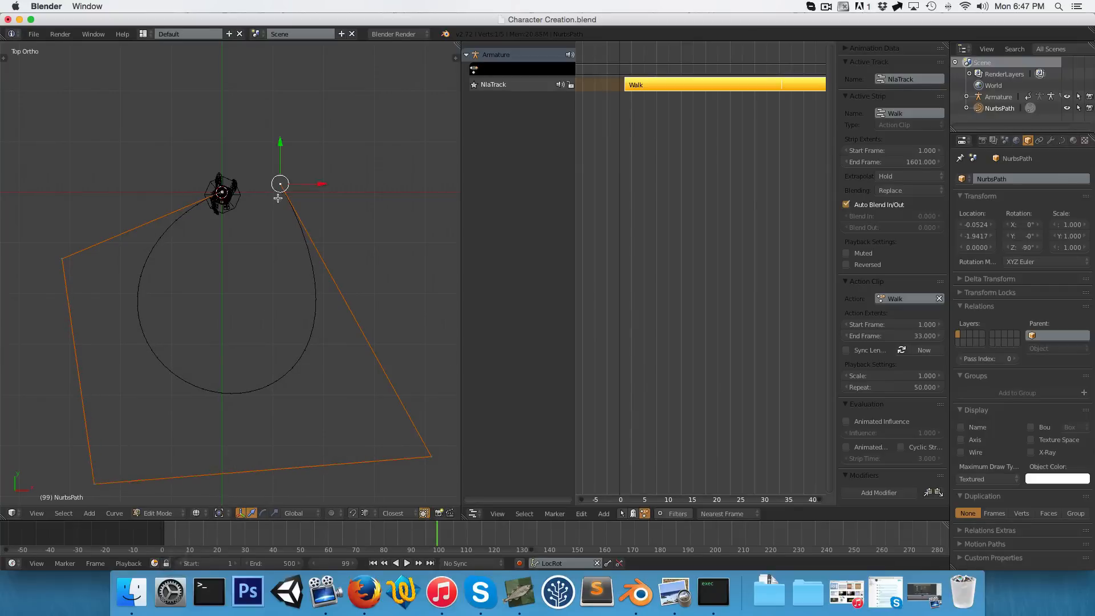
key("g")
left_click(317, 197)
key("Tab")
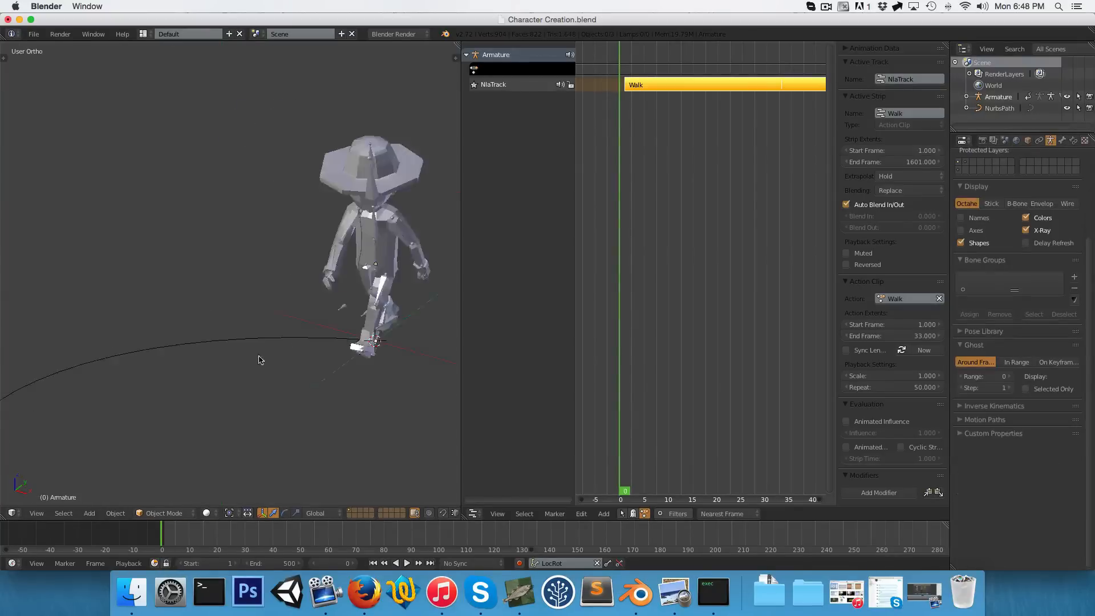
Attach the armature to the path with a Path Constraint, keeping the path as the active object, and reselect only the armature
scroll(269, 309, "down", 3)
scroll(269, 309, "up", 3)
right_click(351, 249)
right_click(352, 241)
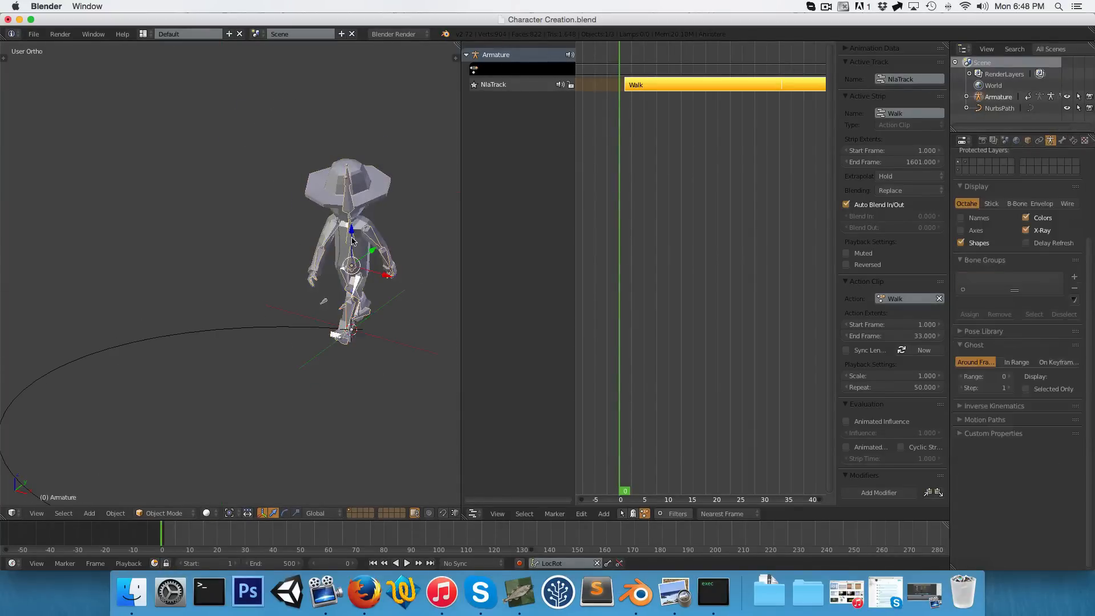
scroll(297, 326, "up", 2)
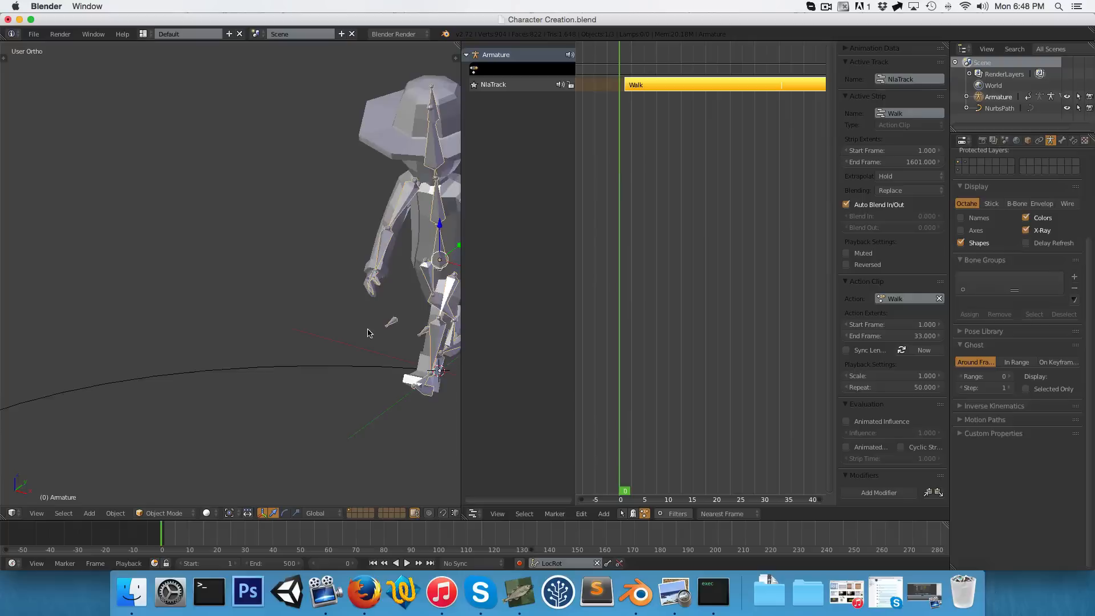
scroll(300, 311, "down", 1)
right_click(299, 354, "shift")
scroll(276, 345, "down", 2)
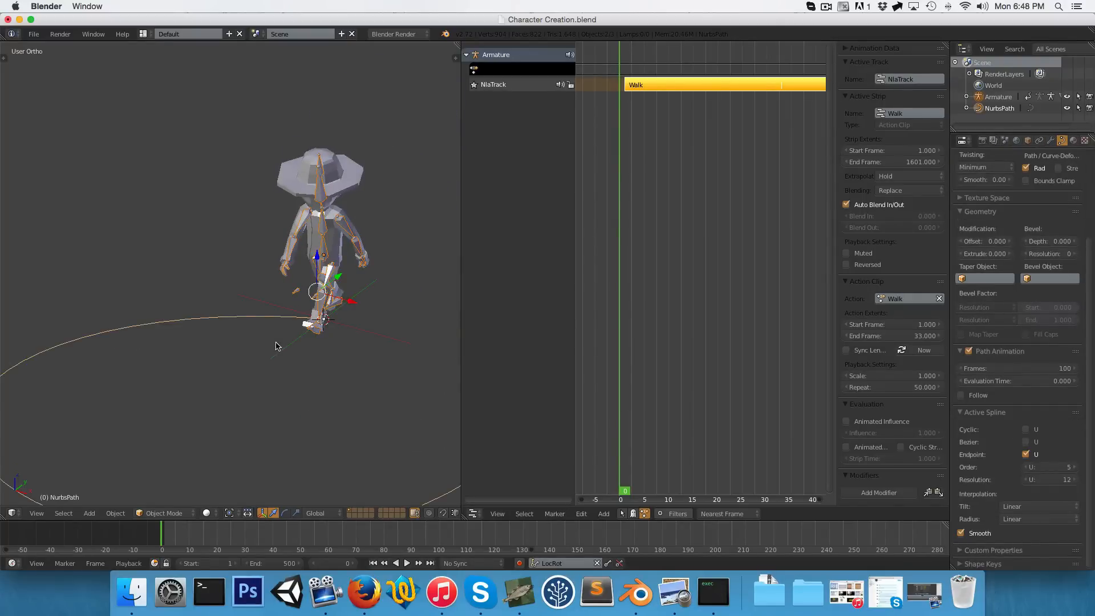
key("ctrl+p")
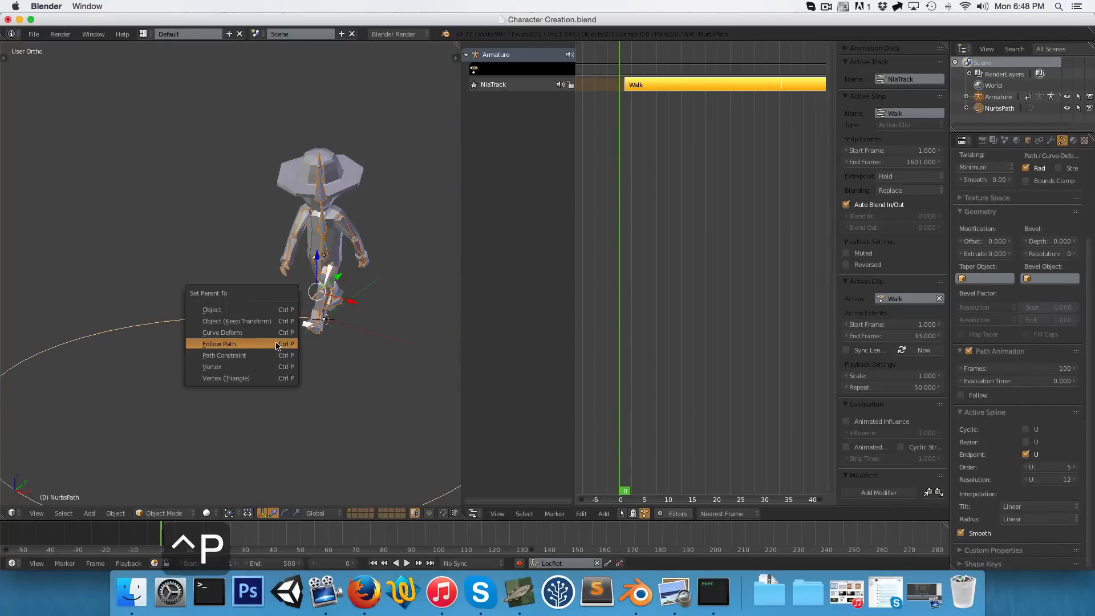
left_click(236, 360)
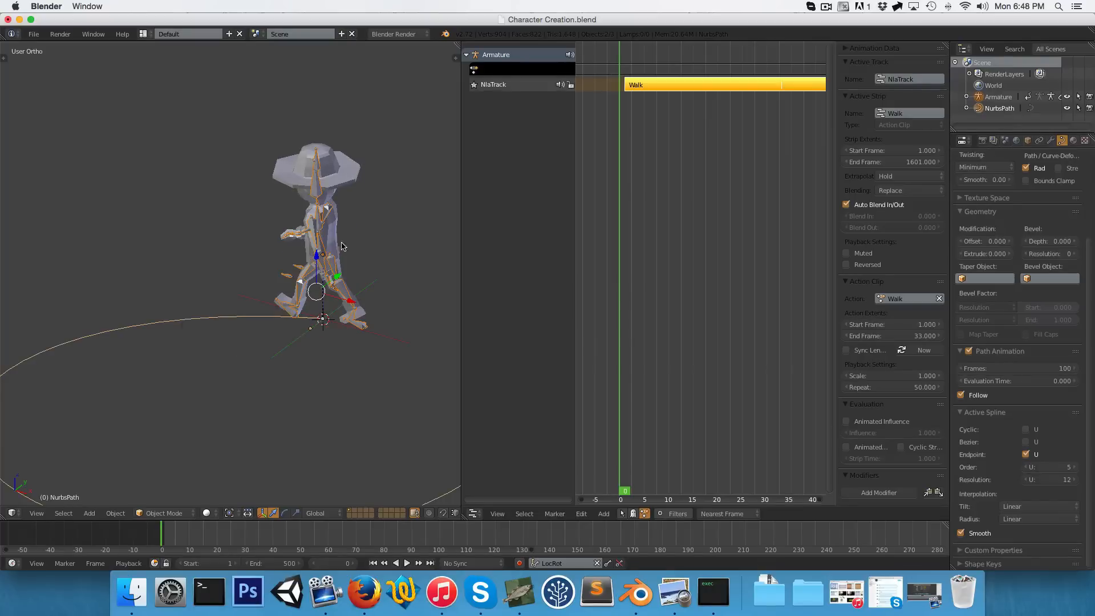
right_click(314, 246)
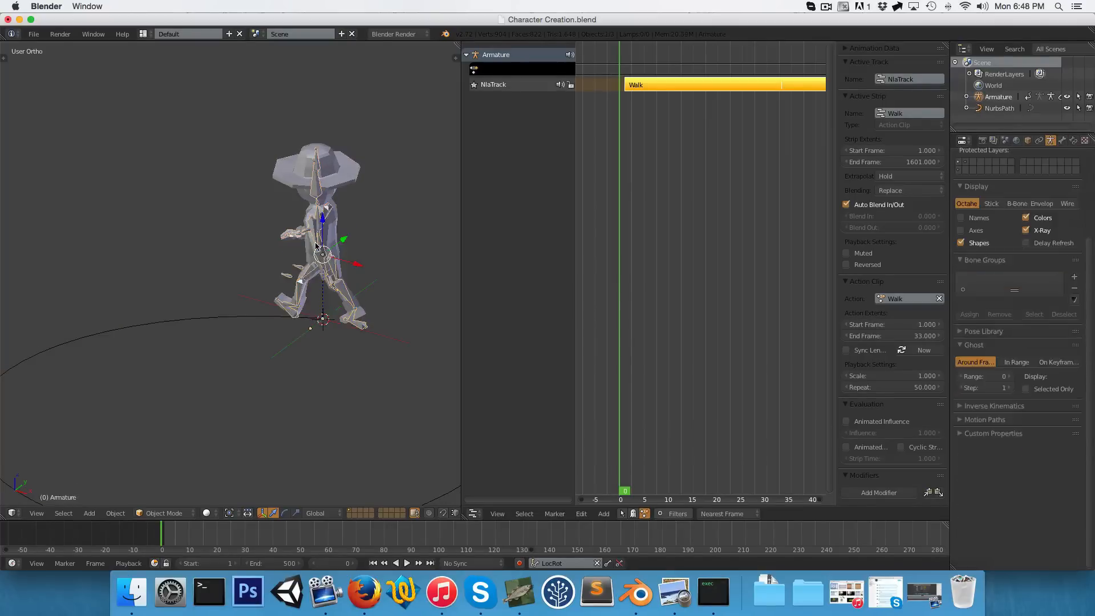
Activate the path animation in the armature's Follow Path constraint targeting NurbsPath
left_click(1039, 142)
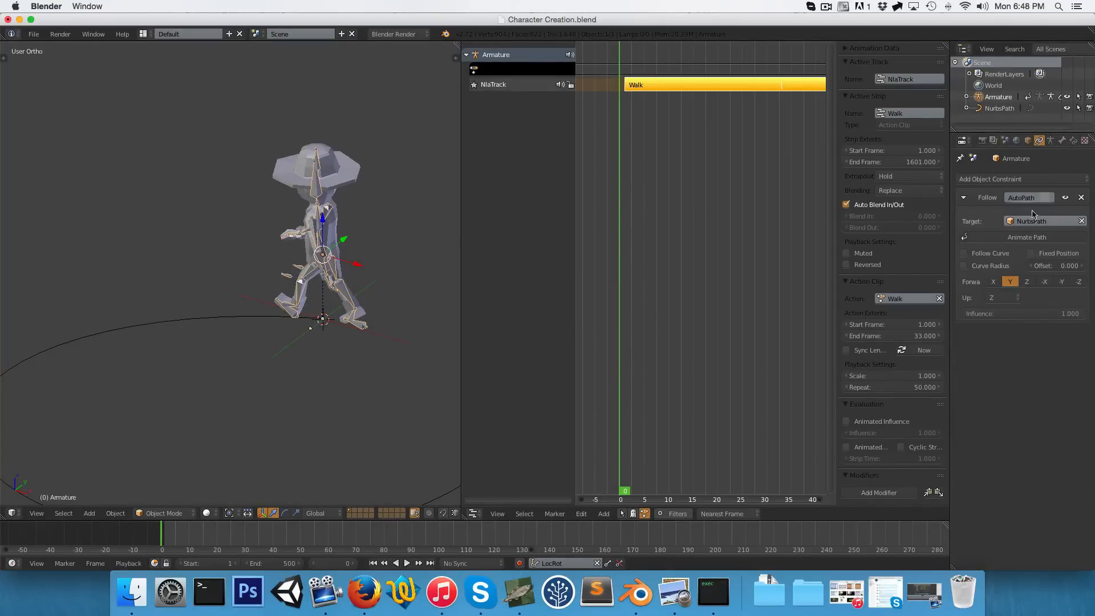
key("alt+a")
middle_click_drag(371, 310, 262, 407)
key("alt+a")
left_click(1039, 238)
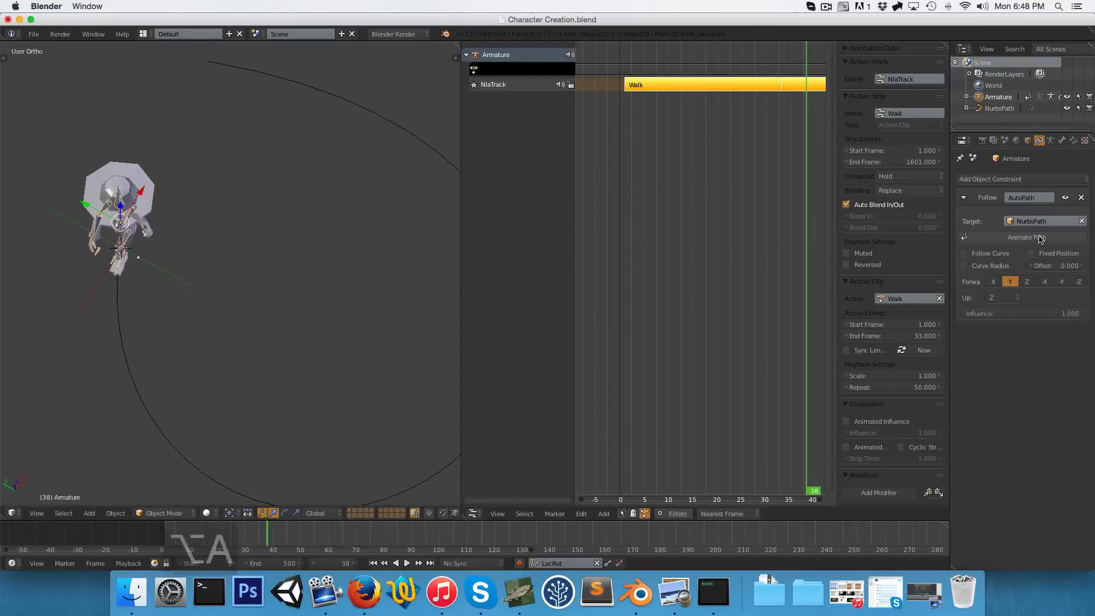
Play the animation from the start and examine the character's movement and facing direction along the path, overall and close up
left_click_drag(728, 286, 579, 286)
key("alt+a")
scroll(93, 344, "down", 3)
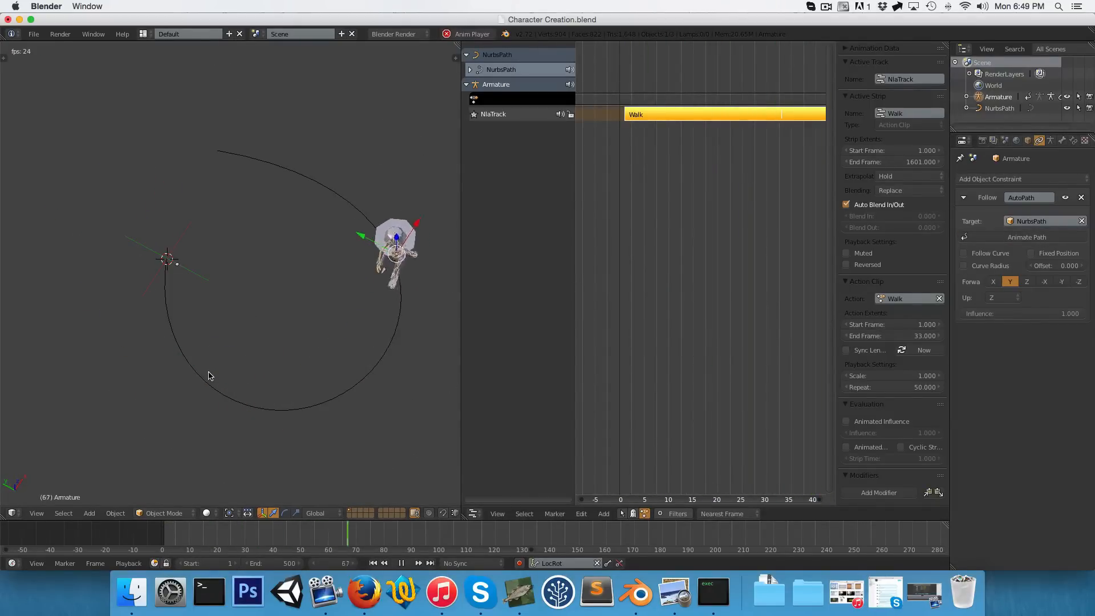
key("alt+a")
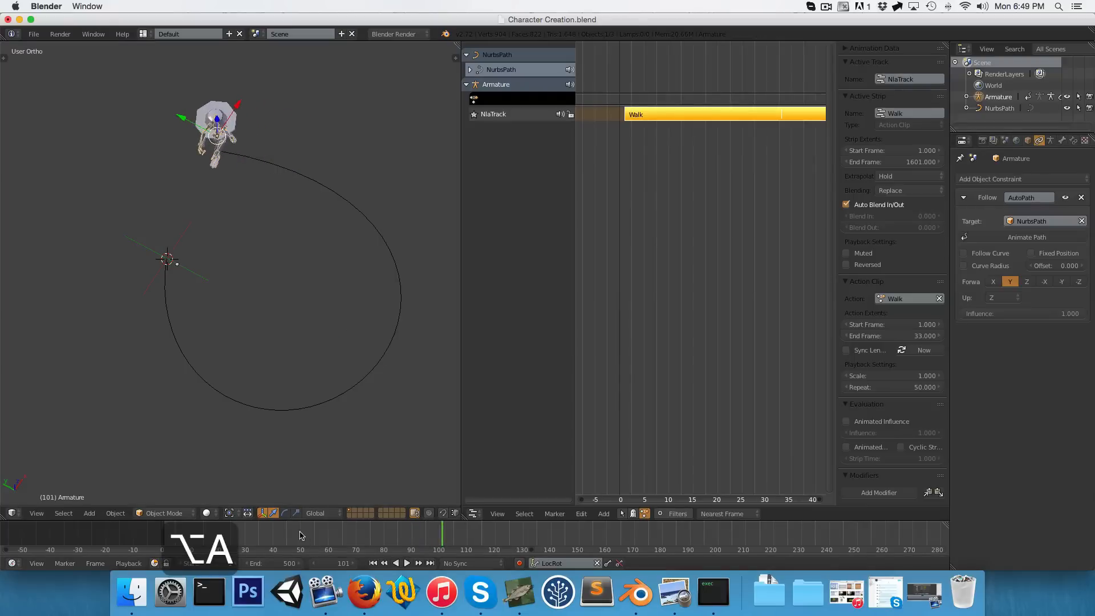
left_click_drag(191, 534, 147, 529)
scroll(149, 358, "up", 4)
middle_click_drag(160, 348, 127, 310, "shift")
key("alt+a")
key("alt+a")
middle_click_drag(226, 368, 290, 325)
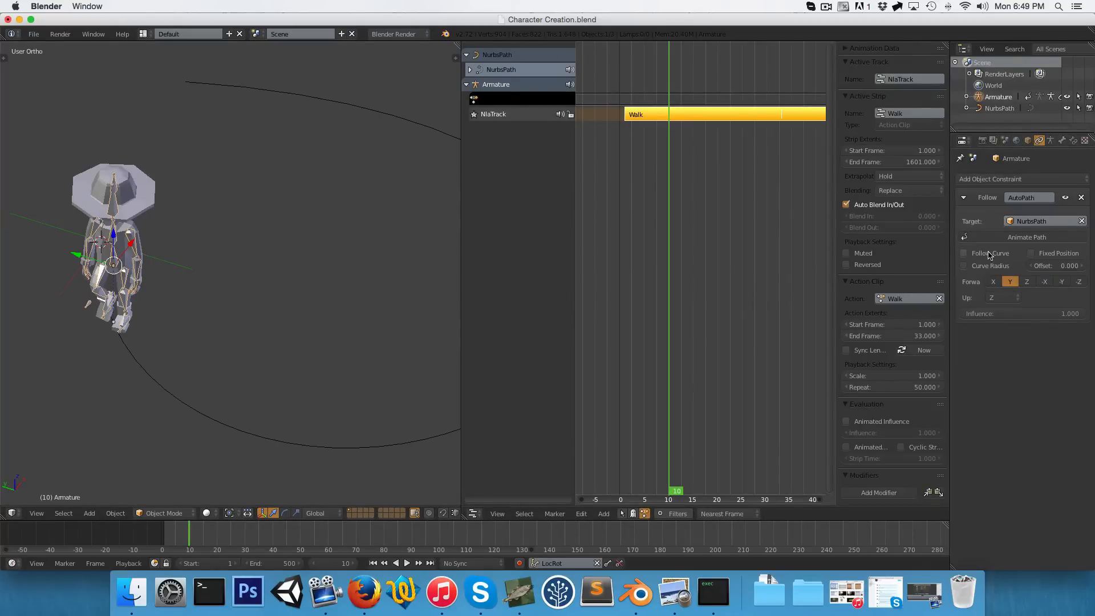
Enable Follow Curve on the armature's path constraint, set the forward axis to -Y and play back the walk
left_click(964, 253)
middle_click_drag(194, 347, 140, 344)
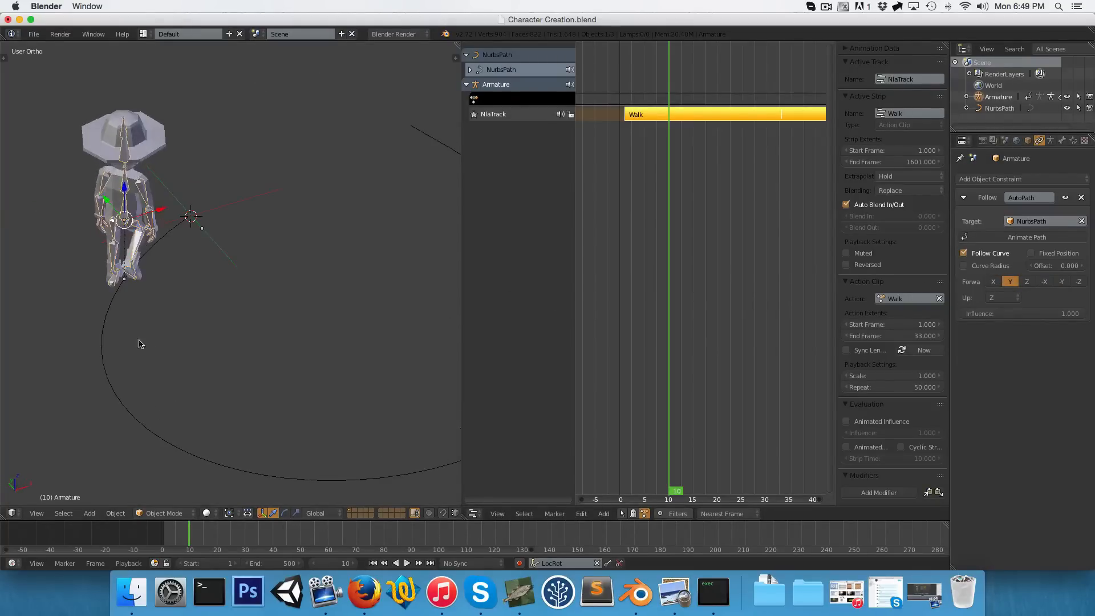
left_click_drag(187, 535, 189, 535)
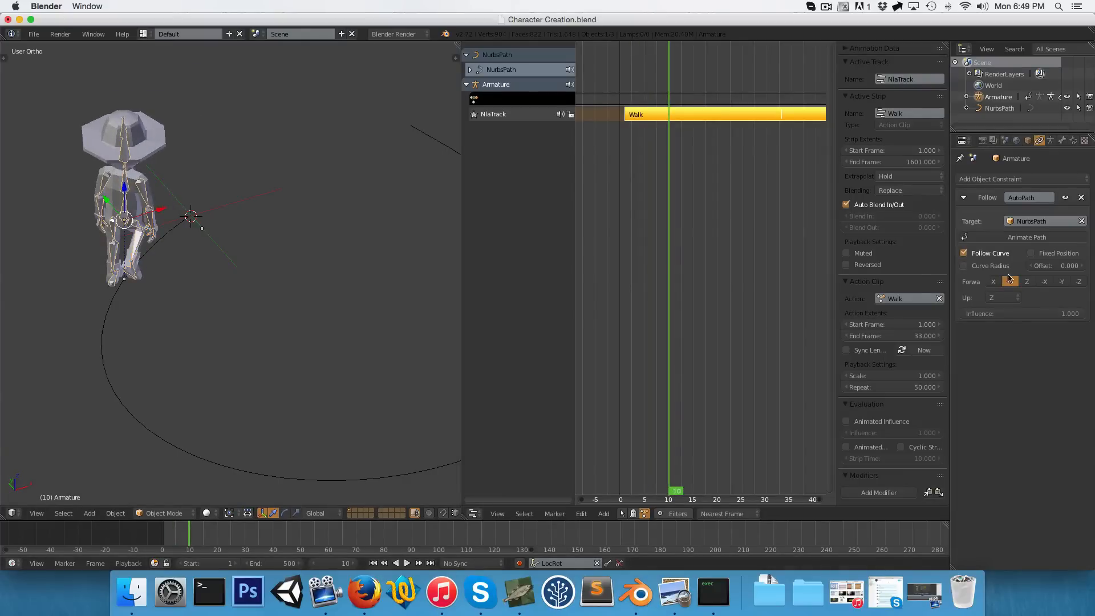
left_click(1062, 281)
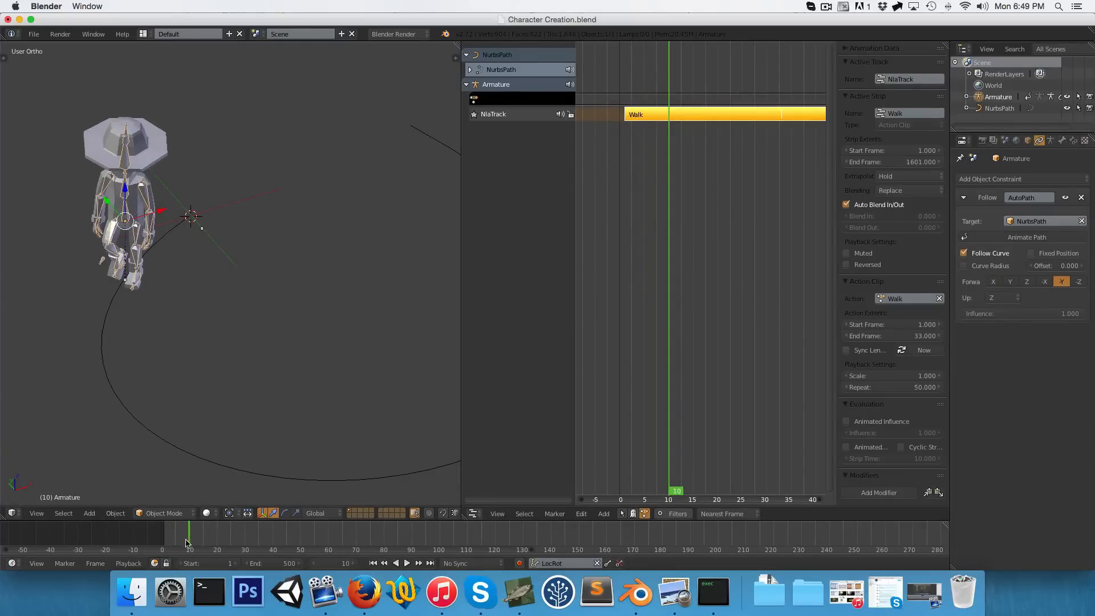
key("alt+a")
middle_click_drag(222, 369, 265, 356)
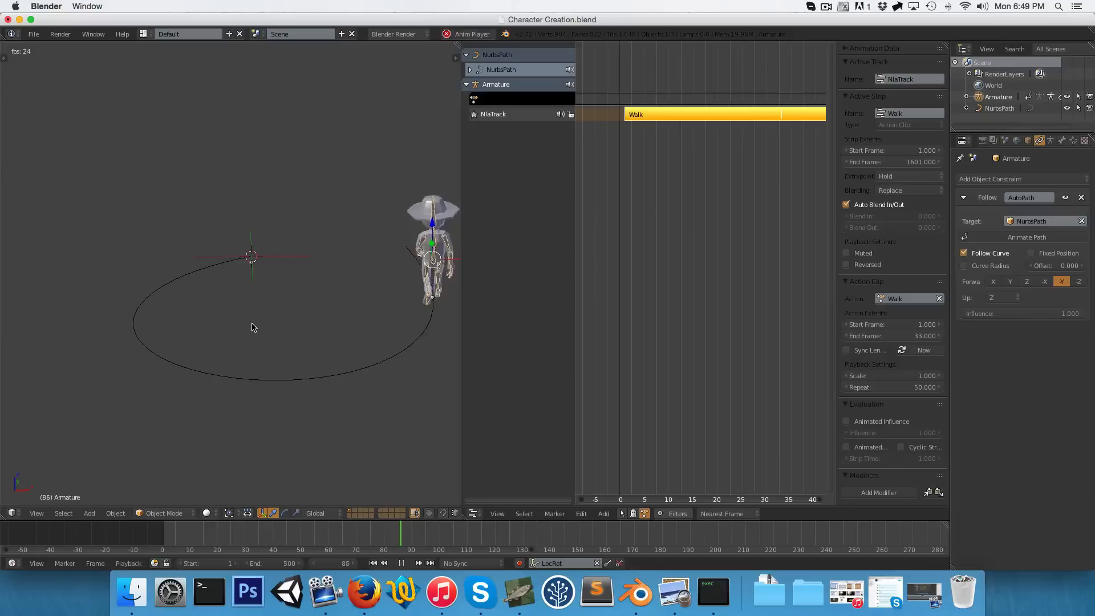
key("alt+a")
Select the path, set its path animation length to 350 frames and play back the walk to check the speed
right_click(390, 358)
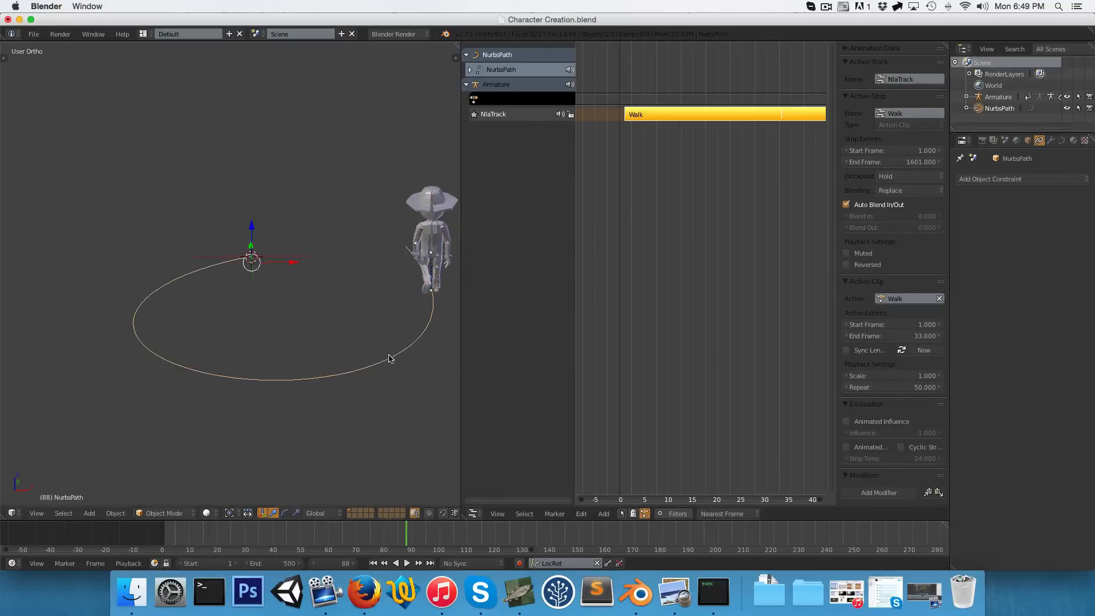
left_click(1063, 140)
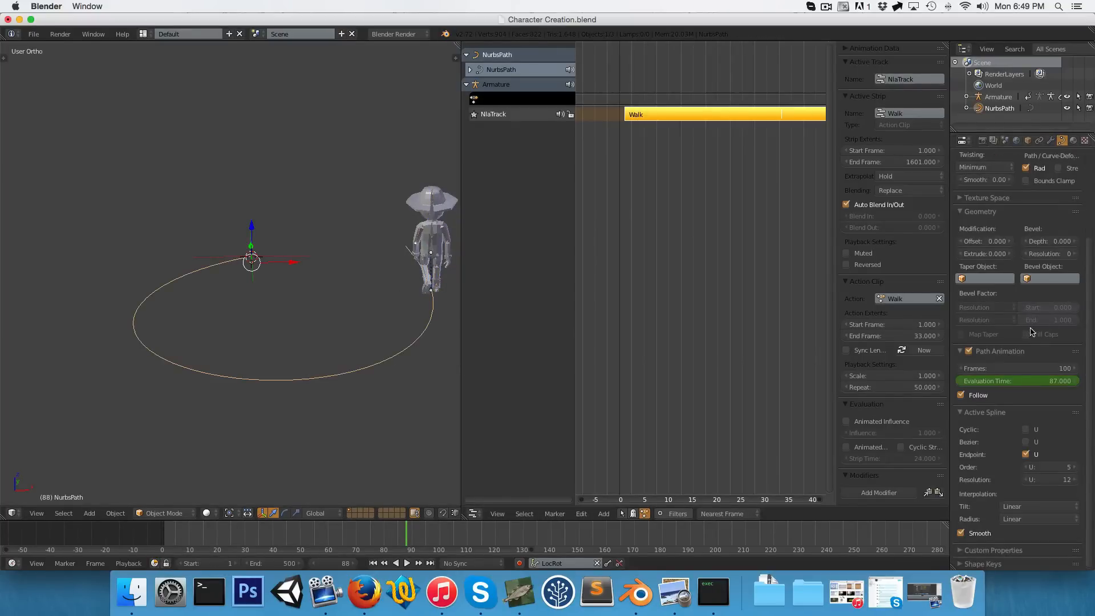
left_click_drag(1017, 368, 1046, 368)
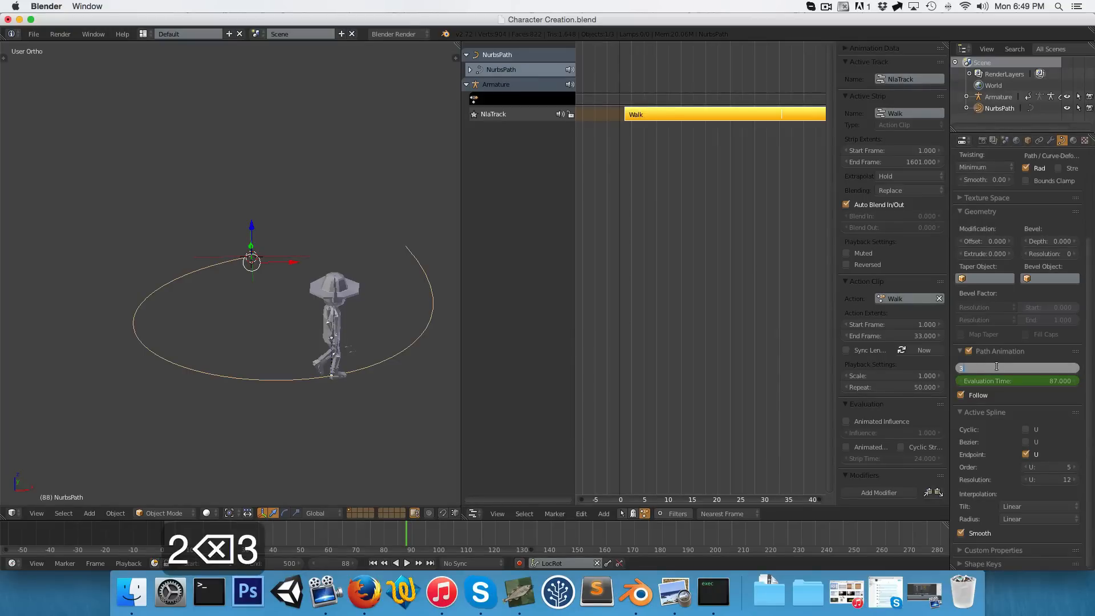
type("50")
key("Return")
key("alt+a")
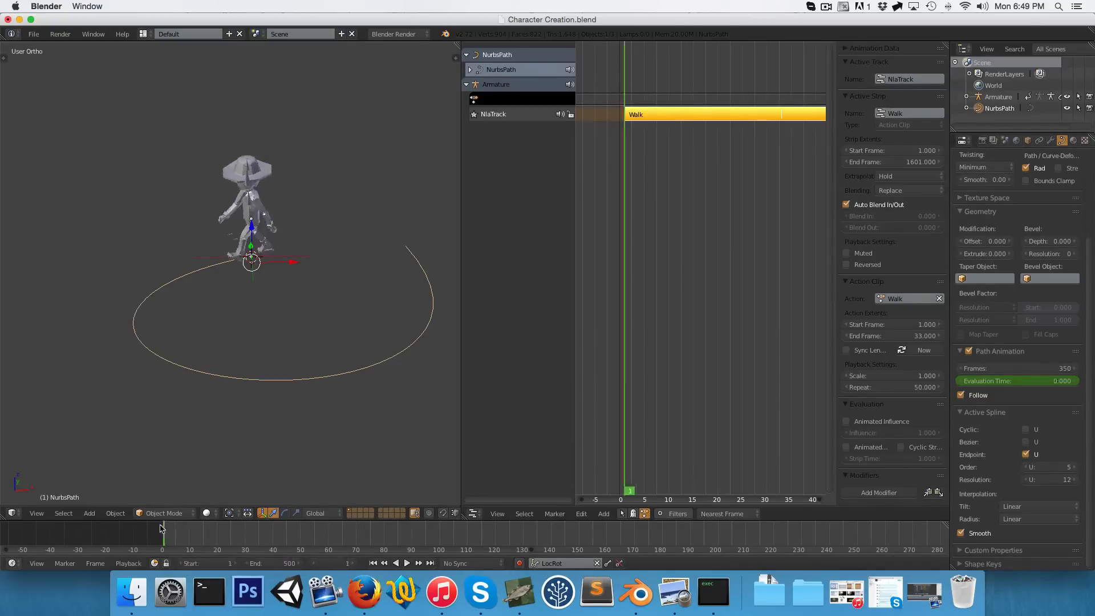
scroll(266, 368, "up", 3)
middle_click_drag(266, 369, 230, 359)
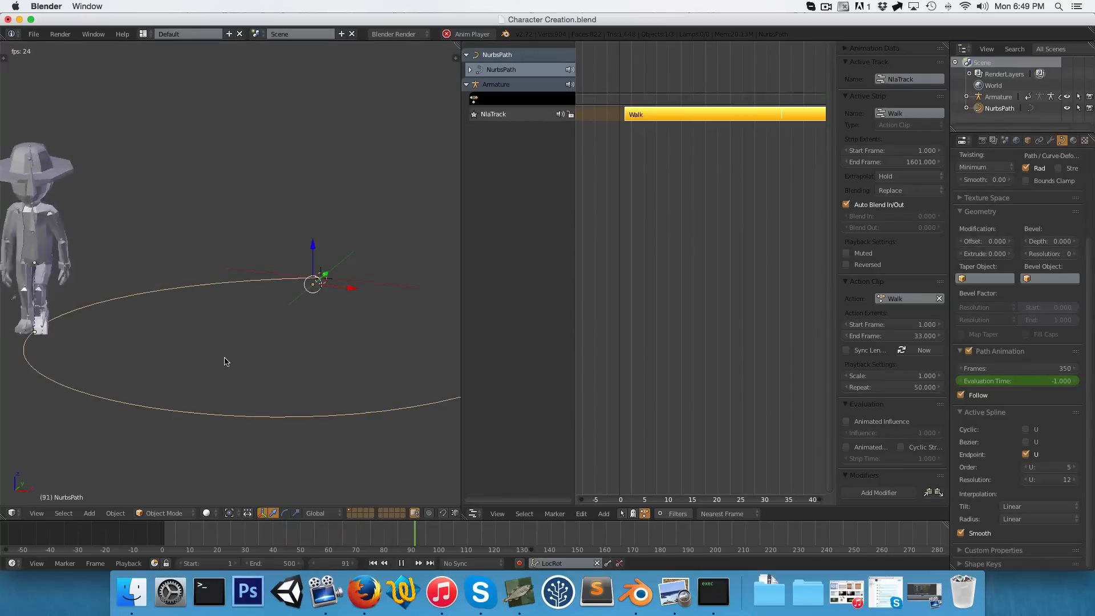
scroll(225, 364, "down", 2)
middle_click_drag(223, 364, 303, 359)
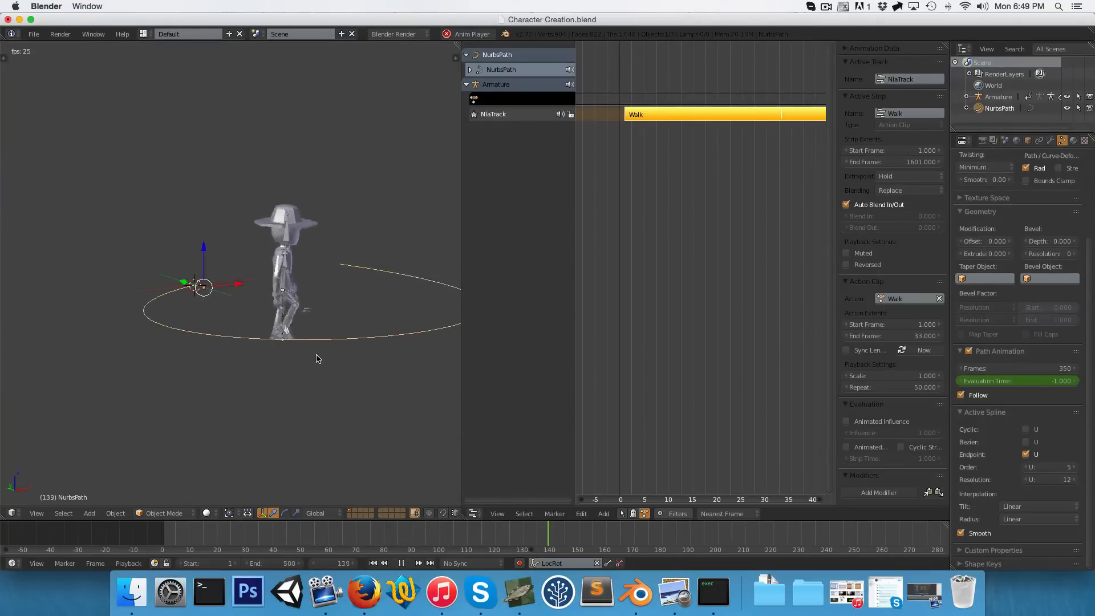
key("alt+a")
Set the path animation length to 300 frames and replay the walk from the start
left_click(1016, 369)
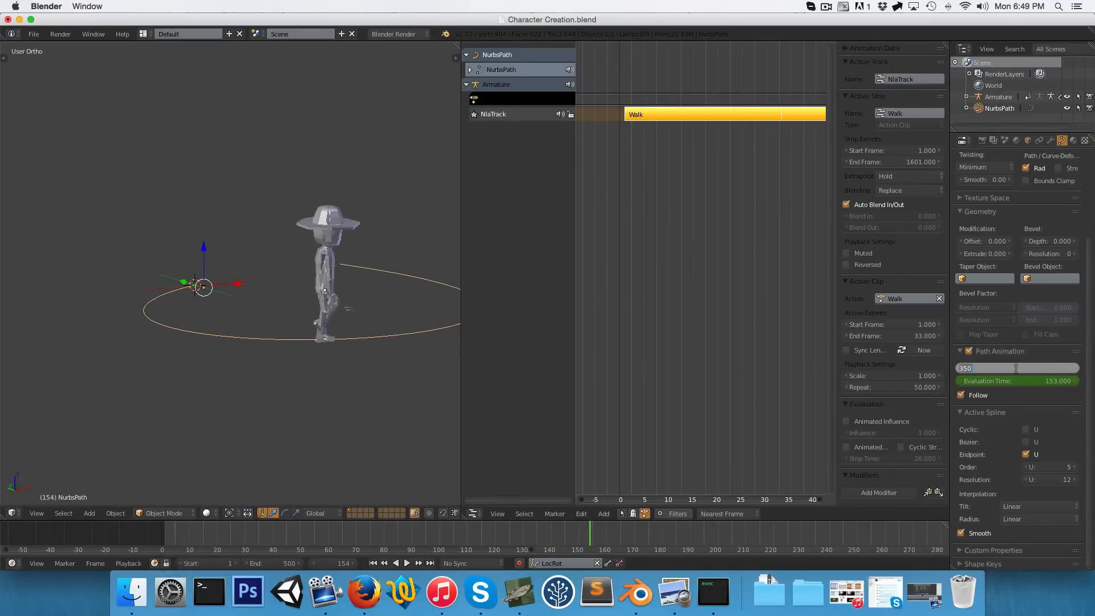
type("300")
key("Return")
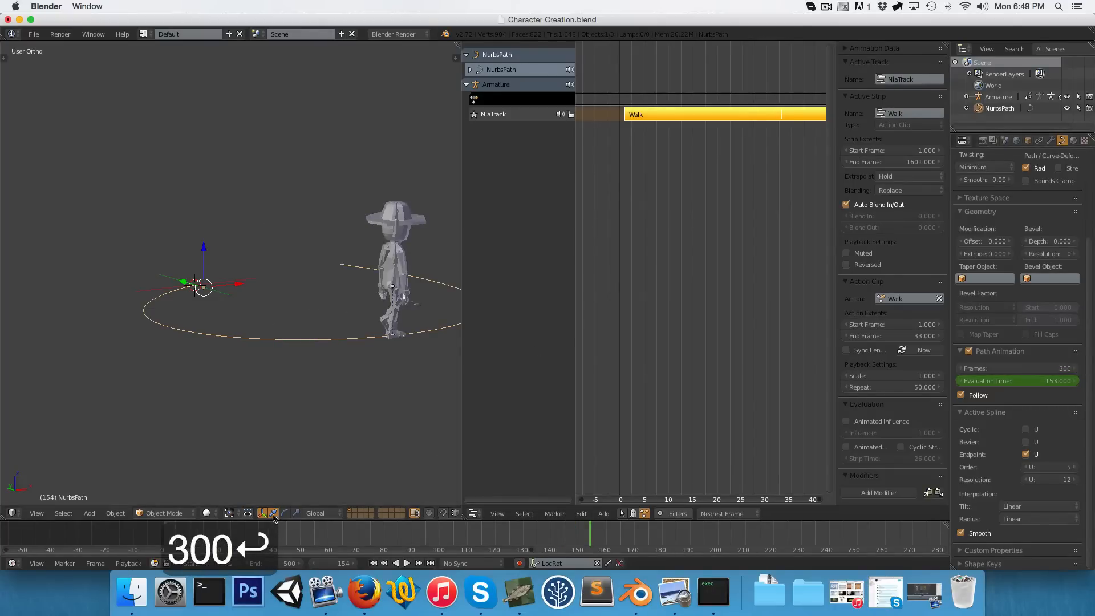
key("alt+a")
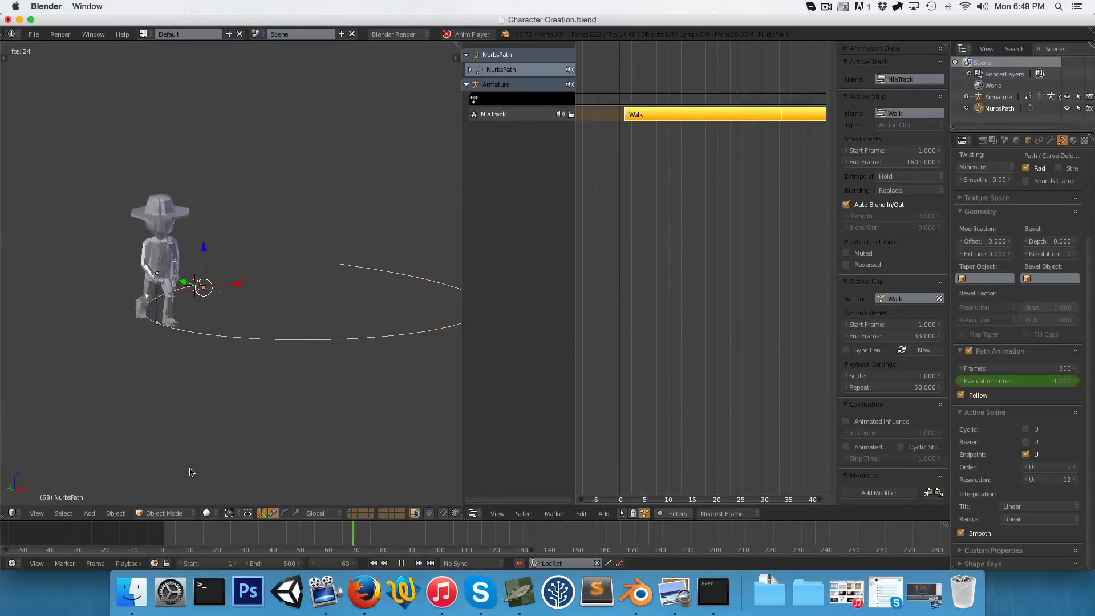
Show the playing animation in a full-screen perspective 3D view with textured shading
key("5")
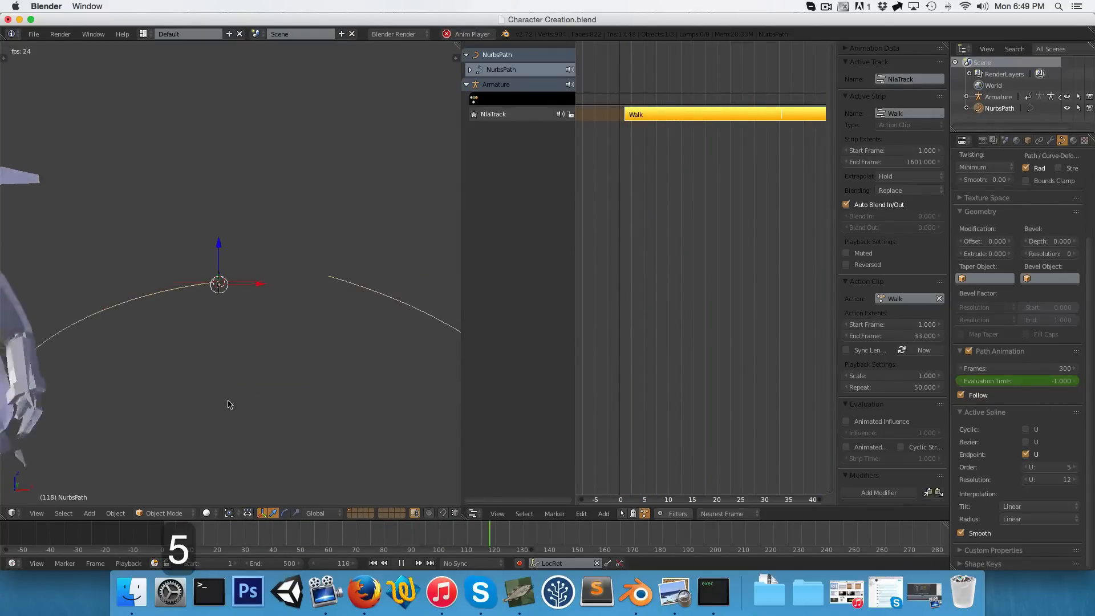
key("shift+space")
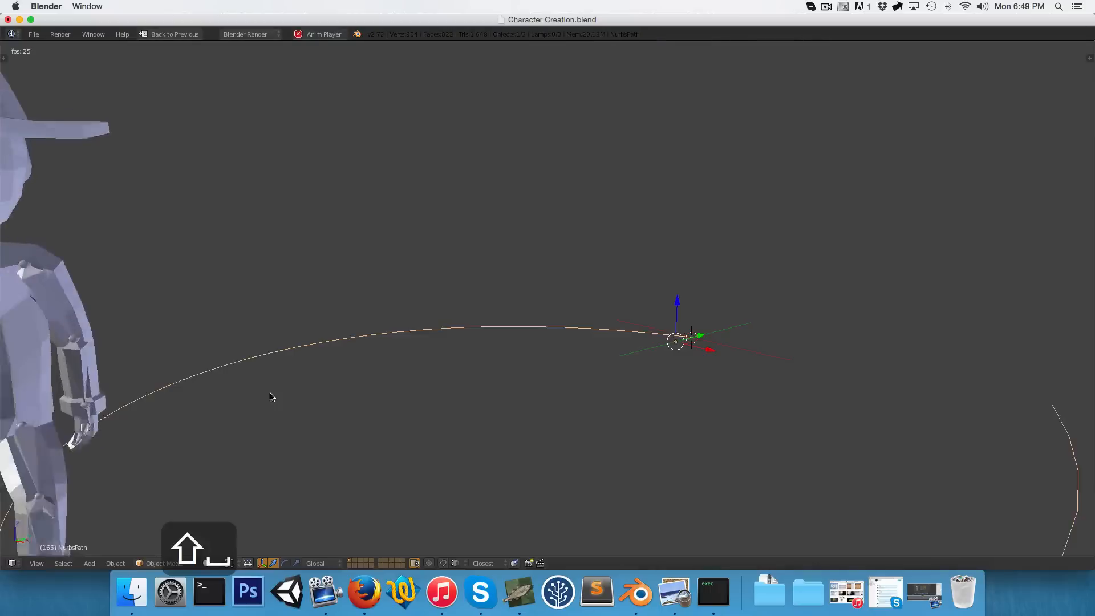
scroll(394, 416, "down", 5)
key("alt+z")
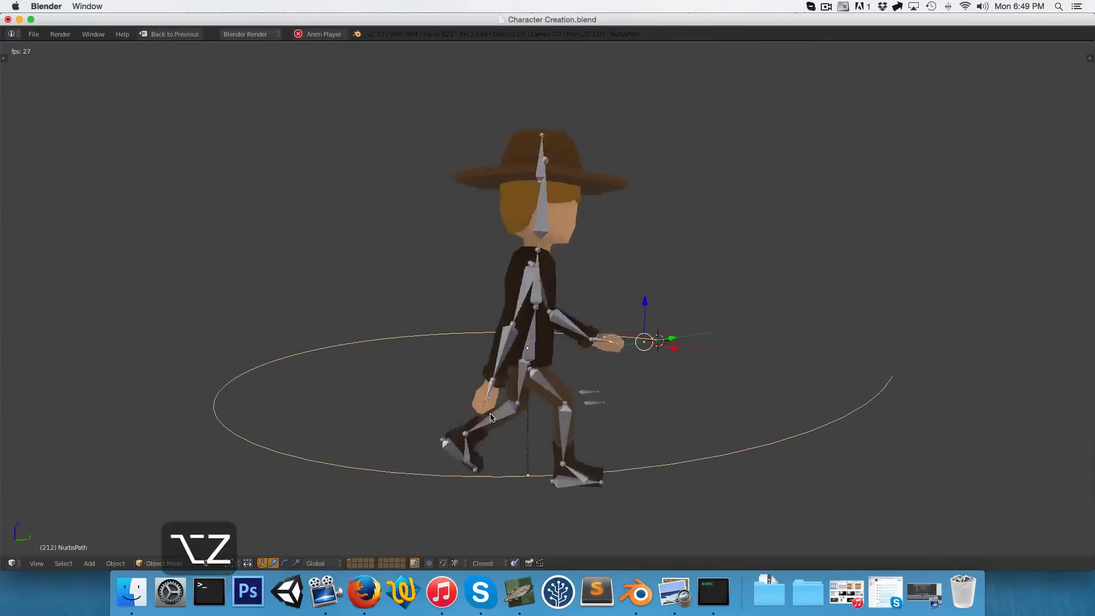
Select the armature and hide it so that only the textured character and the path are displayed
key("ctrl+Tab")
right_click(735, 320)
right_click(822, 309)
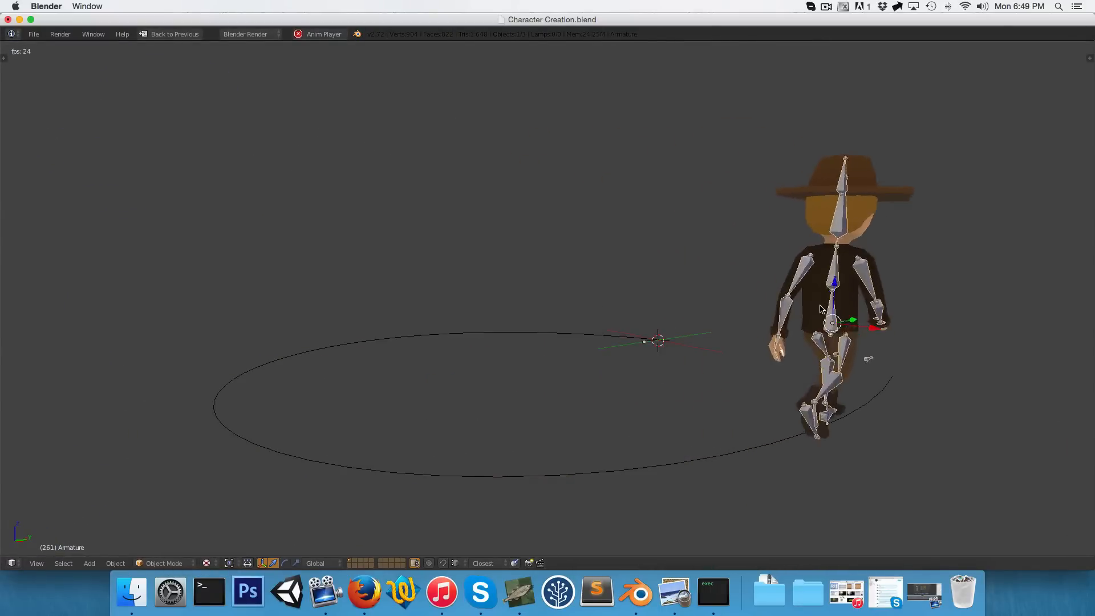
key("h")
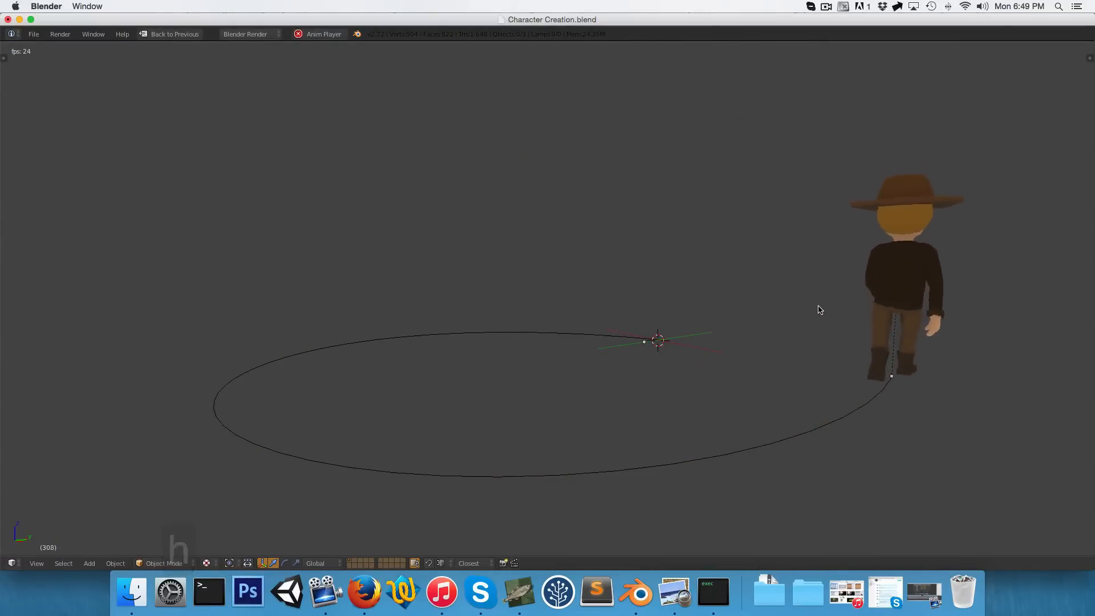
Replay the walk from the first frame and examine the textured character from several angles and distances along the path
key("shift+Left")
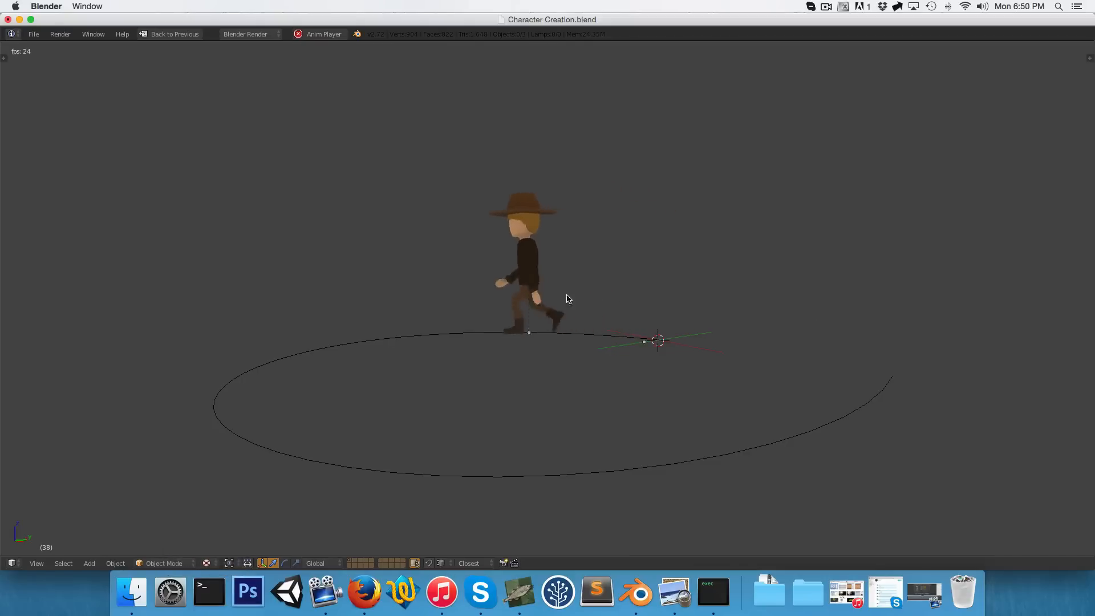
scroll(569, 298, "up", 1)
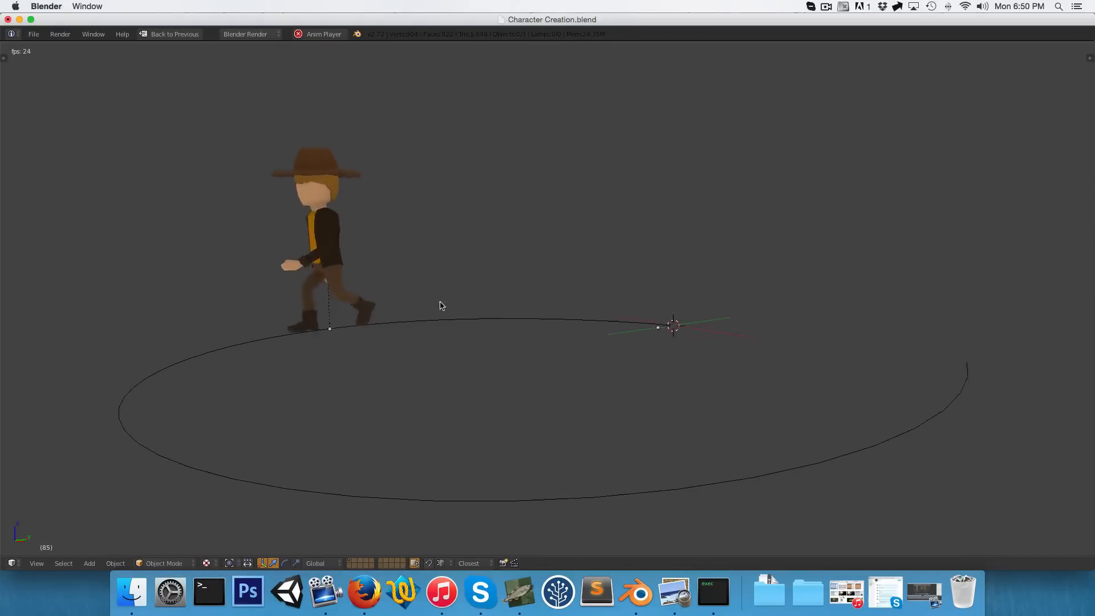
scroll(447, 304, "down", 3)
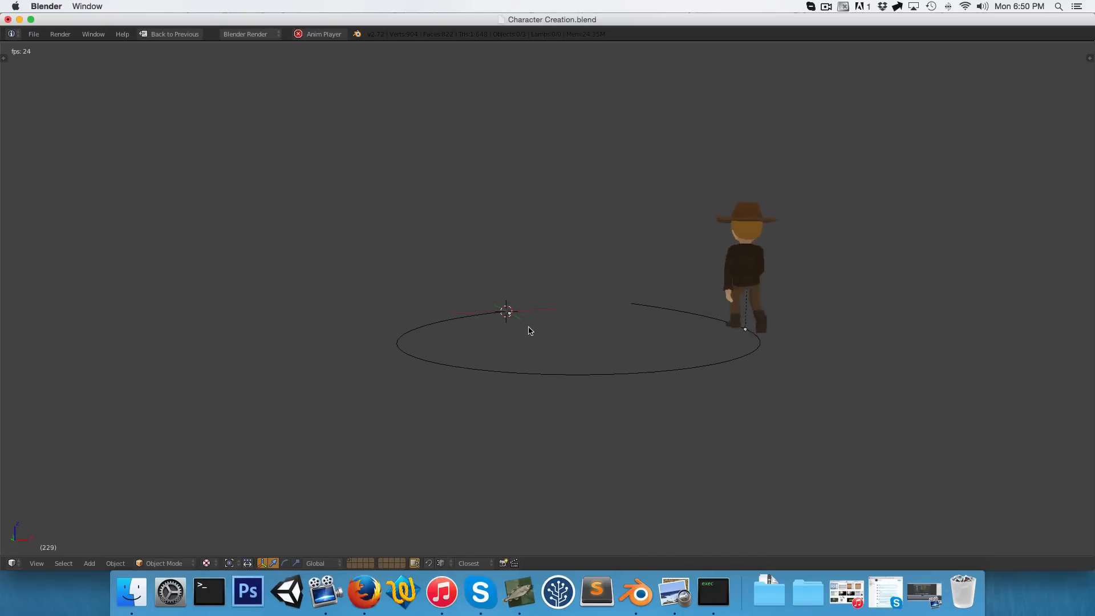
scroll(658, 336, "up", 3)
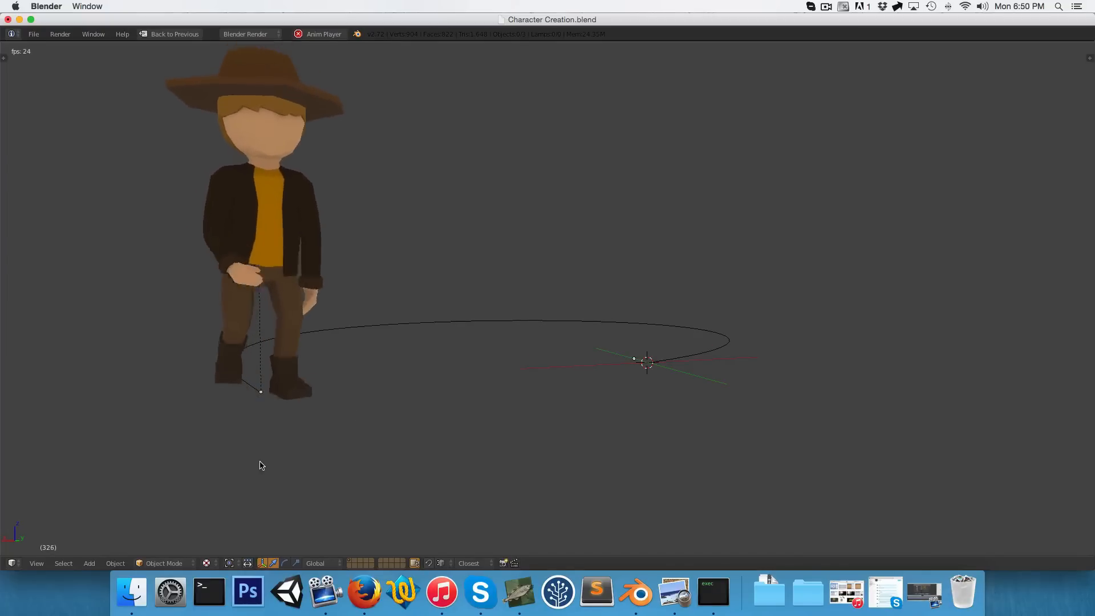
key("shift+Left")
middle_click_drag(261, 465, 551, 343)
middle_click_drag(616, 355, 662, 360)
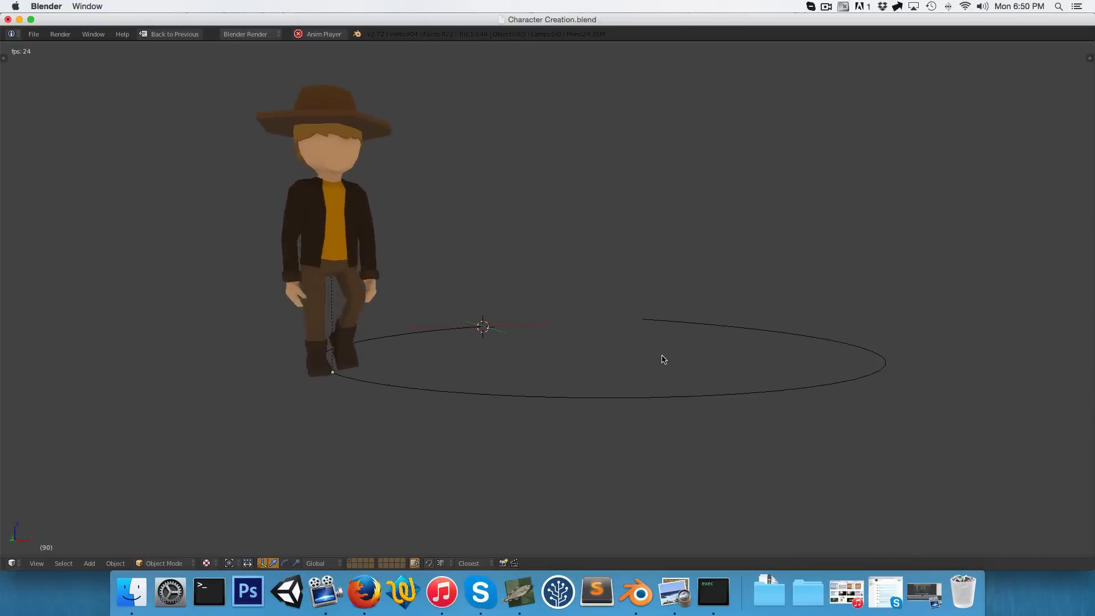
middle_click_drag(291, 350, 254, 386)
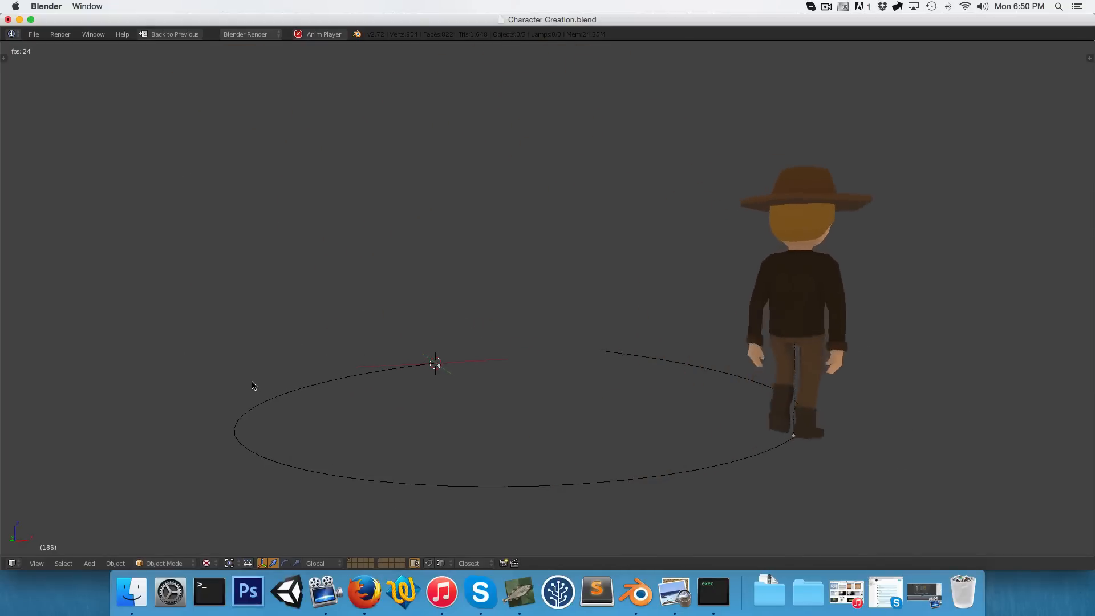